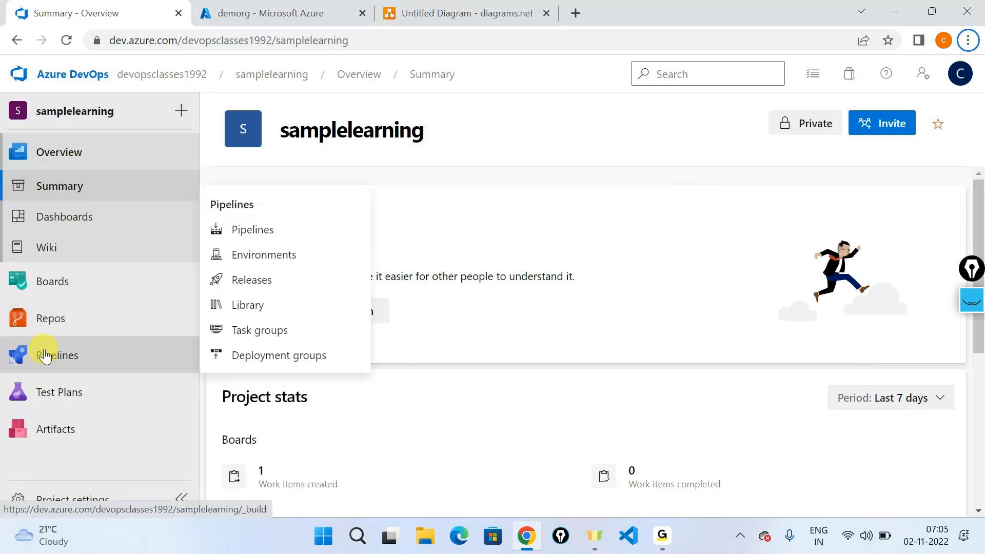
# Step: Open the dotnetapplicationrelease release pipeline for editing
pyautogui.click(264, 279)
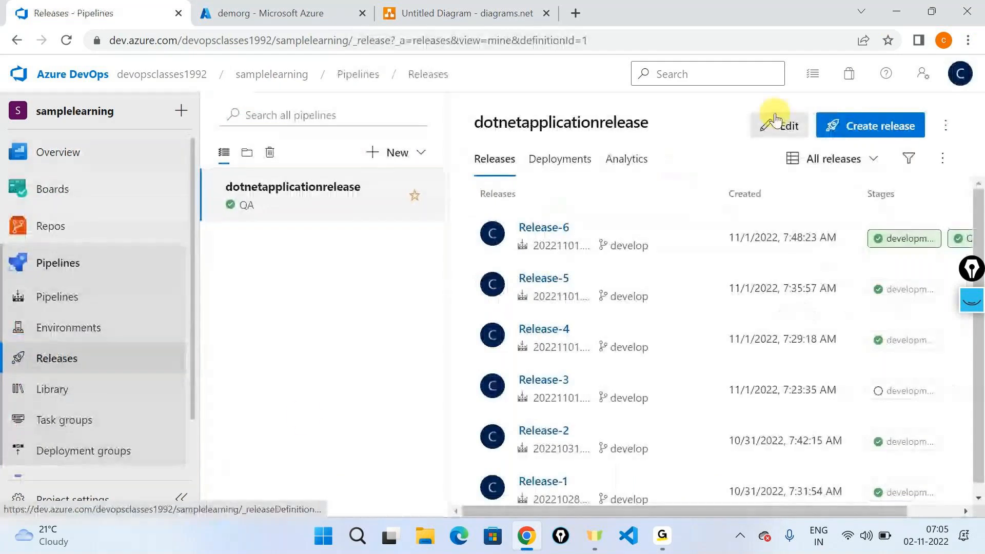
pyautogui.click(775, 119)
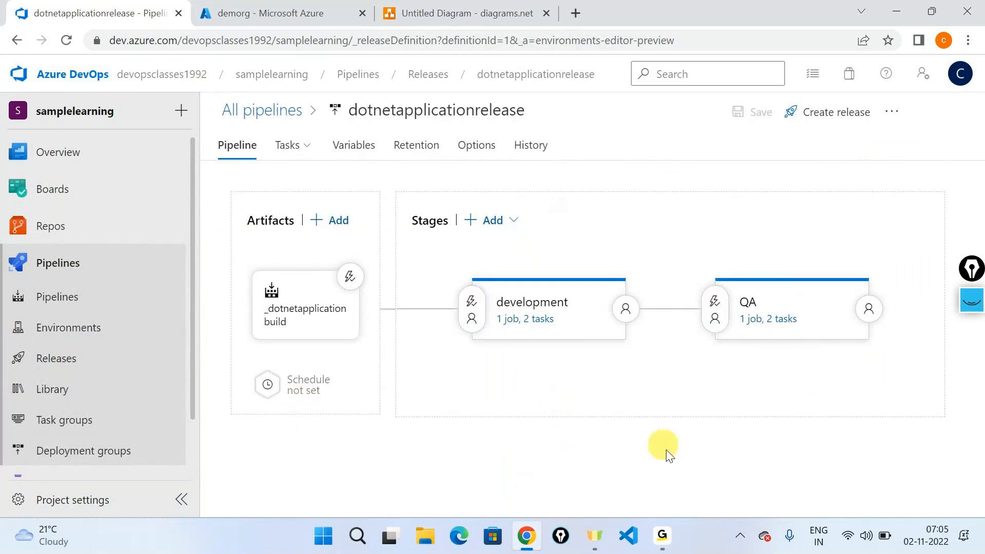
# Step: Examine the pre-deployment conditions of the QA stage and of the development stage
pyautogui.click(719, 304)
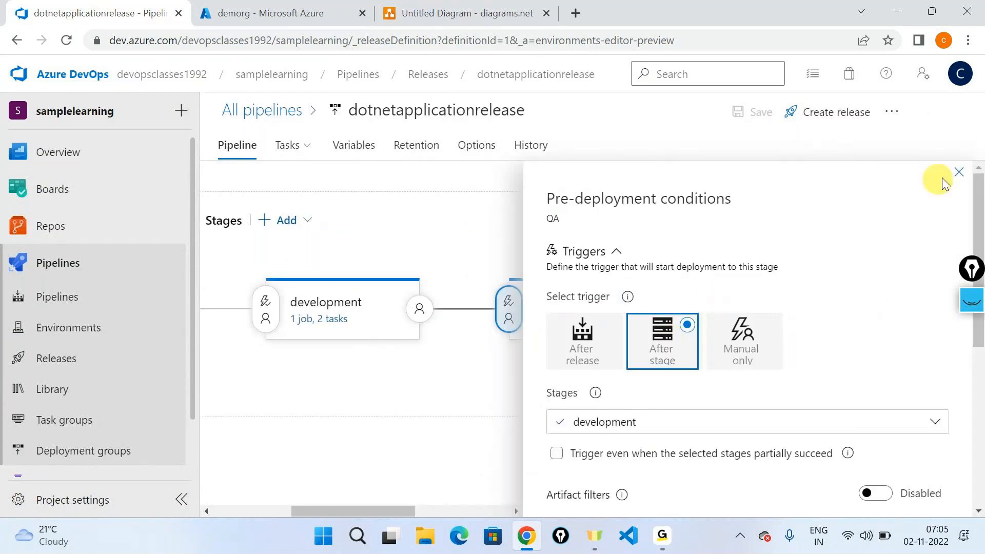
pyautogui.click(957, 173)
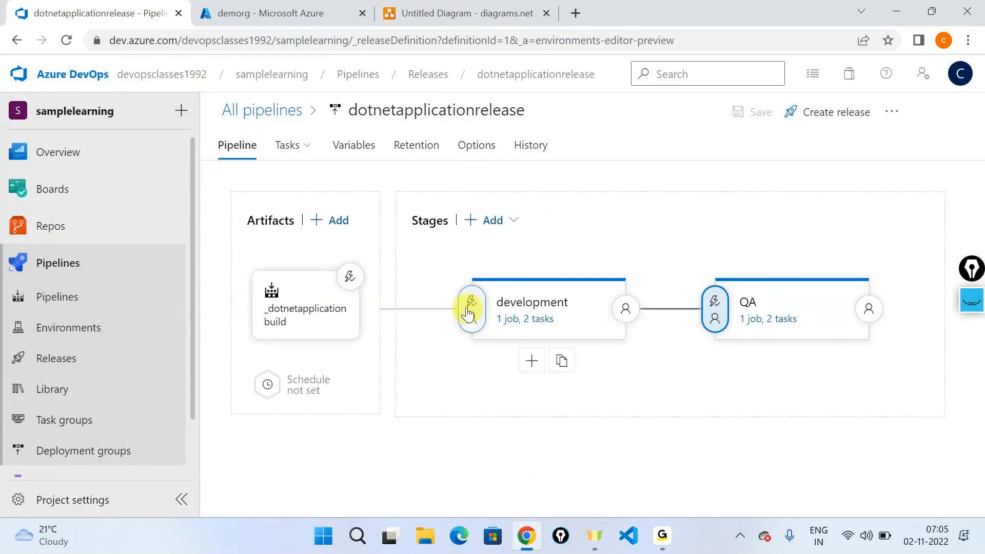
pyautogui.click(474, 307)
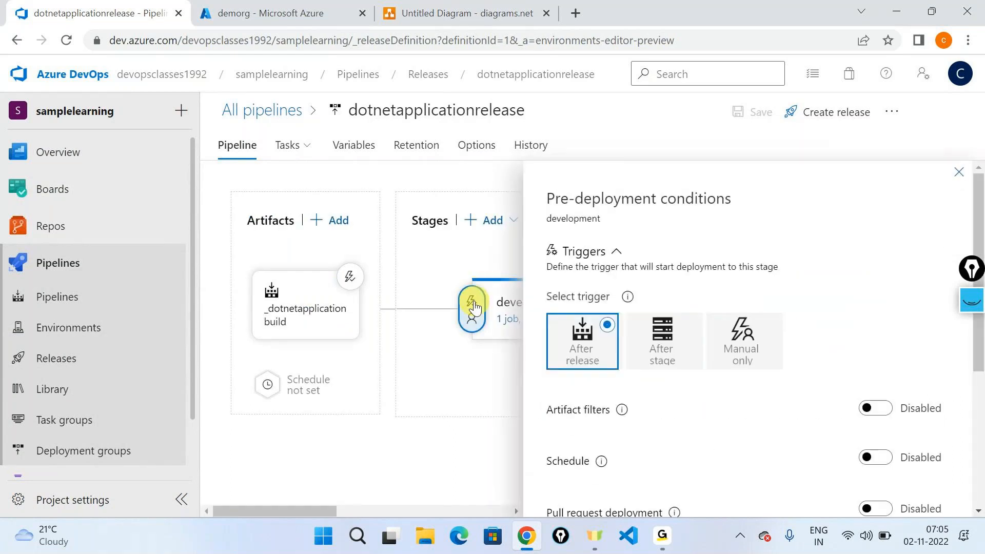
pyautogui.scroll(-2, 722, 241)
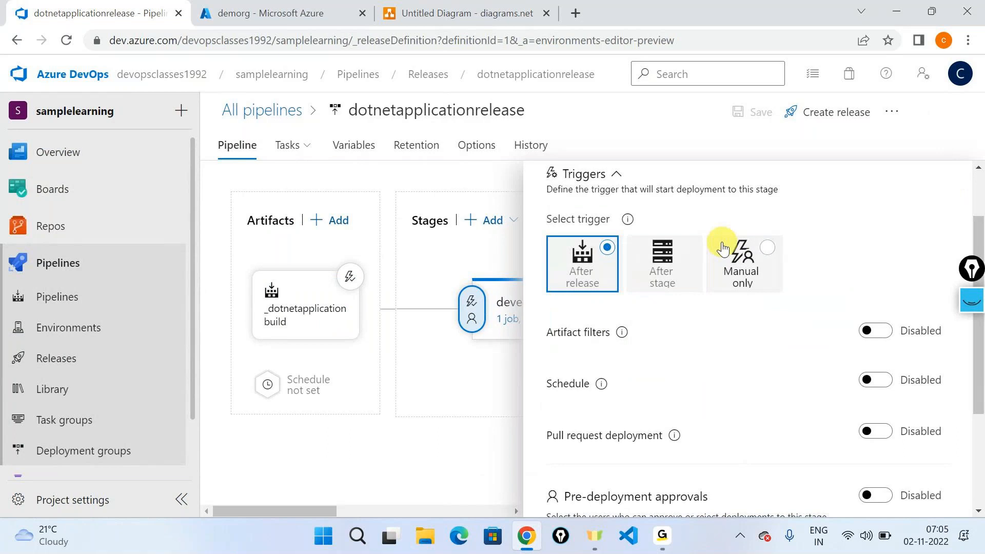
pyautogui.scroll(-1, 667, 230)
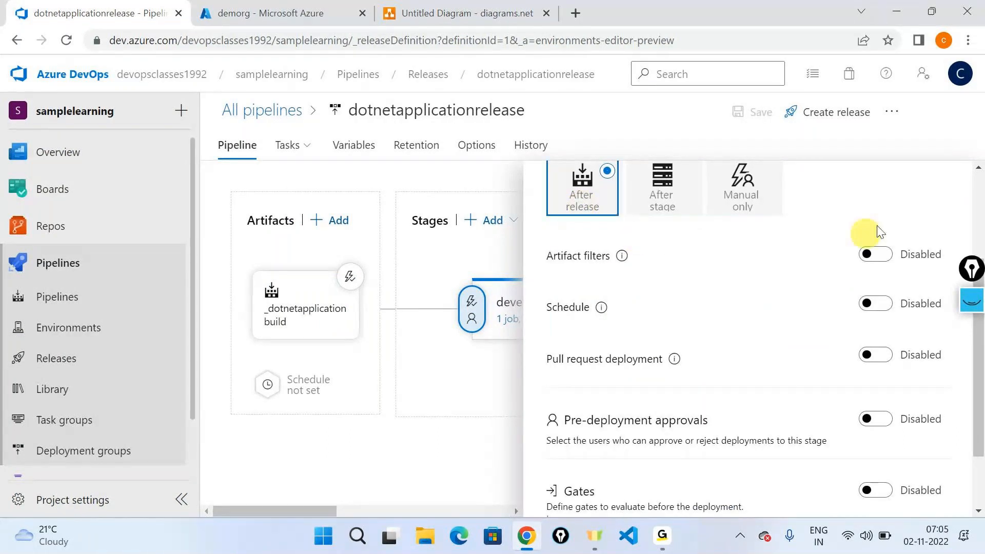
pyautogui.press('Escape')
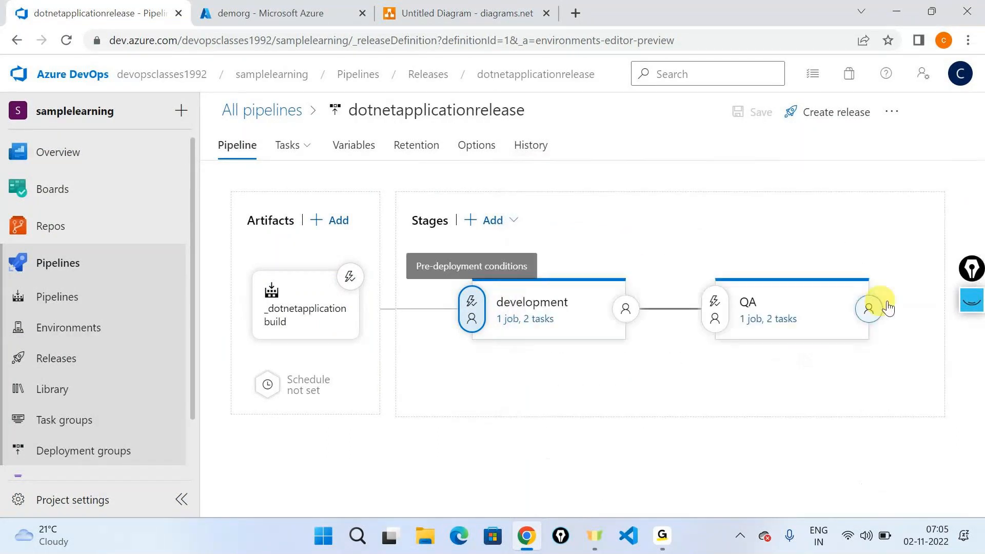
# Step: Circle the build artifact, draw an arrow to the outlined development stage with the screen pen, and erase the annotations
pyautogui.click(965, 305)
pyautogui.click(968, 345)
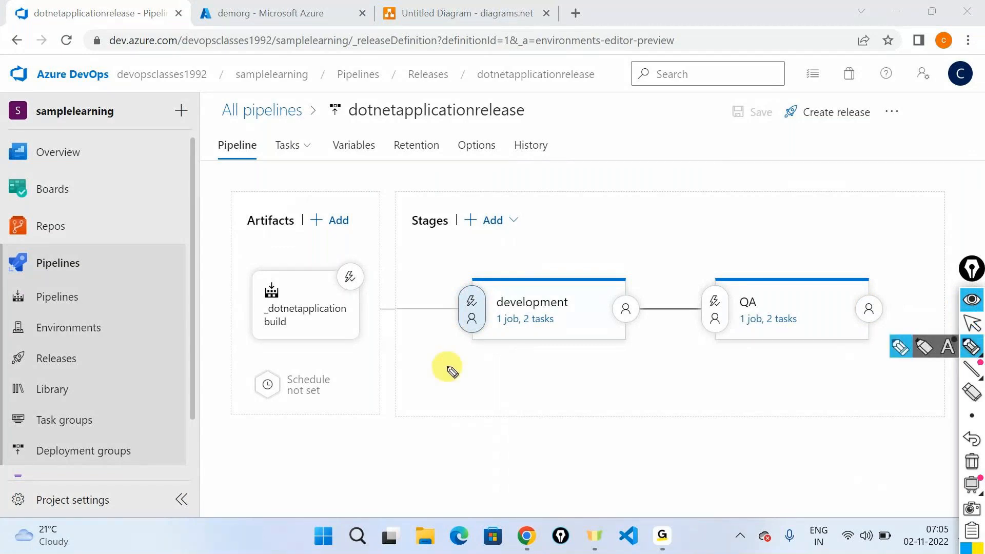
pyautogui.moveTo(303, 253)
pyautogui.mouseDown()
pyautogui.moveTo(238, 321)
pyautogui.moveTo(368, 363)
pyautogui.moveTo(378, 267)
pyautogui.moveTo(437, 228)
pyautogui.moveTo(500, 270)
pyautogui.mouseUp()
pyautogui.moveTo(474, 359)
pyautogui.mouseDown()
pyautogui.moveTo(497, 273)
pyautogui.moveTo(447, 275)
pyautogui.moveTo(464, 356)
pyautogui.mouseUp()
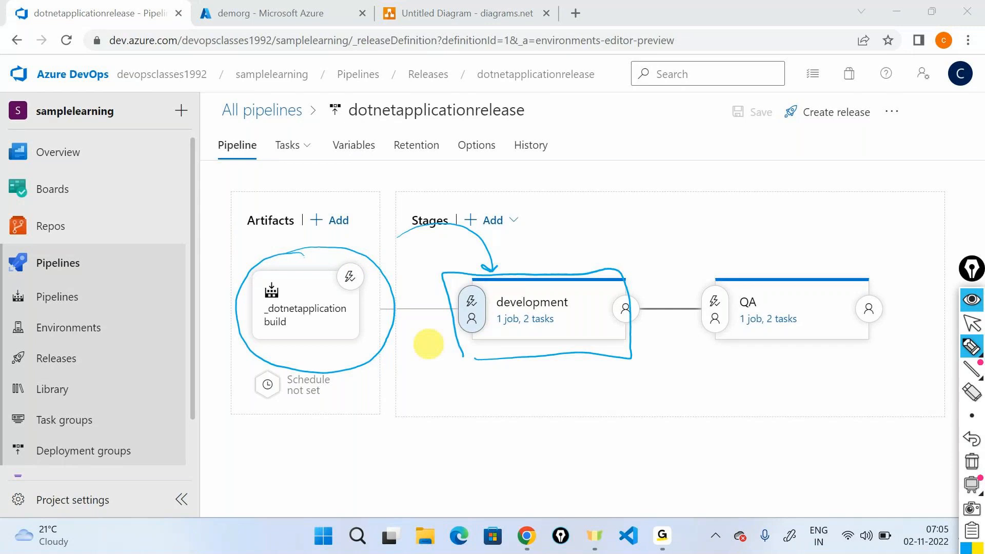
pyautogui.click(971, 462)
pyautogui.click(963, 303)
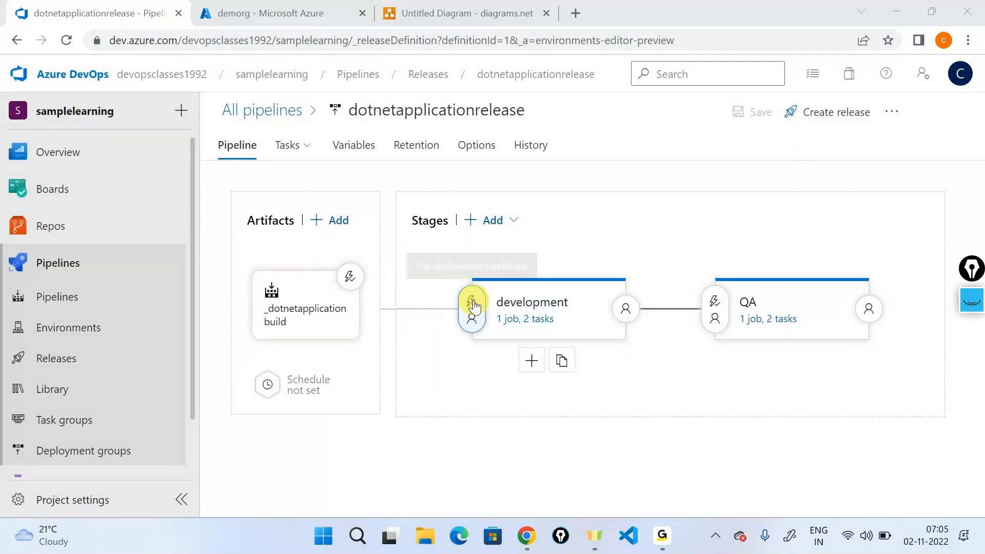
# Step: Review the deployment triggers of the development and QA stages, including the stage selection that QA depends on
pyautogui.click(471, 305)
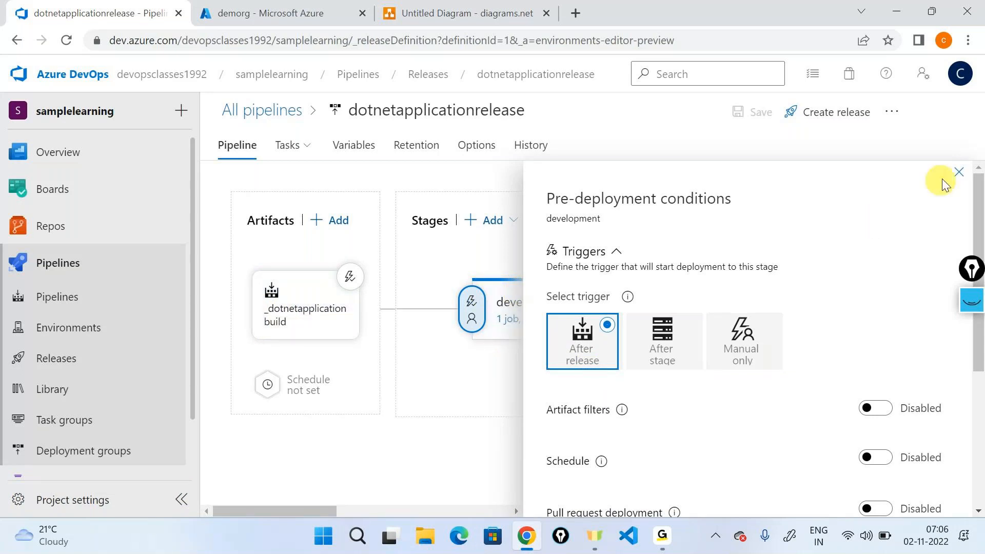
pyautogui.click(957, 173)
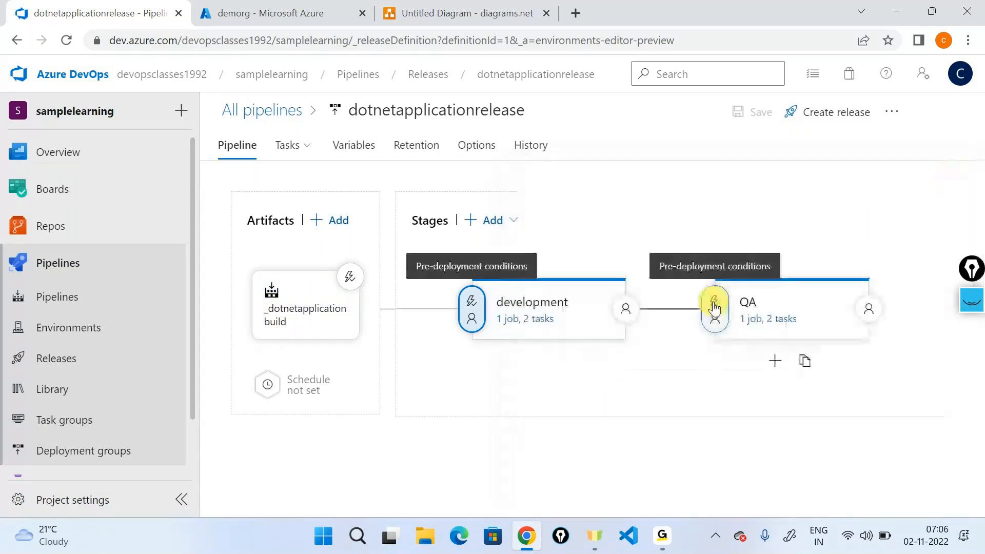
pyautogui.click(714, 307)
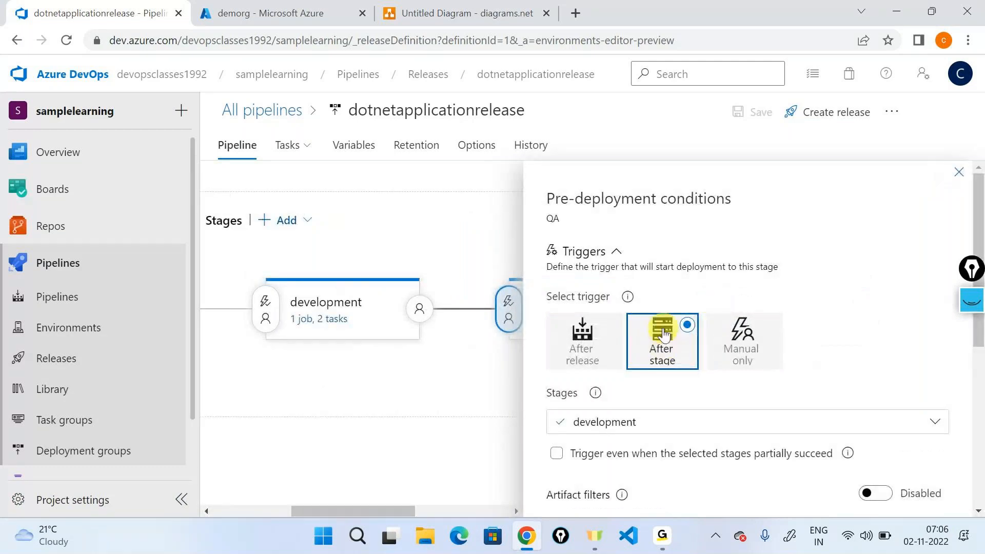
pyautogui.scroll(-2, 615, 346)
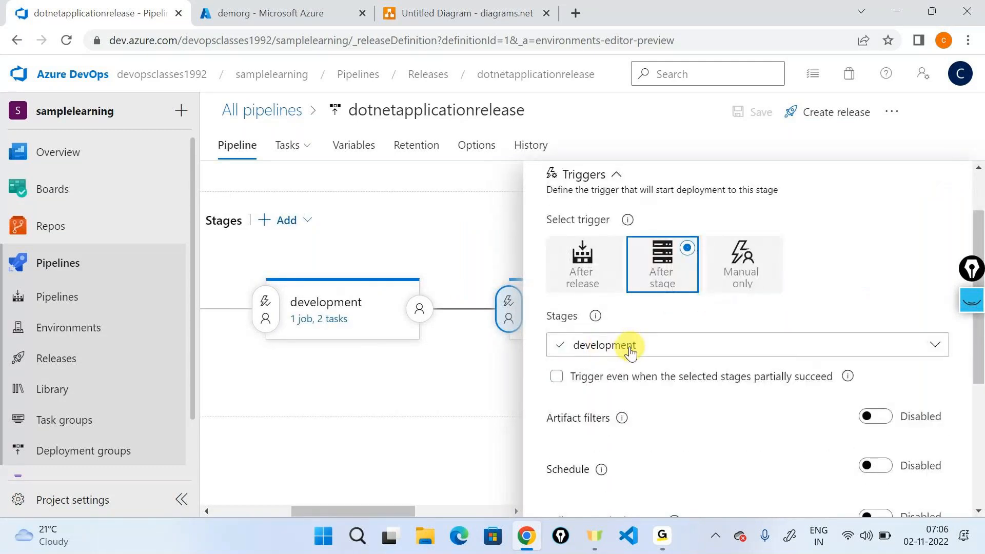
pyautogui.click(629, 352)
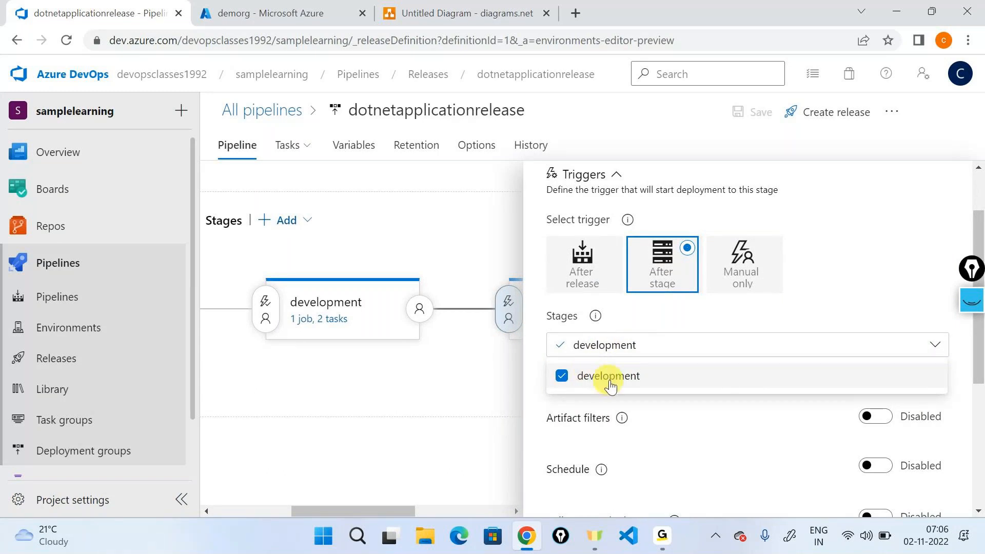
pyautogui.click(779, 310)
# Step: Set the QA stage's pre-deployment trigger to Manual only
pyautogui.click(763, 267)
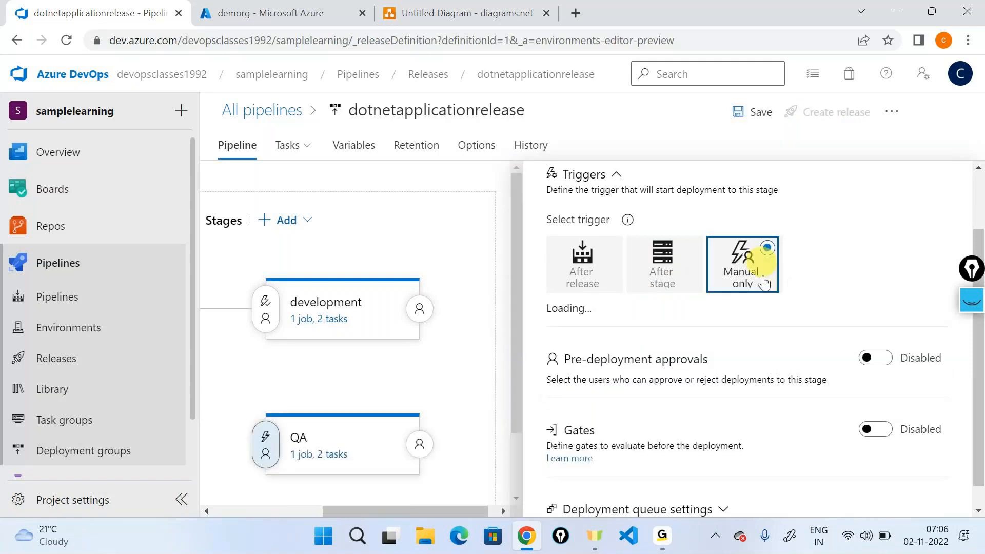
pyautogui.scroll(3, 932, 211)
pyautogui.click(961, 173)
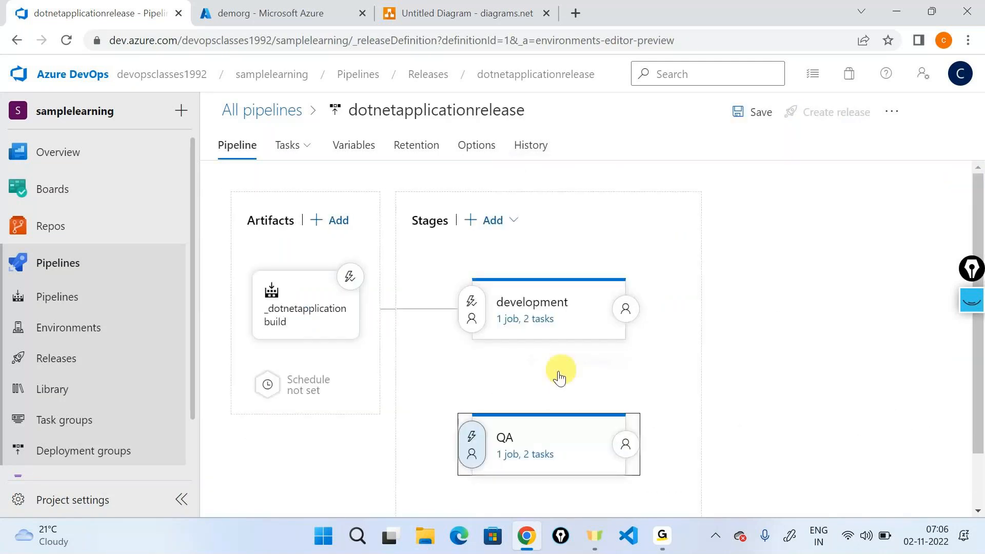
# Step: Set the QA stage's pre-deployment trigger to After release
pyautogui.scroll(-1, 558, 374)
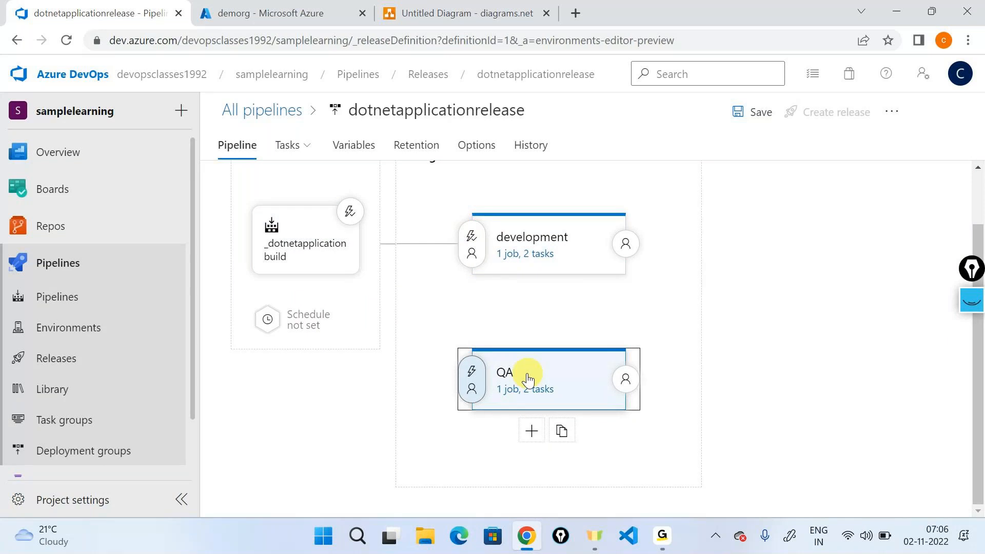
pyautogui.click(472, 368)
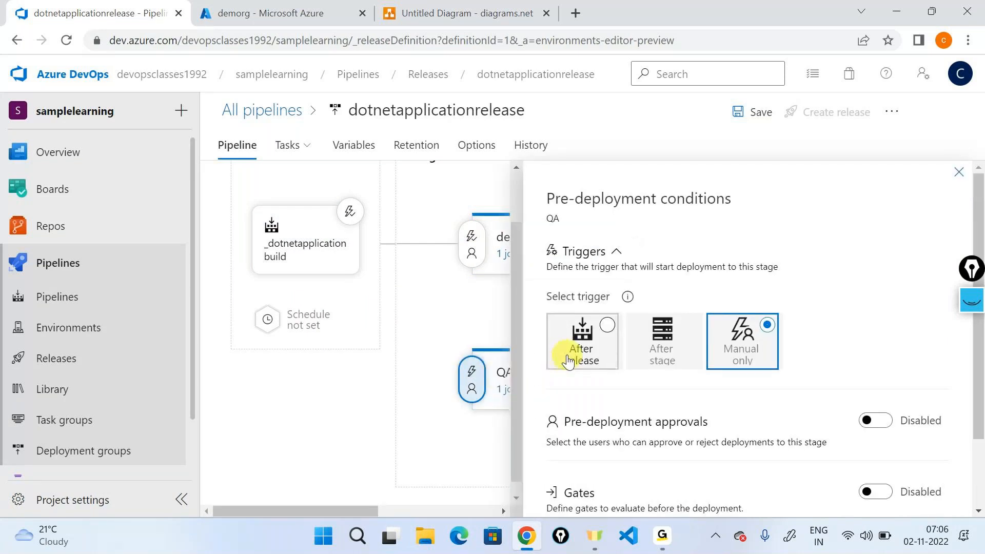
pyautogui.click(959, 172)
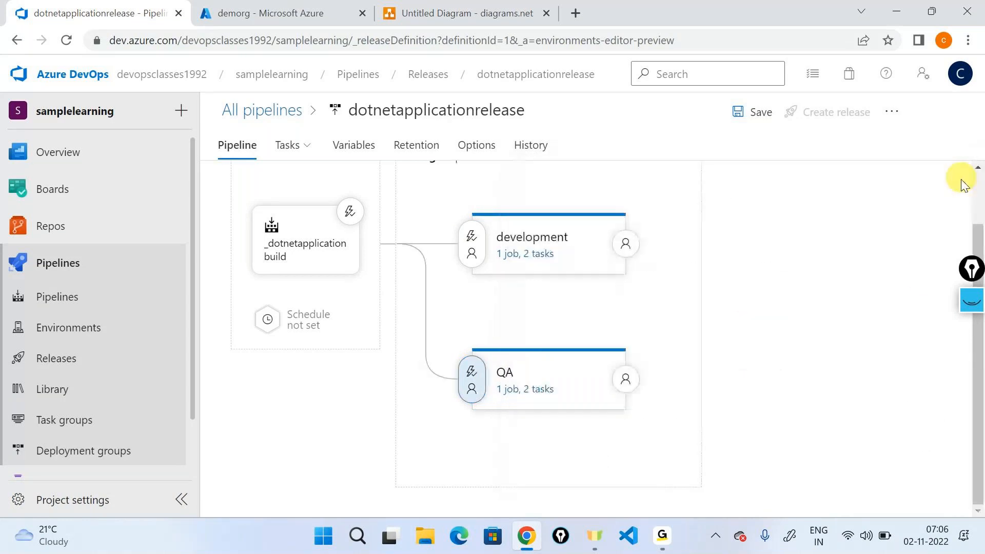
# Step: Draw arrows from the artifact to both stages, handwrite a boxed "parallel deployment" note beside them, and clear the annotations
pyautogui.click(971, 300)
pyautogui.click(978, 352)
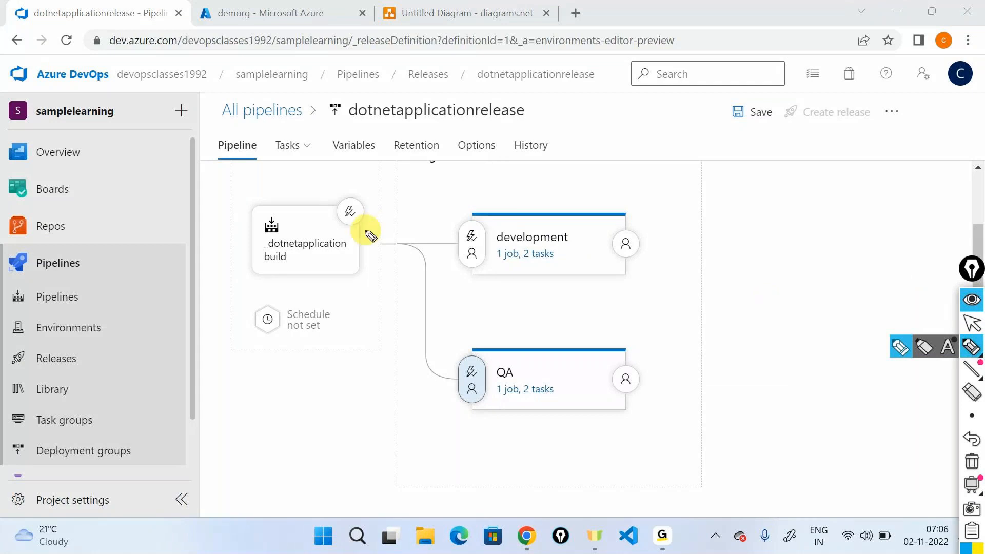
pyautogui.moveTo(366, 233)
pyautogui.mouseDown()
pyautogui.moveTo(390, 209)
pyautogui.moveTo(446, 189)
pyautogui.moveTo(510, 205)
pyautogui.moveTo(386, 263)
pyautogui.moveTo(404, 362)
pyautogui.moveTo(442, 406)
pyautogui.moveTo(461, 409)
pyautogui.mouseUp()
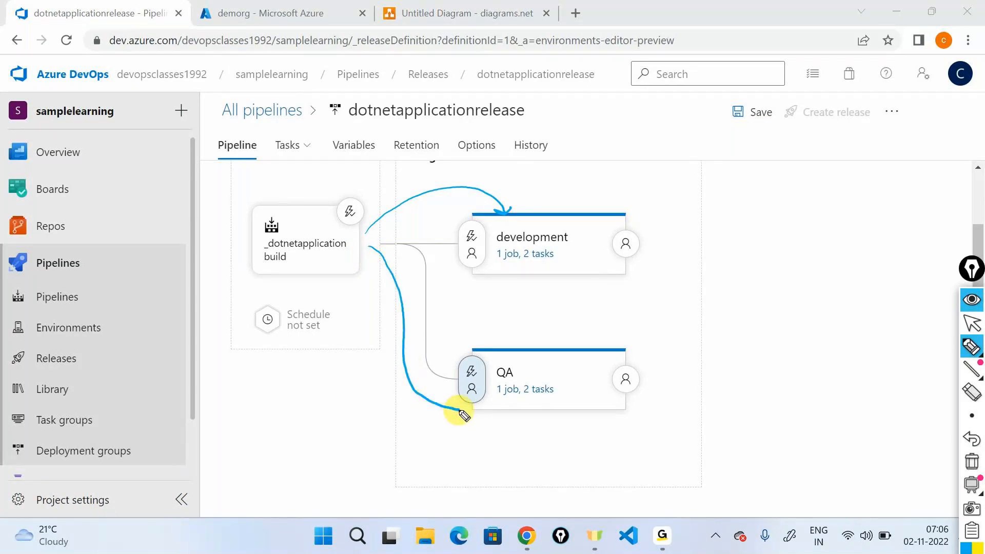
pyautogui.moveTo(689, 292)
pyautogui.mouseDown()
pyautogui.moveTo(697, 304)
pyautogui.moveTo(768, 288)
pyautogui.moveTo(797, 297)
pyautogui.moveTo(807, 279)
pyautogui.moveTo(861, 282)
pyautogui.moveTo(904, 262)
pyautogui.mouseUp()
pyautogui.moveTo(671, 325)
pyautogui.mouseDown()
pyautogui.moveTo(929, 310)
pyautogui.moveTo(890, 226)
pyautogui.moveTo(662, 335)
pyautogui.mouseUp()
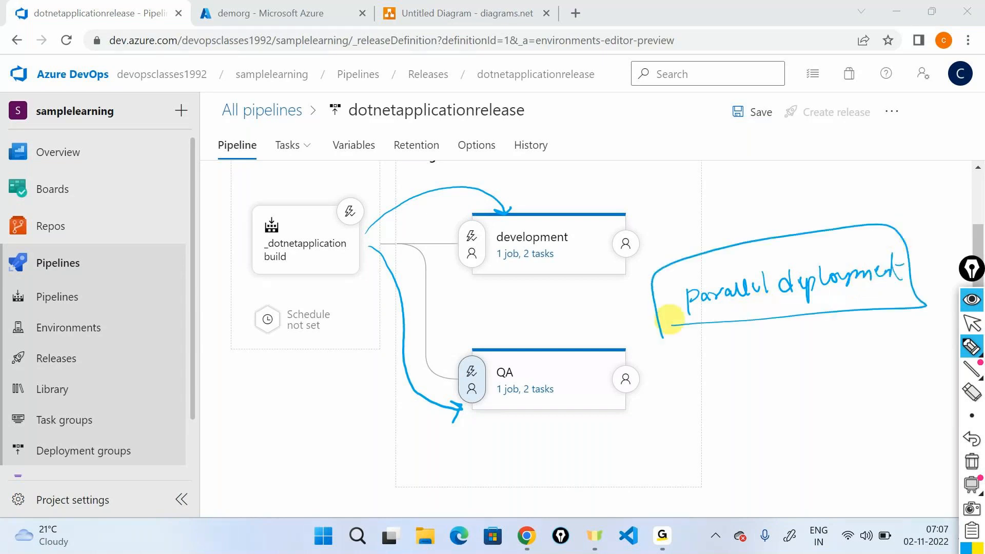
pyautogui.moveTo(981, 420)
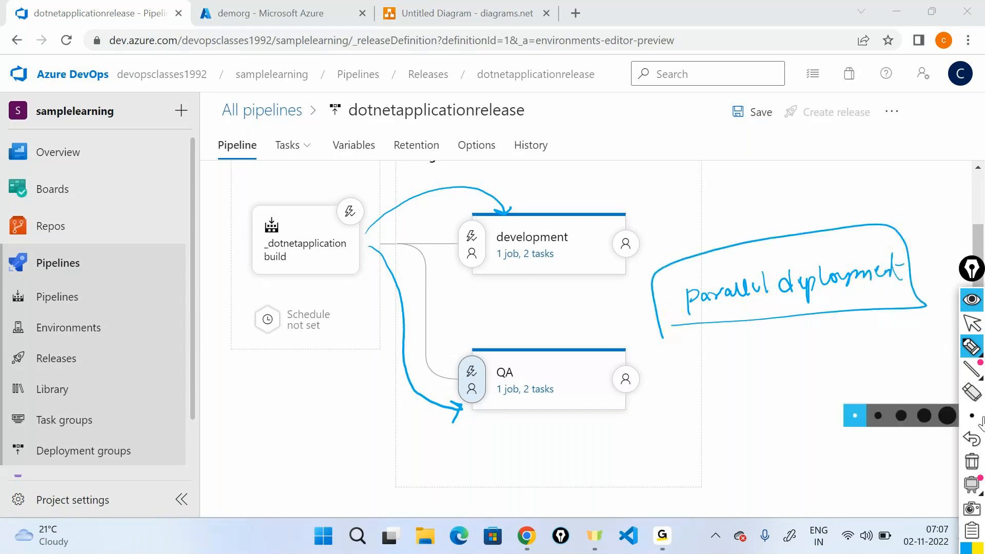
pyautogui.click(971, 300)
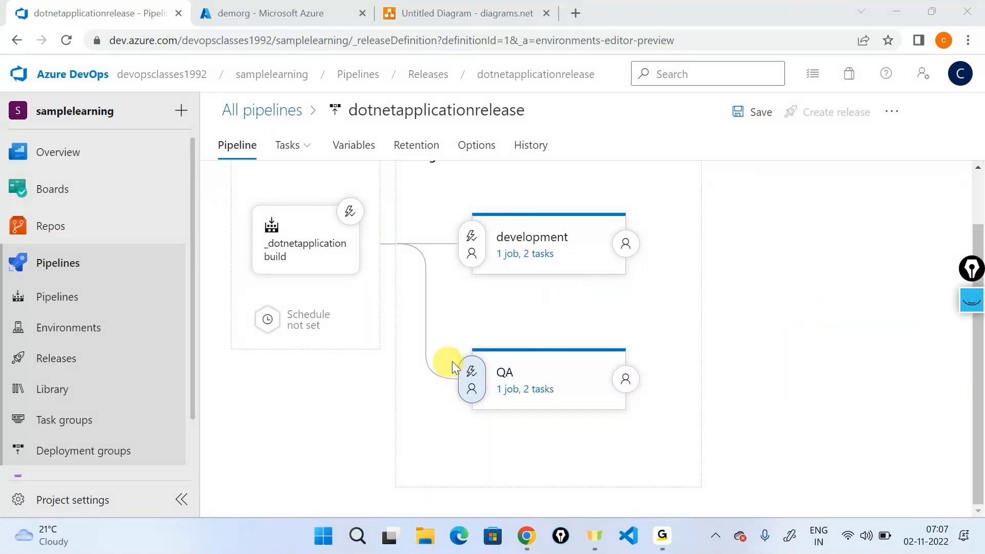
# Step: Set the QA stage's pre-deployment trigger to After stage, following the development stage
pyautogui.click(472, 377)
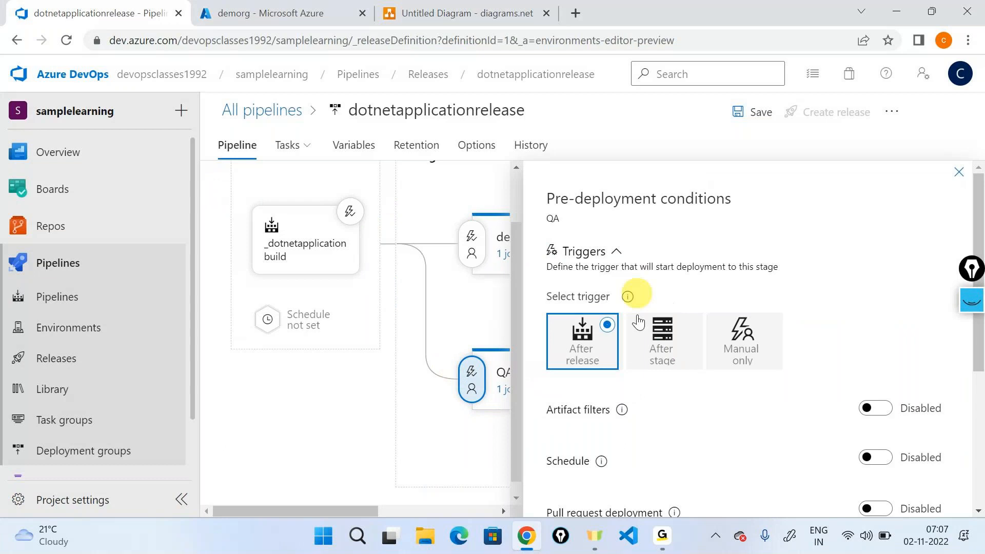
pyautogui.click(662, 339)
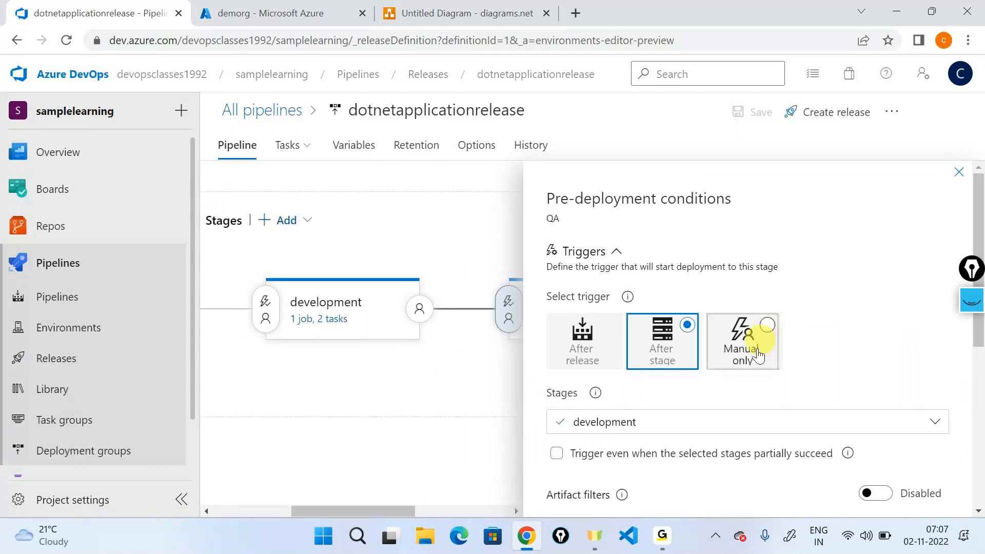
pyautogui.click(958, 172)
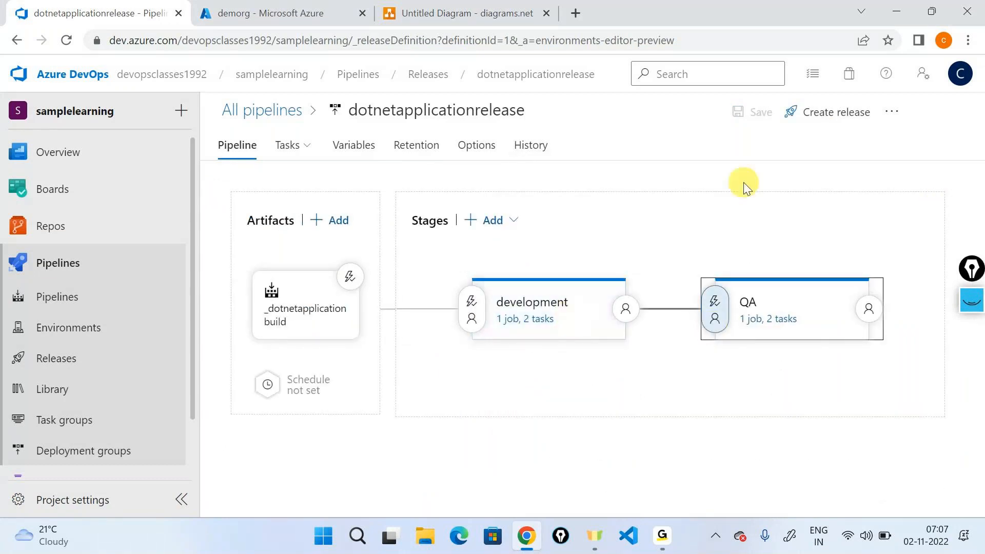
# Step: Draw arrows from the artifact to development and from development to QA with the screen pen, and erase them
pyautogui.click(971, 302)
pyautogui.click(971, 342)
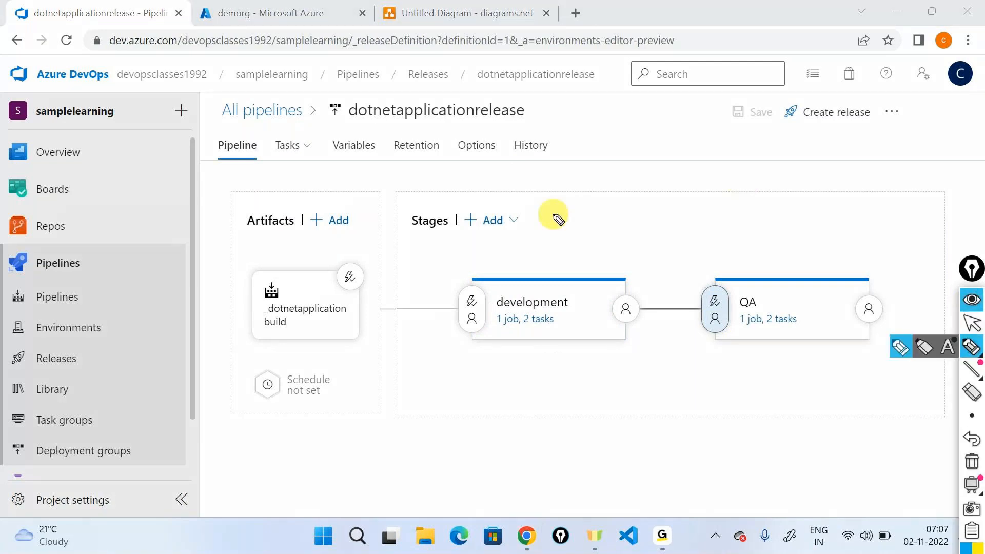
pyautogui.moveTo(373, 268)
pyautogui.mouseDown()
pyautogui.moveTo(496, 250)
pyautogui.moveTo(506, 273)
pyautogui.moveTo(592, 224)
pyautogui.moveTo(790, 267)
pyautogui.mouseUp()
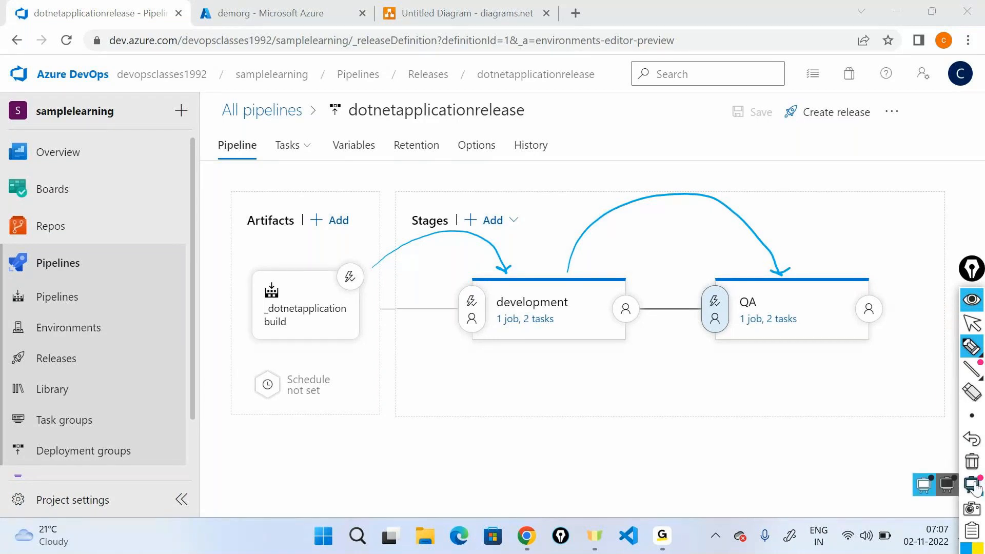
pyautogui.click(972, 461)
pyautogui.click(971, 300)
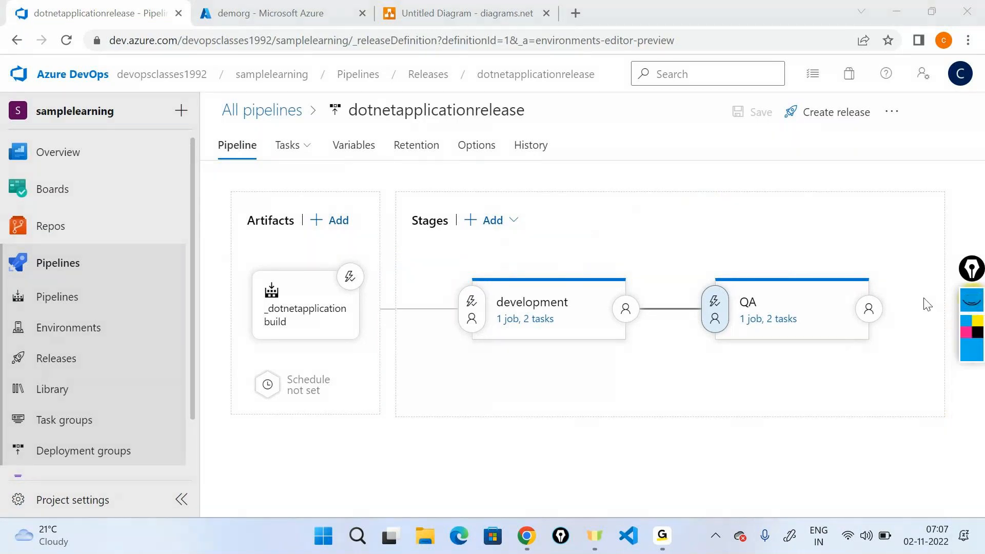
pyautogui.moveTo(661, 530)
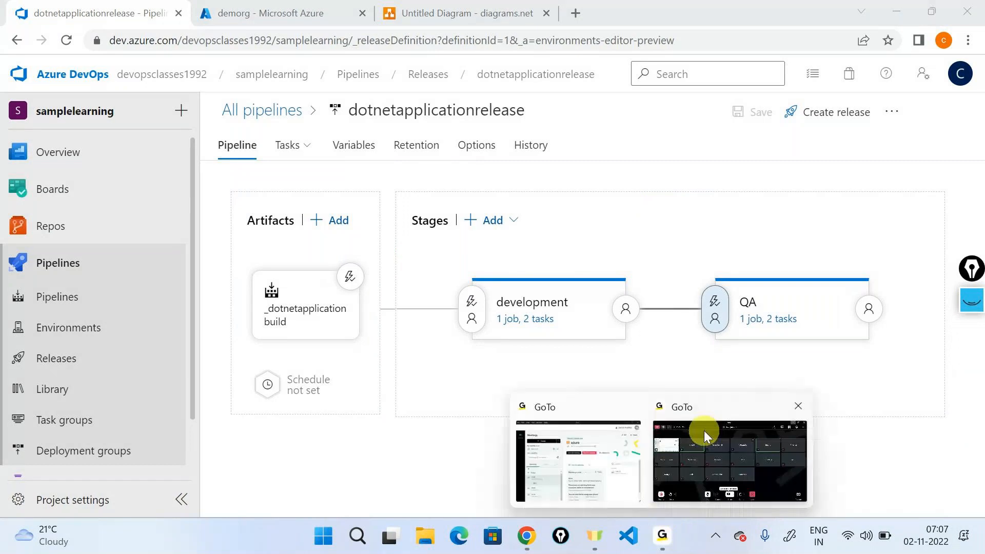
pyautogui.click(704, 430)
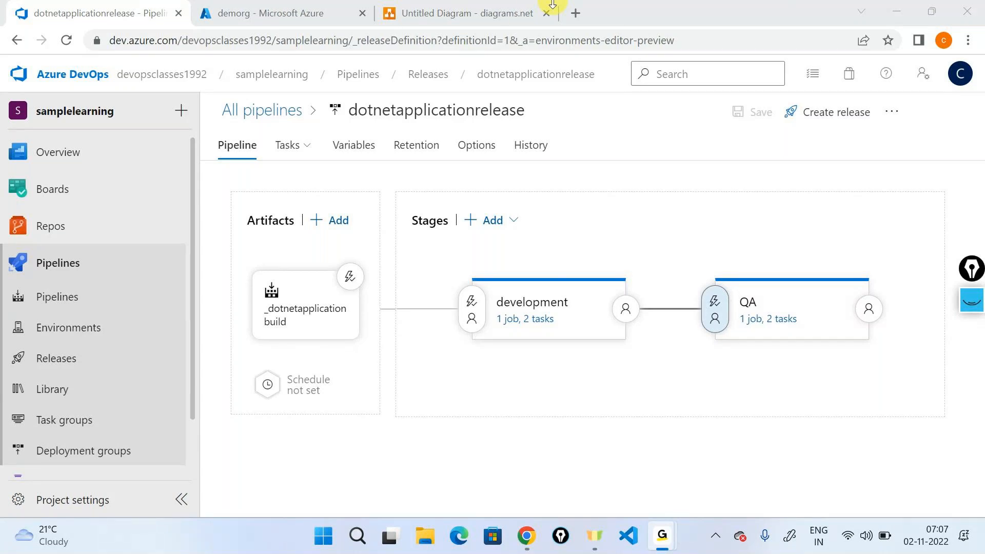
pyautogui.click(886, 13)
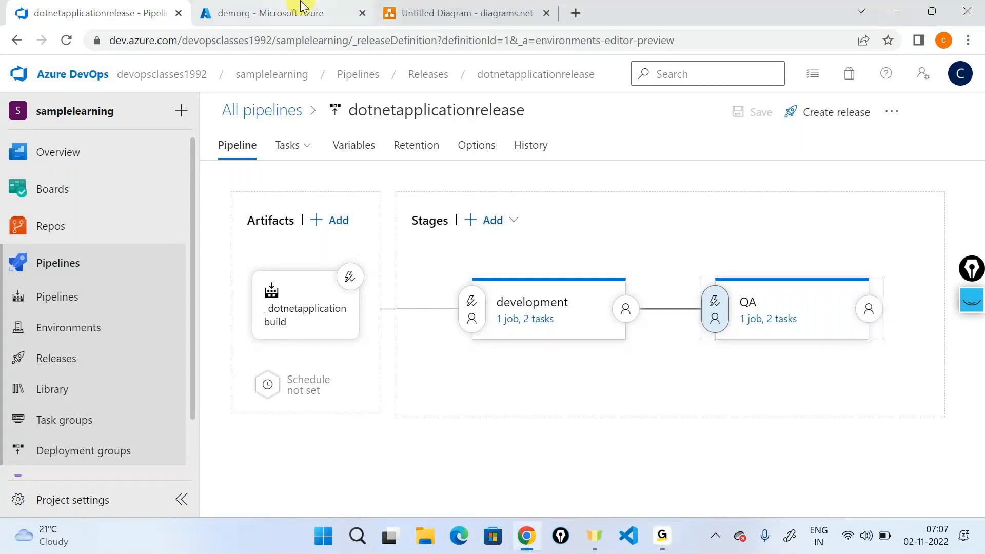
# Step: Compare the account signed in to Azure DevOps with the one signed in to the Azure portal
pyautogui.click(960, 74)
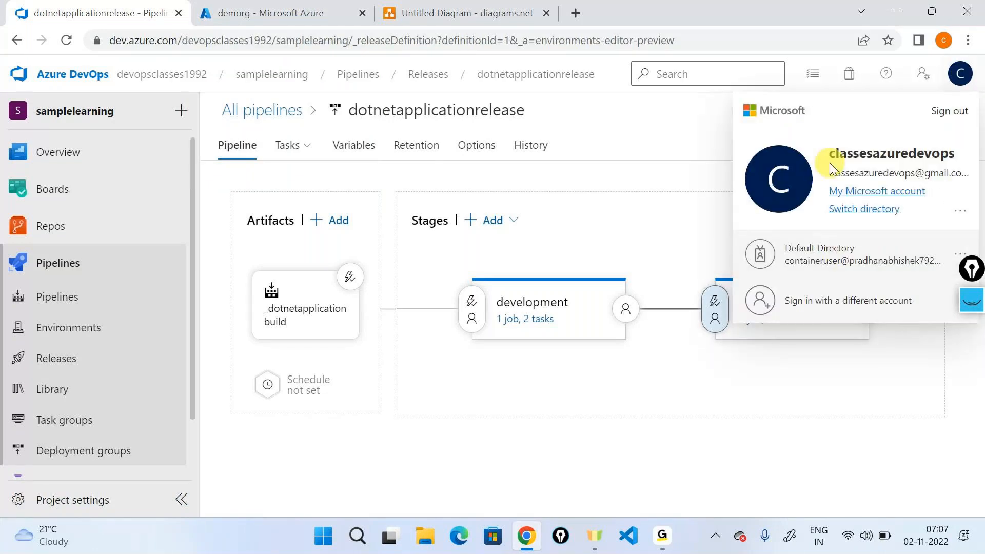
pyautogui.moveTo(824, 171); pyautogui.dragTo(966, 178)
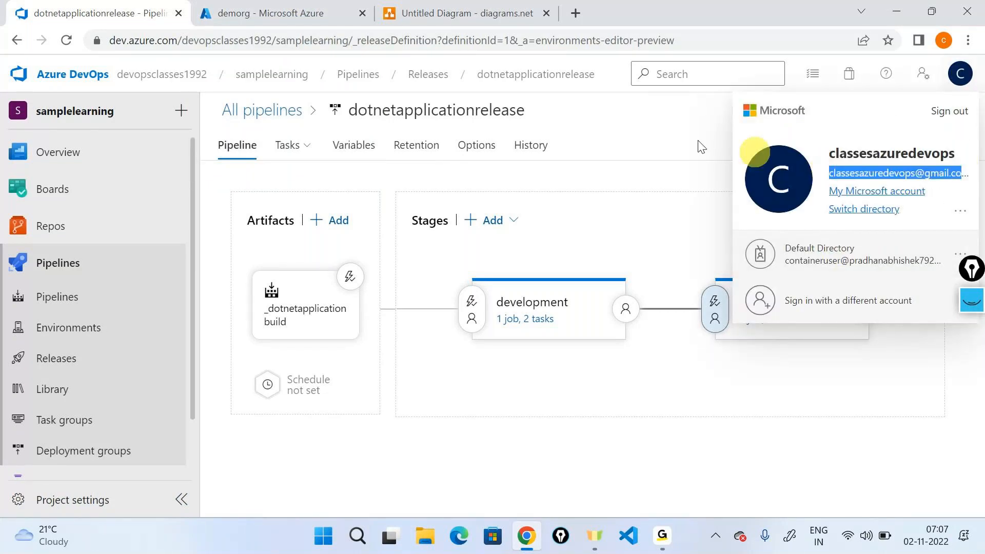
pyautogui.click(276, 10)
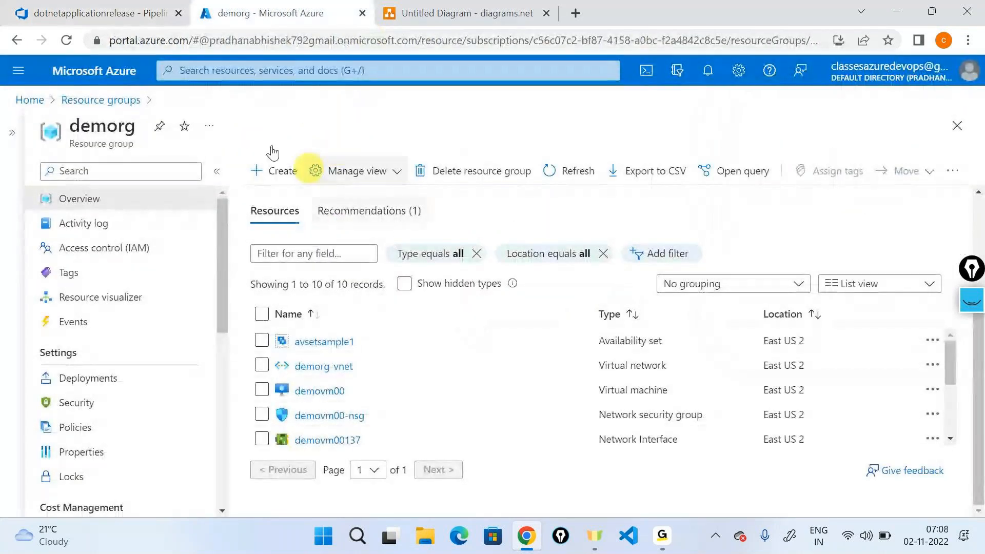
pyautogui.click(154, 13)
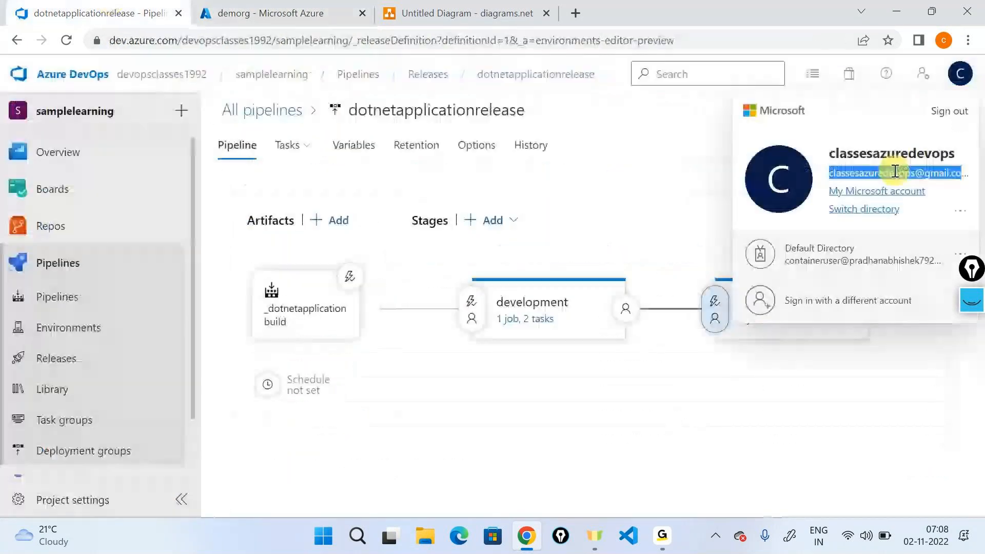
pyautogui.click(671, 404)
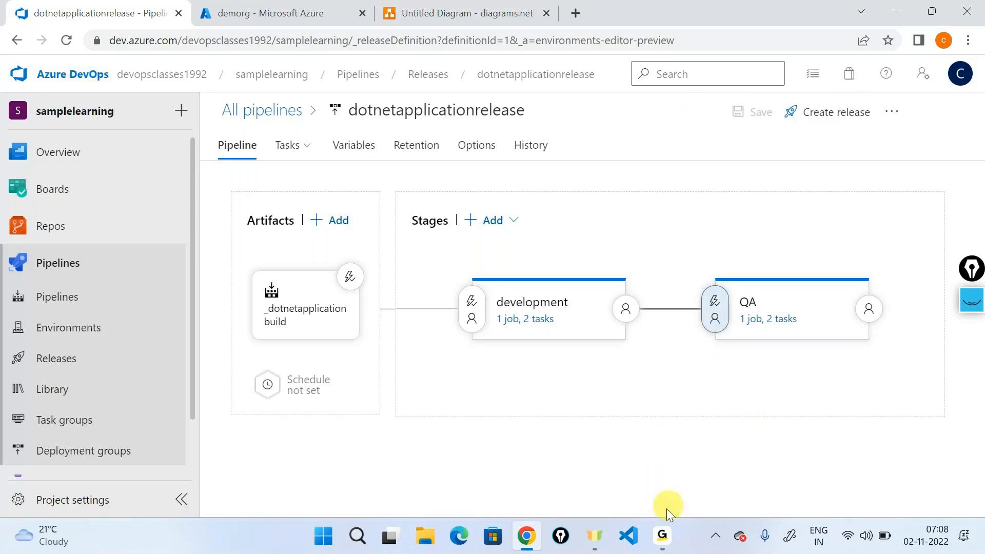
# Step: Open the Azure Active Directory page in the settings of the devopsclasses1992 organization
pyautogui.click(669, 528)
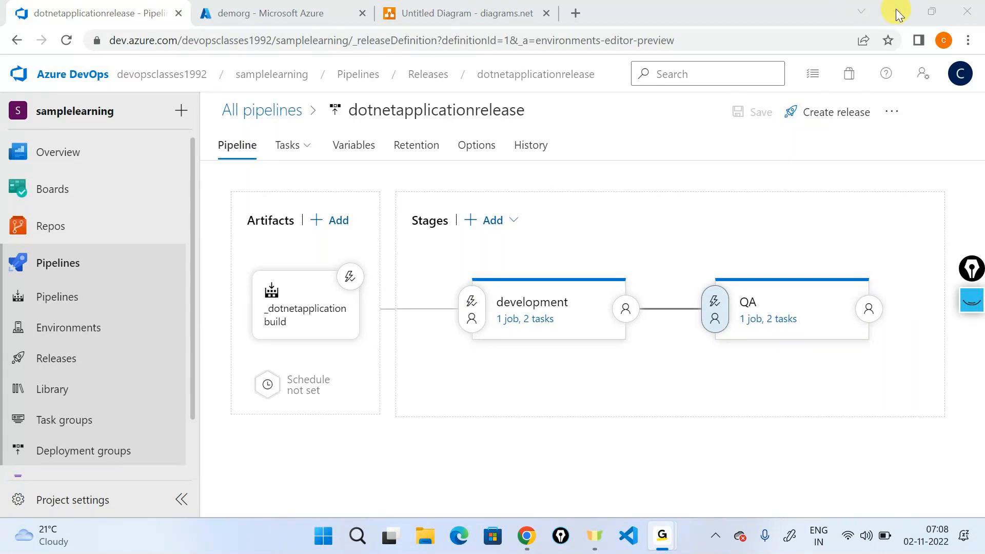
pyautogui.click(37, 82)
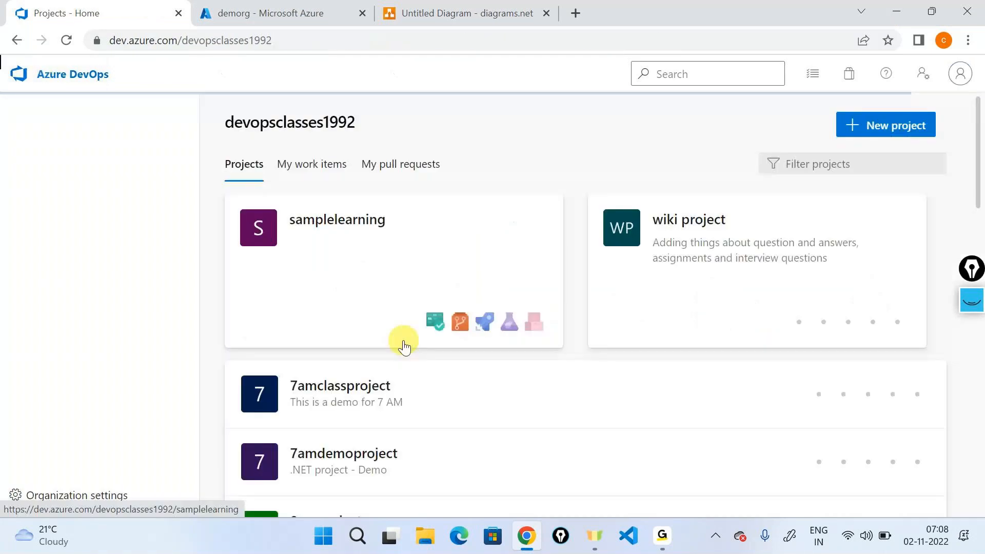
pyautogui.click(85, 493)
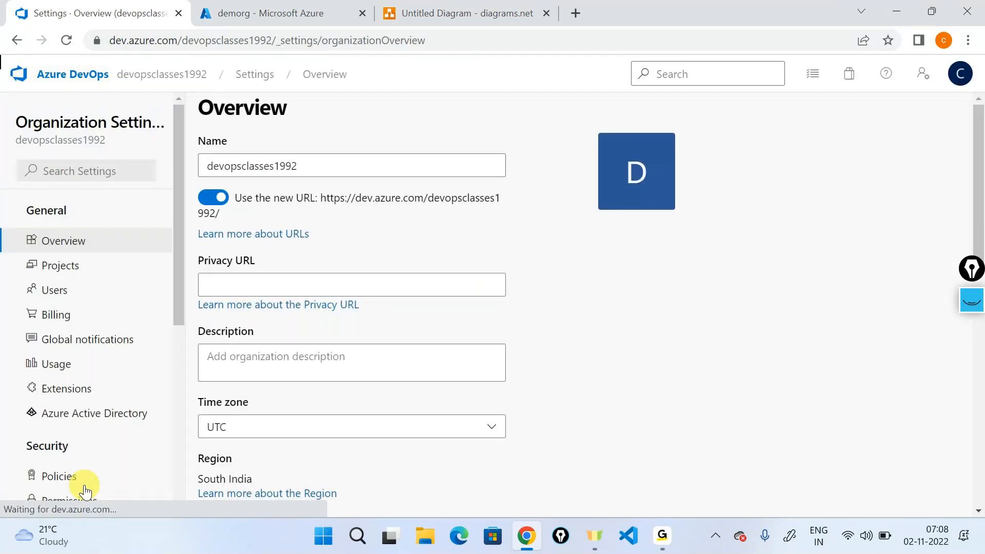
pyautogui.scroll(-2, 101, 268)
pyautogui.click(94, 328)
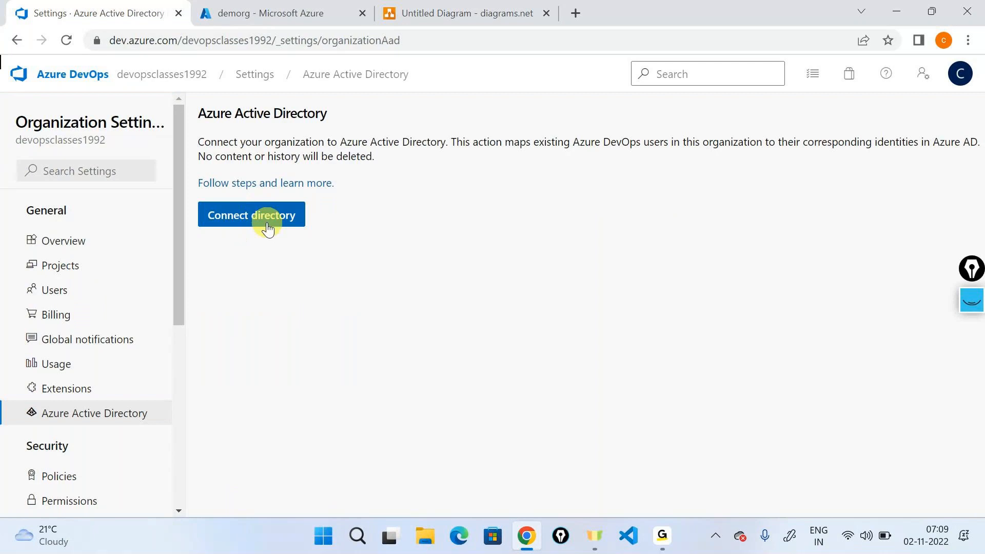
# Step: Highlight the description of connecting the organization to Azure Active Directory and mapping its users, and clear the selection
pyautogui.moveTo(199, 141); pyautogui.dragTo(444, 159)
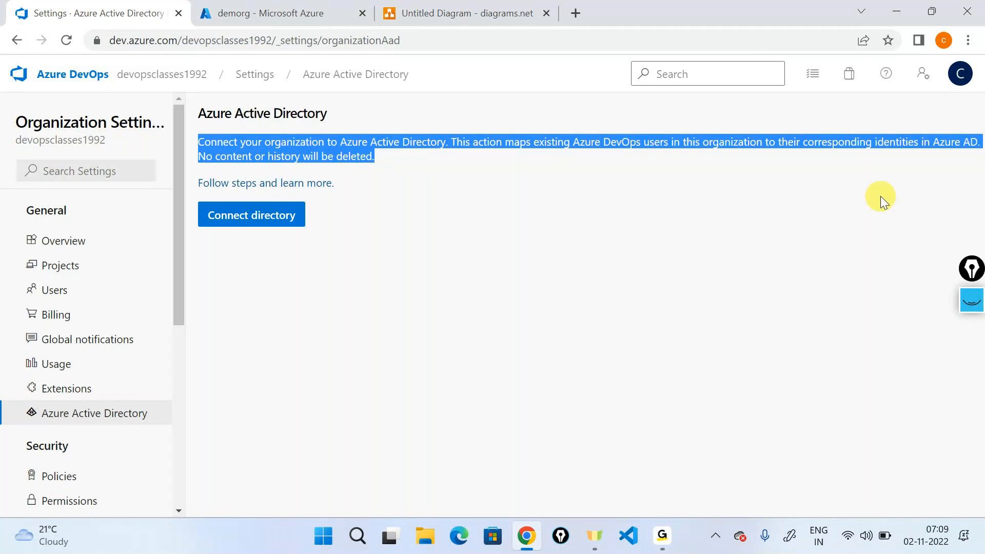
pyautogui.click(752, 208)
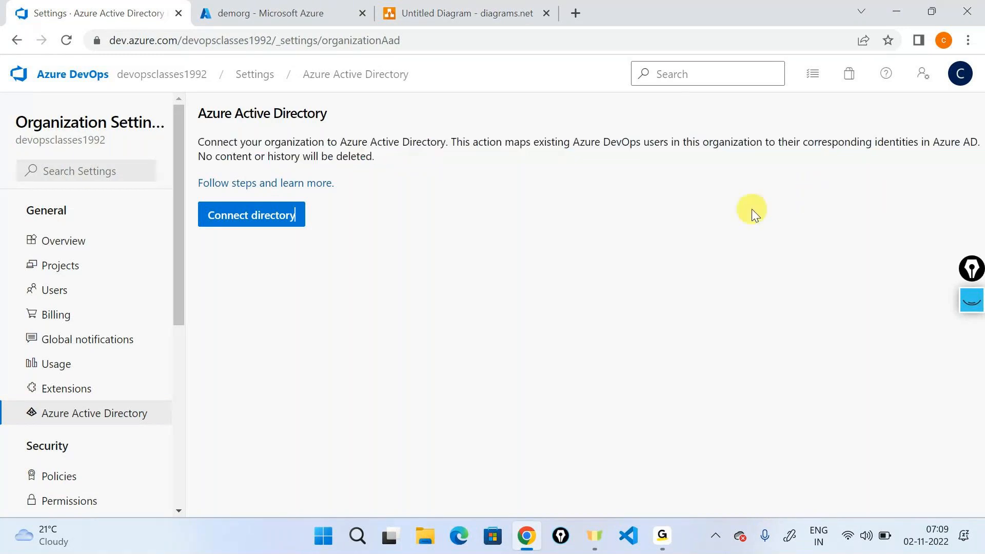
pyautogui.moveTo(275, 141); pyautogui.dragTo(444, 131)
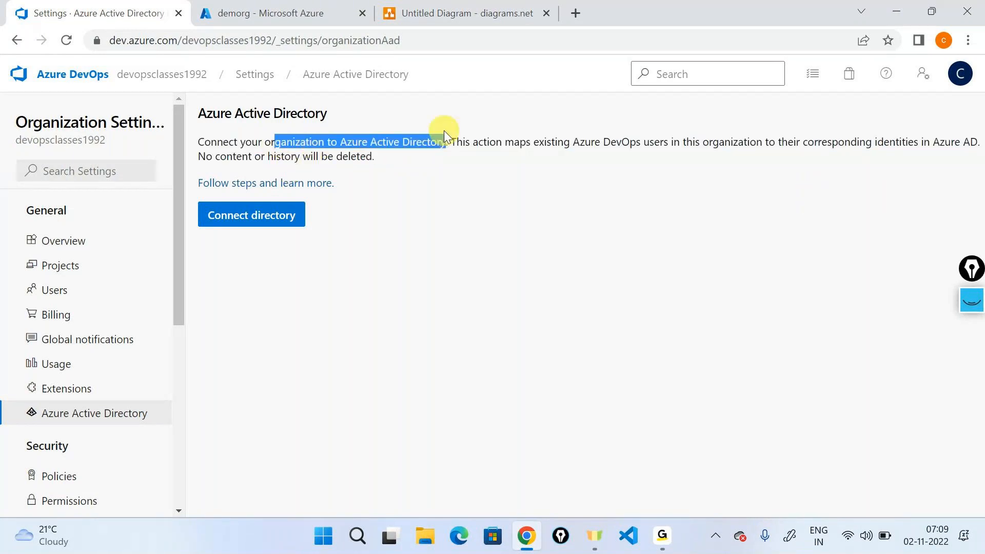
pyautogui.click(470, 139)
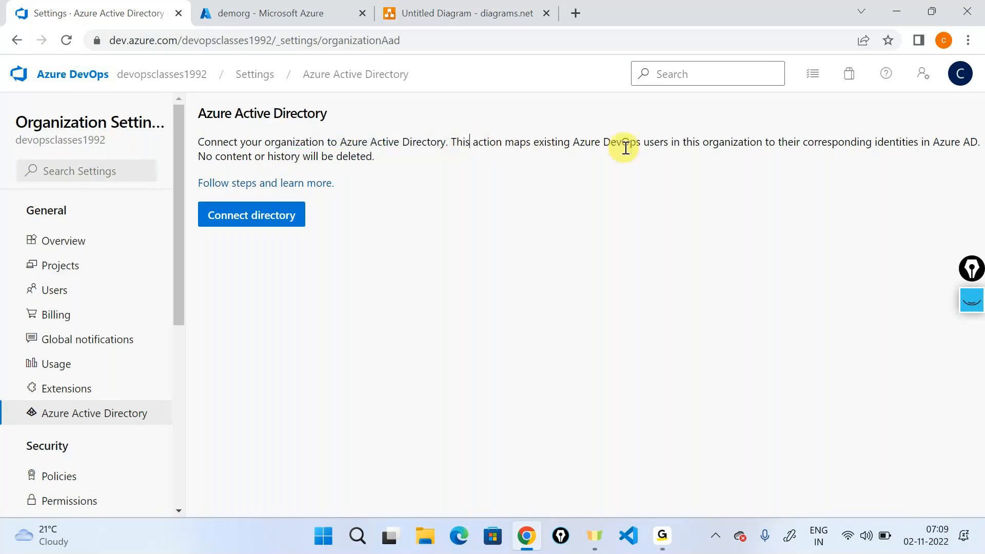
pyautogui.moveTo(889, 148); pyautogui.dragTo(961, 149)
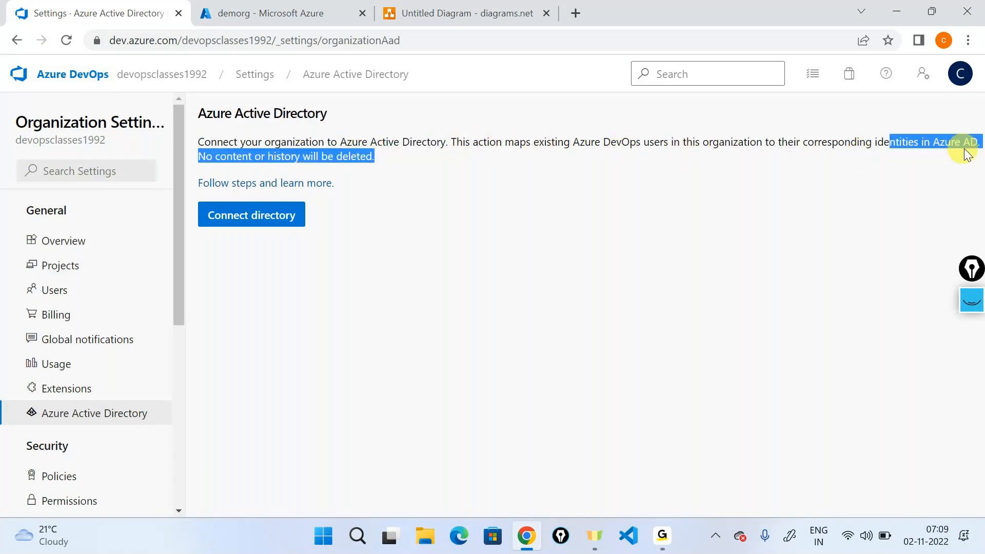
pyautogui.click(325, 515)
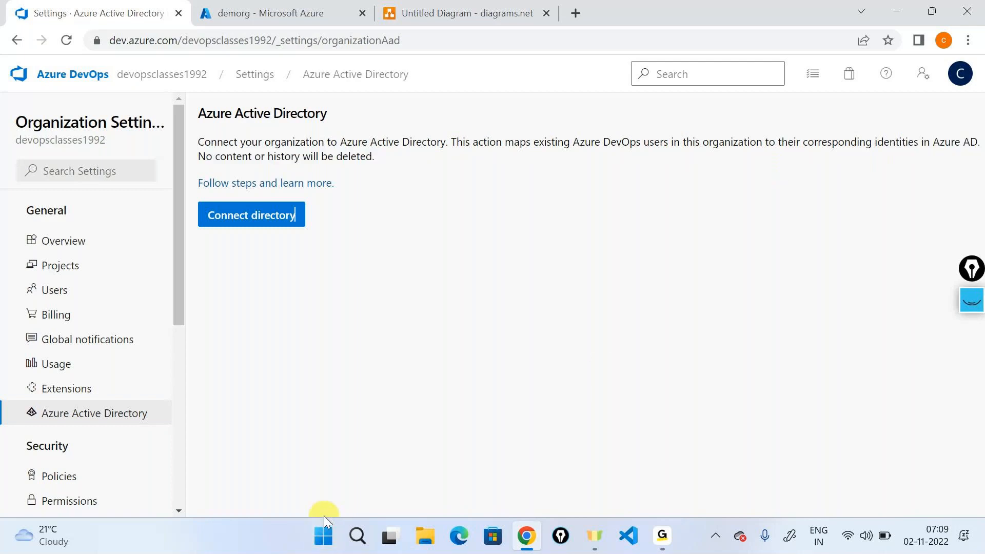
# Step: Open the development stage's Create infrastructure task in the samplelearning project's dotnetapplicationrelease pipeline
pyautogui.click(67, 76)
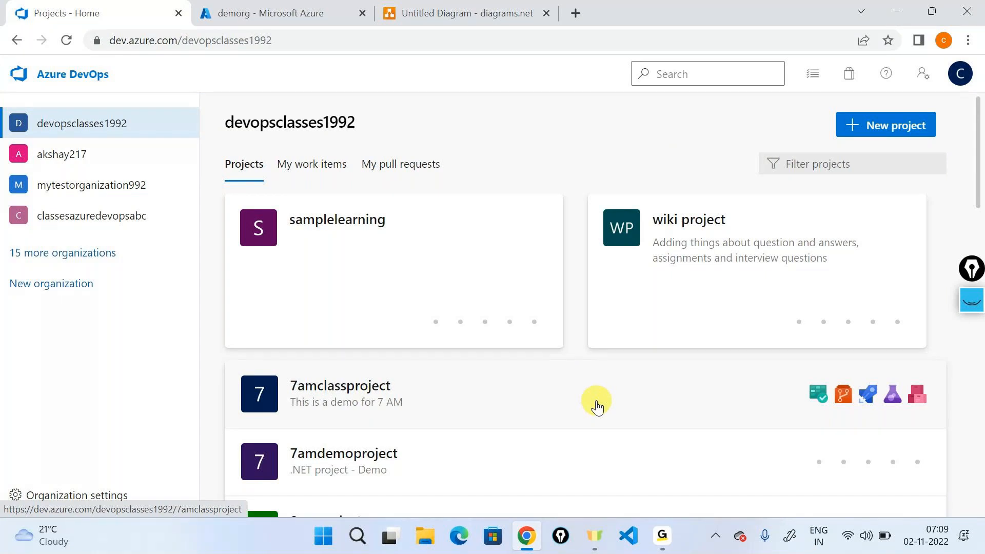
pyautogui.click(433, 285)
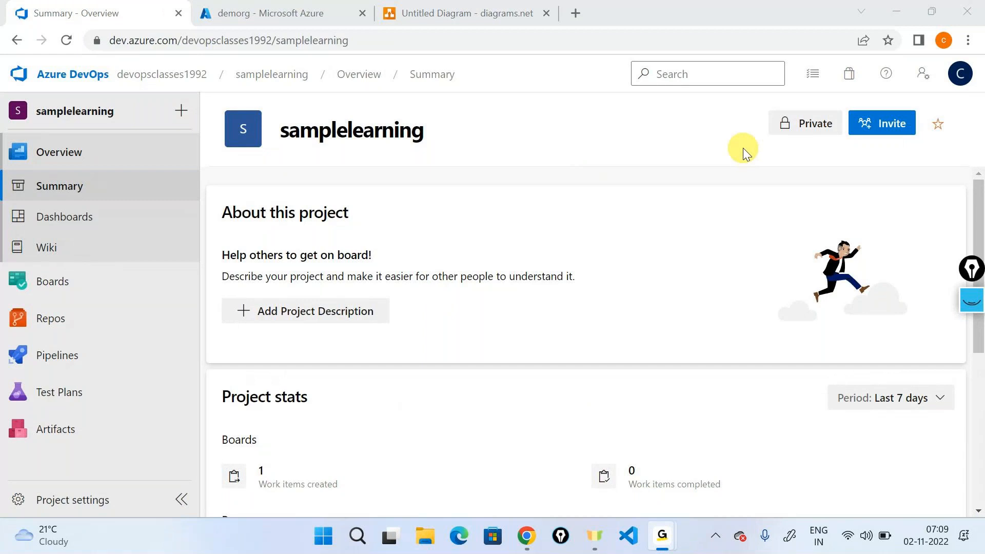
pyautogui.click(660, 162)
pyautogui.moveTo(110, 354)
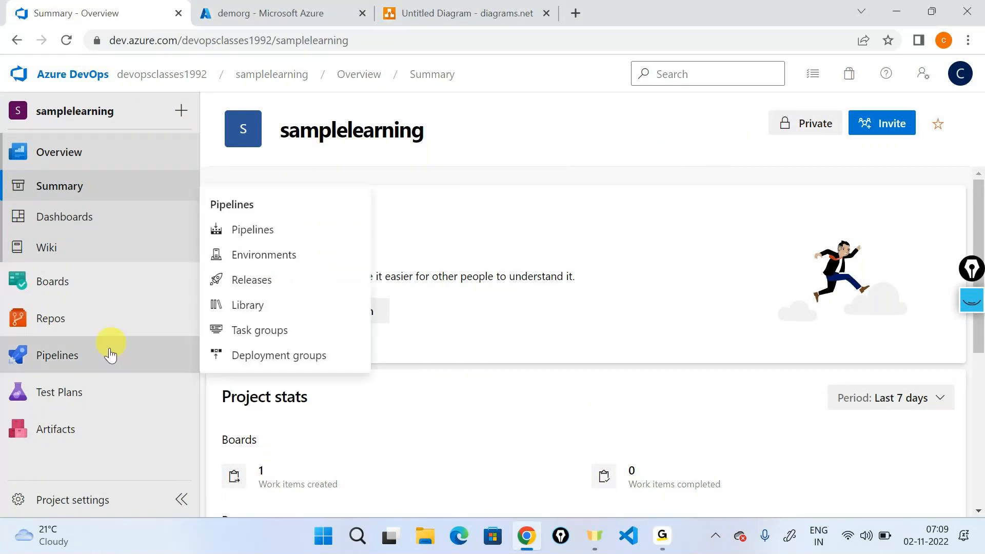
pyautogui.click(250, 281)
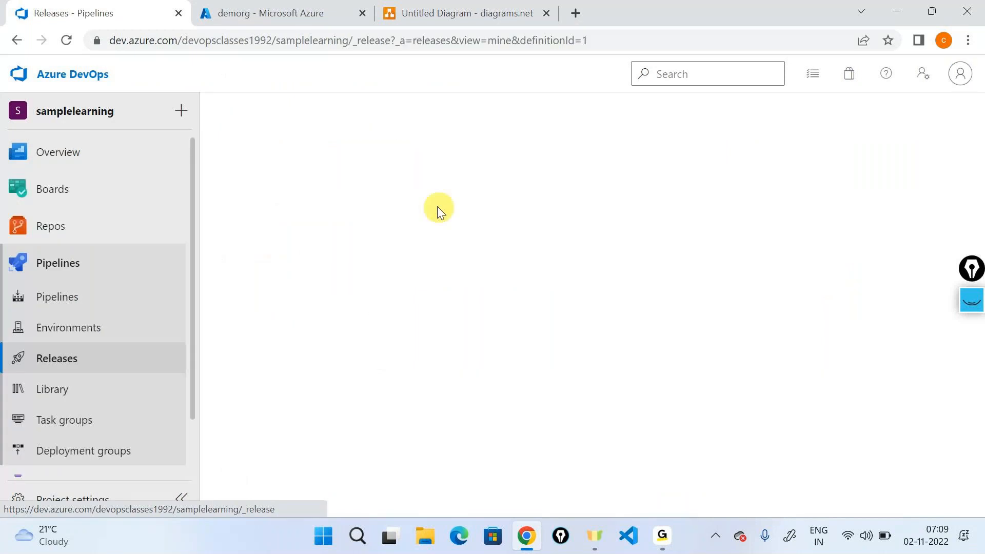
pyautogui.click(773, 125)
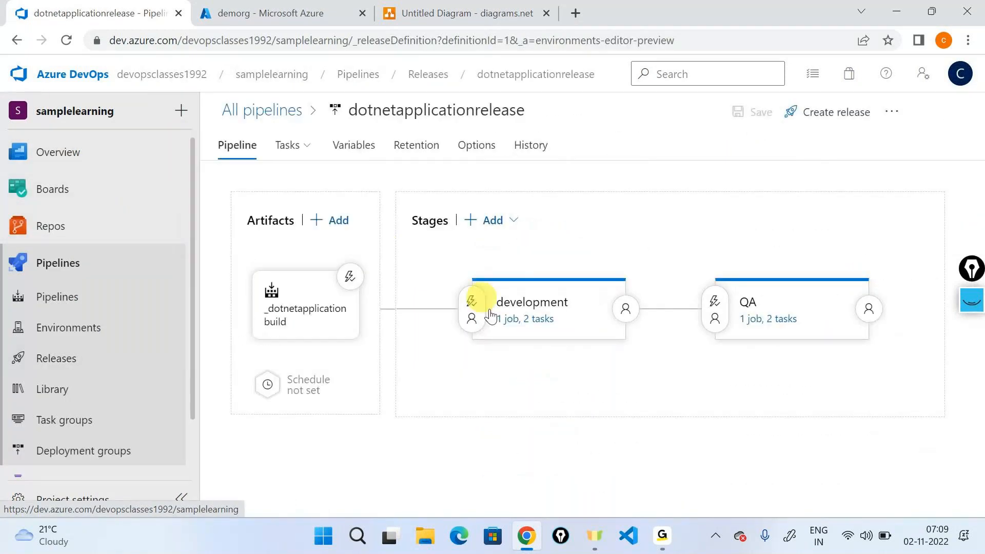
pyautogui.click(508, 319)
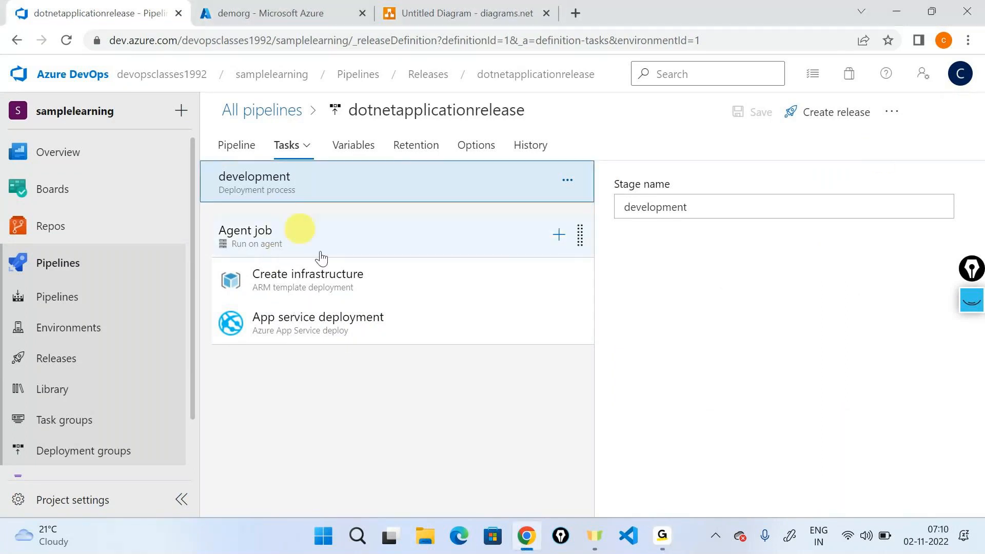
pyautogui.click(336, 296)
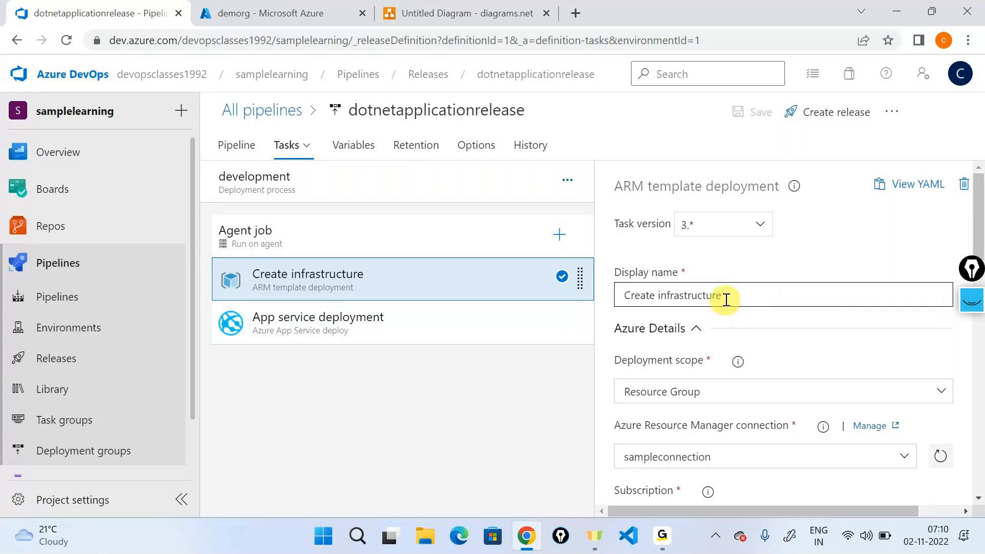
# Step: View webapp.json in the iosapplication repository in a separate browser tab and expand the iosapplication folder
pyautogui.moveTo(109, 232)
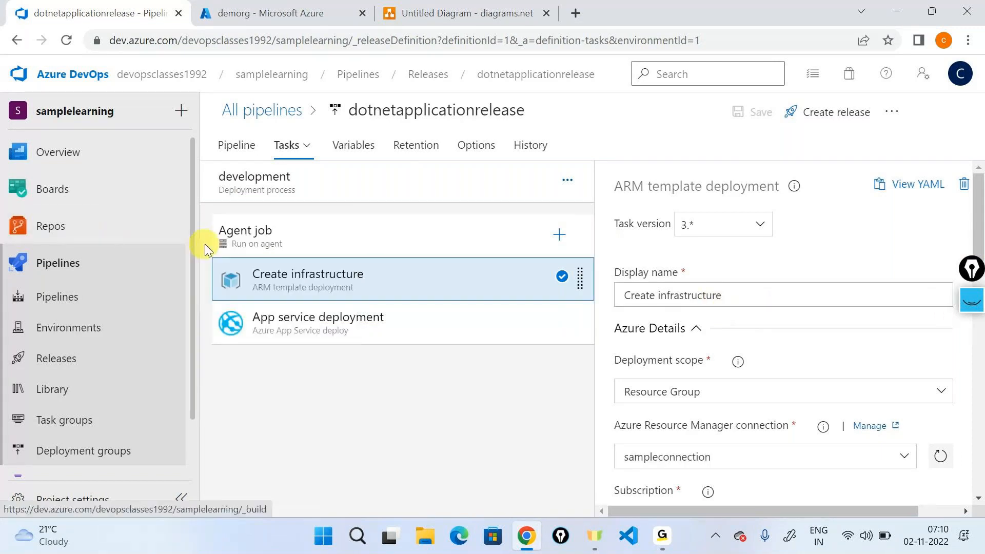
pyautogui.middleClick(218, 253)
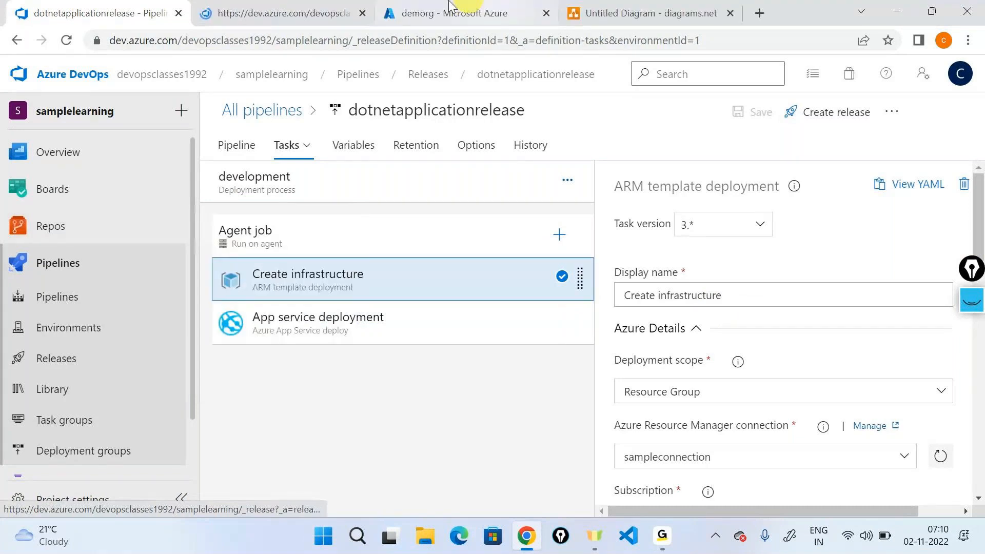
pyautogui.click(306, 6)
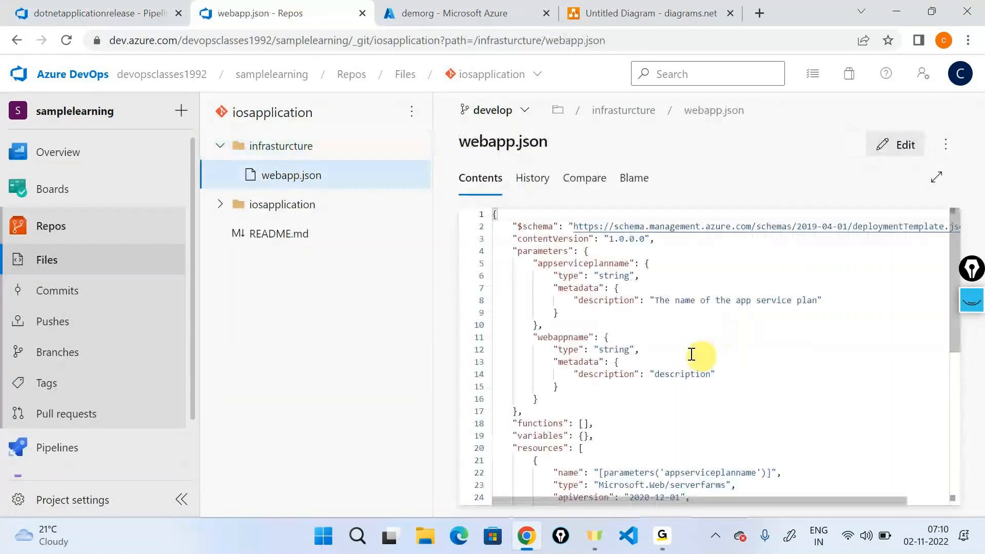
pyautogui.click(220, 205)
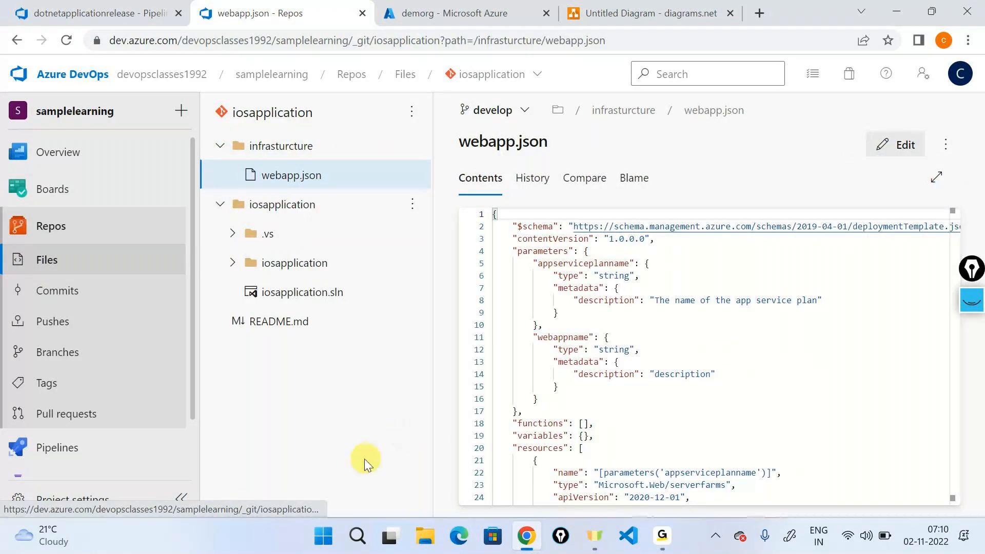
# Step: Open the dotnetapplicationbuild pipeline for editing and examine its Copy Files task
pyautogui.moveTo(88, 438)
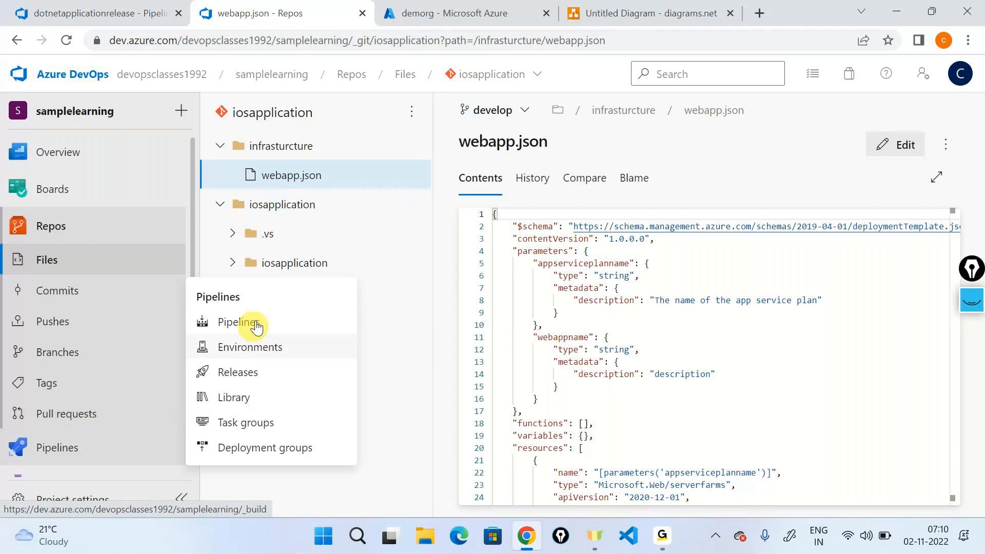
pyautogui.click(260, 319)
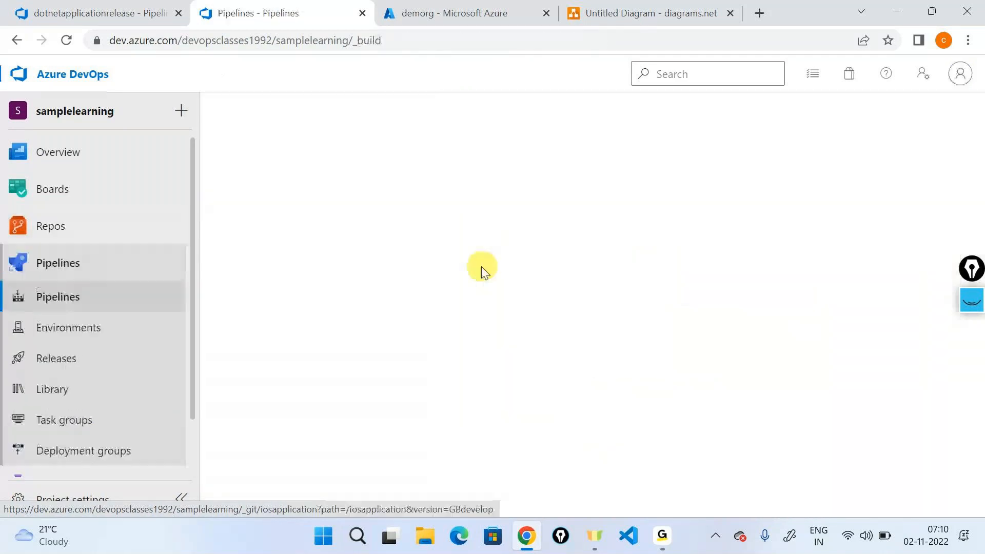
pyautogui.click(823, 130)
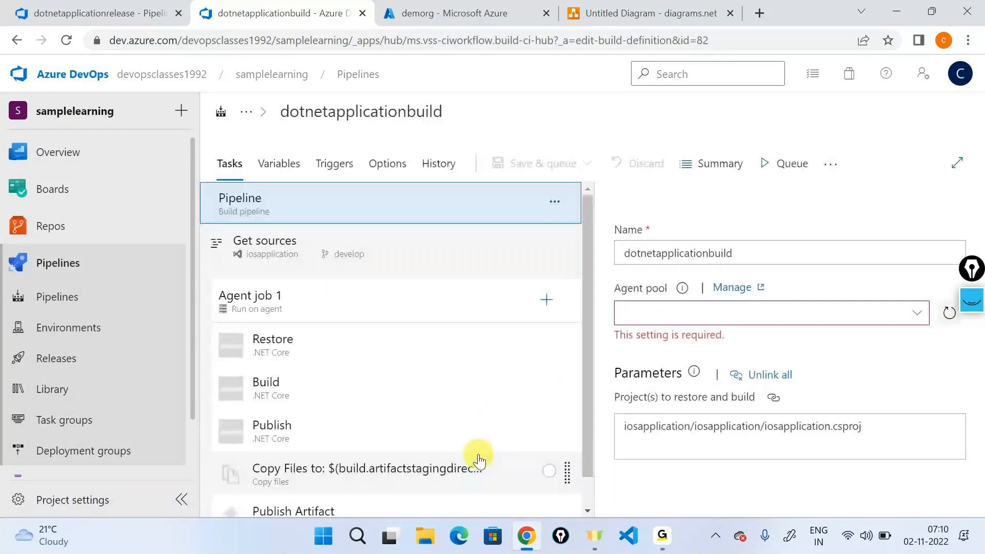
pyautogui.scroll(-1, 390, 436)
pyautogui.click(405, 451)
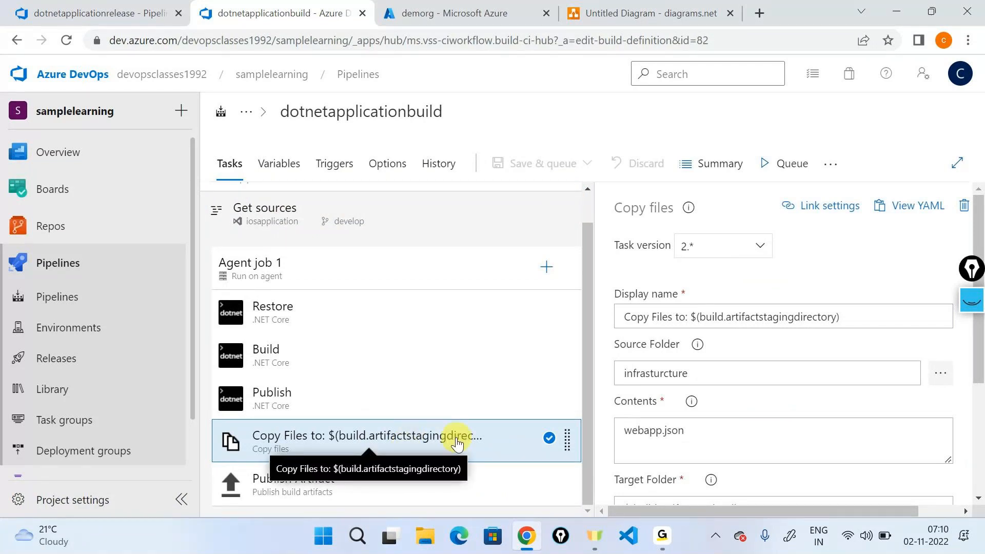
# Step: Reopen the dotnetapplicationrelease pipeline for editing and close its duplicate browser tab
pyautogui.click(77, 360)
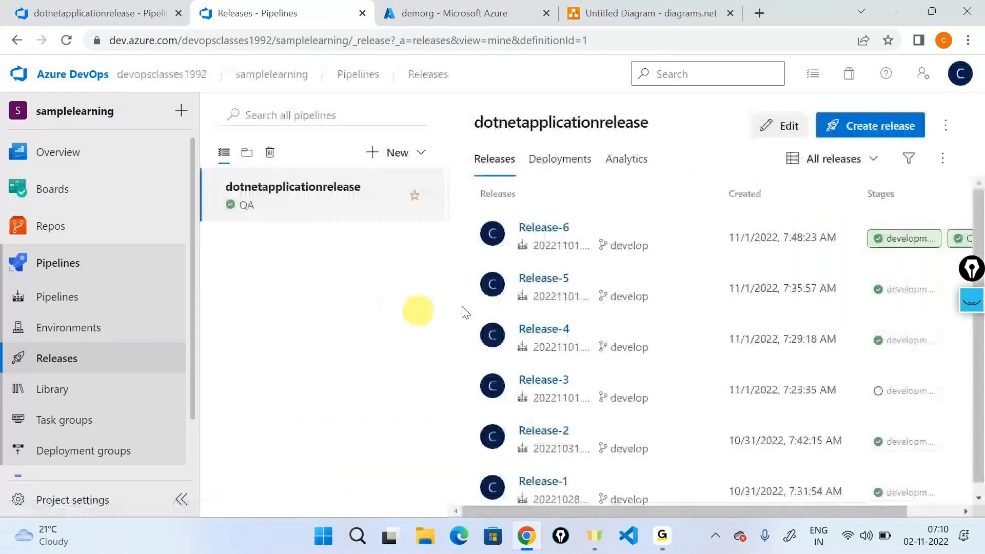
pyautogui.click(757, 141)
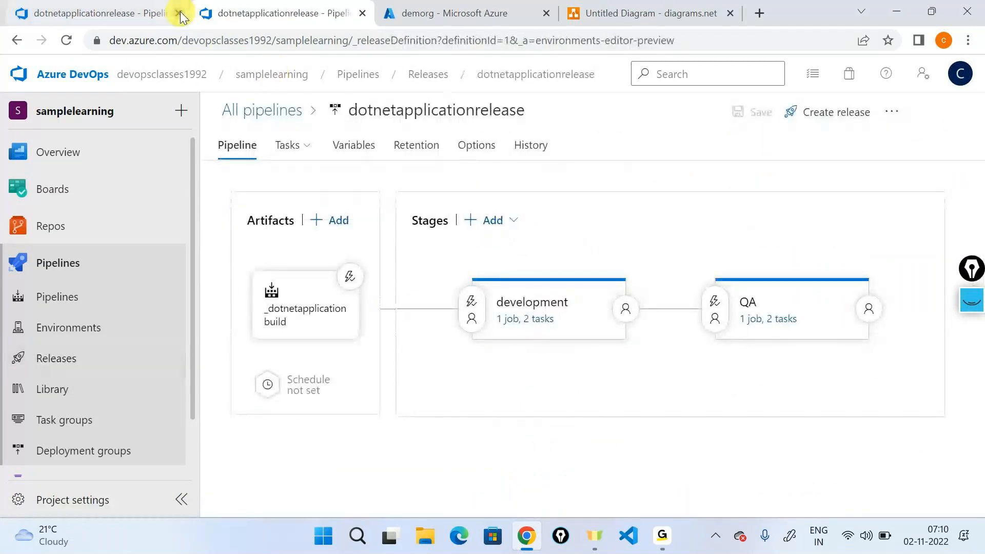
pyautogui.click(179, 13)
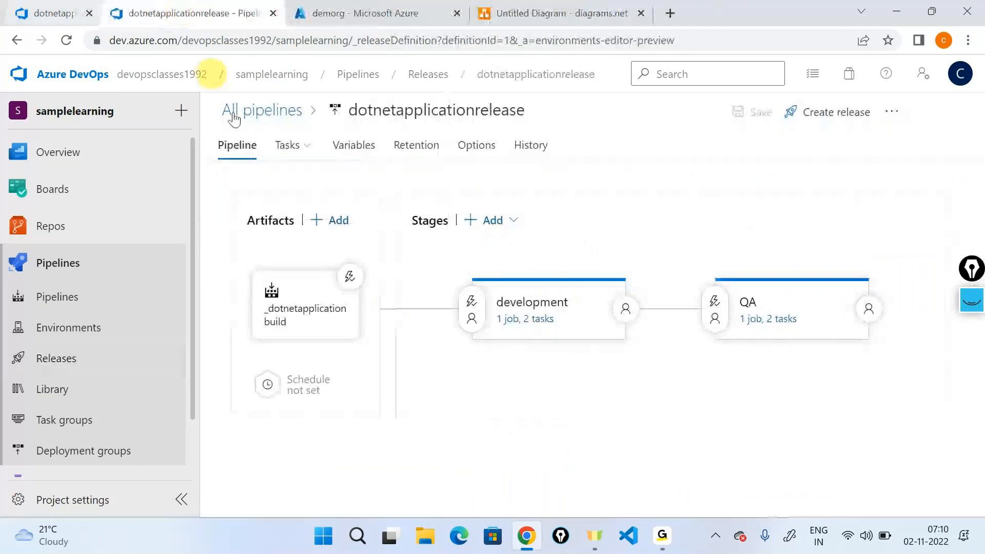
# Step: Open the development stage's tasks, annotate Create infrastructure with an arrow and a circle around its ARM template deployment label, and remove the annotations
pyautogui.click(542, 322)
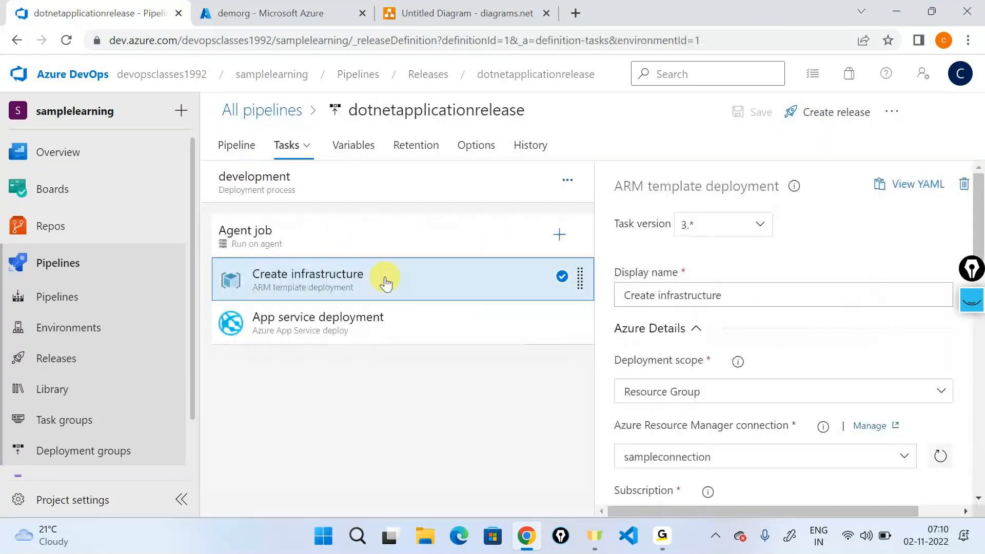
pyautogui.click(972, 300)
pyautogui.click(972, 343)
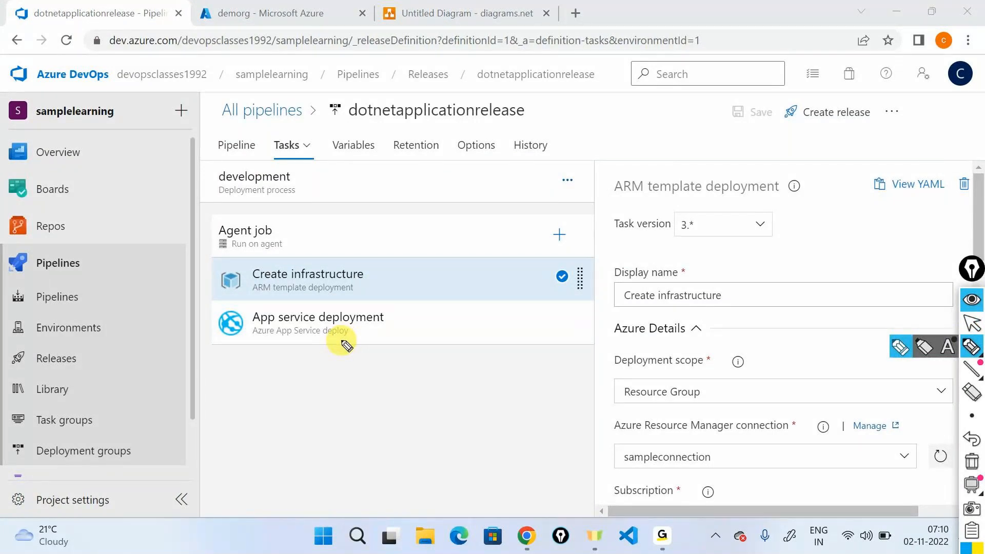
pyautogui.moveTo(436, 229); pyautogui.dragTo(391, 266)
pyautogui.moveTo(249, 296)
pyautogui.mouseDown()
pyautogui.moveTo(349, 285)
pyautogui.moveTo(260, 288)
pyautogui.mouseUp()
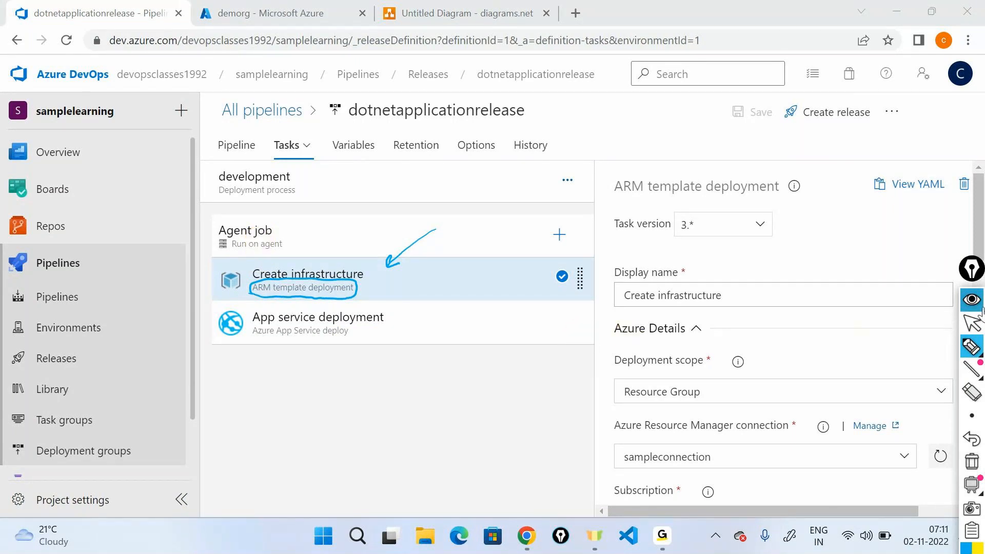
pyautogui.click(971, 299)
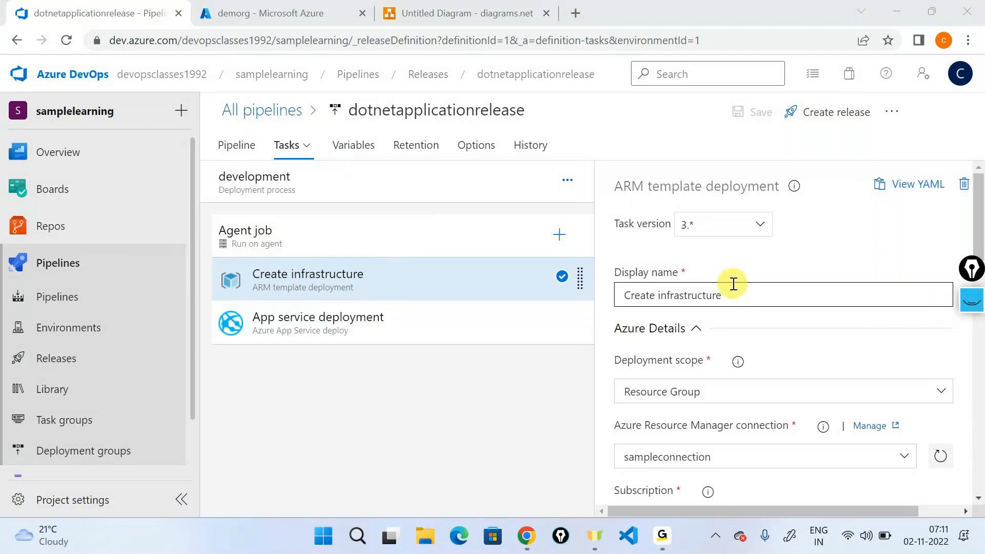
# Step: Examine the Create infrastructure task's Azure connection, subscription, action, resource group, location, template and override parameter settings
pyautogui.scroll(-2, 733, 284)
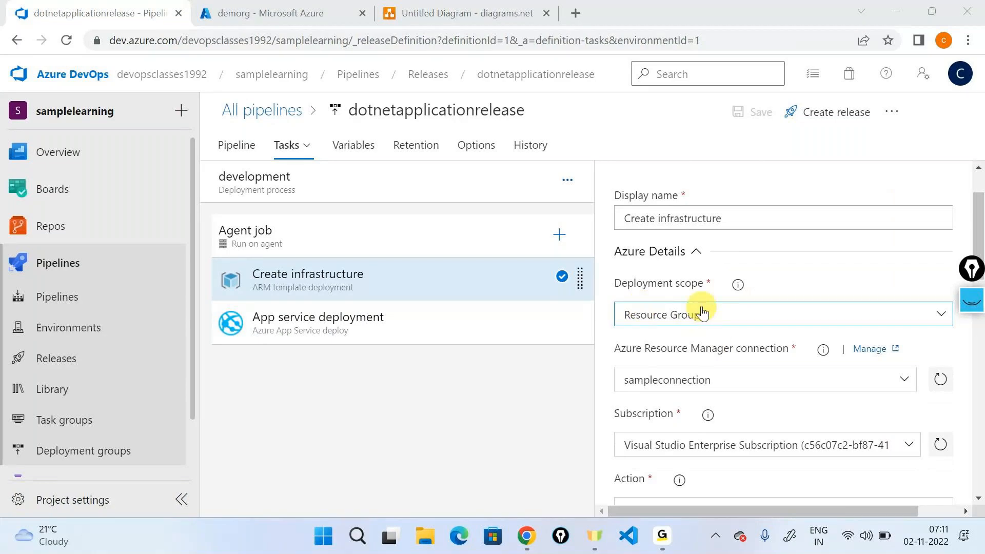
pyautogui.scroll(-2, 688, 308)
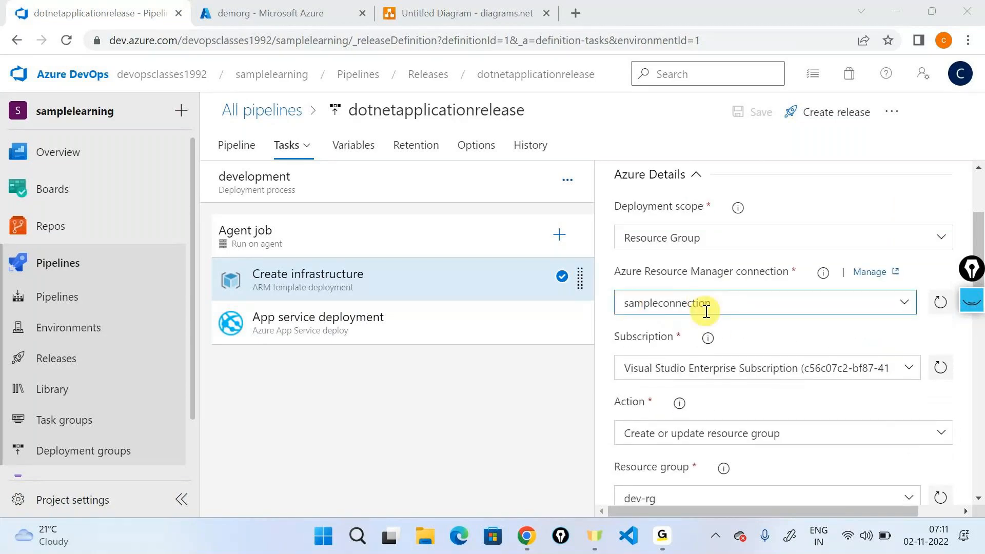
pyautogui.scroll(-1, 706, 305)
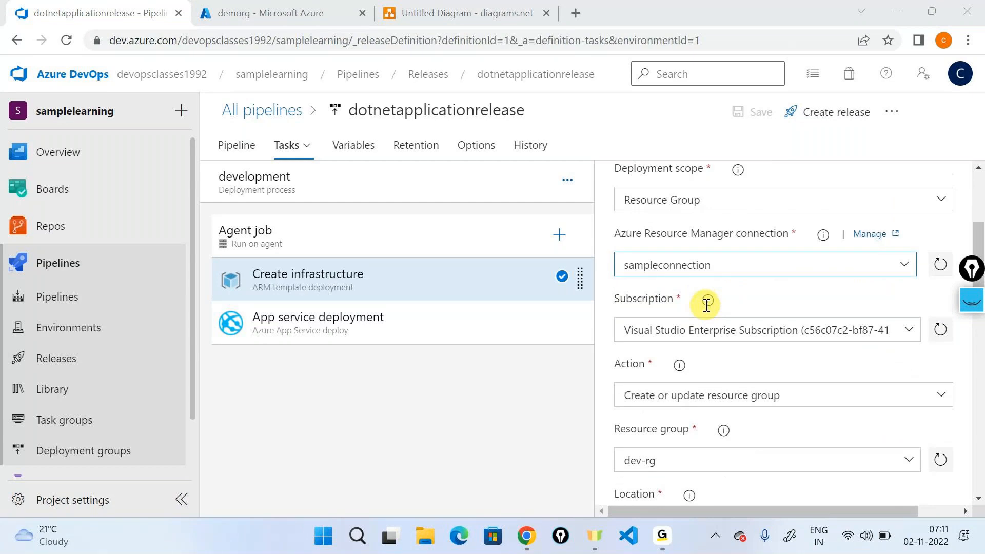
pyautogui.scroll(-1, 705, 305)
pyautogui.scroll(-2, 692, 299)
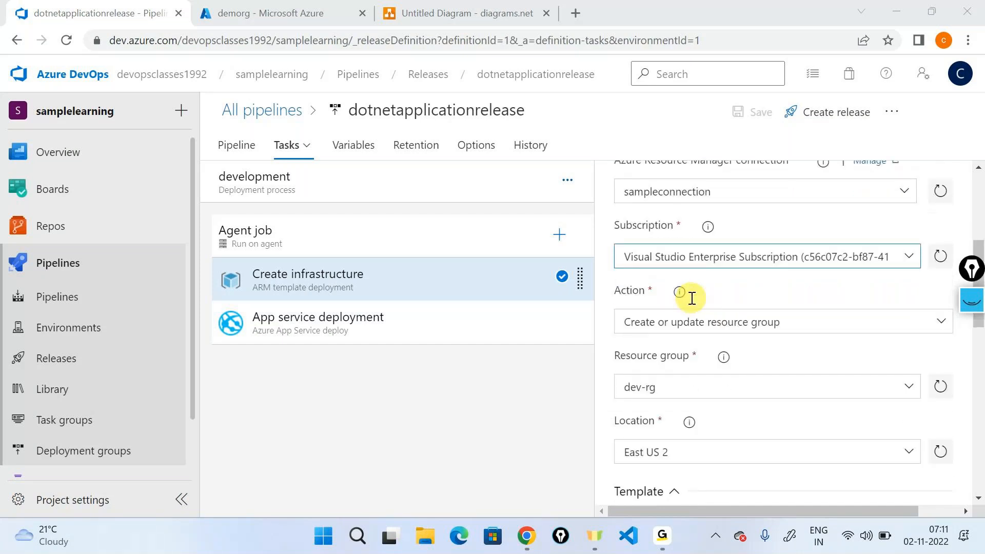
pyautogui.moveTo(664, 272); pyautogui.dragTo(607, 276)
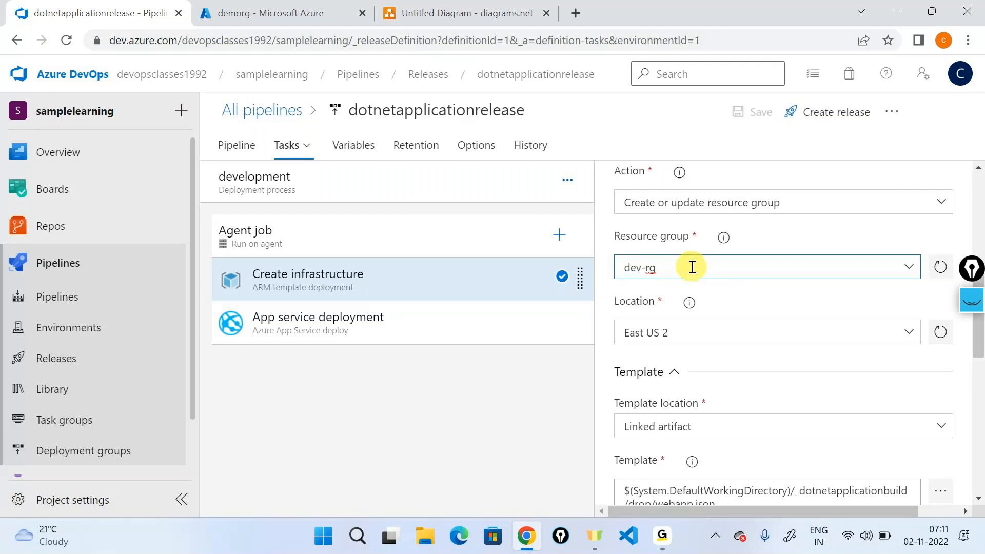
pyautogui.scroll(-1, 727, 313)
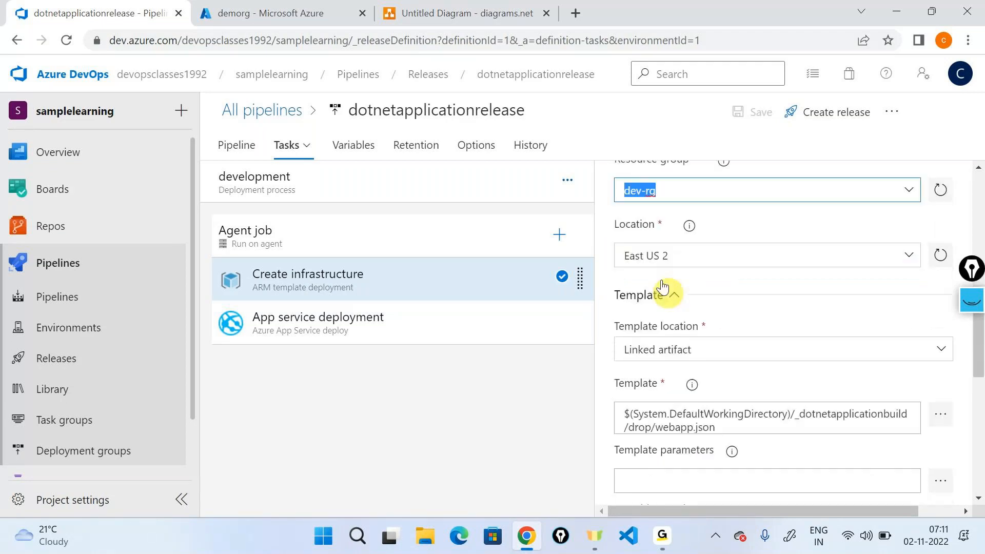
pyautogui.scroll(-1, 667, 287)
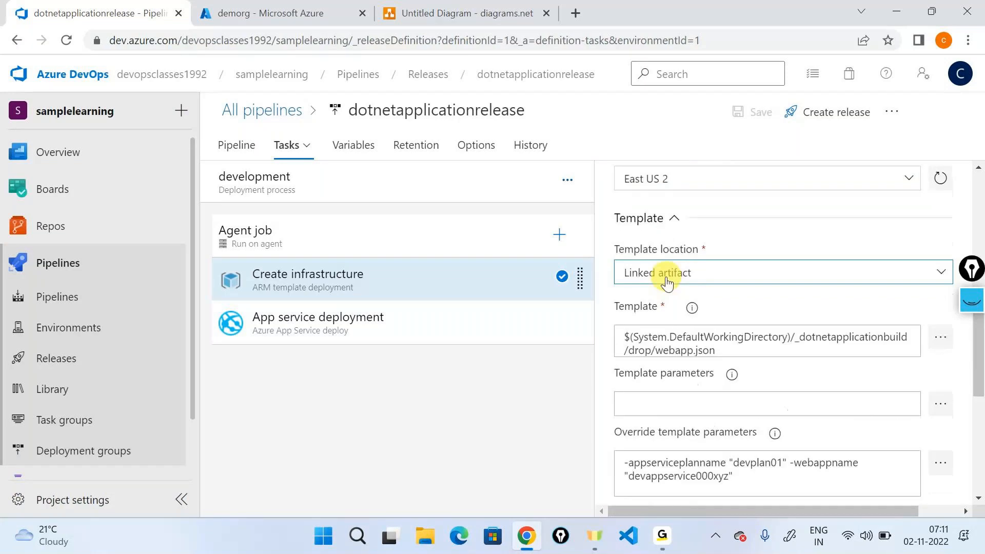
pyautogui.click(743, 354)
pyautogui.scroll(-1, 693, 315)
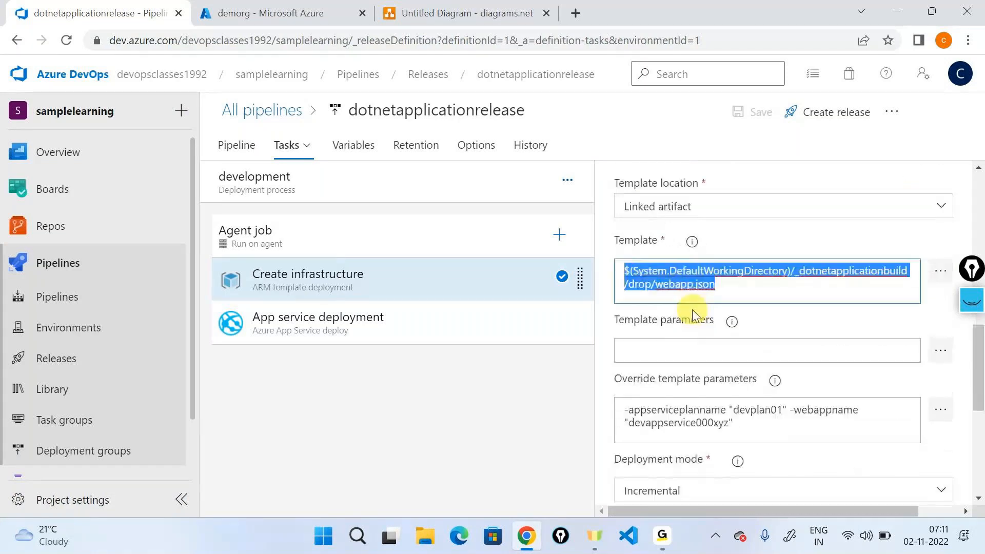
pyautogui.scroll(-1, 693, 314)
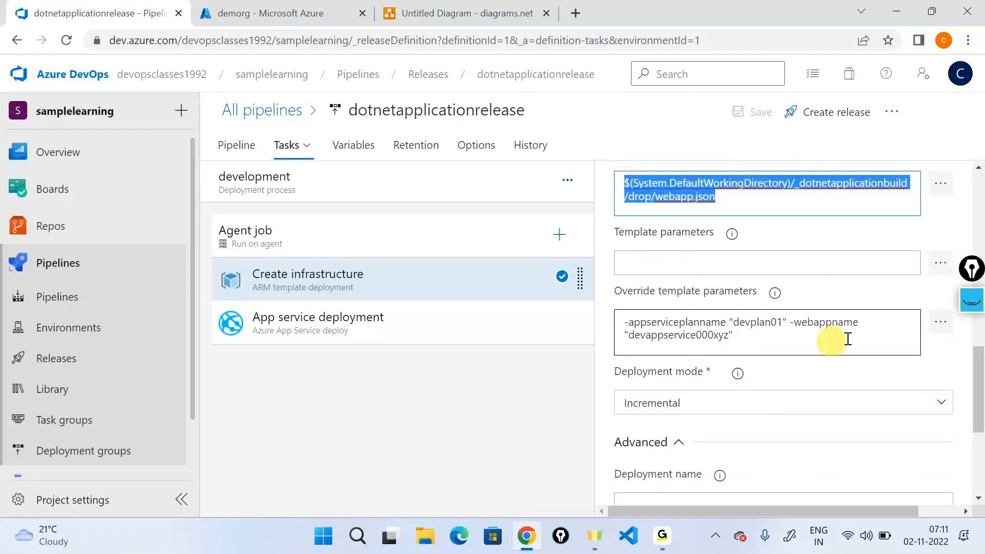
# Step: View the appserviceplanname and webappname entries in the Create infrastructure task's override template parameters dialog and close it without changes
pyautogui.click(941, 322)
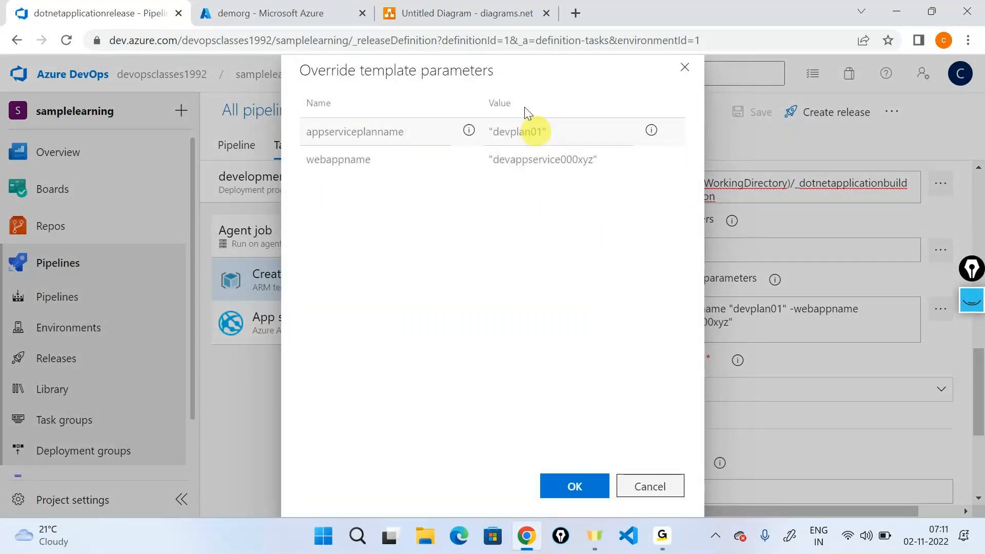
pyautogui.doubleClick(361, 161)
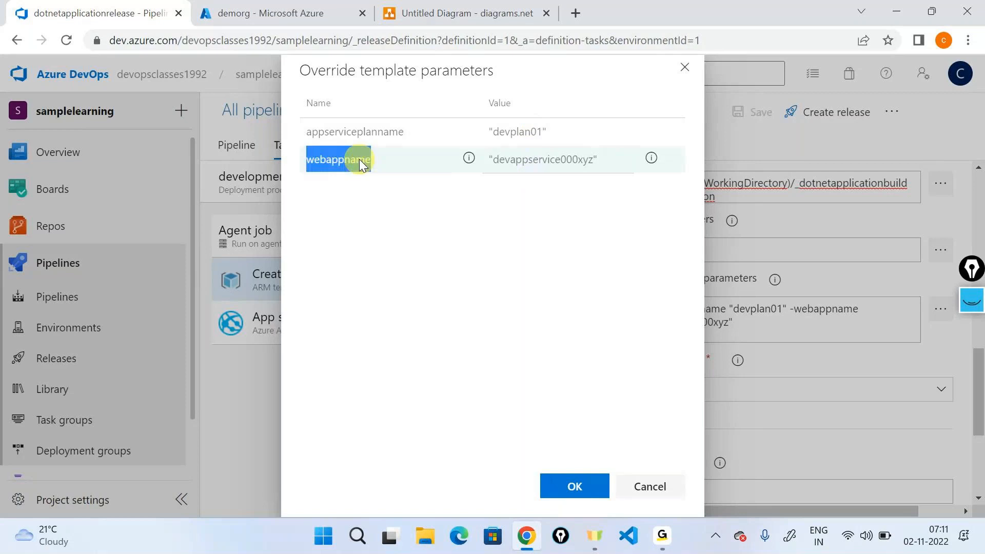
pyautogui.doubleClick(356, 133)
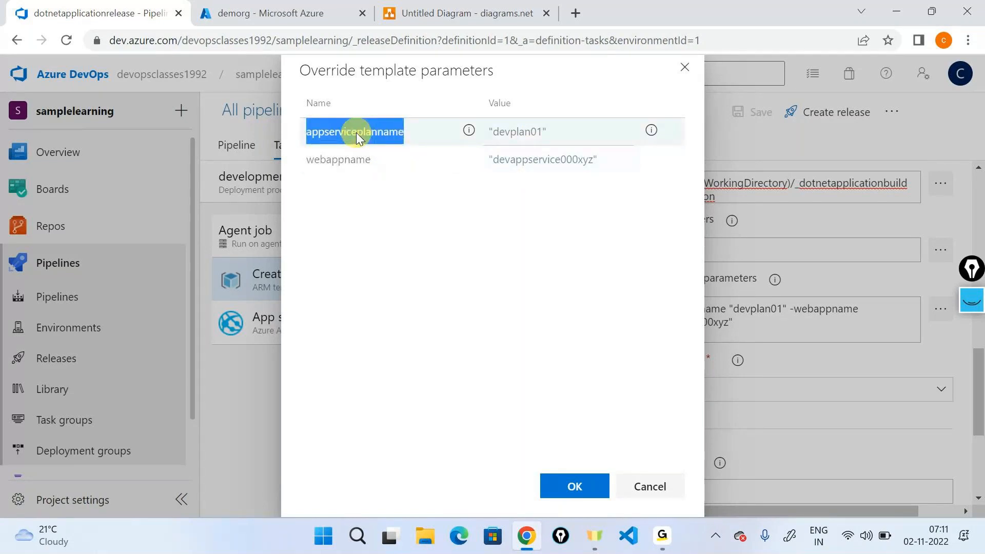
pyautogui.moveTo(297, 69); pyautogui.dragTo(514, 88)
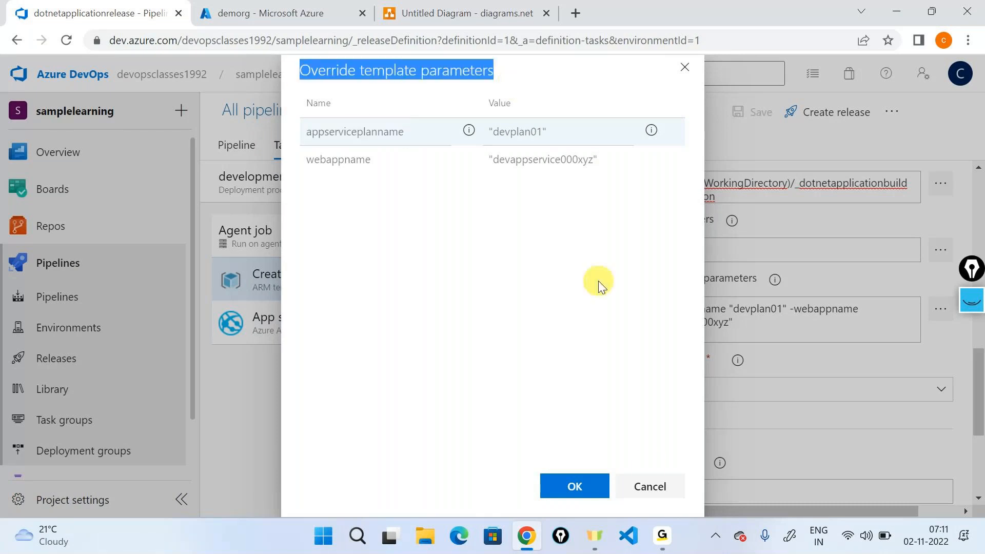
pyautogui.click(645, 485)
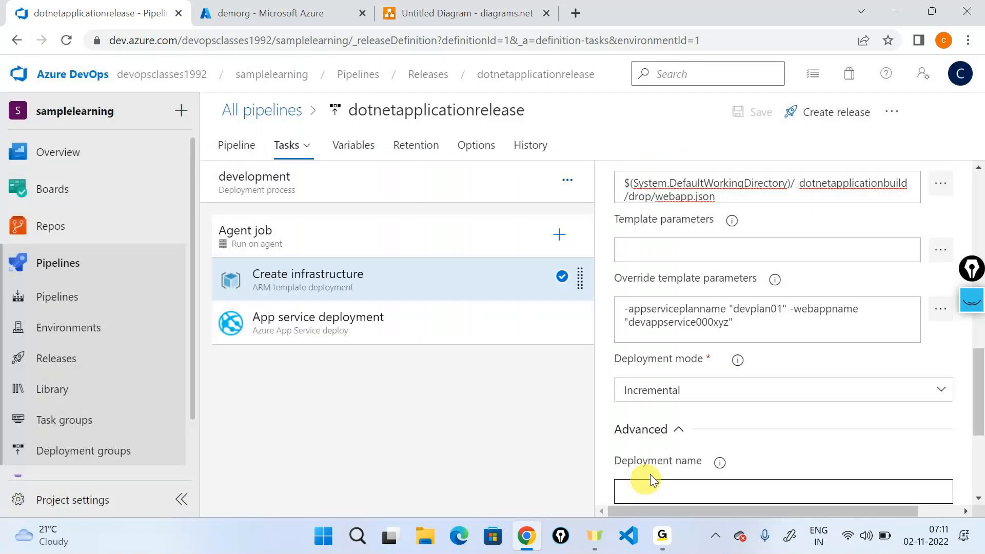
# Step: Highlight the webappname override value and examine the App service deployment task's connection, app service type and App Service name
pyautogui.doubleClick(678, 322)
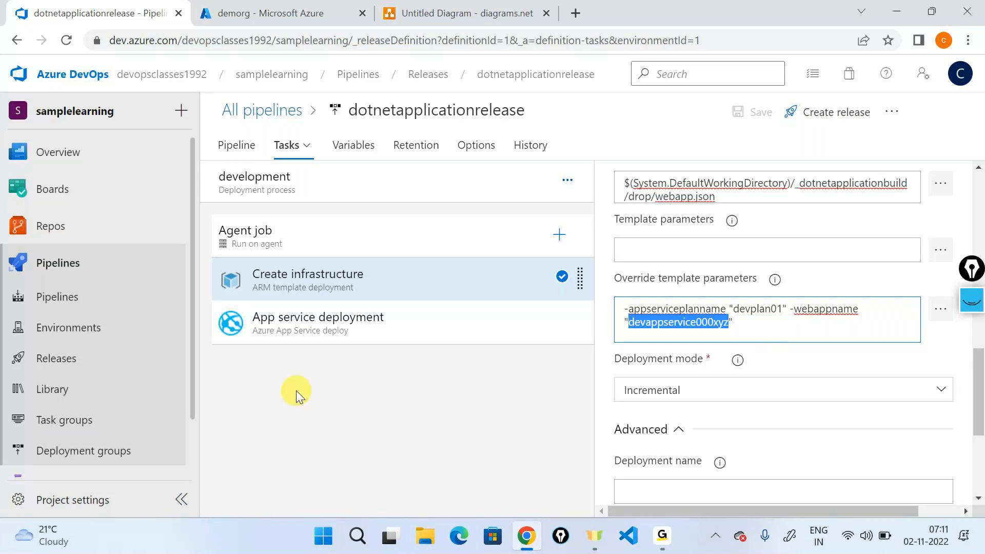
pyautogui.click(292, 336)
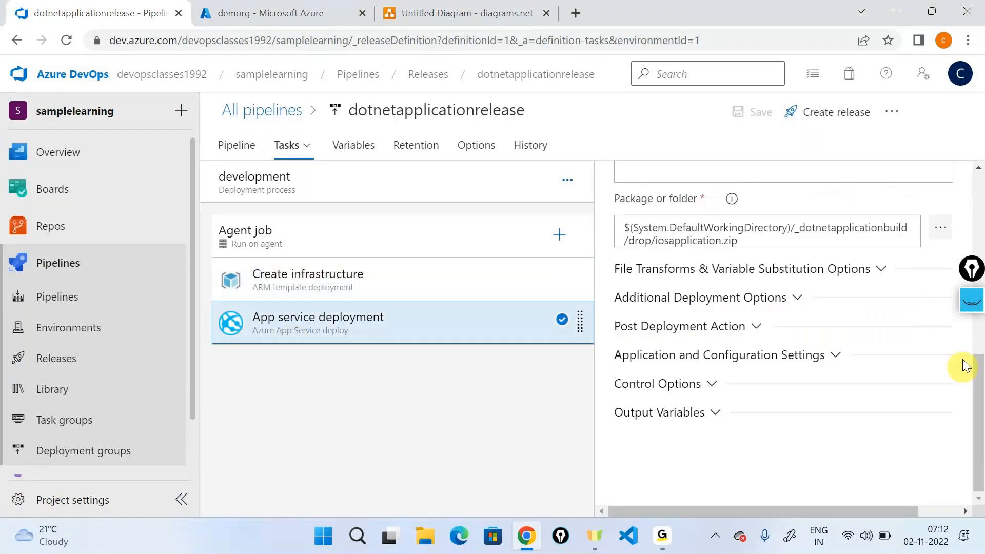
pyautogui.click(885, 307)
pyautogui.scroll(8, 752, 352)
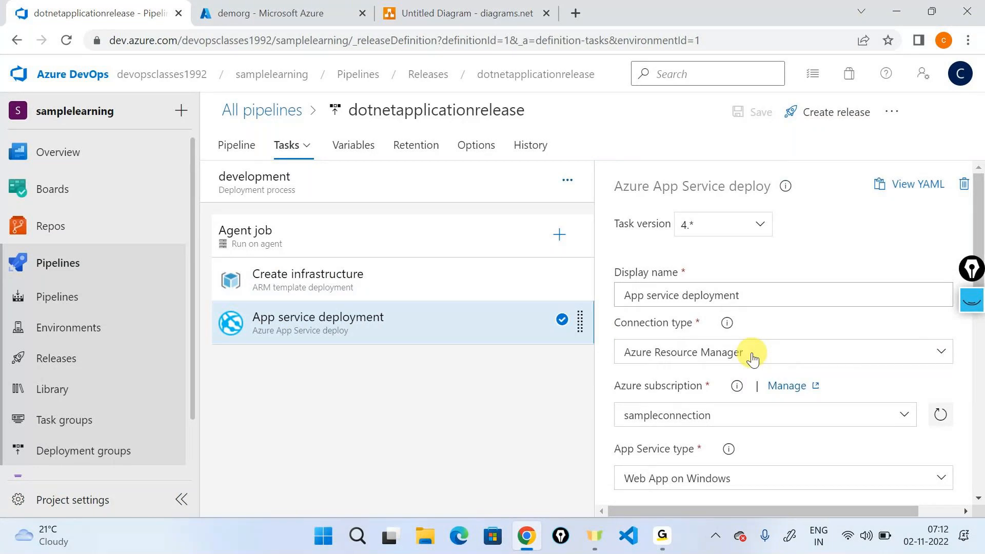
pyautogui.scroll(-2, 743, 343)
pyautogui.scroll(-2, 737, 331)
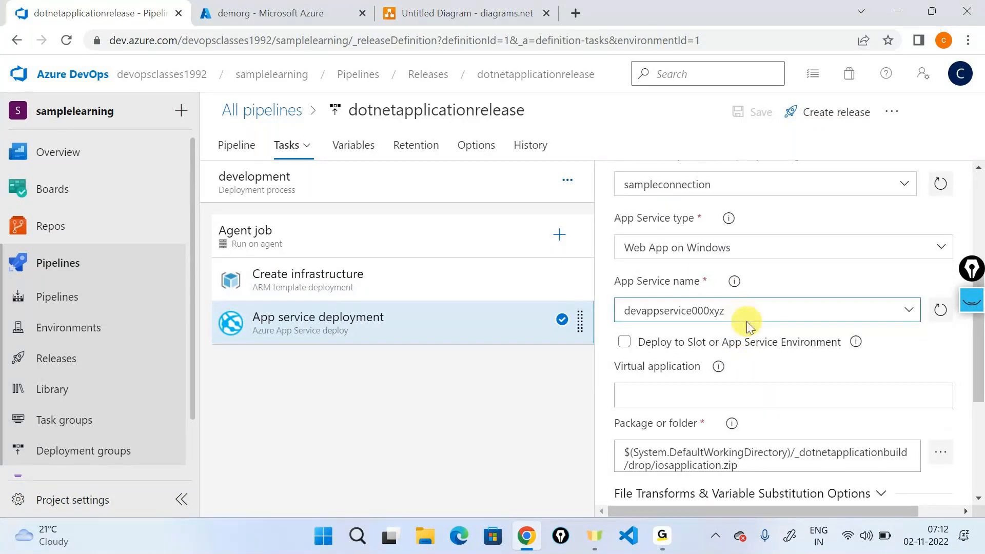
pyautogui.moveTo(751, 317); pyautogui.dragTo(647, 321)
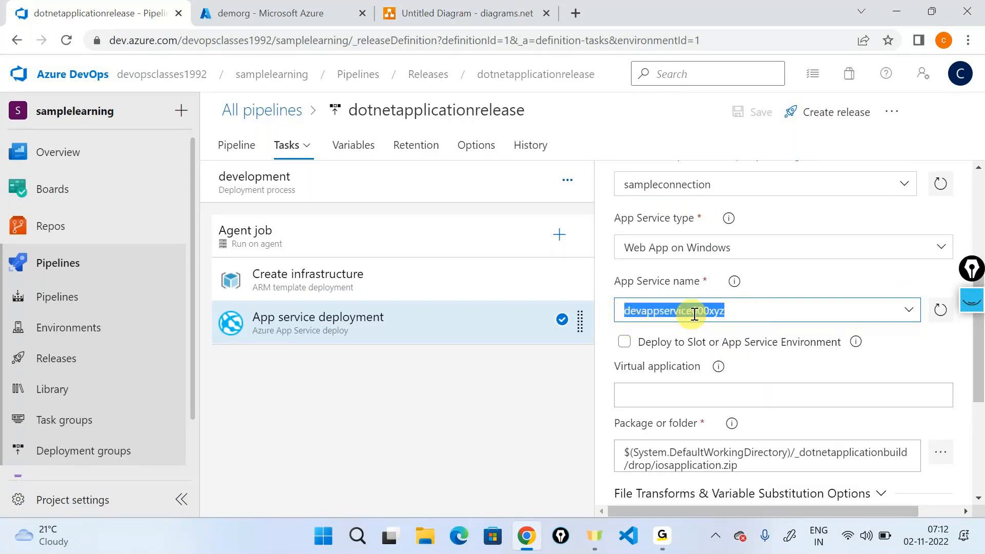
pyautogui.scroll(-1, 622, 285)
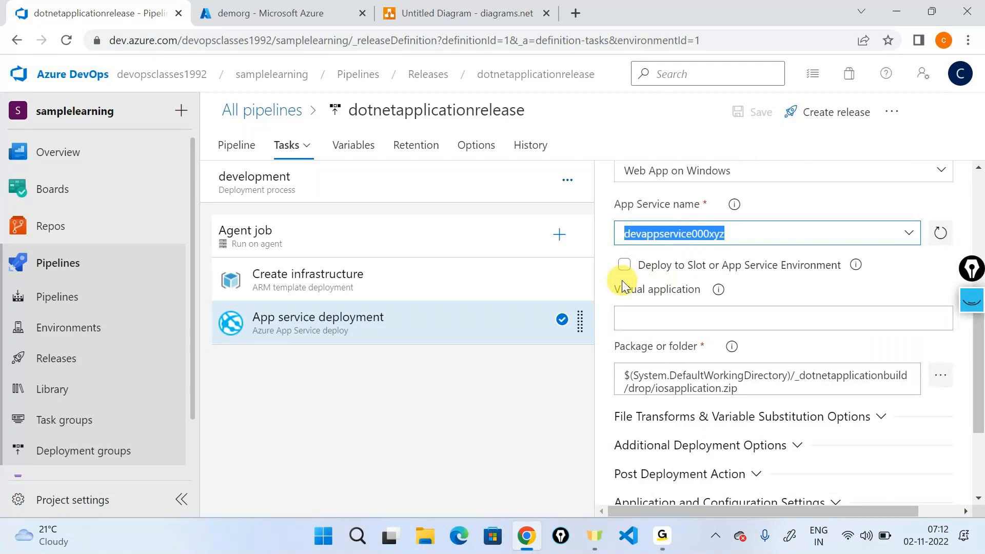
# Step: Compare the webappname override in Create infrastructure with the App Service name in App service deployment
pyautogui.click(422, 295)
pyautogui.scroll(-2, 785, 308)
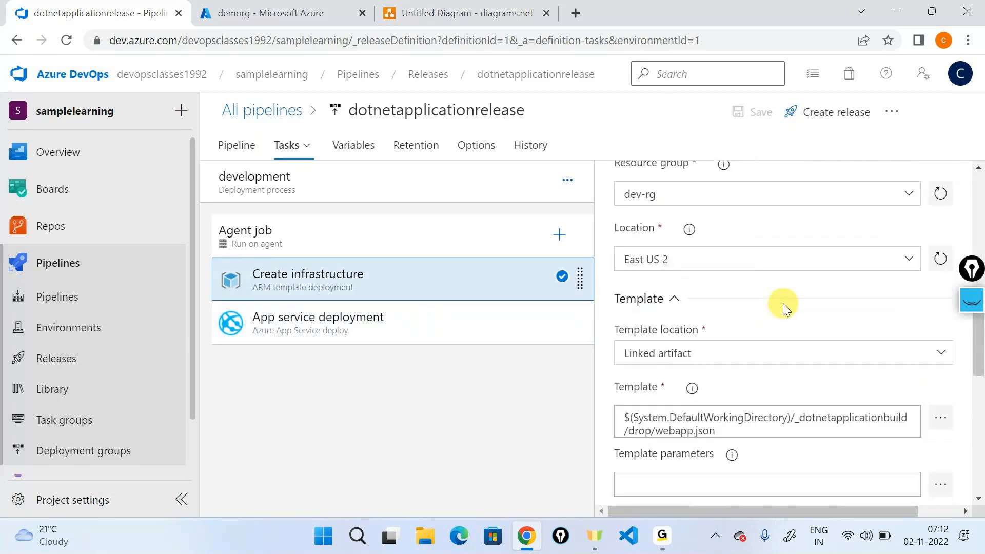
pyautogui.scroll(-3, 783, 306)
pyautogui.doubleClick(686, 323)
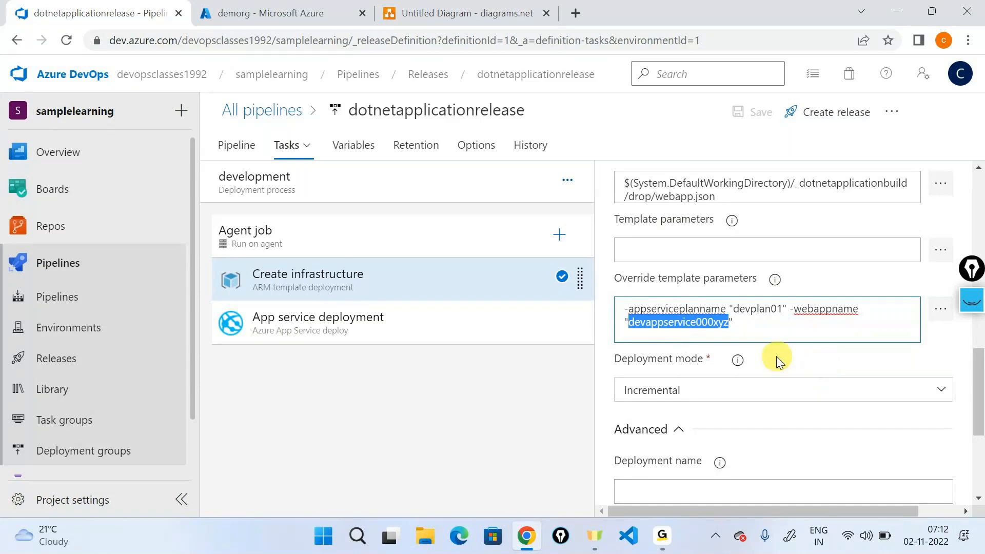
pyautogui.click(410, 331)
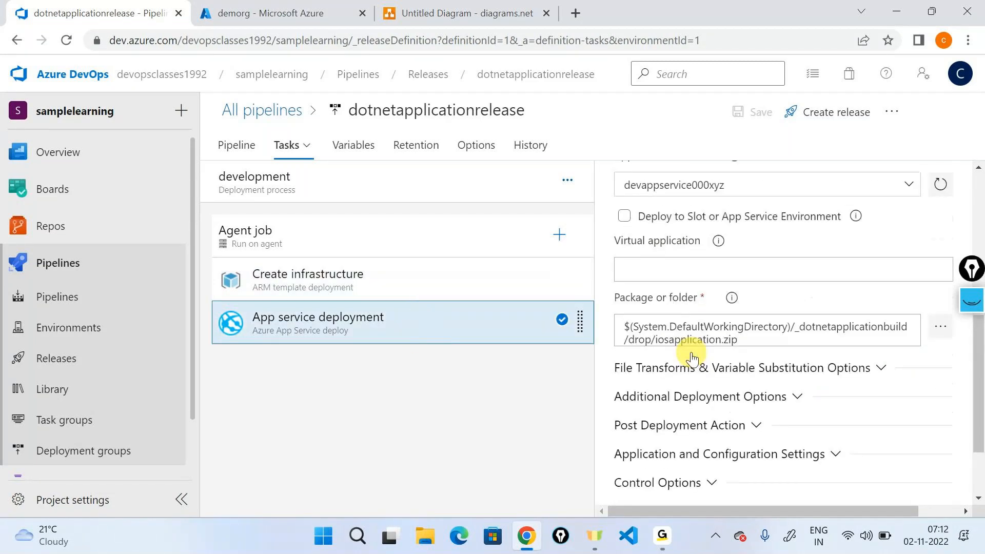
pyautogui.scroll(4, 691, 358)
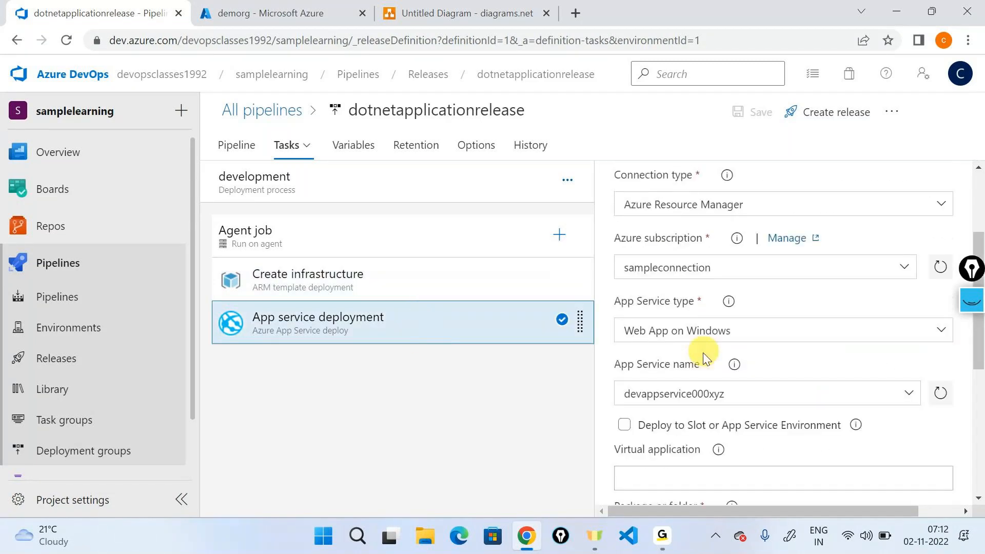
pyautogui.doubleClick(682, 393)
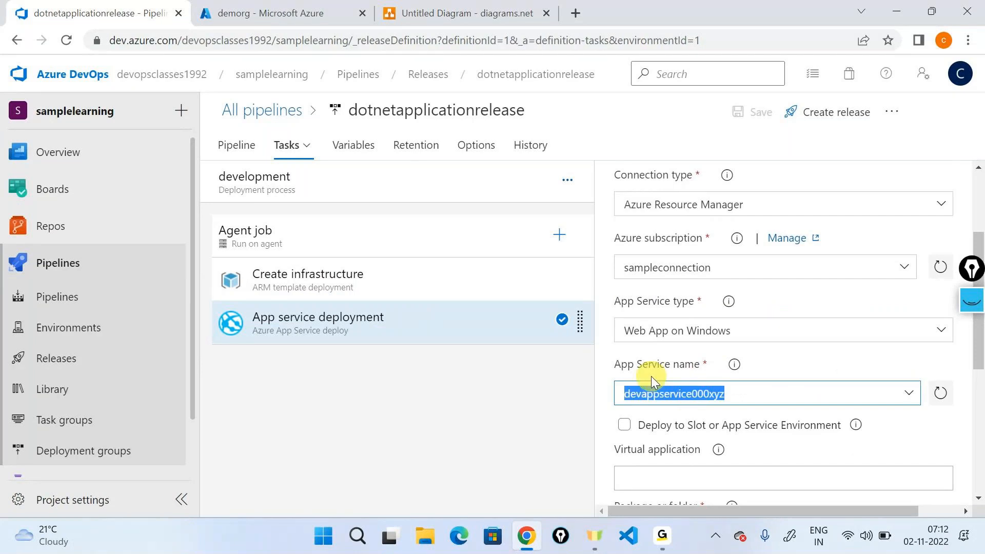
# Step: Change the webappname value in the Create infrastructure task's override template parameters to "devappservice001xyz"
pyautogui.click(419, 279)
pyautogui.scroll(-6, 754, 330)
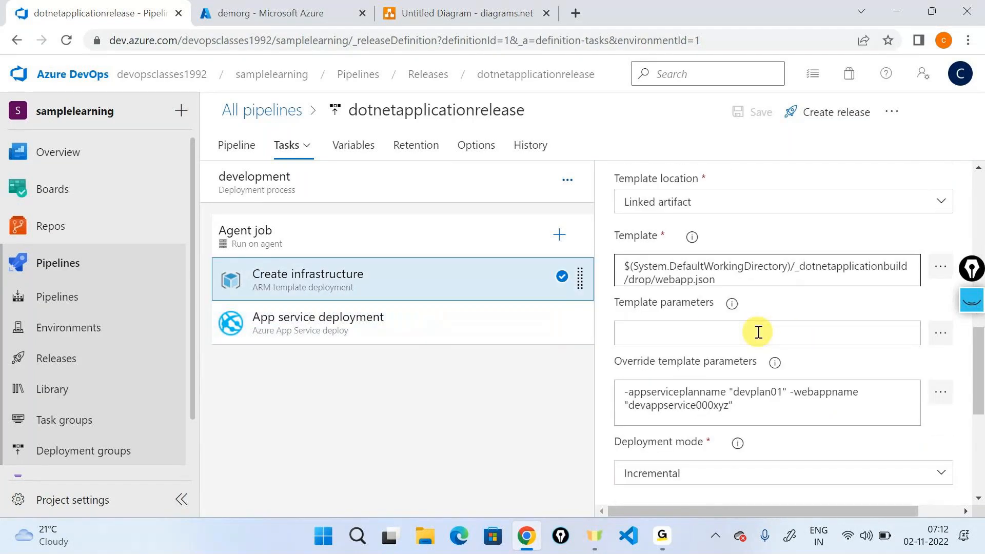
pyautogui.click(786, 403)
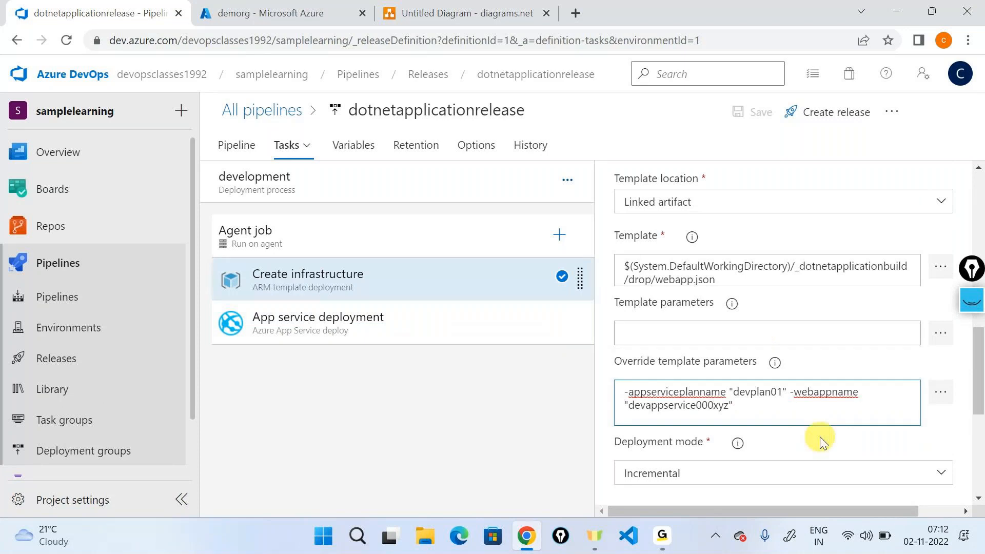
pyautogui.press('BackSpace')
pyautogui.write('1')
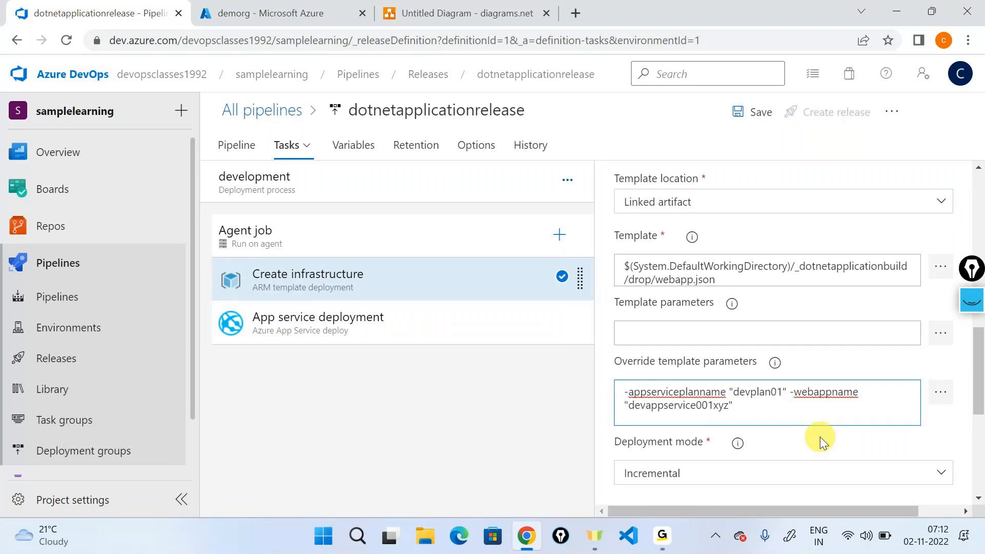
# Step: Set the App service deployment task's App Service name to devappservice001xyz
pyautogui.click(330, 336)
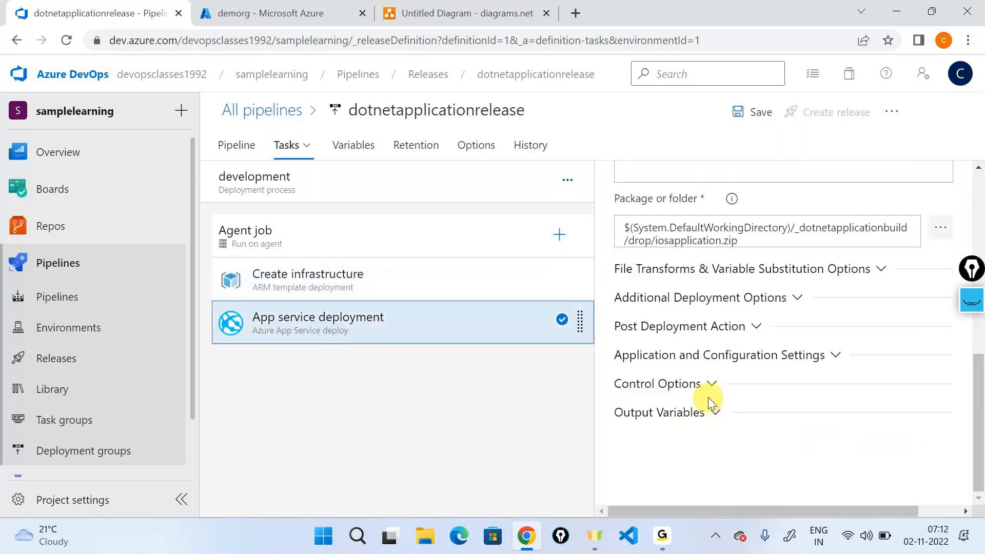
pyautogui.scroll(3, 708, 397)
pyautogui.scroll(3, 708, 397)
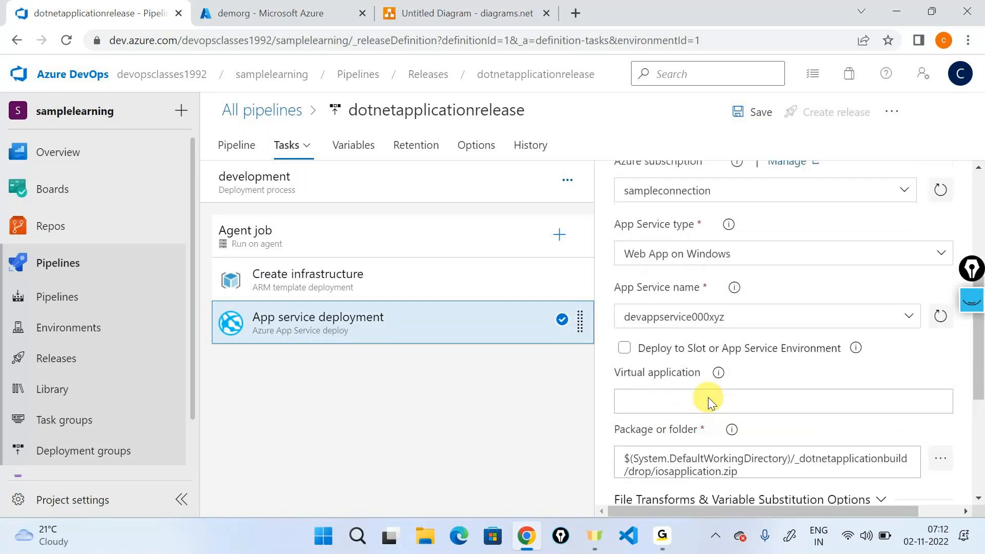
pyautogui.click(709, 390)
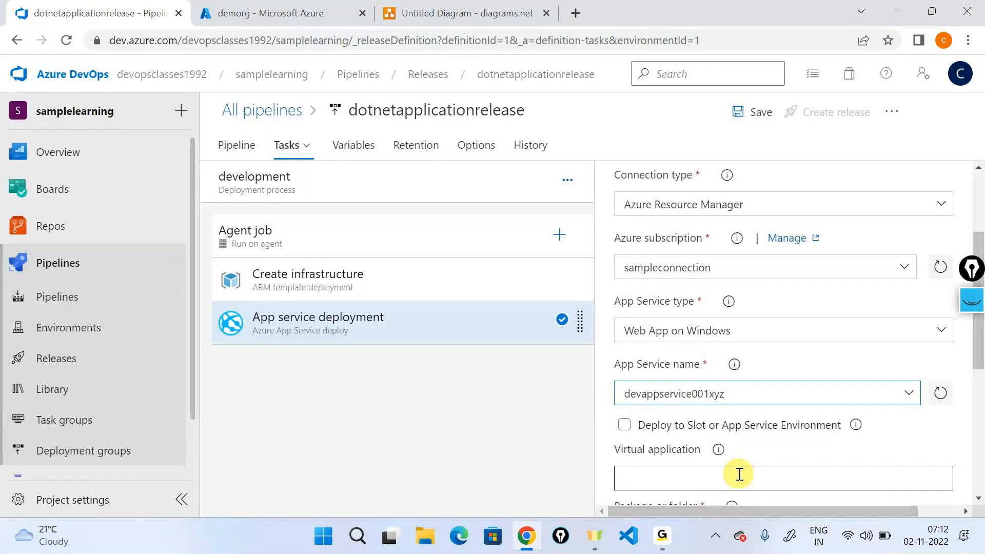
# Step: Open the Create infrastructure task, clear the existing pen marks and draw a long arrow down the task list labelled "20 tasks"
pyautogui.click(308, 280)
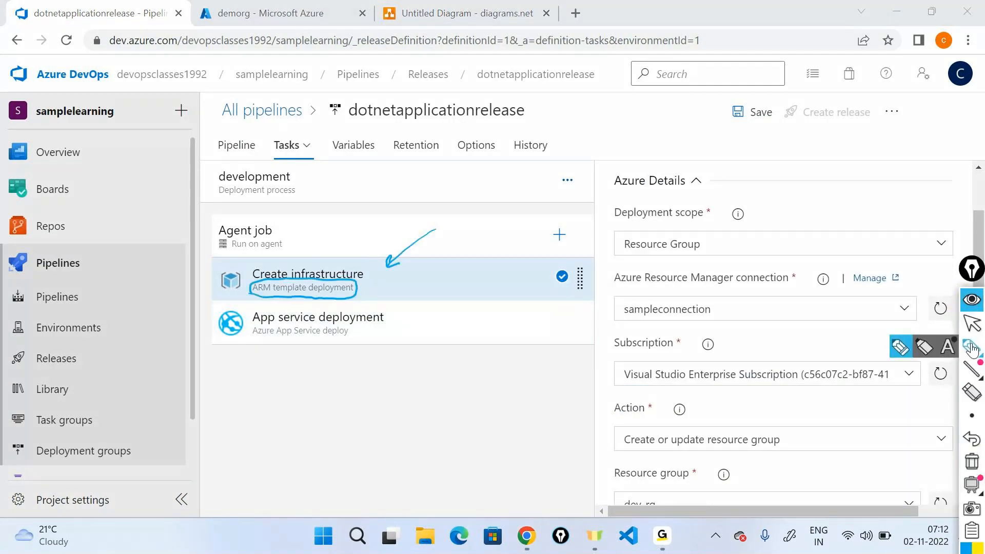
pyautogui.click(971, 347)
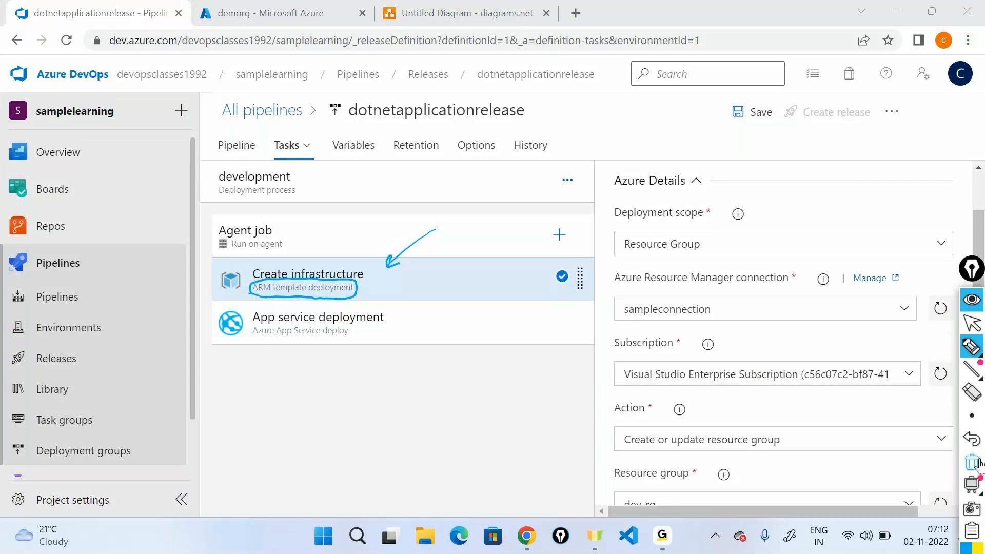
pyautogui.click(973, 462)
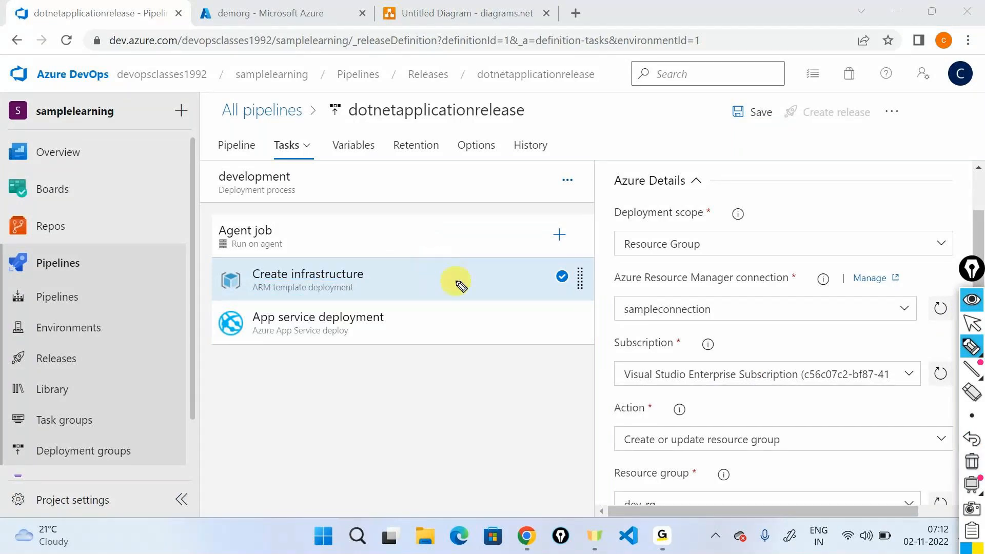
pyautogui.moveTo(453, 273); pyautogui.dragTo(463, 477)
pyautogui.moveTo(486, 370)
pyautogui.mouseDown()
pyautogui.moveTo(501, 391)
pyautogui.moveTo(529, 367)
pyautogui.moveTo(582, 355)
pyautogui.mouseUp()
pyautogui.moveTo(589, 335); pyautogui.dragTo(585, 351)
# Step: Draw check marks beside the Create infrastructure and App service deployment tasks and in the empty area below them
pyautogui.moveTo(381, 278); pyautogui.dragTo(396, 255)
pyautogui.moveTo(392, 320); pyautogui.dragTo(413, 307)
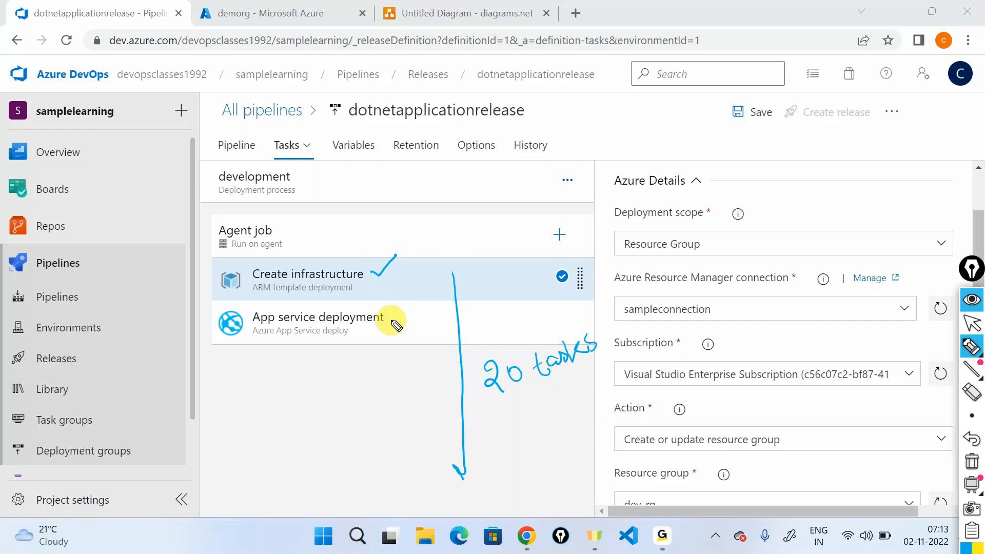
pyautogui.moveTo(385, 365); pyautogui.dragTo(406, 364)
pyautogui.moveTo(385, 409); pyautogui.dragTo(408, 407)
pyautogui.moveTo(395, 446); pyautogui.dragTo(412, 442)
pyautogui.moveTo(399, 471); pyautogui.dragTo(414, 457)
pyautogui.moveTo(404, 485); pyautogui.dragTo(408, 485)
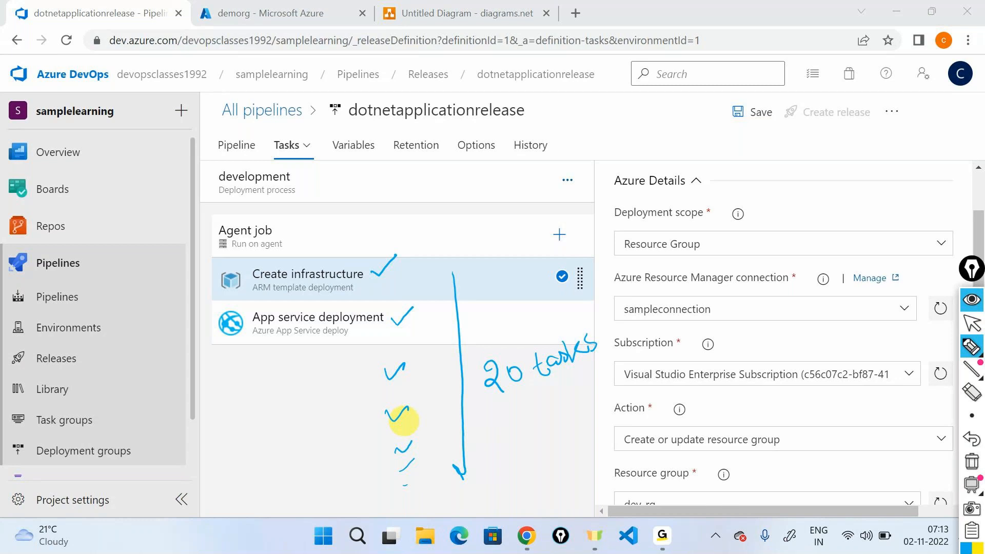
# Step: Handwrite "1 value" and "plan" above the "20 tasks" note, and close the annotation overlay
pyautogui.moveTo(458, 251)
pyautogui.mouseDown()
pyautogui.moveTo(466, 268)
pyautogui.moveTo(528, 222)
pyautogui.moveTo(538, 229)
pyautogui.mouseUp()
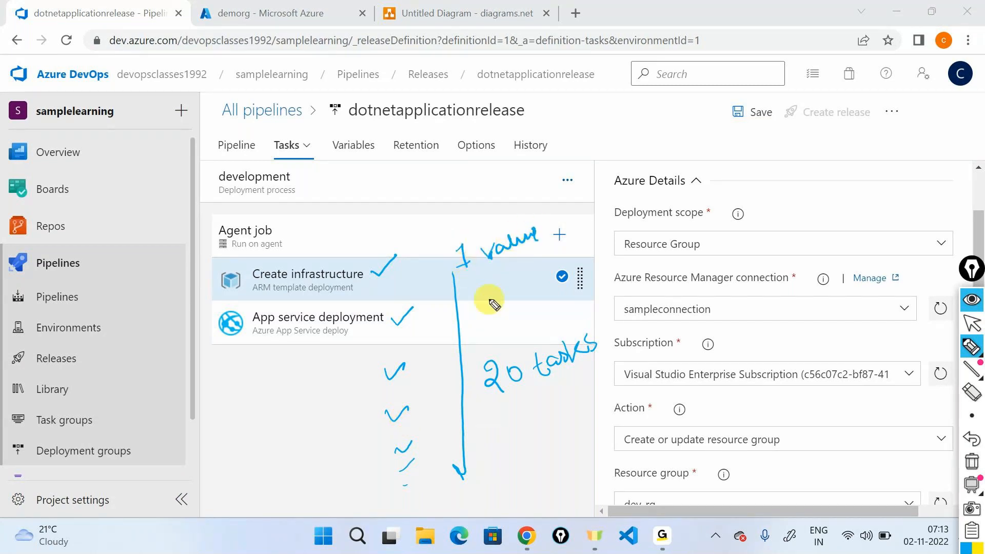
pyautogui.moveTo(488, 288)
pyautogui.mouseDown()
pyautogui.moveTo(512, 295)
pyautogui.moveTo(526, 279)
pyautogui.mouseUp()
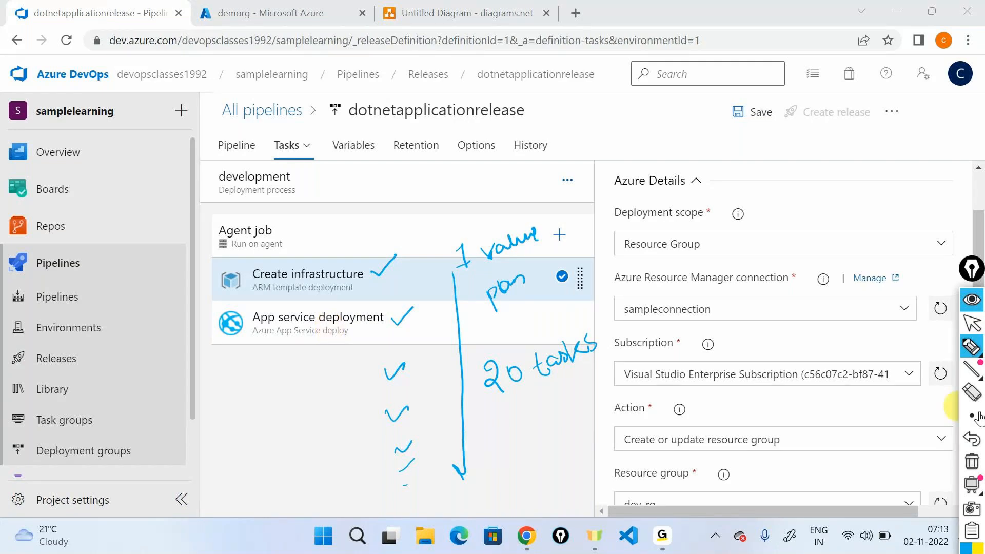
pyautogui.click(971, 300)
# Step: View the pipeline diagram and look into the development stage's properties and tasks
pyautogui.click(245, 144)
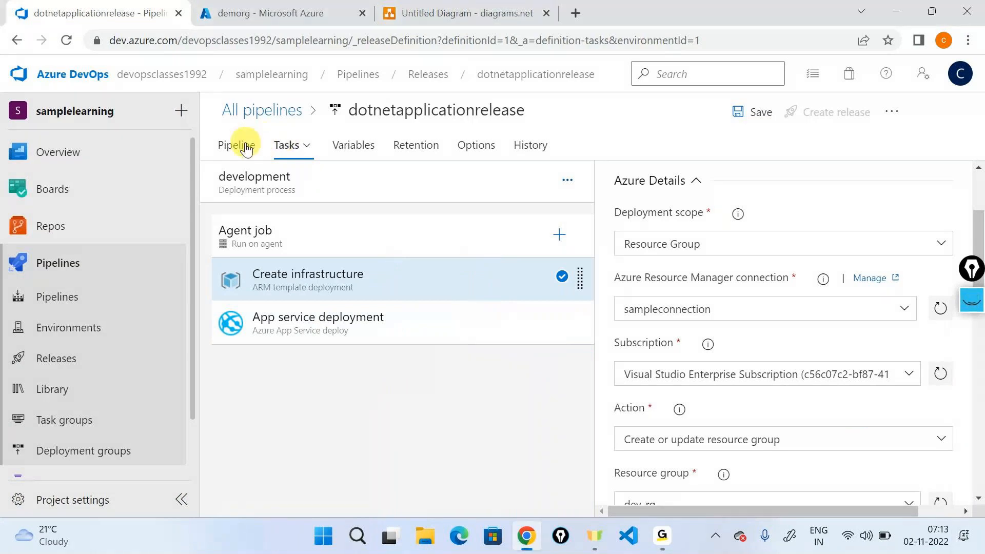
pyautogui.click(769, 319)
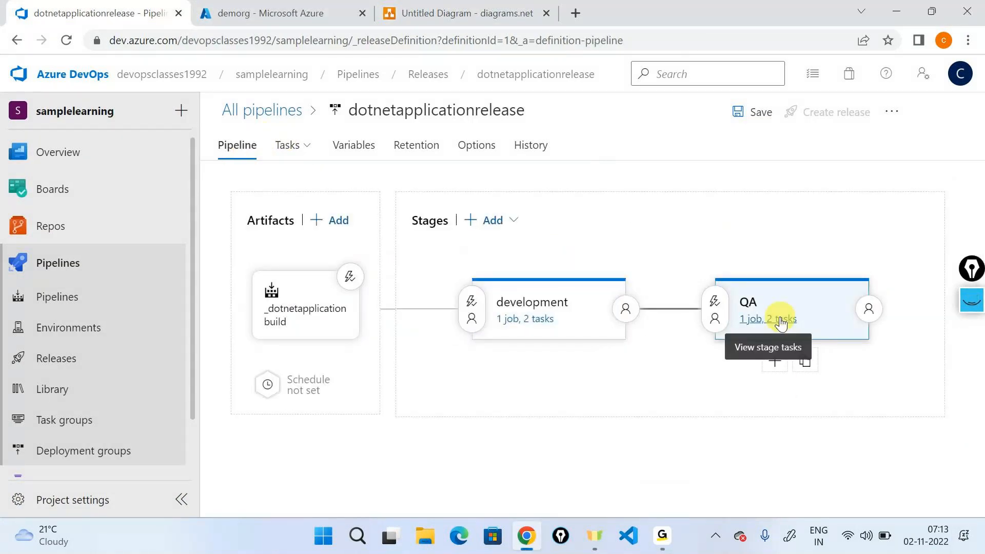
pyautogui.click(463, 302)
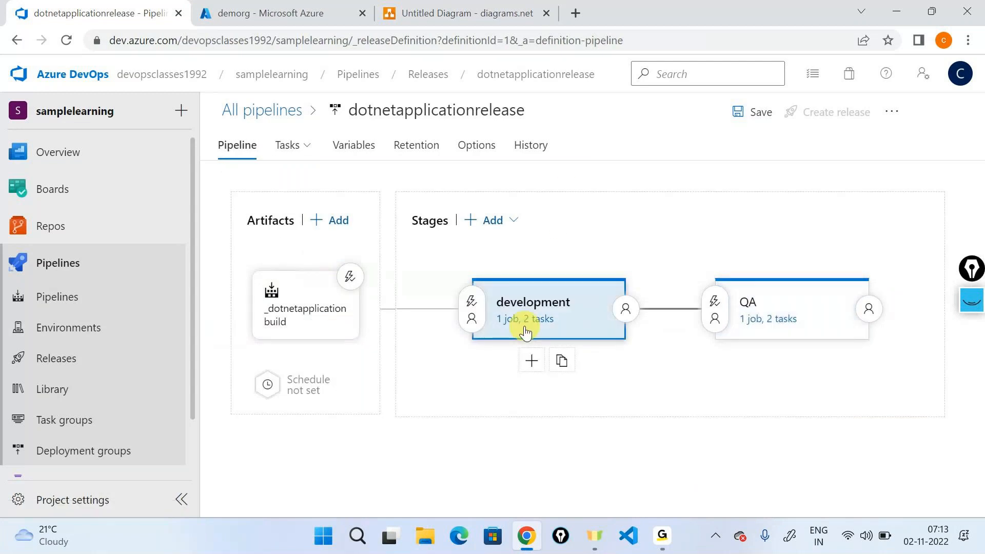
pyautogui.click(523, 323)
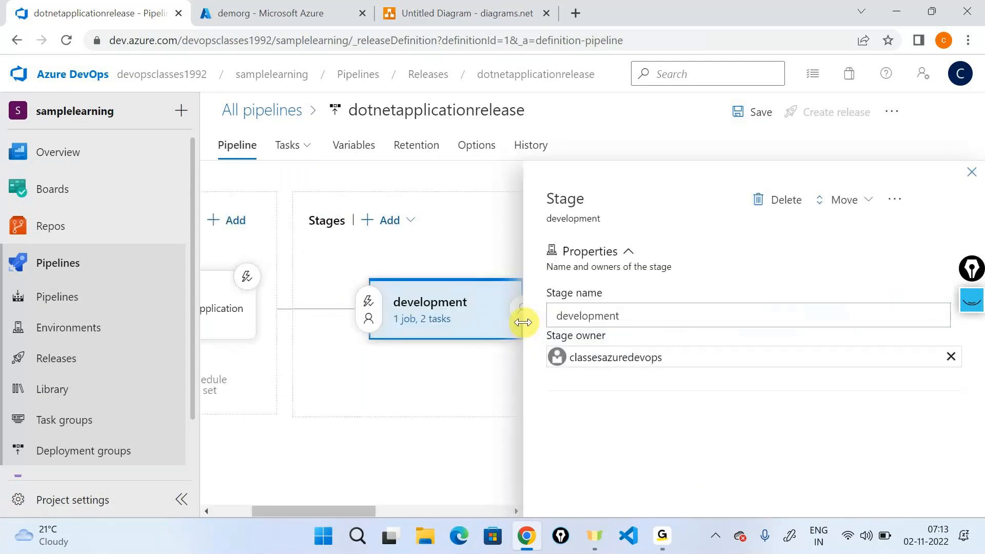
pyautogui.click(423, 319)
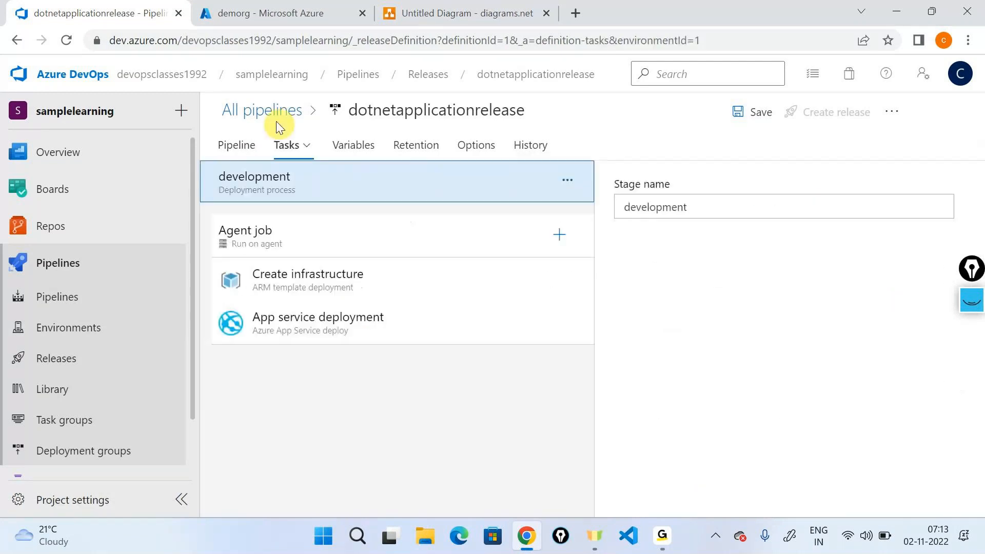
pyautogui.click(236, 141)
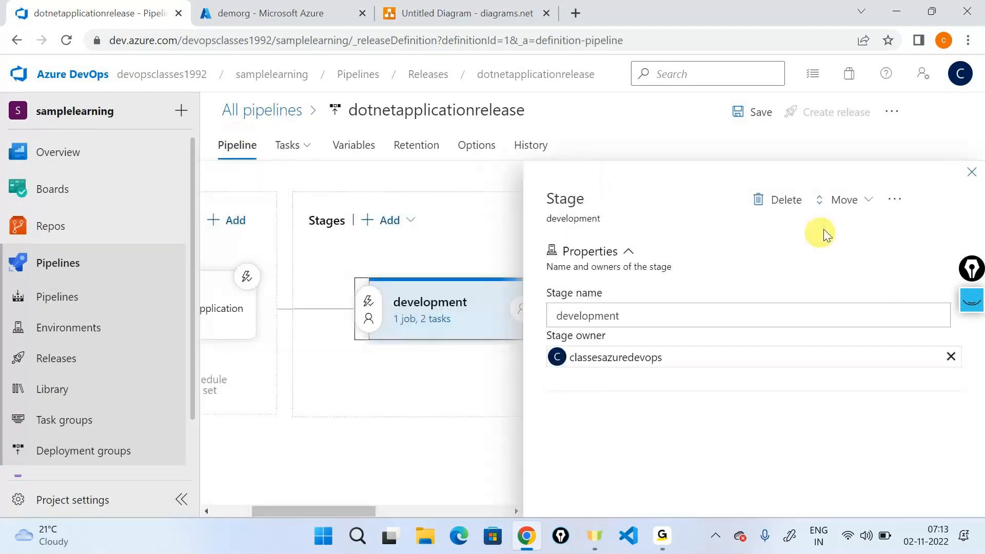
pyautogui.click(969, 172)
# Step: Open the QA stage's tasks and check the App Service name in its App service deployment task
pyautogui.click(767, 318)
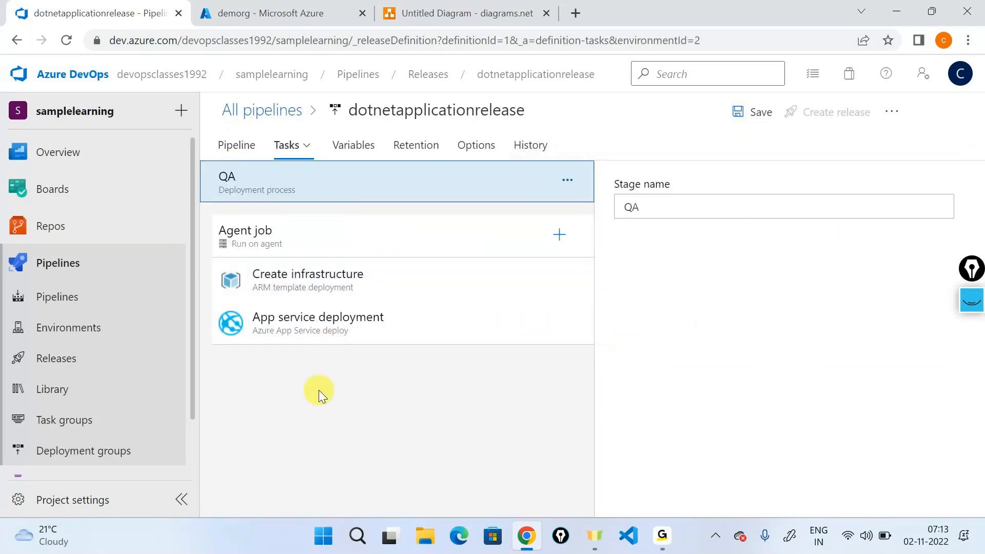
pyautogui.click(359, 328)
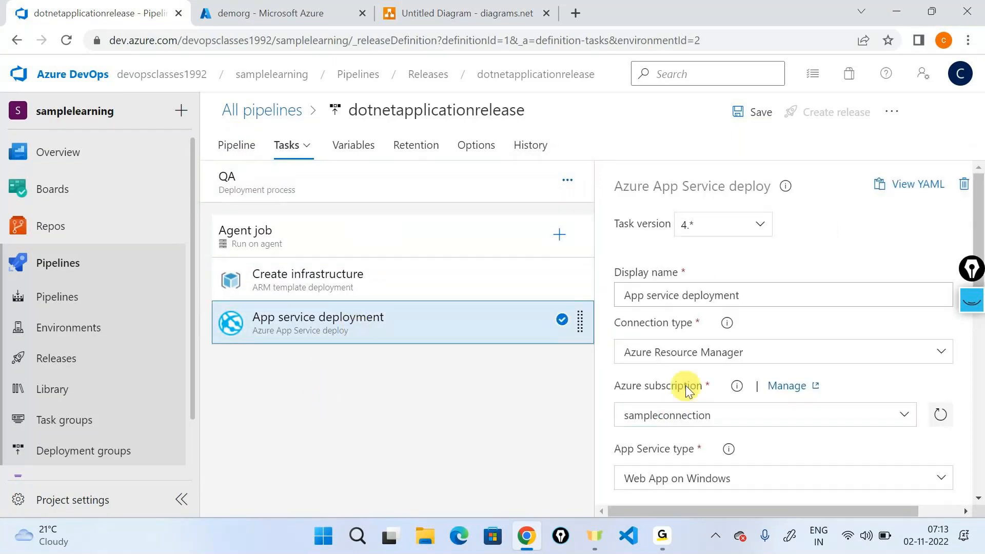
pyautogui.scroll(-5, 686, 389)
pyautogui.click(707, 323)
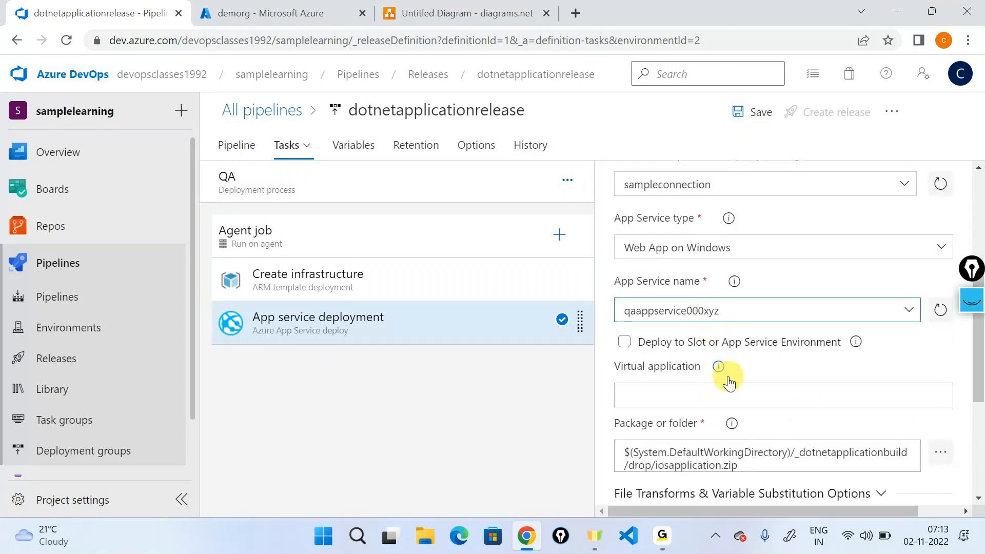
# Step: Change the webappname value in the QA stage's Create infrastructure override template parameters to "qaappservice001xyz"
pyautogui.click(413, 279)
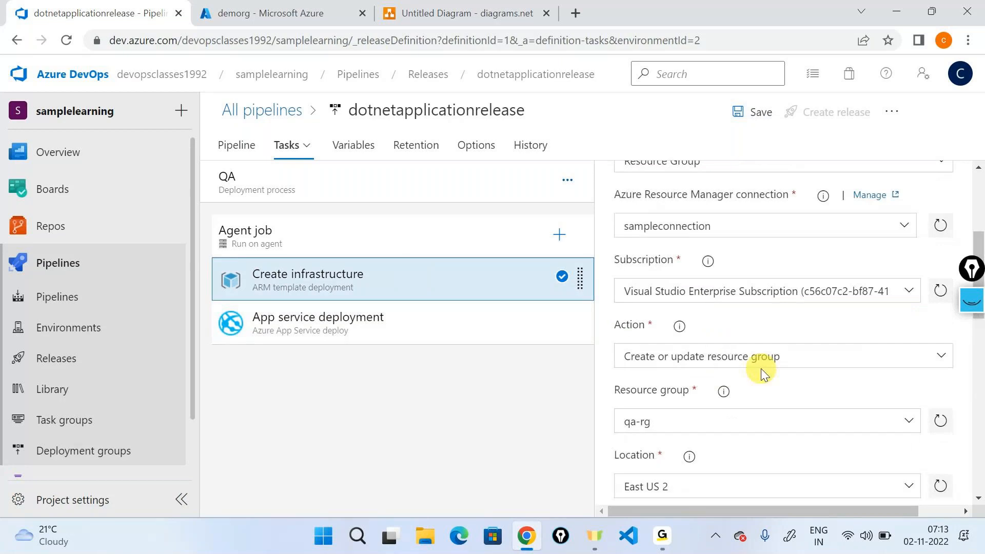
pyautogui.scroll(-5, 763, 390)
pyautogui.scroll(-3, 766, 416)
pyautogui.click(725, 402)
pyautogui.click(709, 398)
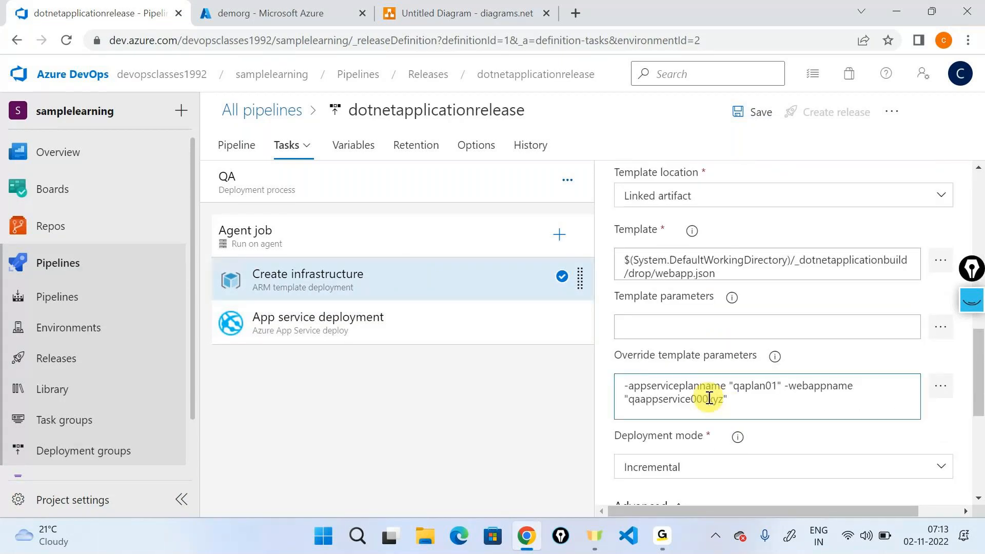
pyautogui.press('BackSpace')
pyautogui.write('1')
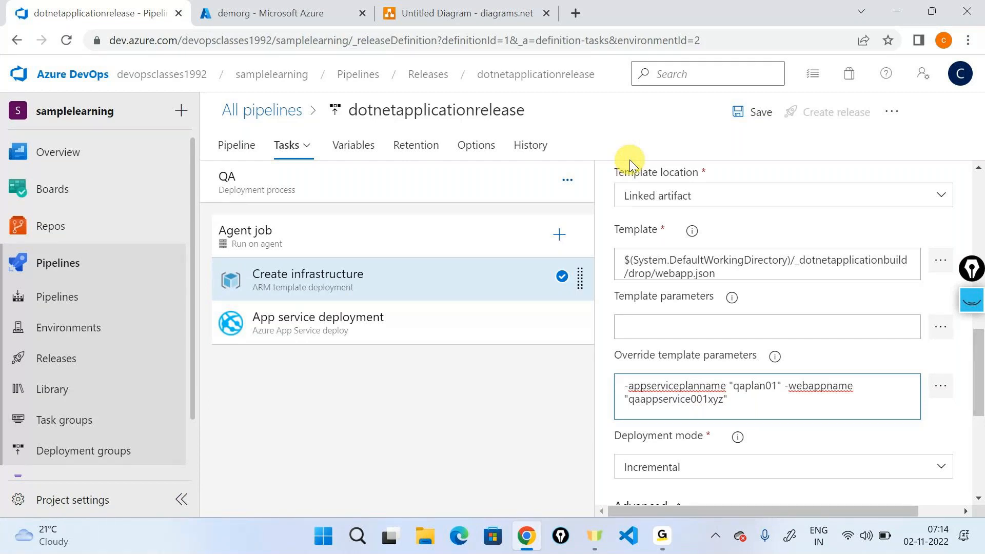
# Step: Highlight the web app name value, the qaplan01 value and the webappname parameter in QA's override template parameters
pyautogui.doubleClick(676, 400)
pyautogui.doubleClick(755, 387)
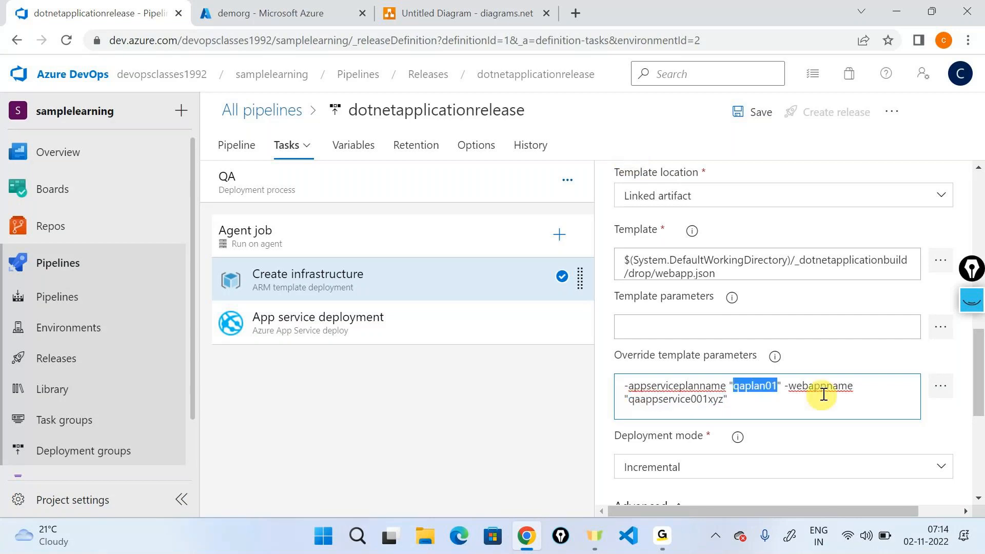
pyautogui.doubleClick(820, 387)
# Step: Annotate the override template parameters with an arrow and a framed "Hardcoding" note, and erase the marks
pyautogui.click(974, 349)
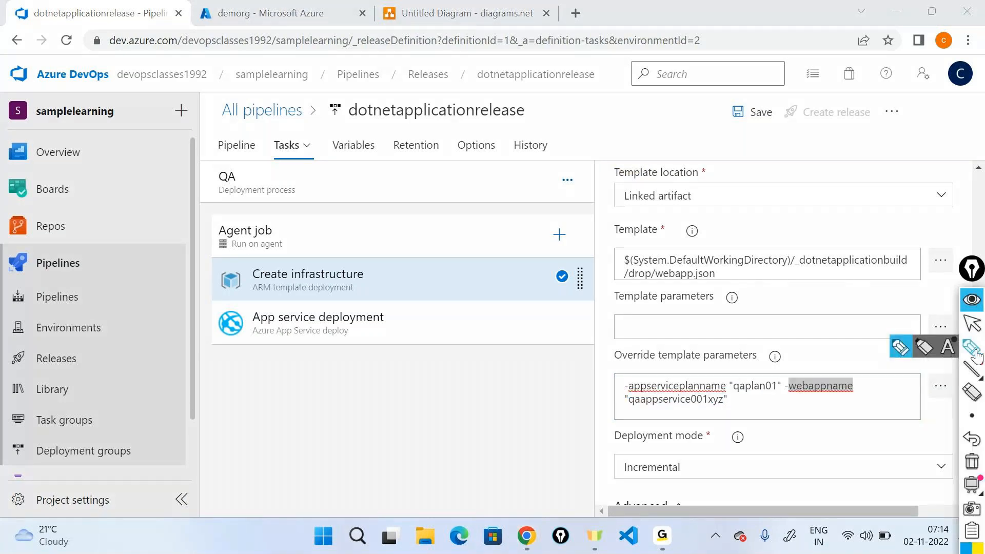
pyautogui.click(975, 349)
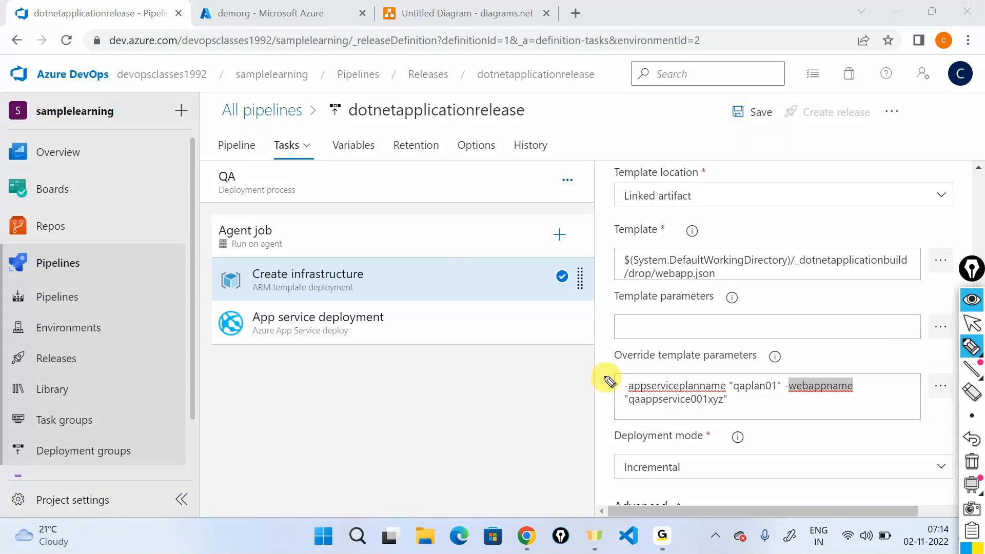
pyautogui.moveTo(610, 380)
pyautogui.mouseDown()
pyautogui.moveTo(531, 405)
pyautogui.moveTo(505, 440)
pyautogui.moveTo(540, 424)
pyautogui.moveTo(539, 432)
pyautogui.moveTo(573, 430)
pyautogui.moveTo(582, 420)
pyautogui.moveTo(484, 454)
pyautogui.mouseUp()
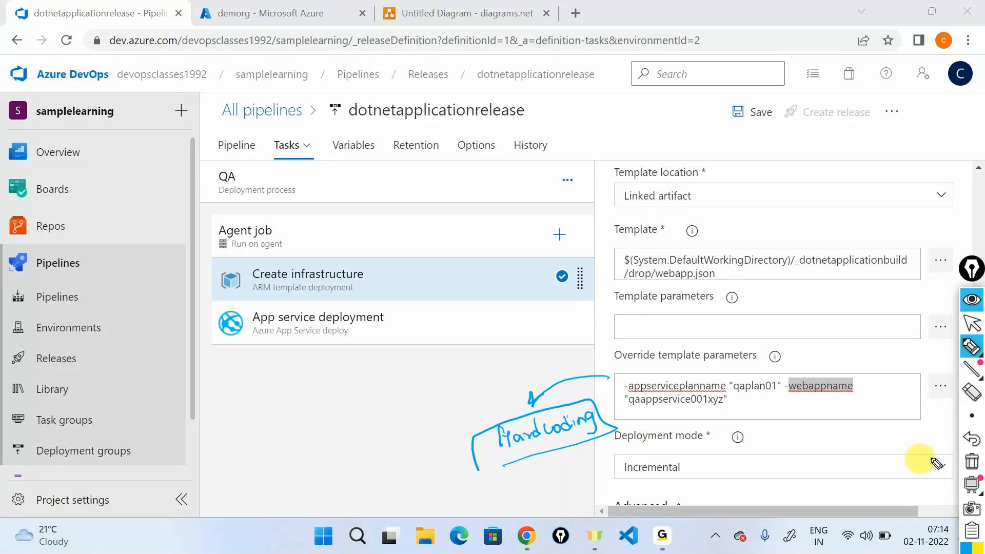
pyautogui.click(971, 461)
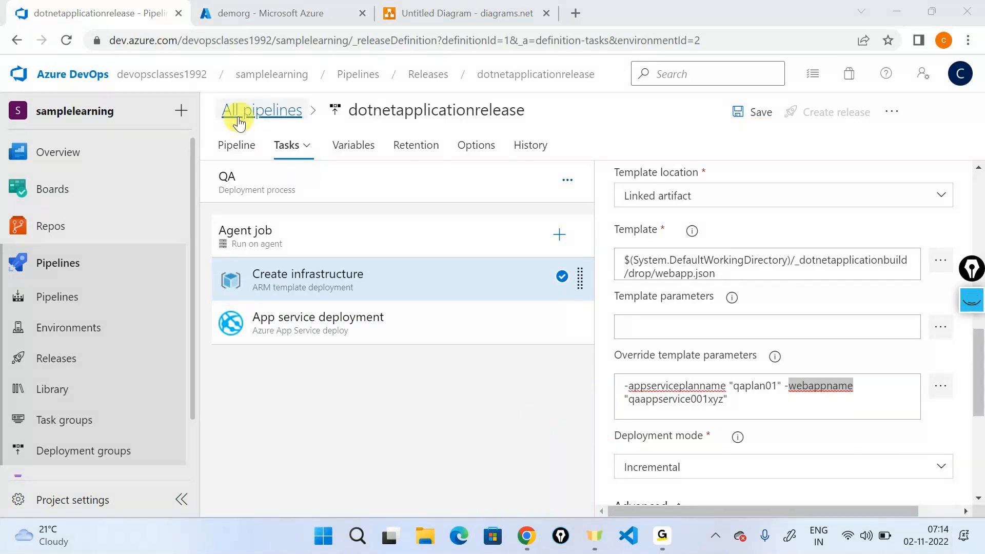
# Step: Clone the QA stage in the pipeline diagram and name the copy "staging"
pyautogui.click(237, 145)
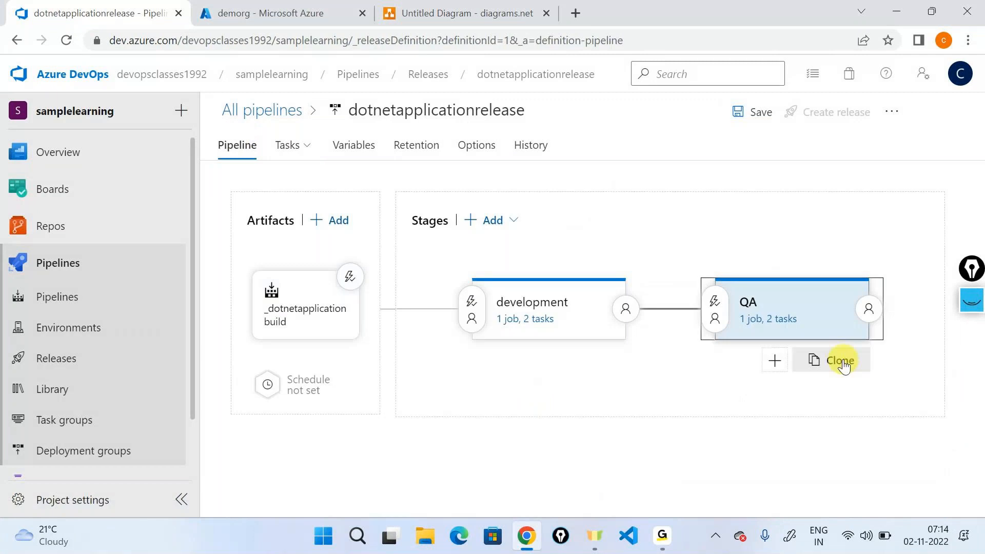
pyautogui.click(844, 365)
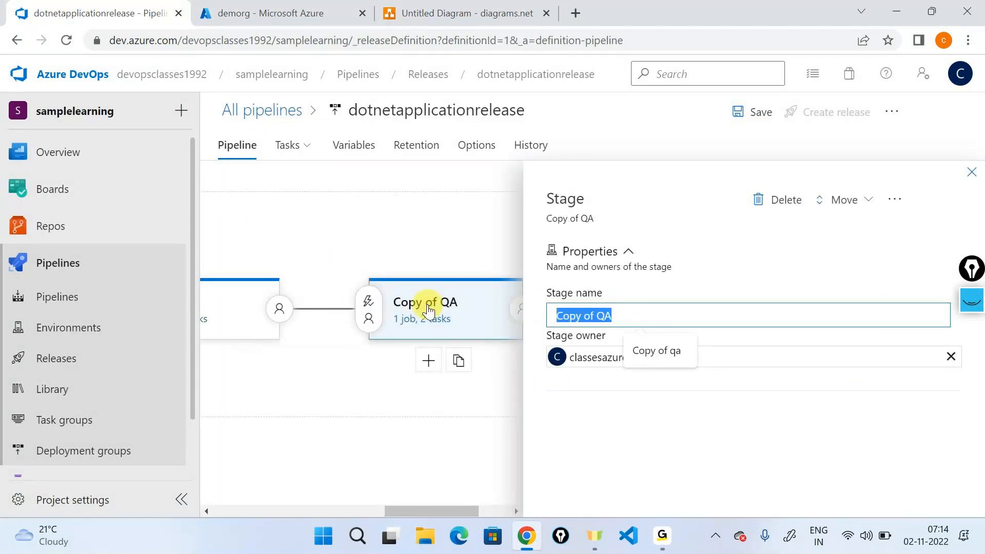
pyautogui.write('staging')
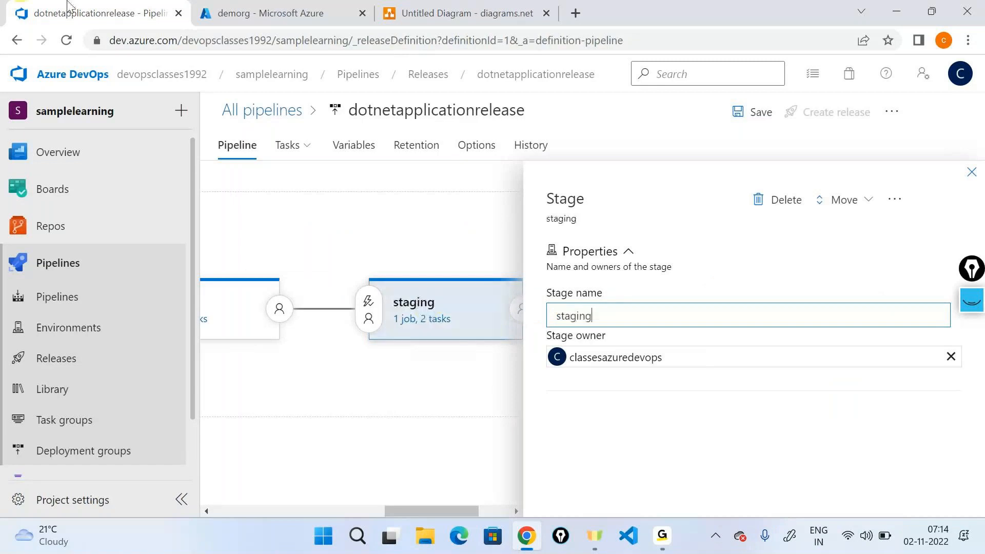
pyautogui.click(971, 172)
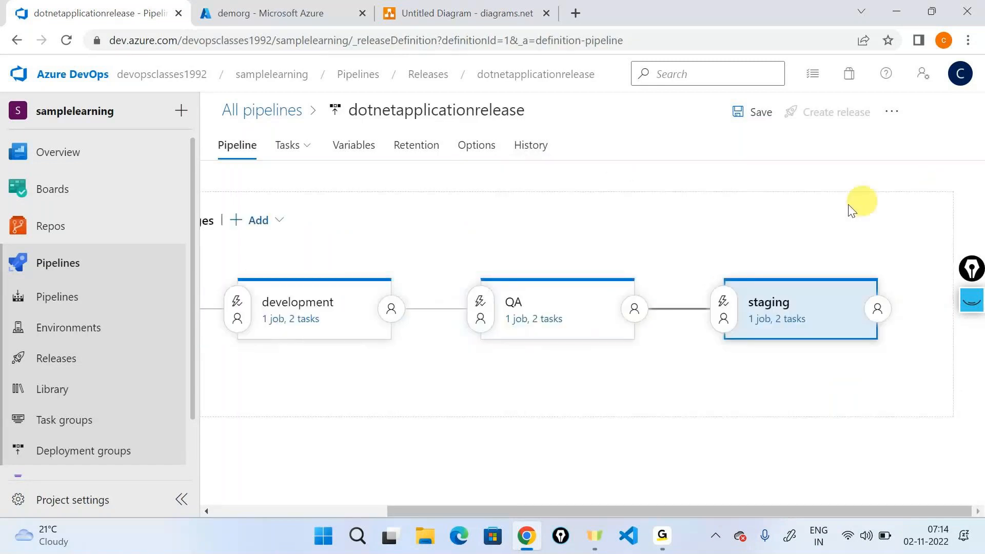
# Step: Review the resource group and override template parameters in staging's Create infrastructure task, plus the App service deployment task's settings
pyautogui.click(774, 309)
pyautogui.scroll(-6, 660, 308)
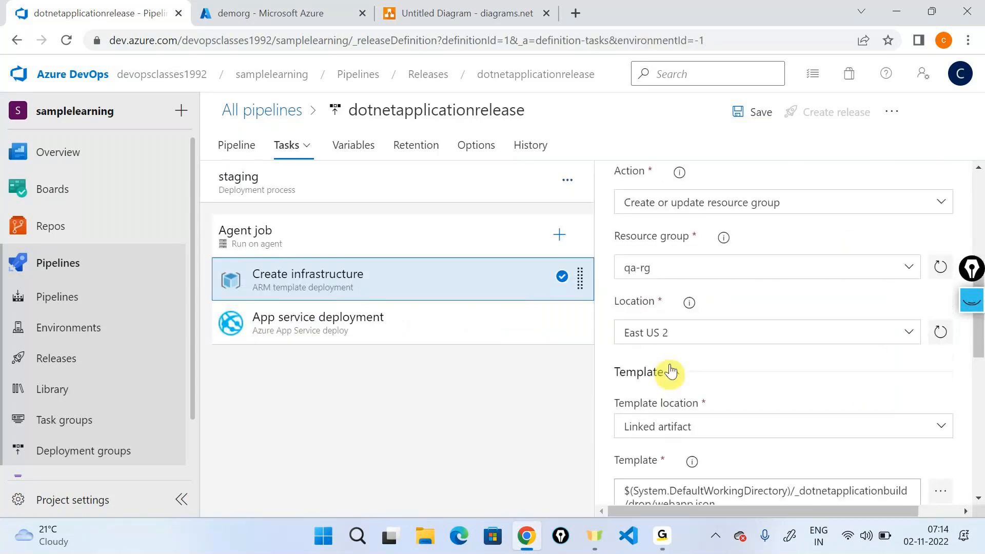
pyautogui.click(664, 267)
pyautogui.moveTo(664, 267); pyautogui.dragTo(582, 256)
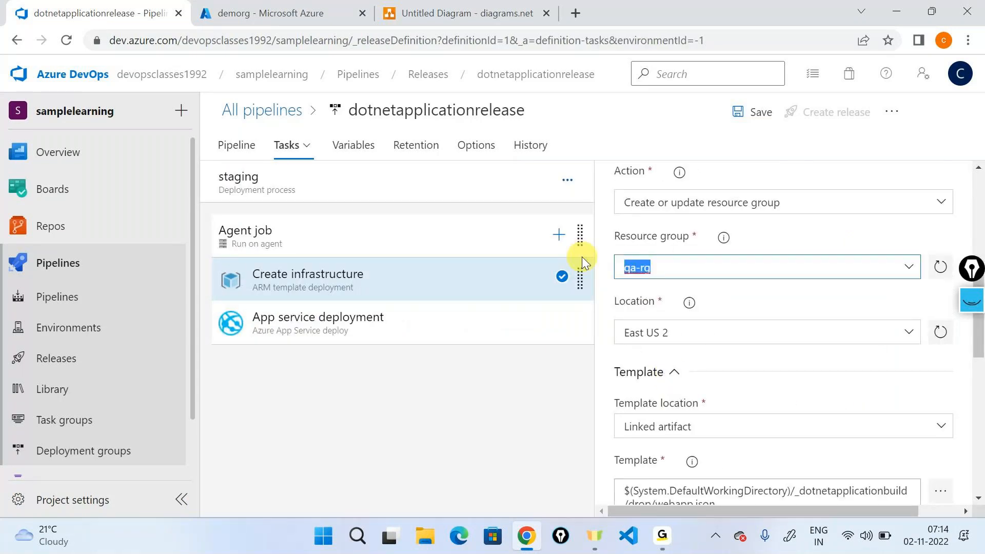
pyautogui.scroll(-3, 687, 406)
pyautogui.scroll(-2, 692, 413)
pyautogui.doubleClick(638, 399)
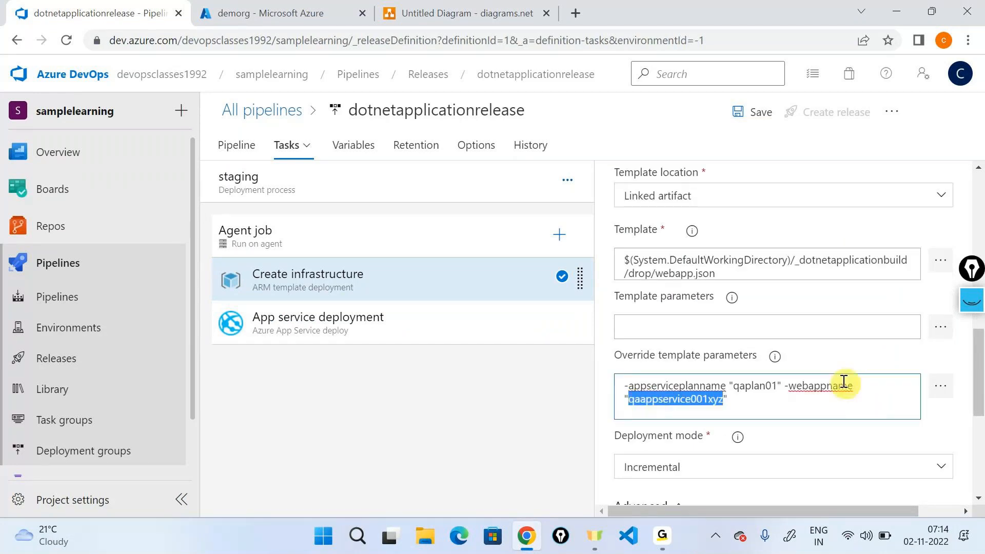
pyautogui.scroll(-3, 842, 383)
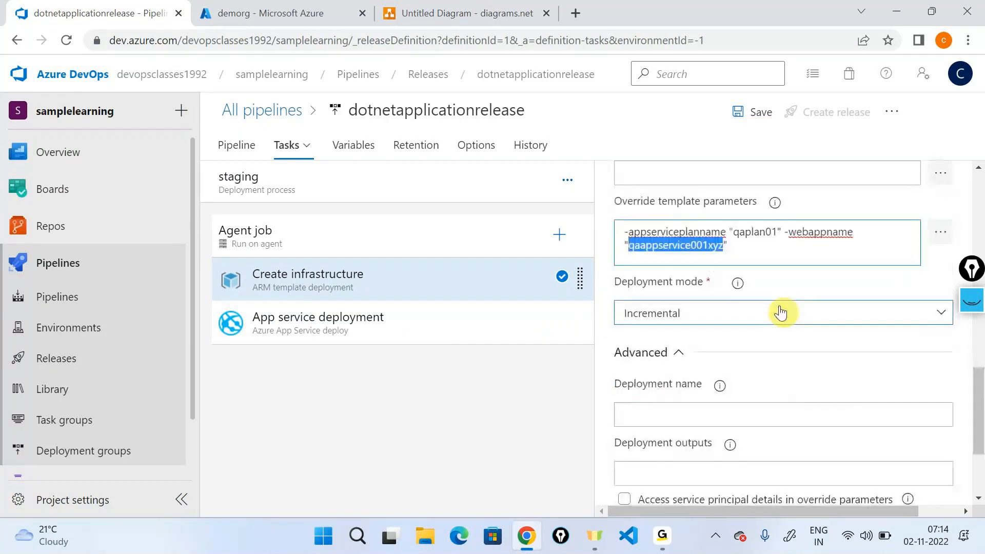
pyautogui.click(322, 328)
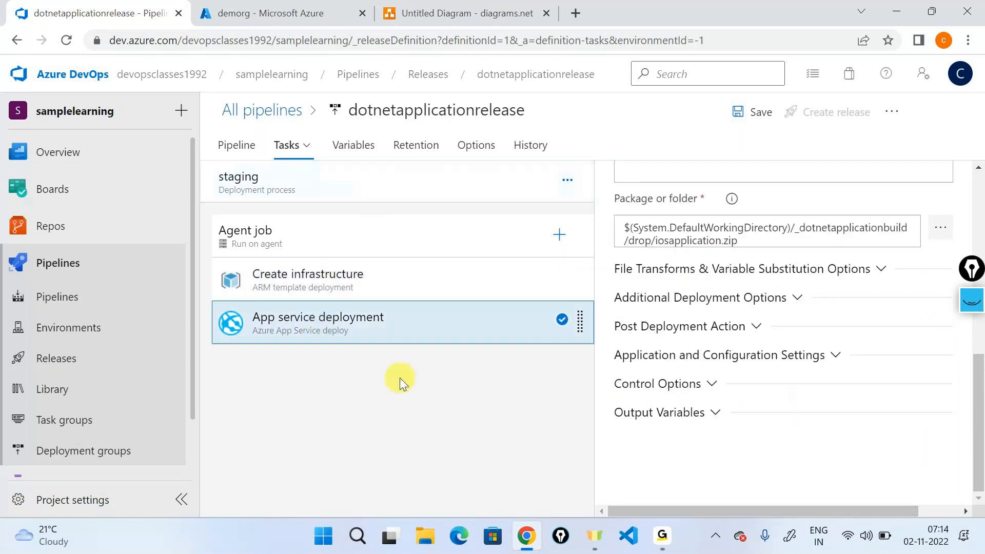
pyautogui.scroll(7, 754, 278)
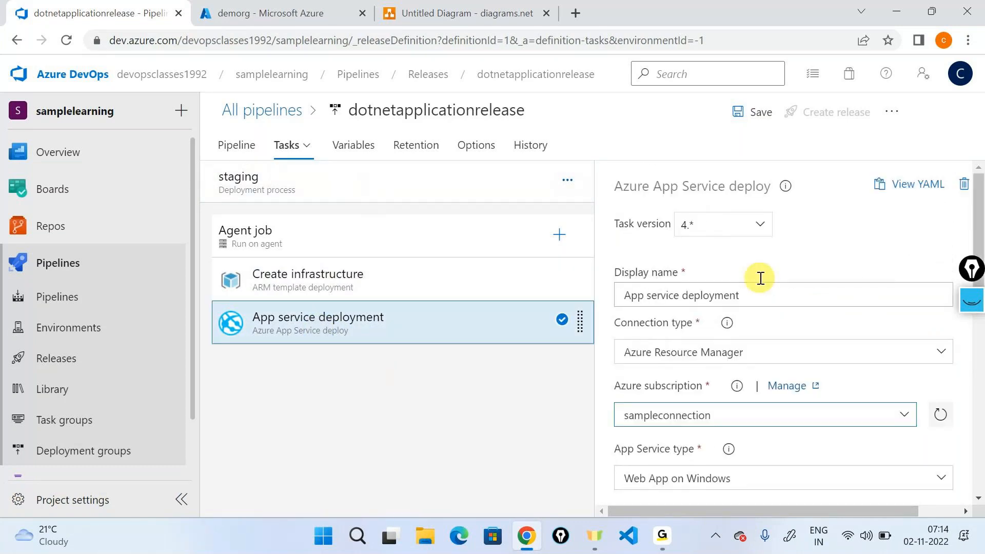
# Step: Delete the staging stage from the release pipeline and confirm the deletion
pyautogui.click(239, 146)
pyautogui.click(734, 304)
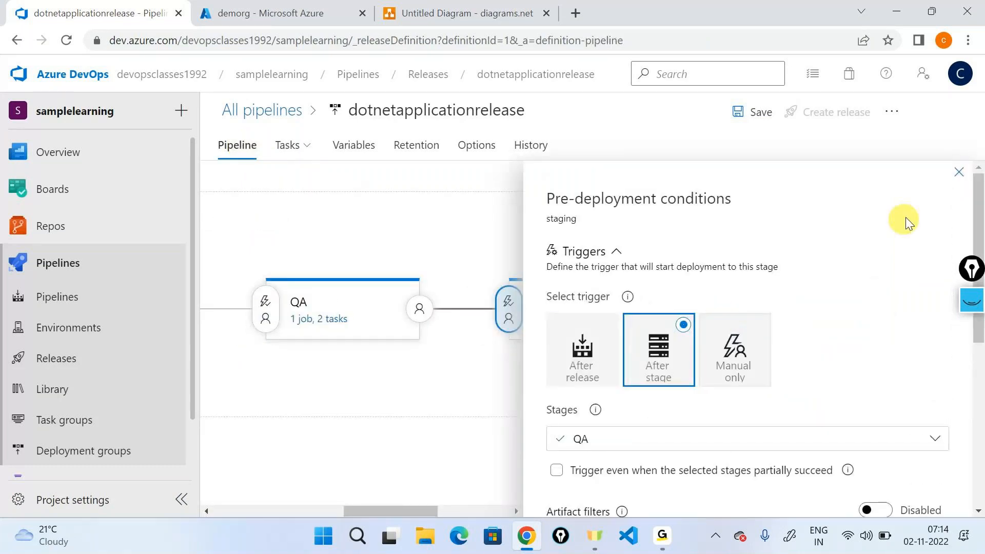
pyautogui.click(958, 173)
pyautogui.click(801, 284)
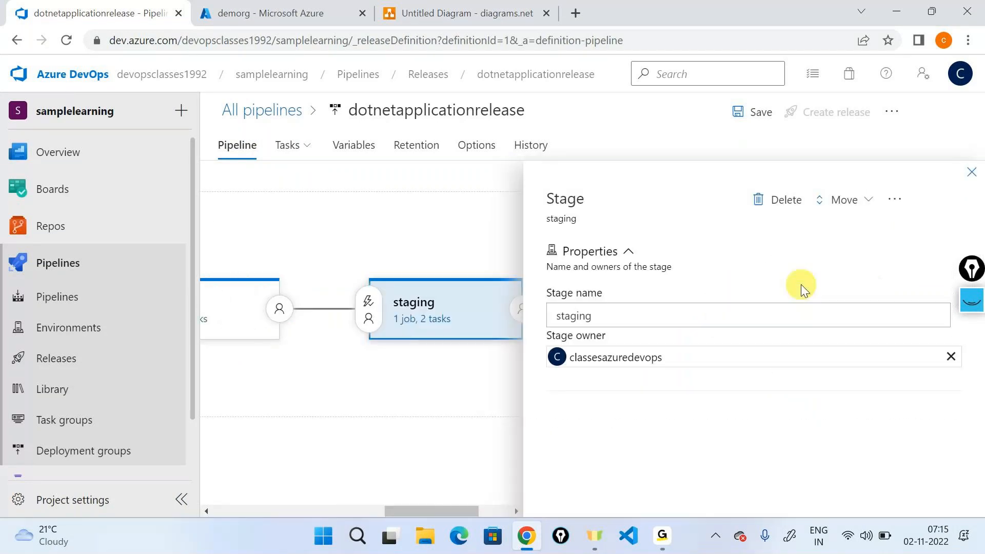
pyautogui.click(772, 199)
pyautogui.click(549, 331)
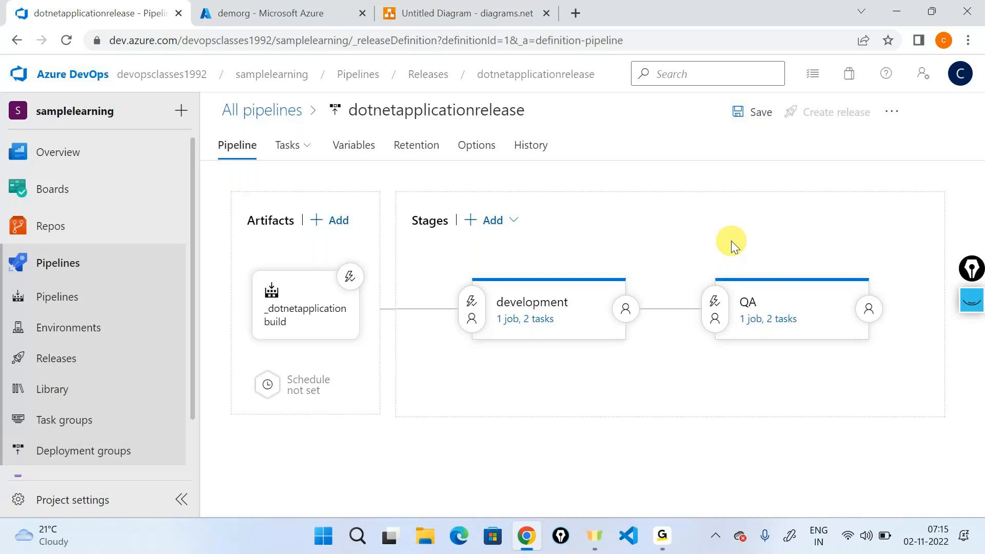
# Step: Check the pipeline variables list and delete the QA stage from the release pipeline
pyautogui.click(353, 154)
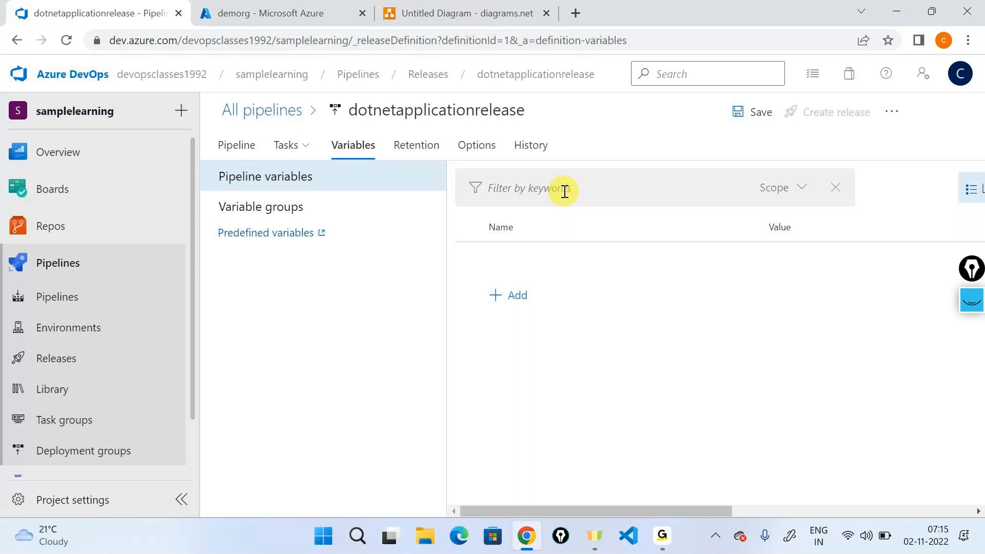
pyautogui.click(230, 147)
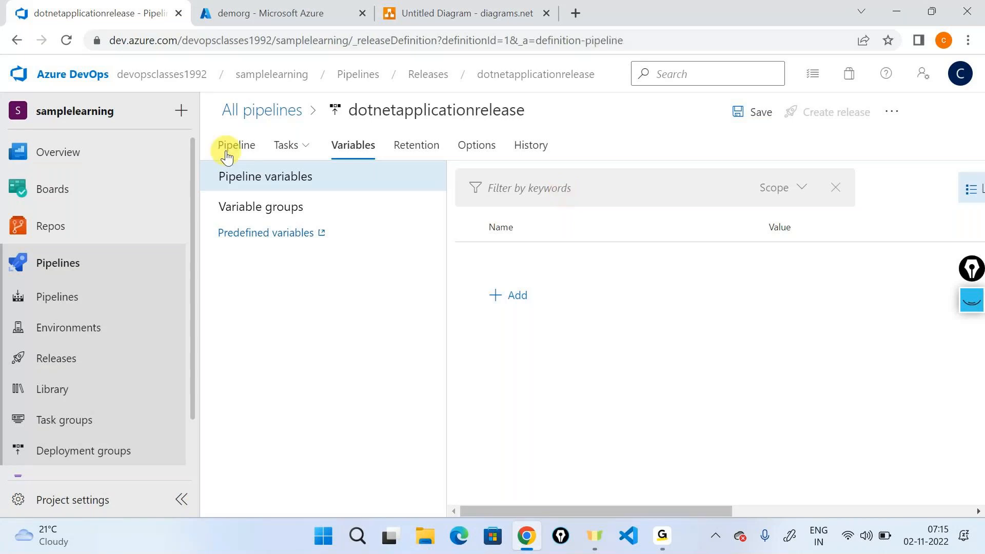
pyautogui.click(773, 296)
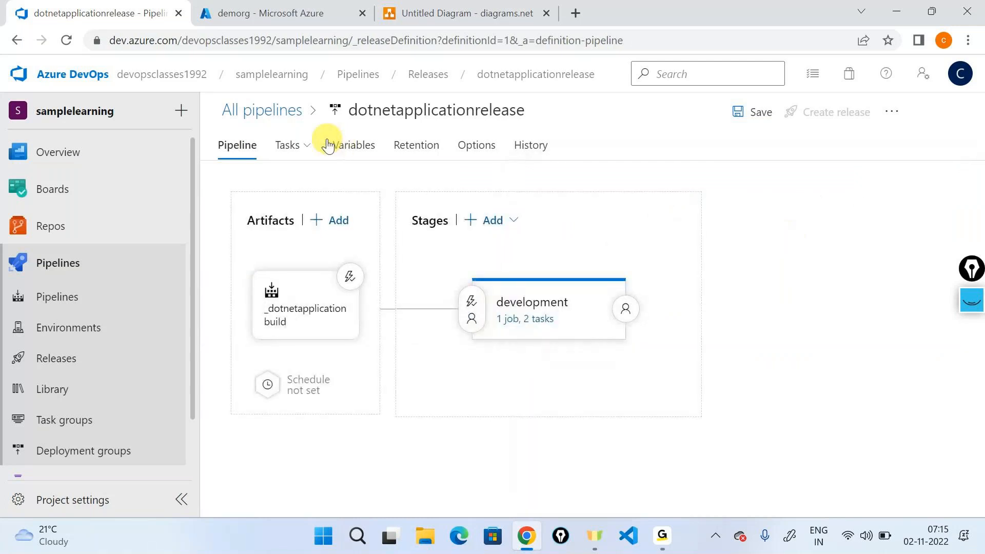
# Step: Add three pipeline variables named rgname, appservicename and appserviceplanname
pyautogui.click(328, 145)
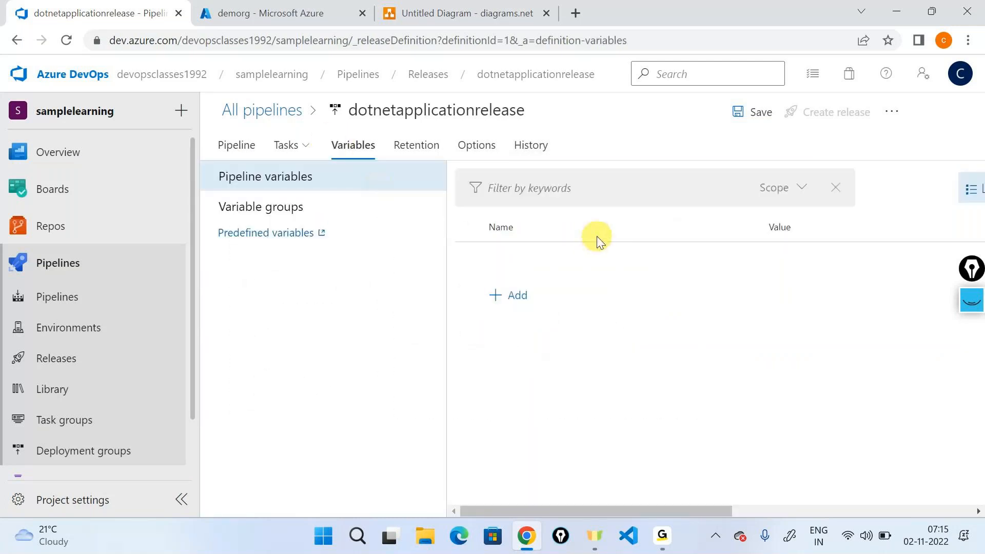
pyautogui.click(503, 297)
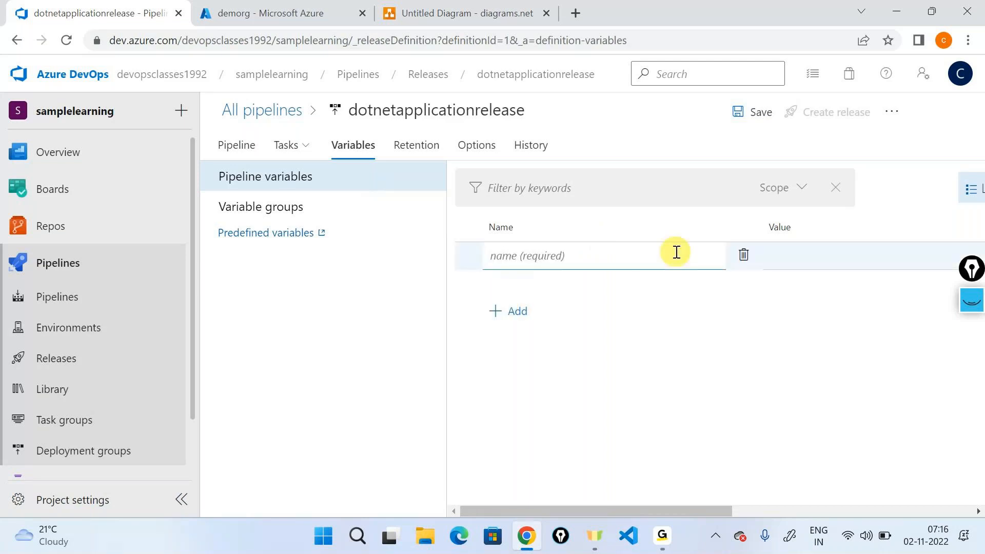
pyautogui.write('rgname')
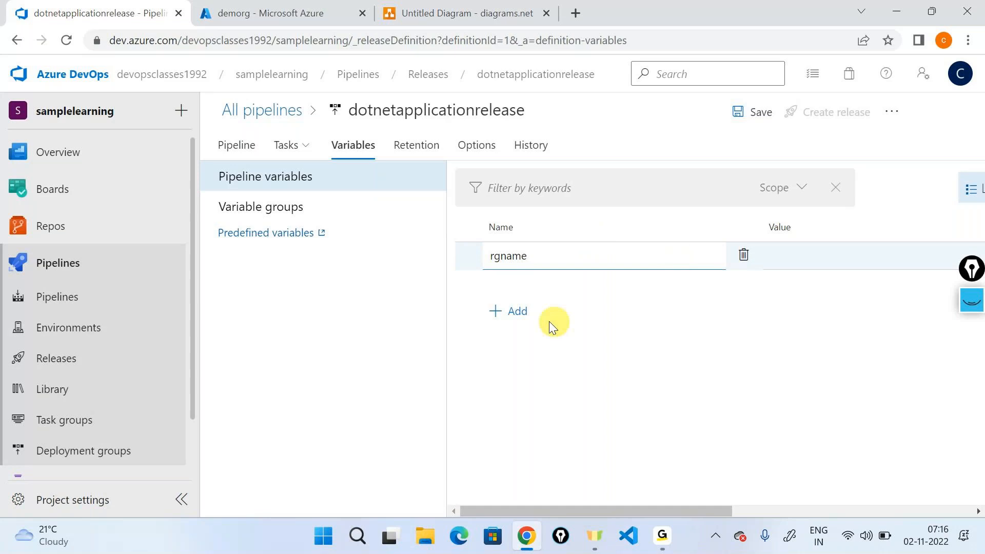
pyautogui.click(502, 317)
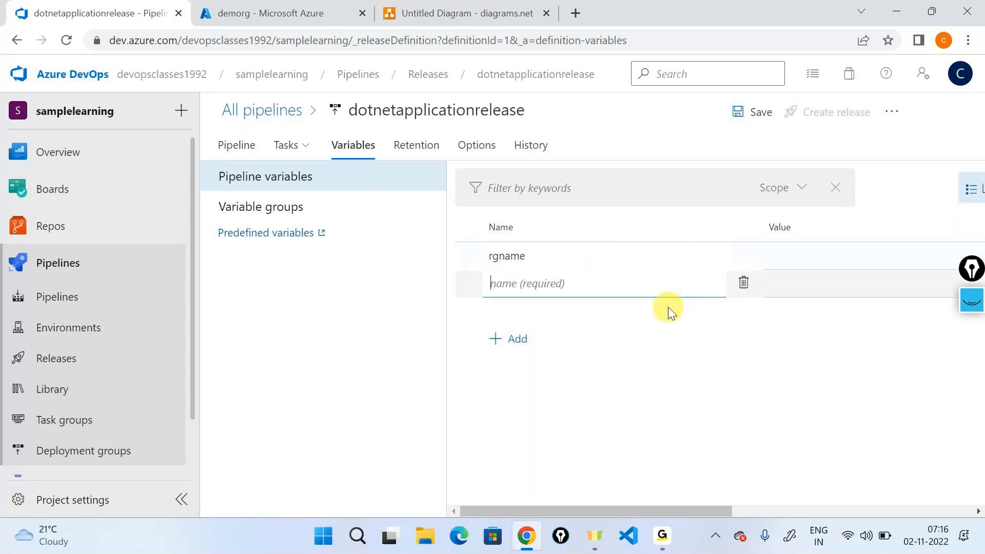
pyautogui.write('appservicename')
pyautogui.press('Return')
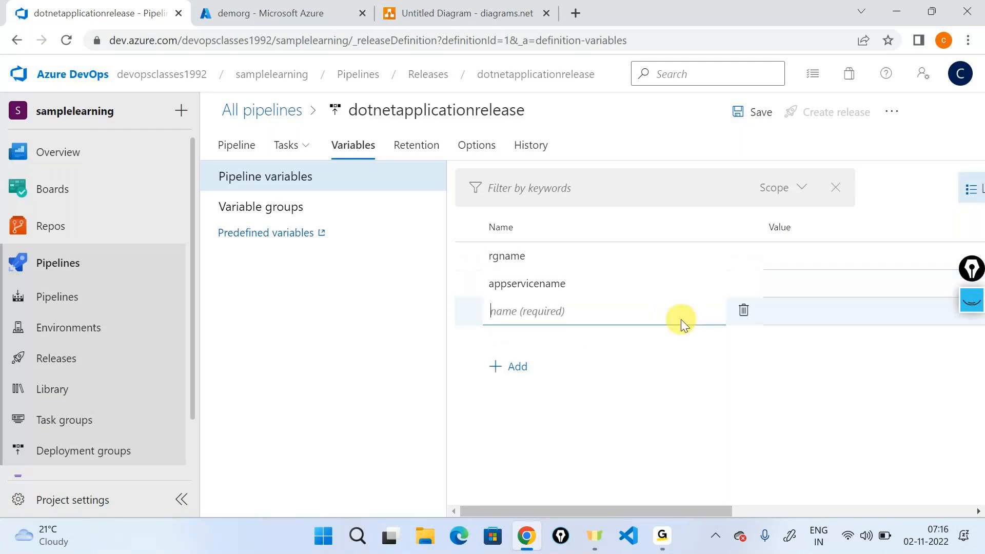
pyautogui.write('appserviceplanname')
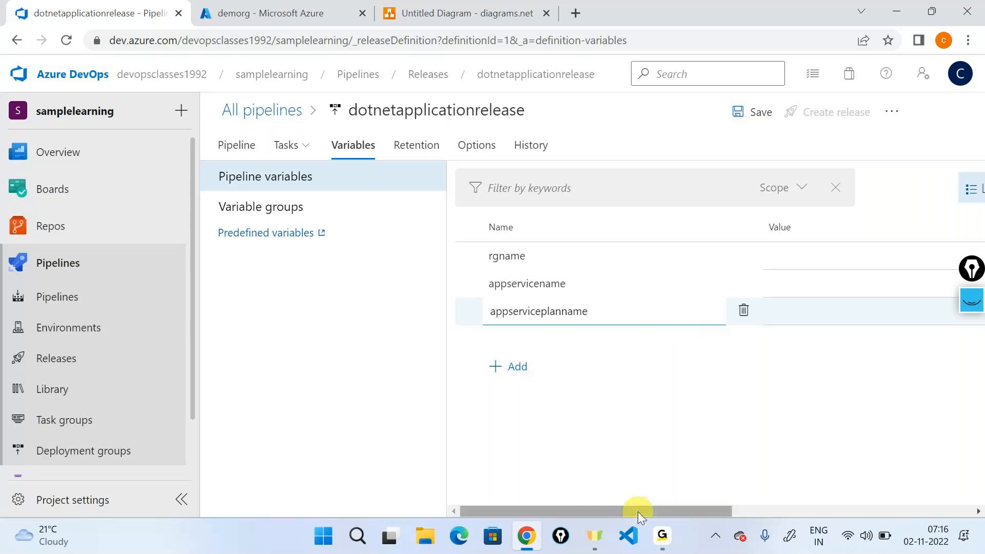
# Step: Circle the variables' Scope column with the pen, erase the mark, and list the scope choices for rgname
pyautogui.moveTo(639, 512); pyautogui.dragTo(890, 508)
pyautogui.click(971, 301)
pyautogui.click(972, 347)
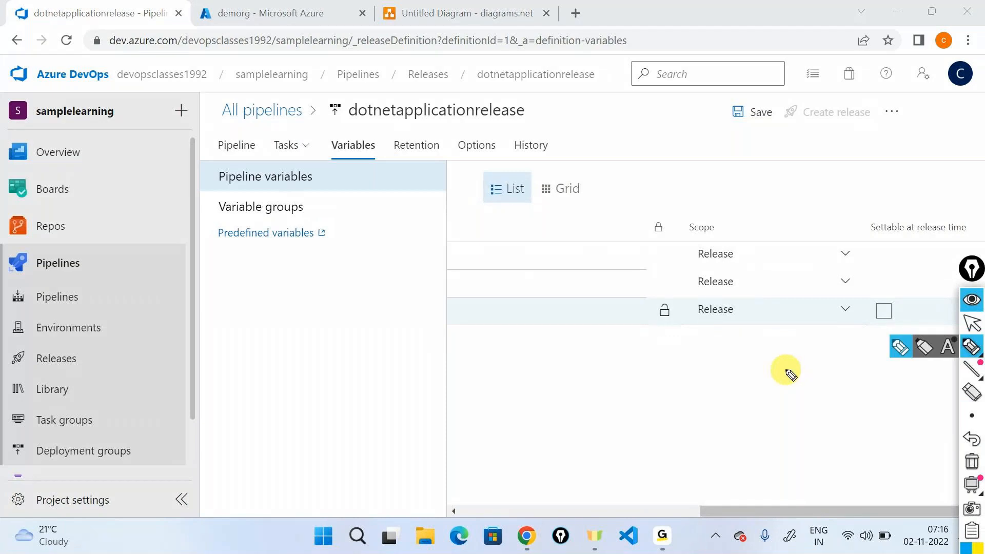
pyautogui.moveTo(713, 204)
pyautogui.mouseDown()
pyautogui.moveTo(678, 272)
pyautogui.moveTo(787, 378)
pyautogui.mouseUp()
pyautogui.moveTo(882, 254); pyautogui.dragTo(698, 214)
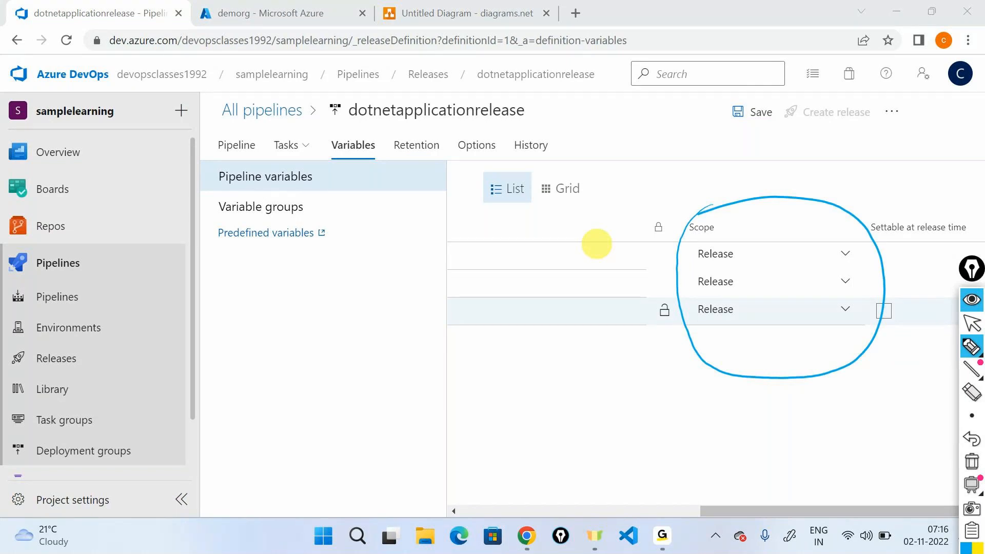
pyautogui.click(972, 461)
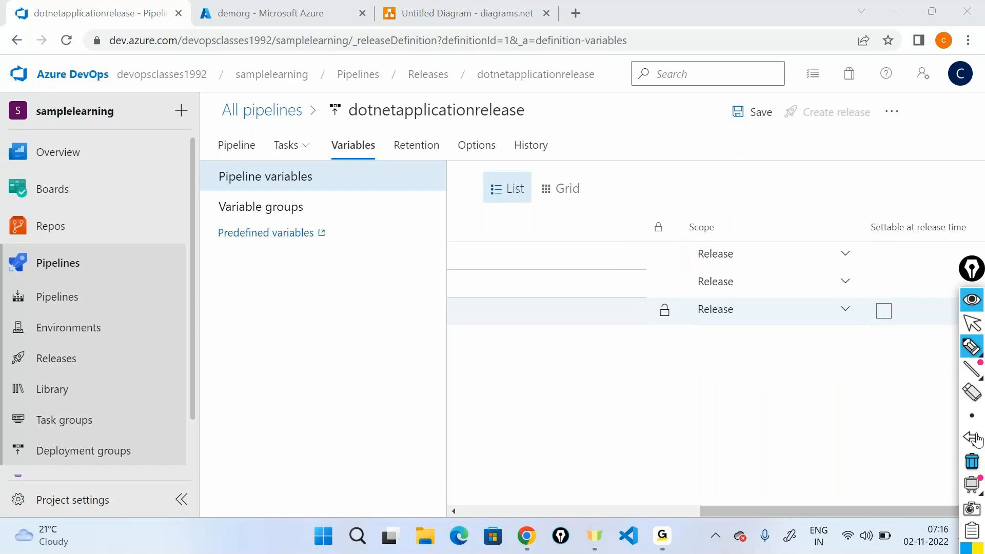
pyautogui.click(971, 300)
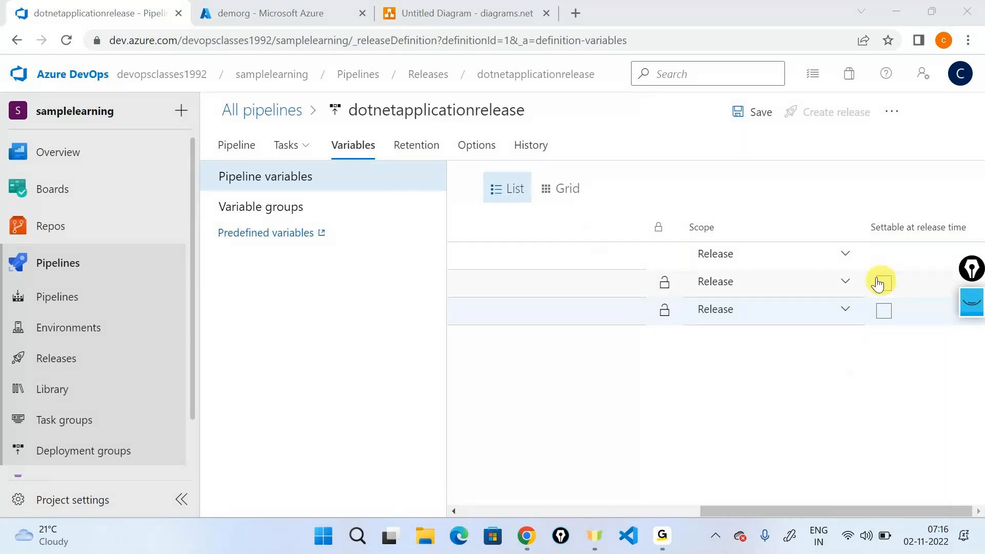
pyautogui.click(838, 255)
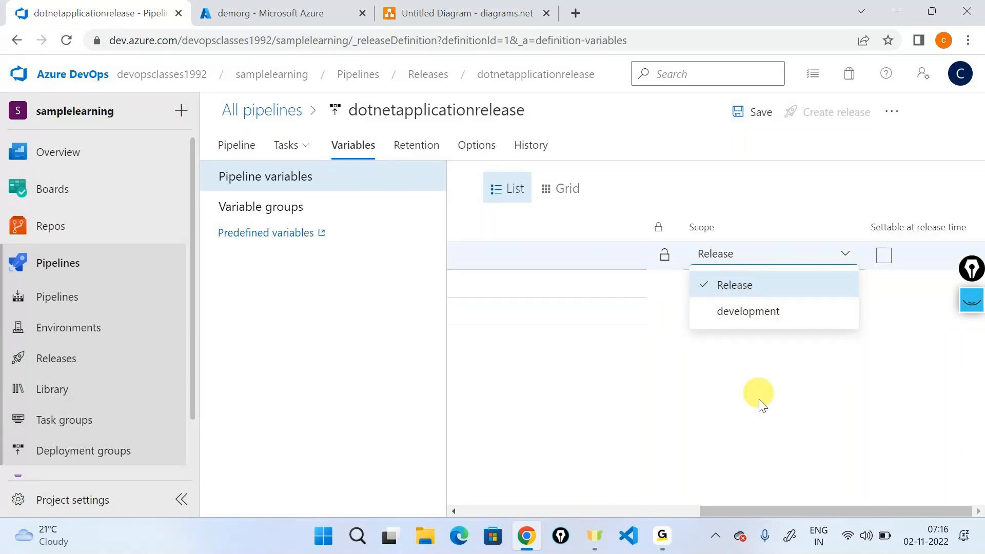
# Step: Annotate the pipeline diagram with a circled "rgname =dev" note, a tick over development, and an arrow to a hand-drawn QA box
pyautogui.click(231, 145)
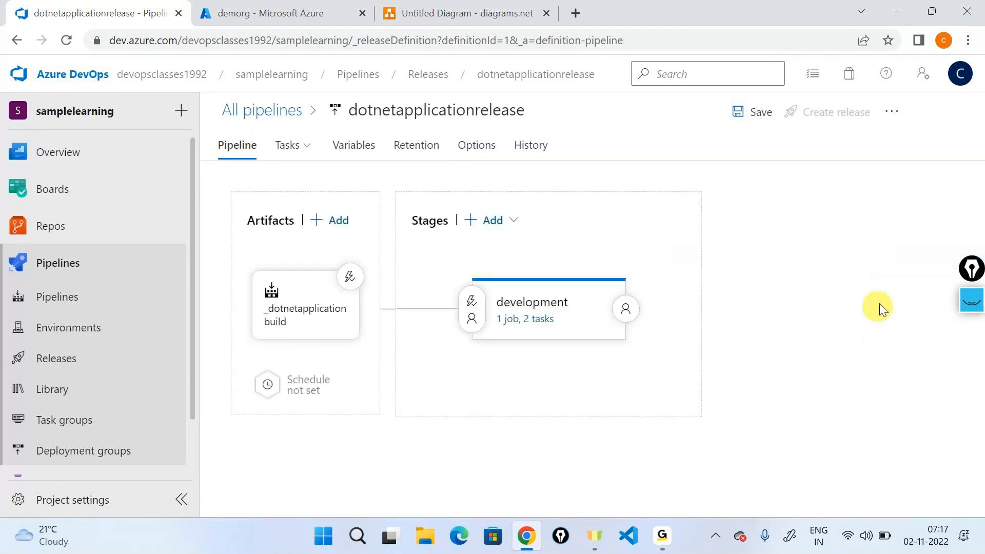
pyautogui.click(970, 302)
pyautogui.click(971, 347)
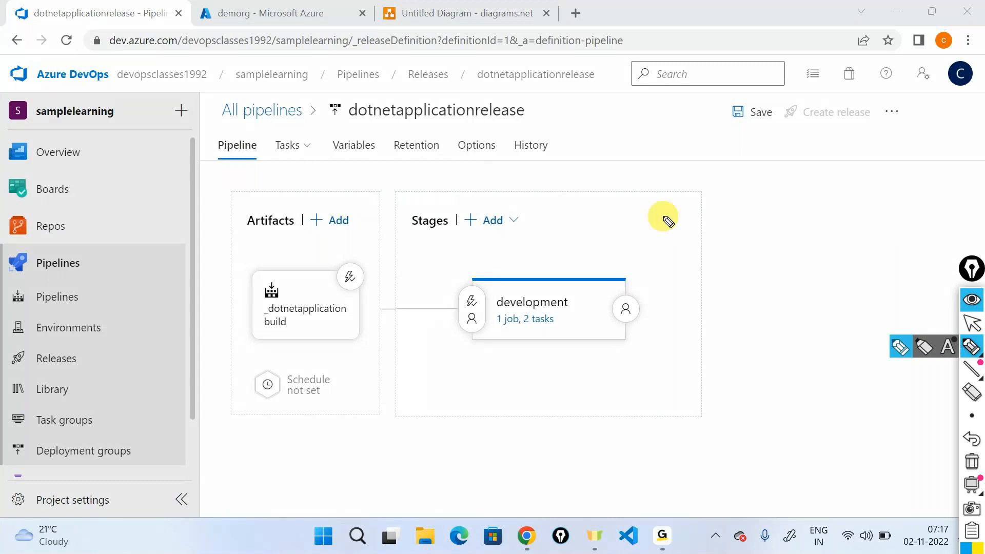
pyautogui.moveTo(595, 149); pyautogui.dragTo(675, 119)
pyautogui.moveTo(651, 175); pyautogui.dragTo(708, 150)
pyautogui.moveTo(581, 268)
pyautogui.mouseDown()
pyautogui.moveTo(583, 252)
pyautogui.moveTo(801, 268)
pyautogui.mouseUp()
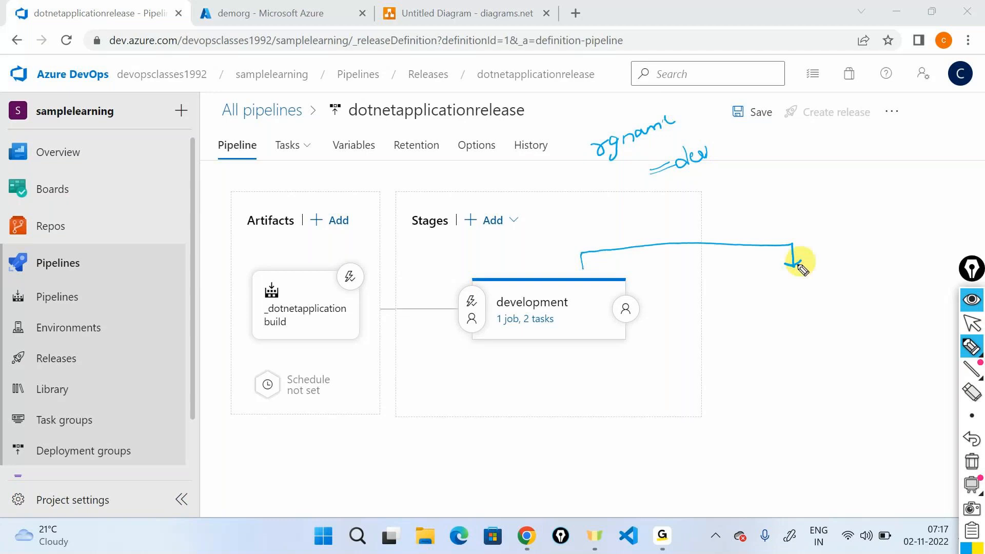
pyautogui.moveTo(733, 283); pyautogui.dragTo(733, 333)
pyautogui.moveTo(733, 282)
pyautogui.mouseDown()
pyautogui.moveTo(780, 279)
pyautogui.moveTo(746, 328)
pyautogui.mouseUp()
pyautogui.moveTo(508, 258); pyautogui.dragTo(556, 238)
pyautogui.moveTo(776, 296)
pyautogui.mouseDown()
pyautogui.moveTo(769, 303)
pyautogui.moveTo(790, 307)
pyautogui.mouseUp()
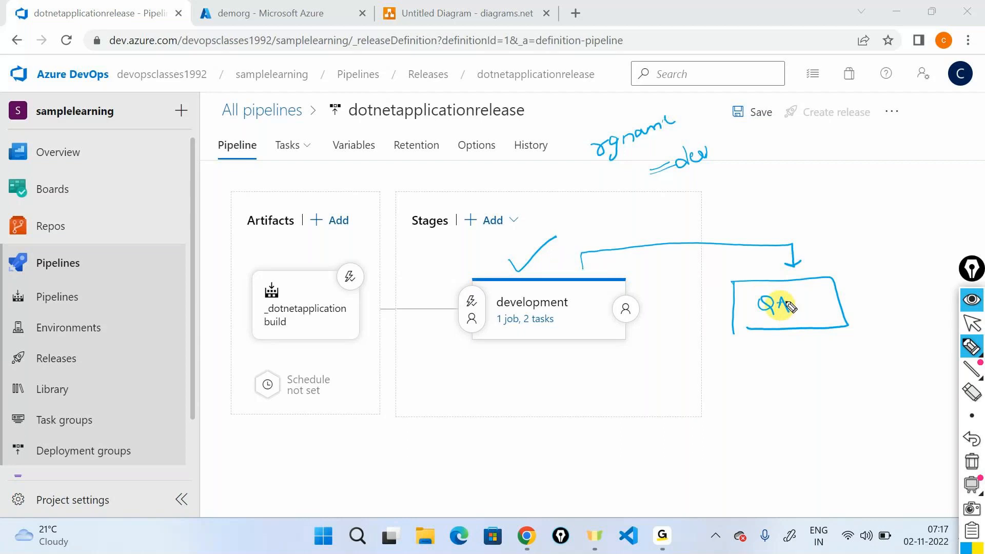
pyautogui.moveTo(698, 153); pyautogui.dragTo(704, 149)
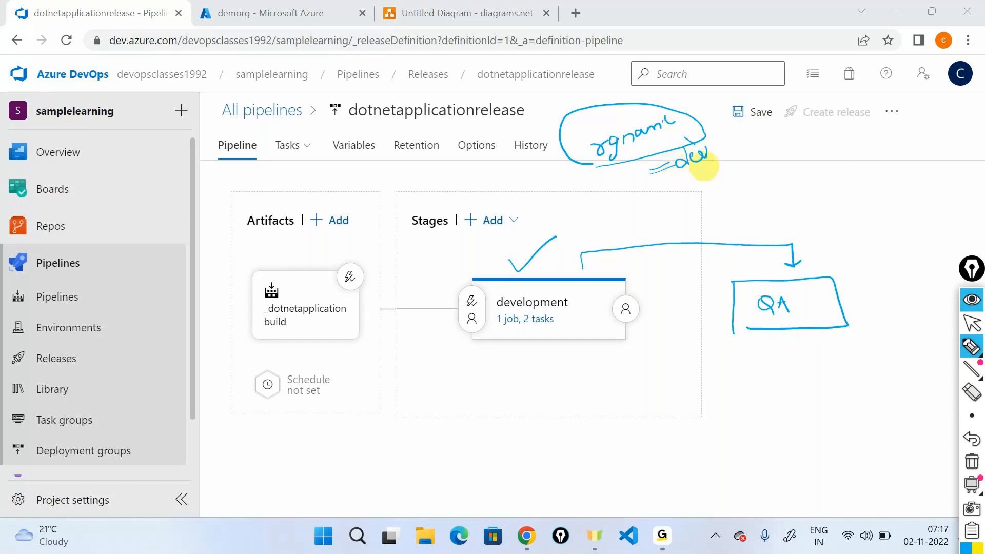
# Step: Draw an arrow from QA to a "staging" box, frame the whole pipeline, point an arrow at the rgname note, and erase all marks
pyautogui.moveTo(783, 337)
pyautogui.mouseDown()
pyautogui.moveTo(777, 383)
pyautogui.moveTo(796, 376)
pyautogui.mouseUp()
pyautogui.moveTo(773, 413); pyautogui.dragTo(762, 425)
pyautogui.moveTo(780, 413)
pyautogui.mouseDown()
pyautogui.moveTo(814, 420)
pyautogui.moveTo(809, 430)
pyautogui.mouseUp()
pyautogui.click(817, 404)
pyautogui.moveTo(823, 412)
pyautogui.mouseDown()
pyautogui.moveTo(823, 421)
pyautogui.moveTo(839, 418)
pyautogui.mouseUp()
pyautogui.moveTo(848, 408)
pyautogui.mouseDown()
pyautogui.moveTo(848, 422)
pyautogui.moveTo(842, 394)
pyautogui.mouseUp()
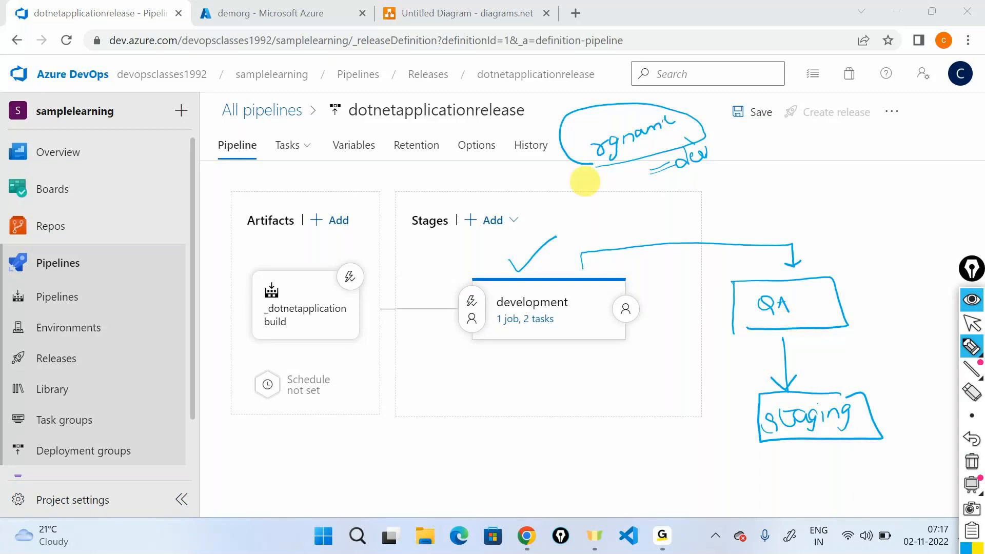
pyautogui.moveTo(226, 170)
pyautogui.mouseDown()
pyautogui.moveTo(528, 169)
pyautogui.moveTo(932, 302)
pyautogui.moveTo(778, 475)
pyautogui.moveTo(286, 477)
pyautogui.moveTo(270, 461)
pyautogui.moveTo(242, 182)
pyautogui.mouseUp()
pyautogui.moveTo(799, 165)
pyautogui.mouseDown()
pyautogui.moveTo(795, 154)
pyautogui.moveTo(699, 125)
pyautogui.moveTo(734, 137)
pyautogui.mouseUp()
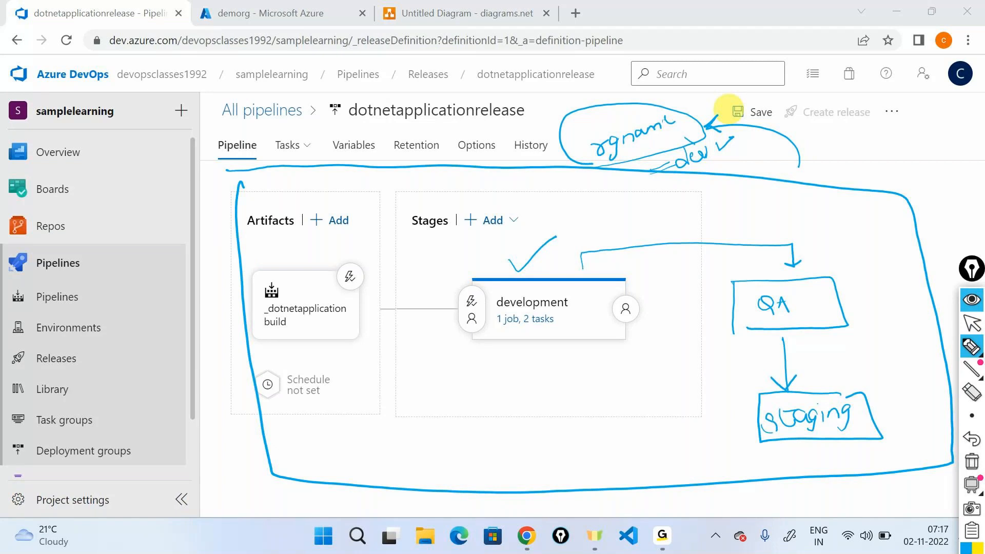
pyautogui.click(971, 463)
pyautogui.click(971, 323)
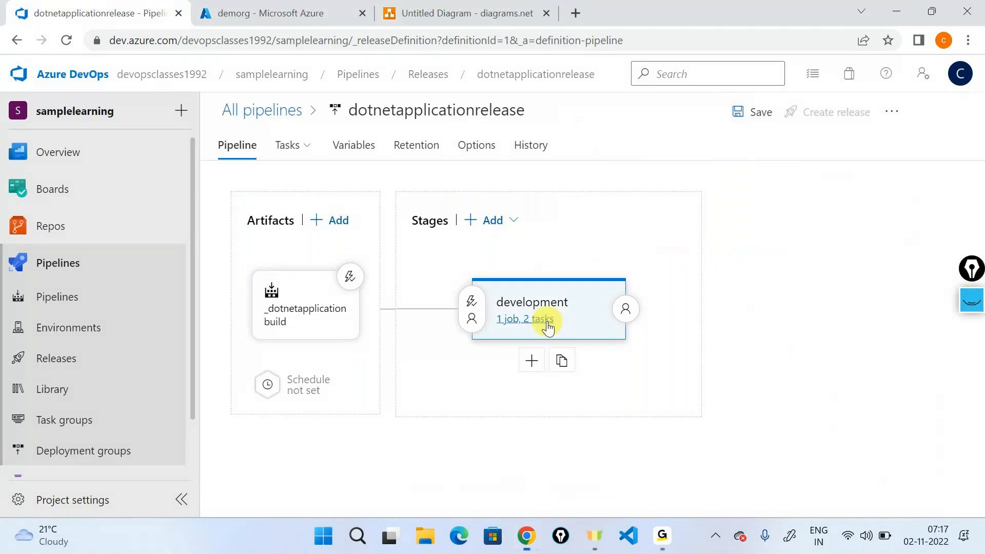
# Step: Review the resource group setting in the development stage's Create infrastructure task
pyautogui.click(544, 320)
pyautogui.click(359, 280)
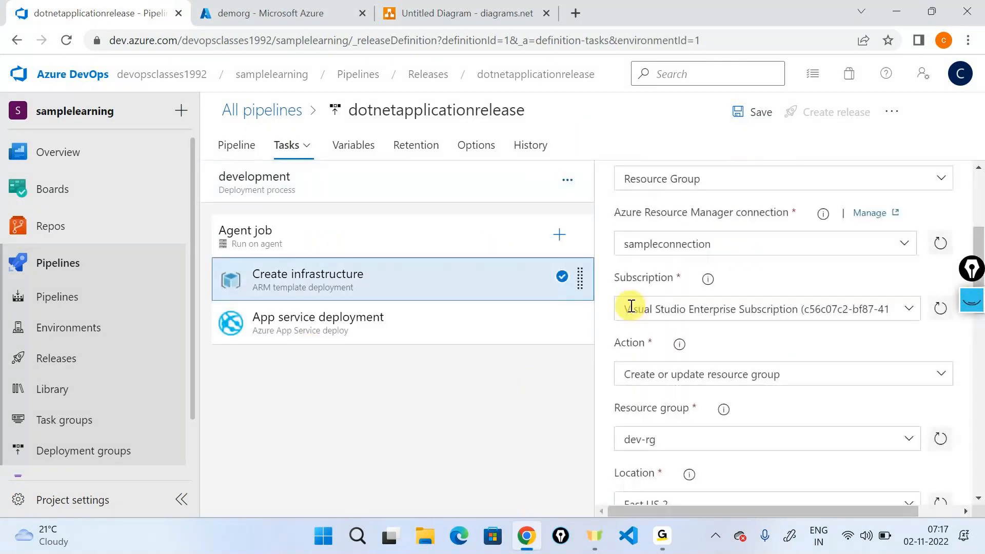
pyautogui.scroll(-1, 630, 306)
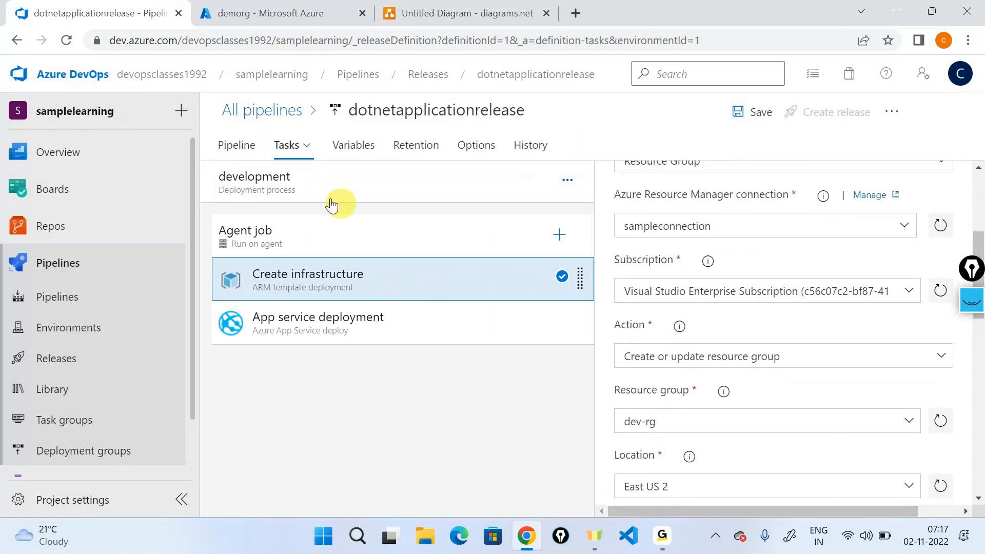
pyautogui.click(236, 145)
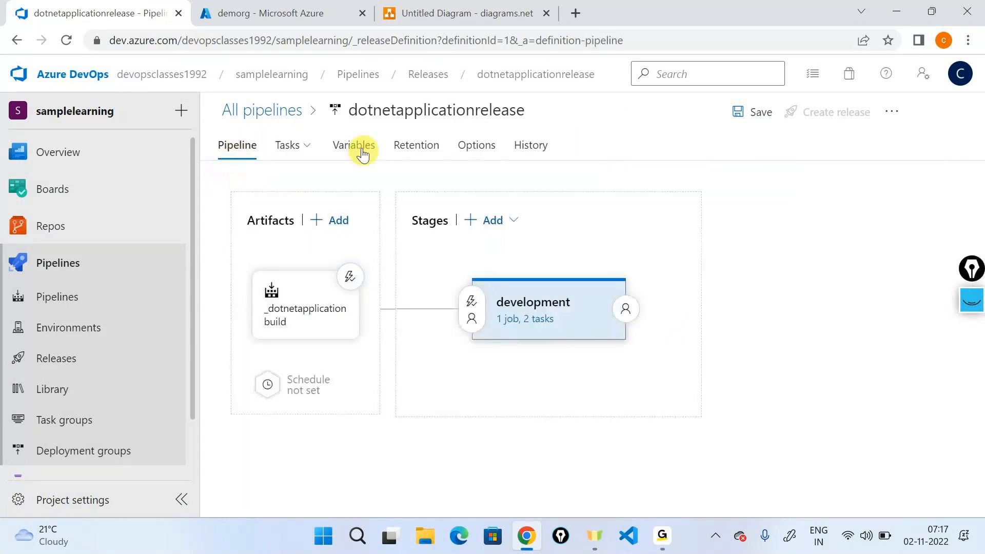
# Step: Set the rgname variable's scope to development and its value to dev-rg
pyautogui.click(353, 145)
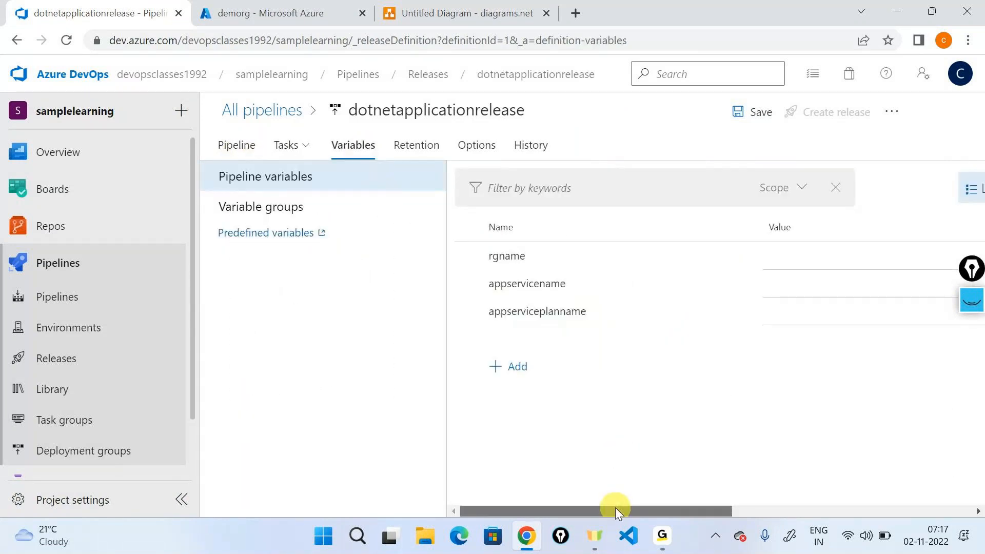
pyautogui.moveTo(614, 507); pyautogui.dragTo(855, 507)
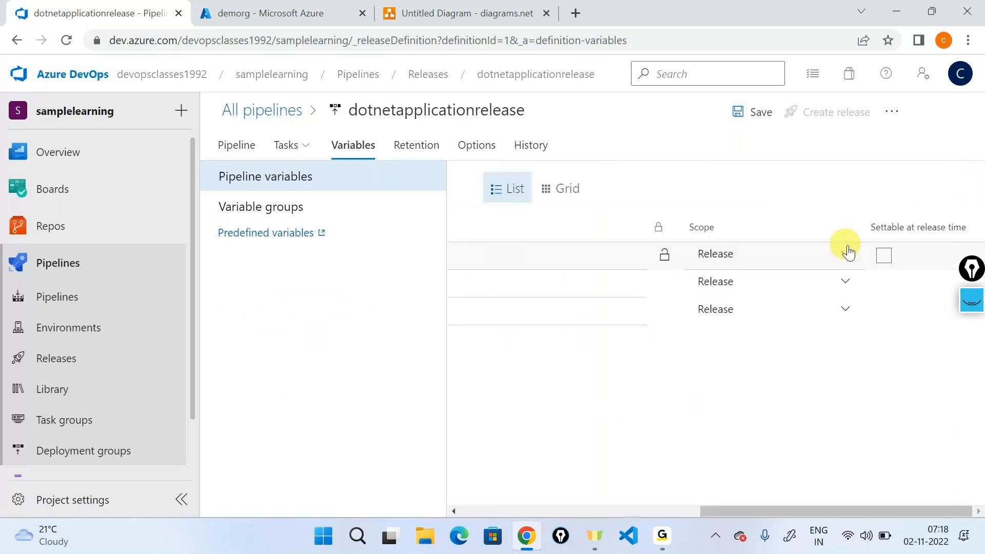
pyautogui.click(848, 253)
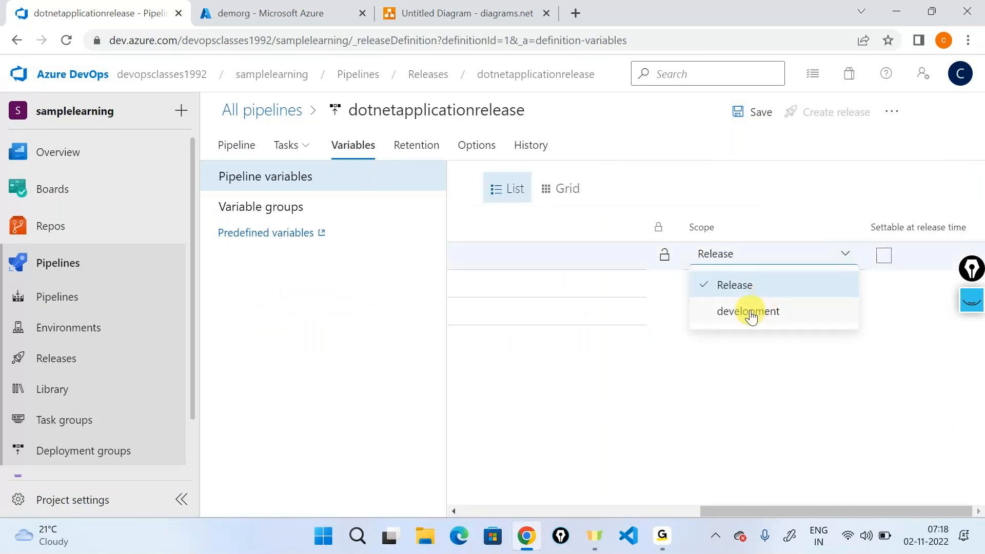
pyautogui.click(749, 314)
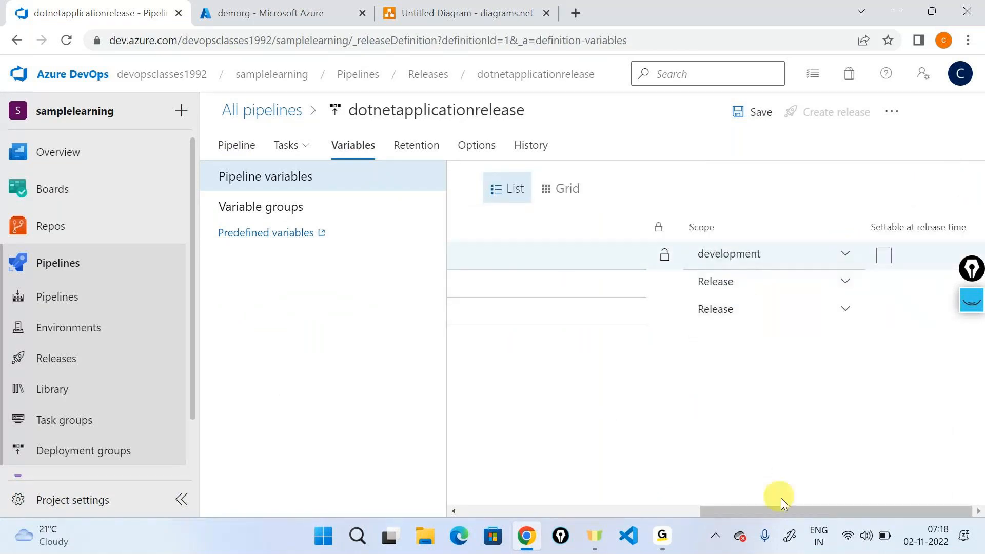
pyautogui.moveTo(783, 510); pyautogui.dragTo(611, 499)
pyautogui.click(782, 255)
pyautogui.write('dev-rg')
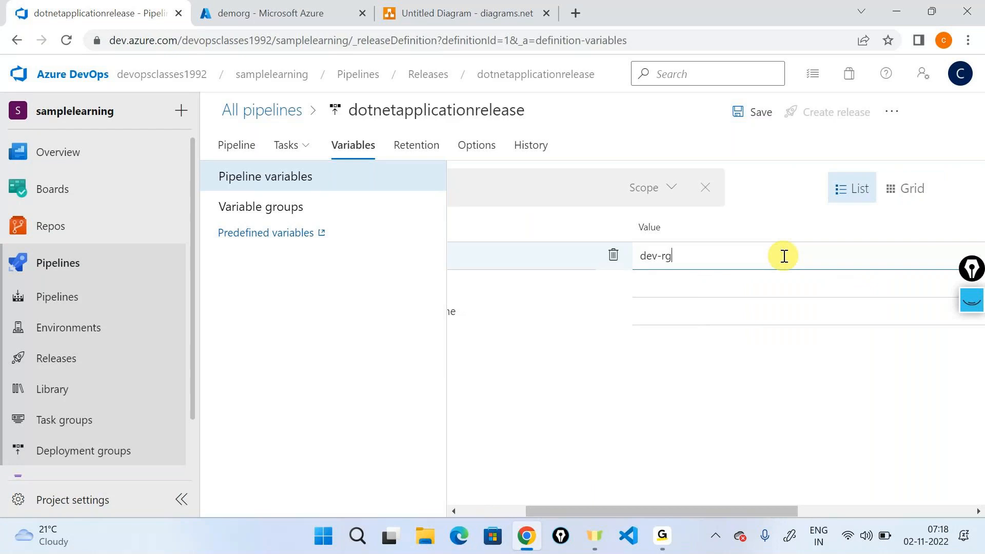
# Step: Scope the appservicename variable to development and set its value to devappservxuz000use2
pyautogui.moveTo(731, 514); pyautogui.dragTo(655, 515)
pyautogui.click(554, 285)
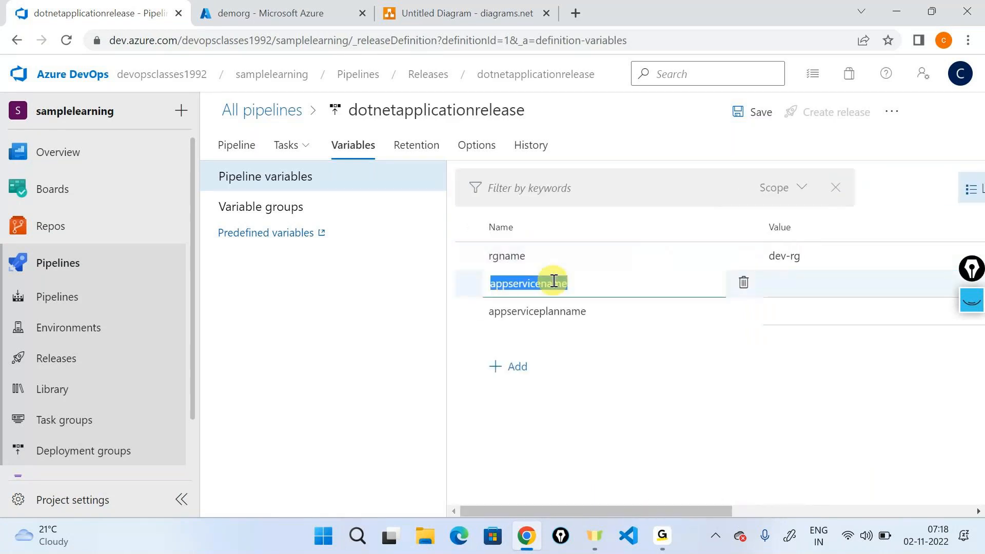
pyautogui.moveTo(656, 510); pyautogui.dragTo(870, 511)
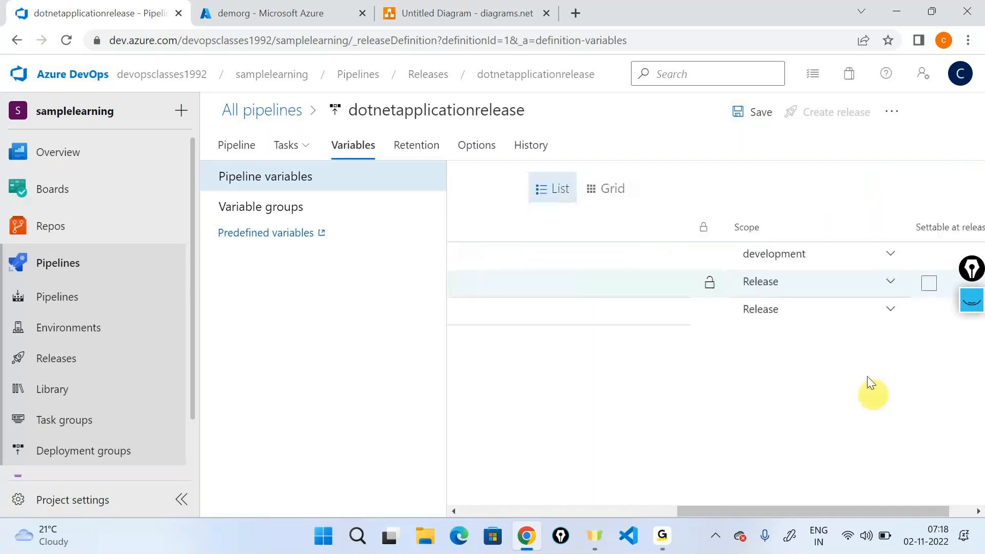
pyautogui.click(836, 284)
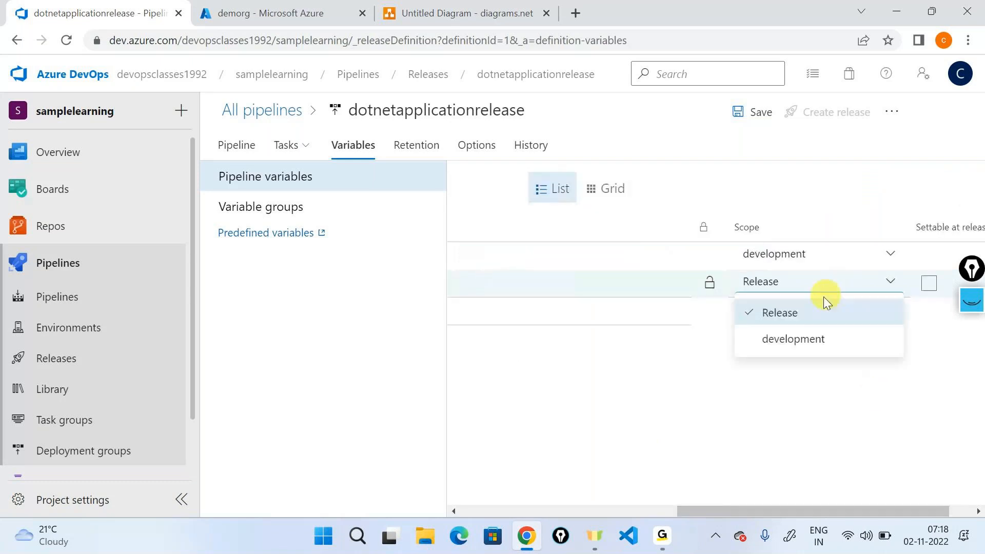
pyautogui.click(794, 339)
pyautogui.moveTo(746, 511); pyautogui.dragTo(569, 508)
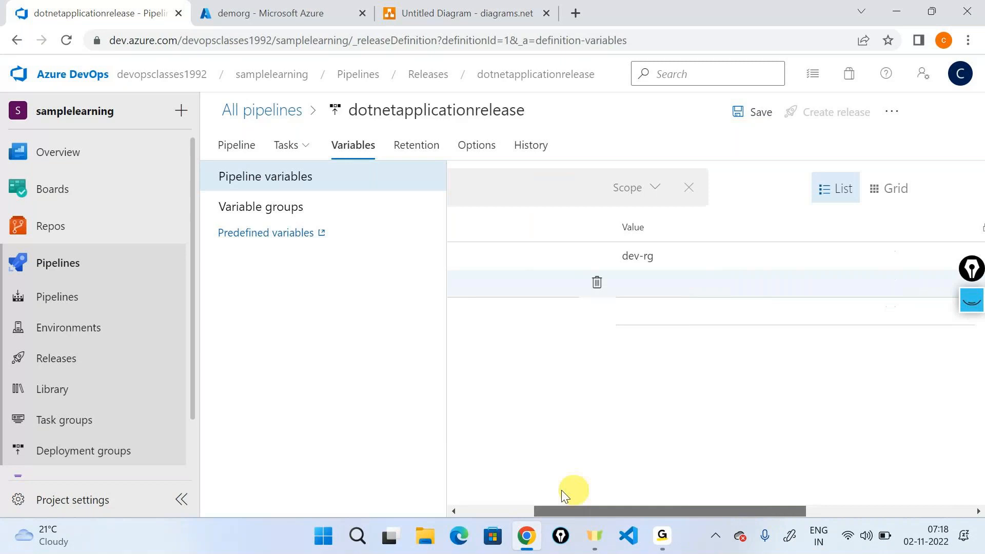
pyautogui.click(827, 285)
pyautogui.write('devappserv')
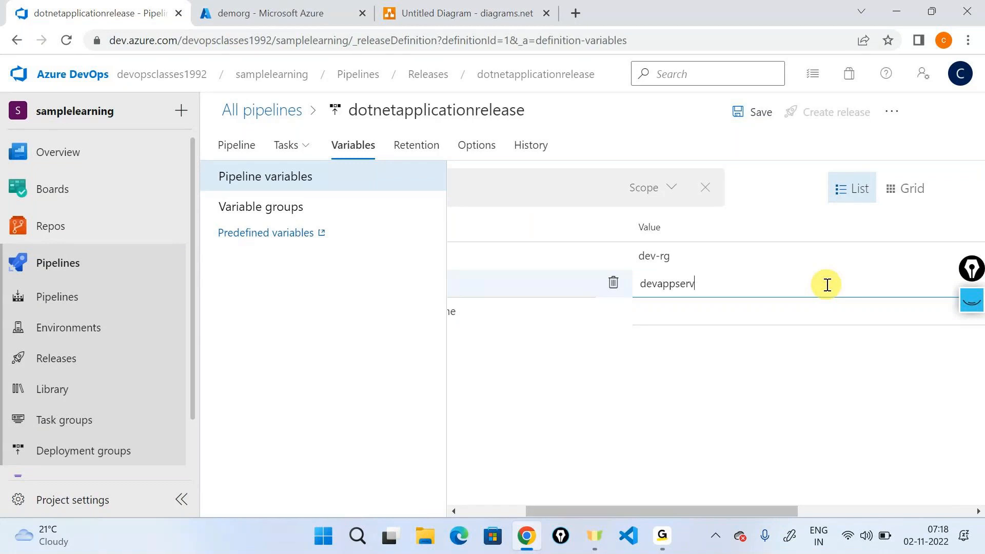
pyautogui.write('xuz000use2')
# Step: Scope the appserviceplanname variable to development and set its value to devplan01
pyautogui.moveTo(778, 511); pyautogui.dragTo(890, 533)
pyautogui.click(869, 310)
pyautogui.click(867, 366)
pyautogui.moveTo(809, 521); pyautogui.dragTo(608, 509)
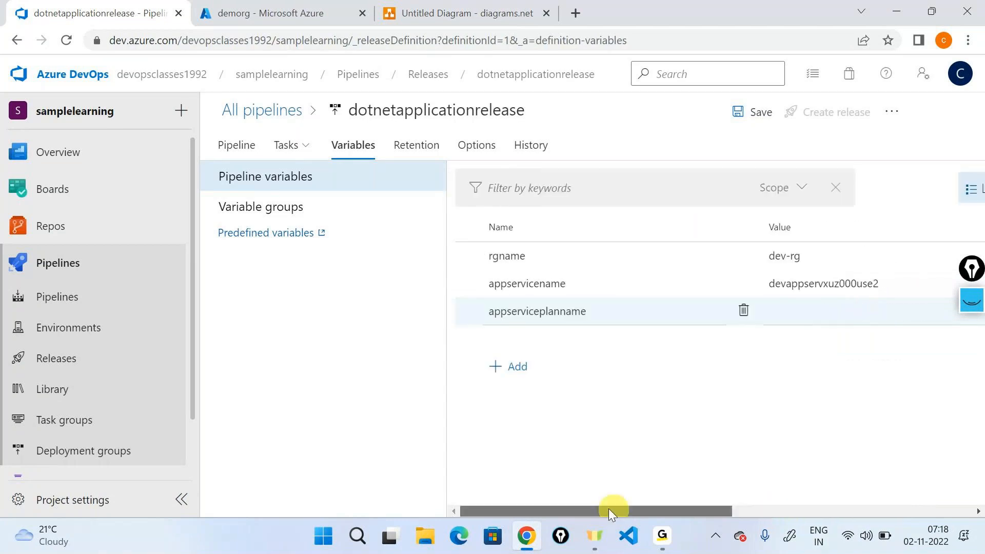
pyautogui.click(803, 315)
pyautogui.write('dev')
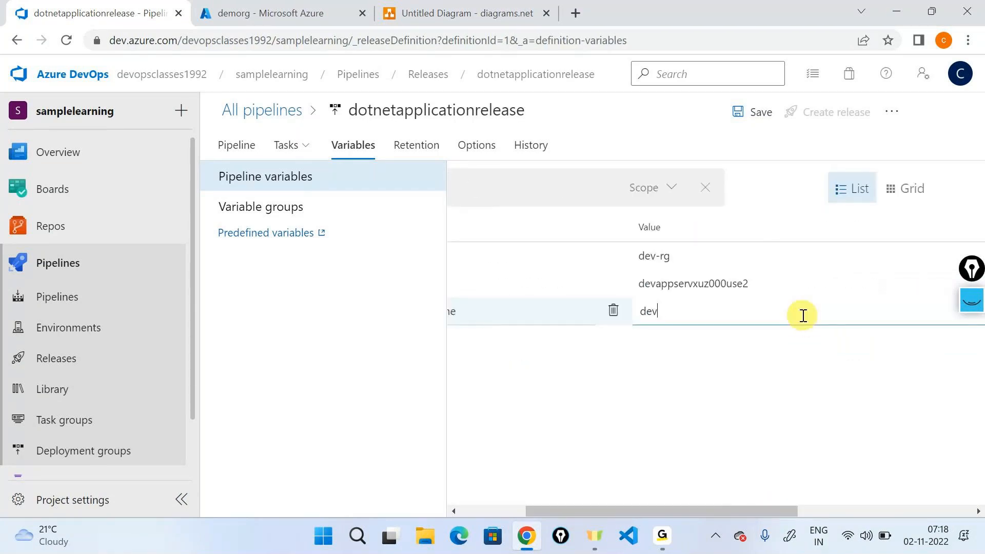
pyautogui.write('plan01')
pyautogui.moveTo(704, 508); pyautogui.dragTo(632, 521)
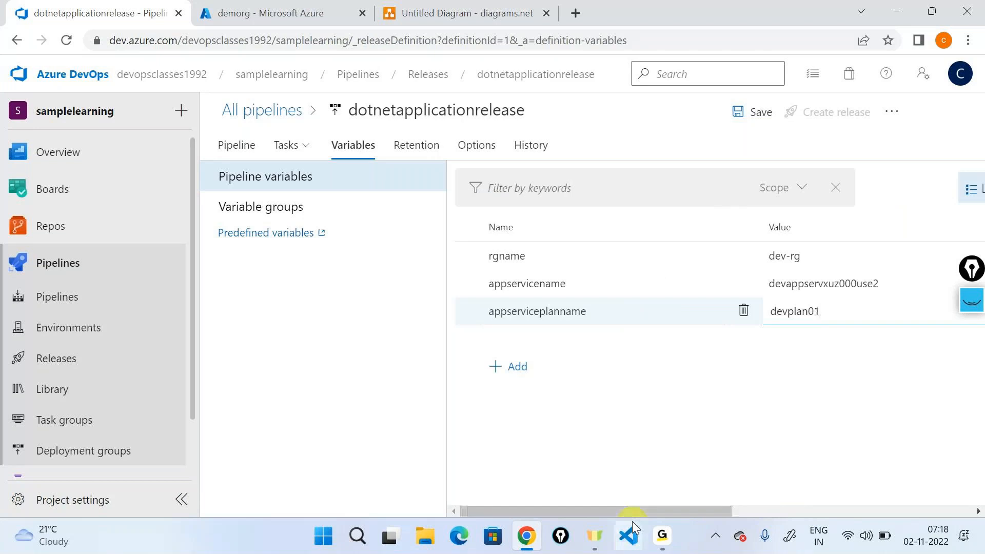
# Step: Copy the variable names rgname, appservicename and appserviceplanname one after another to the clipboard history
pyautogui.click(544, 256)
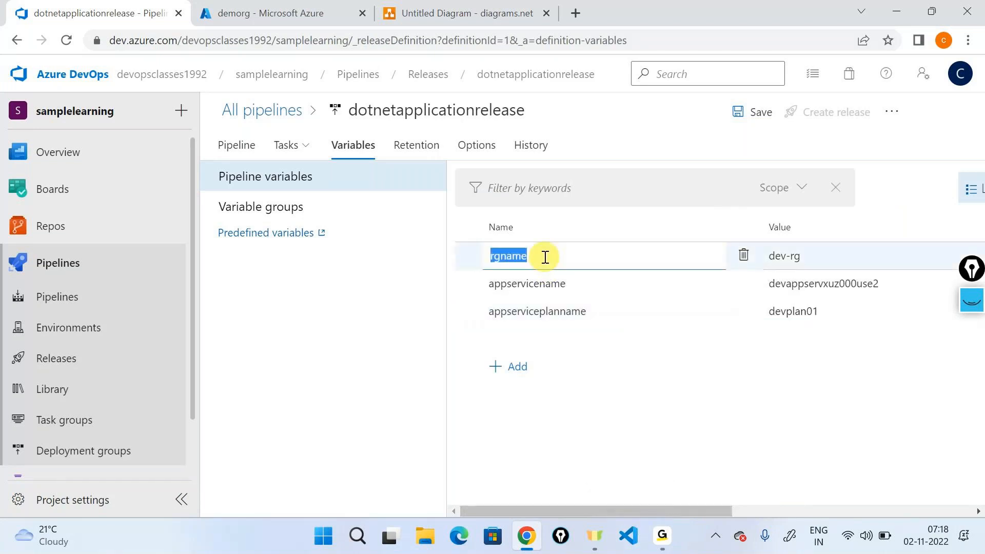
pyautogui.click(554, 285)
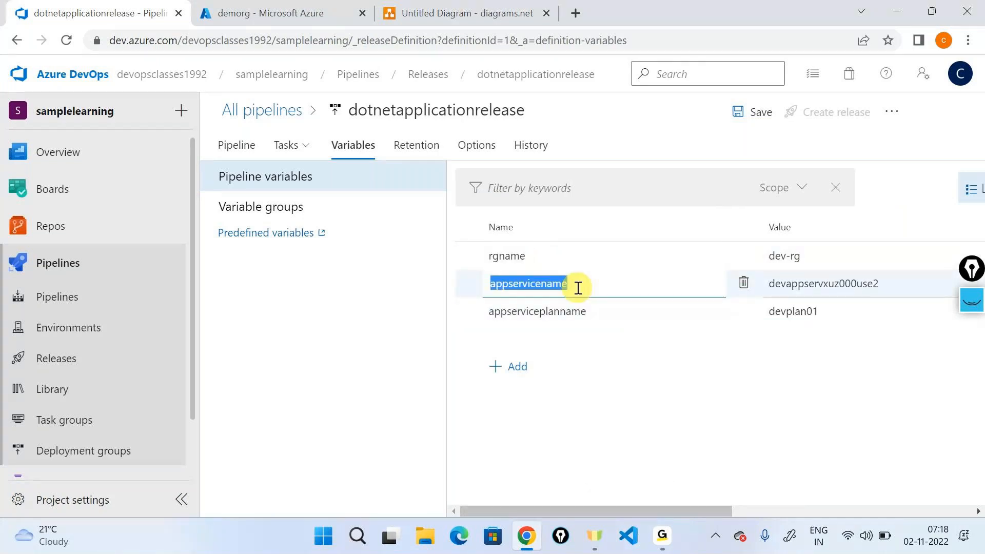
pyautogui.click(595, 319)
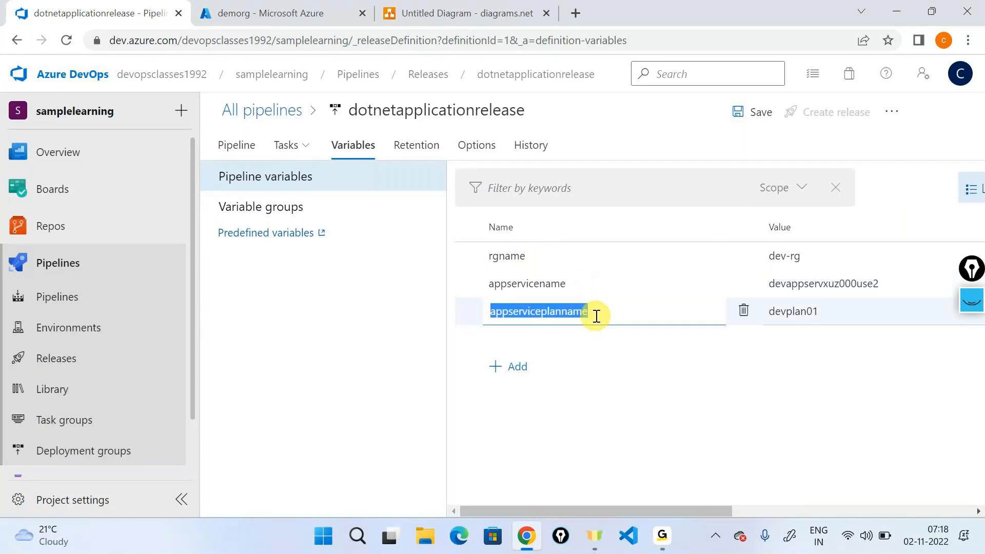
# Step: Set the resource group of the development stage's Create infrastructure task to $(rgname)
pyautogui.click(302, 147)
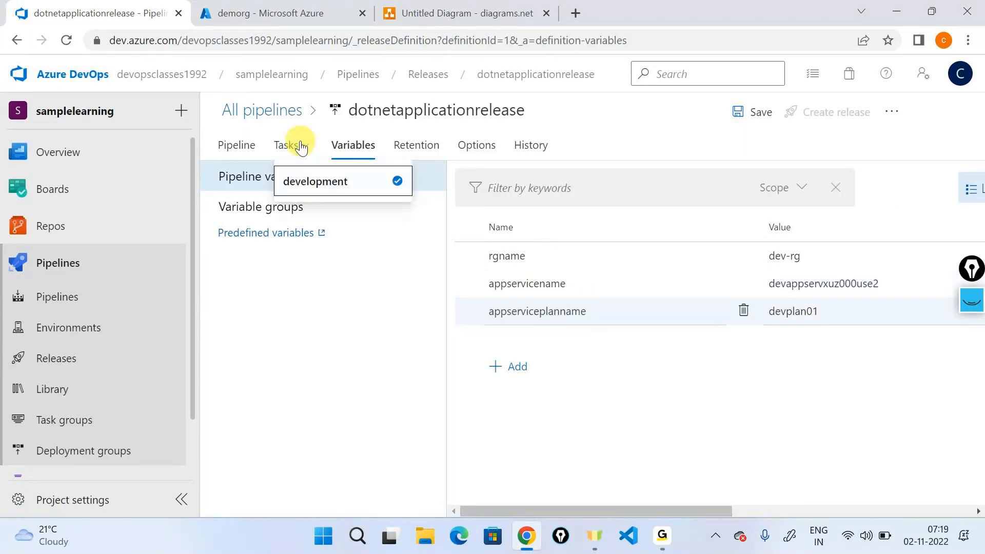
pyautogui.click(317, 180)
pyautogui.click(328, 277)
pyautogui.scroll(-3, 707, 366)
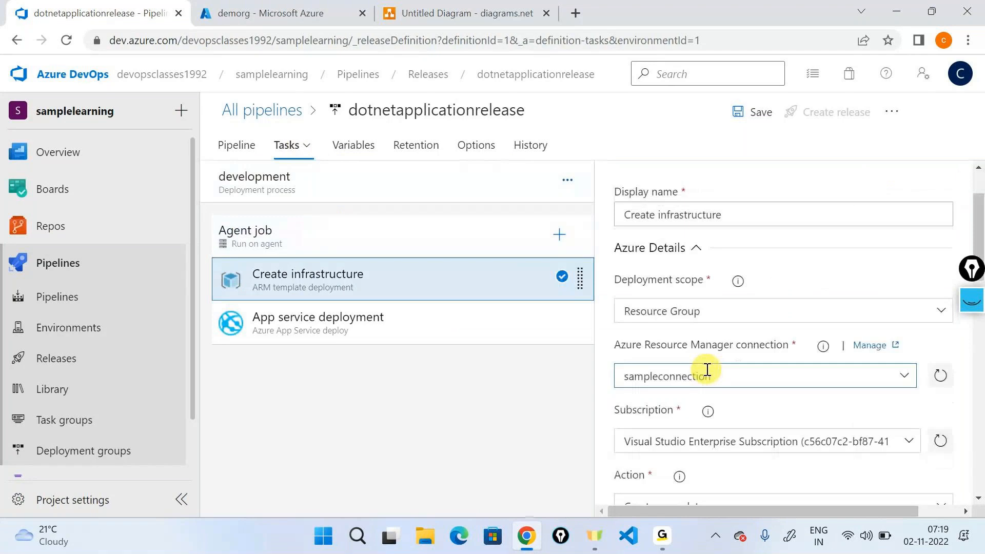
pyautogui.scroll(-3, 707, 375)
pyautogui.moveTo(687, 354); pyautogui.dragTo(610, 359)
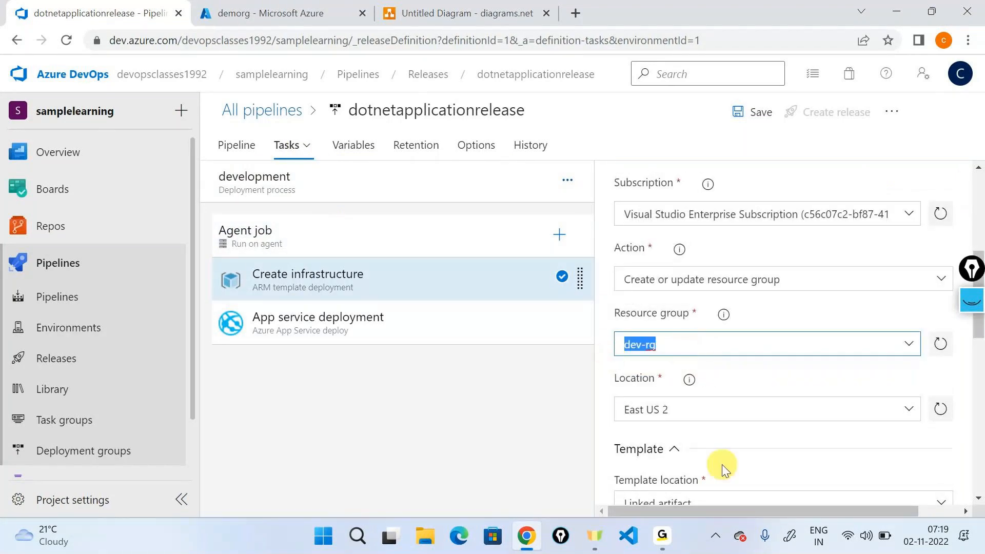
pyautogui.press('BackSpace')
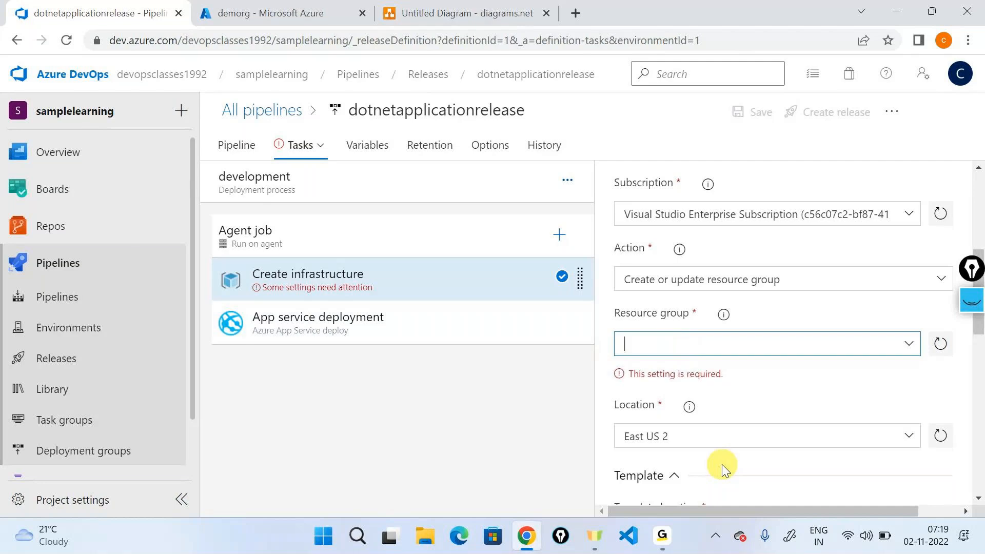
pyautogui.write('$')
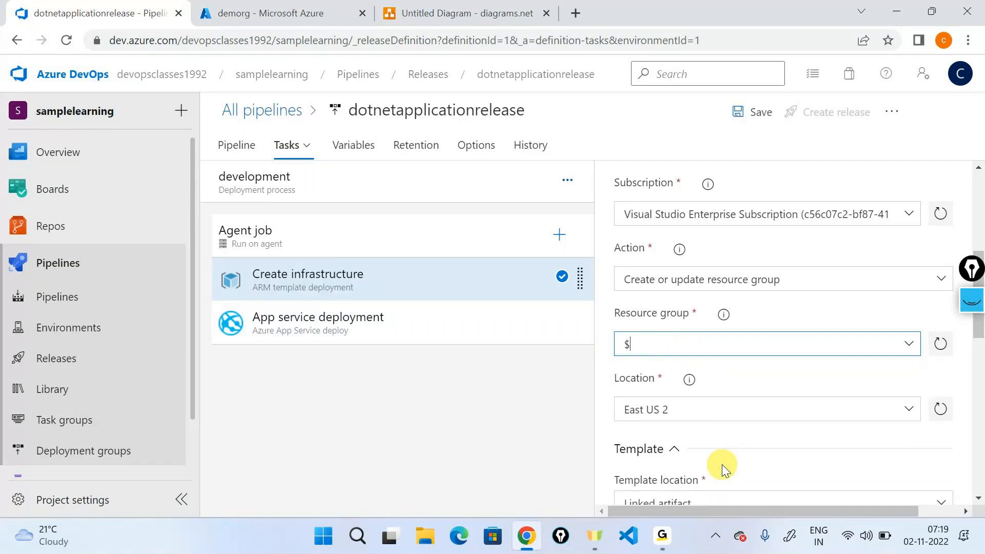
pyautogui.write('(')
pyautogui.press('super+v')
pyautogui.click(682, 290)
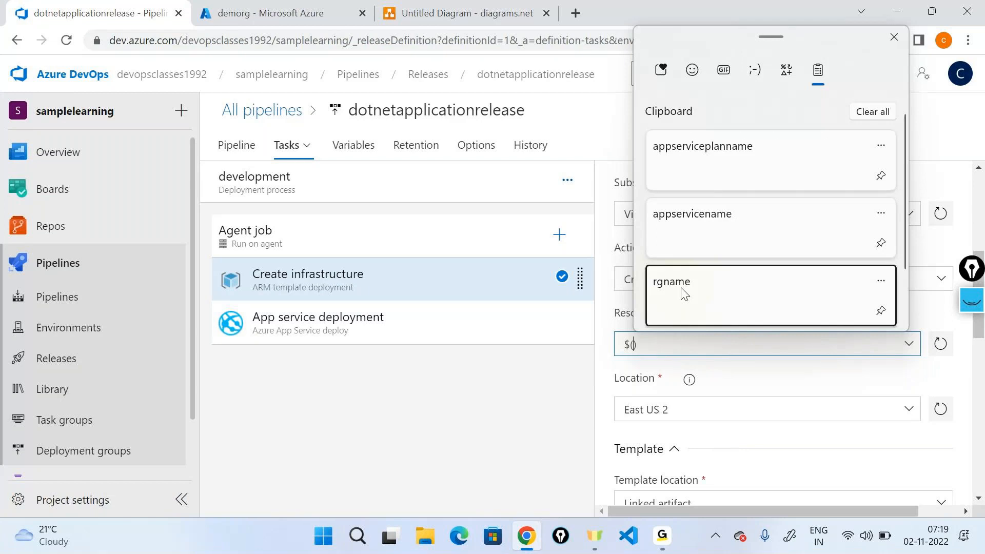
pyautogui.click(684, 292)
pyautogui.write(')')
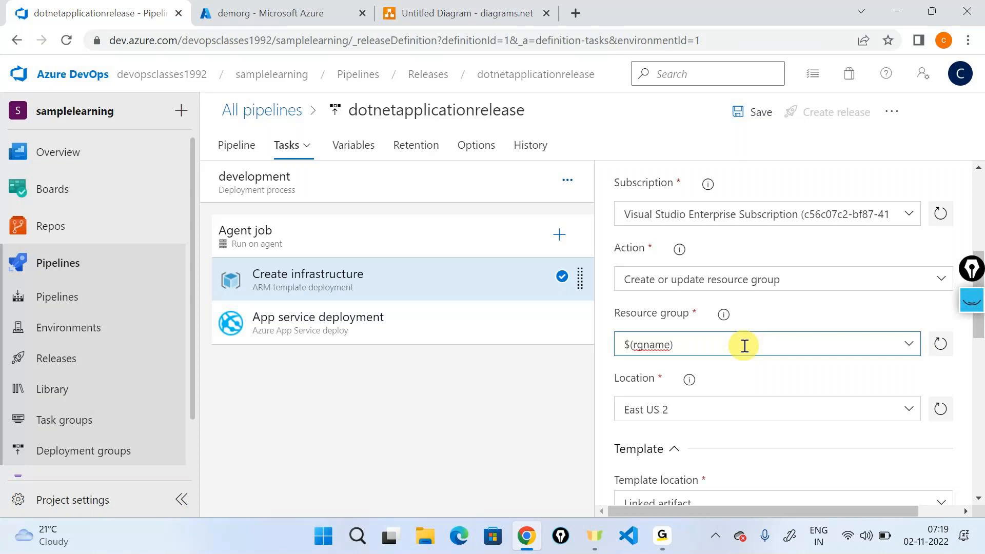
# Step: In the Create infrastructure task's override template parameters, set appserviceplanname to "$(appserviceplanname)"
pyautogui.scroll(-5, 744, 345)
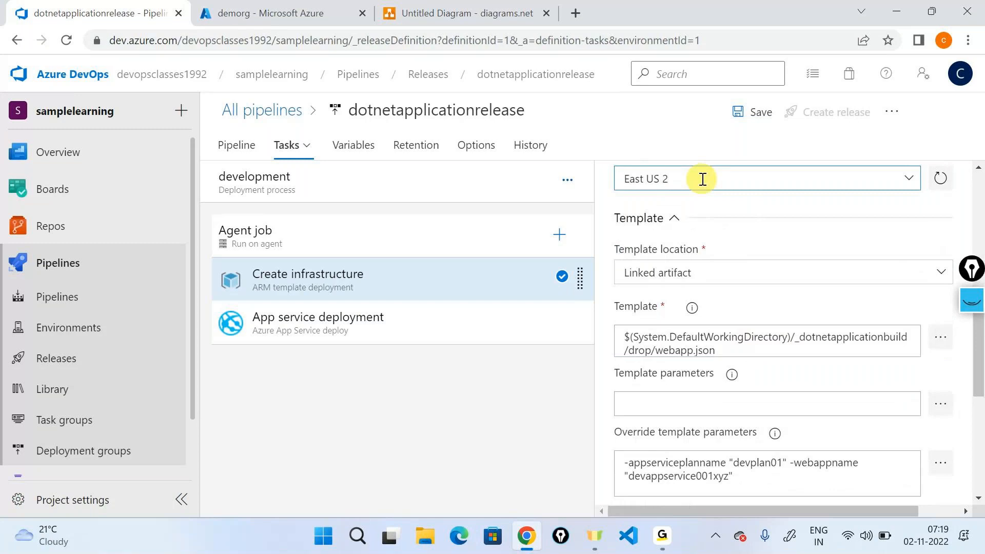
pyautogui.scroll(-3, 702, 179)
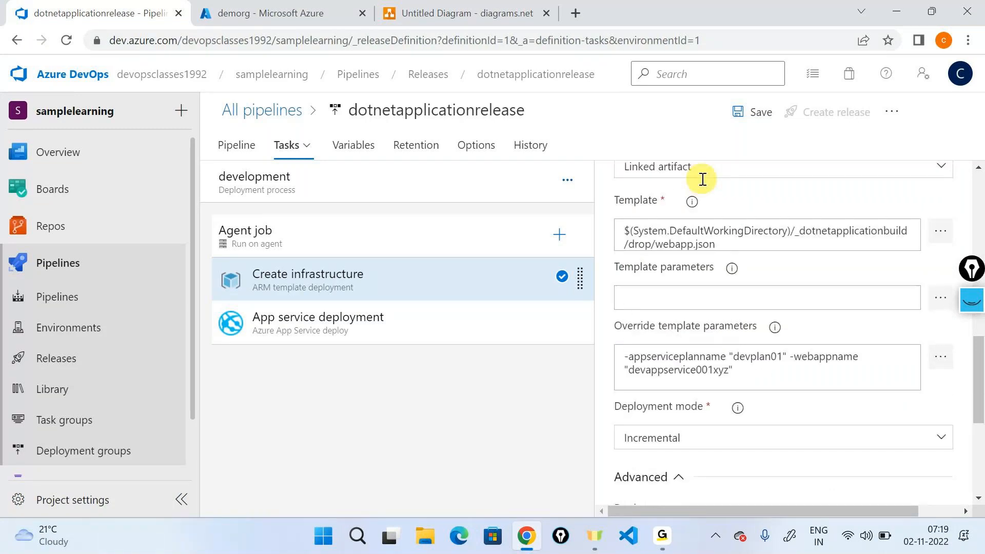
pyautogui.click(939, 310)
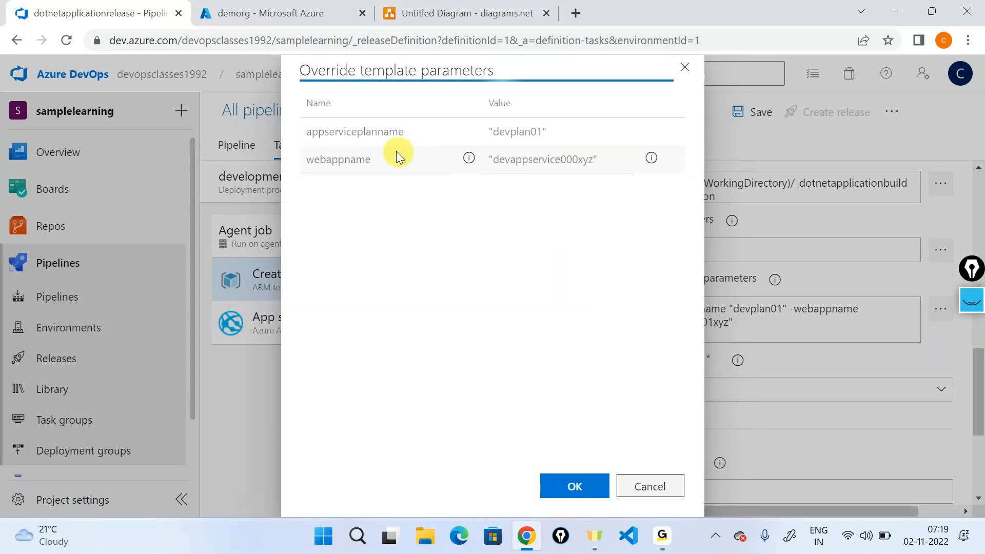
pyautogui.doubleClick(519, 132)
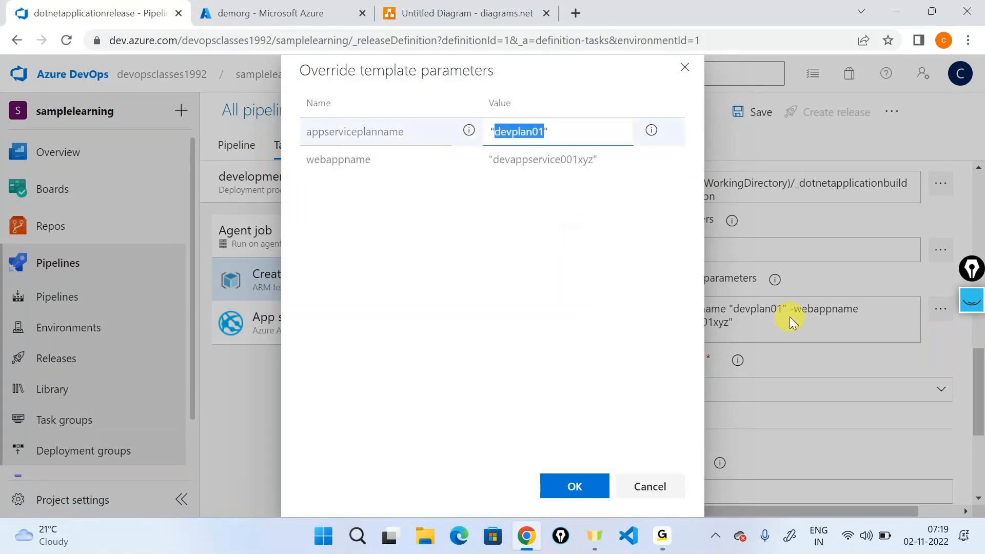
pyautogui.press('BackSpace')
pyautogui.write('$(')
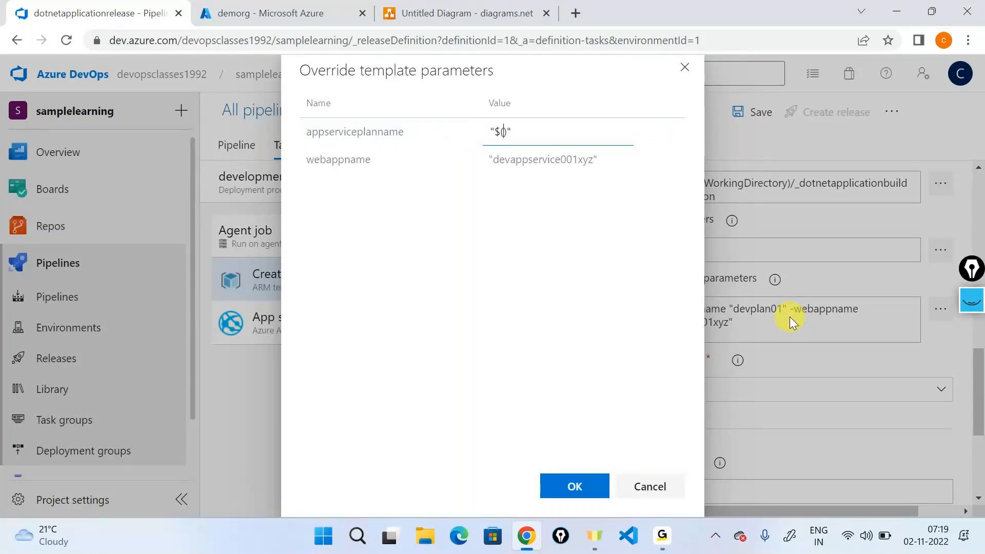
pyautogui.press('super+v')
pyautogui.click(576, 276)
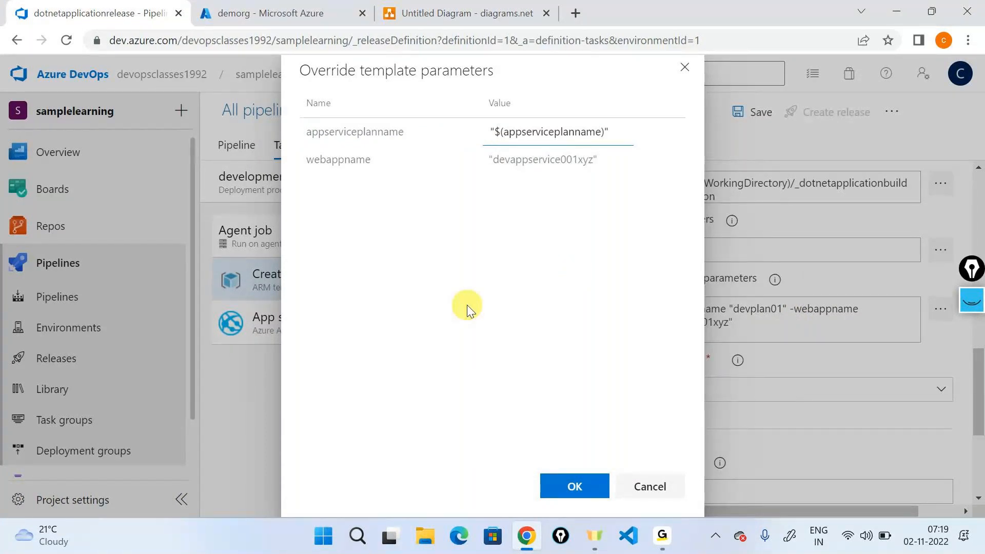
# Step: Set the webappname override parameter to "$(appservicename)" and apply the template parameter overrides
pyautogui.click(537, 164)
pyautogui.doubleClick(537, 162)
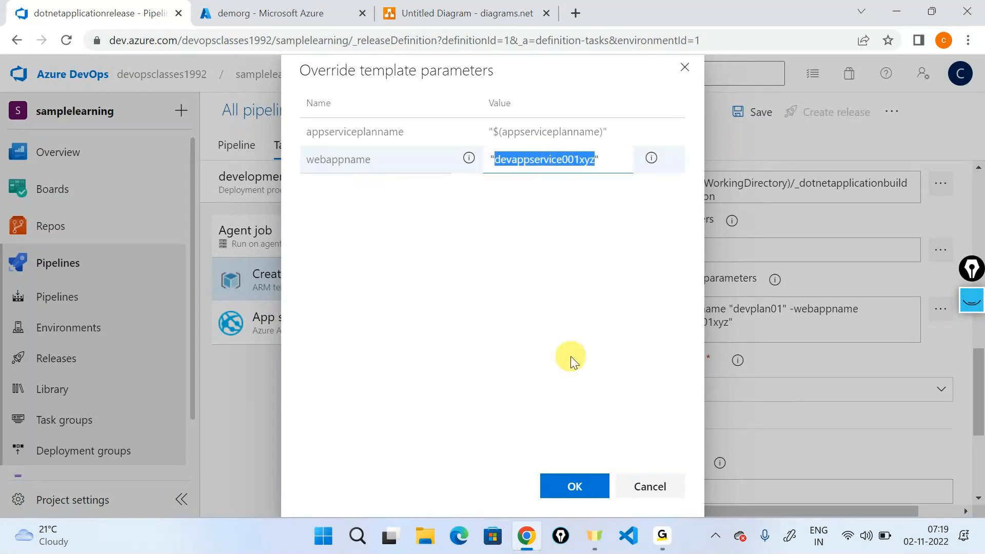
pyautogui.press('BackSpace')
pyautogui.write('$()')
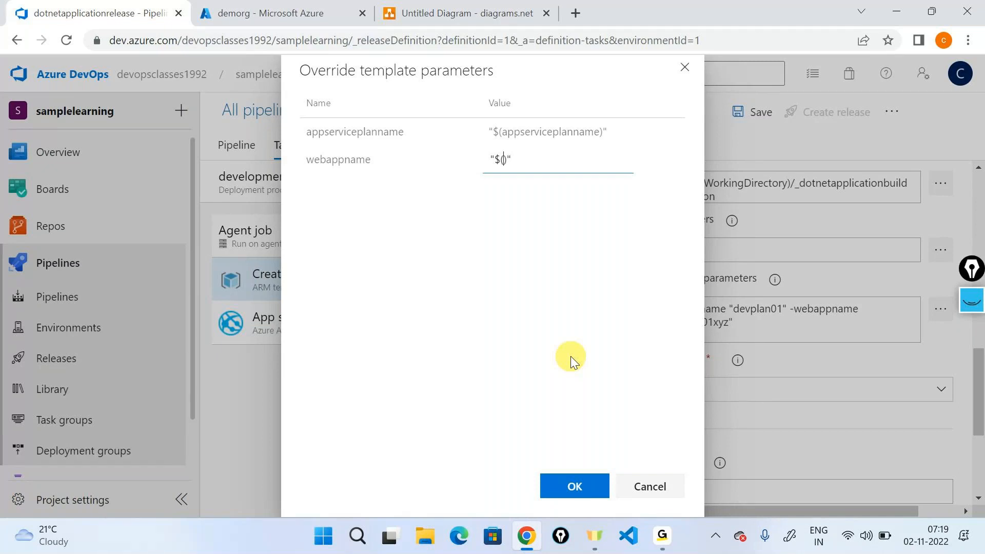
pyautogui.press('super+v')
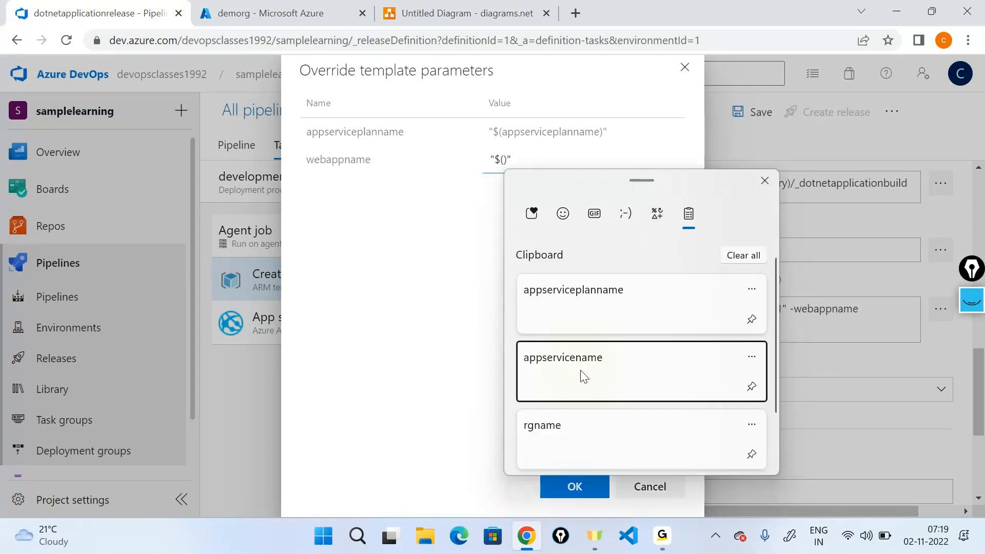
pyautogui.click(584, 377)
pyautogui.click(506, 294)
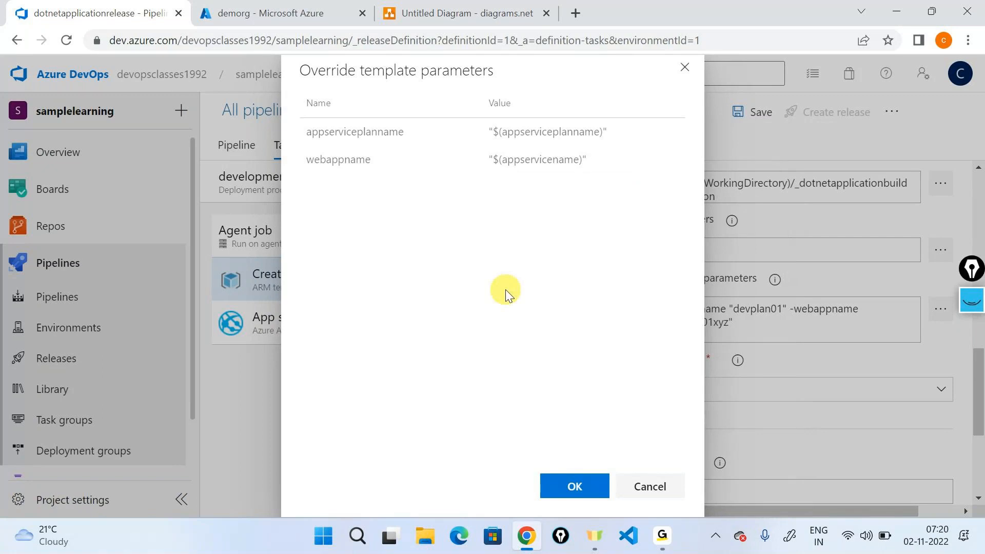
pyautogui.click(573, 482)
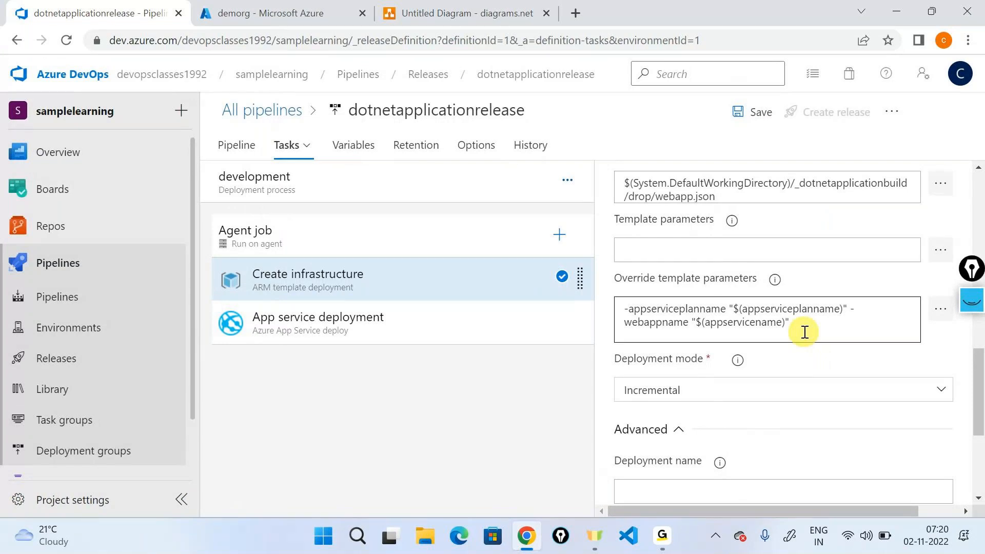
# Step: Set the App Service name of the App service deployment task to $(appservicename)
pyautogui.doubleClick(755, 323)
pyautogui.press('super+c')
pyautogui.click(287, 340)
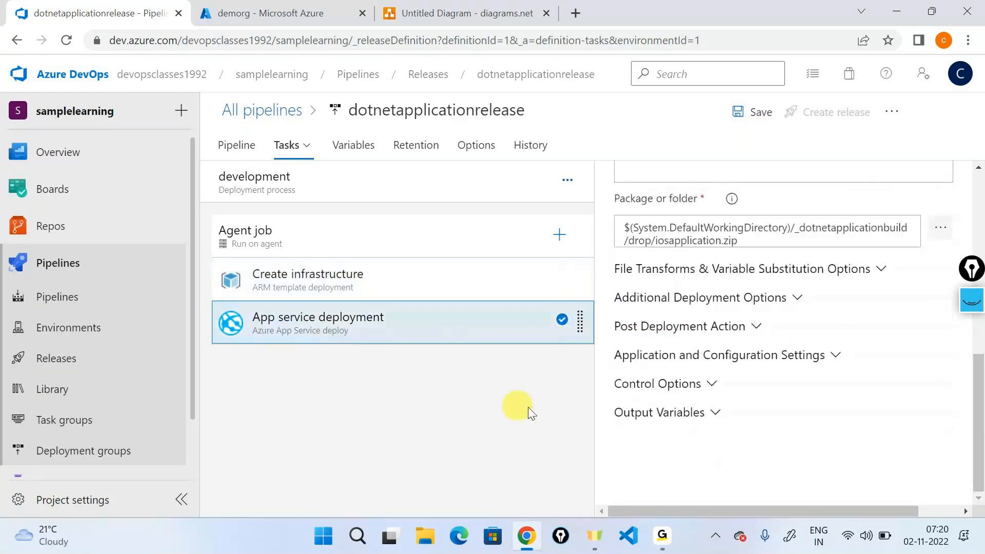
pyautogui.scroll(6, 699, 356)
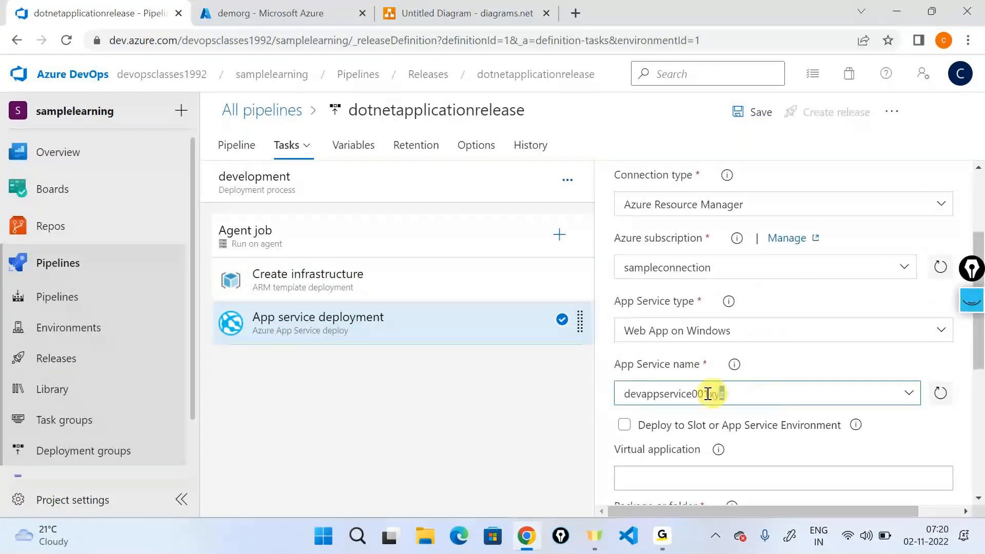
pyautogui.doubleClick(708, 392)
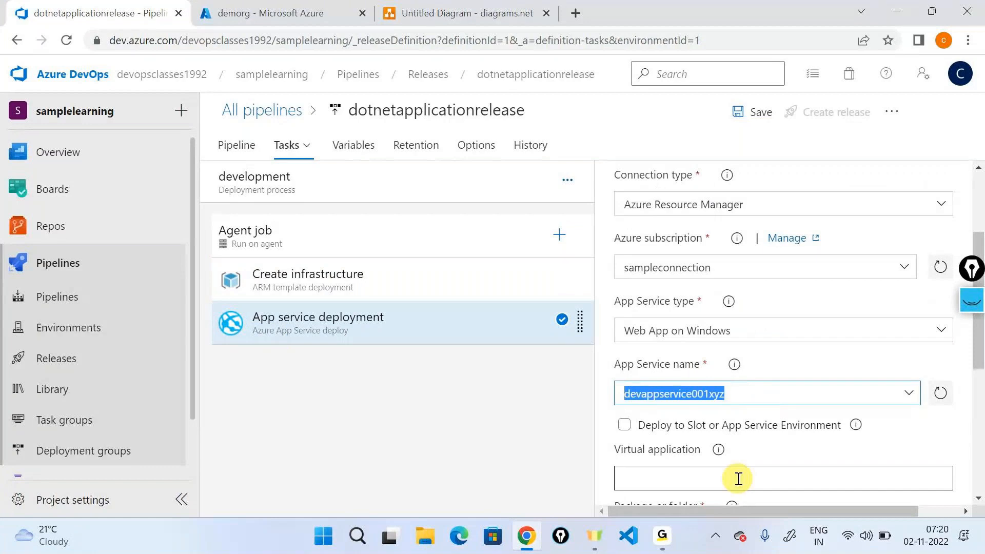
pyautogui.write('$()')
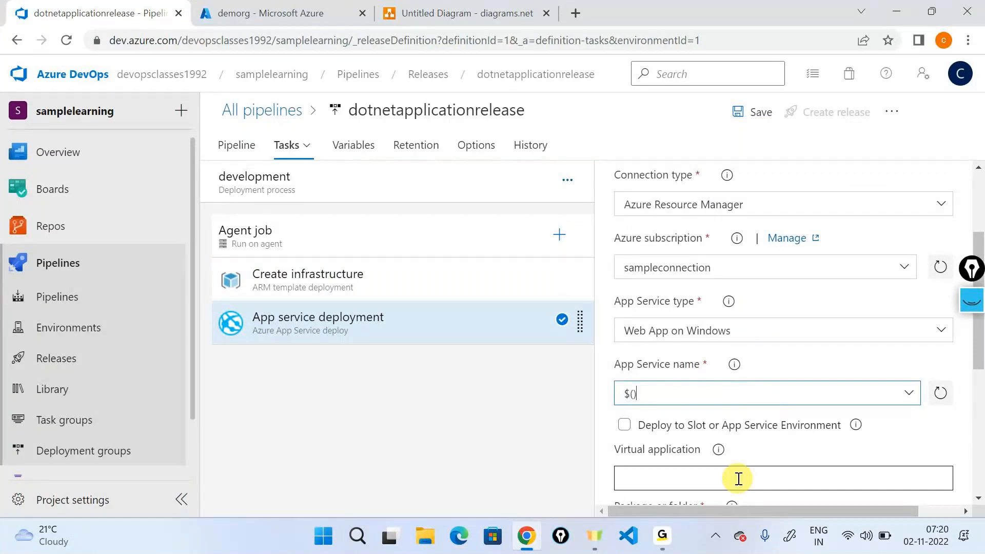
pyautogui.press('super+v')
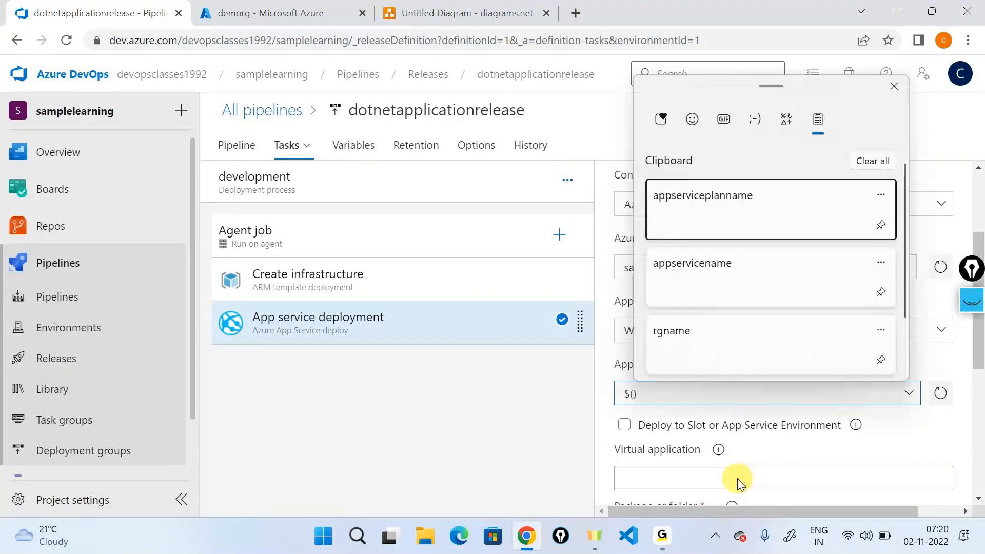
pyautogui.click(698, 287)
pyautogui.click(482, 476)
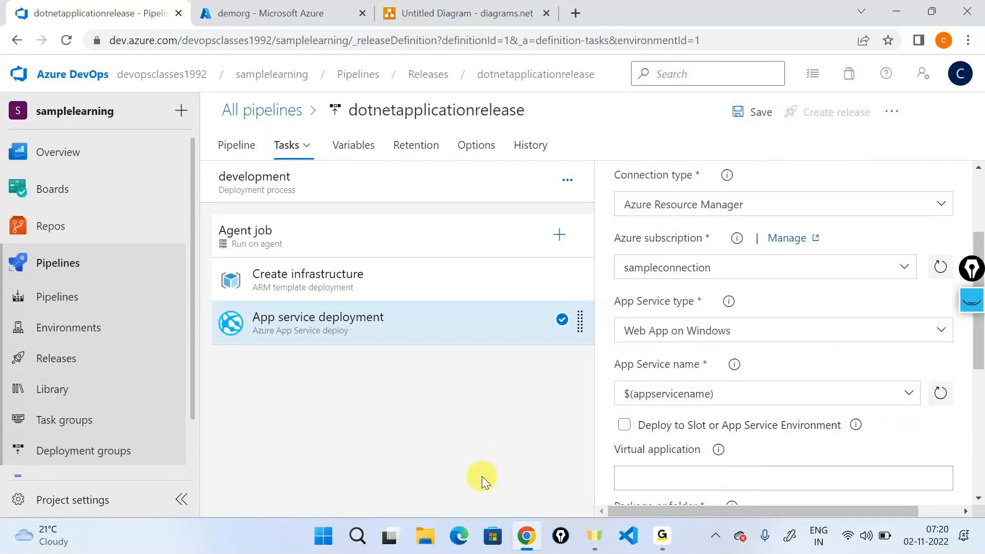
# Step: Clone the development stage of the release pipeline and name the copy qa
pyautogui.click(357, 149)
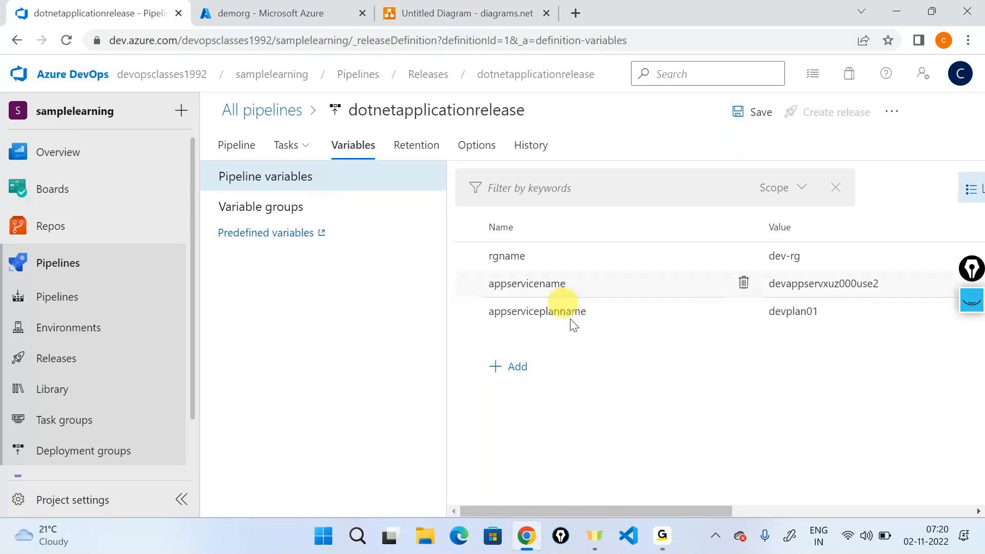
pyautogui.click(253, 150)
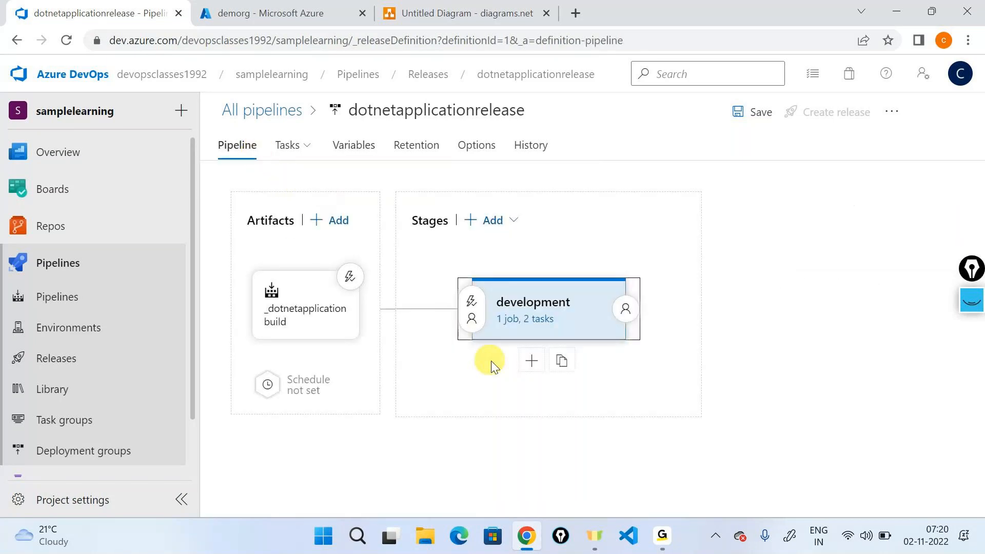
pyautogui.click(526, 320)
pyautogui.click(234, 150)
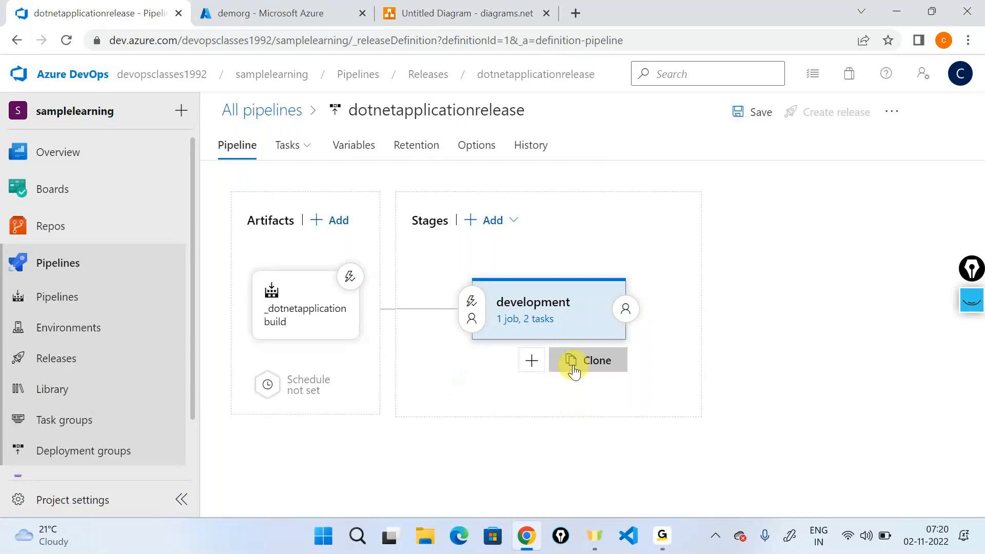
pyautogui.click(574, 362)
pyautogui.click(759, 306)
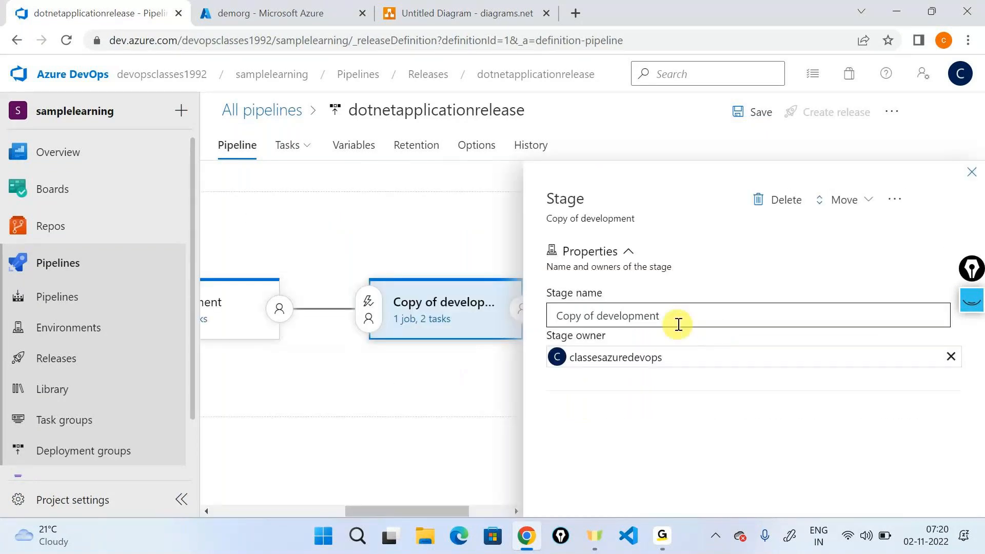
pyautogui.tripleClick(678, 324)
pyautogui.write('qa')
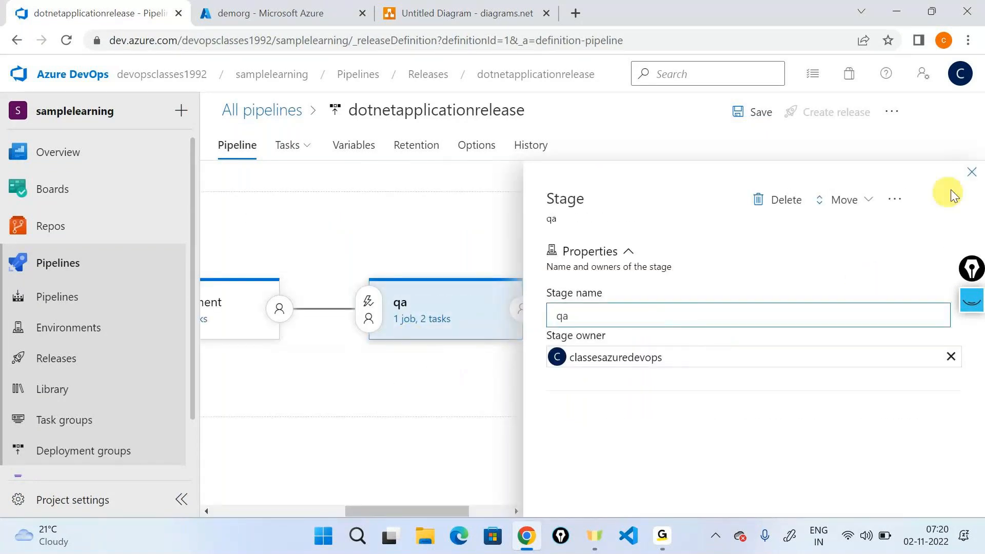
pyautogui.click(970, 174)
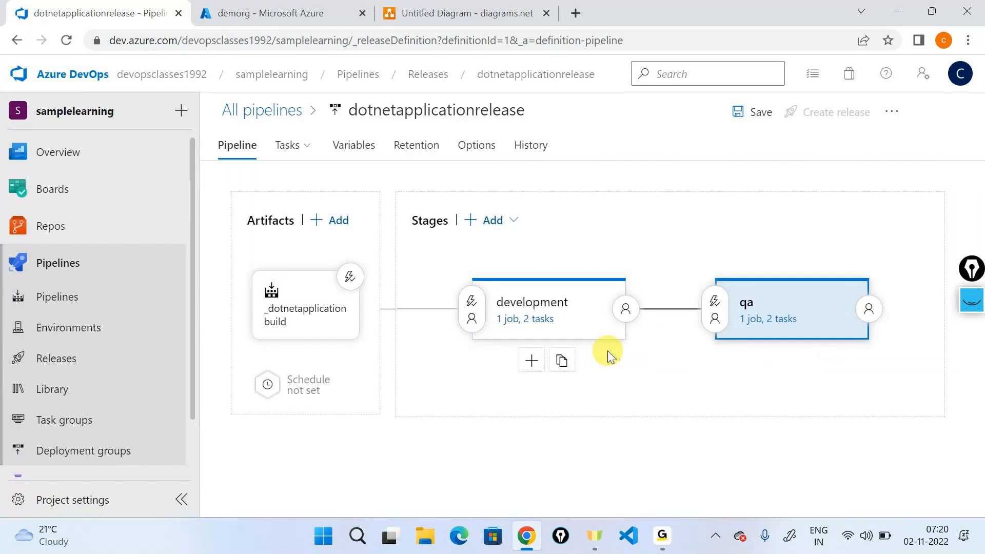
# Step: Open the pipeline variables and compare the original set with the copies created for the qa stage
pyautogui.click(359, 154)
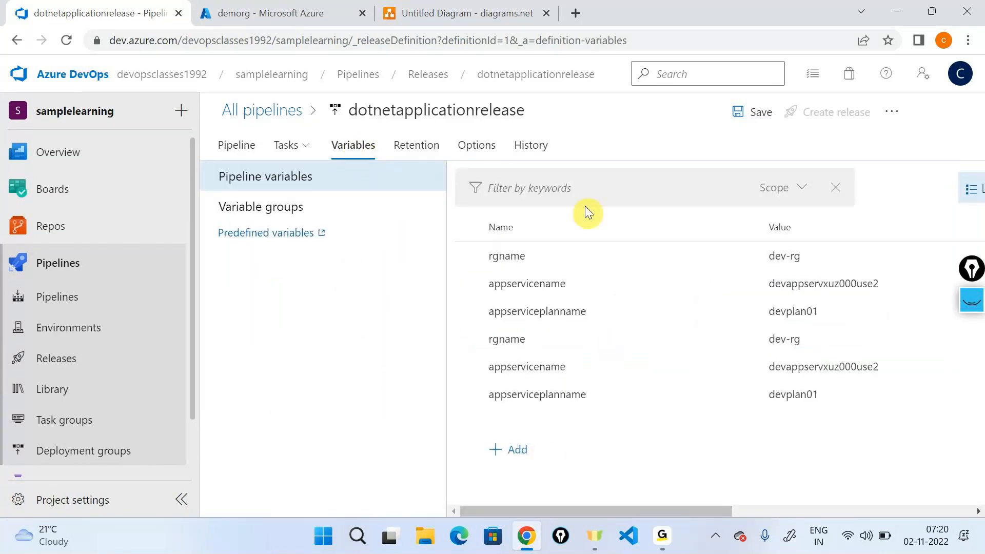
pyautogui.click(971, 301)
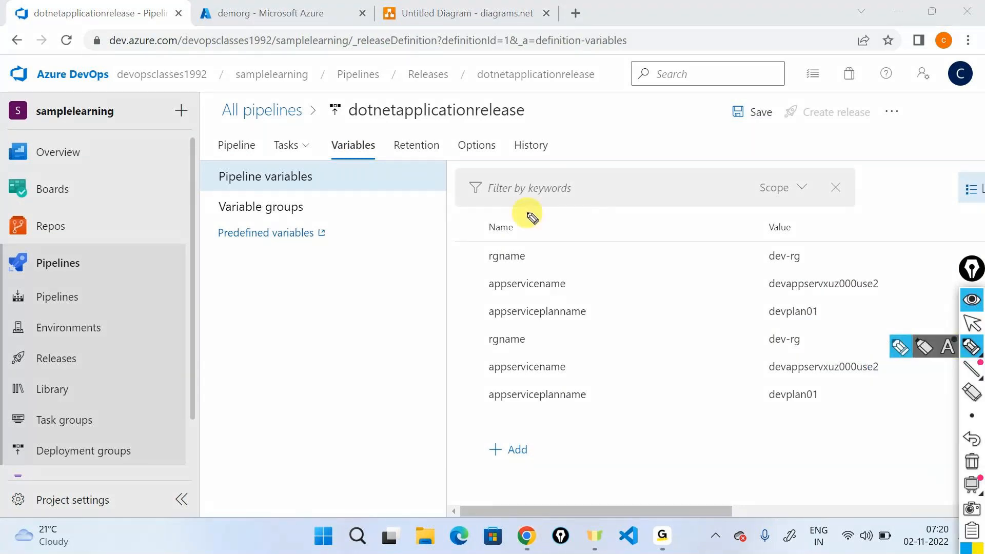
pyautogui.moveTo(471, 318); pyautogui.dragTo(618, 256)
pyautogui.moveTo(456, 257)
pyautogui.mouseDown()
pyautogui.moveTo(458, 319)
pyautogui.moveTo(603, 259)
pyautogui.moveTo(664, 210)
pyautogui.moveTo(749, 244)
pyautogui.moveTo(739, 242)
pyautogui.moveTo(754, 324)
pyautogui.mouseUp()
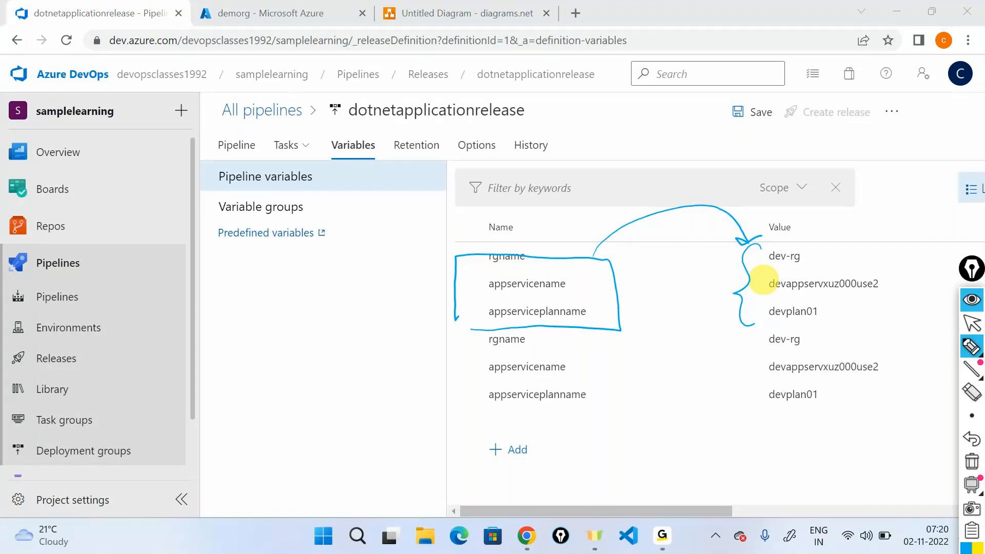
pyautogui.moveTo(508, 331)
pyautogui.mouseDown()
pyautogui.moveTo(461, 339)
pyautogui.moveTo(622, 417)
pyautogui.moveTo(596, 336)
pyautogui.mouseUp()
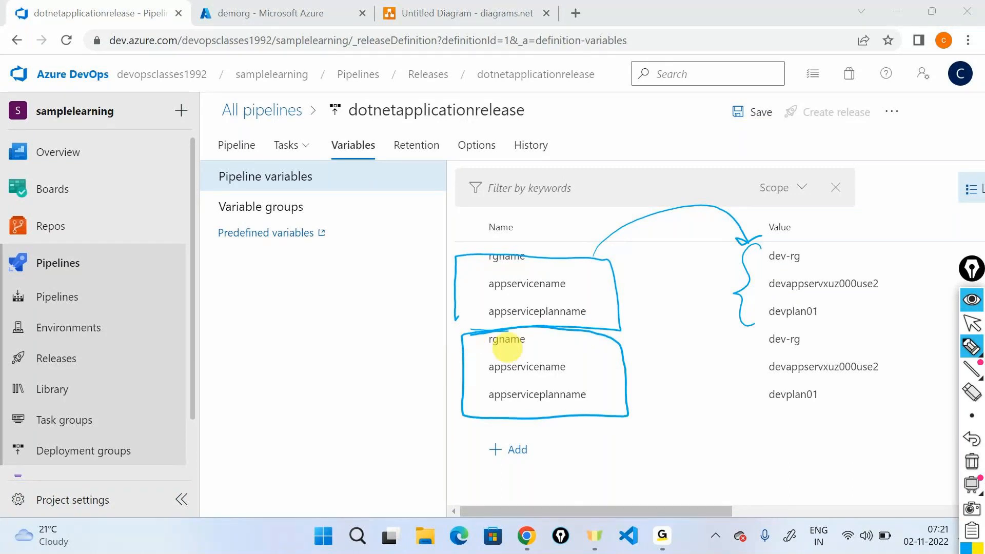
pyautogui.moveTo(980, 483)
pyautogui.click(971, 299)
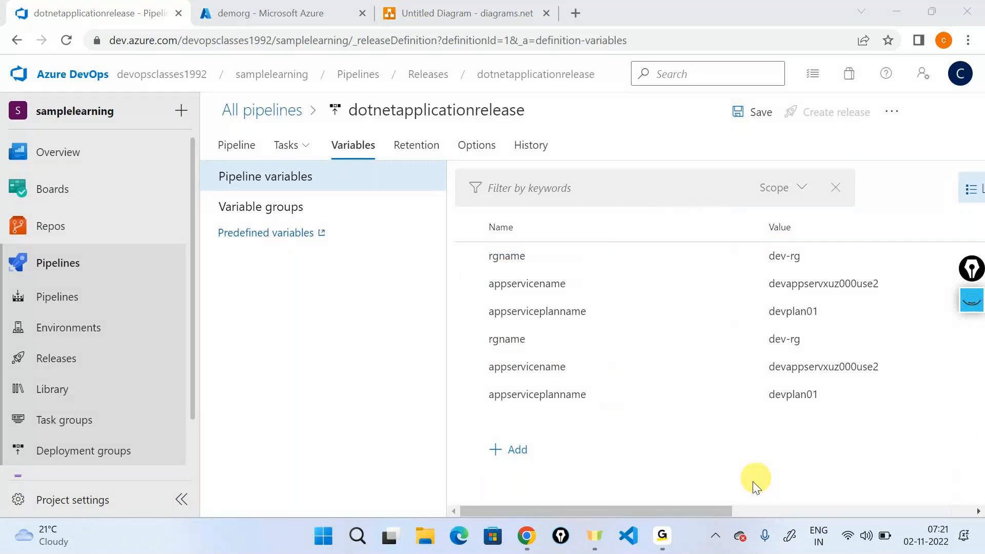
# Step: Set the qa-scoped variables rgname to qa-rg, appservicename to qaappservxuz000use2 and appserviceplanname to qaplan01
pyautogui.moveTo(718, 514); pyautogui.dragTo(897, 492)
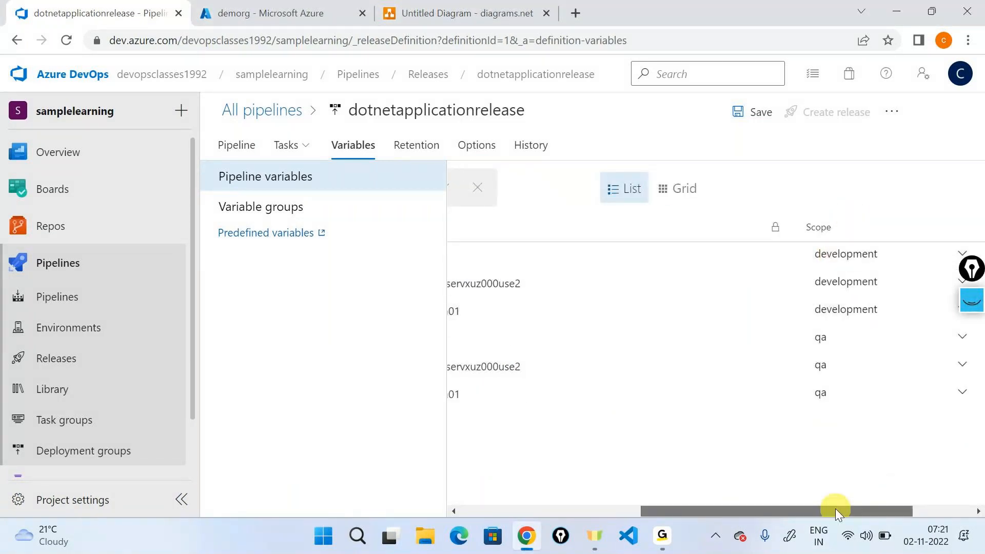
pyautogui.moveTo(835, 508); pyautogui.dragTo(721, 509)
pyautogui.click(657, 340)
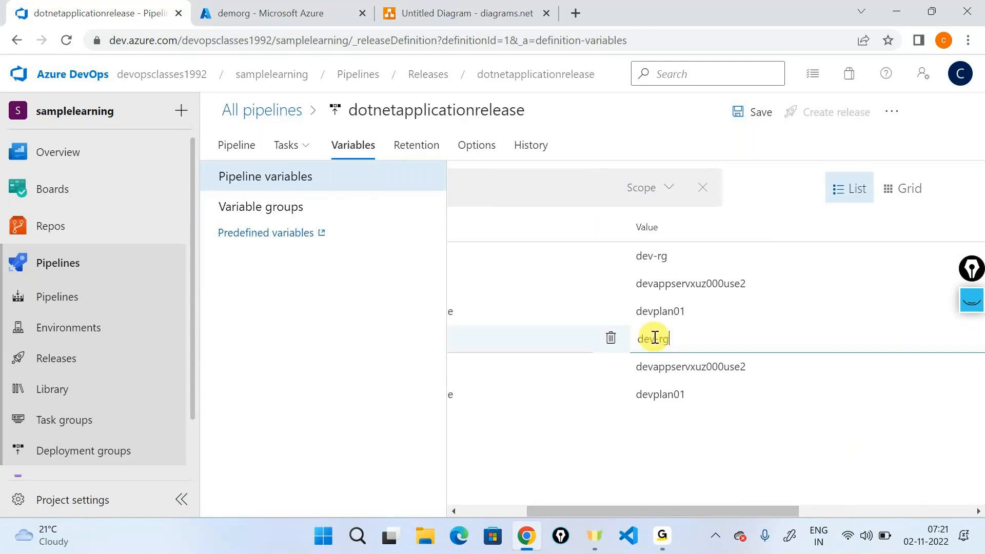
pyautogui.moveTo(650, 338); pyautogui.dragTo(637, 368)
pyautogui.write('qa')
pyautogui.click(660, 368)
pyautogui.write('qa')
pyautogui.click(660, 395)
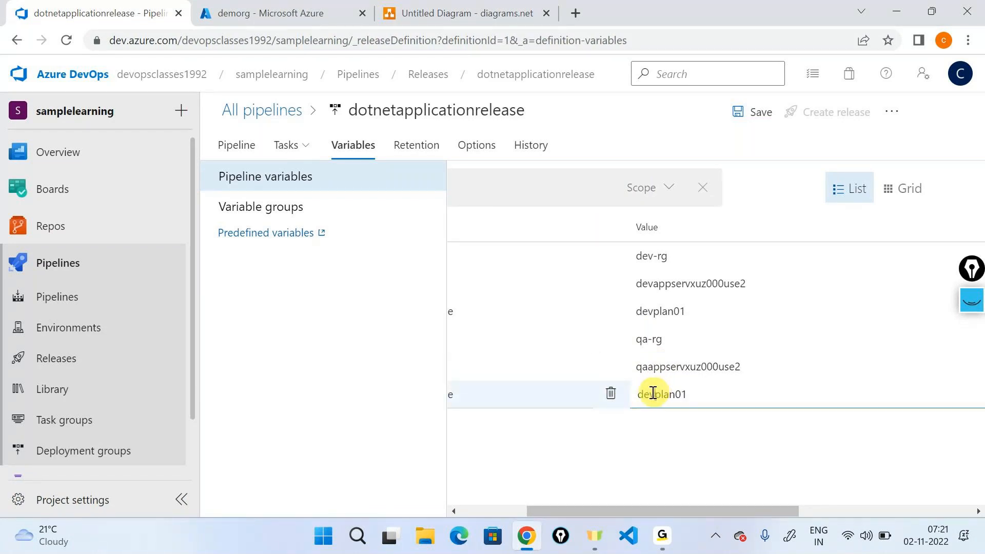
pyautogui.moveTo(653, 393); pyautogui.dragTo(637, 393)
pyautogui.write('qa')
pyautogui.click(758, 462)
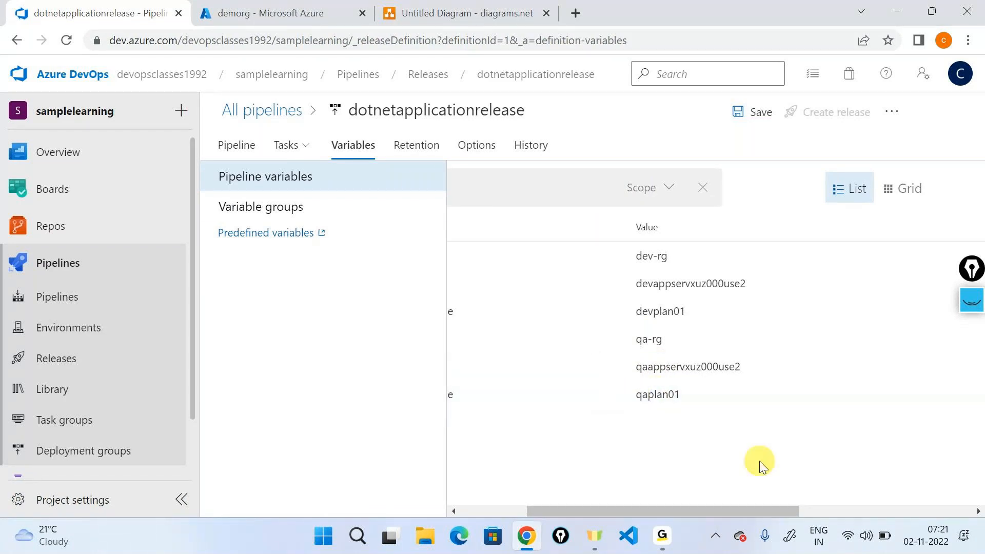
# Step: Review the qa stage's Create infrastructure task, including its override template parameters, and check them against the pipeline variables
pyautogui.click(252, 148)
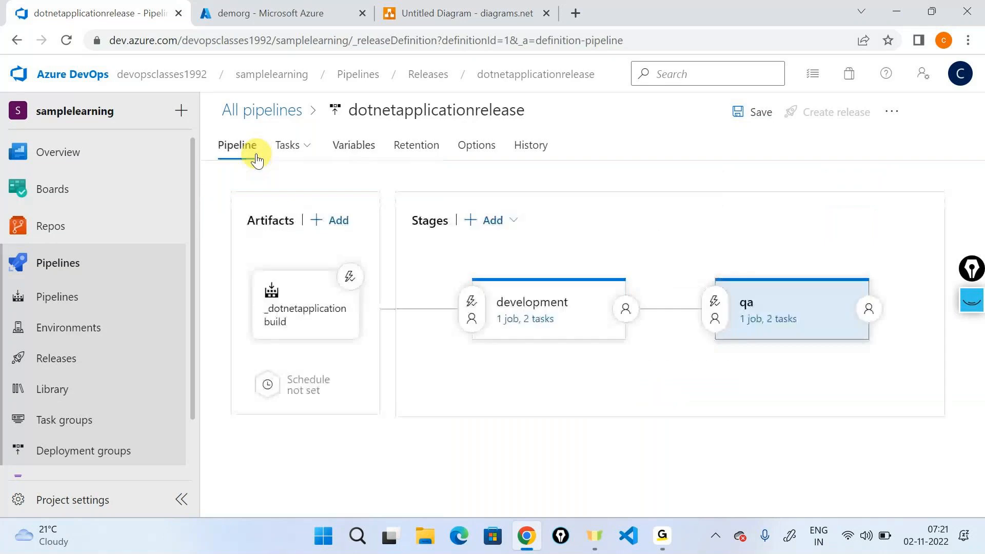
pyautogui.click(756, 317)
pyautogui.click(408, 264)
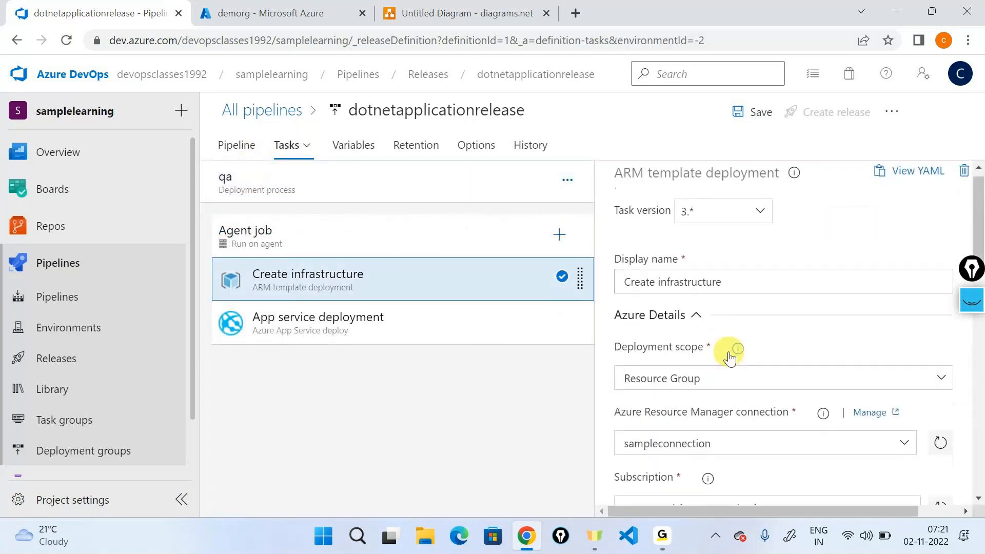
pyautogui.scroll(-4, 728, 354)
pyautogui.scroll(-5, 728, 354)
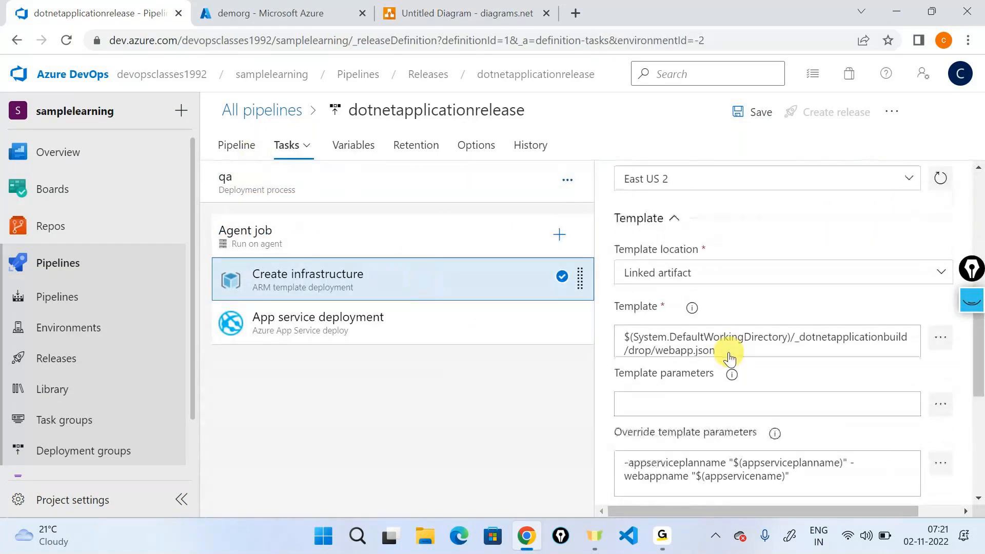
pyautogui.scroll(-3, 729, 354)
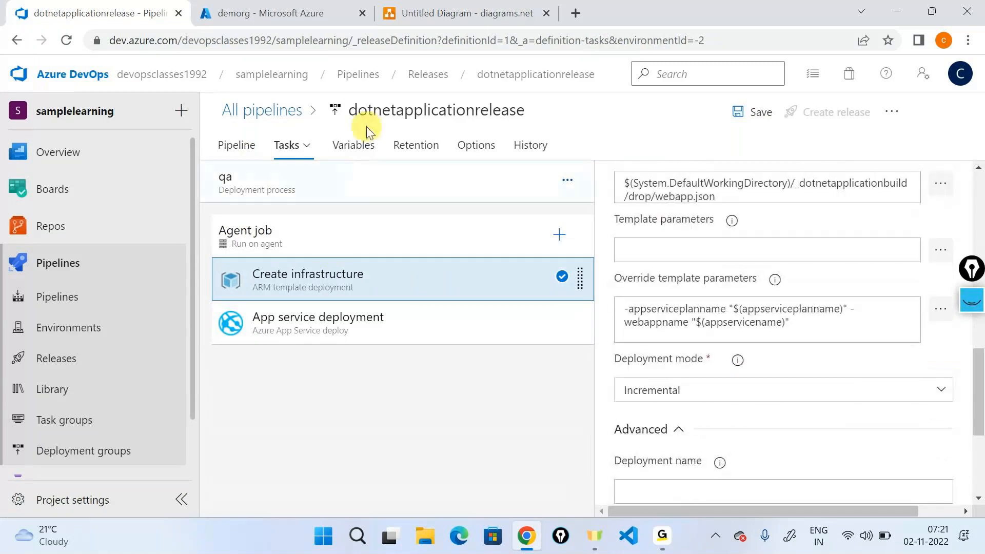
pyautogui.click(357, 141)
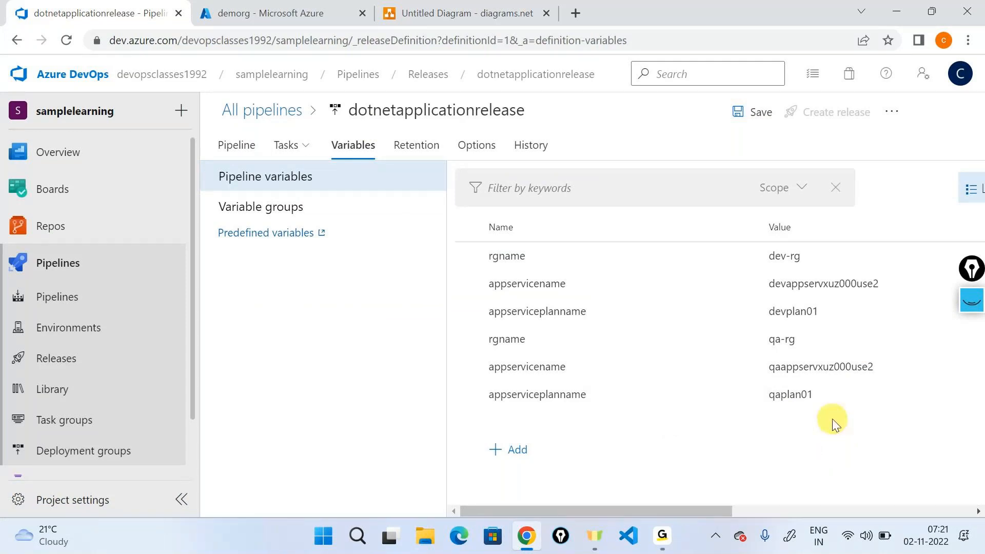
# Step: Clone the qa stage and name the copy stage
pyautogui.click(254, 144)
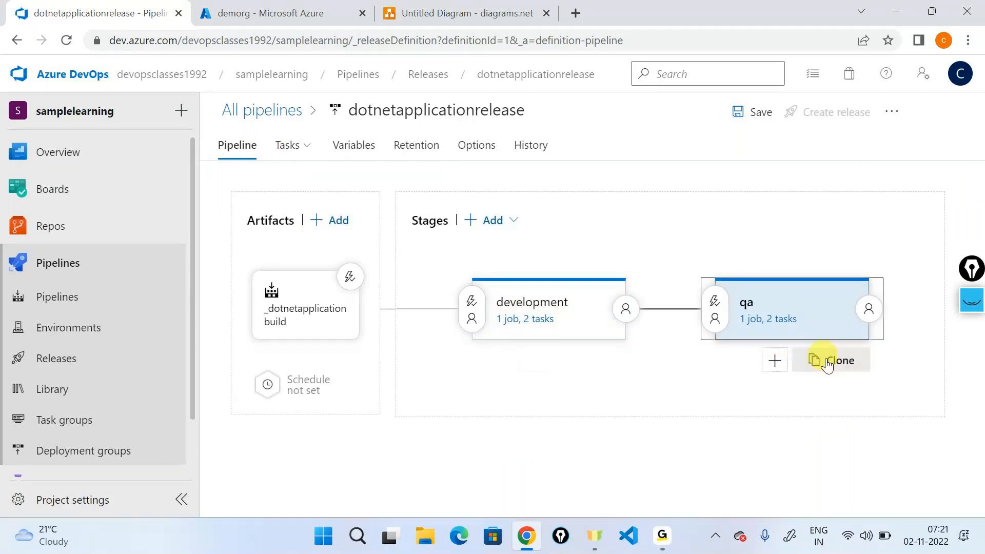
pyautogui.click(804, 361)
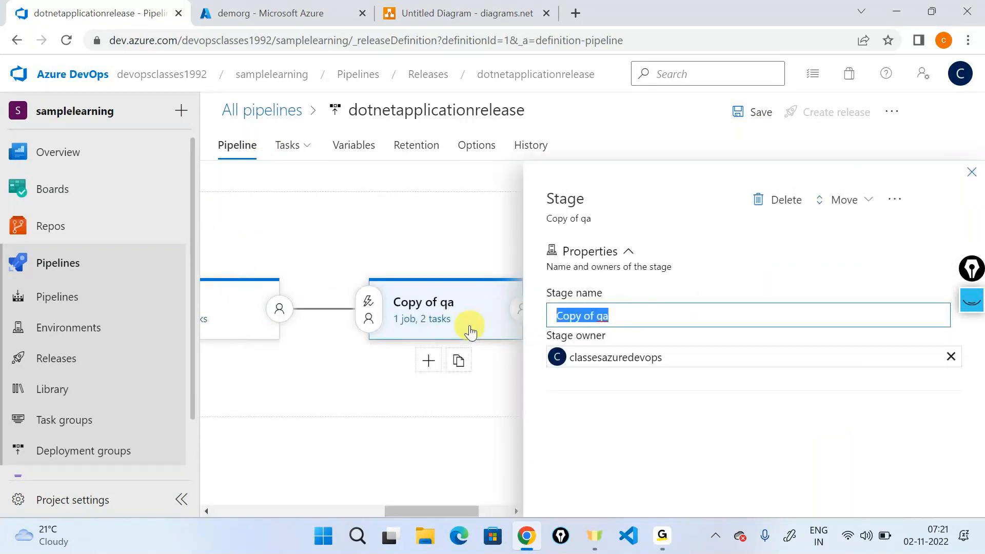
pyautogui.write('stage')
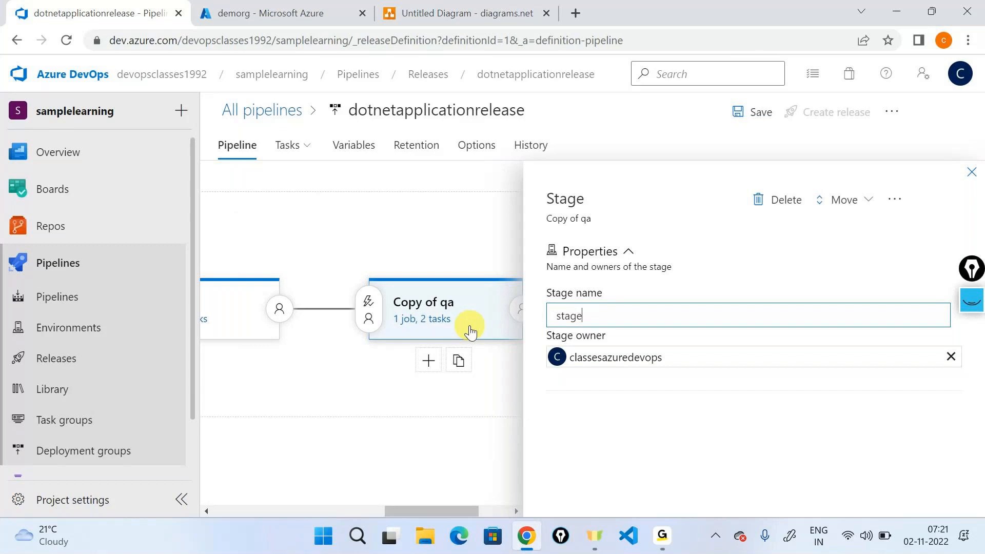
pyautogui.click(971, 172)
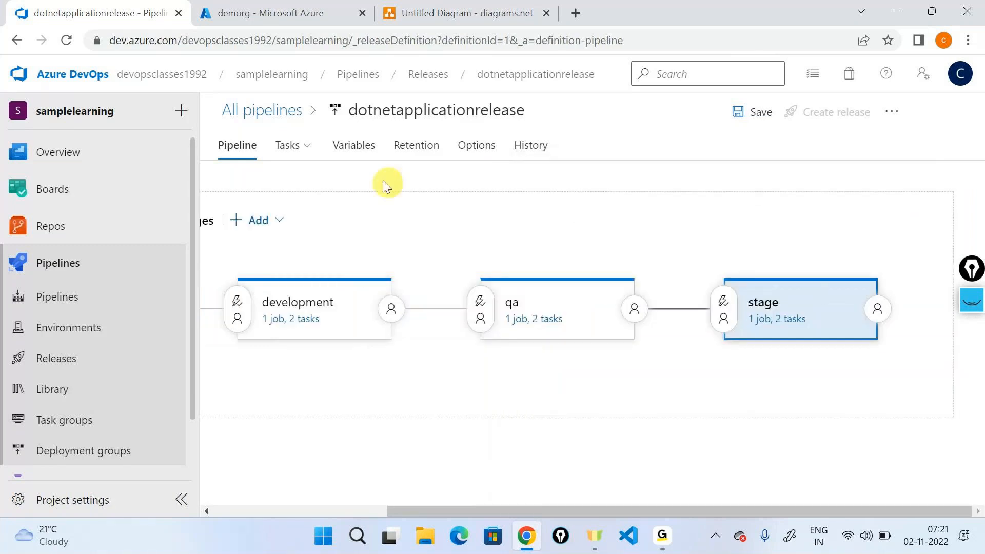
# Step: Set the stage-scoped variables rgname to stage-rg and appservicename to stageappservxuz000use2
pyautogui.click(353, 145)
pyautogui.scroll(-2, 568, 349)
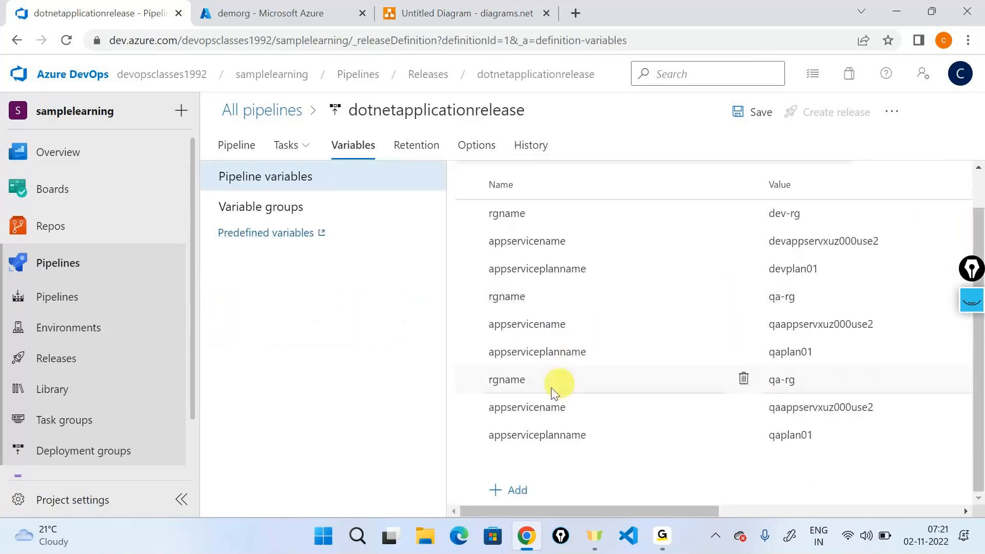
pyautogui.moveTo(641, 511); pyautogui.dragTo(838, 501)
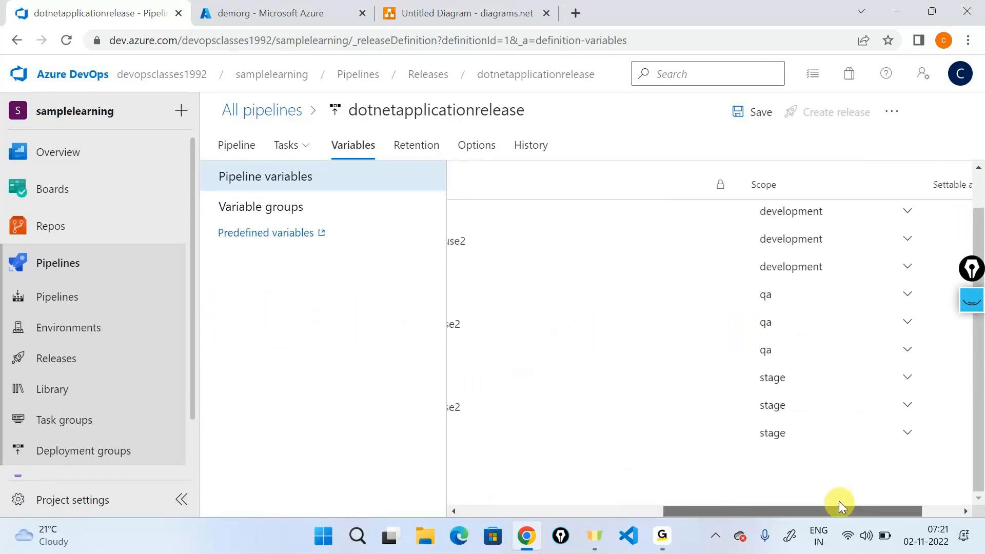
pyautogui.moveTo(804, 507); pyautogui.dragTo(642, 506)
pyautogui.click(661, 379)
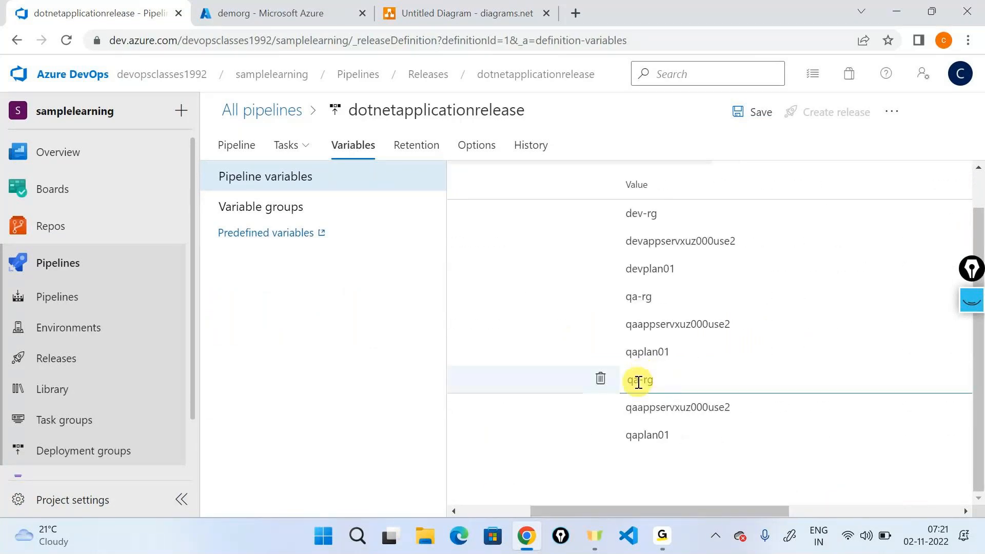
pyautogui.doubleClick(638, 381)
pyautogui.write('stage')
pyautogui.click(630, 410)
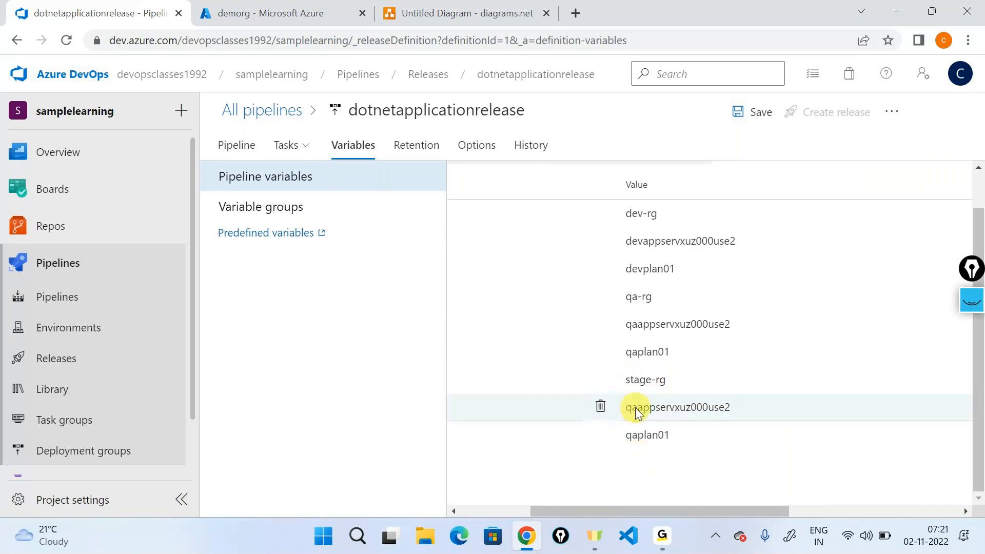
pyautogui.click(635, 408)
pyautogui.moveTo(649, 408); pyautogui.dragTo(619, 409)
pyautogui.write('stage')
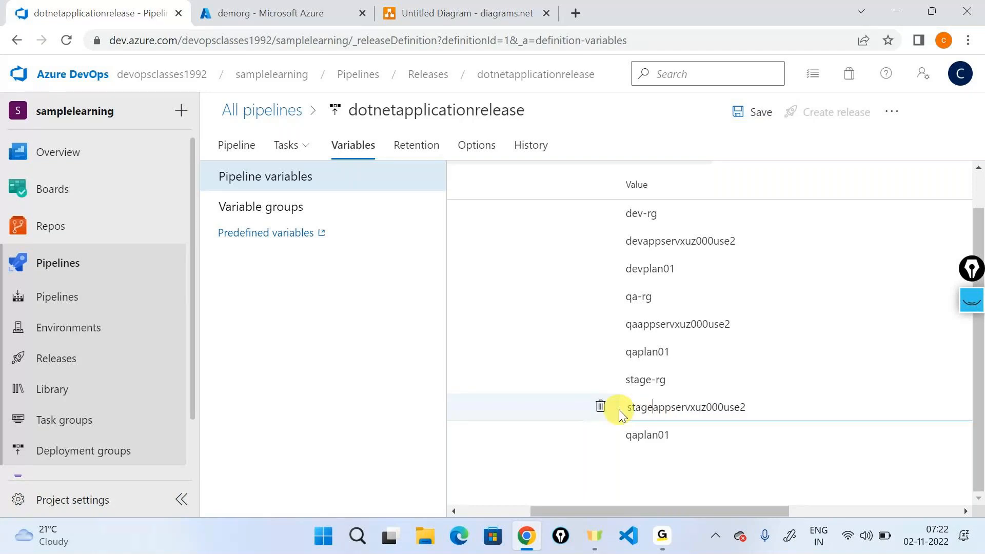
# Step: Set the stage-scoped appserviceplanname variable to stageplan01 and save the release pipeline
pyautogui.click(638, 439)
pyautogui.moveTo(640, 436); pyautogui.dragTo(613, 442)
pyautogui.write('stad')
pyautogui.press('BackSpace')
pyautogui.write('ge')
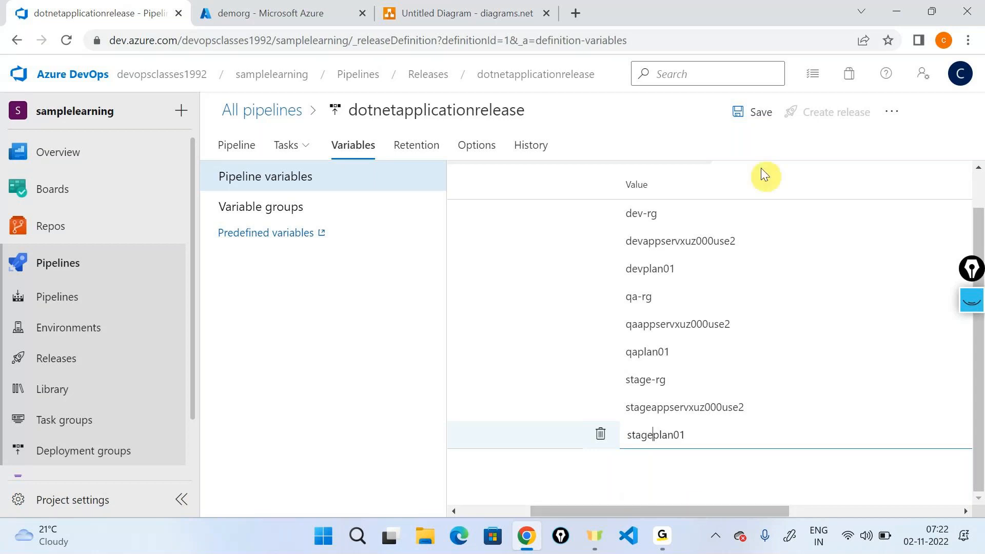
pyautogui.click(753, 126)
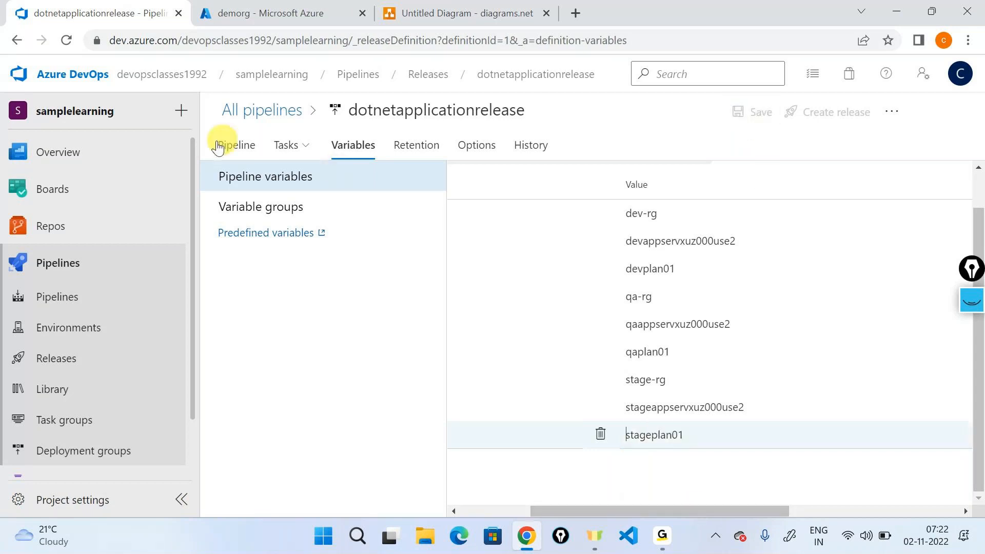
# Step: Start a new release of the pipeline and change the triggers of the qa and stage stages from automated to manual
pyautogui.click(234, 145)
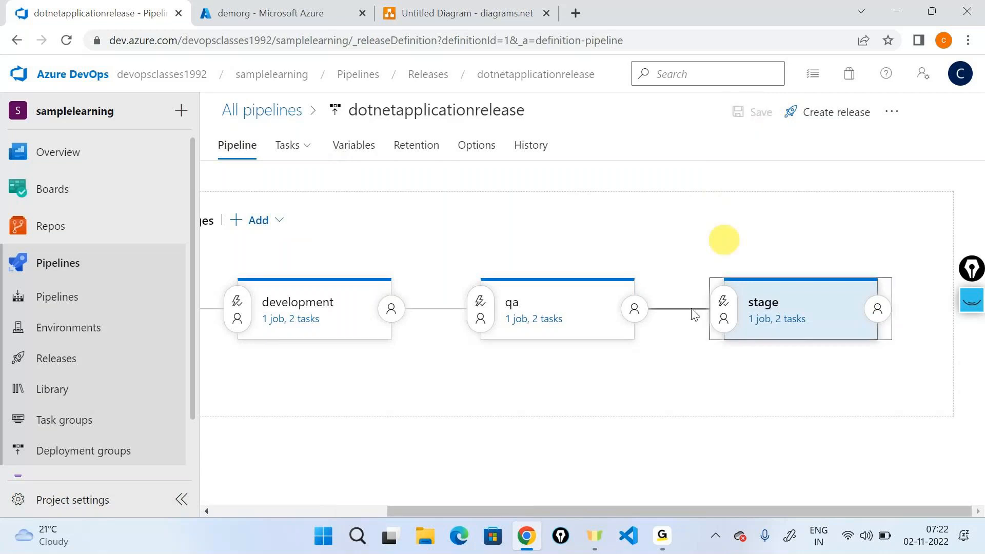
pyautogui.click(837, 110)
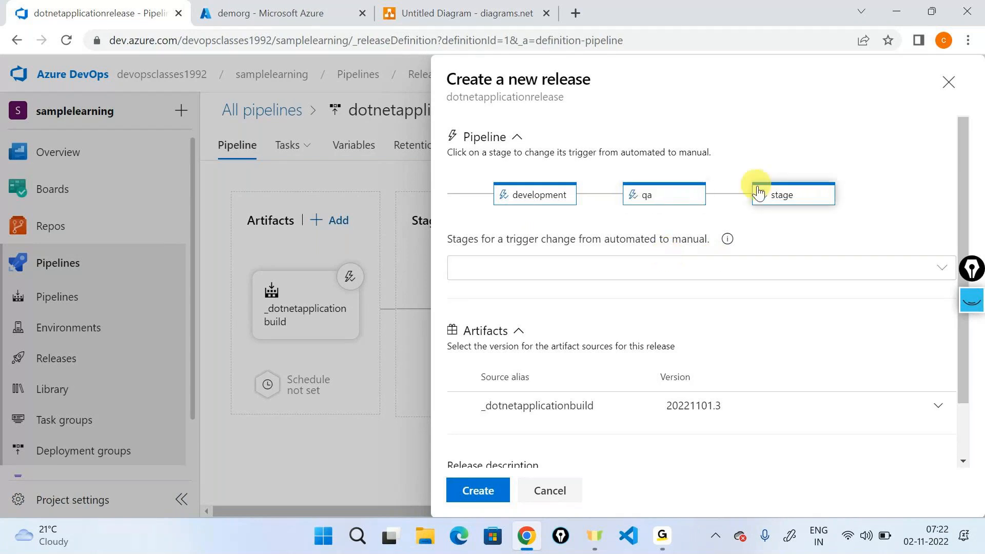
pyautogui.click(645, 198)
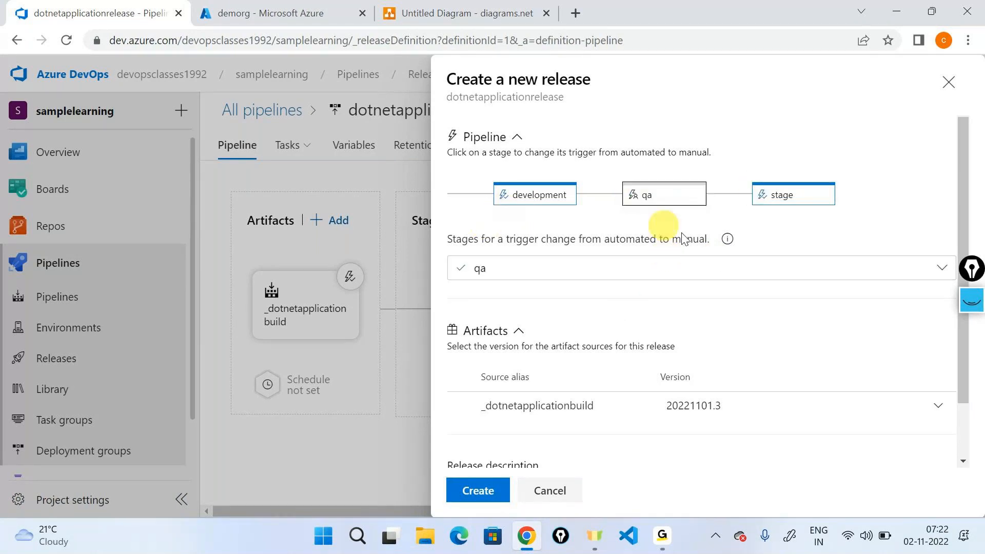
pyautogui.click(763, 195)
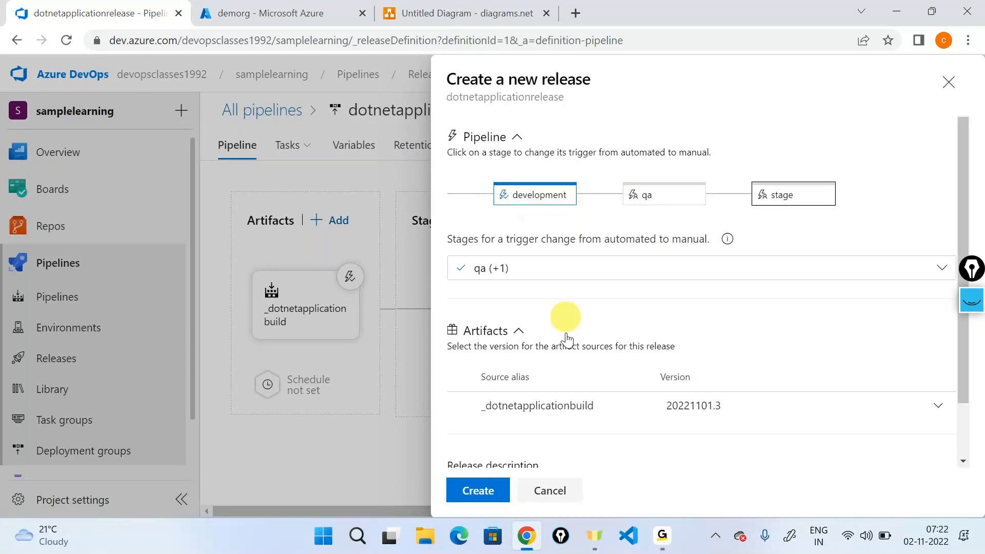
# Step: Create the release and open it to review the status of its development, qa and stage stages
pyautogui.click(478, 490)
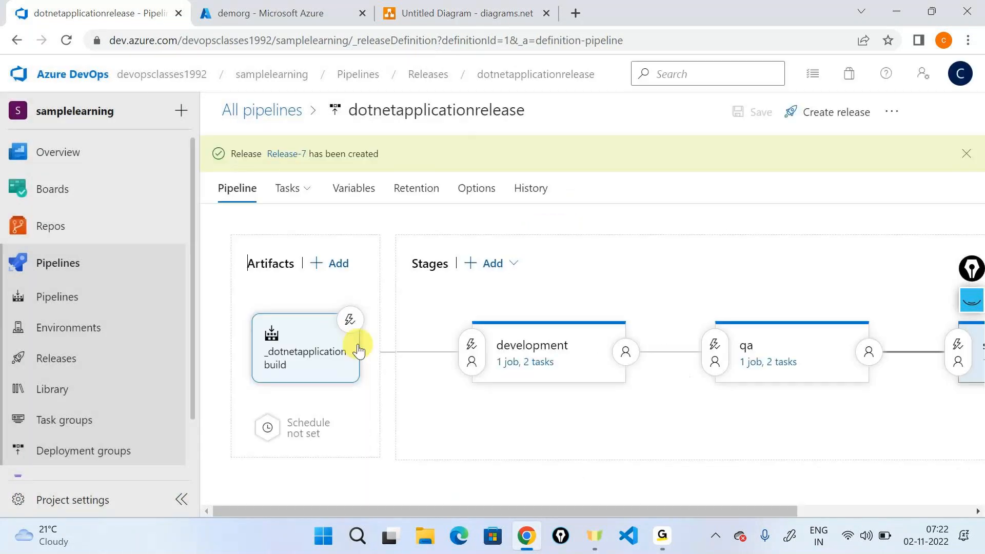
pyautogui.click(298, 190)
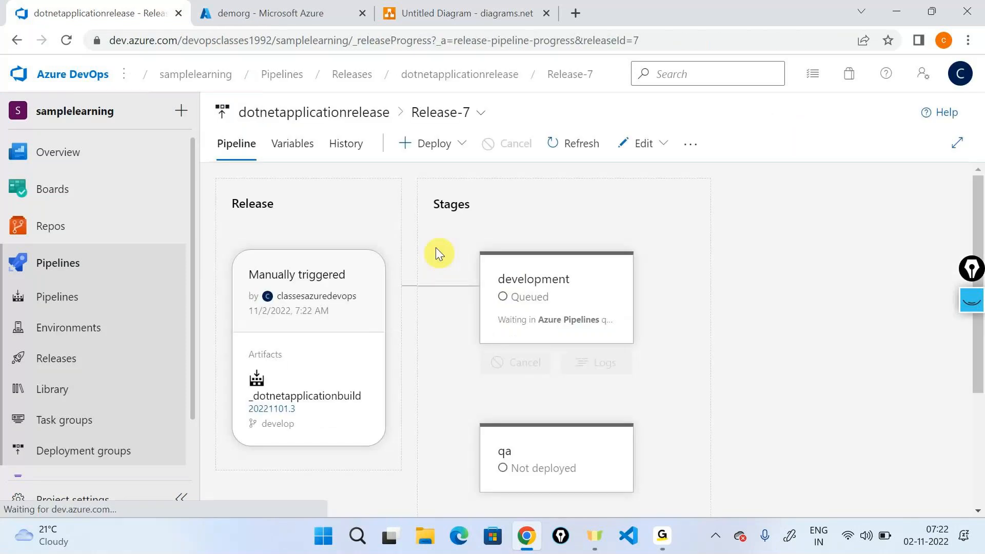
pyautogui.scroll(-3, 570, 304)
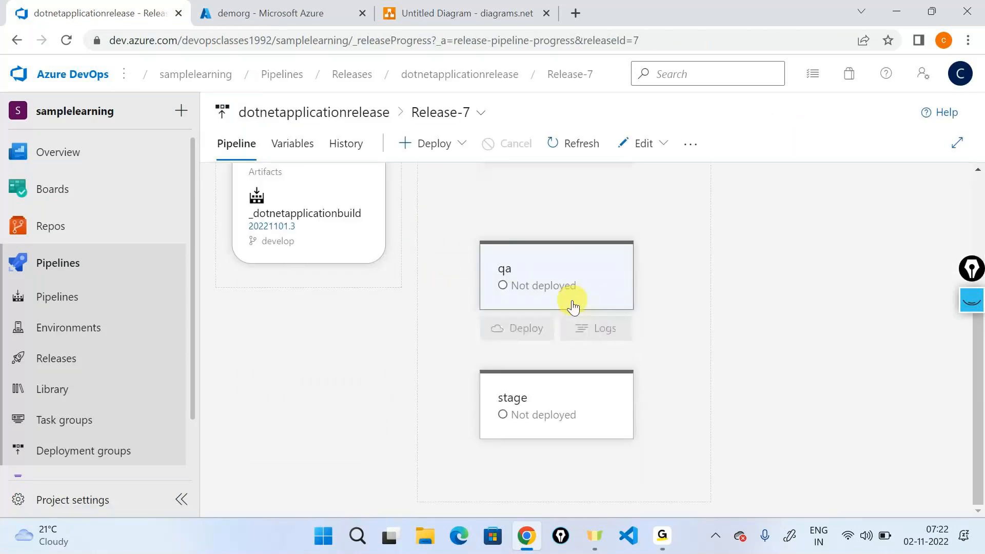
pyautogui.scroll(3, 569, 303)
pyautogui.scroll(-3, 558, 302)
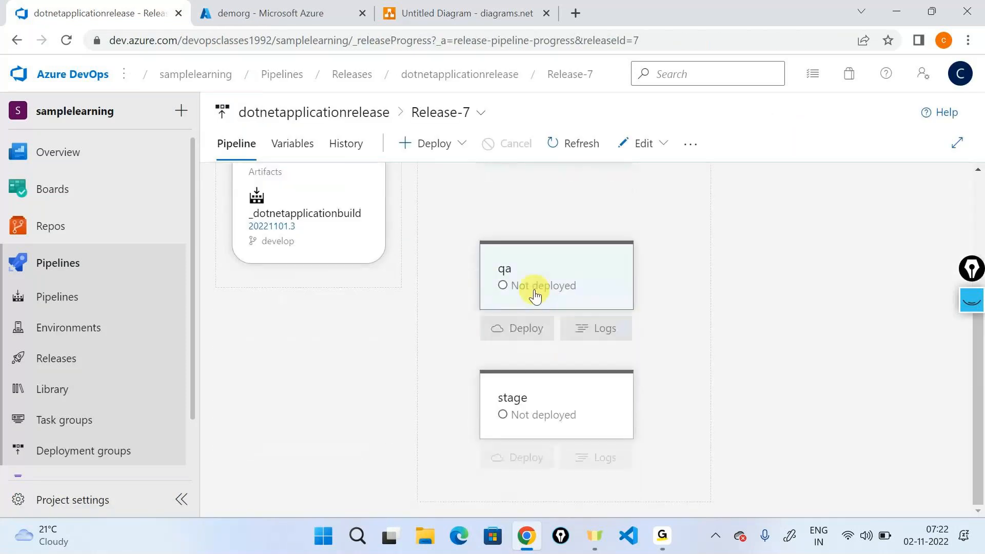
pyautogui.scroll(3, 605, 365)
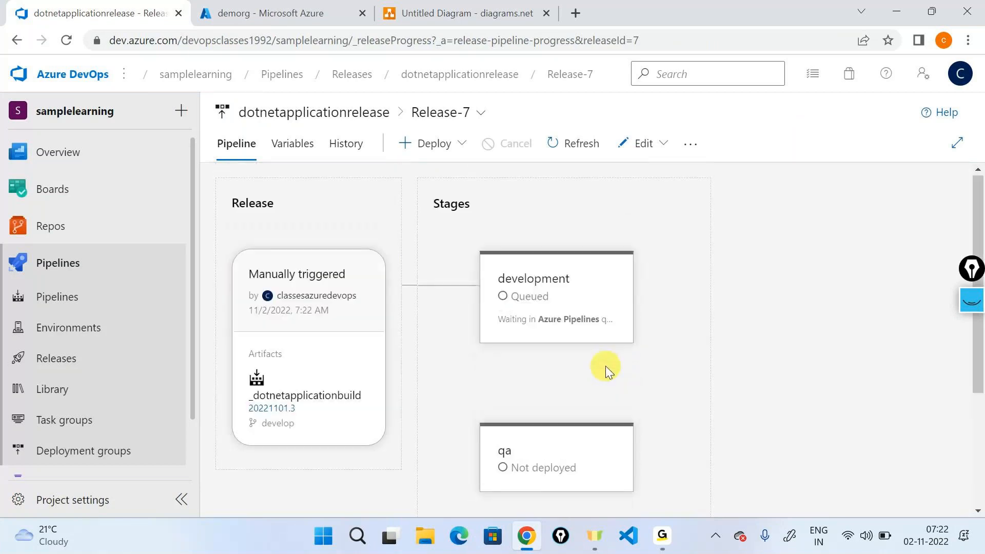
# Step: Review the release's variables, comparing their values and scopes across the three stages
pyautogui.click(293, 143)
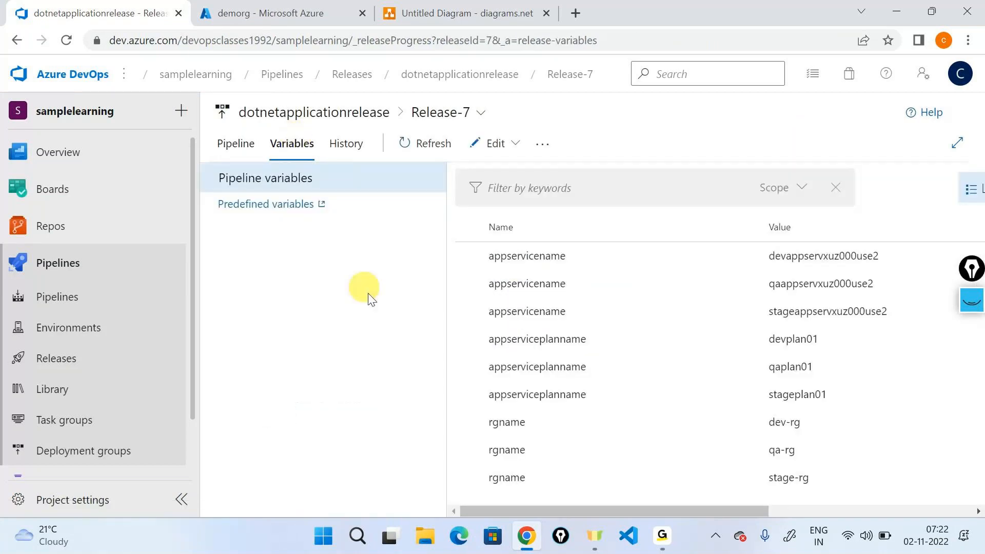
pyautogui.moveTo(519, 513)
pyautogui.mouseDown()
pyautogui.moveTo(742, 538)
pyautogui.moveTo(504, 502)
pyautogui.mouseUp()
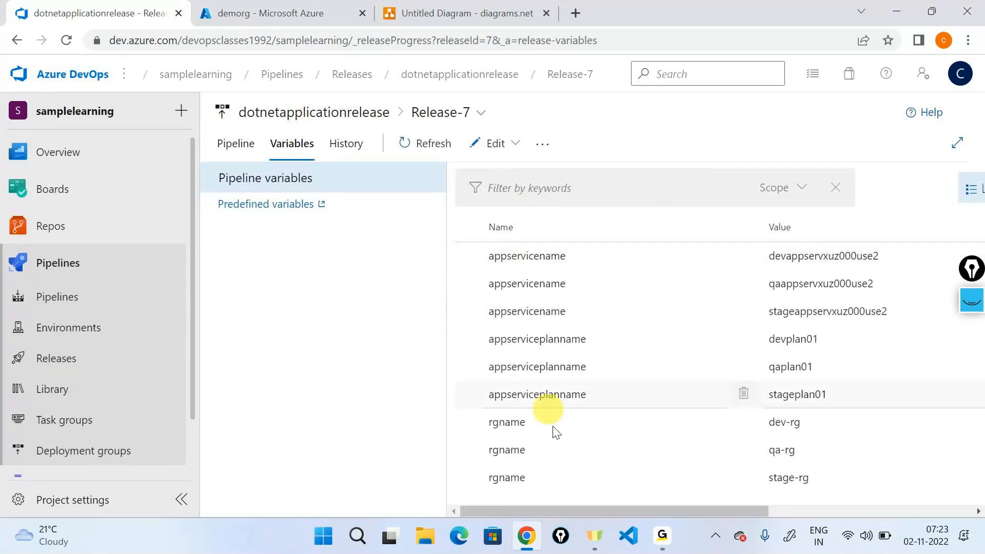
pyautogui.hscroll(5, 555, 433)
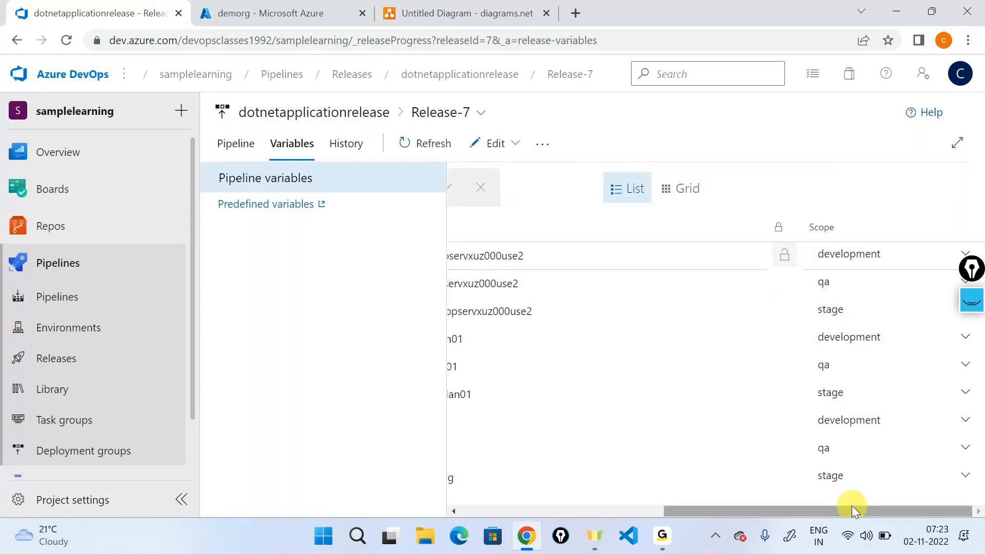
pyautogui.moveTo(851, 506); pyautogui.dragTo(511, 487)
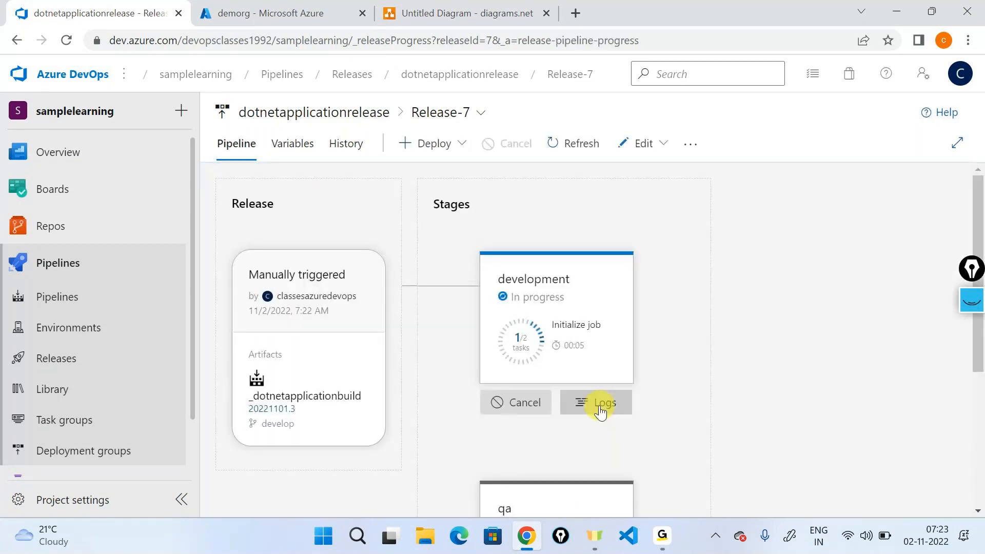
# Step: Open the development stage's deployment details and check its variable values and scopes
pyautogui.click(595, 403)
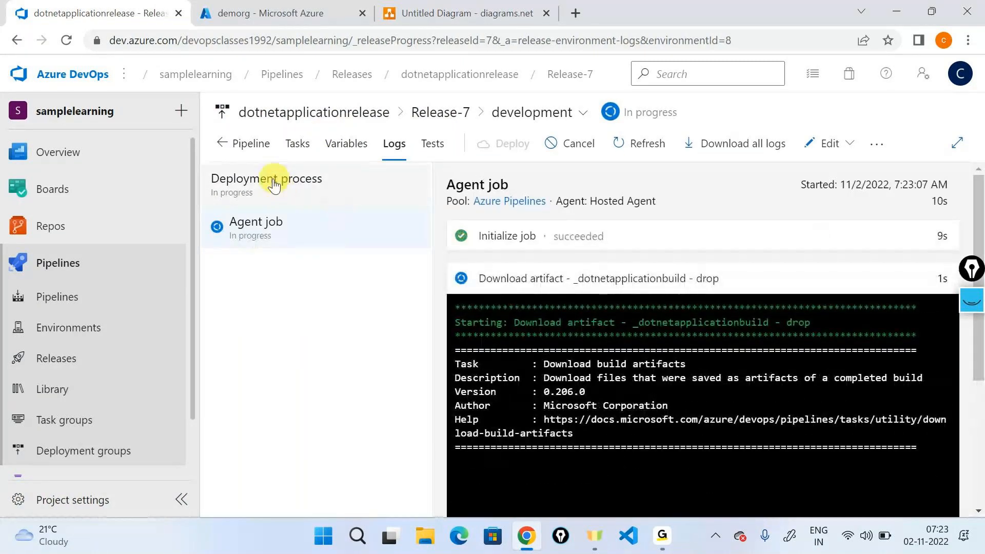
pyautogui.click(346, 143)
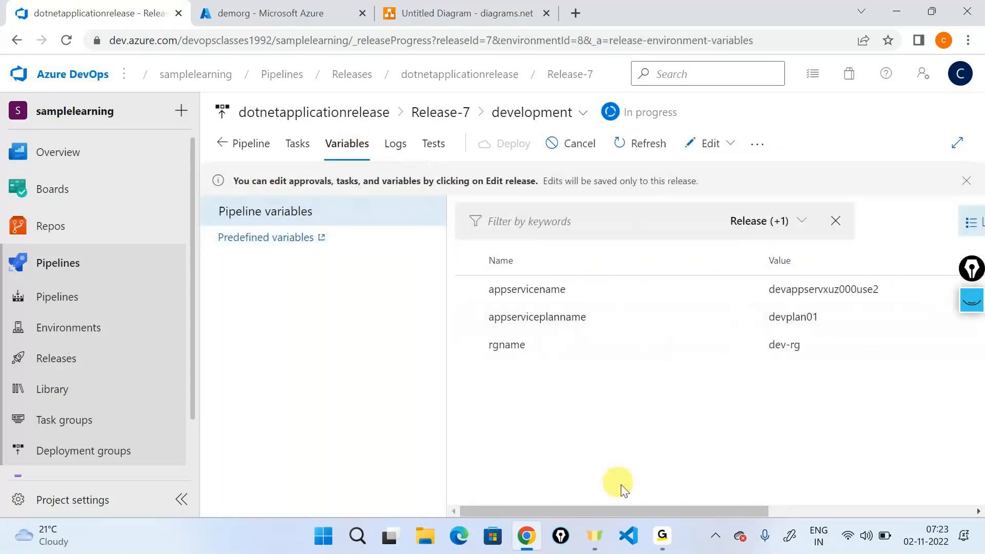
pyautogui.hscroll(5, 630, 502)
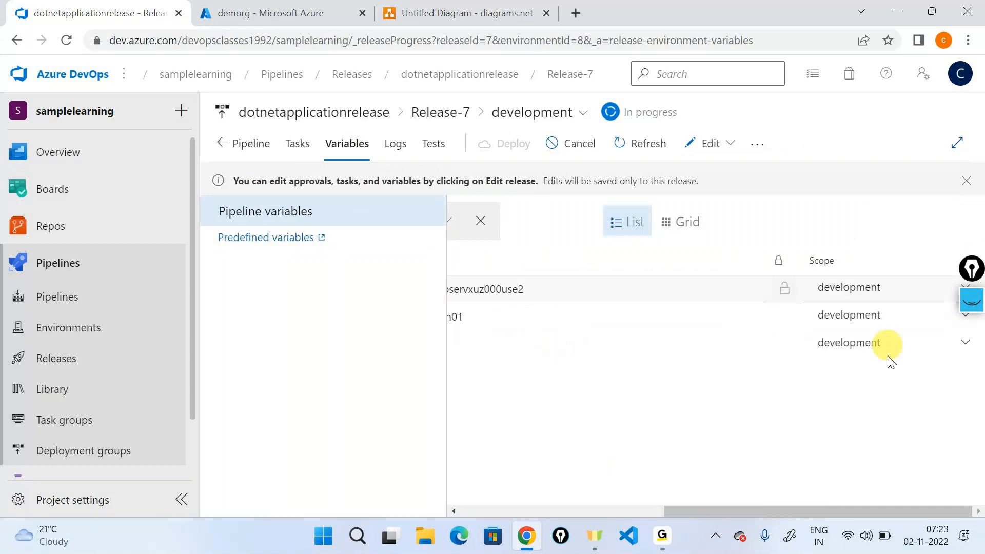
pyautogui.moveTo(857, 509); pyautogui.dragTo(662, 485)
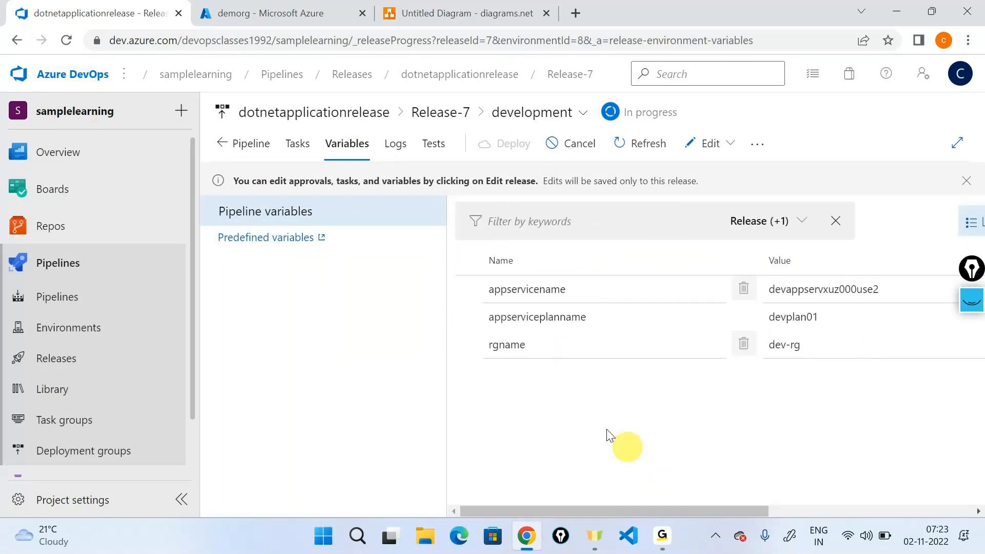
# Step: Check the development stage's agent job logs for the Create infrastructure task's progress
pyautogui.click(395, 144)
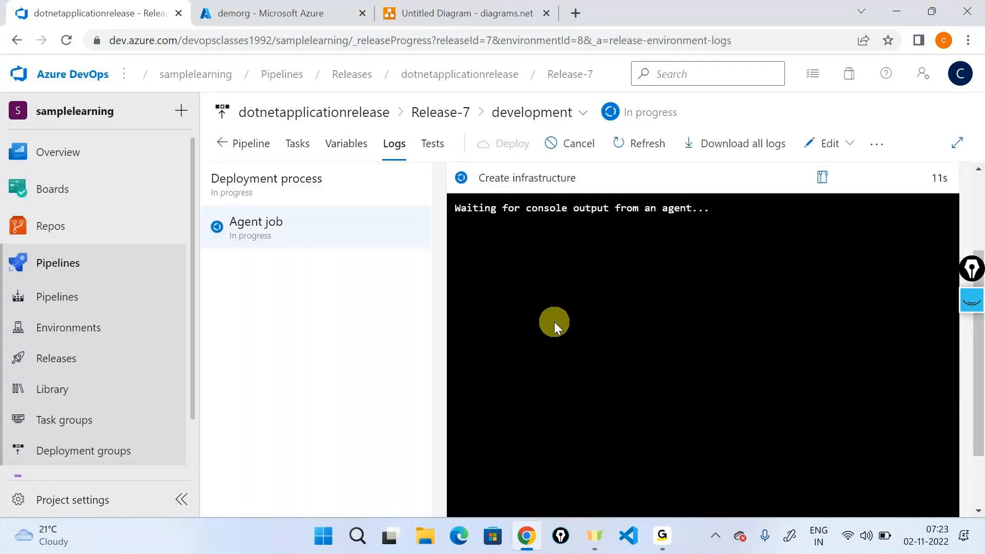
pyautogui.click(602, 324)
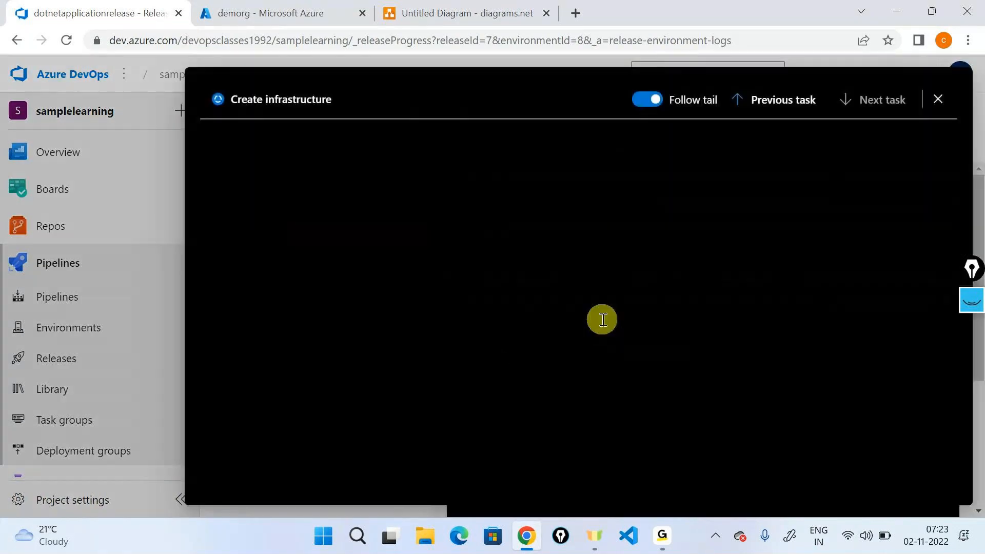
pyautogui.click(939, 98)
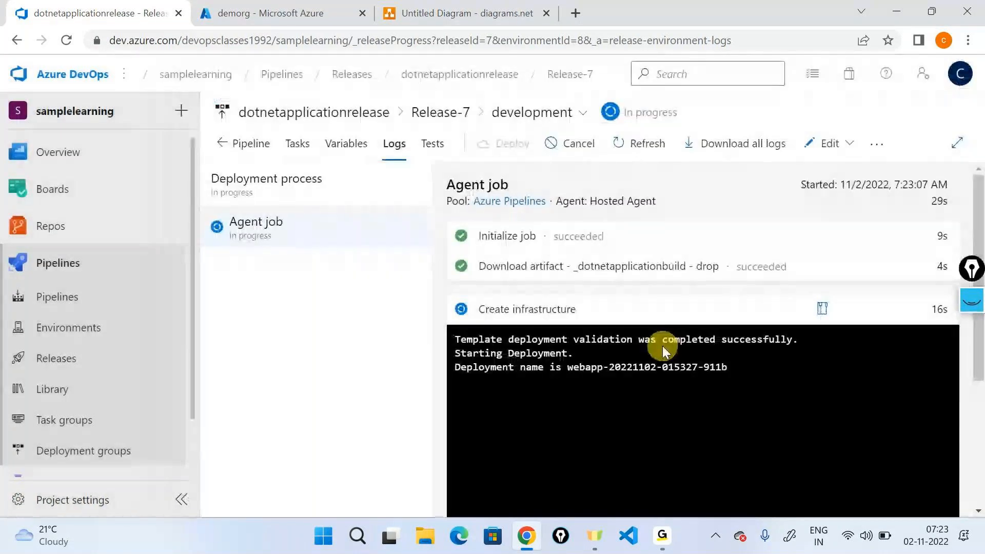
pyautogui.scroll(-4, 663, 347)
pyautogui.scroll(4, 663, 347)
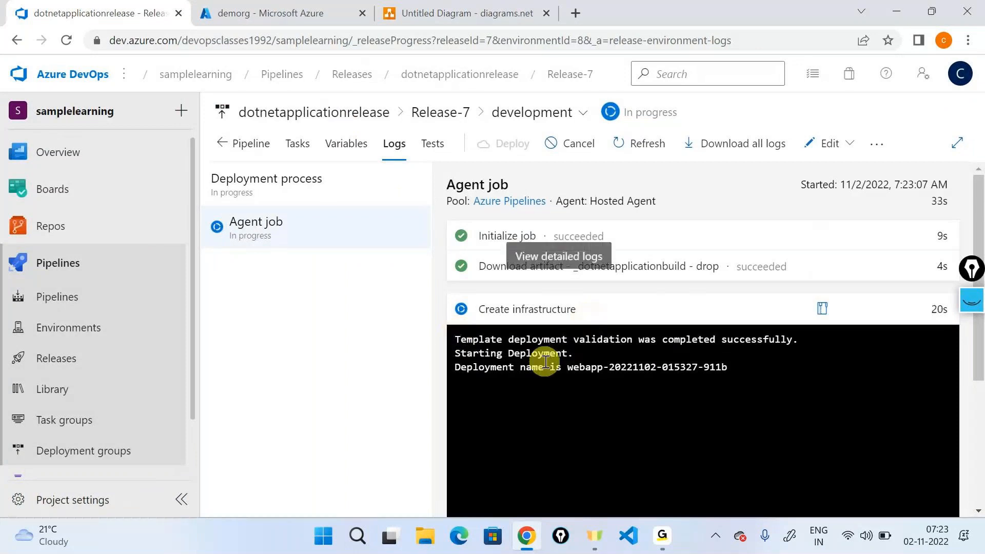
# Step: Open the Initialize job log and examine the agent details and the list of available environment variables
pyautogui.click(506, 236)
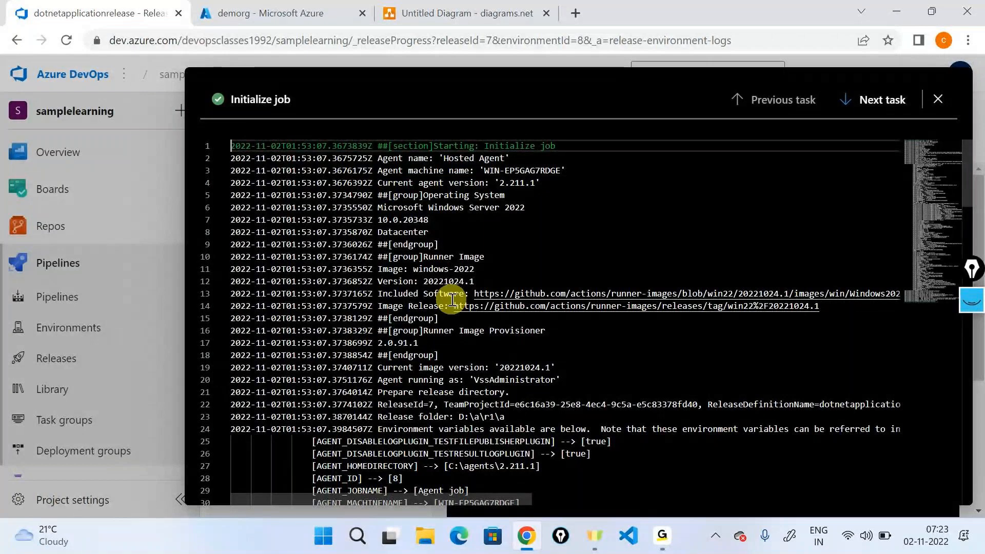
pyautogui.scroll(-5, 452, 299)
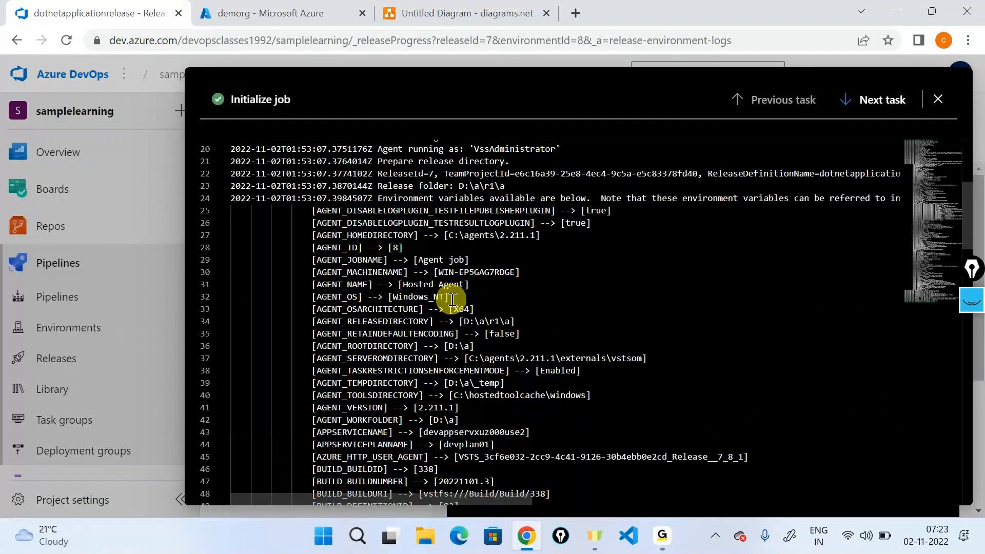
pyautogui.scroll(5, 452, 299)
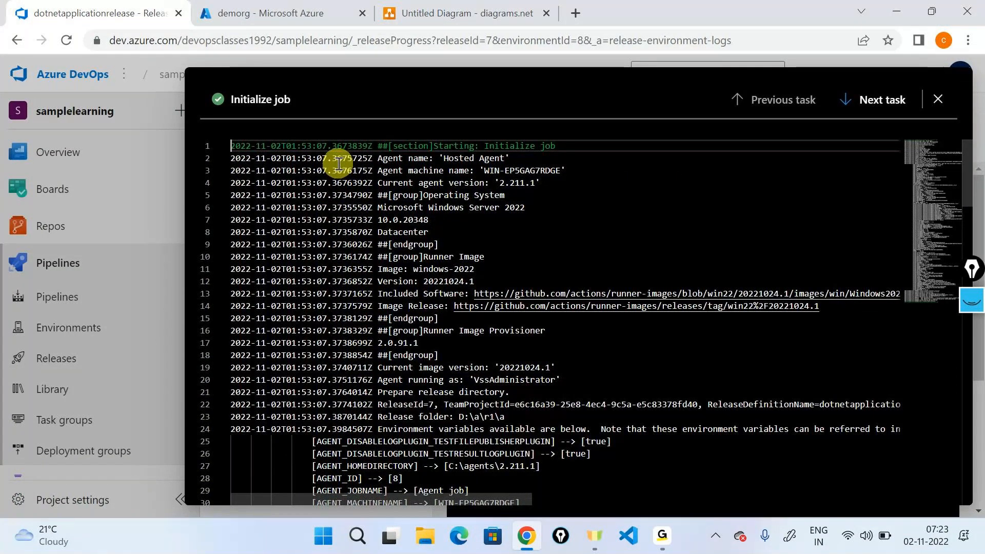
pyautogui.scroll(-4, 497, 246)
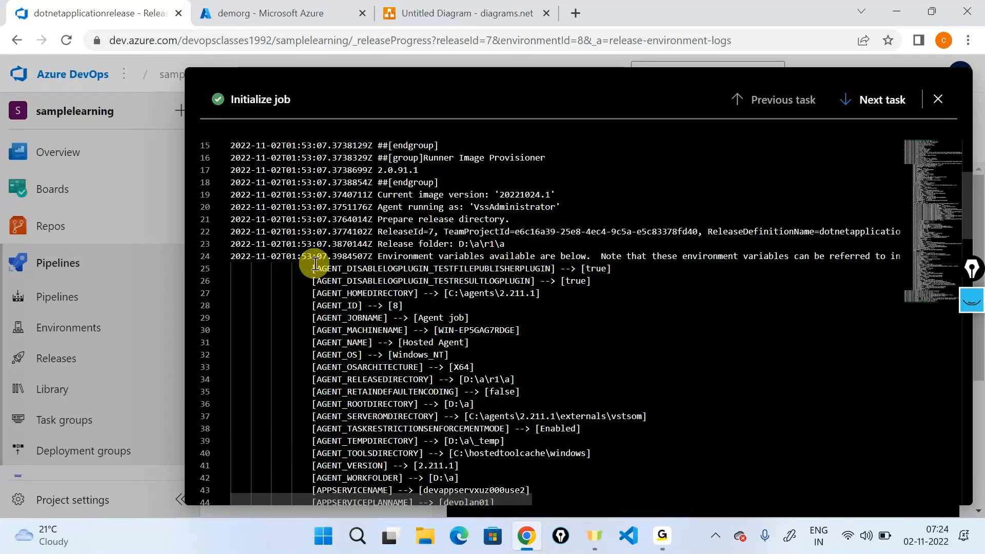
pyautogui.moveTo(315, 264); pyautogui.dragTo(532, 513)
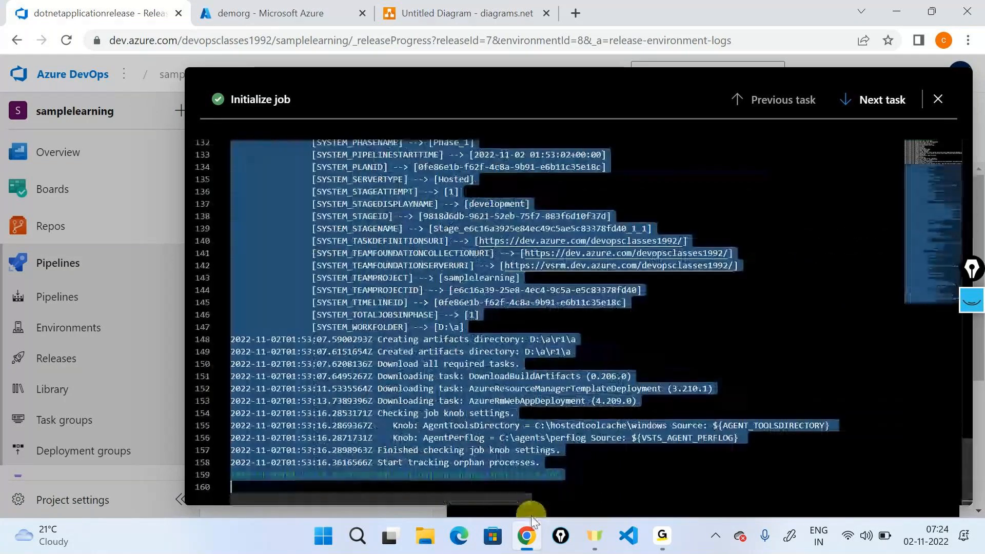
pyautogui.click(525, 352)
pyautogui.scroll(20, 614, 324)
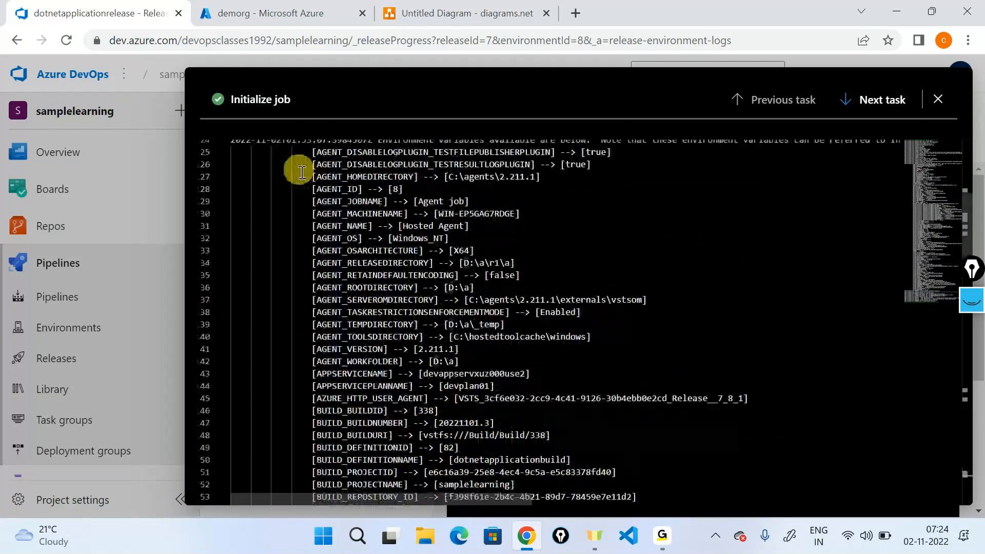
pyautogui.moveTo(302, 172); pyautogui.dragTo(668, 479)
pyautogui.click(741, 452)
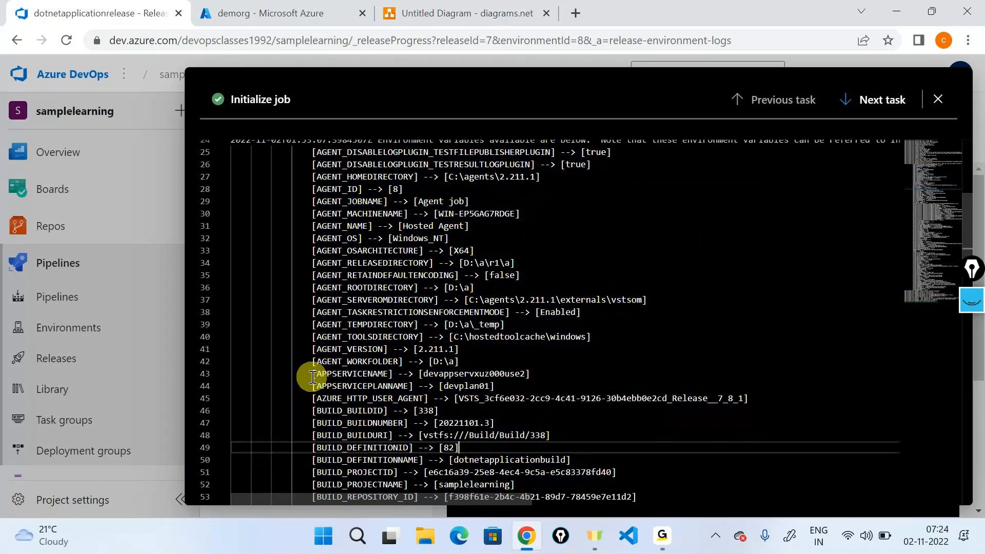
# Step: Find APPSERVICENAME, APPSERVICEPLANNAME and RGNAME in the Initialize job log, and the app service name in the App service deployment output
pyautogui.moveTo(310, 374); pyautogui.dragTo(546, 375)
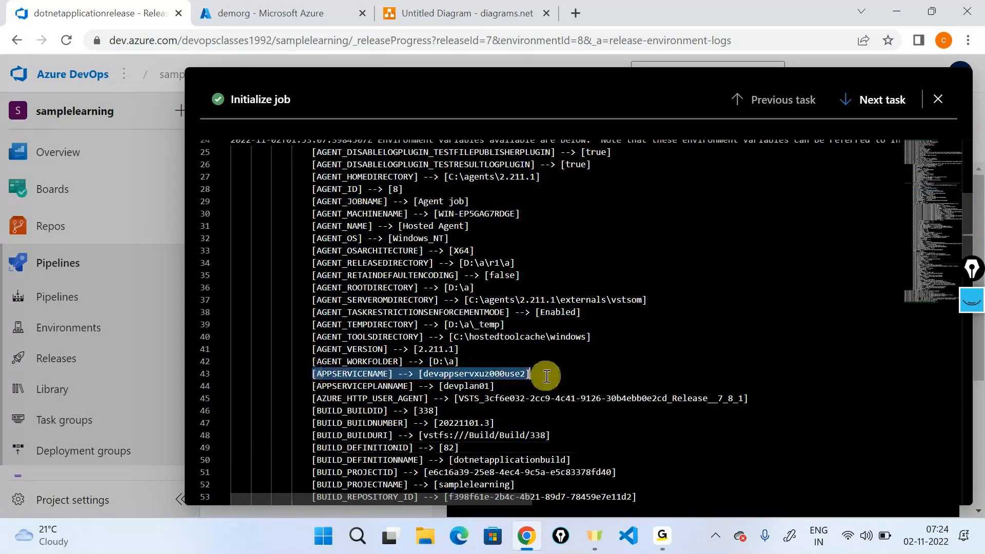
pyautogui.doubleClick(505, 374)
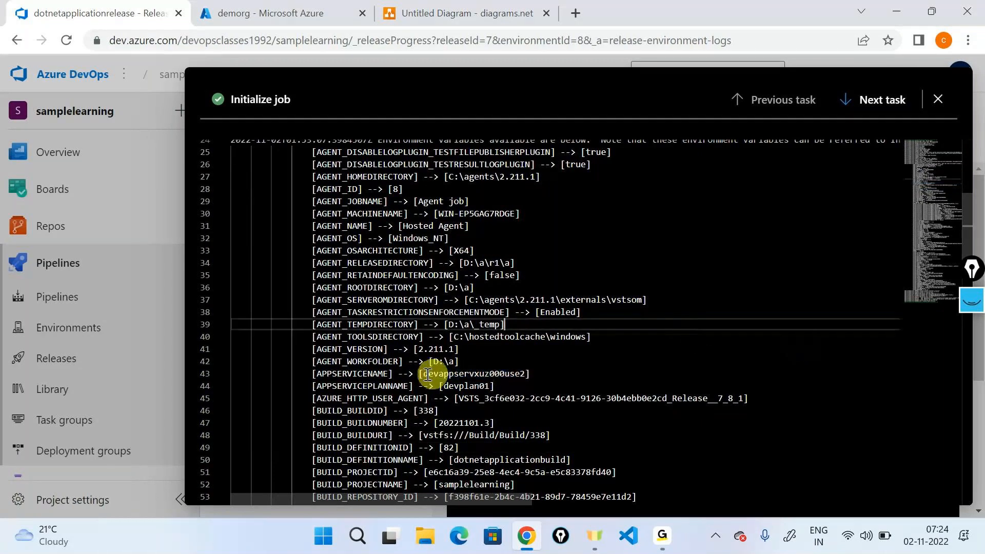
pyautogui.doubleClick(394, 385)
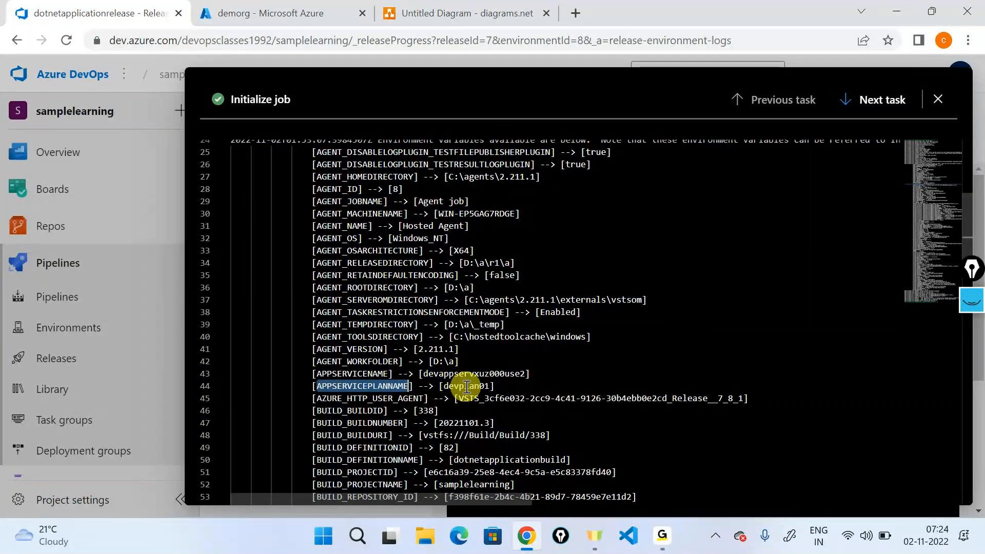
pyautogui.scroll(-10, 572, 331)
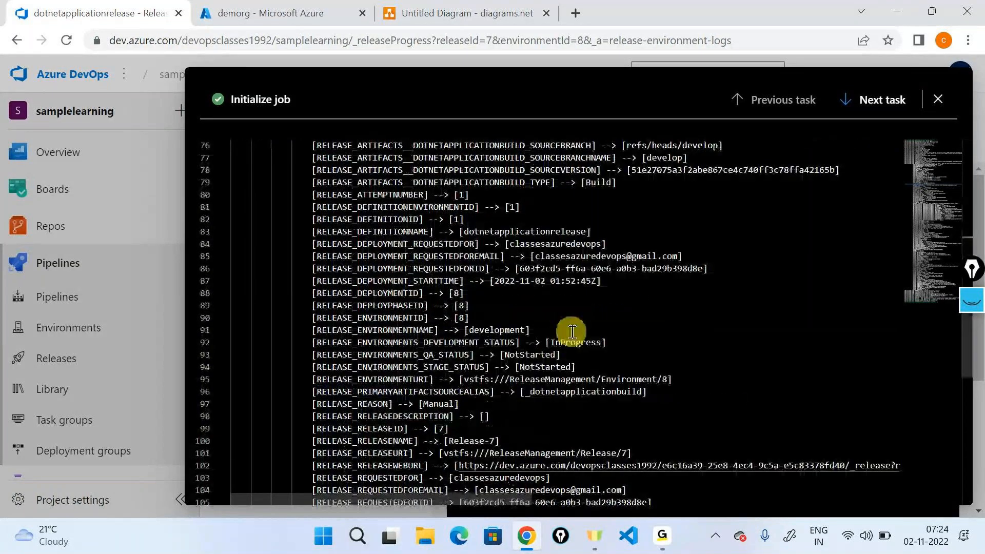
pyautogui.scroll(-3, 573, 331)
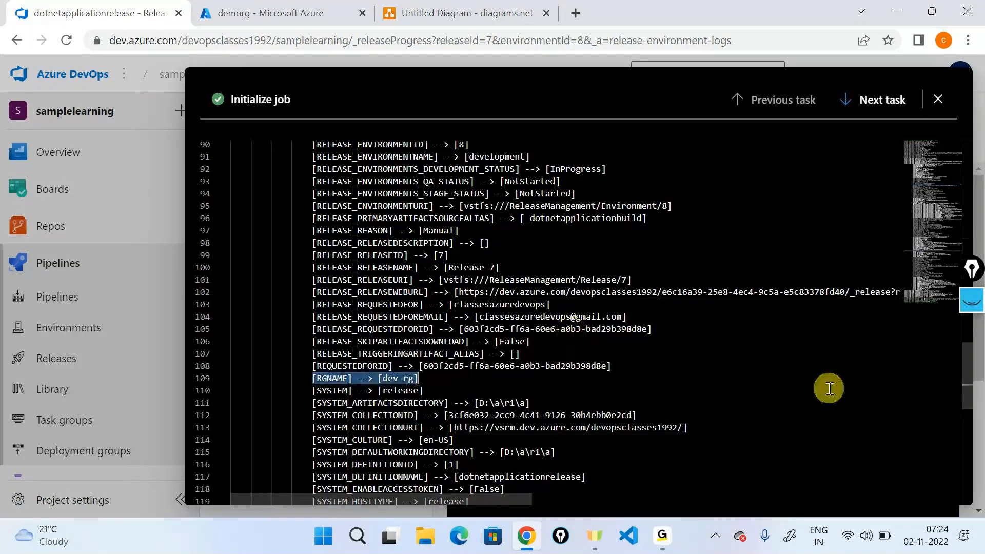
pyautogui.click(942, 76)
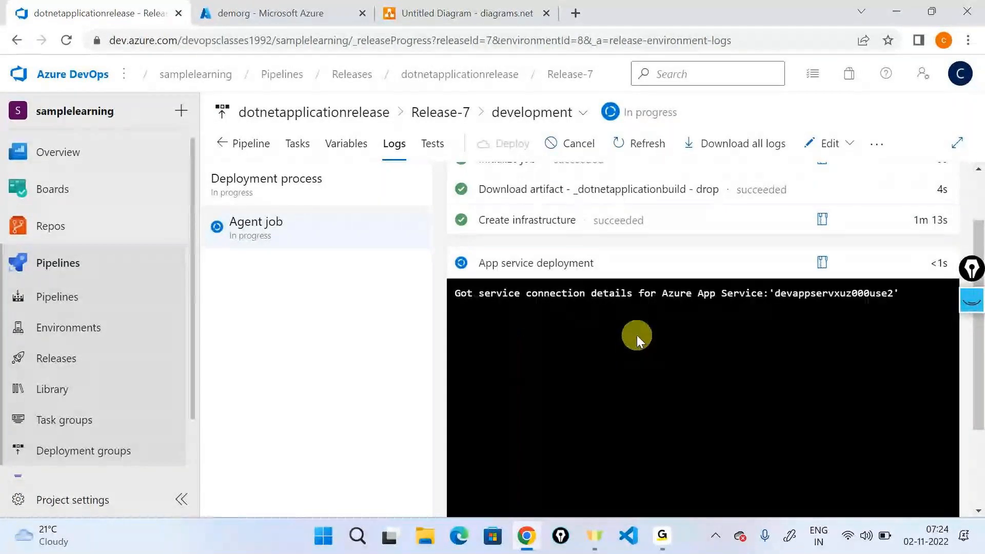
pyautogui.doubleClick(818, 293)
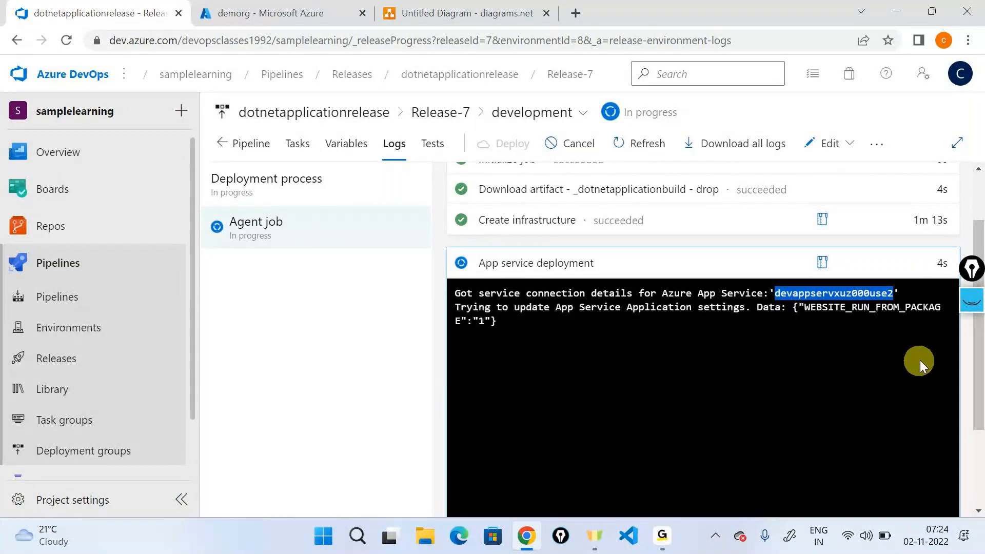
# Step: Return to the release's stage overview and inspect the qa stage's variables
pyautogui.click(246, 143)
pyautogui.scroll(-4, 479, 279)
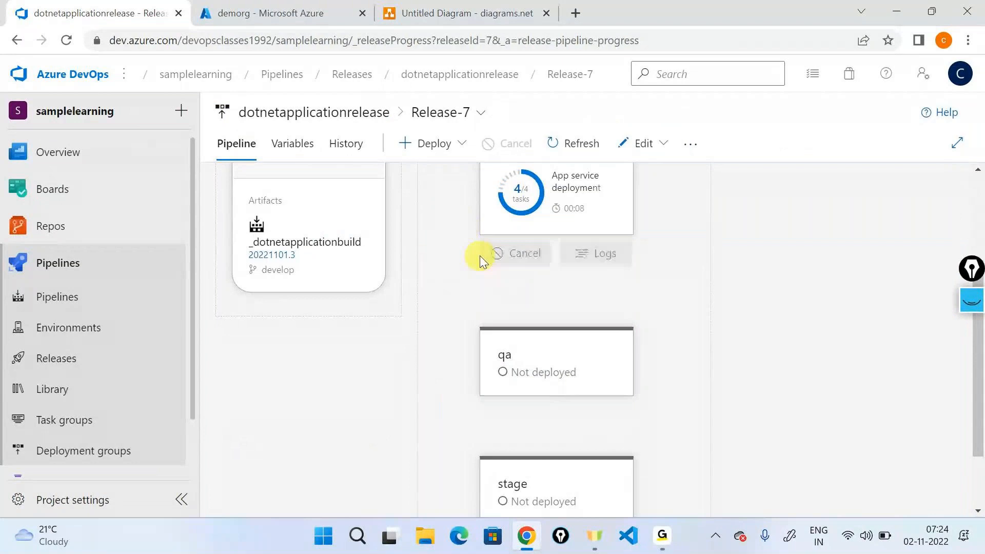
pyautogui.scroll(3, 483, 257)
pyautogui.scroll(-5, 586, 397)
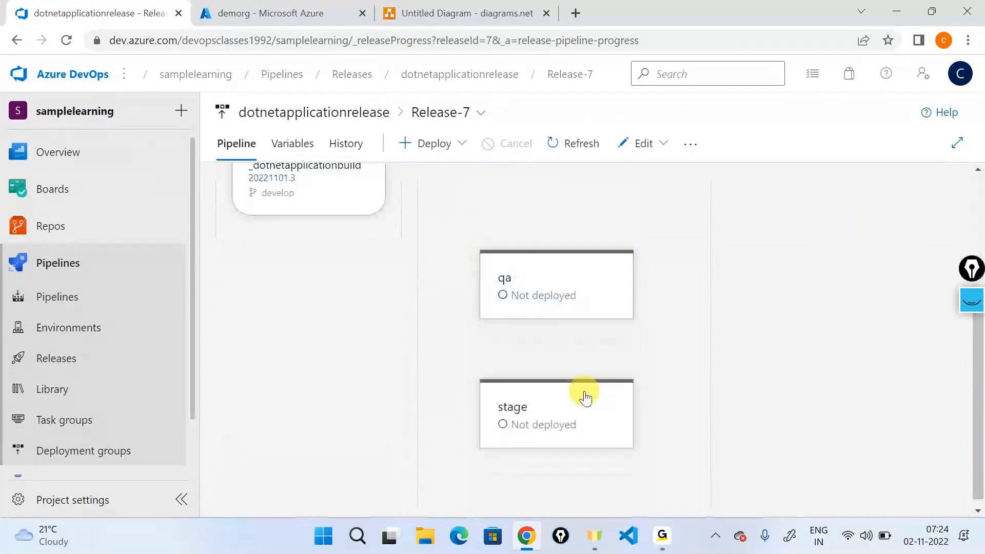
pyautogui.click(599, 337)
pyautogui.click(340, 149)
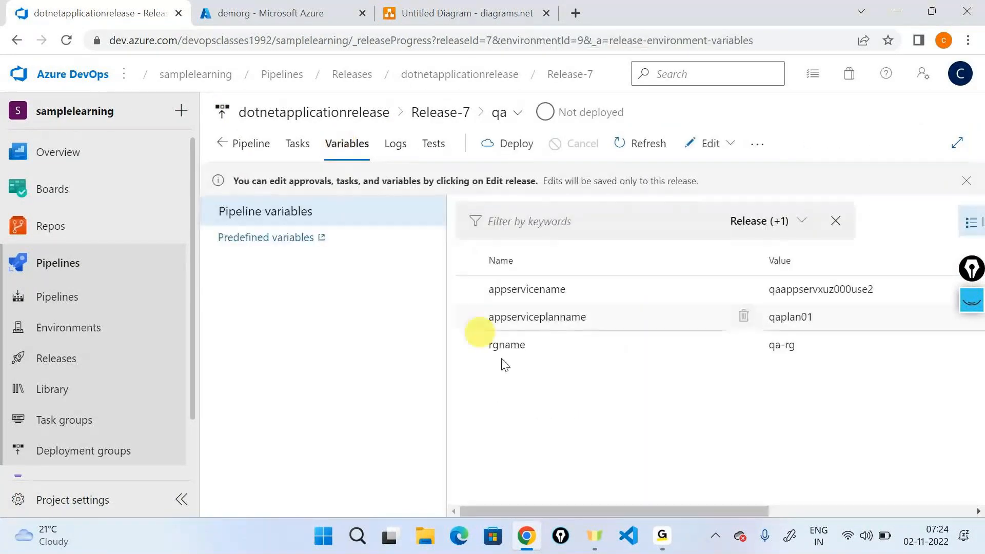
pyautogui.moveTo(642, 511); pyautogui.dragTo(662, 493)
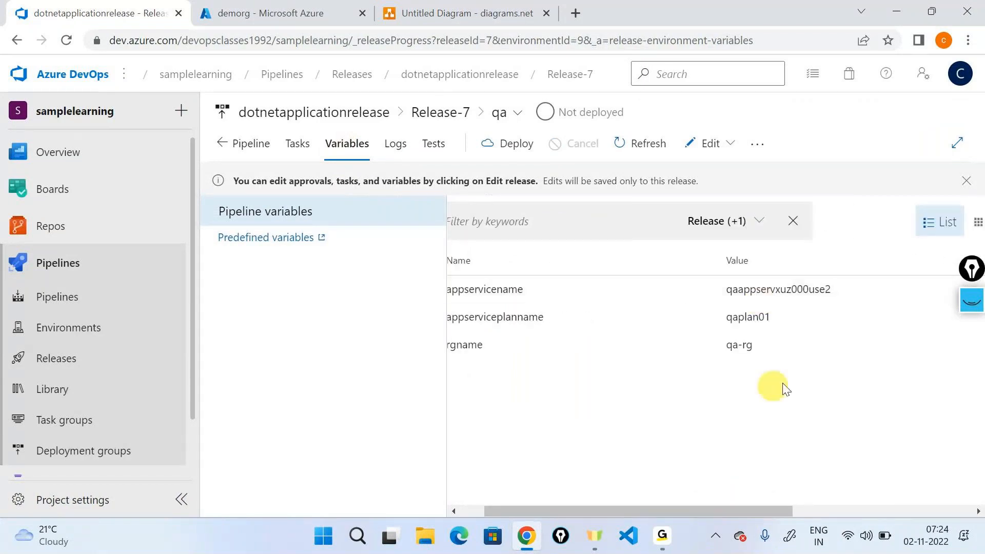
# Step: Return to the release's stage overview and inspect the variables of the stage named stage
pyautogui.click(250, 144)
pyautogui.scroll(-4, 492, 308)
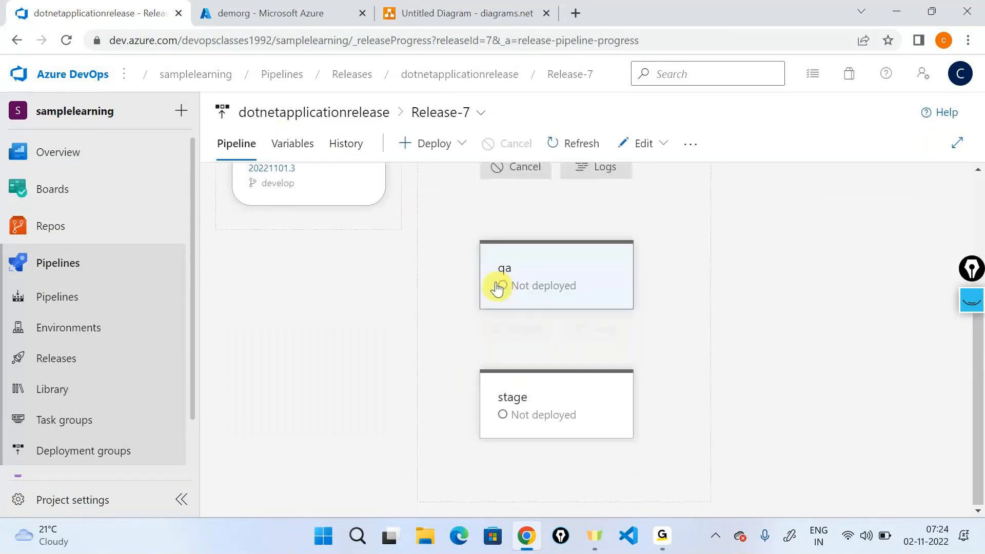
pyautogui.click(599, 464)
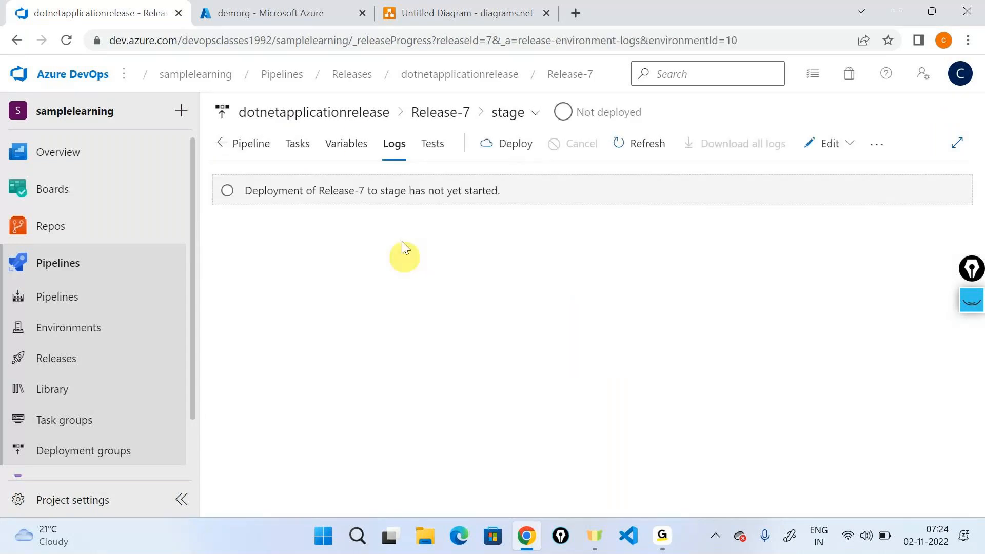
pyautogui.click(348, 143)
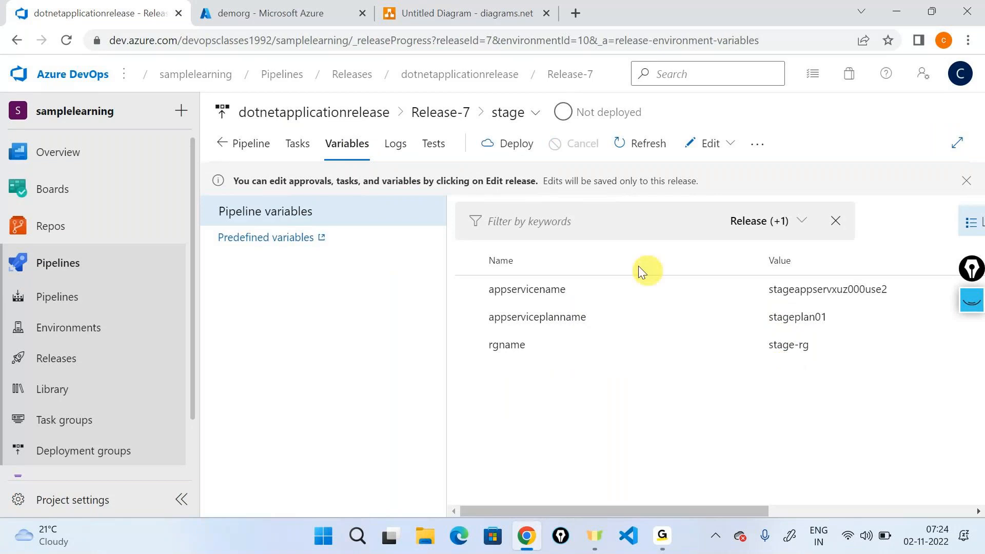
# Step: Go back to the release overview and check the deployment status of the development, qa and stage stages
pyautogui.click(254, 145)
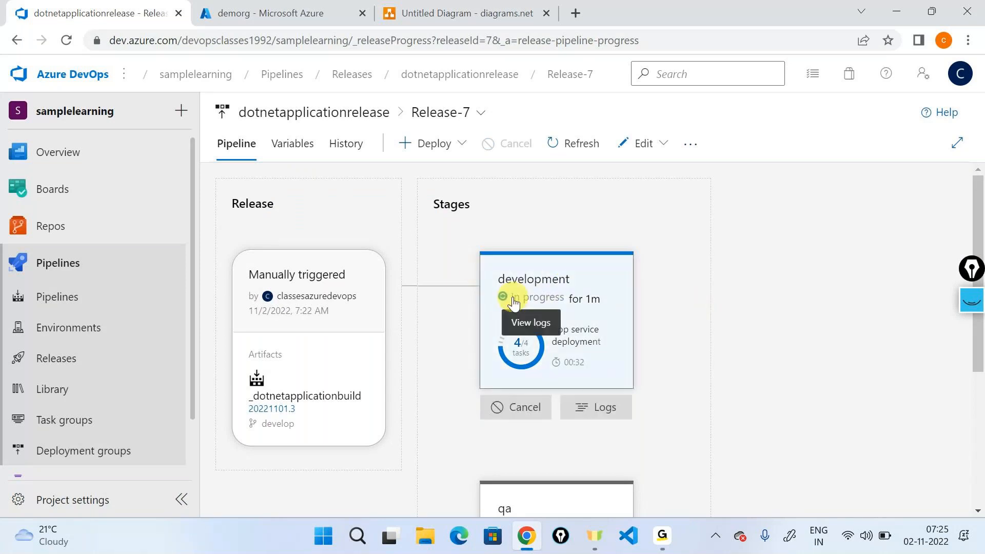
pyautogui.scroll(-4, 514, 302)
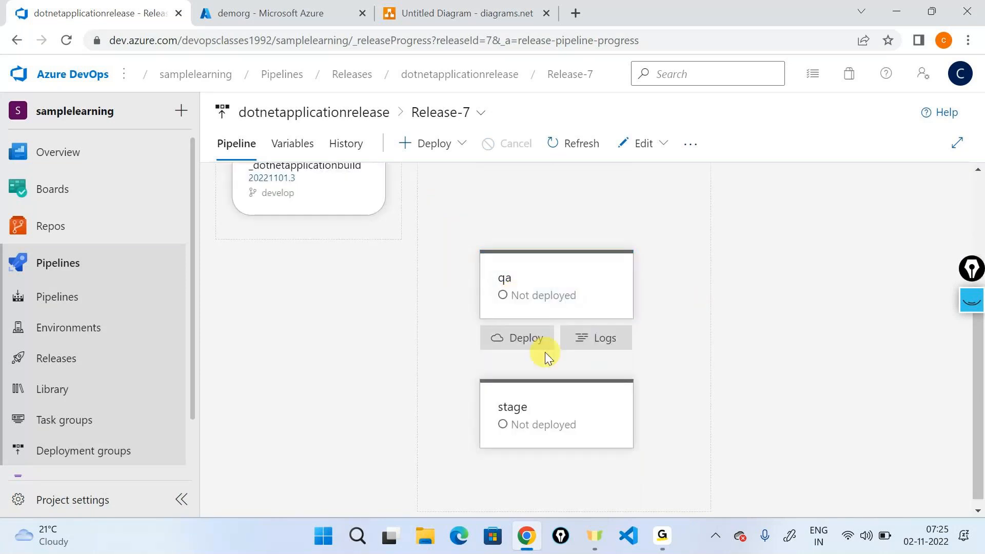
pyautogui.scroll(4, 546, 358)
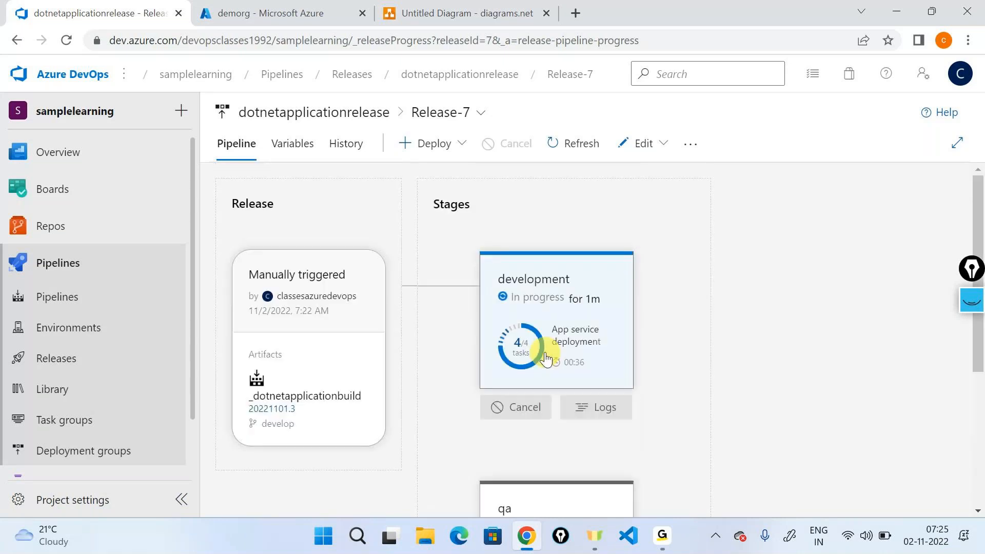
# Step: Review the full list of Release-7's variables across all stages, and return to the release overview
pyautogui.click(292, 144)
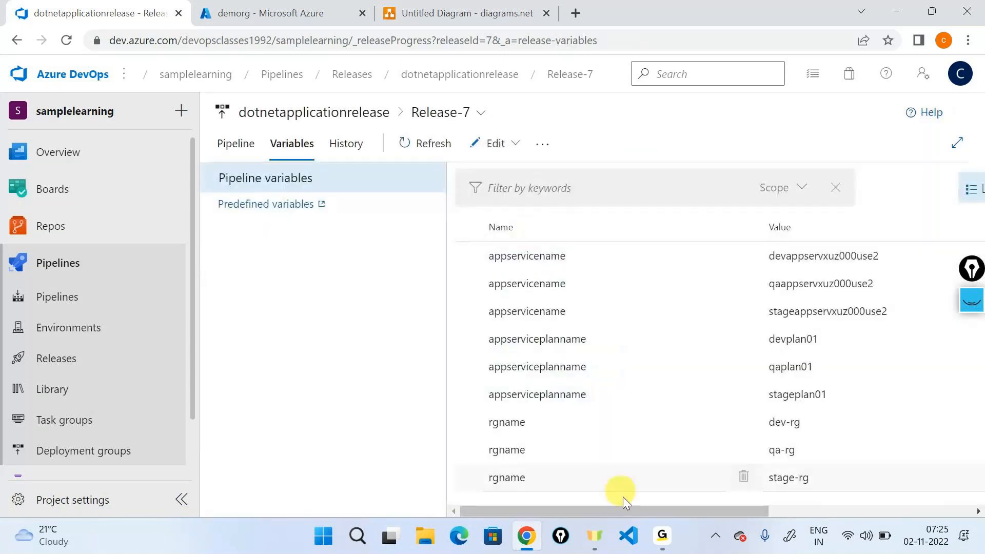
pyautogui.moveTo(625, 510); pyautogui.dragTo(605, 498)
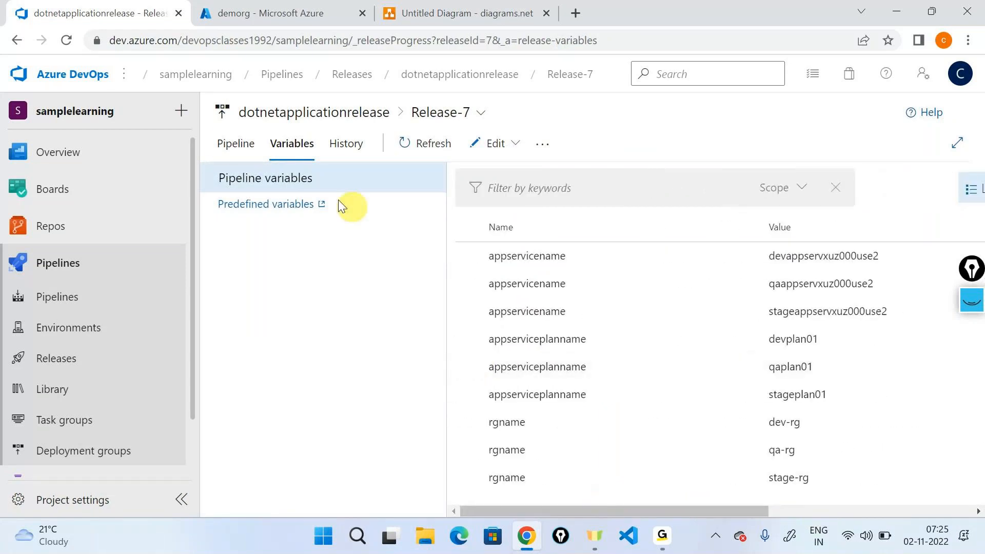
pyautogui.click(223, 148)
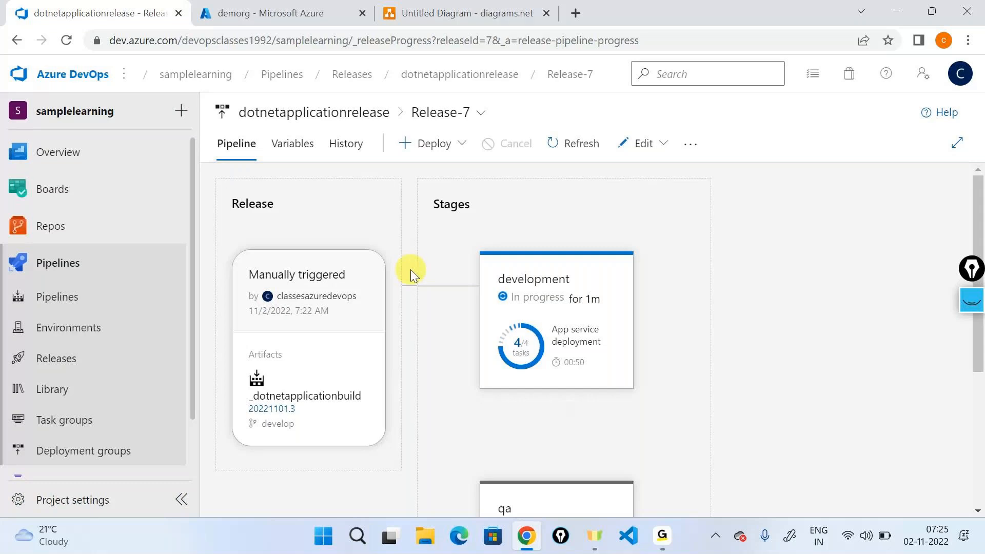
pyautogui.hotkey('alt', 'Tab')
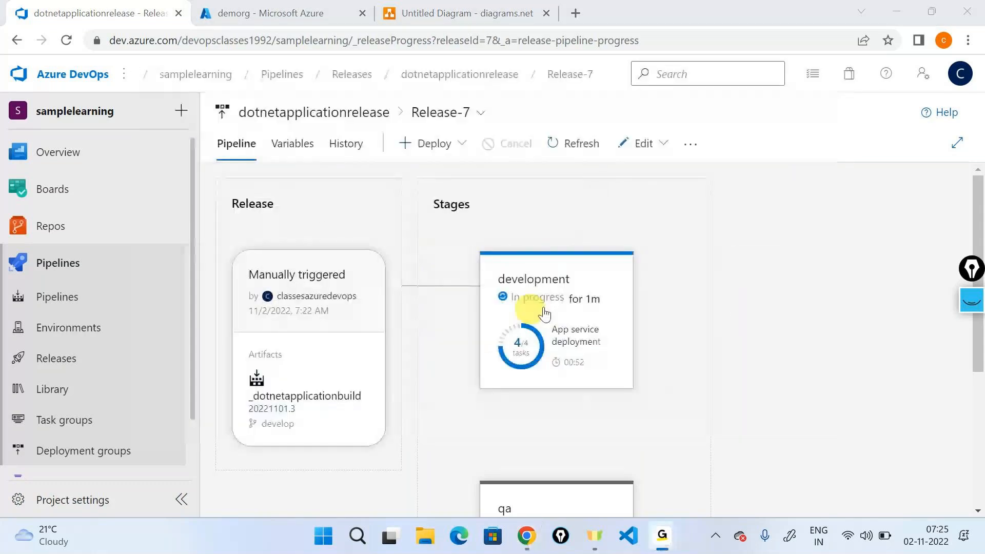
pyautogui.hotkey('alt', 'Tab')
pyautogui.hotkey('alt', 'Tab')
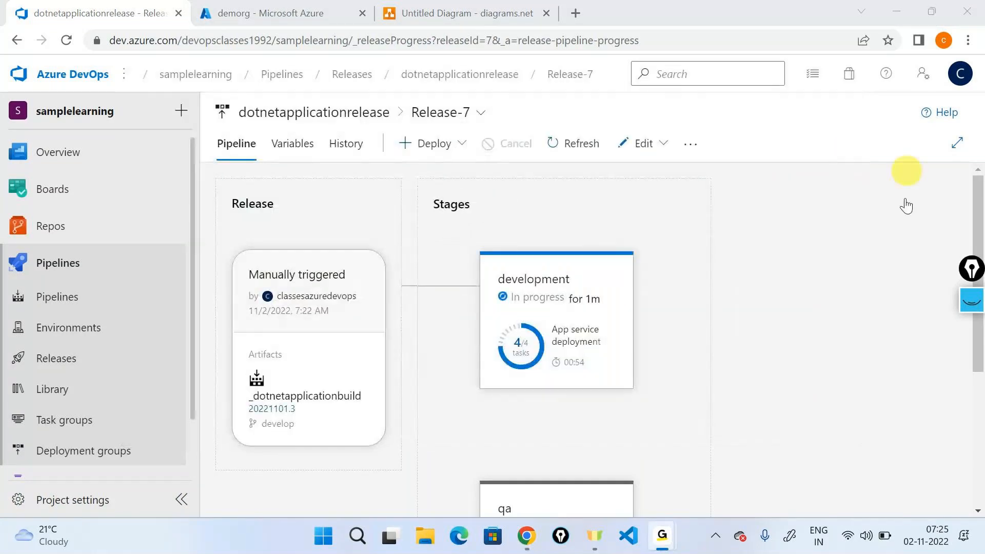
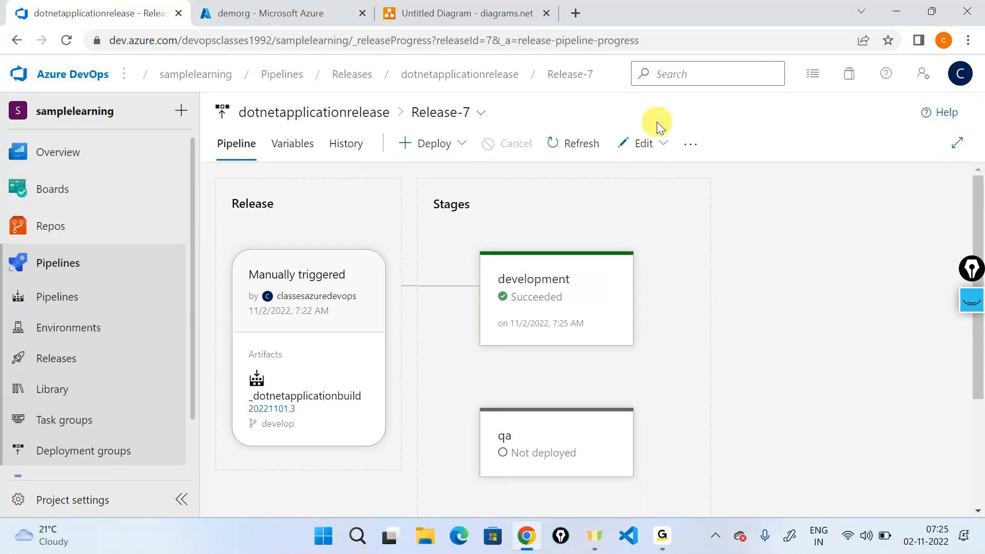
# Step: Open the dotnetapplicationrelease pipeline for editing and review its pipeline variables
pyautogui.click(645, 144)
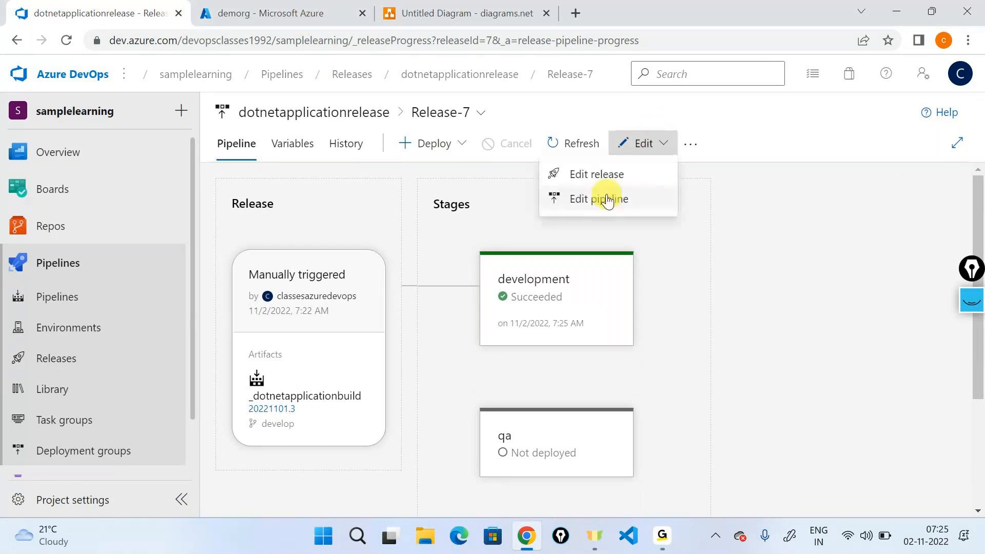
pyautogui.click(606, 199)
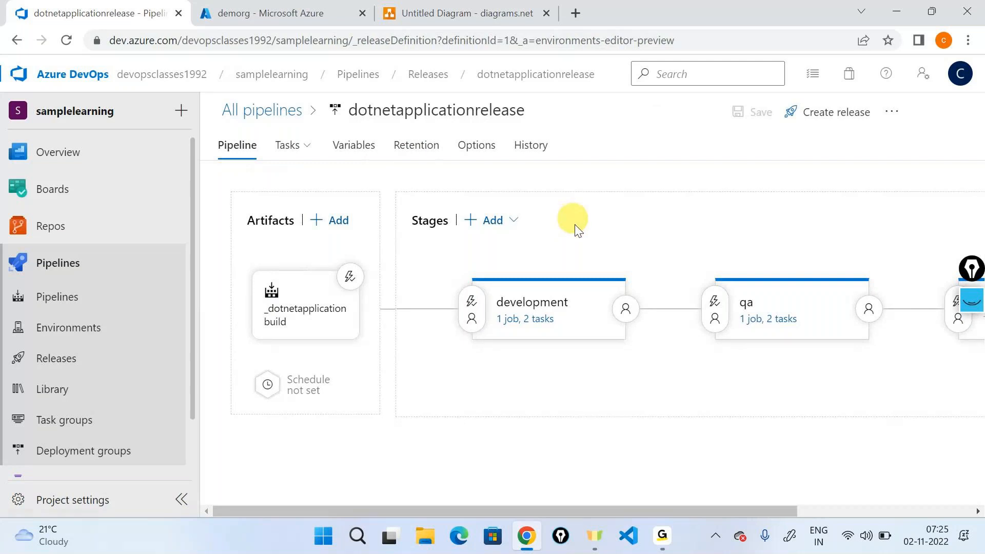
pyautogui.click(355, 147)
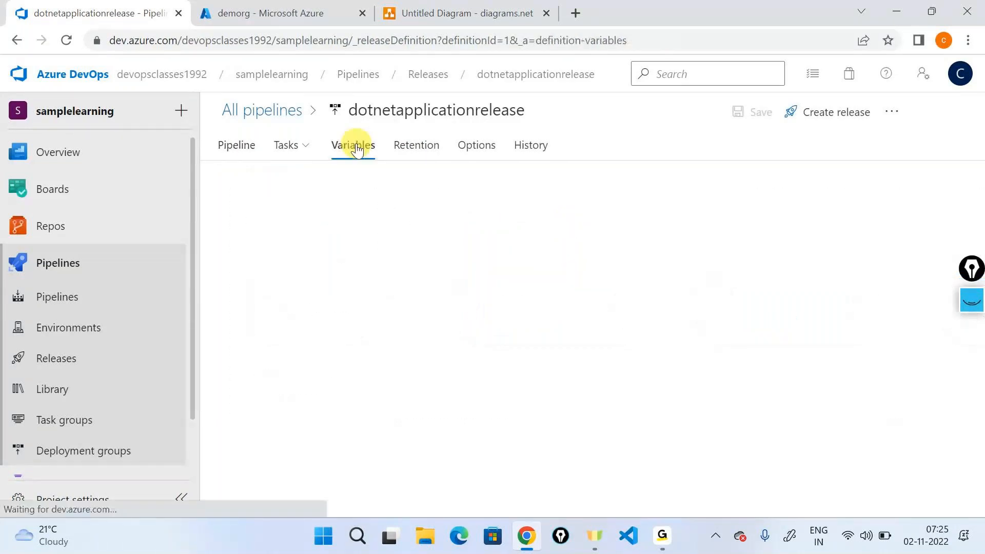
pyautogui.scroll(-1, 579, 349)
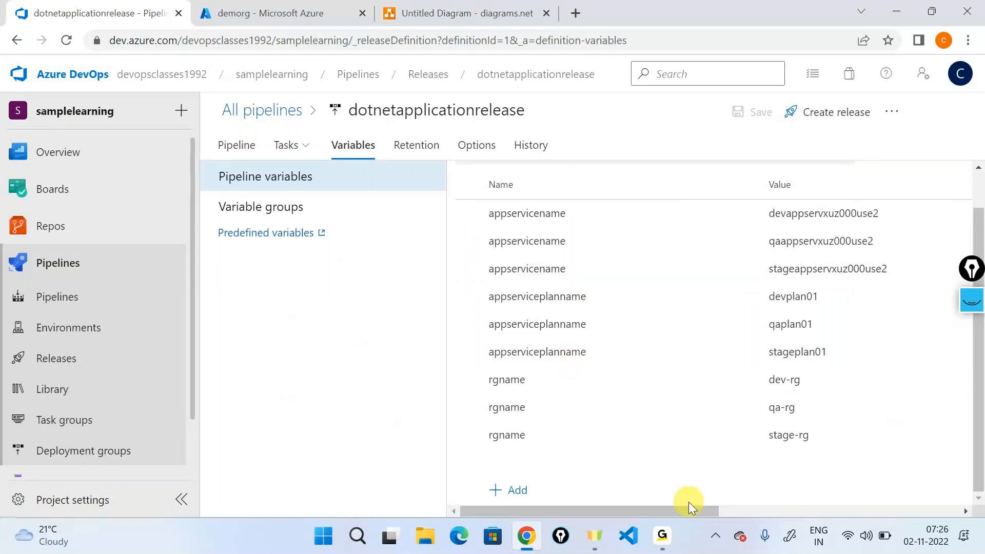
pyautogui.moveTo(688, 509)
pyautogui.mouseDown()
pyautogui.moveTo(919, 527)
pyautogui.moveTo(624, 510)
pyautogui.mouseUp()
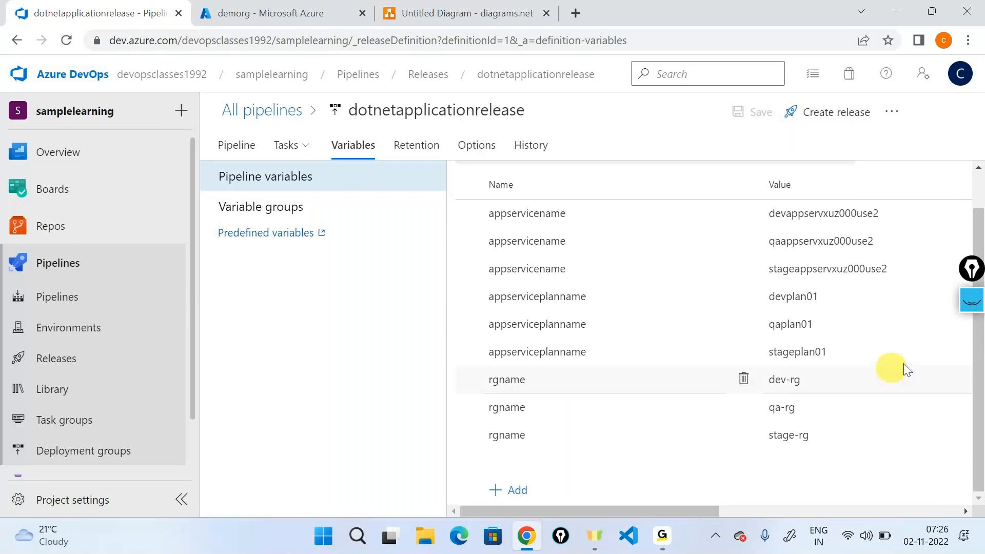
# Step: Draw tick marks beside the first appservicename, appserviceplanname and rgname variables with the annotation pen, and clear the annotations
pyautogui.click(971, 300)
pyautogui.click(973, 351)
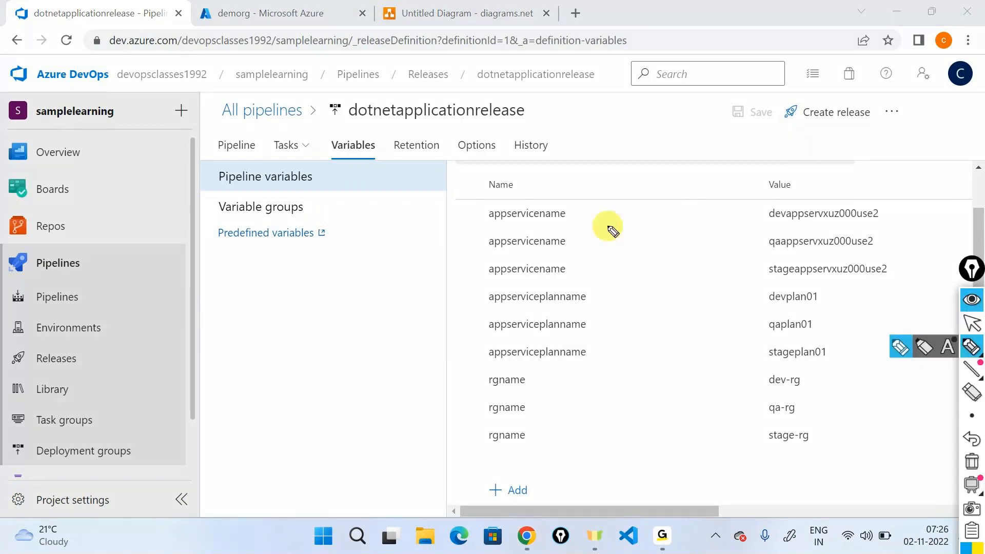
pyautogui.moveTo(578, 208); pyautogui.dragTo(597, 196)
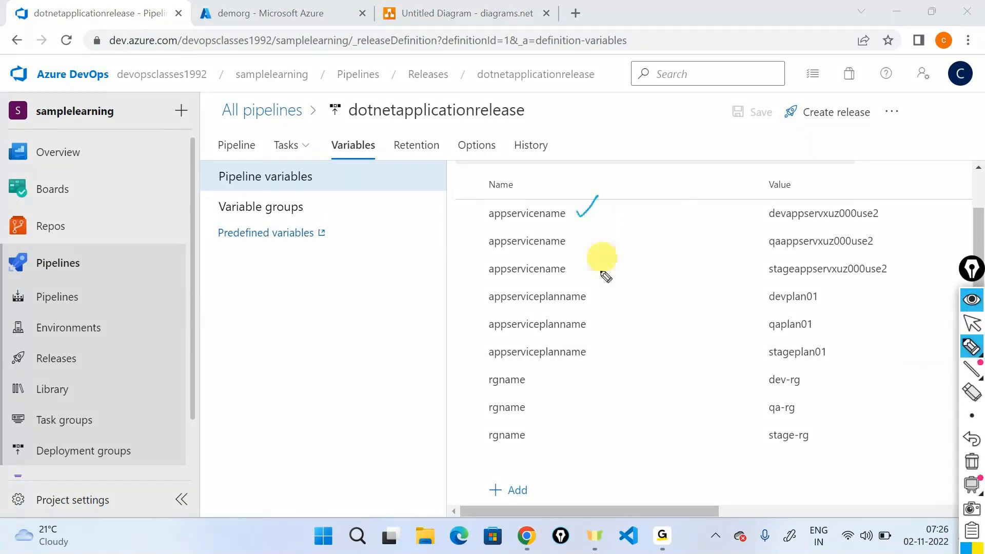
pyautogui.moveTo(599, 294); pyautogui.dragTo(622, 286)
pyautogui.moveTo(539, 383); pyautogui.dragTo(568, 360)
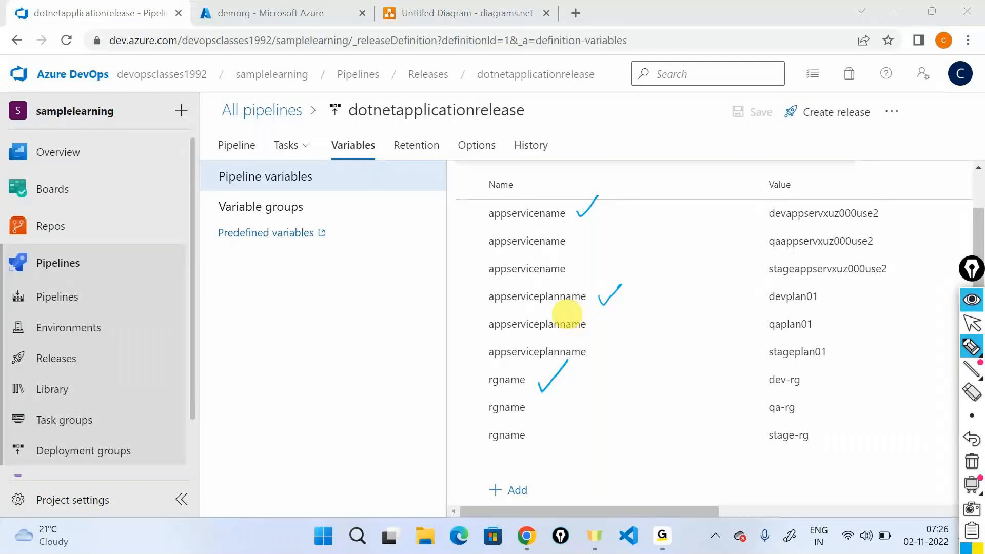
pyautogui.click(971, 300)
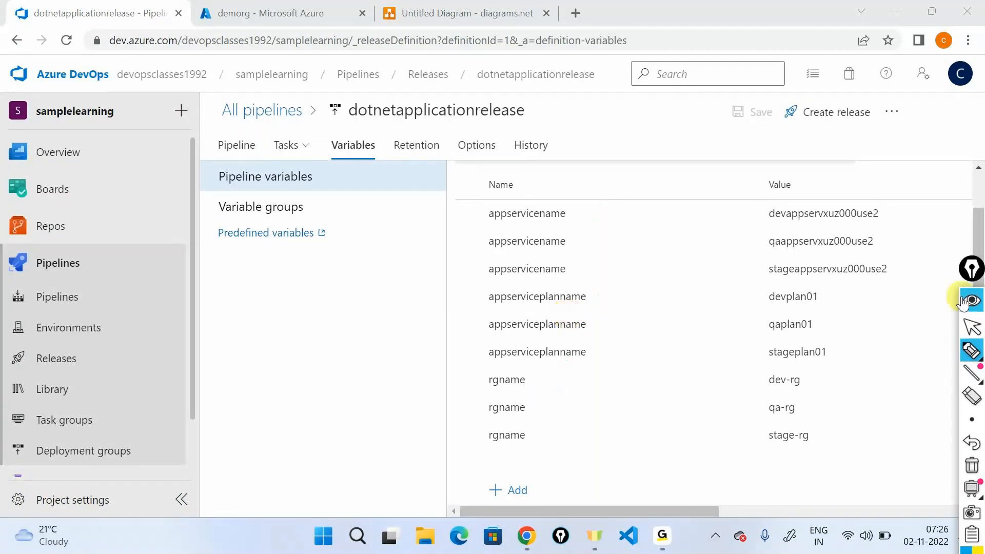
# Step: Clone the stage named stage in the release pipeline and name the copy production
pyautogui.click(240, 146)
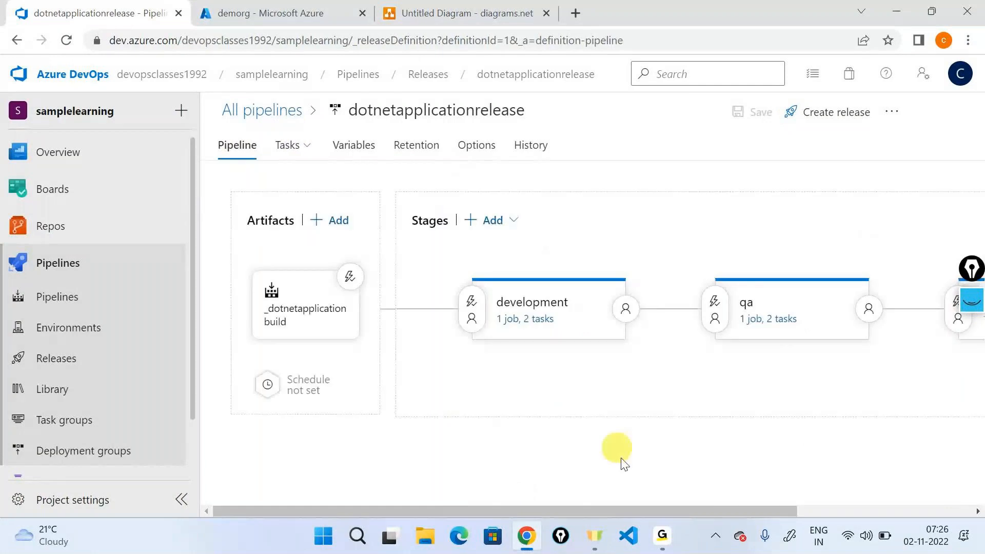
pyautogui.moveTo(639, 508); pyautogui.dragTo(824, 358)
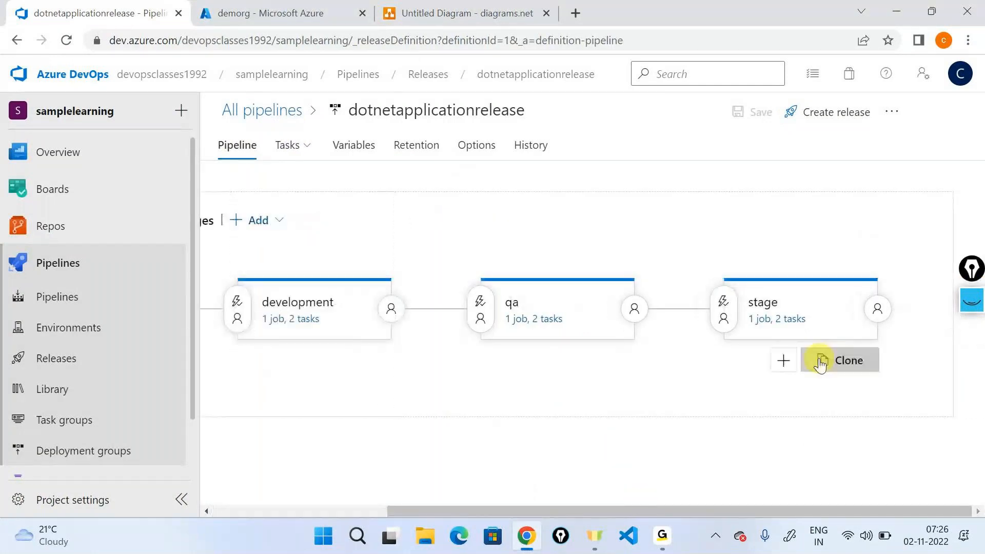
pyautogui.click(814, 361)
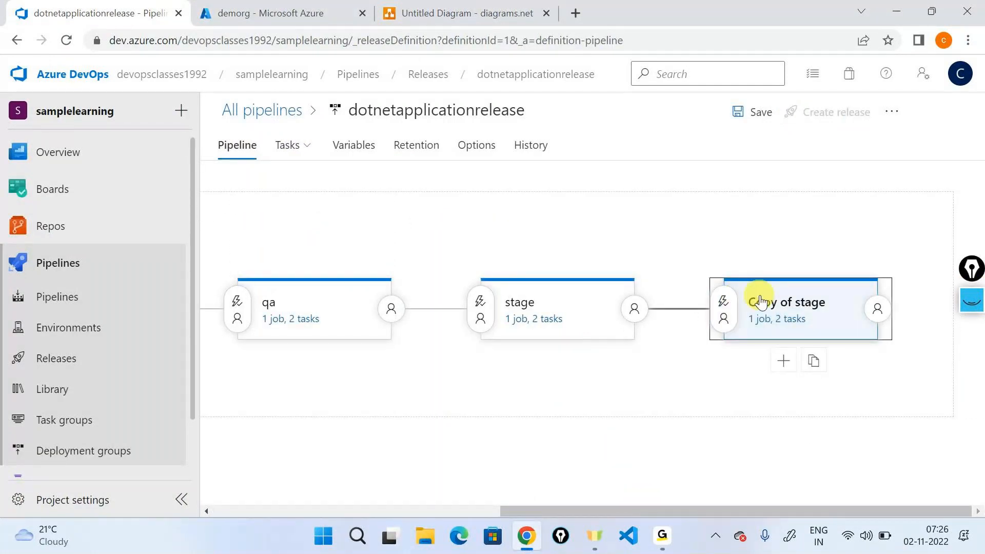
pyautogui.click(761, 302)
pyautogui.write('production')
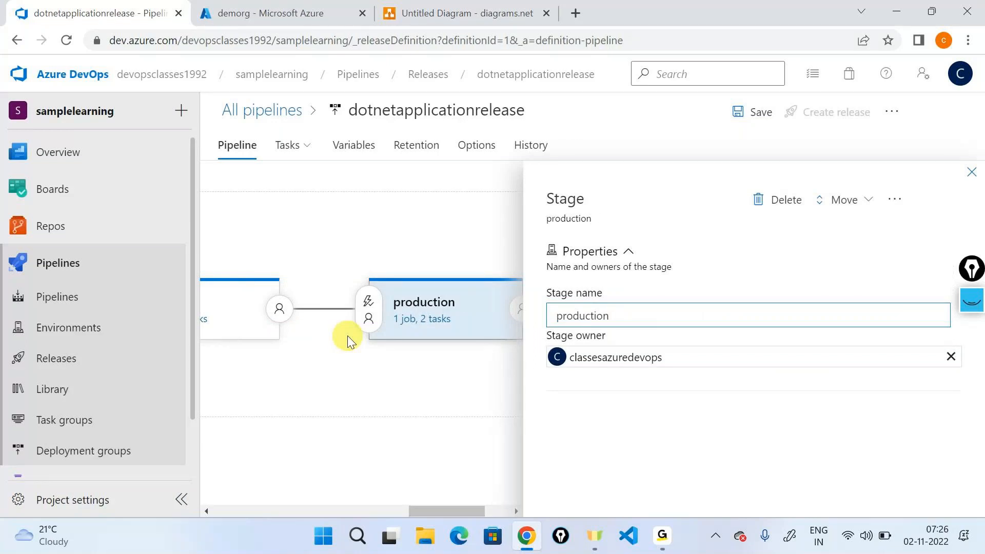
pyautogui.click(348, 341)
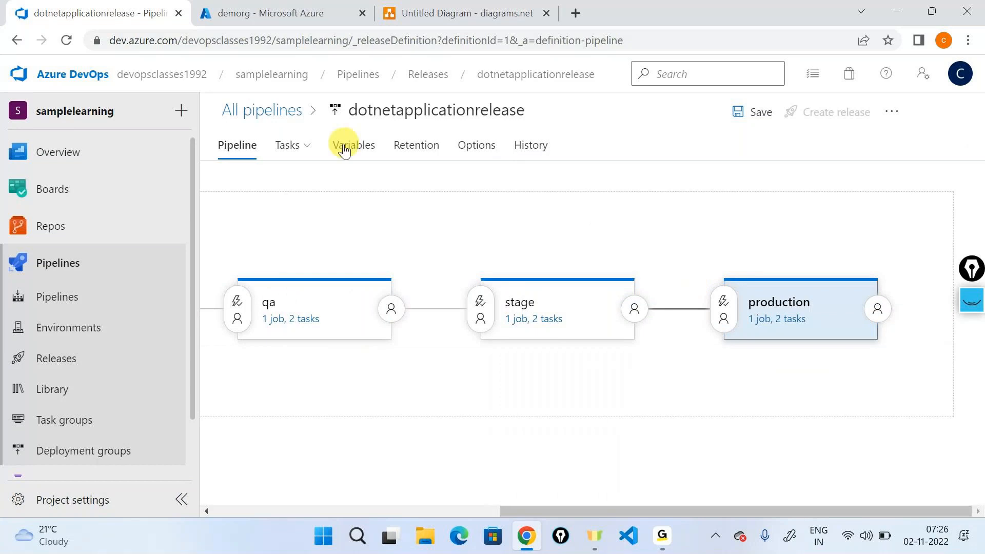
# Step: Examine the names, values and scopes of the pipeline variables copied for the production stage
pyautogui.click(353, 145)
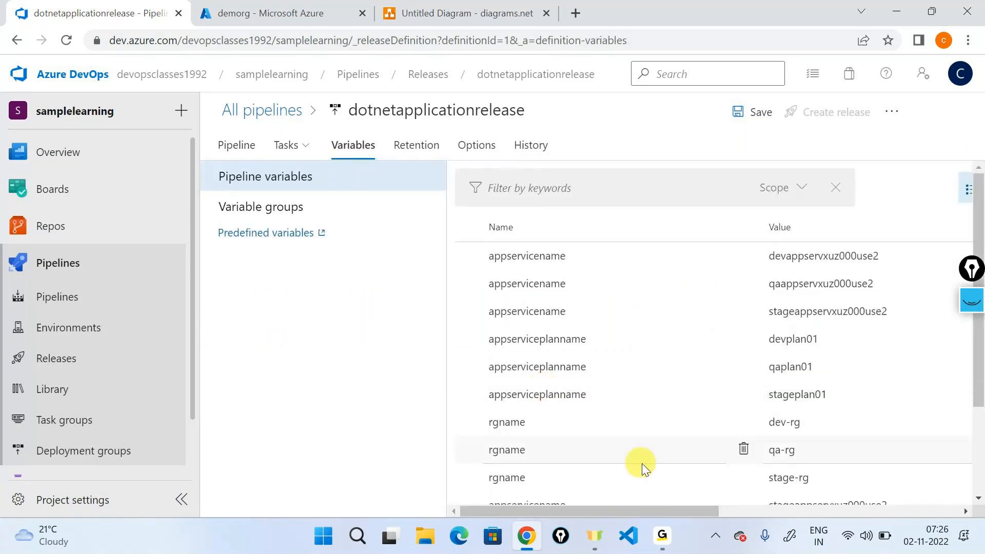
pyautogui.scroll(-3, 638, 395)
pyautogui.moveTo(622, 511); pyautogui.dragTo(891, 522)
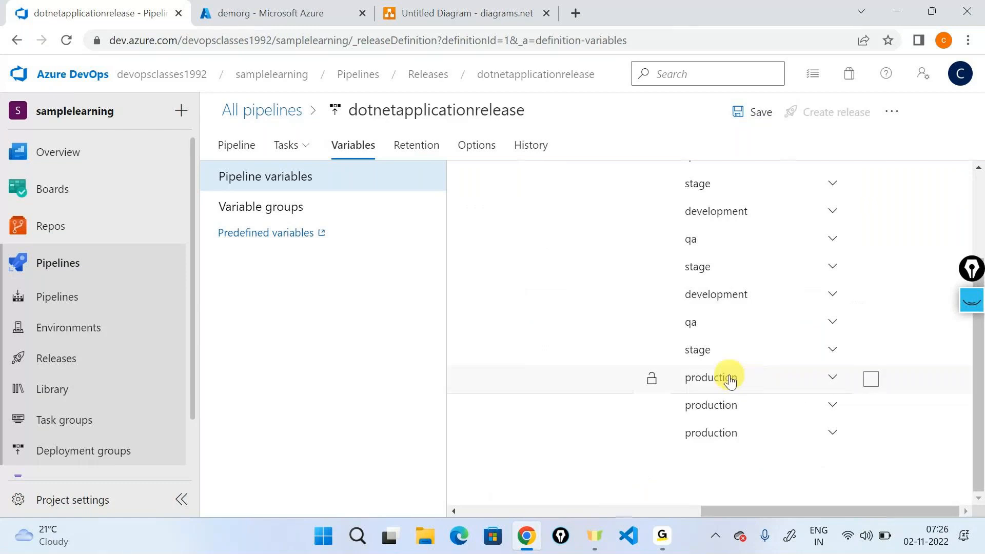
pyautogui.moveTo(715, 500); pyautogui.dragTo(617, 485)
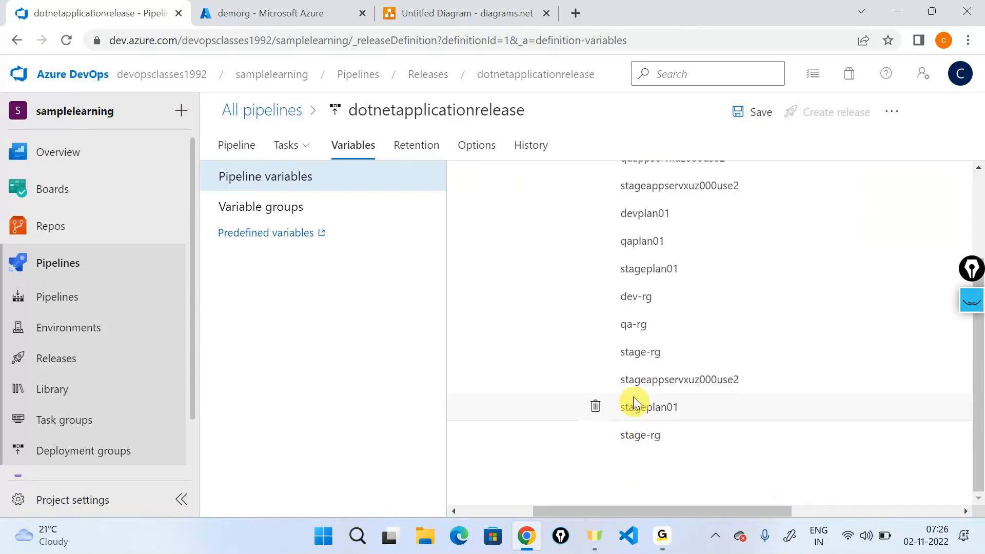
pyautogui.moveTo(652, 511); pyautogui.dragTo(453, 495)
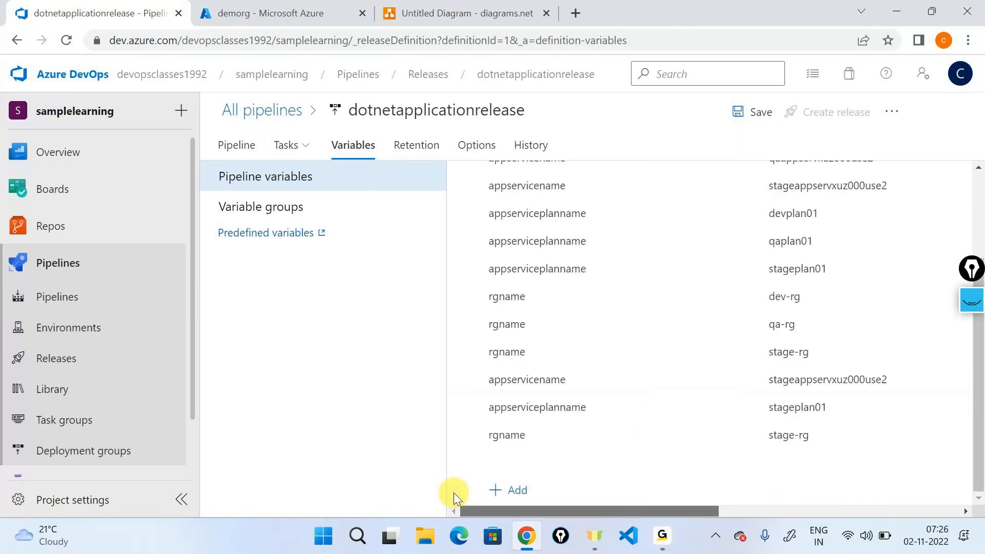
# Step: Delete the production stage from the release pipeline
pyautogui.click(236, 144)
pyautogui.click(831, 313)
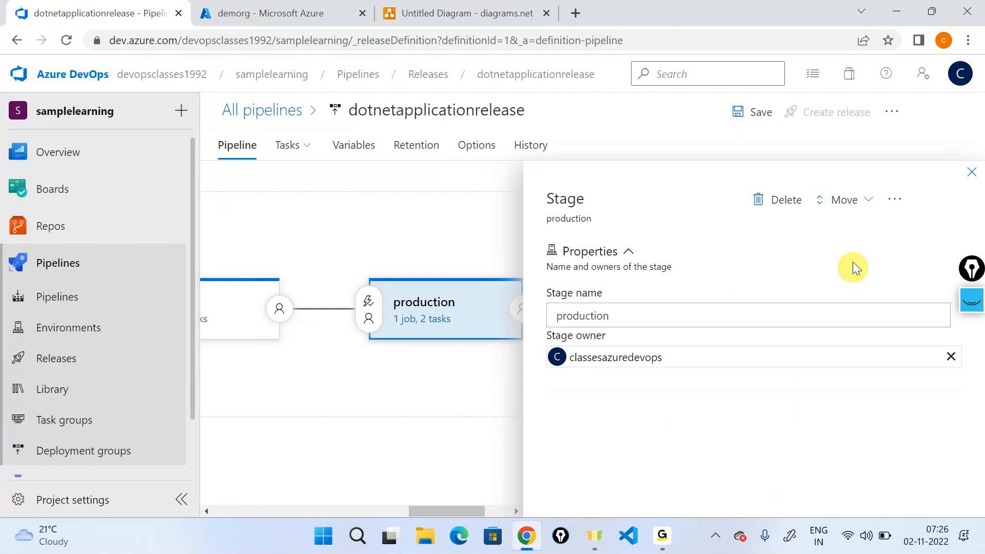
pyautogui.click(775, 201)
pyautogui.click(526, 333)
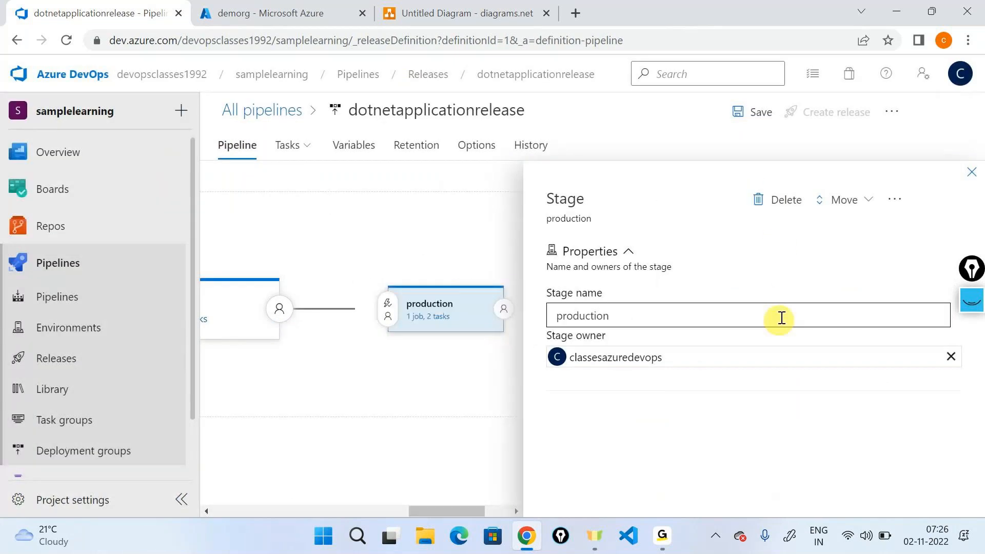
# Step: Open the pipeline variables and bracket the appservicename, appserviceplanname and rgname groups with the annotation pen, writing 9 beside them
pyautogui.click(354, 145)
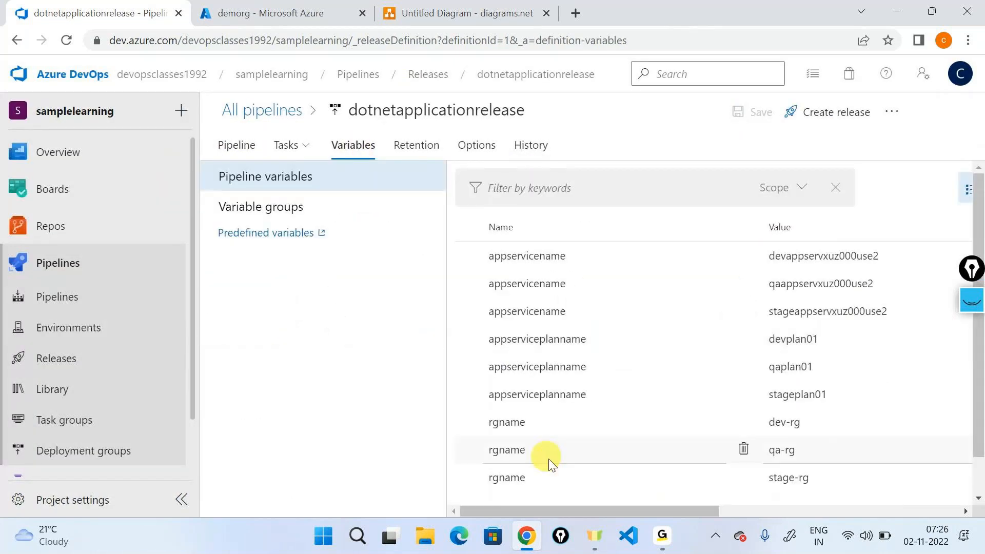
pyautogui.scroll(-2, 571, 382)
pyautogui.scroll(2, 571, 381)
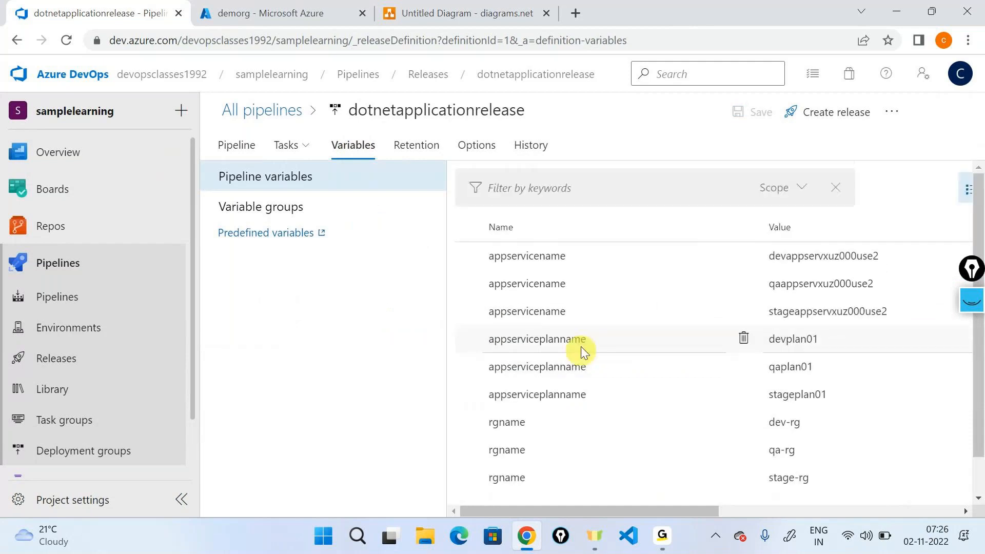
pyautogui.click(979, 306)
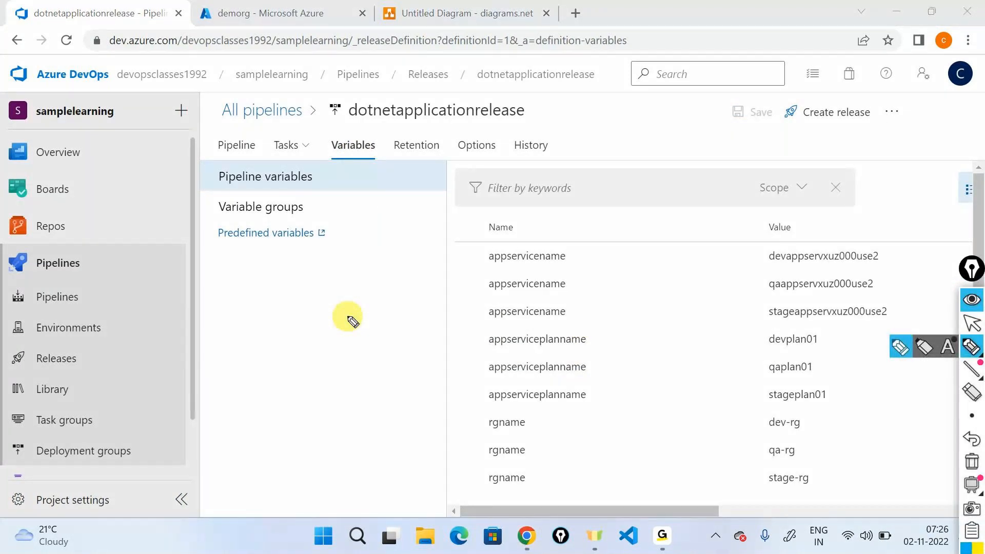
pyautogui.moveTo(578, 248); pyautogui.dragTo(596, 313)
pyautogui.moveTo(601, 328); pyautogui.dragTo(614, 404)
pyautogui.moveTo(563, 413); pyautogui.dragTo(581, 495)
pyautogui.moveTo(648, 328); pyautogui.dragTo(651, 354)
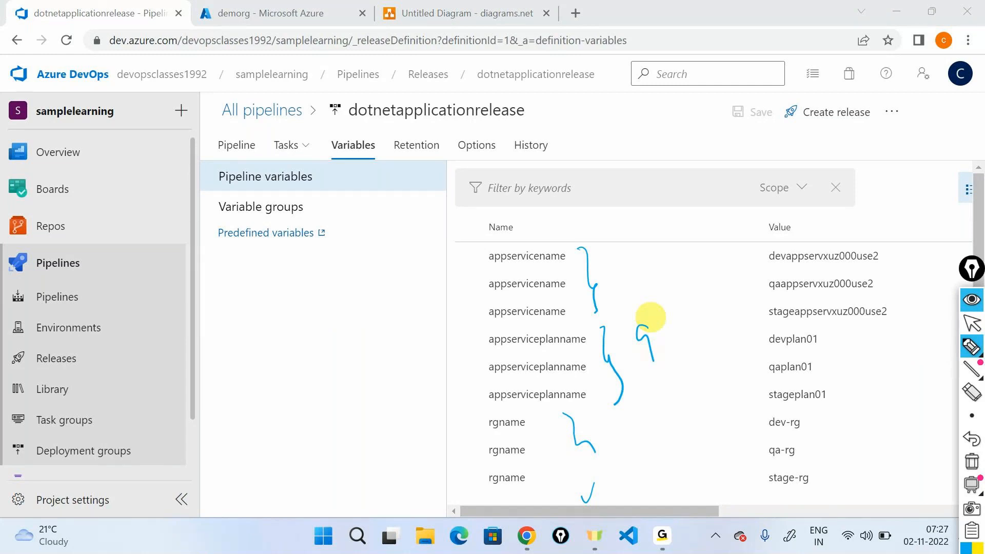
# Step: Handwrite a circled "20-30" in the blank area beside the variables list, with "30 x 3 = 90" below it
pyautogui.moveTo(327, 334)
pyautogui.mouseDown()
pyautogui.moveTo(342, 340)
pyautogui.moveTo(354, 322)
pyautogui.mouseUp()
pyautogui.moveTo(360, 316); pyautogui.dragTo(371, 311)
pyautogui.moveTo(381, 289); pyautogui.dragTo(382, 308)
pyautogui.moveTo(394, 285)
pyautogui.mouseDown()
pyautogui.moveTo(400, 297)
pyautogui.moveTo(393, 269)
pyautogui.mouseUp()
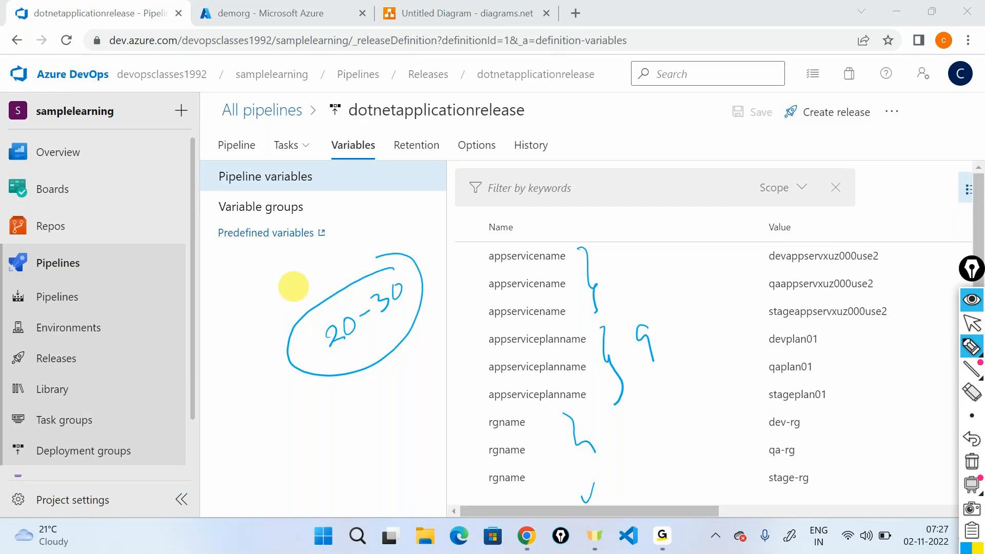
pyautogui.moveTo(345, 398)
pyautogui.mouseDown()
pyautogui.moveTo(354, 413)
pyautogui.moveTo(363, 398)
pyautogui.moveTo(410, 386)
pyautogui.mouseUp()
pyautogui.moveTo(409, 365)
pyautogui.mouseDown()
pyautogui.moveTo(400, 395)
pyautogui.moveTo(442, 347)
pyautogui.mouseUp()
pyautogui.moveTo(431, 365); pyautogui.dragTo(445, 357)
pyautogui.moveTo(454, 331); pyautogui.dragTo(450, 350)
pyautogui.moveTo(471, 320); pyautogui.dragTo(469, 321)
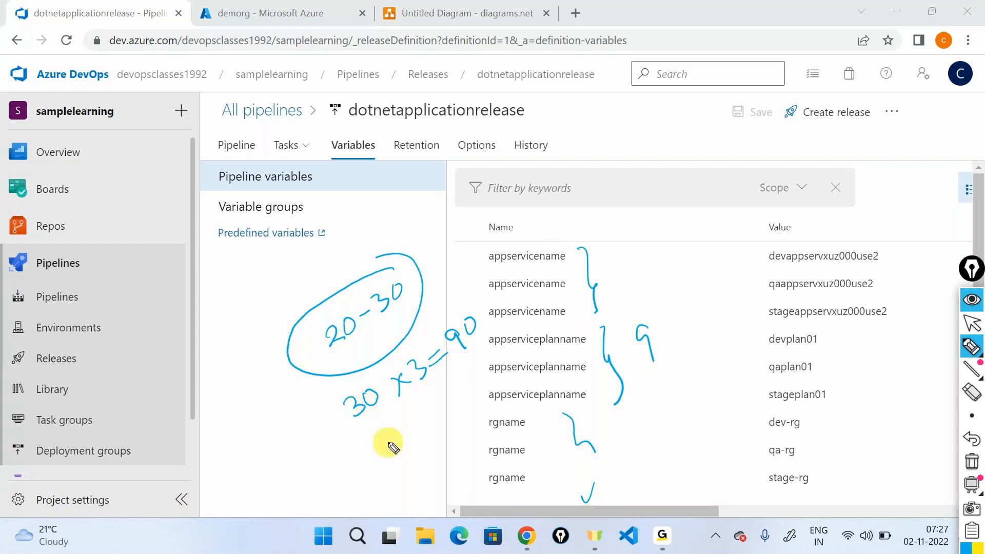
# Step: Handwrite a circled "120-150" below the multiplication, and clear all annotations
pyautogui.moveTo(373, 451)
pyautogui.mouseDown()
pyautogui.moveTo(370, 473)
pyautogui.moveTo(401, 434)
pyautogui.mouseUp()
pyautogui.moveTo(406, 437); pyautogui.dragTo(414, 432)
pyautogui.moveTo(422, 413)
pyautogui.mouseDown()
pyautogui.moveTo(419, 433)
pyautogui.moveTo(445, 407)
pyautogui.mouseUp()
pyautogui.moveTo(438, 384)
pyautogui.mouseDown()
pyautogui.moveTo(450, 433)
pyautogui.moveTo(439, 385)
pyautogui.mouseUp()
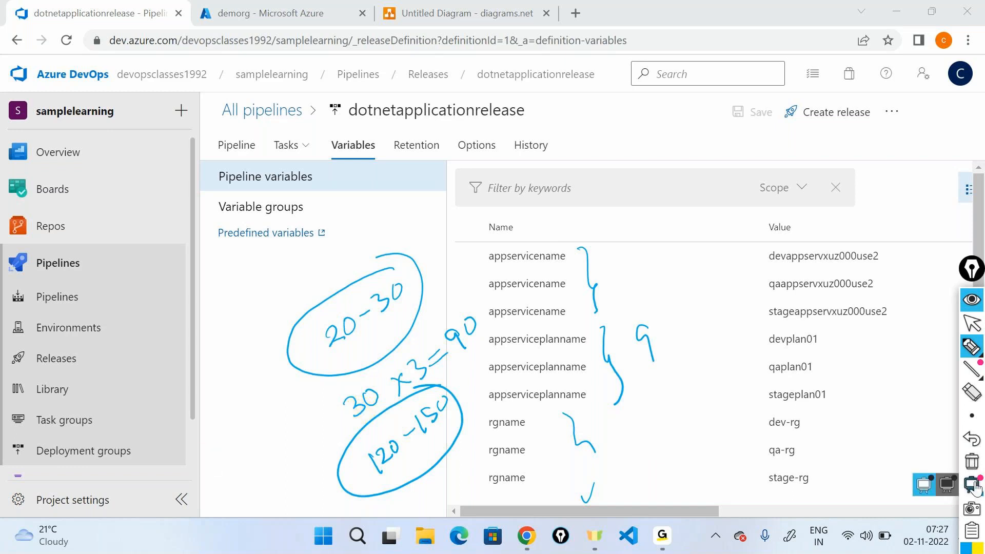
pyautogui.click(971, 461)
# Step: Handwrite "Generic variables" inside a drawn box beside the variables list, clear the annotations and close the annotation tools
pyautogui.moveTo(241, 331)
pyautogui.mouseDown()
pyautogui.moveTo(249, 318)
pyautogui.moveTo(247, 347)
pyautogui.moveTo(401, 256)
pyautogui.mouseUp()
pyautogui.moveTo(250, 370)
pyautogui.mouseDown()
pyautogui.moveTo(410, 287)
pyautogui.moveTo(224, 322)
pyautogui.moveTo(244, 357)
pyautogui.mouseUp()
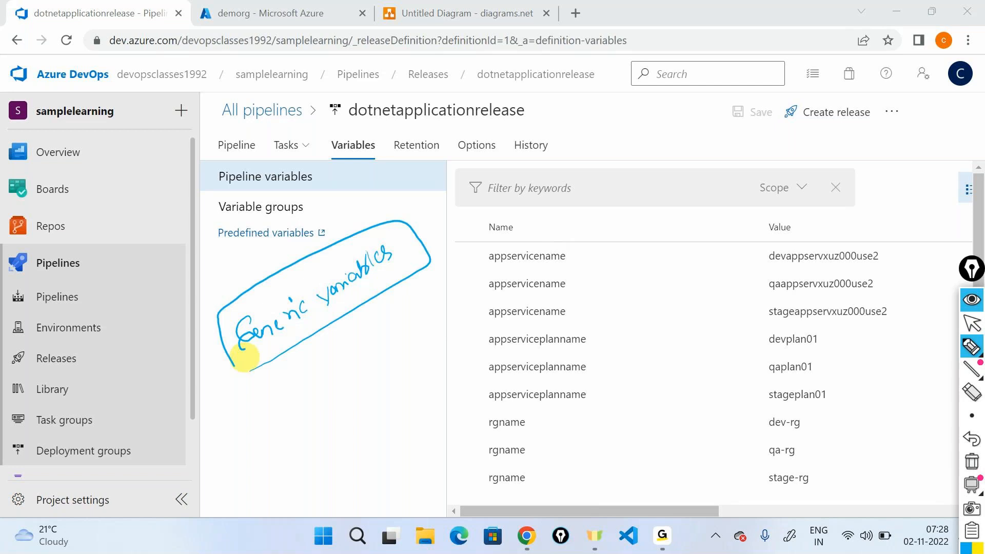
pyautogui.click(971, 462)
pyautogui.click(971, 300)
# Step: Delete the qa and stage entries of appservicename, appserviceplanname and rgname, and check the scopes of the remaining variables
pyautogui.click(744, 283)
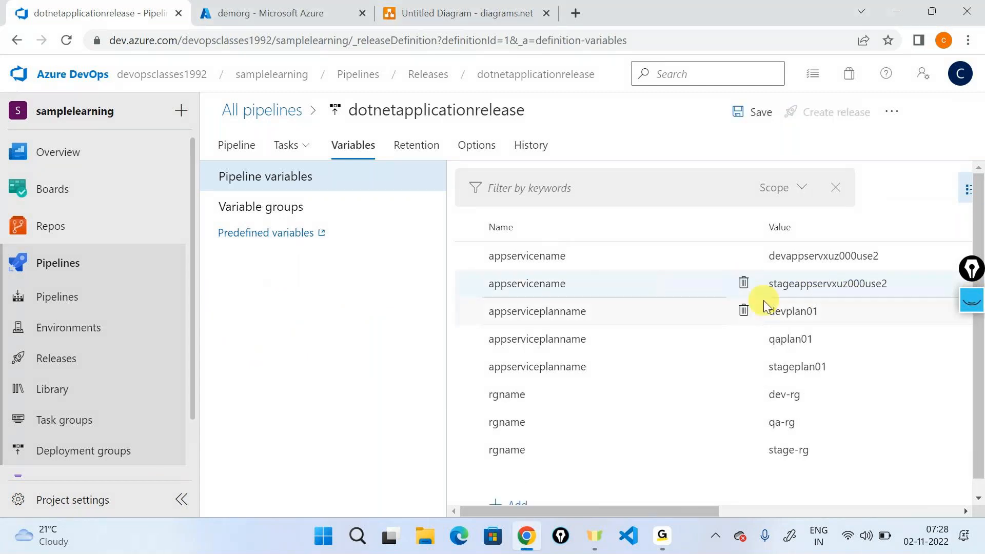
pyautogui.click(744, 282)
pyautogui.click(743, 310)
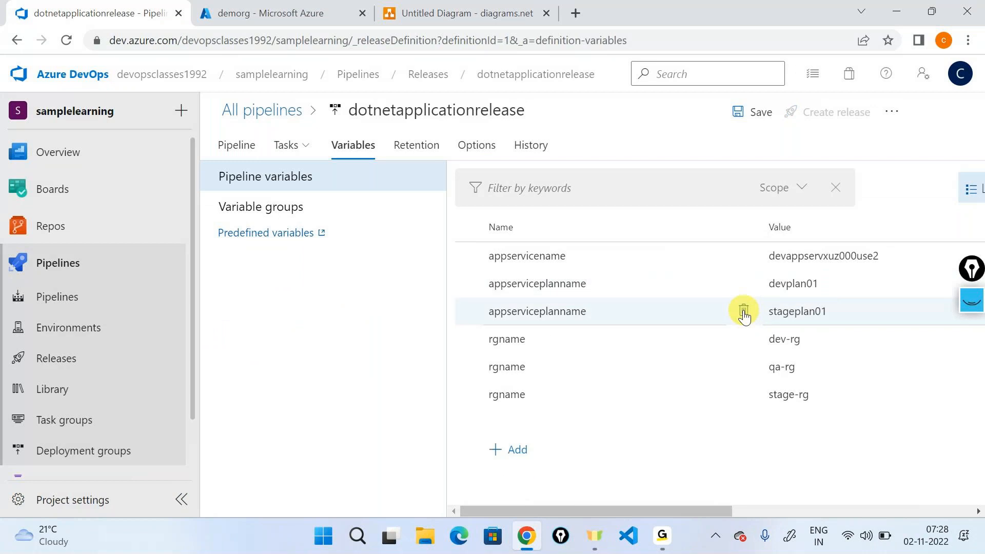
pyautogui.click(743, 311)
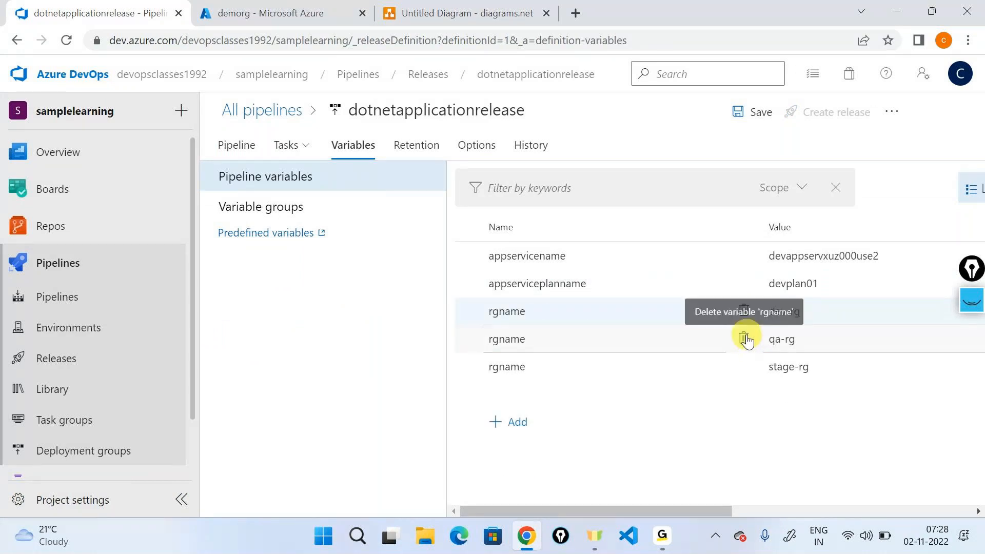
pyautogui.click(743, 338)
pyautogui.click(743, 339)
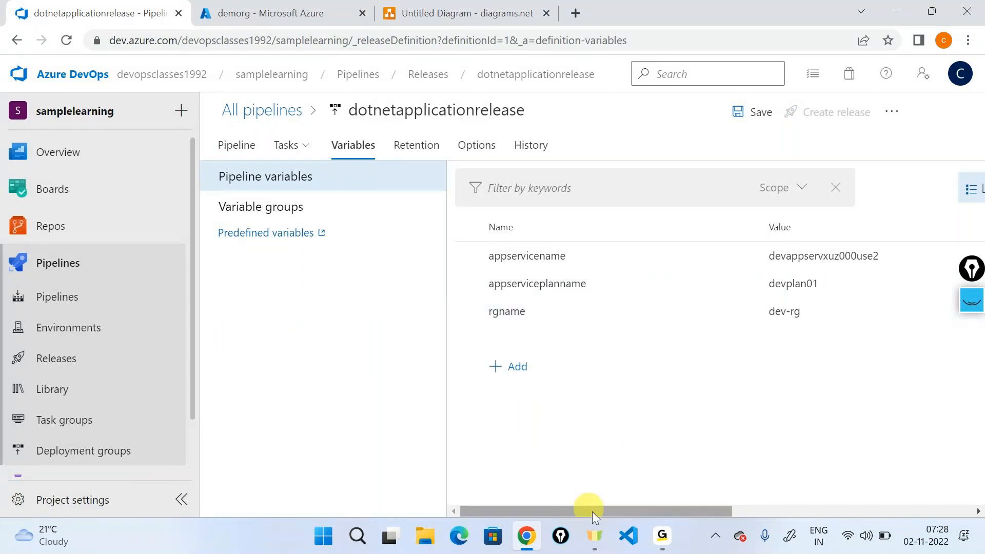
pyautogui.moveTo(596, 507); pyautogui.dragTo(769, 340)
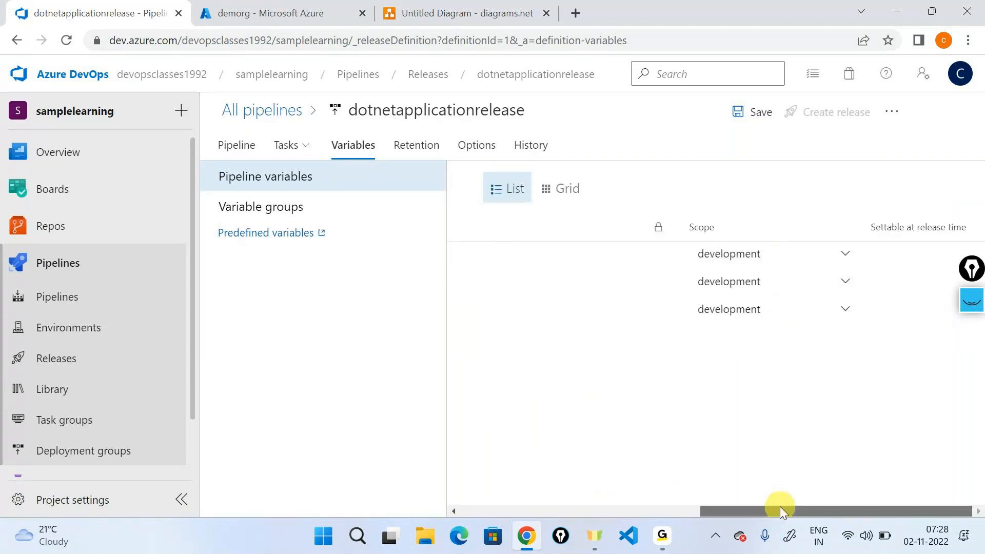
pyautogui.moveTo(780, 506); pyautogui.dragTo(562, 519)
# Step: Underline the dev prefix in the three variable values with the annotation pen and write qa beside each value
pyautogui.click(971, 300)
pyautogui.click(971, 347)
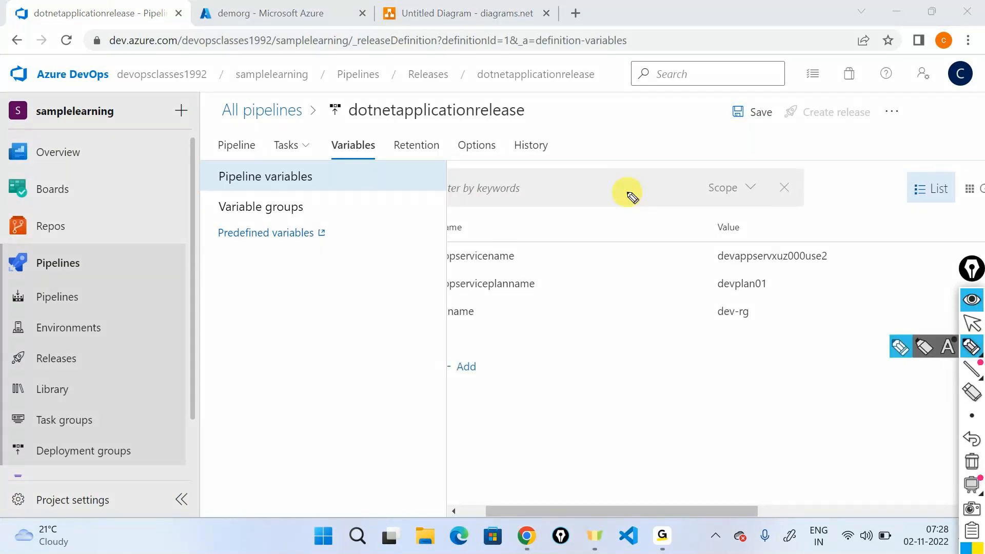
pyautogui.moveTo(717, 265)
pyautogui.mouseDown()
pyautogui.moveTo(729, 263)
pyautogui.moveTo(721, 319)
pyautogui.mouseUp()
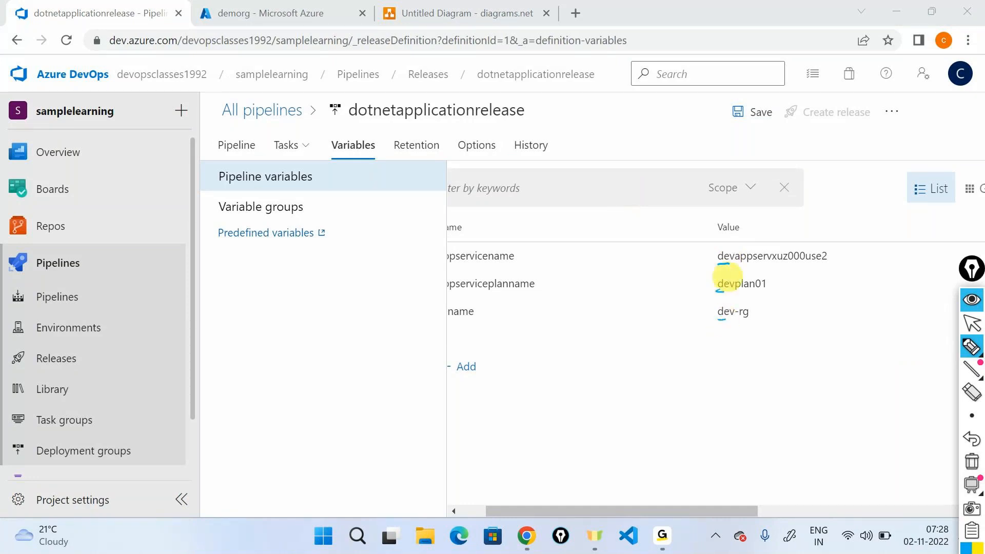
pyautogui.moveTo(682, 255)
pyautogui.mouseDown()
pyautogui.moveTo(700, 256)
pyautogui.moveTo(700, 280)
pyautogui.mouseUp()
pyautogui.moveTo(685, 315); pyautogui.dragTo(698, 310)
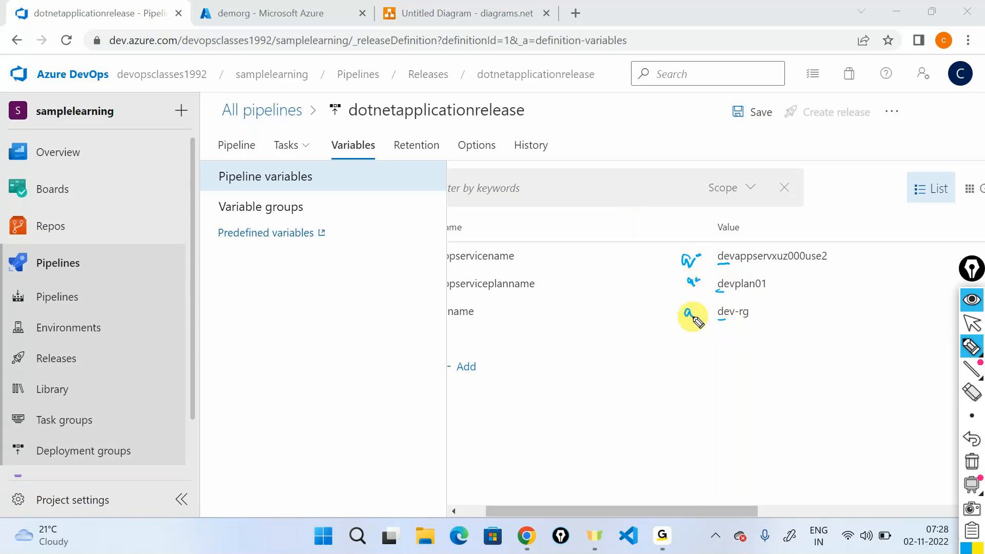
# Step: Handwrite stg beside all three variable rows and prod beside the appservicename and appserviceplanname rows
pyautogui.moveTo(618, 257)
pyautogui.mouseDown()
pyautogui.moveTo(633, 260)
pyautogui.moveTo(632, 292)
pyautogui.moveTo(623, 295)
pyautogui.mouseUp()
pyautogui.moveTo(635, 279); pyautogui.dragTo(635, 294)
pyautogui.moveTo(649, 282); pyautogui.dragTo(628, 337)
pyautogui.moveTo(636, 320)
pyautogui.mouseDown()
pyautogui.moveTo(634, 336)
pyautogui.moveTo(645, 338)
pyautogui.mouseUp()
pyautogui.moveTo(560, 266)
pyautogui.mouseDown()
pyautogui.moveTo(563, 276)
pyautogui.moveTo(592, 253)
pyautogui.mouseUp()
pyautogui.moveTo(575, 290)
pyautogui.mouseDown()
pyautogui.moveTo(576, 301)
pyautogui.moveTo(596, 300)
pyautogui.mouseUp()
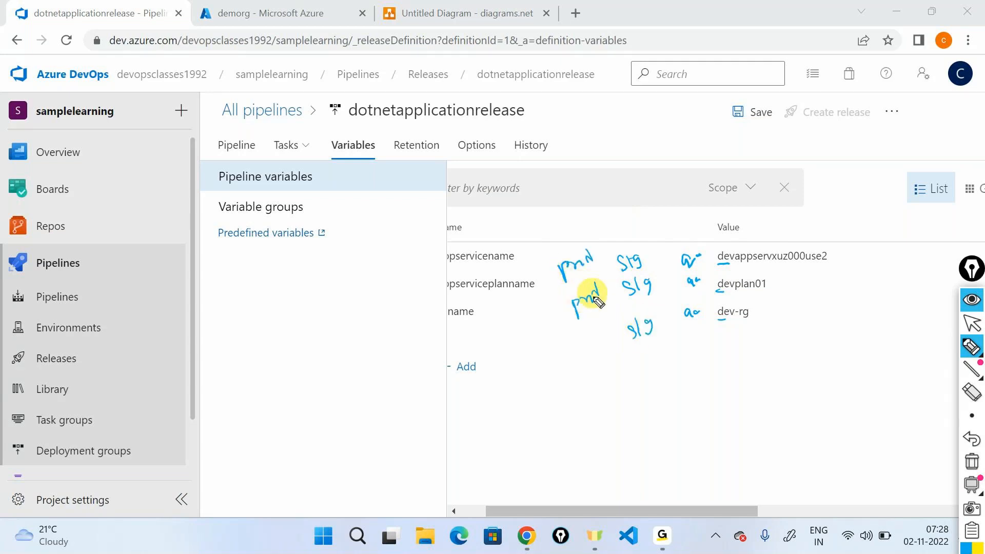
# Step: Outline the common parts of the three variable values with the pen, clear the annotations and close the annotation tools
pyautogui.moveTo(737, 268)
pyautogui.mouseDown()
pyautogui.moveTo(736, 244)
pyautogui.moveTo(829, 239)
pyautogui.moveTo(838, 268)
pyautogui.moveTo(737, 265)
pyautogui.moveTo(785, 283)
pyautogui.moveTo(718, 297)
pyautogui.mouseUp()
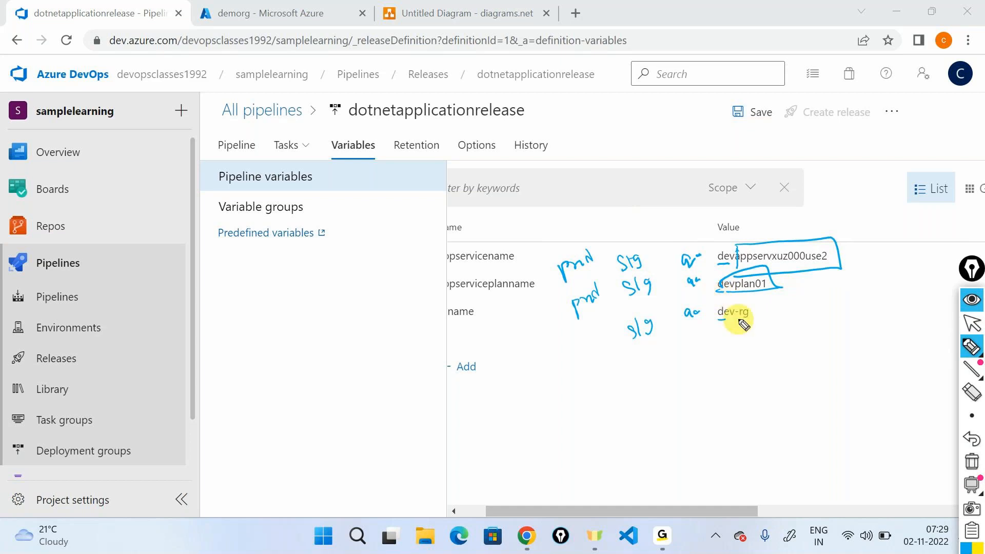
pyautogui.moveTo(741, 322); pyautogui.dragTo(742, 308)
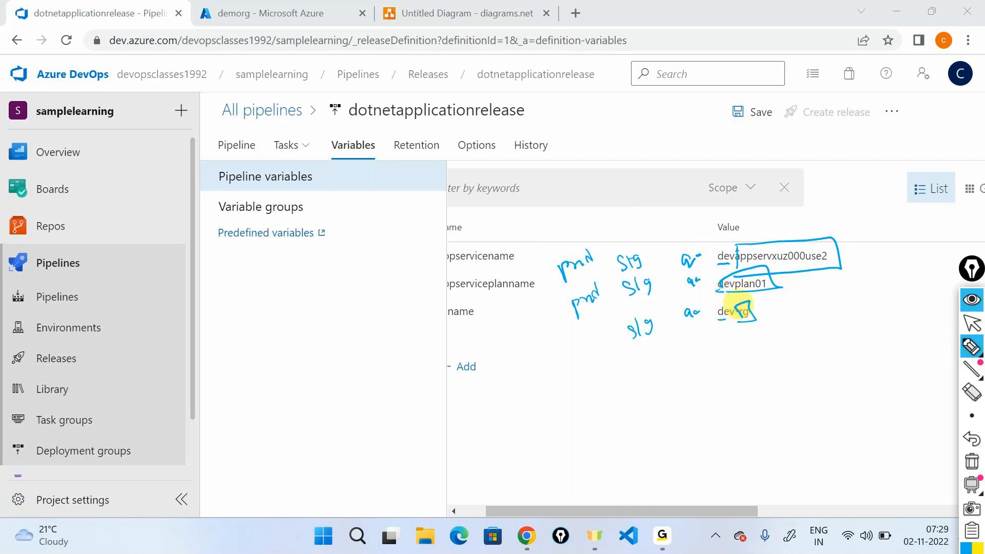
pyautogui.click(972, 460)
pyautogui.click(972, 300)
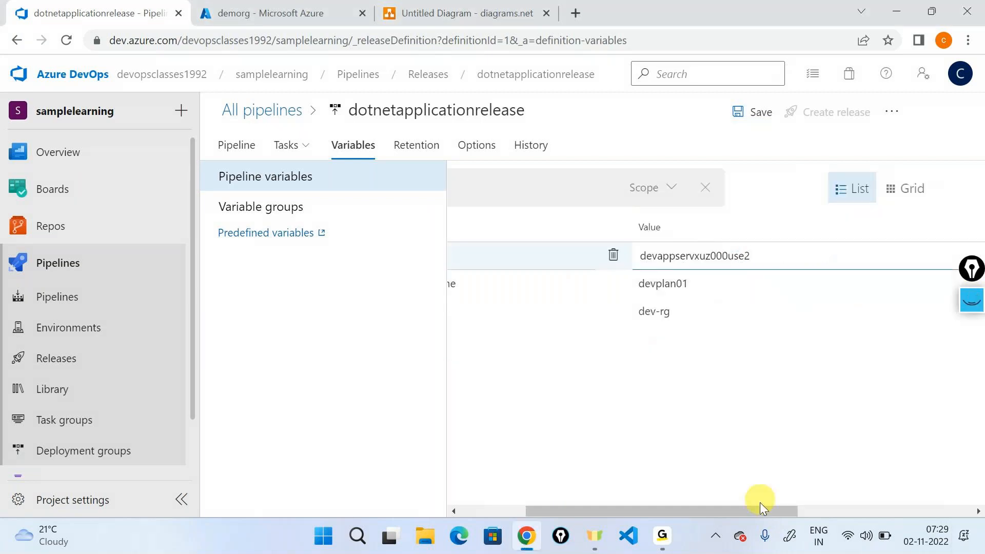
# Step: Add a pipeline variable named environment with the value dev and the scope development
pyautogui.moveTo(762, 511); pyautogui.dragTo(620, 515)
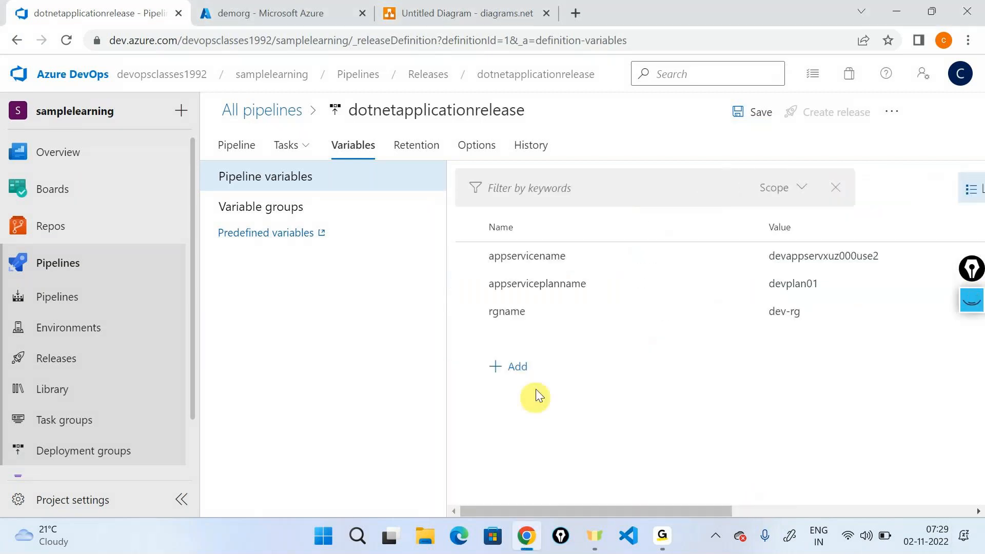
pyautogui.click(528, 365)
pyautogui.write('environ,em')
pyautogui.press('BackSpace')
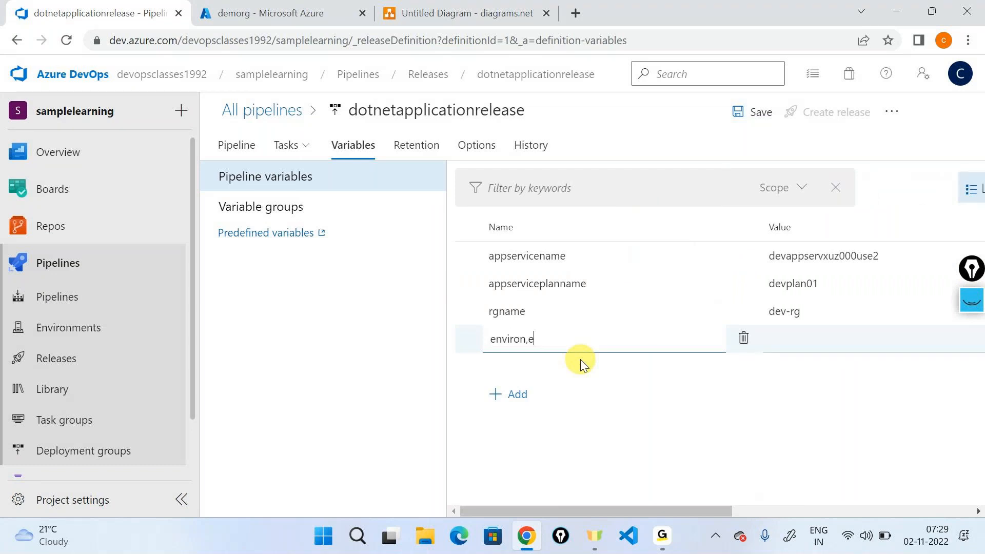
pyautogui.press('BackSpace')
pyautogui.press('BackSpace')
pyautogui.write('ment')
pyautogui.click(799, 344)
pyautogui.write('dev')
pyautogui.press('Tab')
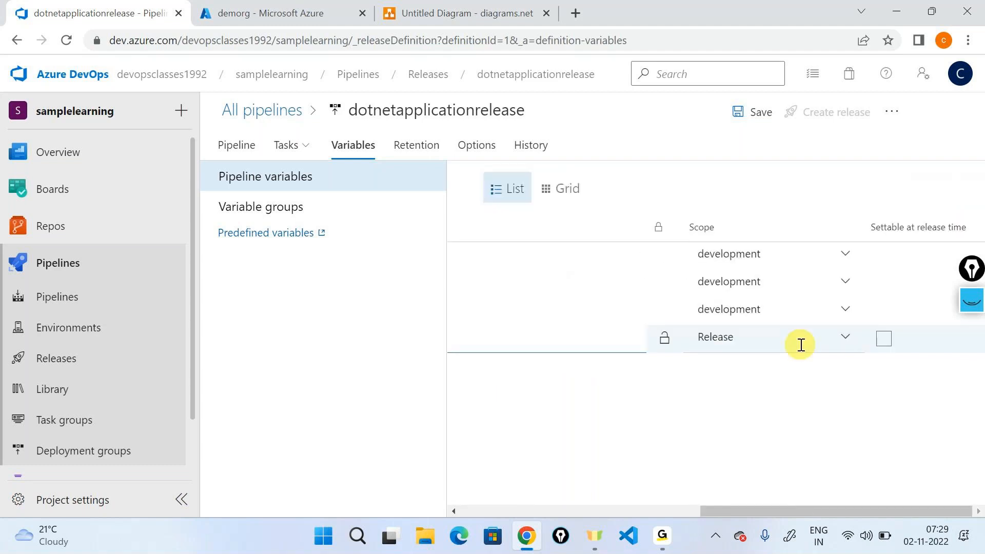
pyautogui.click(761, 345)
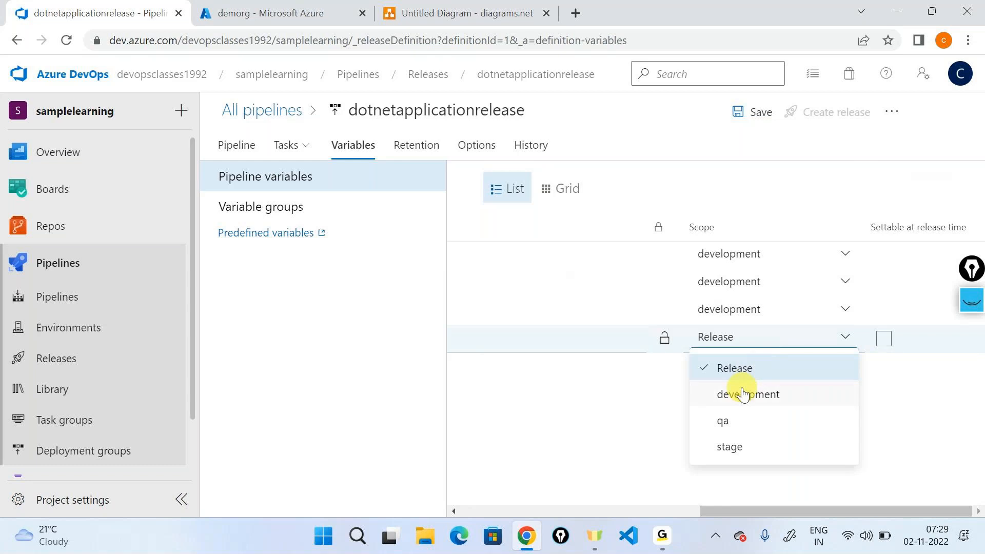
pyautogui.click(742, 391)
# Step: Add a second environment variable with the value qa and the scope qa, reusing the copied variable name
pyautogui.click(515, 395)
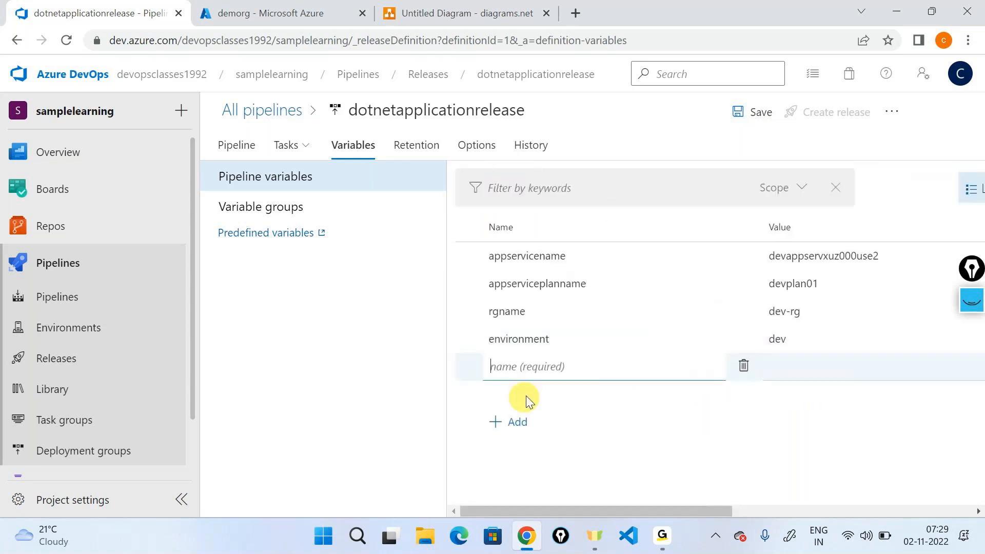
pyautogui.click(577, 341)
pyautogui.hotkey('ctrl', 'c')
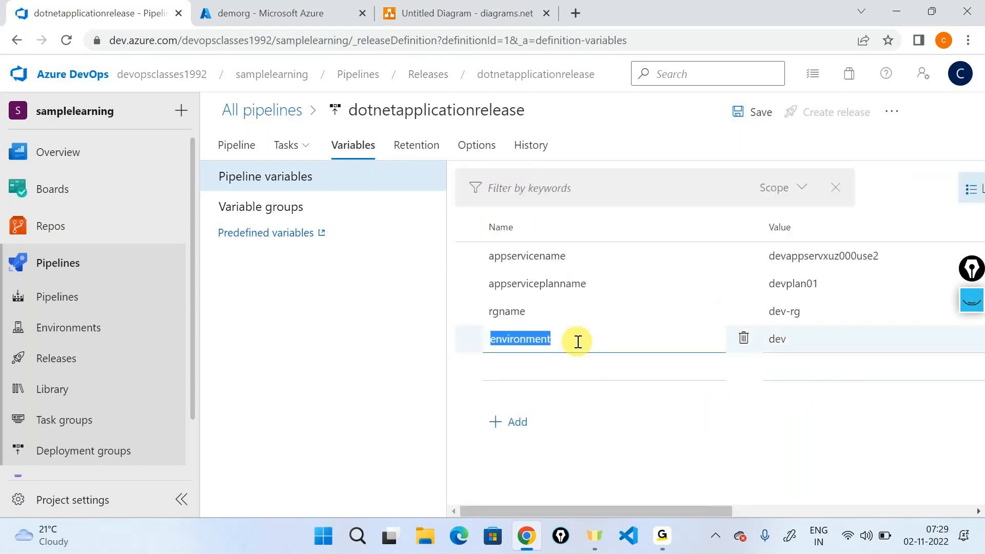
pyautogui.click(543, 370)
pyautogui.hotkey('ctrl', 'v')
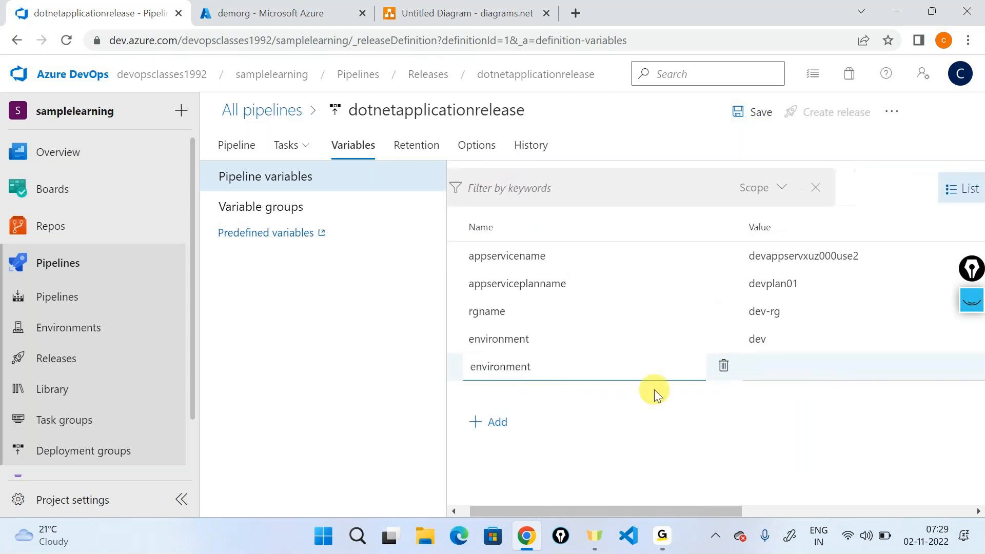
pyautogui.press('Tab')
pyautogui.write('qa')
pyautogui.press('Tab')
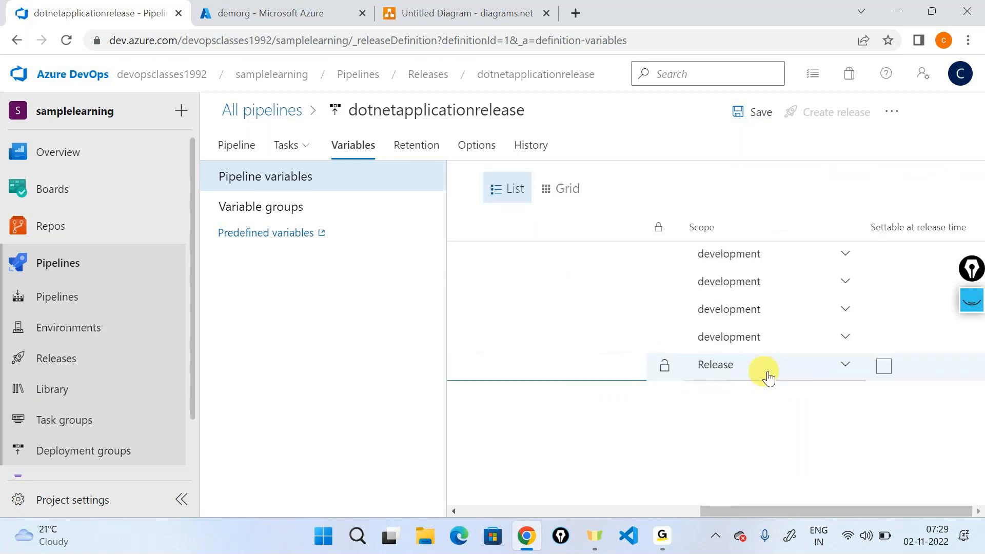
pyautogui.click(765, 372)
pyautogui.click(733, 444)
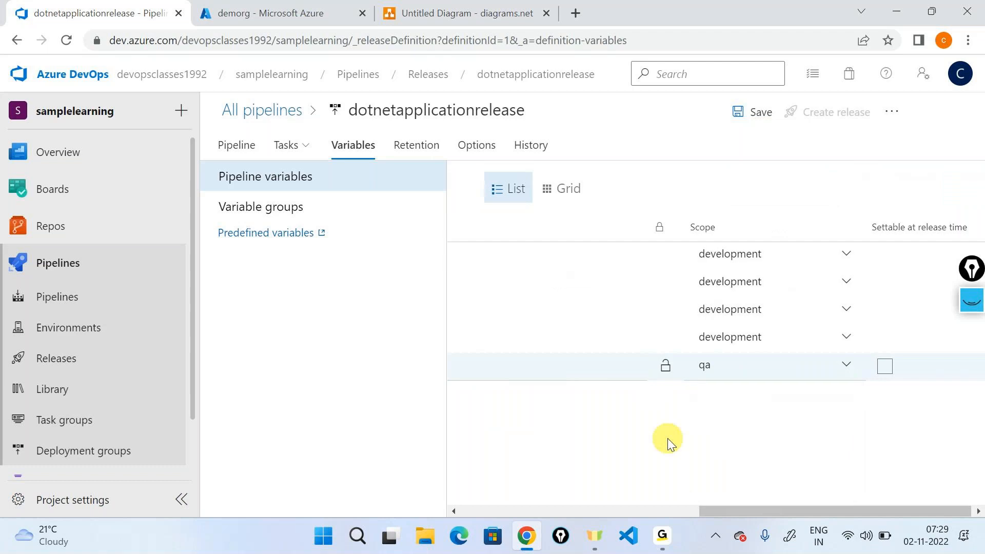
# Step: Add a third environment variable with the value stg and the scope stage, reusing the copied variable name
pyautogui.click(524, 420)
pyautogui.click(573, 364)
pyautogui.hotkey('ctrl', 'c')
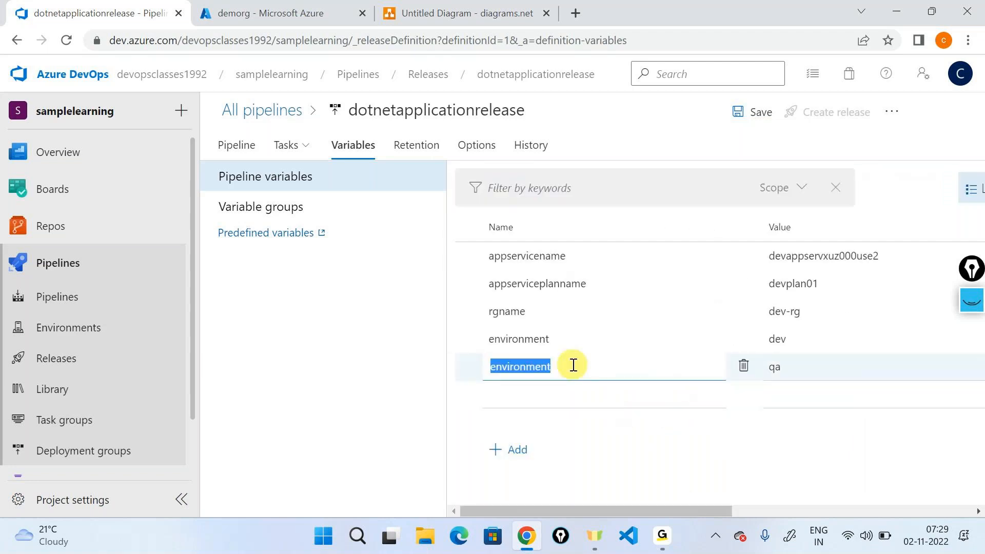
pyautogui.click(531, 393)
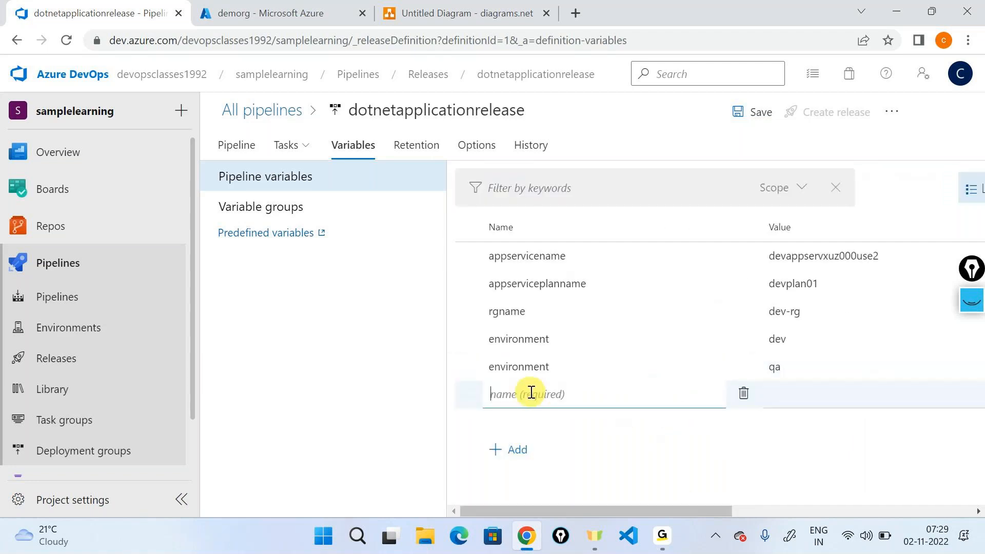
pyautogui.hotkey('ctrl', 'v')
pyautogui.click(786, 384)
pyautogui.write('sta')
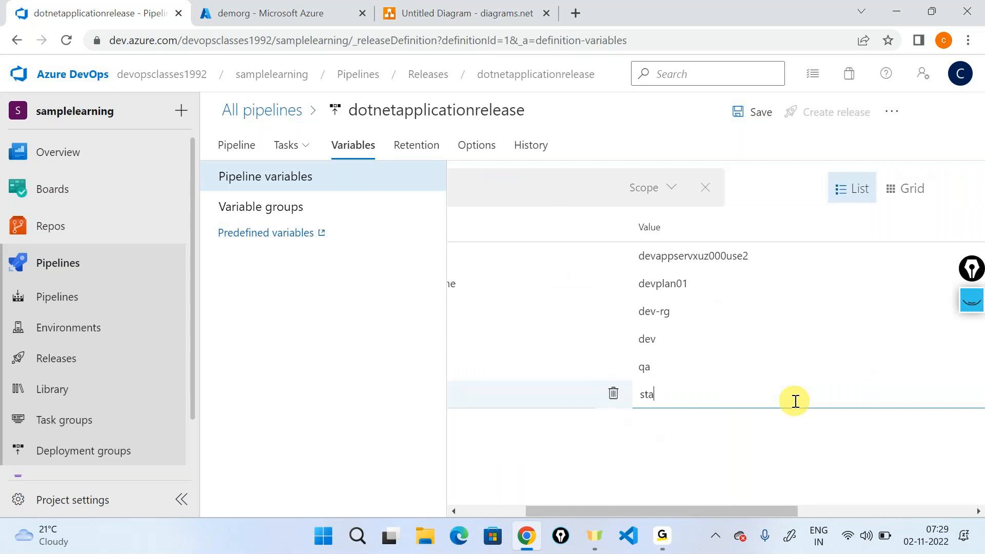
pyautogui.press('BackSpace')
pyautogui.write('g')
pyautogui.press('Tab')
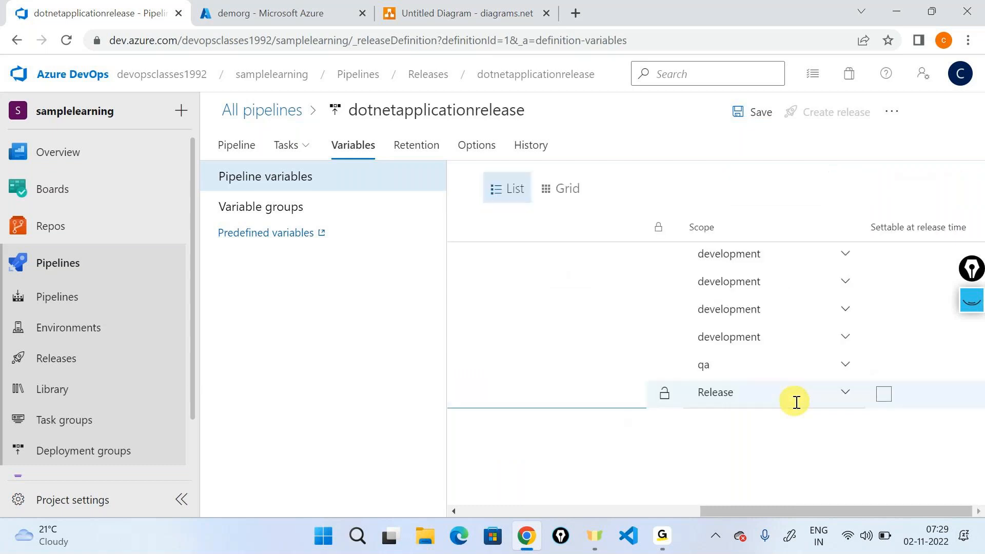
pyautogui.click(762, 407)
pyautogui.click(735, 366)
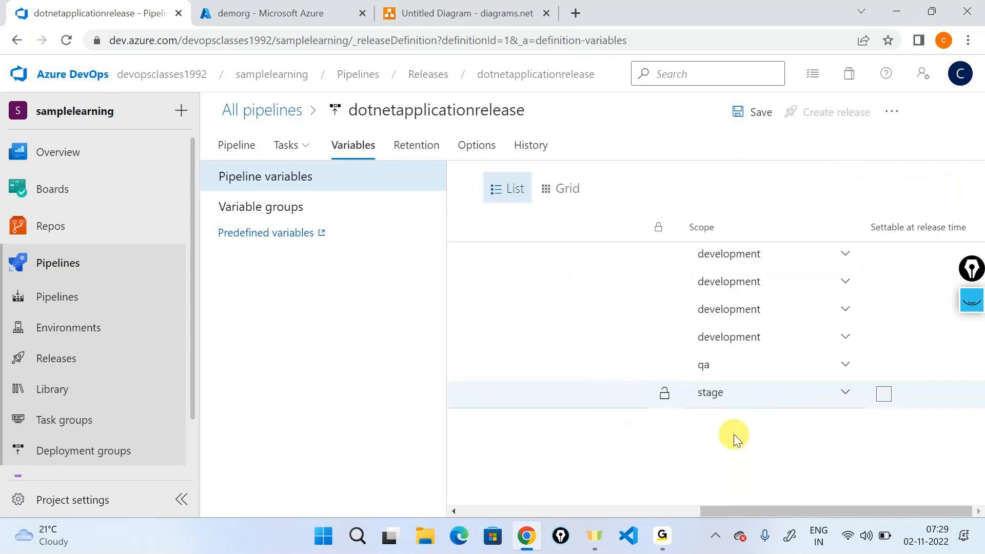
pyautogui.hscroll(-5, 734, 434)
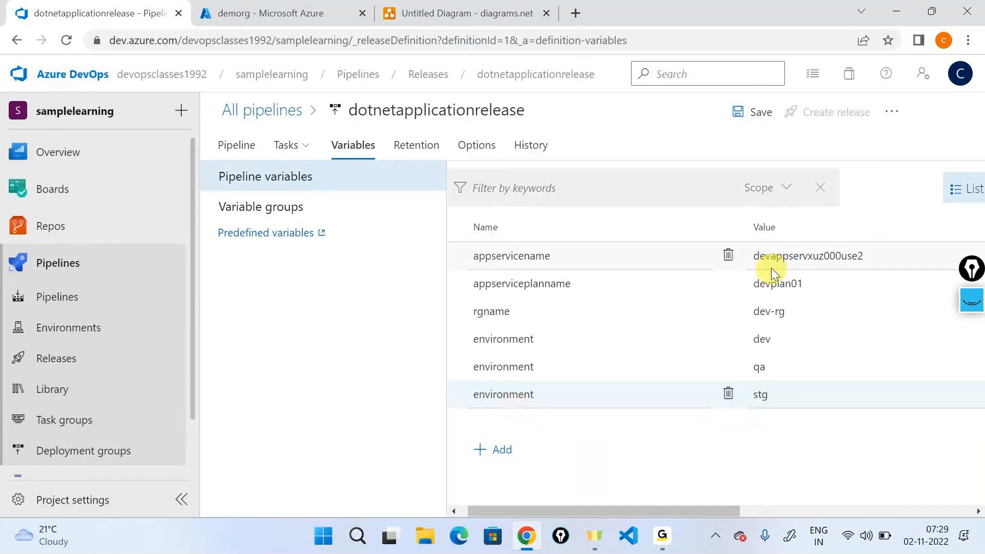
# Step: Replace the dev prefix in the appservicename variable's value with $(environment)
pyautogui.hscroll(3, 771, 268)
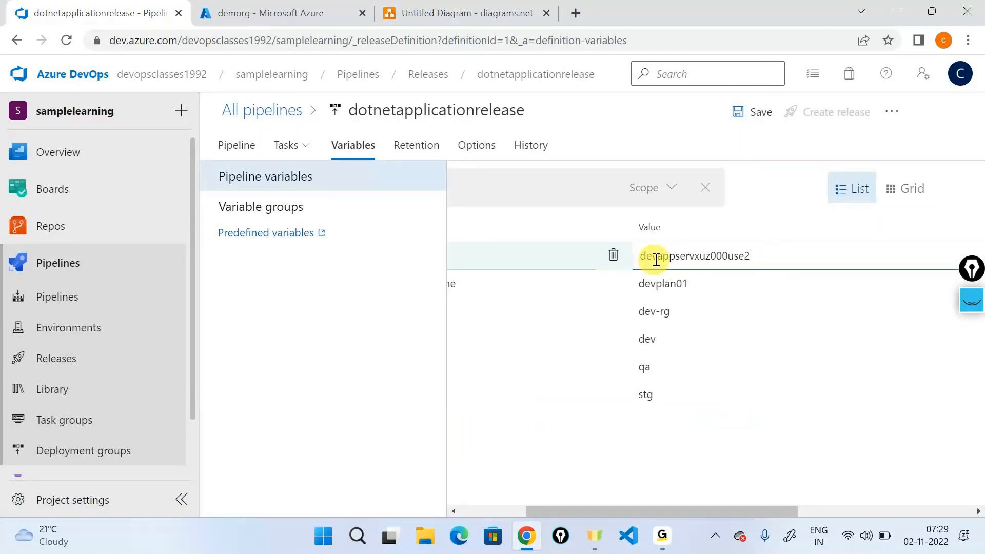
pyautogui.moveTo(660, 256); pyautogui.dragTo(642, 256)
pyautogui.hscroll(-3, 804, 382)
pyautogui.hscroll(-1, 803, 382)
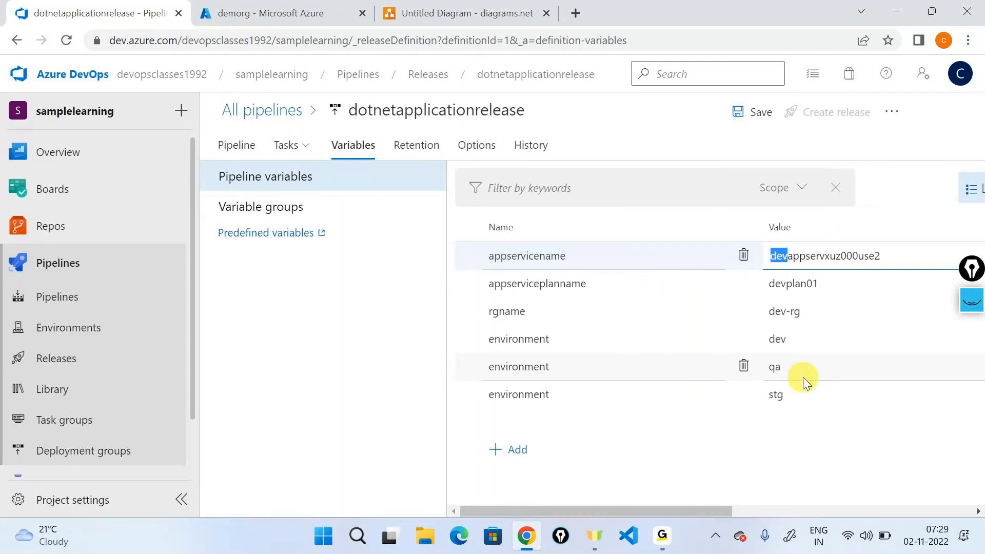
pyautogui.write('$()')
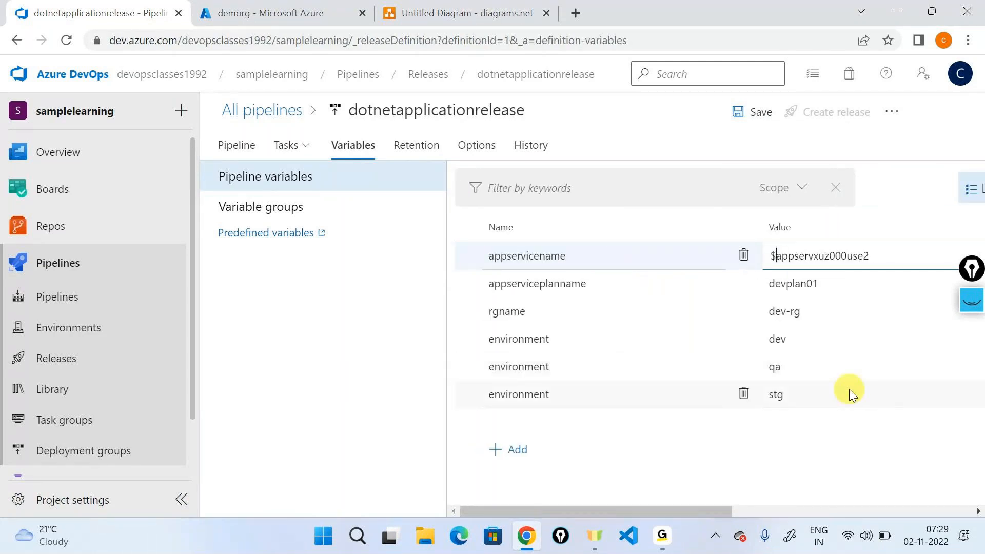
pyautogui.press('Left')
pyautogui.write('e')
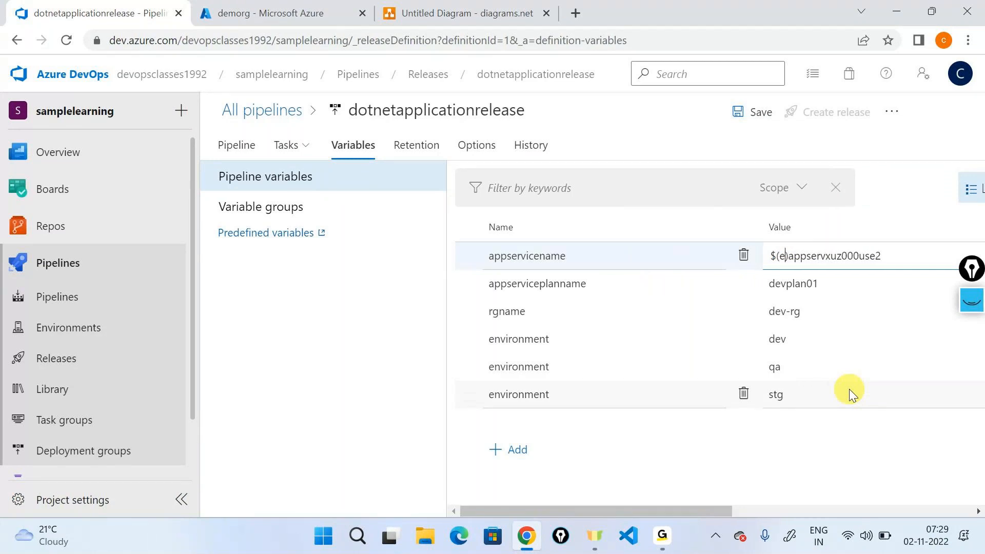
pyautogui.write('nv')
pyautogui.write('ironment')
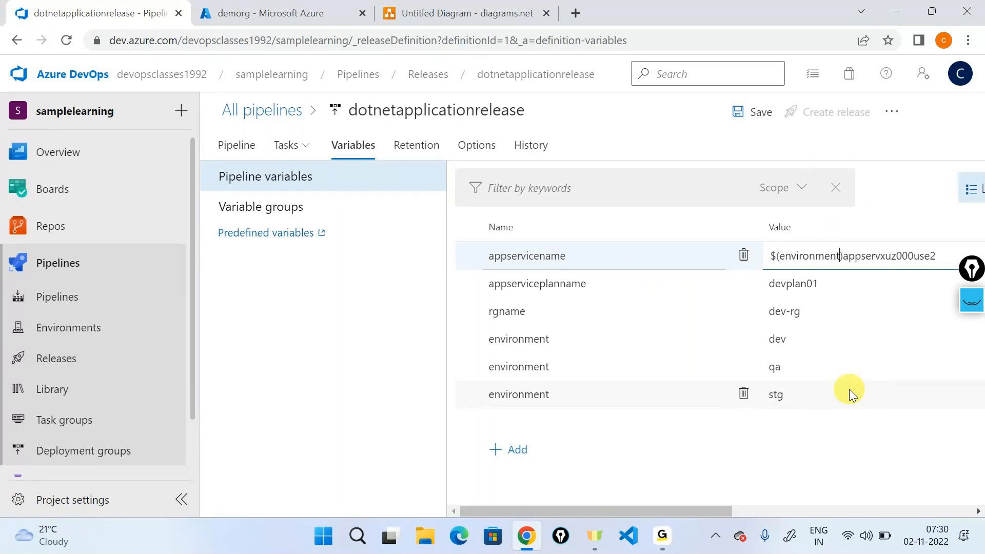
# Step: Copy the environment variable's name and replace the dev prefix in the appserviceplanname value with $(environment)
pyautogui.click(508, 340)
pyautogui.hotkey('ctrl', 'c')
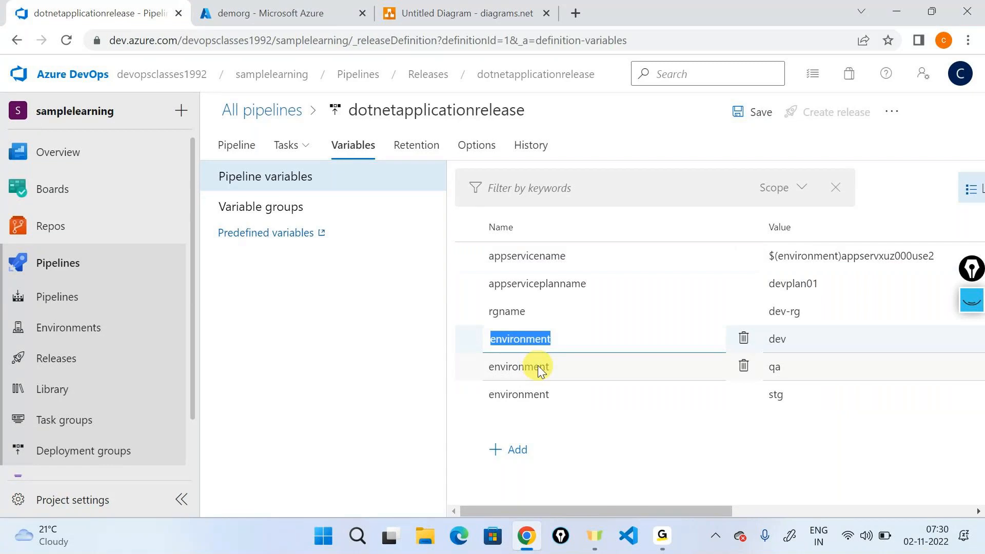
pyautogui.click(756, 313)
pyautogui.click(781, 287)
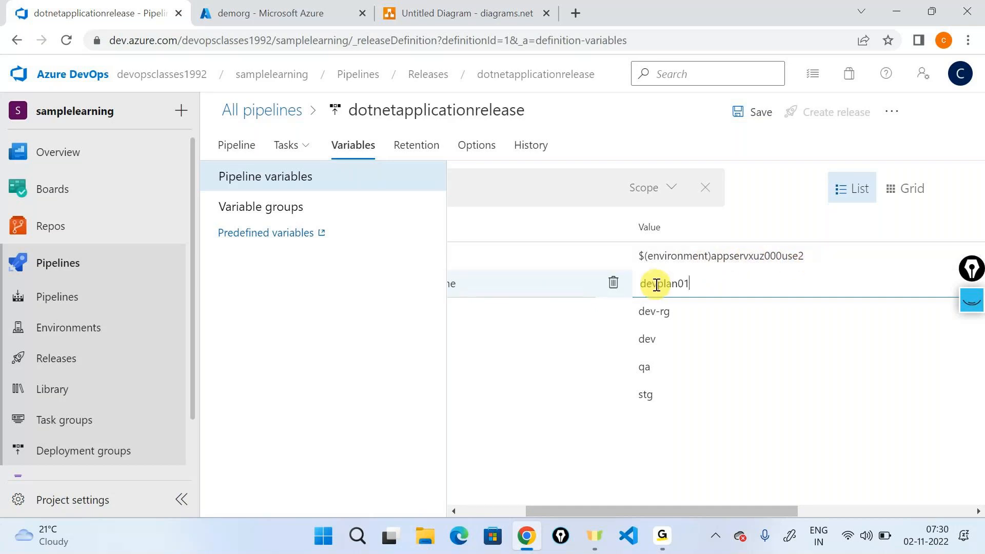
pyautogui.moveTo(657, 284); pyautogui.dragTo(636, 289)
pyautogui.write('$()')
pyautogui.hotkey('ctrl', 'v')
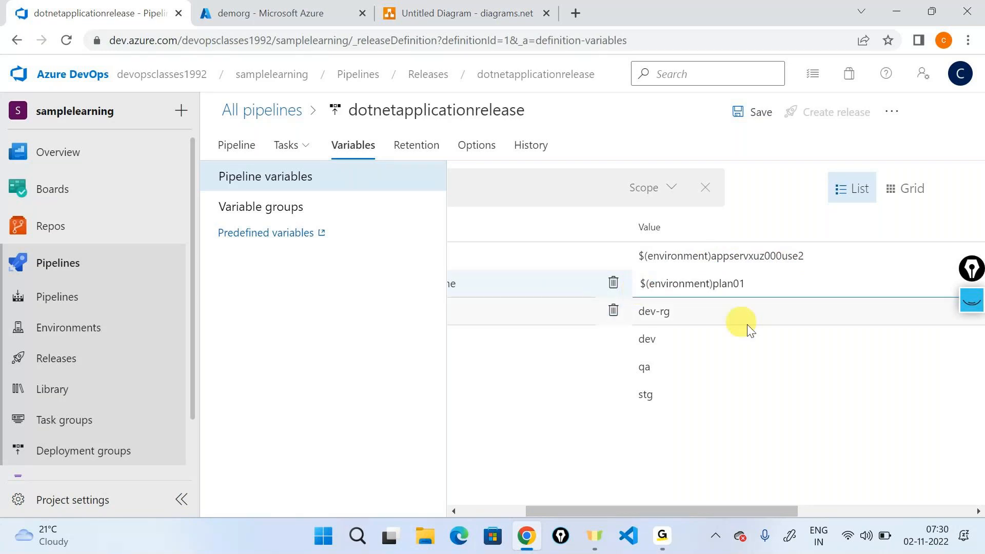
# Step: Replace the dev prefix in the rgname variable's value with $(environment)
pyautogui.moveTo(657, 311); pyautogui.dragTo(631, 317)
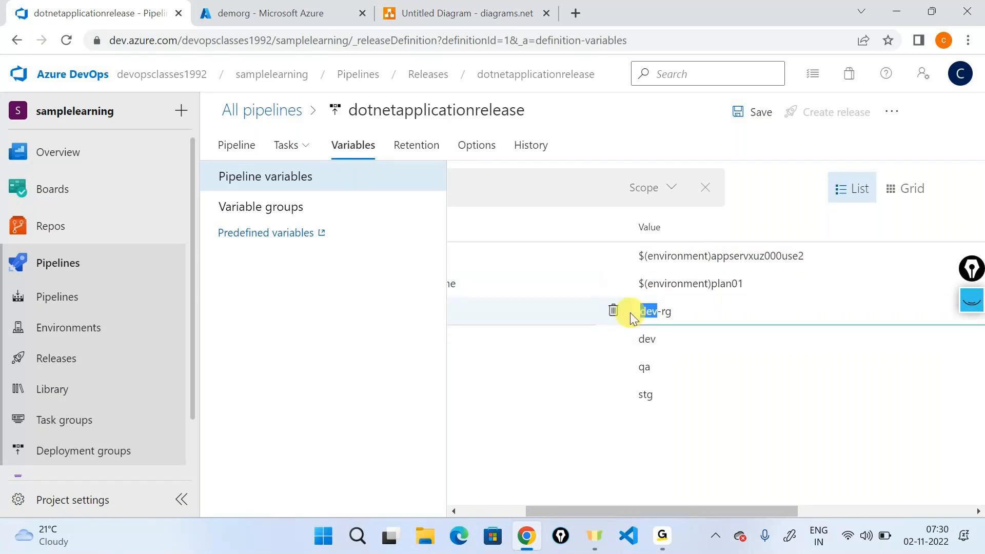
pyautogui.write('$(environment)')
pyautogui.hscroll(-3, 759, 399)
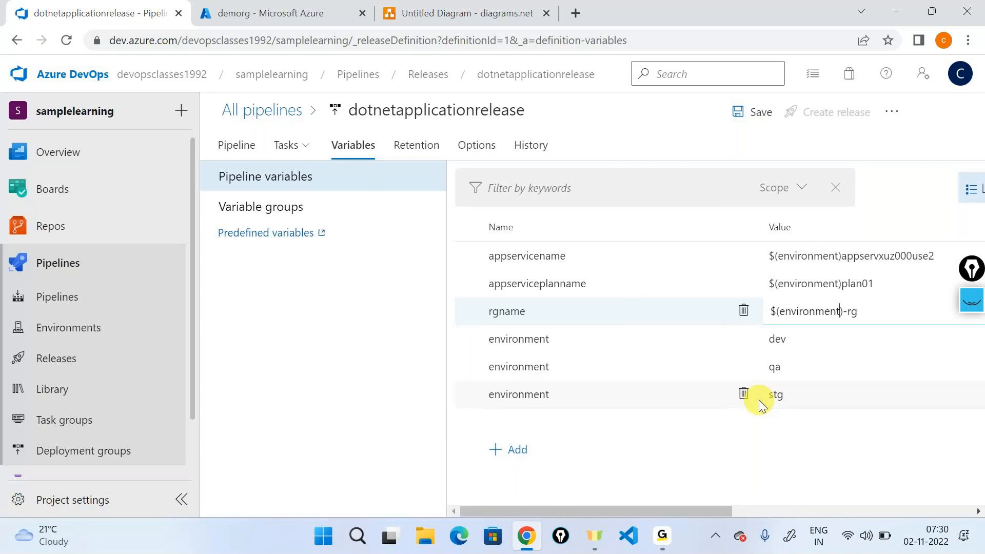
# Step: Circle the three generic variable names and mark the three environment rows with the pen, then clear the annotations
pyautogui.click(970, 302)
pyautogui.click(973, 351)
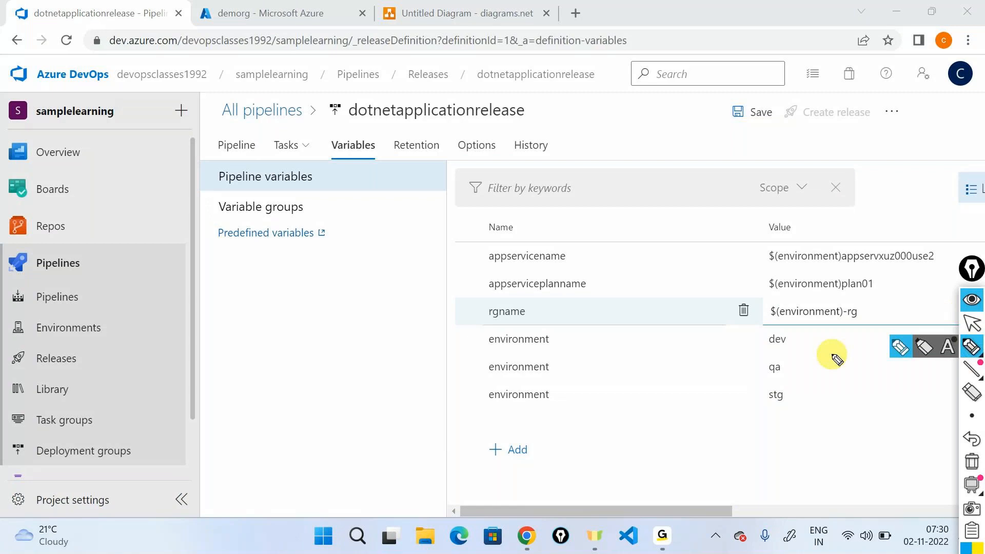
pyautogui.moveTo(473, 253)
pyautogui.mouseDown()
pyautogui.moveTo(495, 314)
pyautogui.moveTo(604, 263)
pyautogui.moveTo(556, 244)
pyautogui.moveTo(464, 255)
pyautogui.mouseUp()
pyautogui.moveTo(482, 333); pyautogui.dragTo(480, 400)
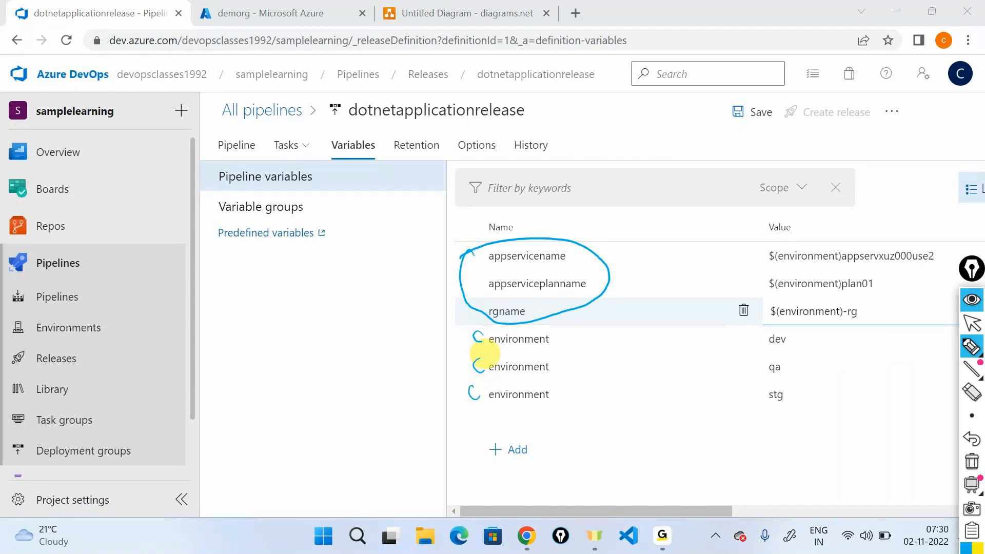
pyautogui.click(971, 392)
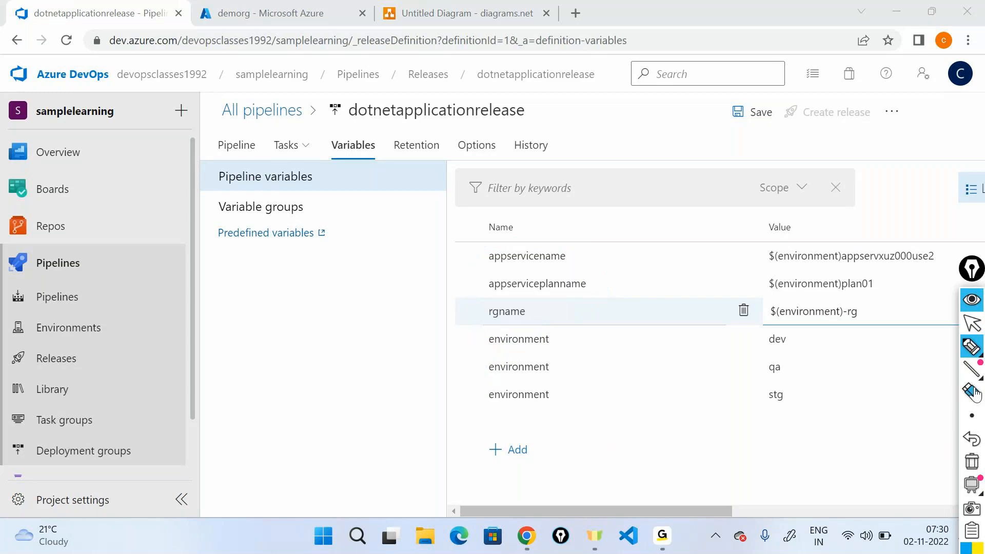
# Step: Set the scope of the appservicename, appserviceplanname and rgname variables to Release
pyautogui.moveTo(679, 513); pyautogui.dragTo(904, 504)
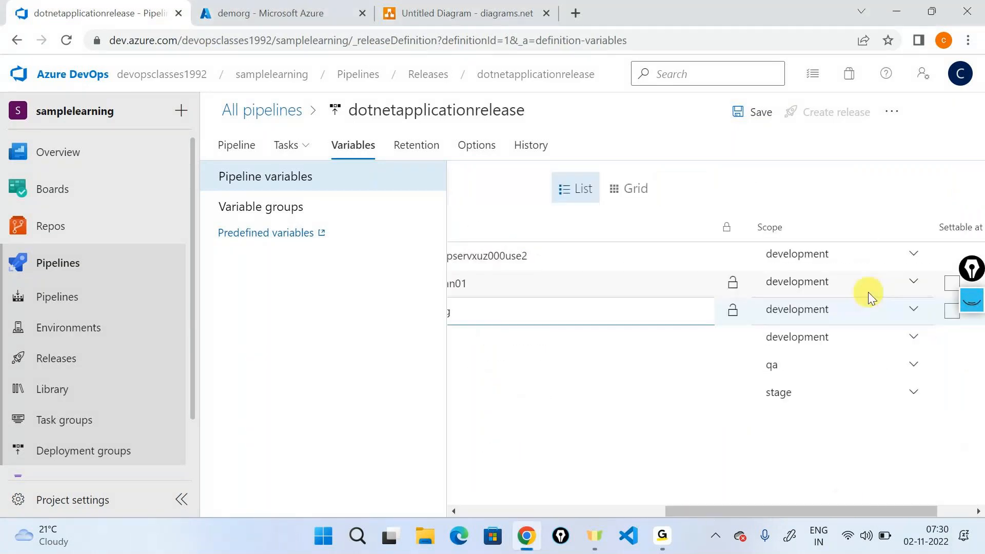
pyautogui.click(858, 257)
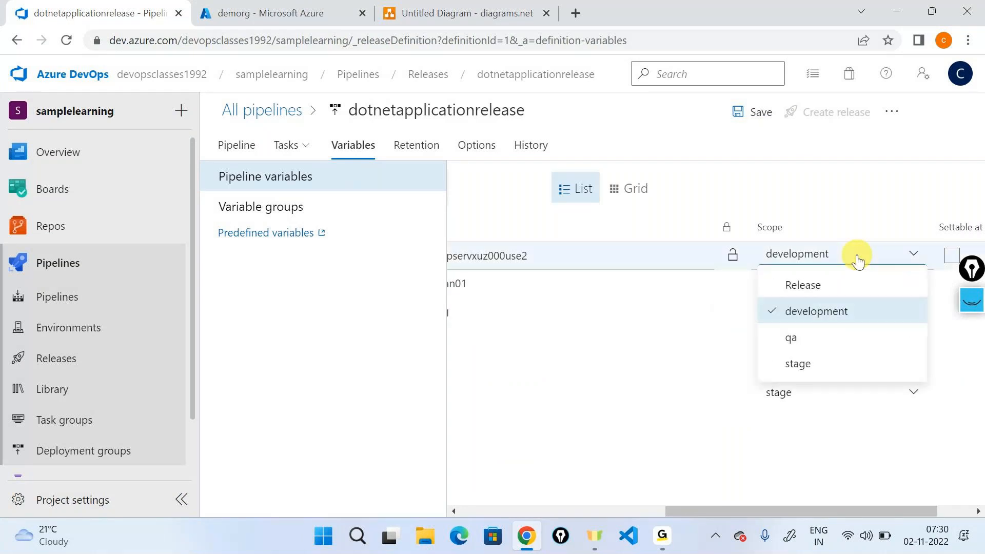
pyautogui.click(817, 286)
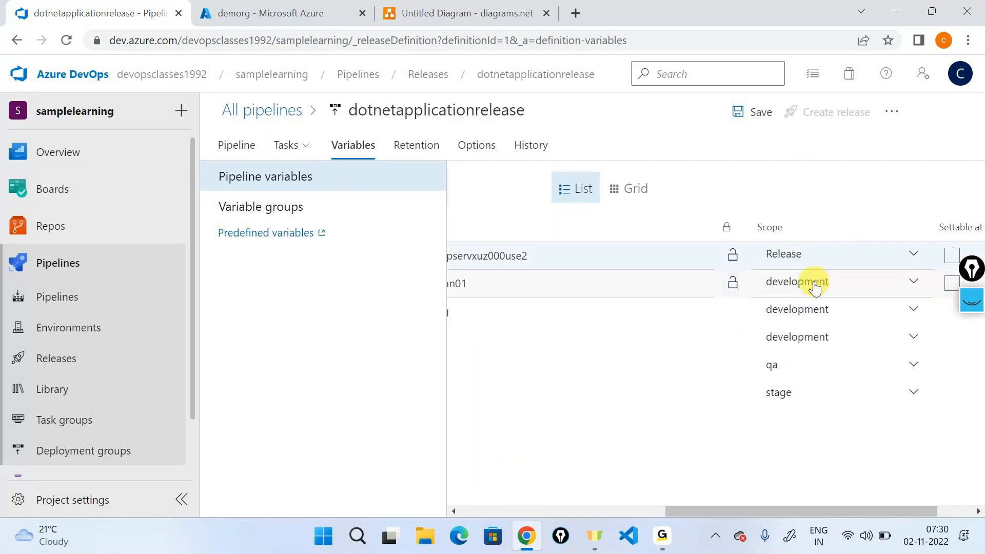
pyautogui.click(814, 282)
pyautogui.click(801, 313)
pyautogui.click(796, 310)
pyautogui.click(793, 338)
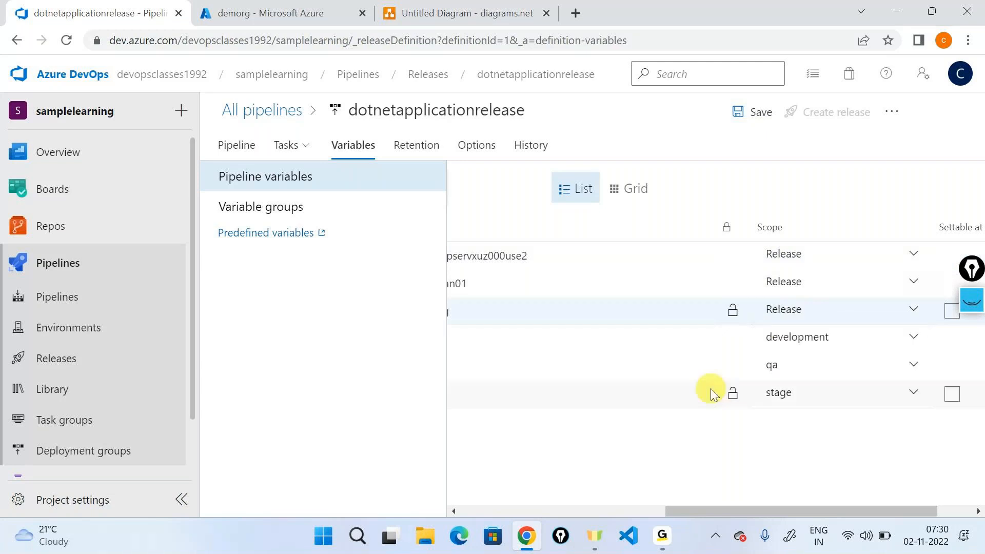
# Step: Circle the dev value, draw arrows from the dev, qa and stg values to their scopes, and clear the annotations
pyautogui.hscroll(-2, 709, 389)
pyautogui.hscroll(-1, 709, 389)
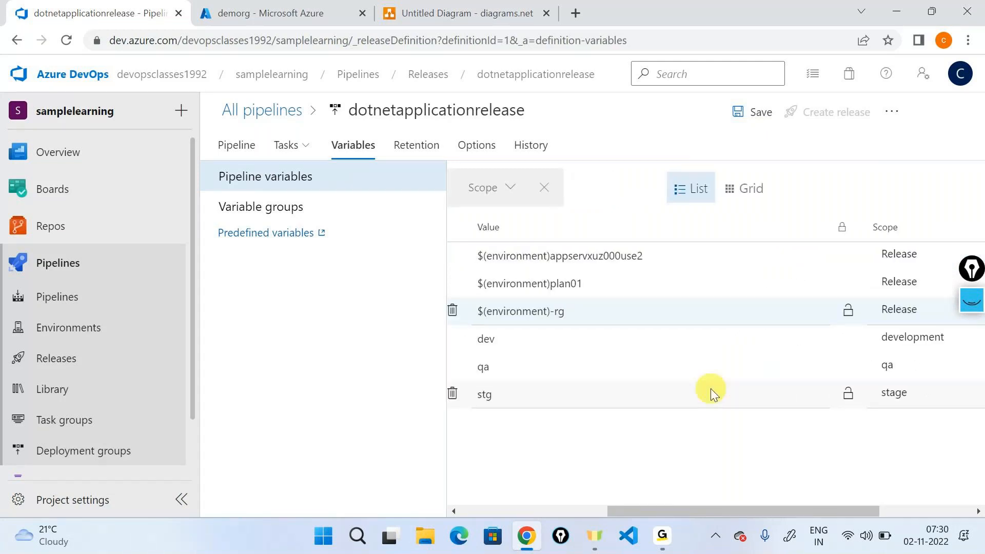
pyautogui.moveTo(977, 325)
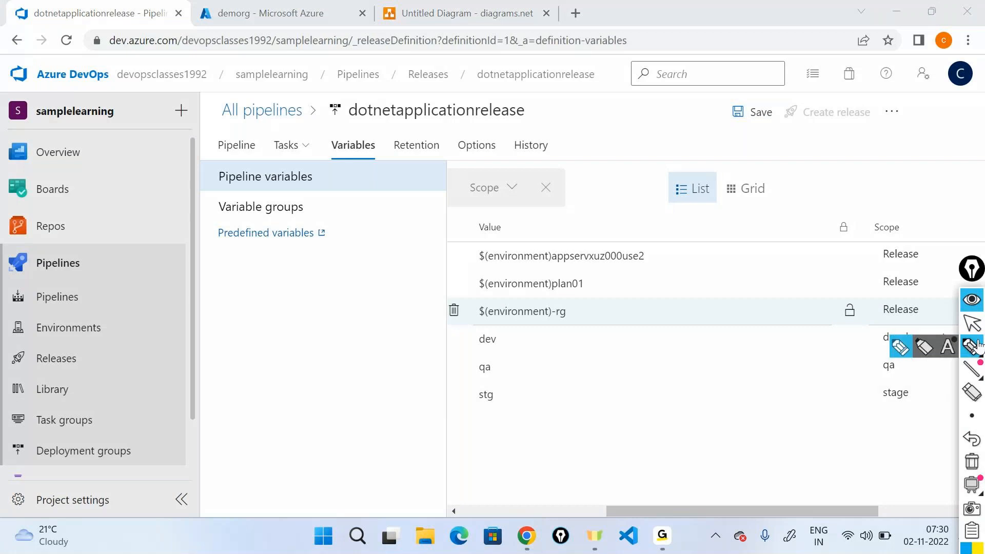
pyautogui.moveTo(495, 329)
pyautogui.mouseDown()
pyautogui.moveTo(466, 341)
pyautogui.moveTo(497, 323)
pyautogui.moveTo(593, 343)
pyautogui.moveTo(828, 344)
pyautogui.mouseUp()
pyautogui.moveTo(502, 369)
pyautogui.mouseDown()
pyautogui.moveTo(804, 377)
pyautogui.moveTo(775, 382)
pyautogui.mouseUp()
pyautogui.moveTo(504, 393); pyautogui.dragTo(814, 409)
pyautogui.moveTo(806, 373); pyautogui.dragTo(799, 386)
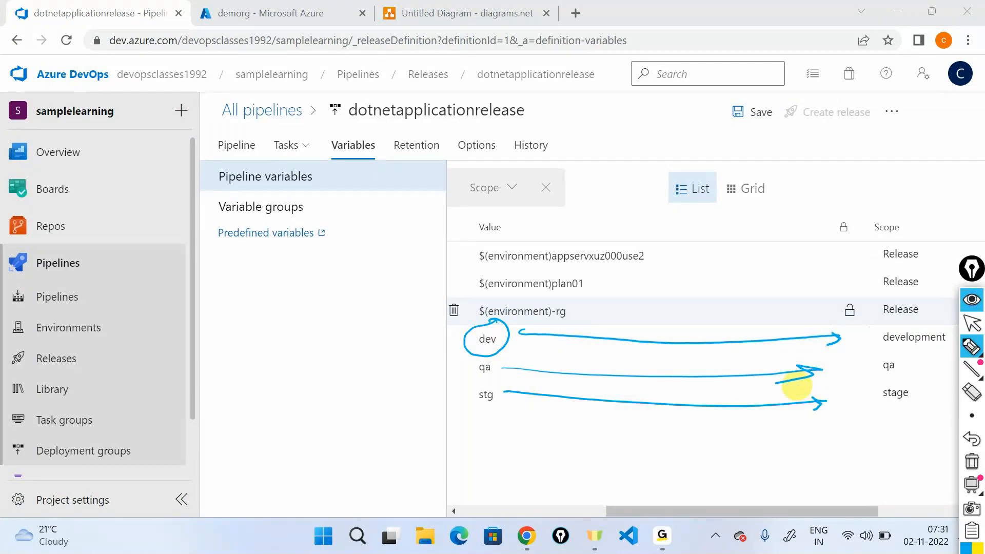
pyautogui.click(972, 416)
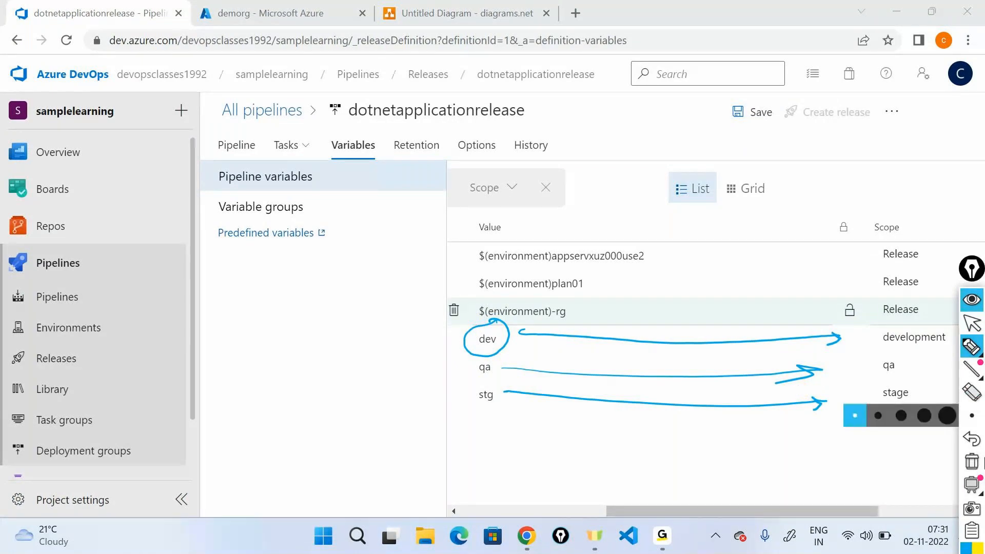
pyautogui.click(976, 466)
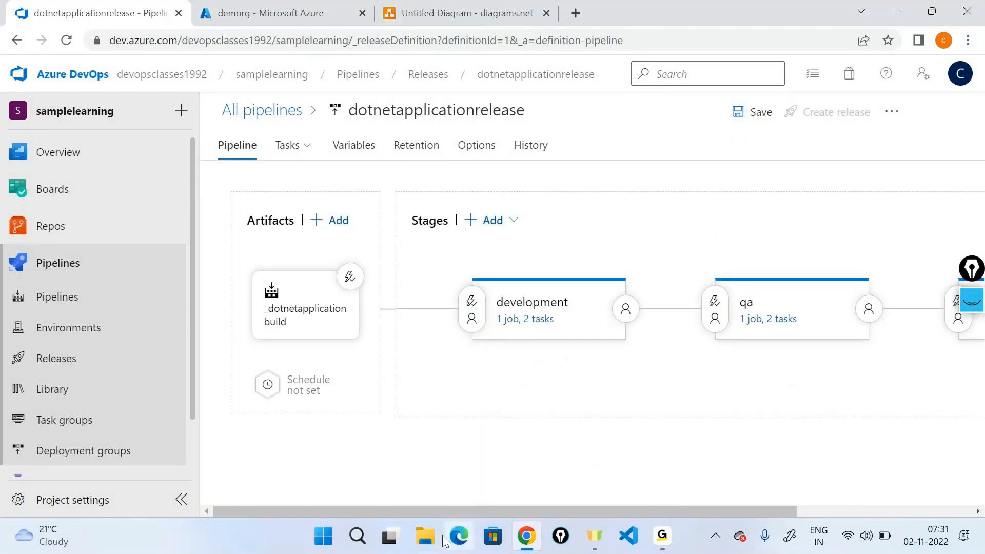
# Step: Clone the stage stage and name the copy prod
pyautogui.moveTo(434, 510); pyautogui.dragTo(771, 491)
pyautogui.moveTo(831, 364)
pyautogui.click(828, 370)
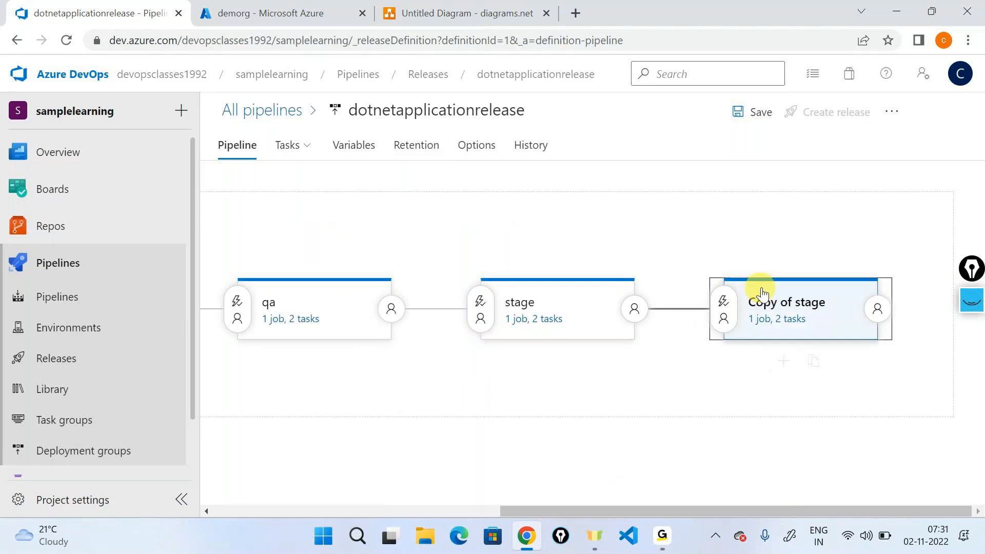
pyautogui.click(763, 301)
pyautogui.write('prod')
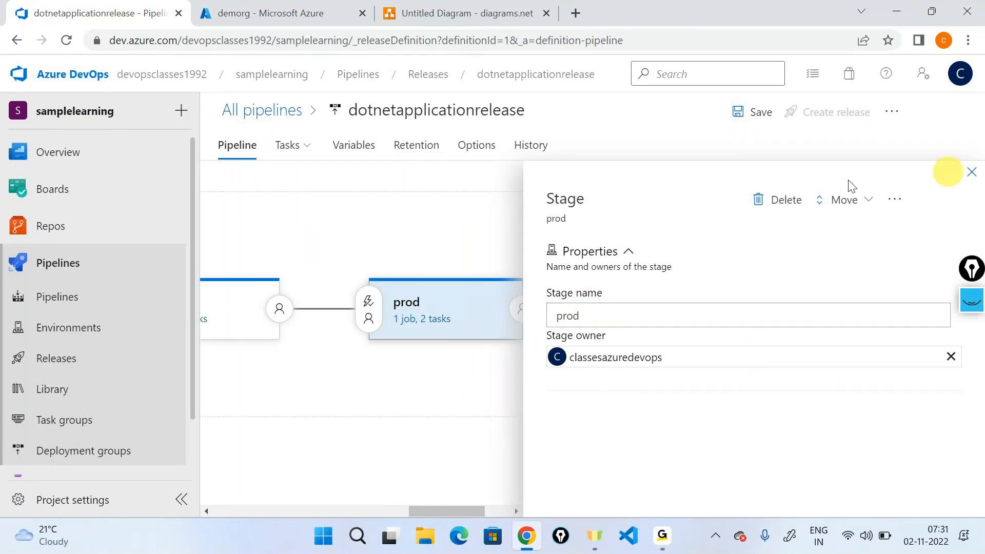
# Step: Set the value of the prod-scoped environment variable to prd and save the release pipeline
pyautogui.click(344, 135)
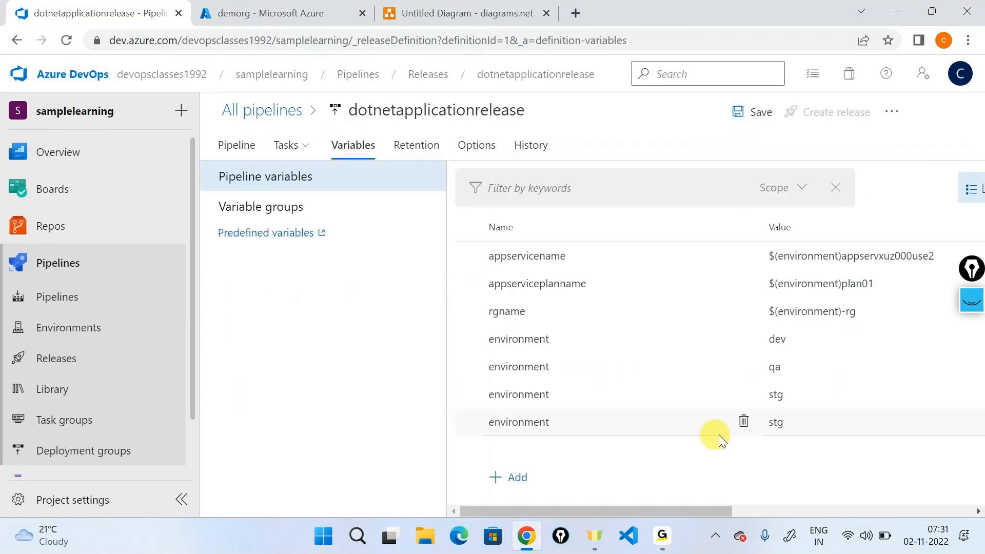
pyautogui.click(795, 429)
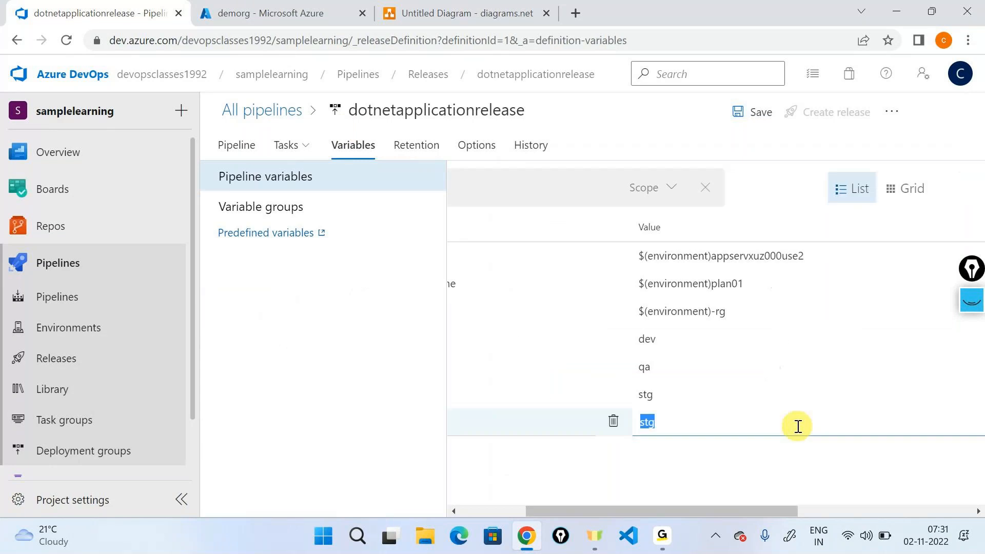
pyautogui.write('pr')
pyautogui.write('od')
pyautogui.press('Tab')
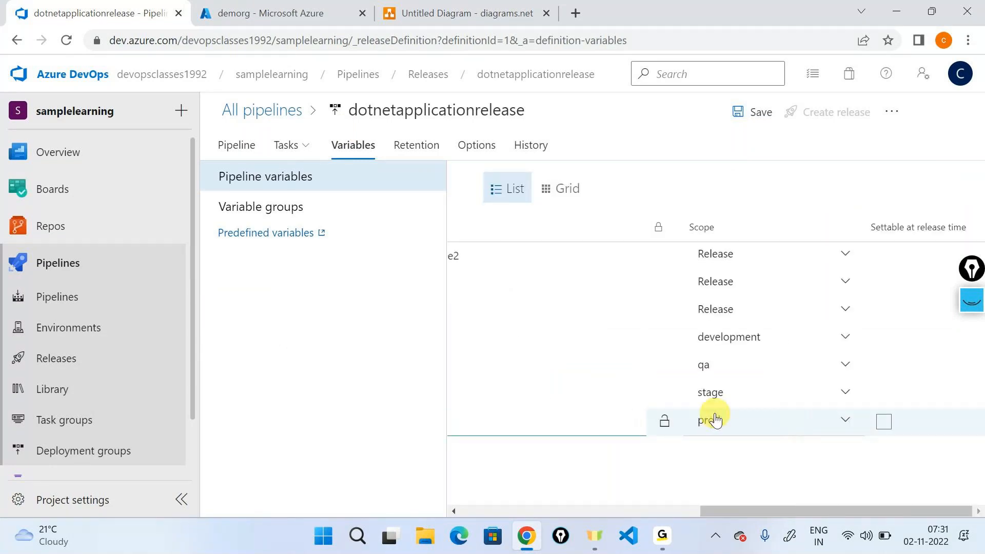
pyautogui.hscroll(-6, 715, 417)
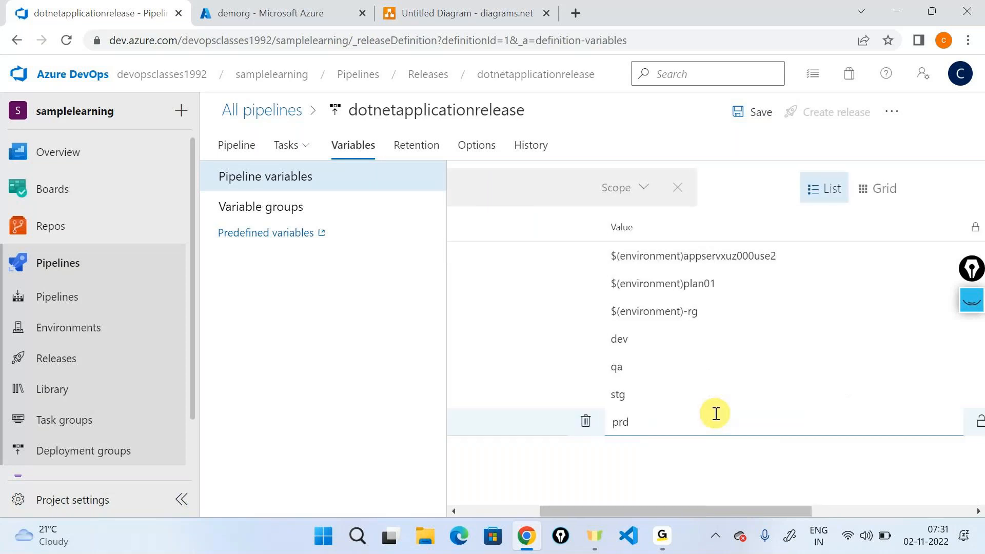
pyautogui.click(761, 105)
pyautogui.click(583, 345)
pyautogui.click(236, 144)
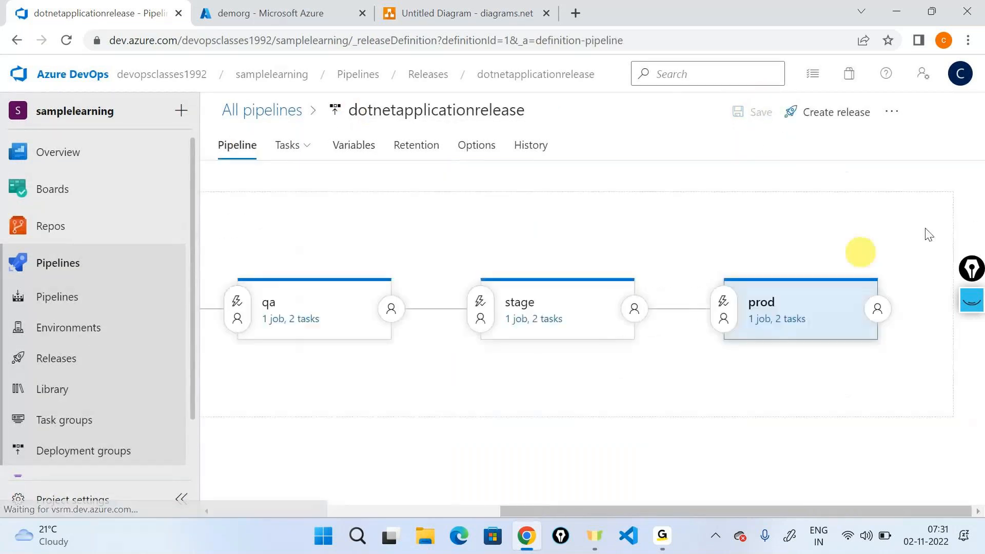
pyautogui.click(820, 115)
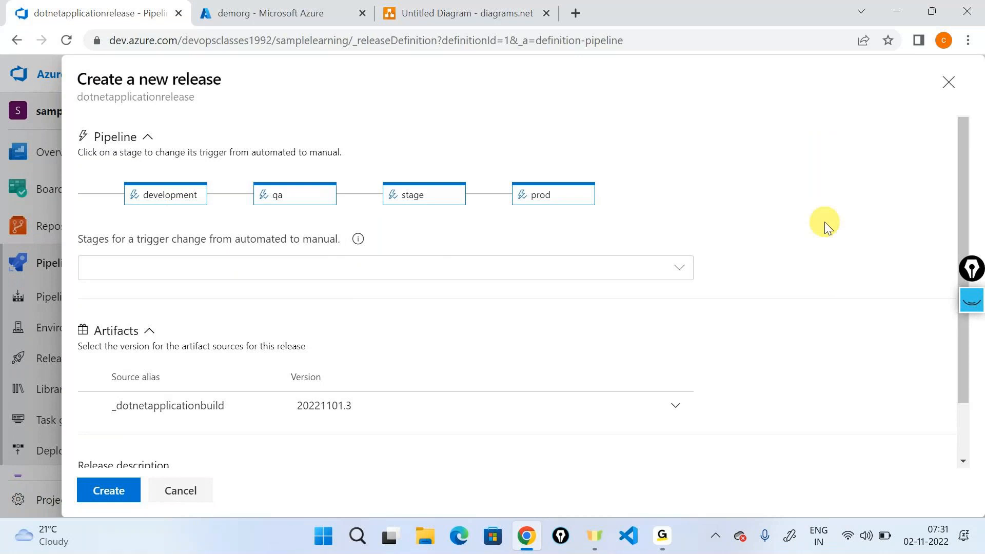
pyautogui.click(949, 82)
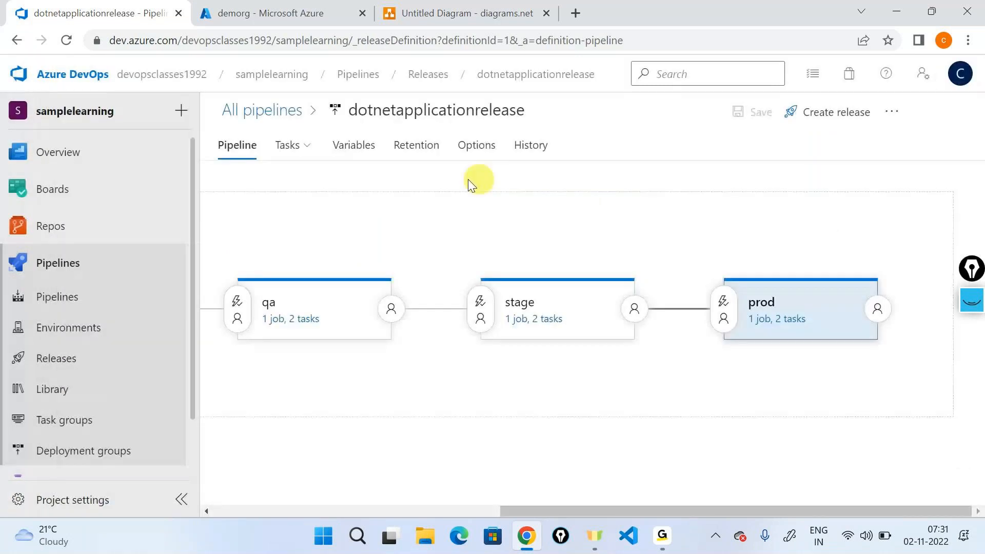
# Step: Disable the Create infrastructure and App service deployment tasks in the development stage
pyautogui.click(479, 318)
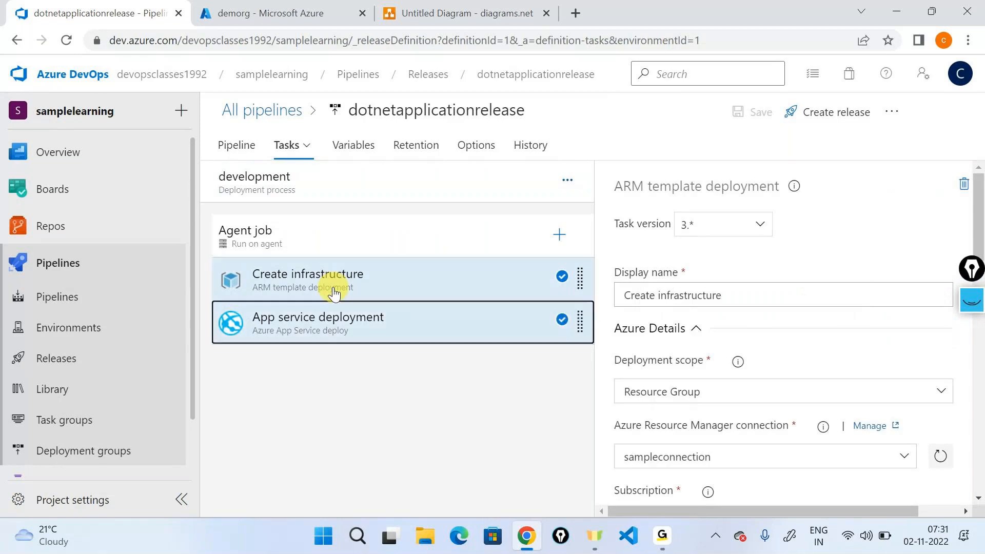
pyautogui.rightClick(333, 291)
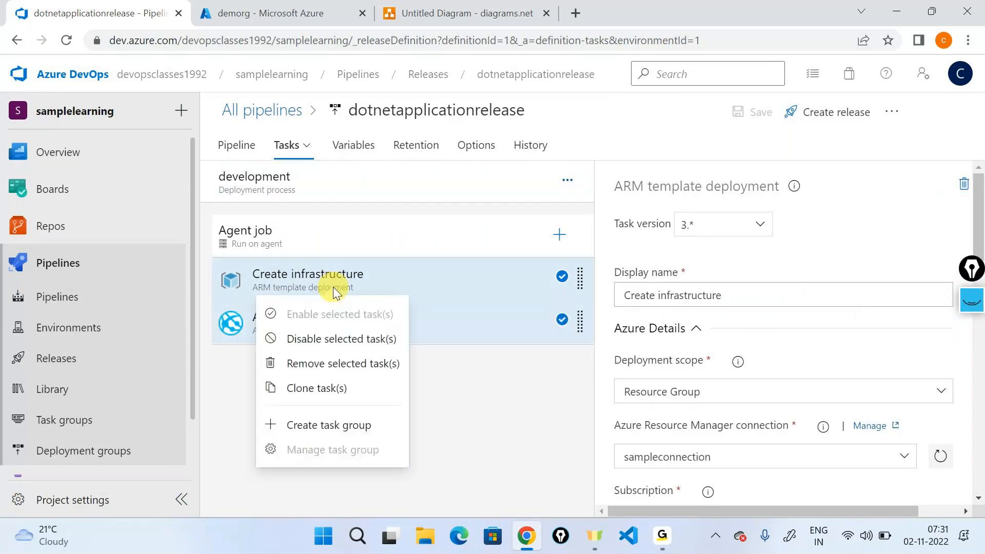
pyautogui.click(341, 339)
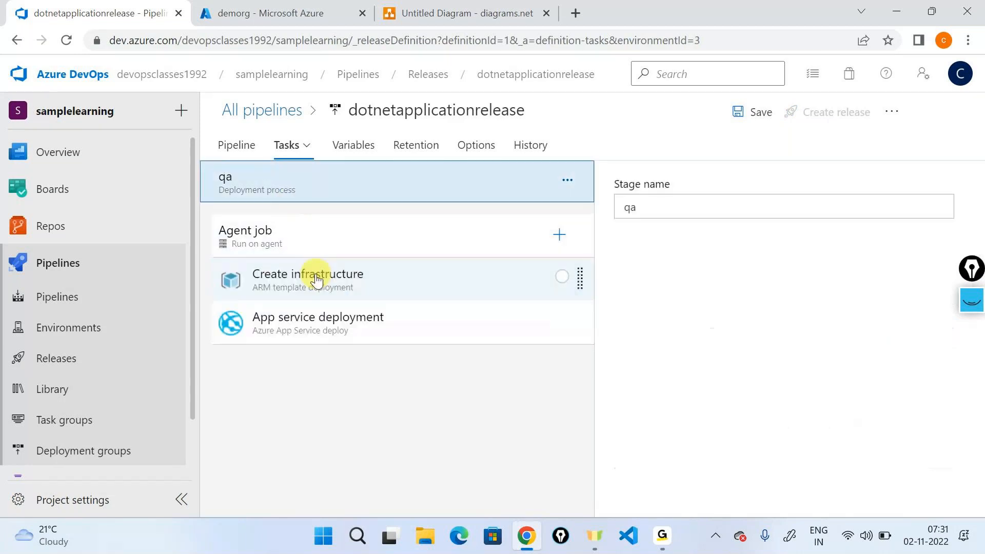
# Step: Disable the Create infrastructure and App service deployment tasks in the qa stage
pyautogui.click(314, 277)
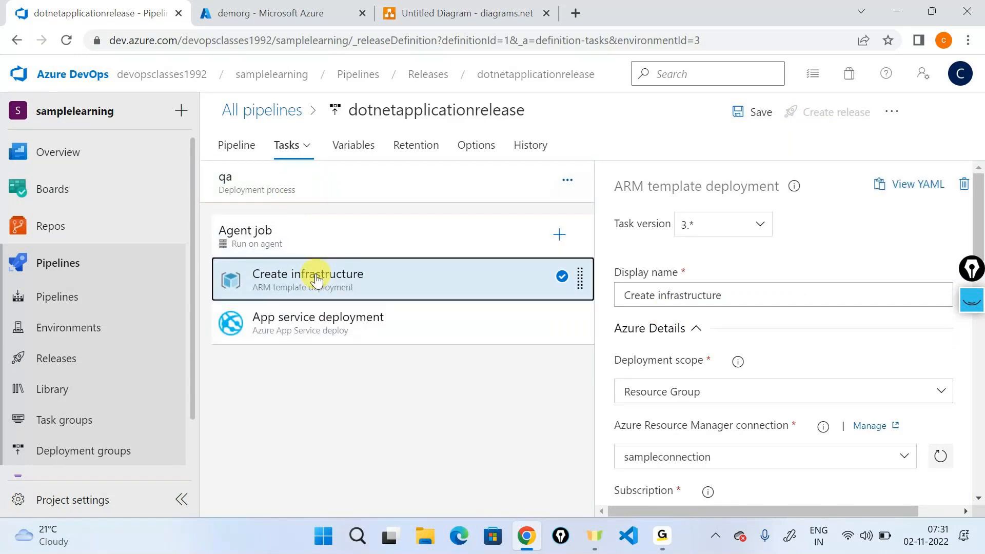
pyautogui.hotkey('ctrl', 'a')
pyautogui.rightClick(317, 280)
pyautogui.click(331, 324)
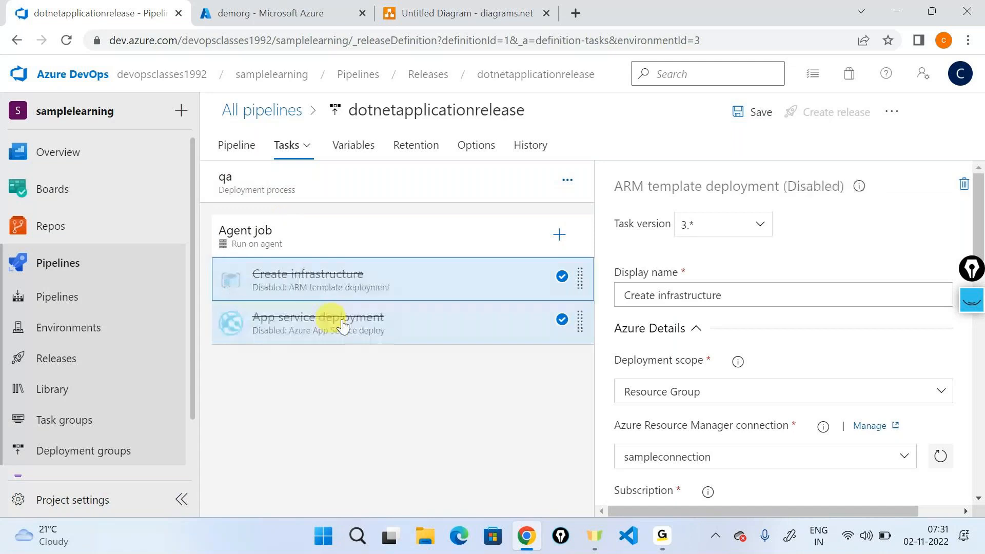
# Step: Return to the pipeline overview and save the release pipeline with the comment "Empty release"
pyautogui.click(237, 145)
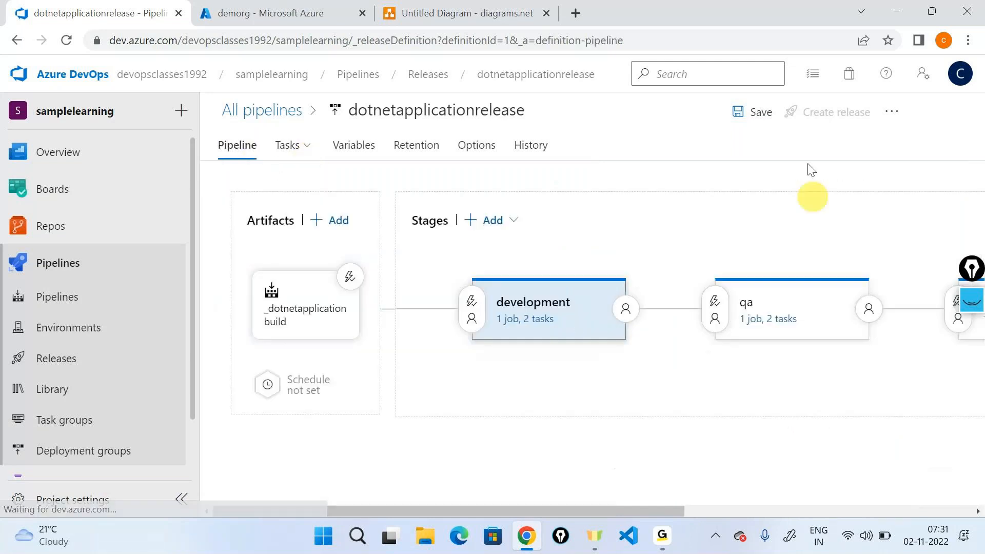
pyautogui.click(752, 113)
pyautogui.click(549, 310)
pyautogui.write('Empty release')
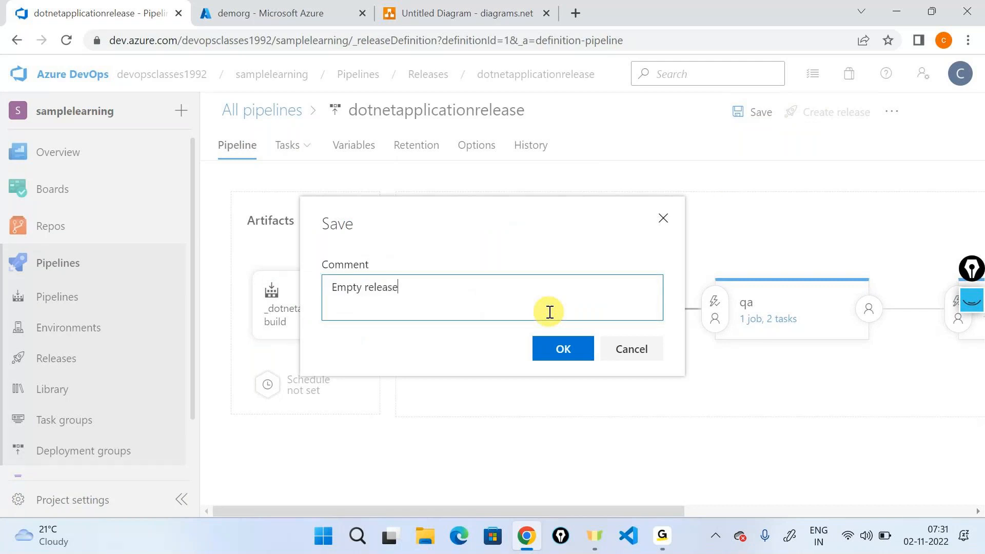
pyautogui.click(562, 347)
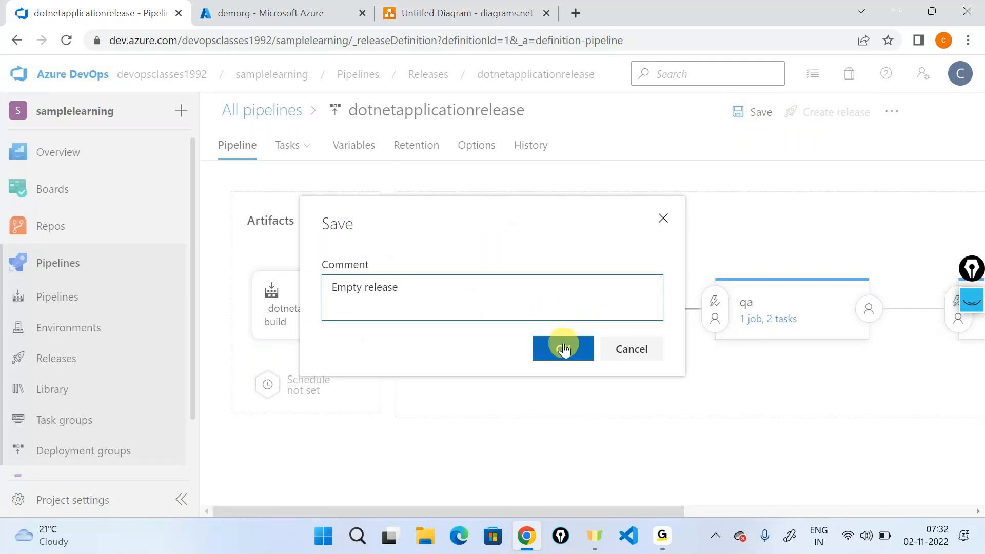
# Step: Create a new release with the stage and prod stages switched to manual trigger, and open its progress view
pyautogui.click(815, 114)
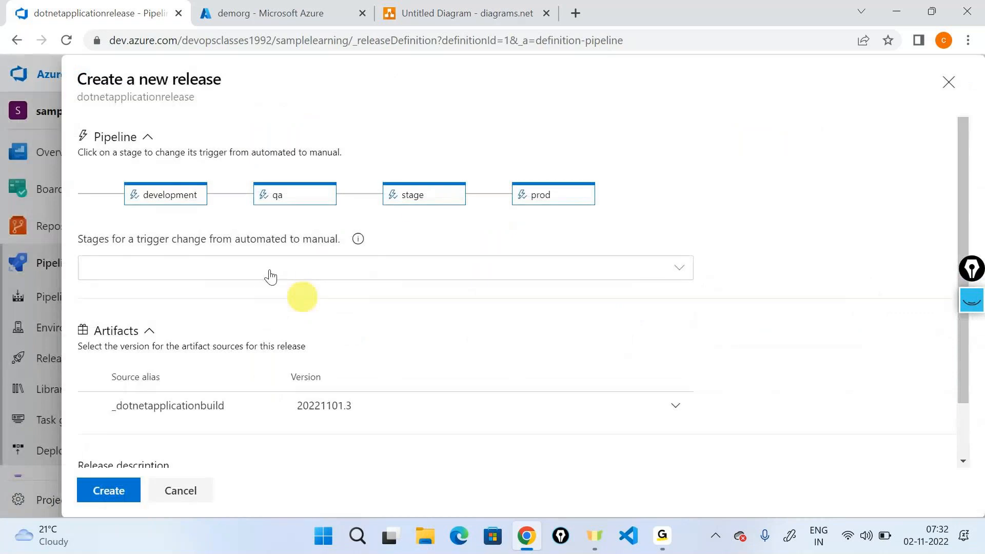
pyautogui.click(417, 204)
pyautogui.click(562, 191)
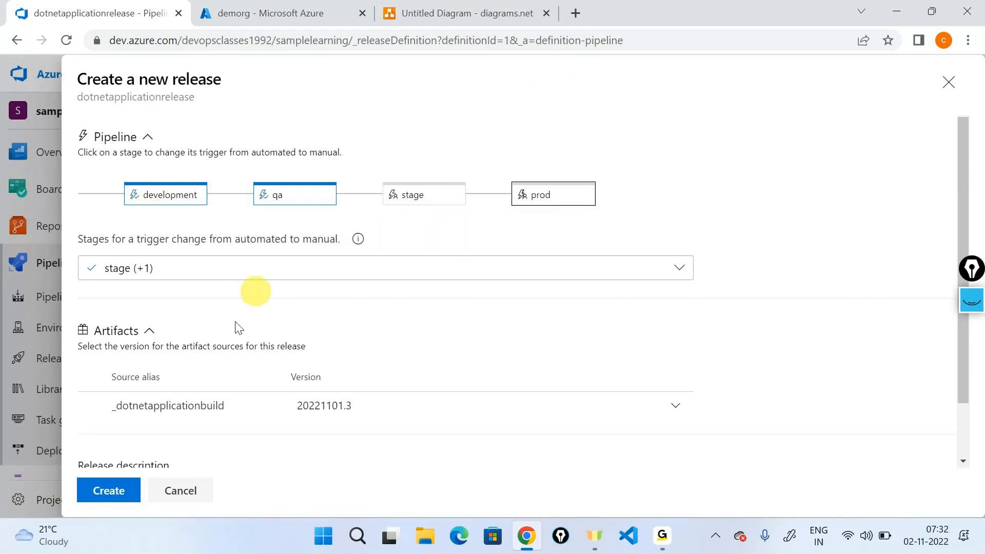
pyautogui.click(123, 490)
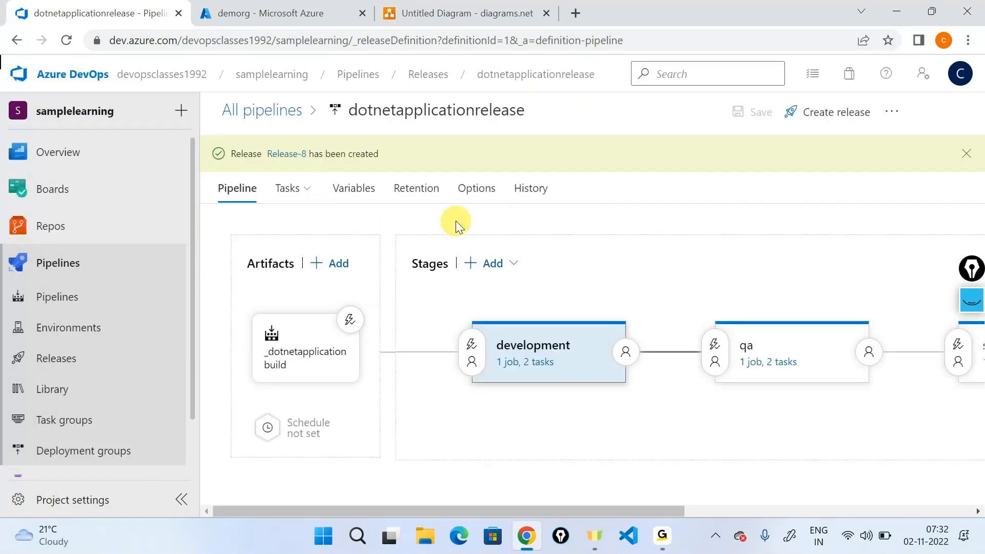
pyautogui.click(297, 154)
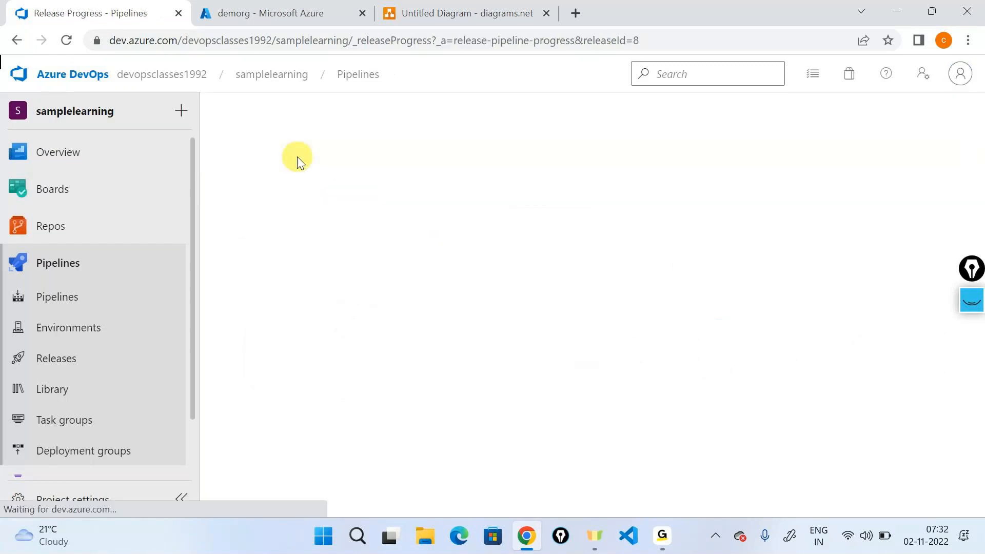
pyautogui.moveTo(531, 307)
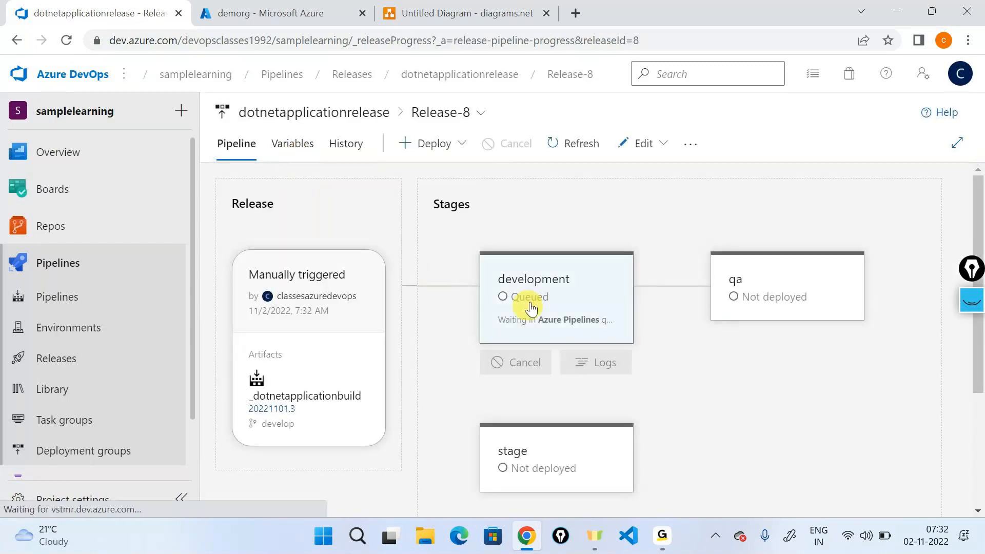
# Step: Open the development stage of Release-8 and show its pipeline variables
pyautogui.scroll(-2, 585, 300)
pyautogui.click(584, 299)
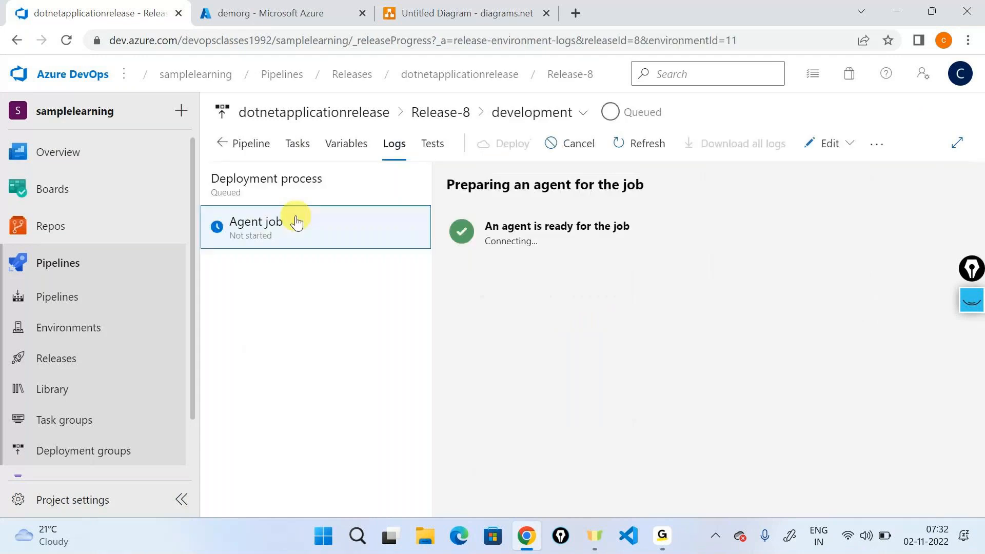
pyautogui.click(344, 142)
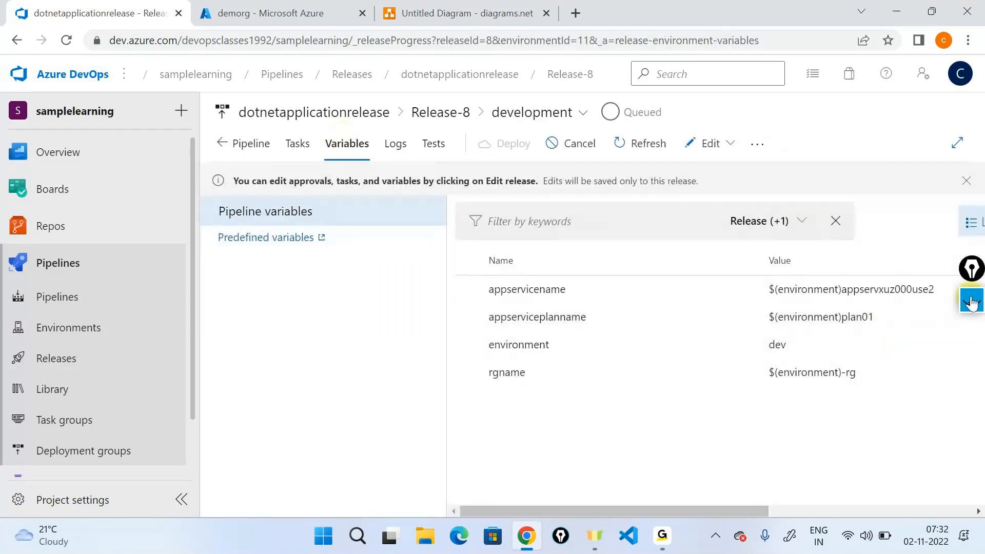
# Step: Annotate the variable list with ticks beside appservicename, appserviceplanname and rgname, and an arrow to an underlined handwritten "Release"
pyautogui.click(971, 300)
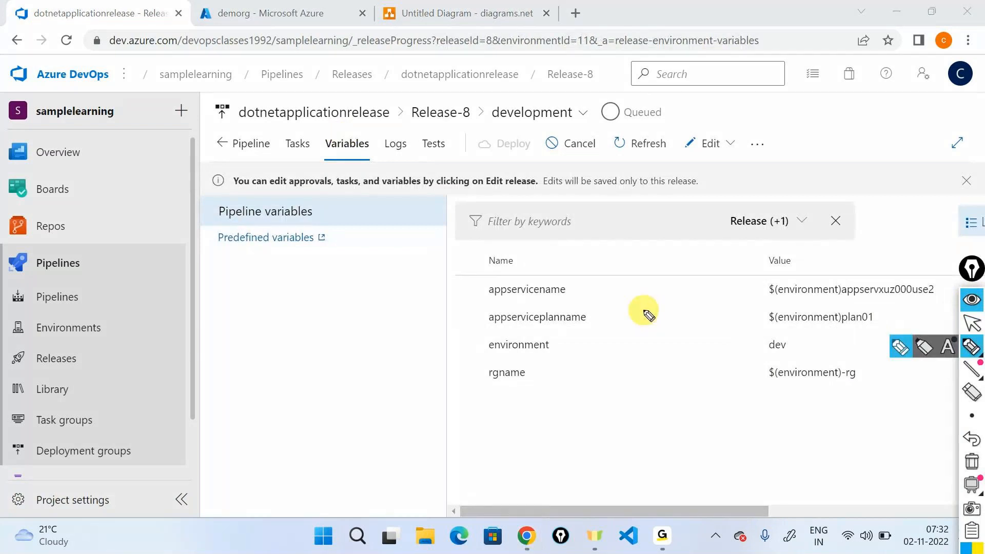
pyautogui.moveTo(581, 279); pyautogui.dragTo(604, 269)
pyautogui.moveTo(599, 309); pyautogui.dragTo(610, 308)
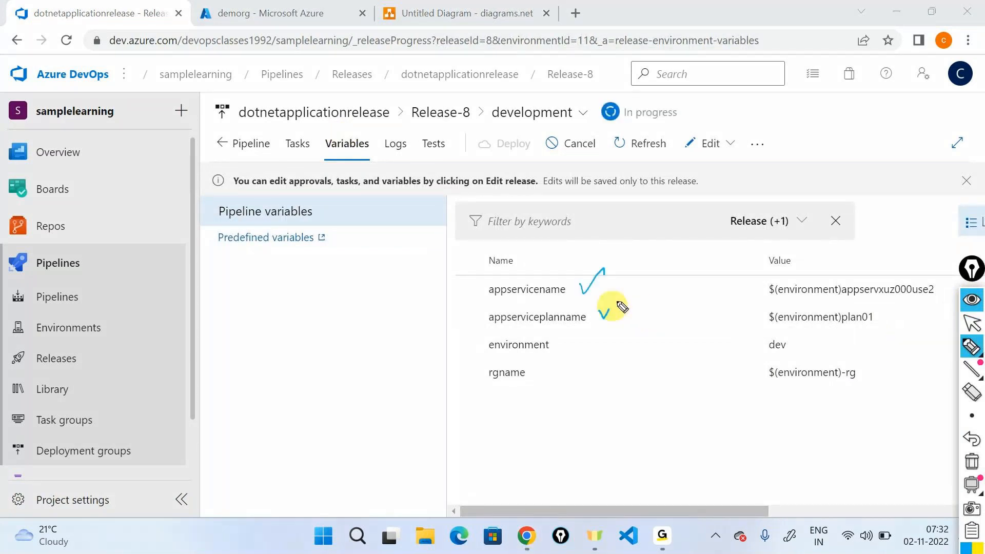
pyautogui.moveTo(546, 366); pyautogui.dragTo(565, 359)
pyautogui.moveTo(582, 274)
pyautogui.mouseDown()
pyautogui.moveTo(587, 256)
pyautogui.moveTo(618, 241)
pyautogui.moveTo(689, 224)
pyautogui.mouseUp()
pyautogui.moveTo(626, 261); pyautogui.dragTo(703, 237)
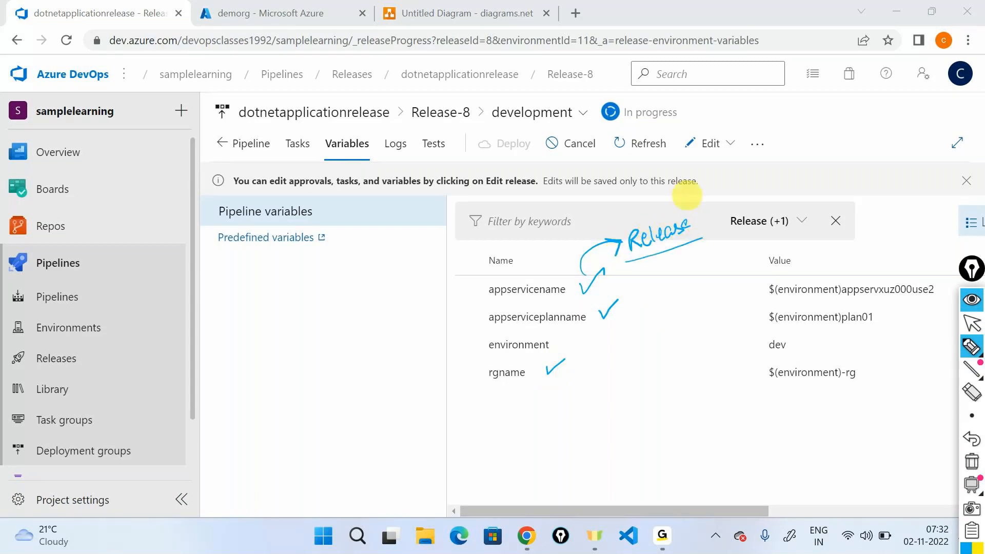
# Step: Handwrite "dev, qa, stg, prd" beside the variables, circle it and connect it with lines to appservicename, appserviceplanname and rgname
pyautogui.moveTo(286, 373)
pyautogui.mouseDown()
pyautogui.moveTo(288, 386)
pyautogui.moveTo(301, 363)
pyautogui.moveTo(318, 368)
pyautogui.moveTo(352, 332)
pyautogui.moveTo(371, 343)
pyautogui.moveTo(399, 308)
pyautogui.moveTo(422, 300)
pyautogui.mouseUp()
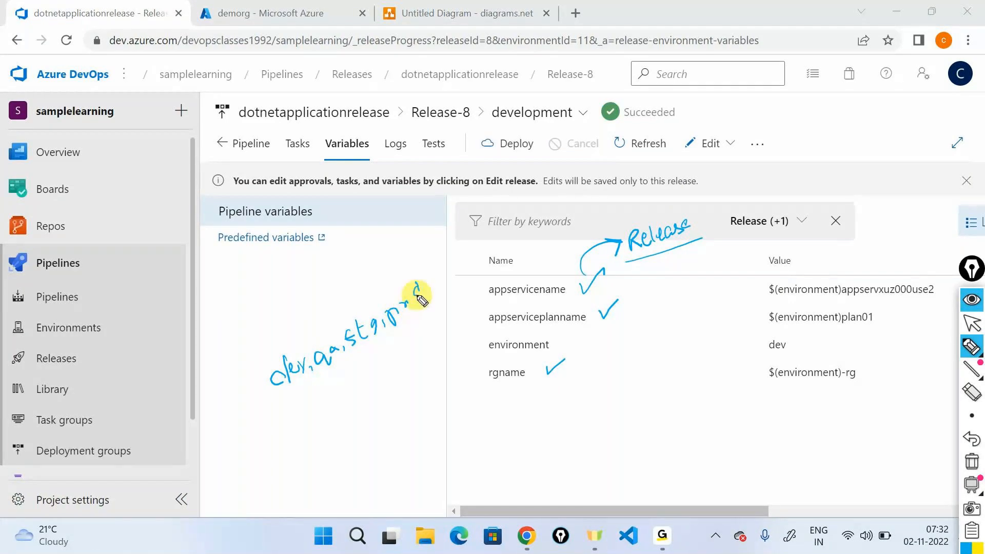
pyautogui.moveTo(295, 400); pyautogui.dragTo(275, 401)
pyautogui.moveTo(440, 293); pyautogui.dragTo(491, 289)
pyautogui.moveTo(434, 325); pyautogui.dragTo(487, 320)
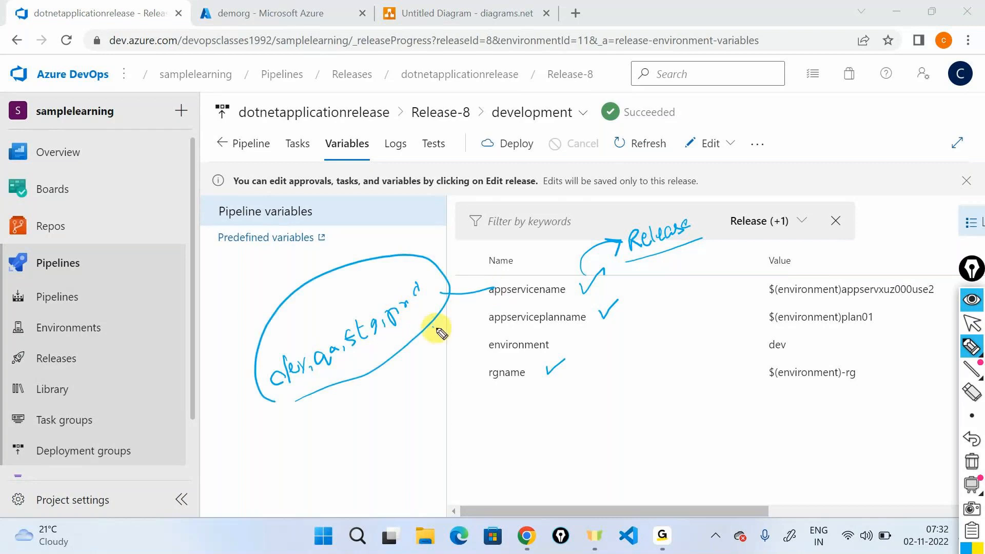
pyautogui.moveTo(422, 359); pyautogui.dragTo(474, 377)
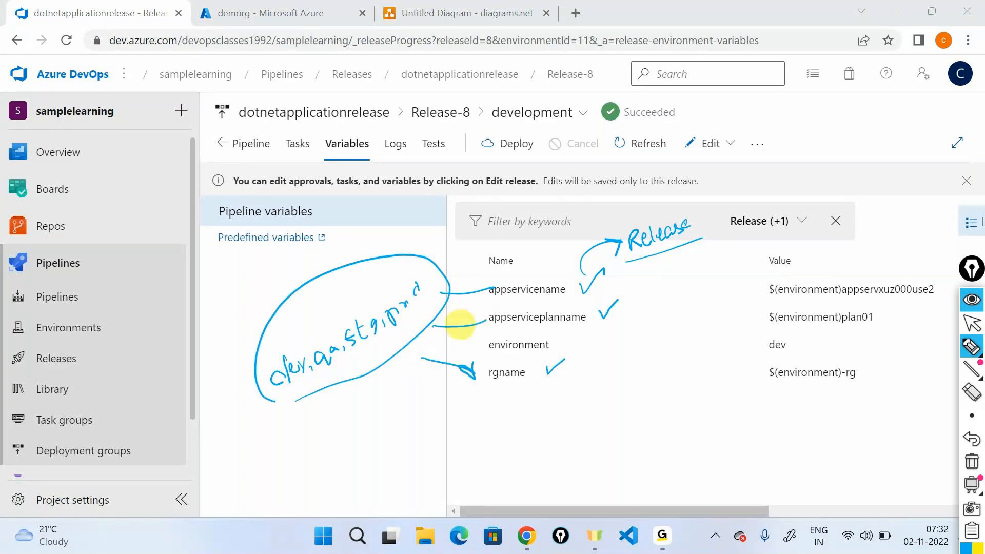
# Step: Outline the environment variable's row with its dev value, clear all drawn annotations and put the drawing tools away
pyautogui.moveTo(505, 339)
pyautogui.mouseDown()
pyautogui.moveTo(490, 354)
pyautogui.moveTo(810, 354)
pyautogui.moveTo(484, 333)
pyautogui.mouseUp()
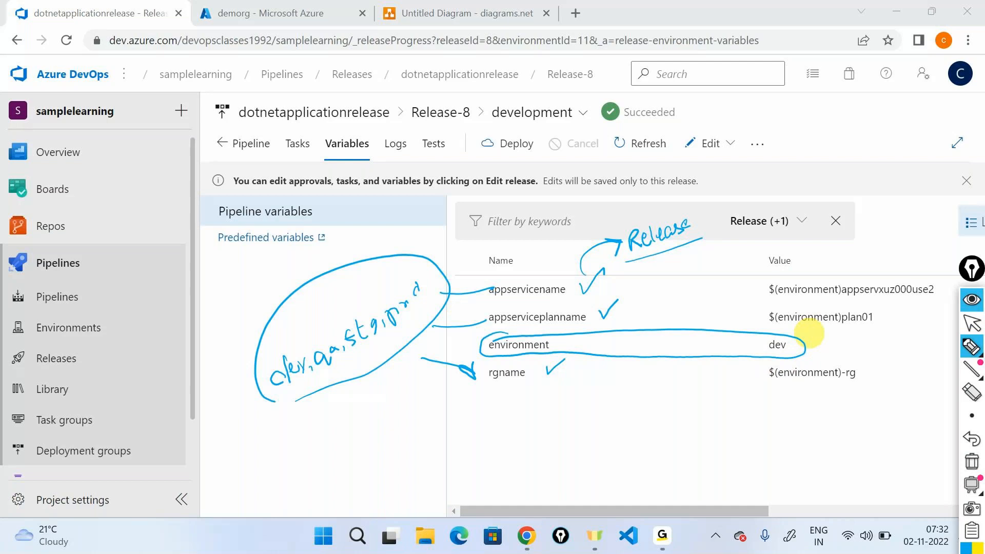
pyautogui.click(971, 461)
pyautogui.click(971, 300)
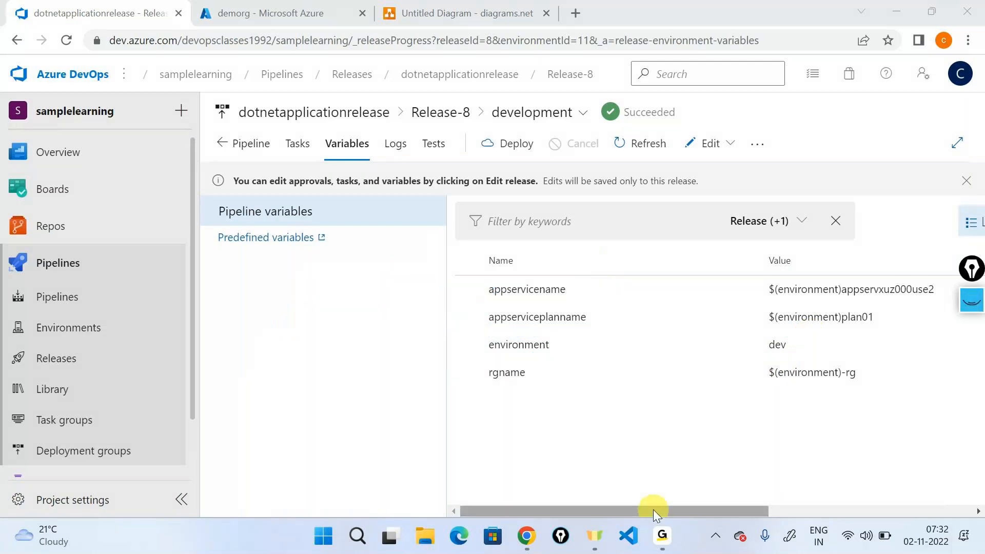
# Step: Check the scope of each variable and open the Initialize job log of the development stage
pyautogui.moveTo(653, 509); pyautogui.dragTo(870, 447)
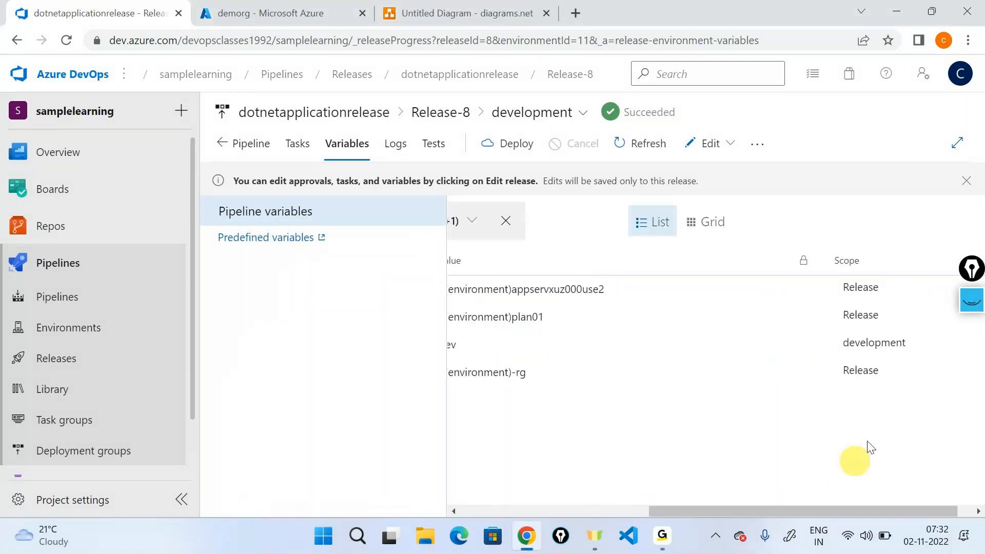
pyautogui.click(396, 144)
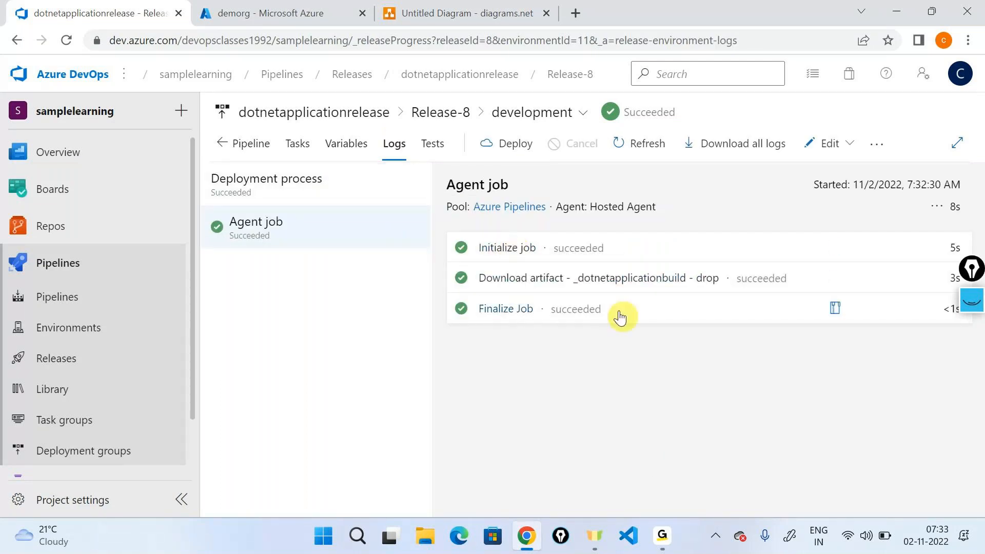
pyautogui.click(522, 249)
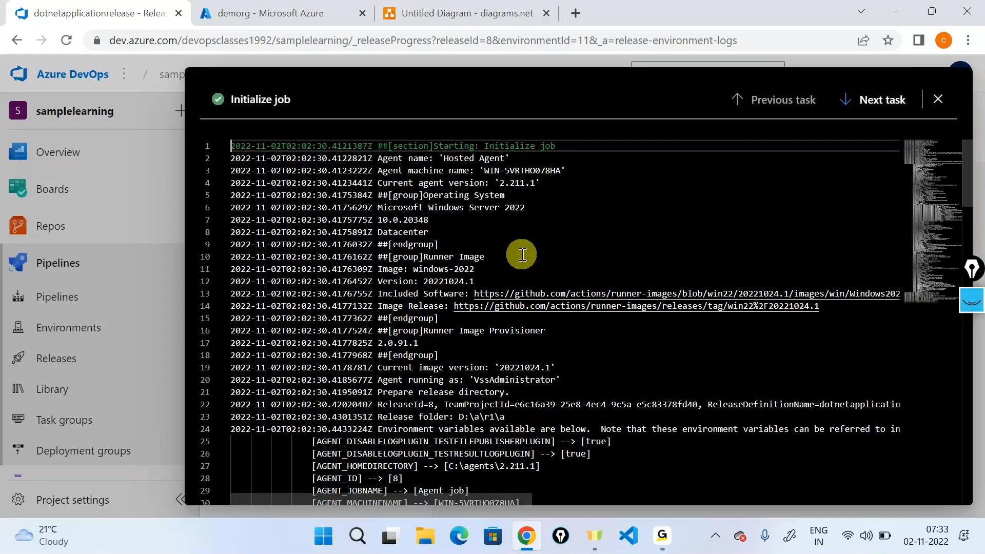
# Step: Search the Initialize job log for "environment" and highlight the line giving the ENVIRONMENT variable's value
pyautogui.scroll(-2, 522, 255)
pyautogui.click(578, 299)
pyautogui.hotkey('ctrl', 'f')
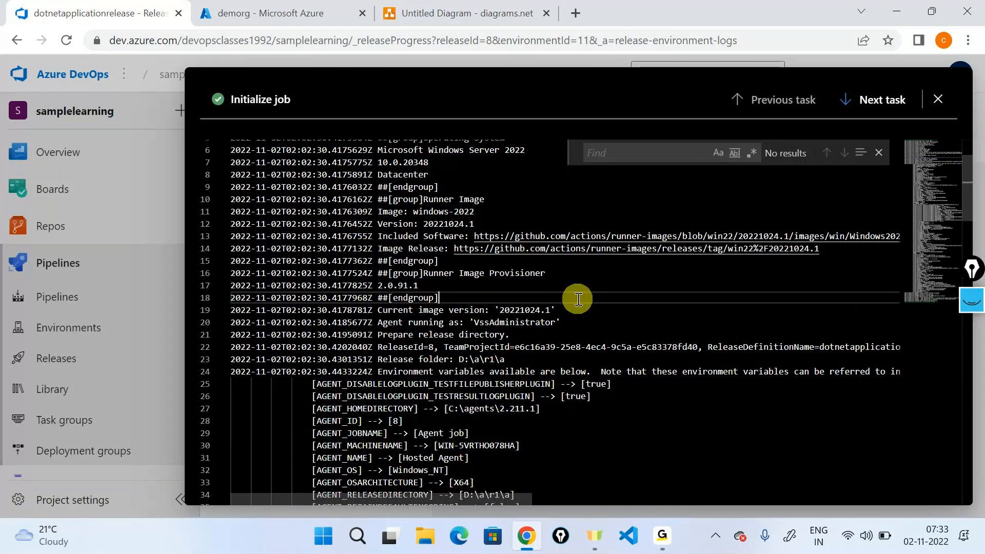
pyautogui.click(650, 154)
pyautogui.write('e')
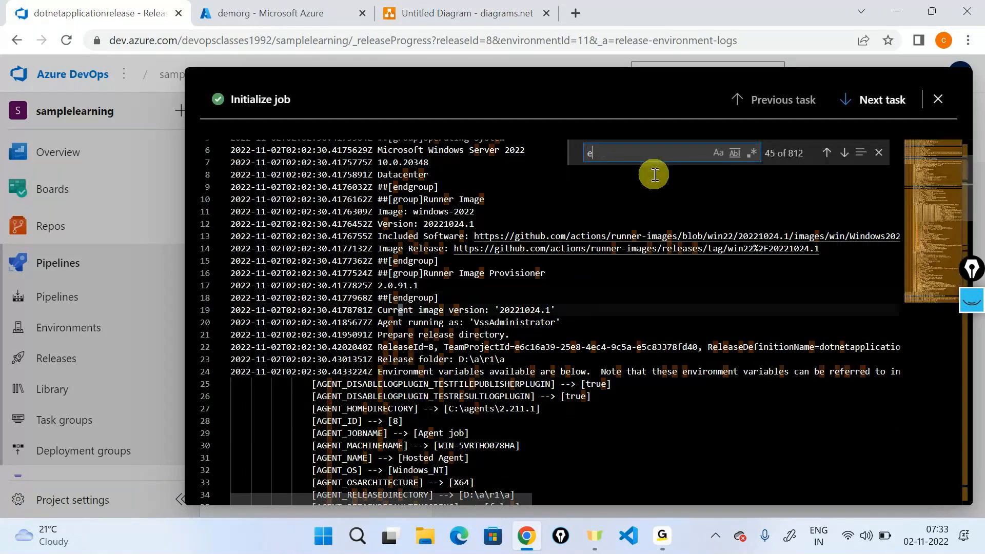
pyautogui.write('n')
pyautogui.write('vironment')
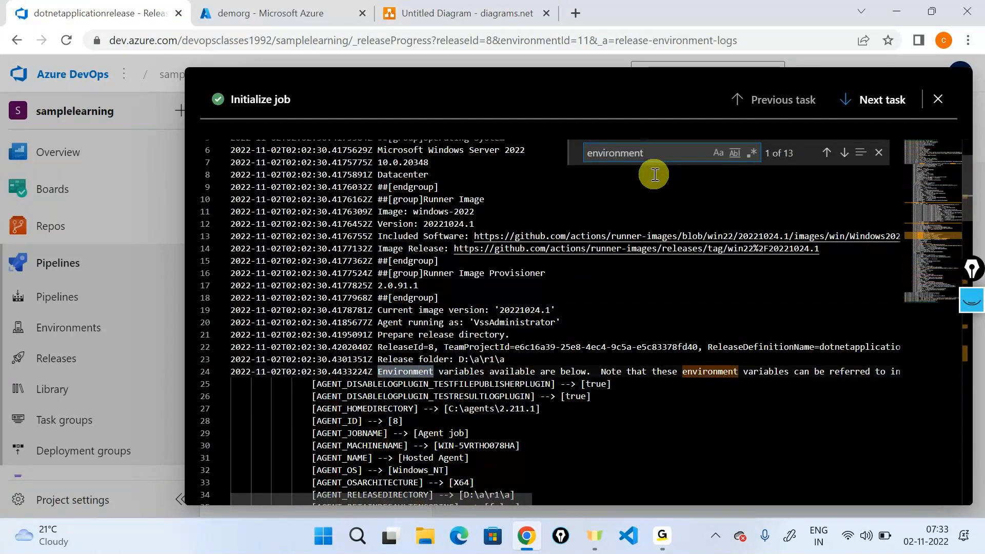
pyautogui.press('Return')
pyautogui.press('Return')
pyautogui.press('Return')
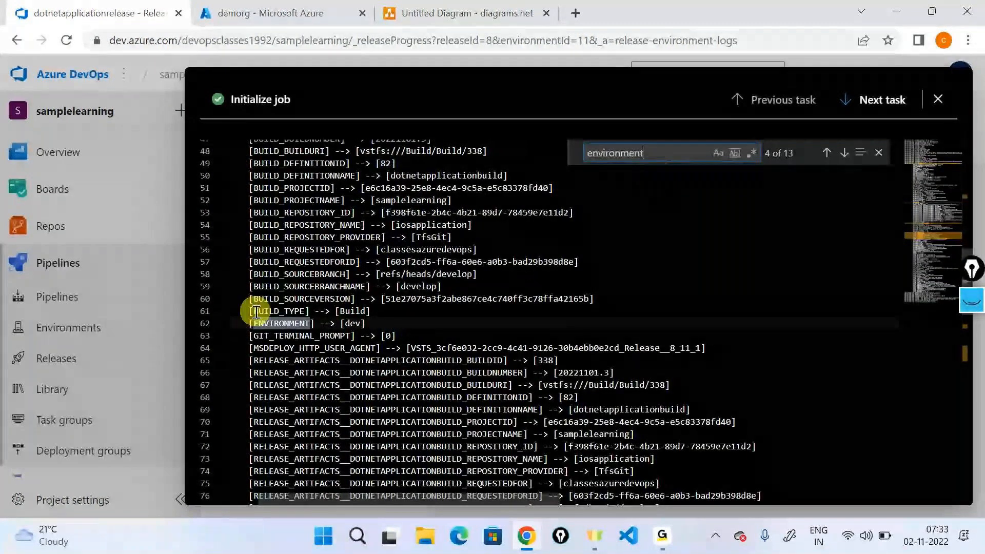
pyautogui.moveTo(246, 321); pyautogui.dragTo(435, 326)
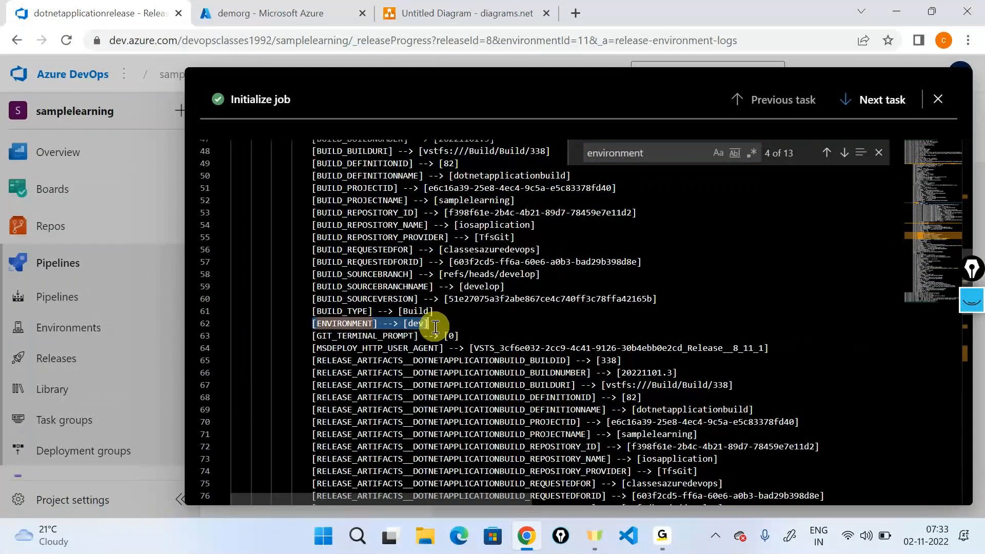
# Step: Close the job log and compare the scopes of the development stage's variables
pyautogui.click(938, 99)
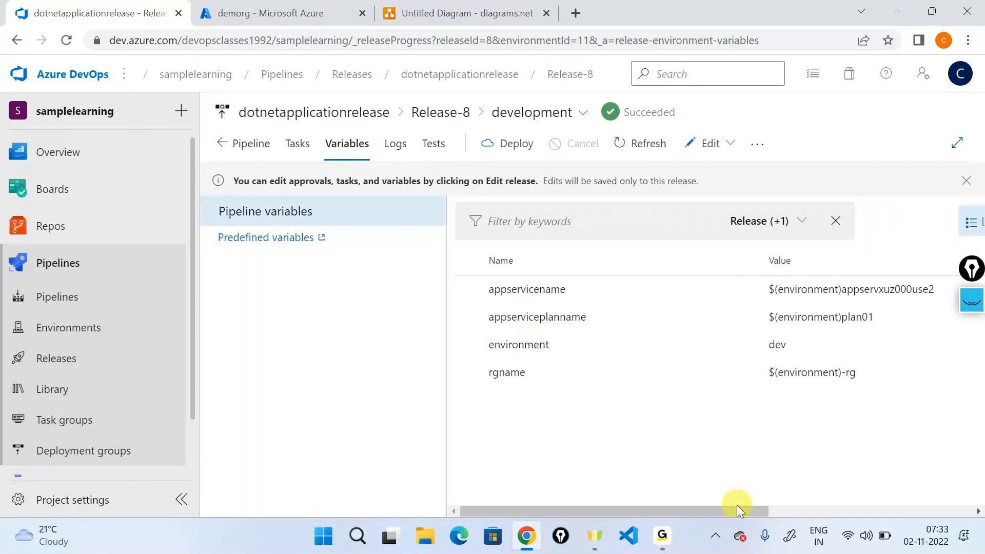
pyautogui.moveTo(737, 509); pyautogui.dragTo(941, 509)
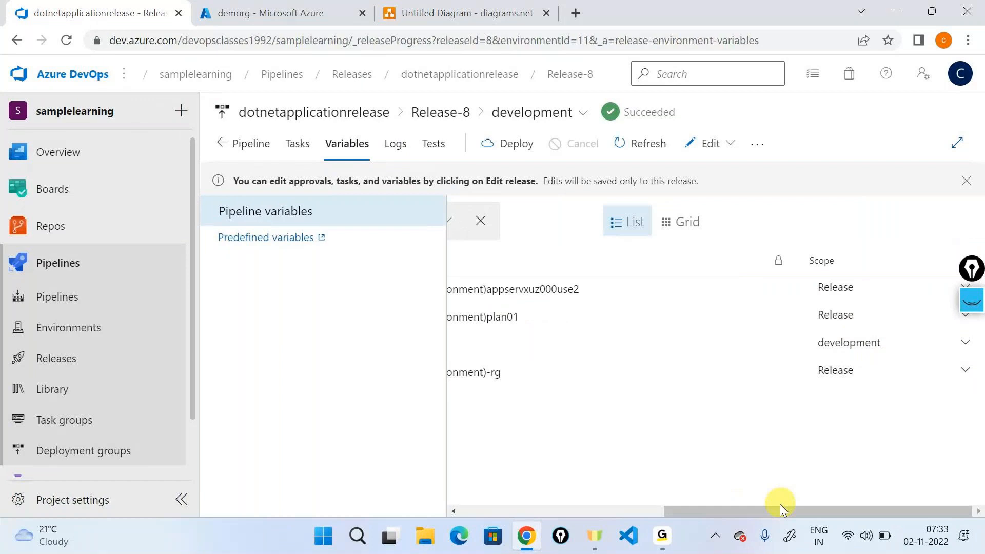
pyautogui.moveTo(779, 509); pyautogui.dragTo(575, 509)
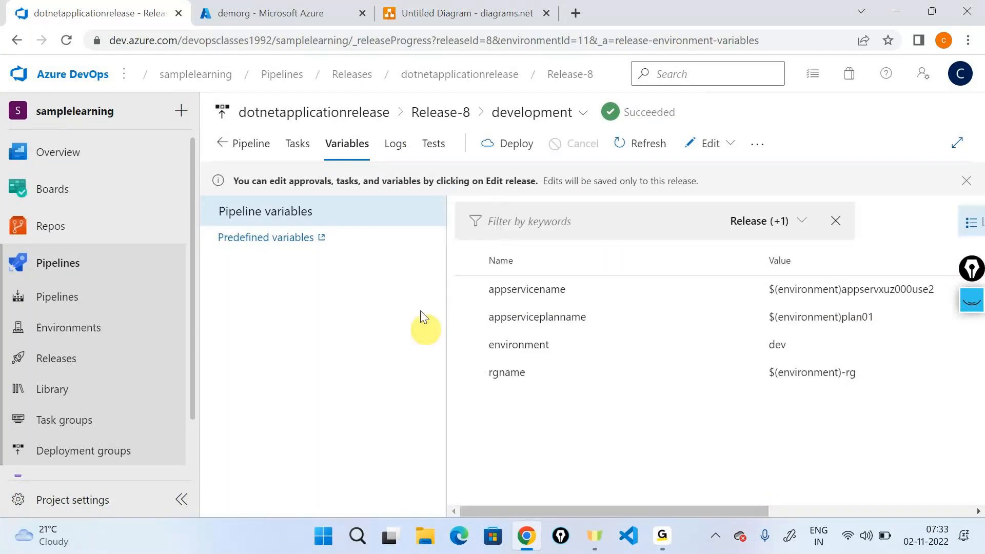
# Step: Examine the appservicename, appserviceplanname and rgname variables and the $(environment) references in their values
pyautogui.click(388, 144)
pyautogui.click(297, 143)
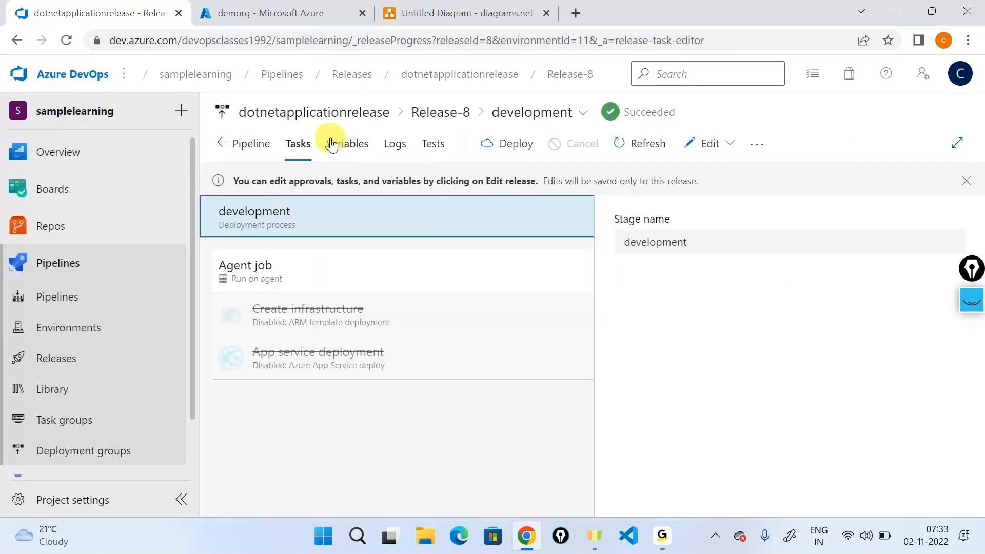
pyautogui.click(332, 143)
pyautogui.click(591, 301)
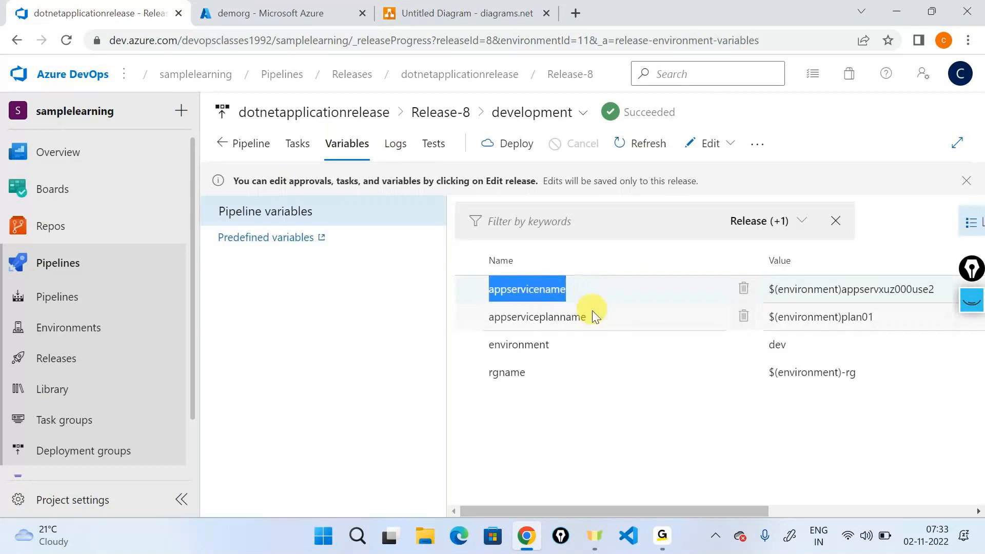
pyautogui.click(527, 381)
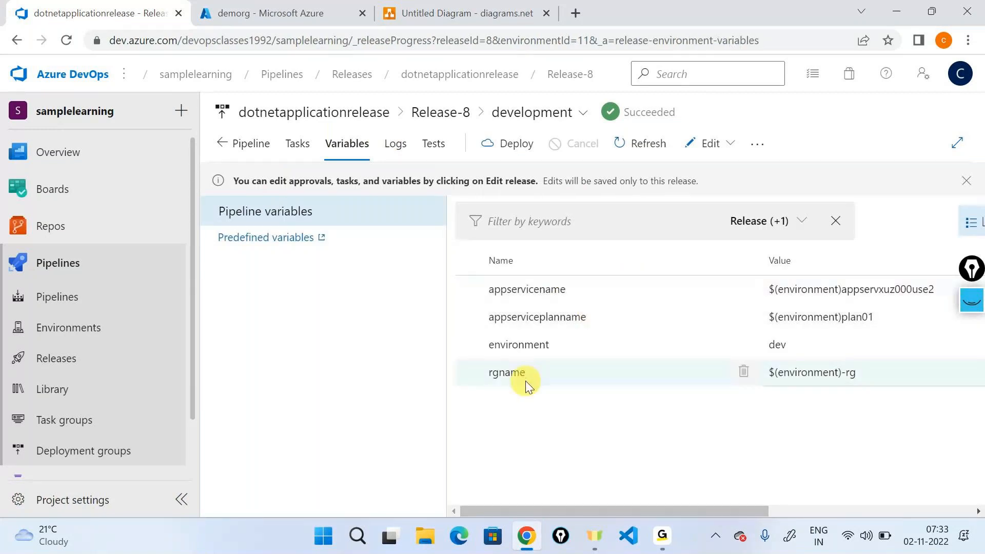
pyautogui.doubleClick(527, 385)
pyautogui.doubleClick(800, 290)
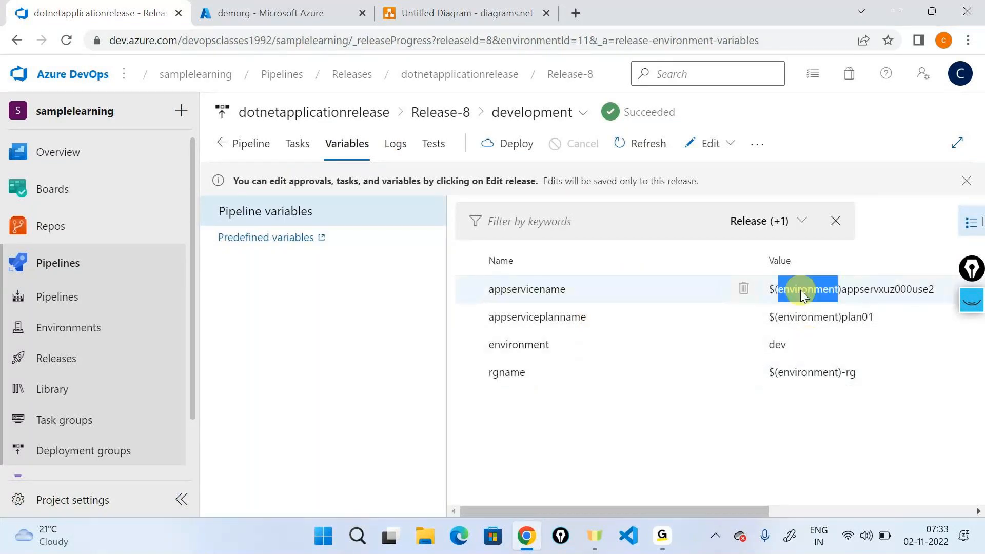
pyautogui.doubleClick(808, 317)
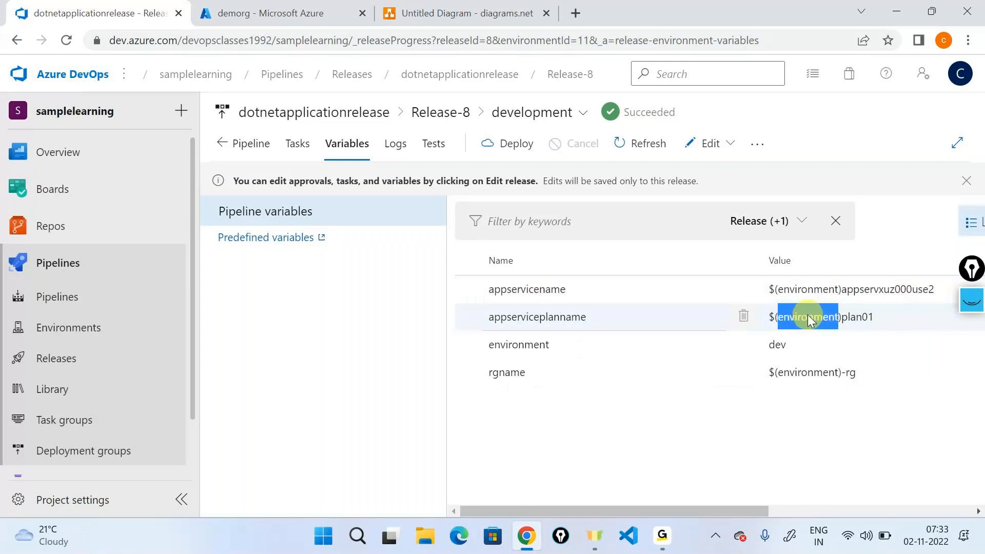
# Step: Reopen the Initialize job log, search it for "rgname" and highlight the RGNAME line with its value
pyautogui.click(394, 143)
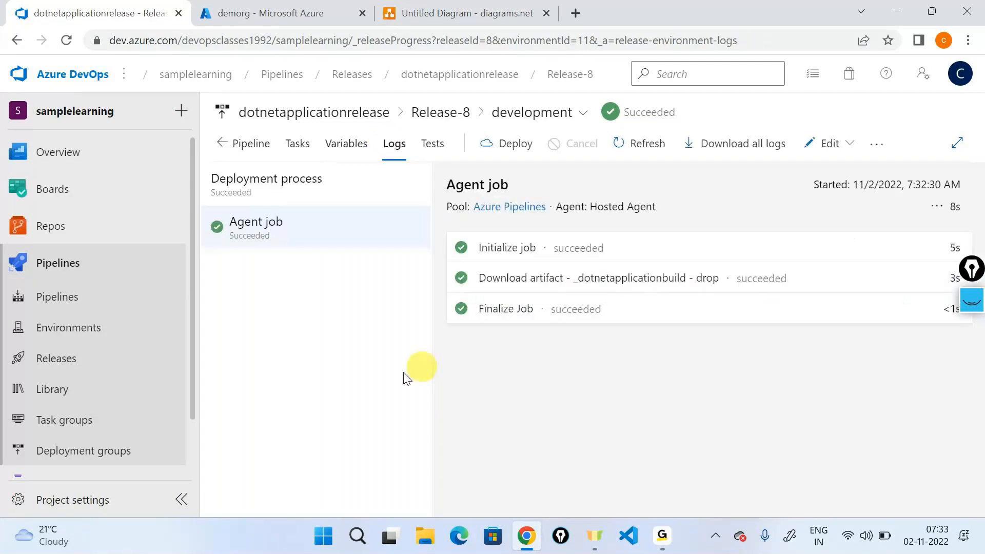
pyautogui.click(522, 245)
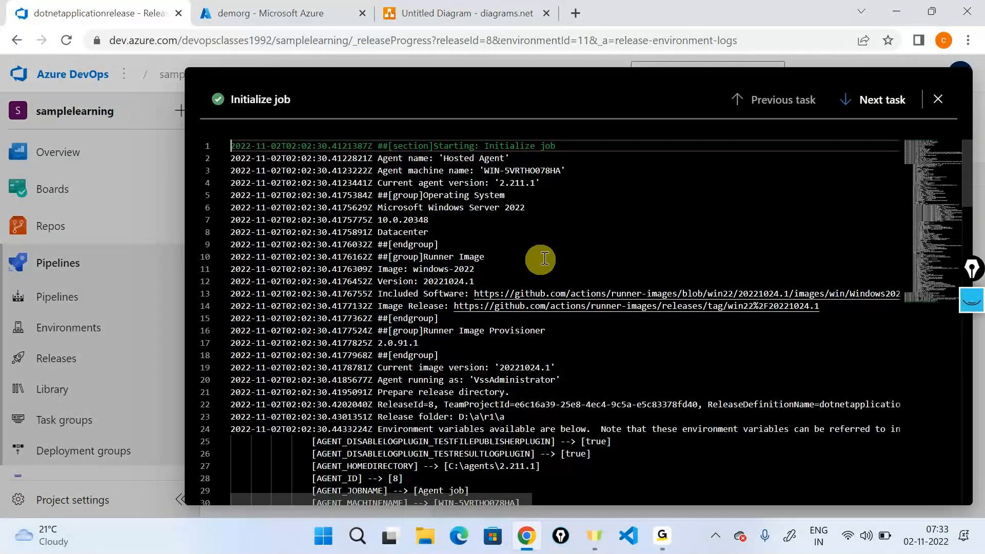
pyautogui.hotkey('ctrl', 'f')
pyautogui.write('rgname')
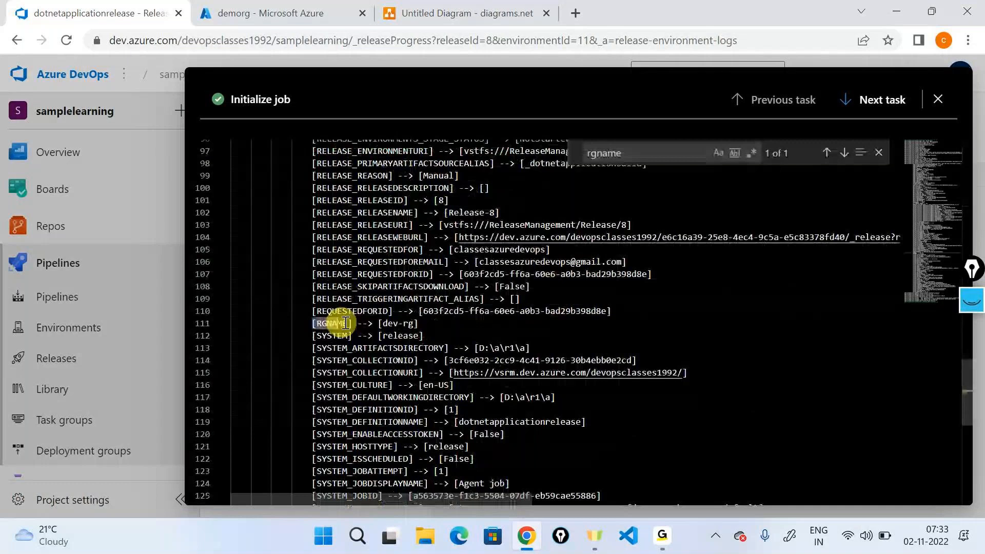
pyautogui.moveTo(346, 323); pyautogui.dragTo(366, 324)
pyautogui.moveTo(366, 323); pyautogui.dragTo(418, 323)
# Step: Draw an arrow from the RGNAME line to a handwritten "dev-rg" with "dev" circled, and clear the annotation
pyautogui.click(972, 300)
pyautogui.click(967, 347)
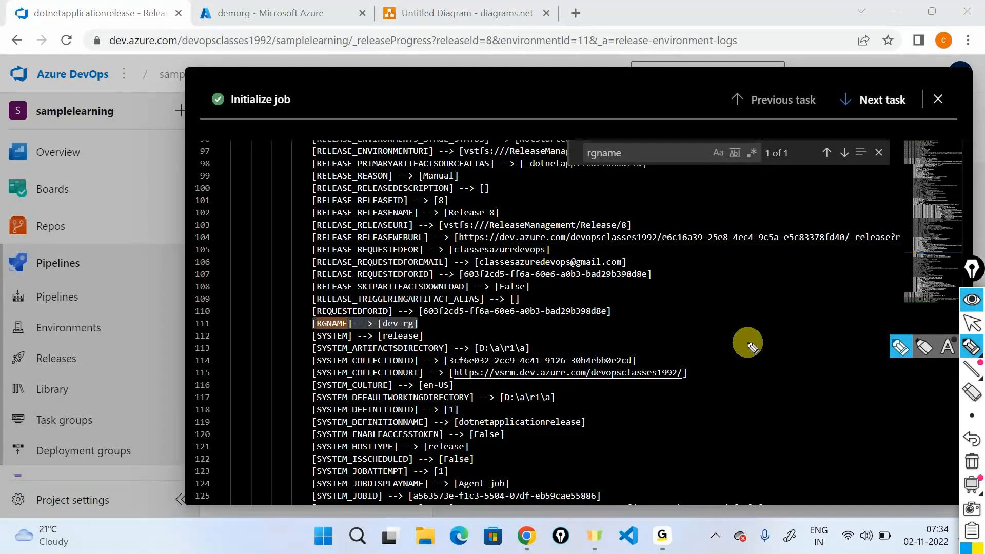
pyautogui.moveTo(426, 324)
pyautogui.mouseDown()
pyautogui.moveTo(499, 333)
pyautogui.moveTo(550, 325)
pyautogui.mouseUp()
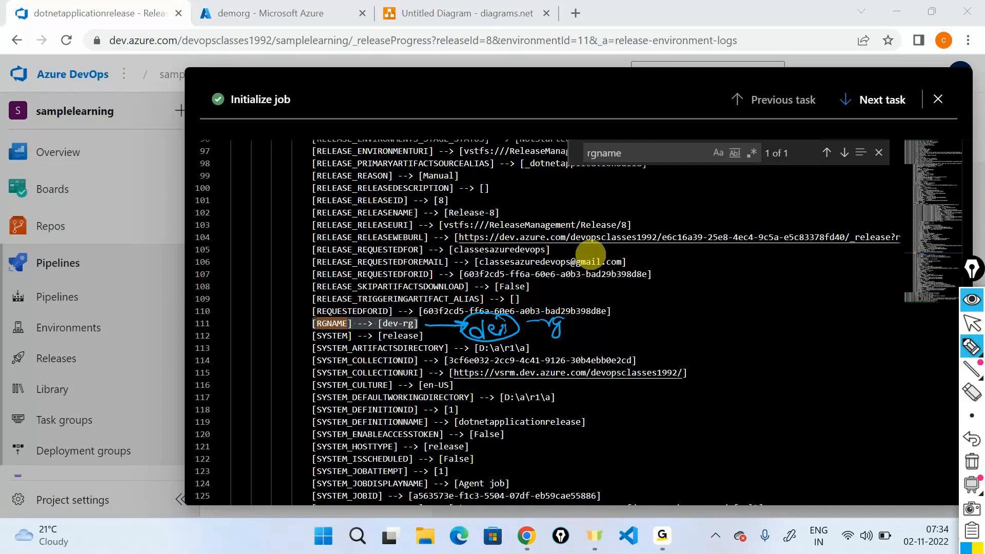
pyautogui.click(960, 460)
# Step: Search the log for "appserv" and examine the values of APPSERVICENAME and APPSERVICEPLANNAME
pyautogui.click(685, 153)
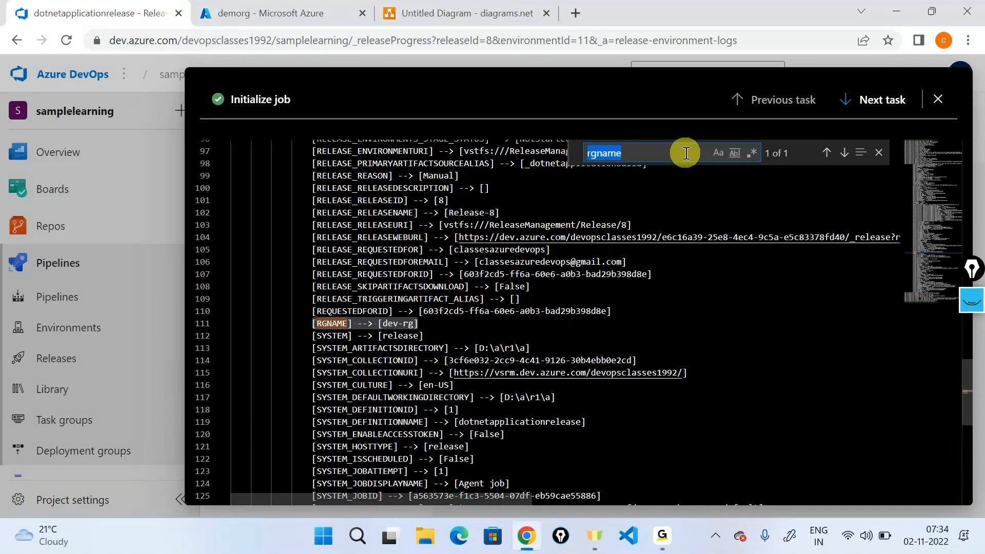
pyautogui.write('appserv')
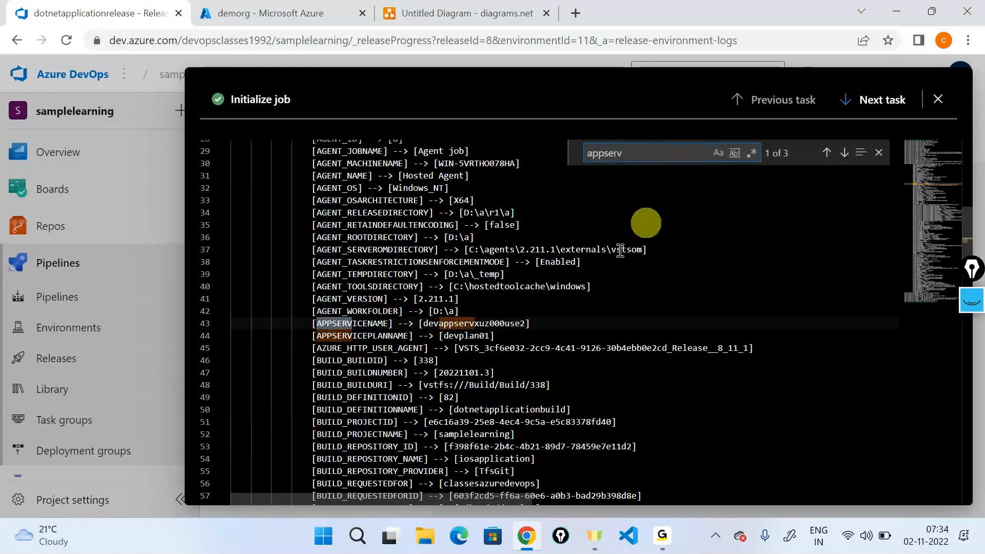
pyautogui.click(443, 323)
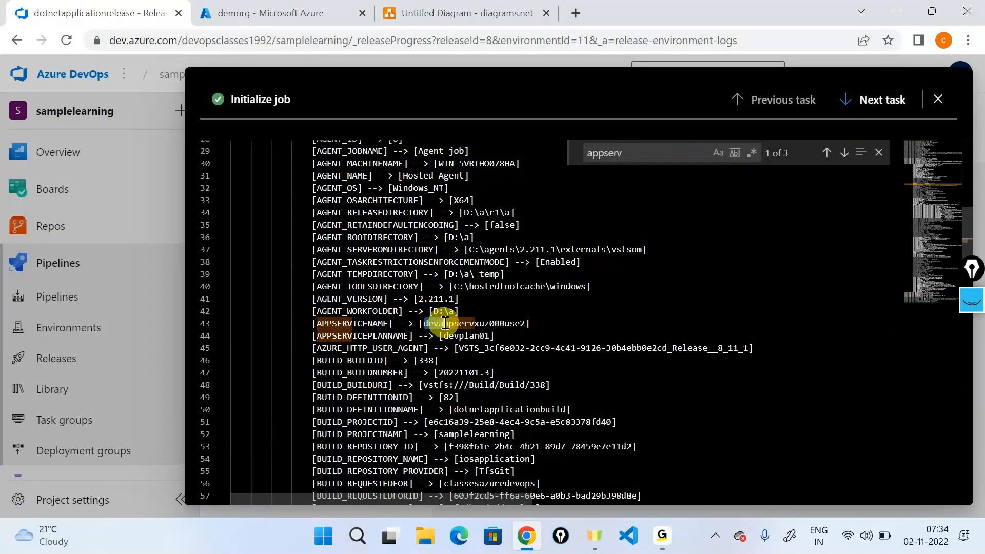
pyautogui.click(377, 334)
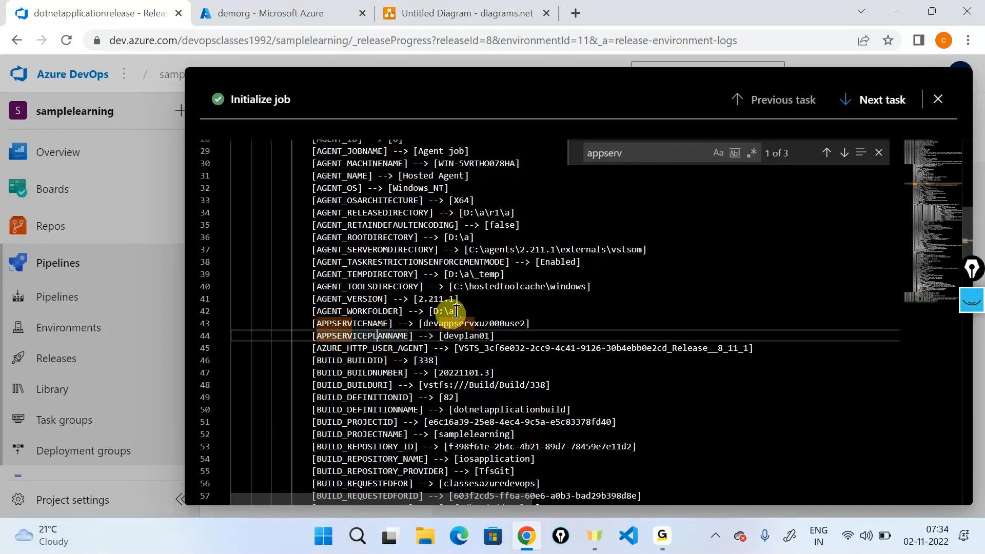
# Step: Close the development log and open the variables of Release-8's qa stage
pyautogui.click(935, 99)
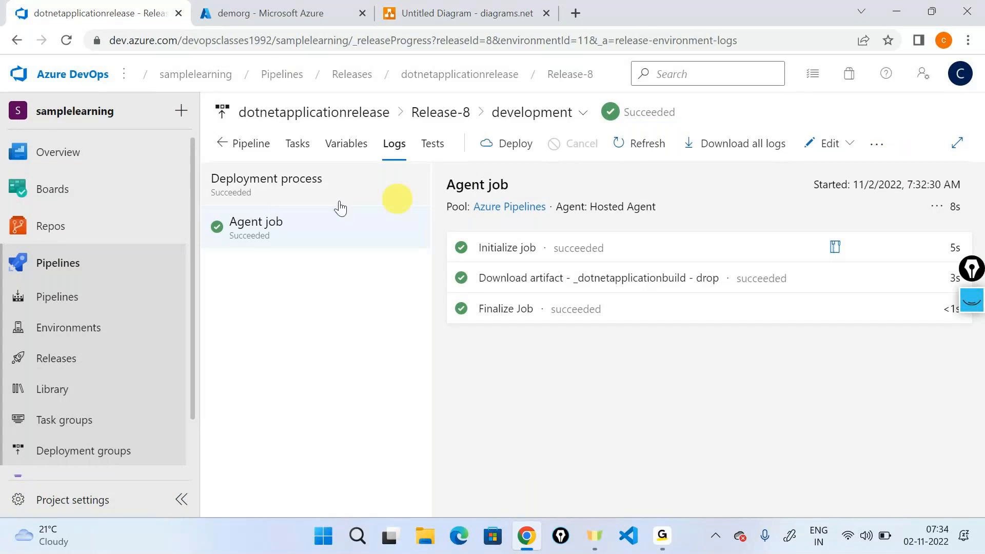
pyautogui.click(241, 144)
pyautogui.click(768, 277)
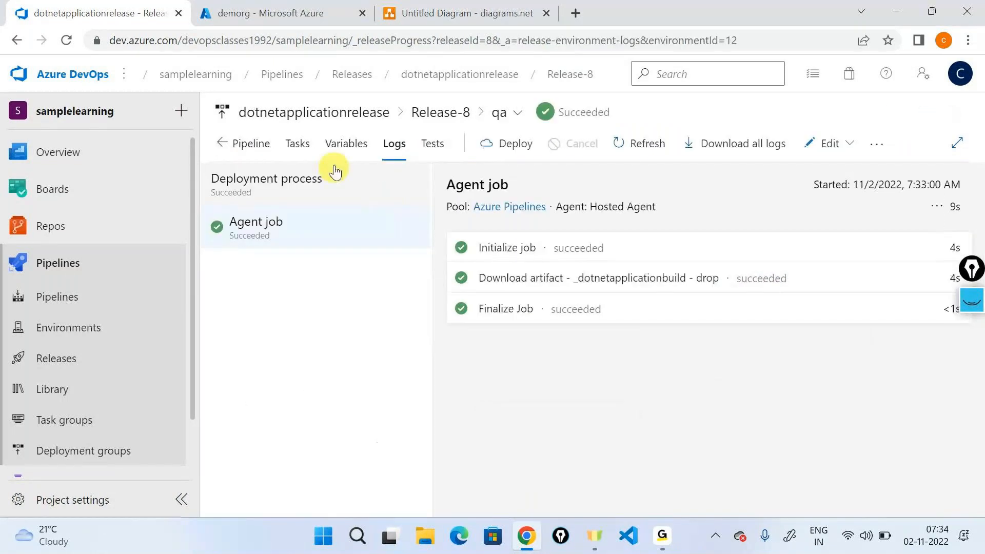
pyautogui.click(344, 145)
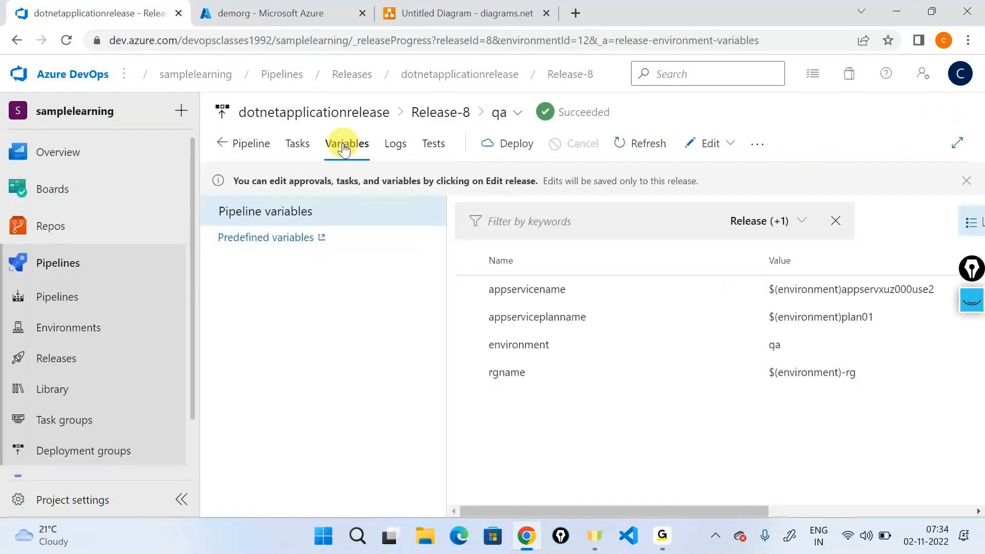
# Step: Examine the appservicename, appserviceplanname and rgname variables and the environment variable's value for the qa stage
pyautogui.moveTo(567, 291); pyautogui.dragTo(489, 290)
pyautogui.moveTo(587, 314); pyautogui.dragTo(489, 289)
pyautogui.moveTo(521, 366); pyautogui.dragTo(473, 374)
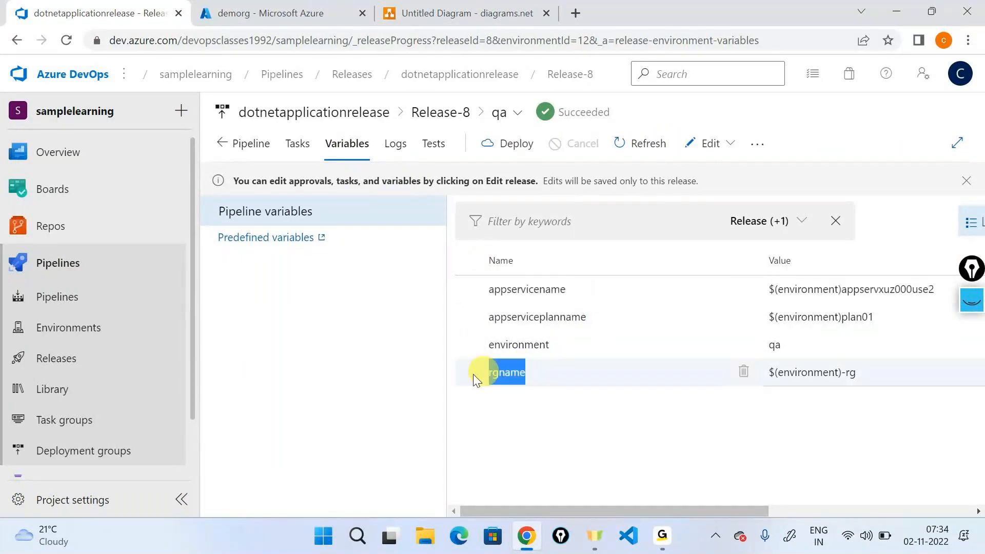
pyautogui.doubleClick(578, 288)
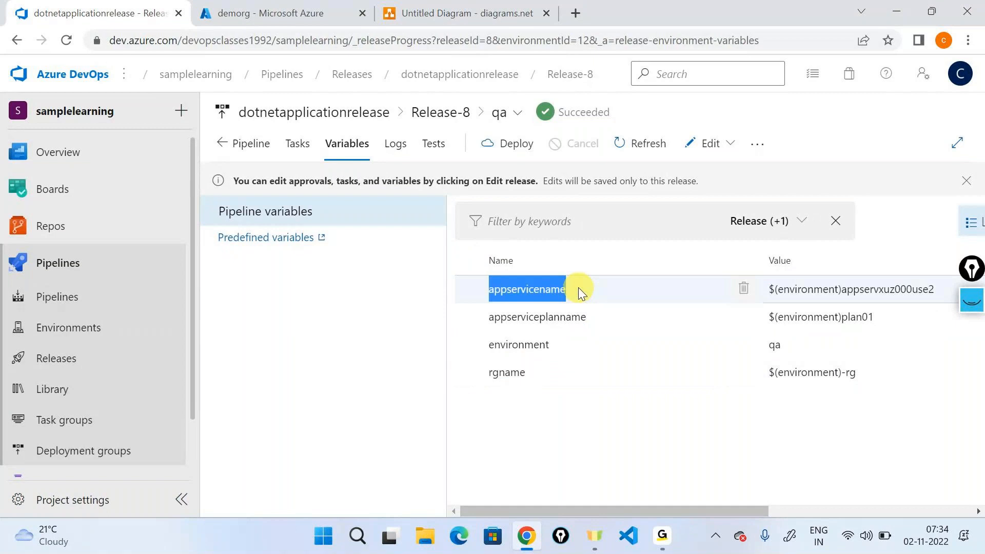
pyautogui.doubleClick(527, 381)
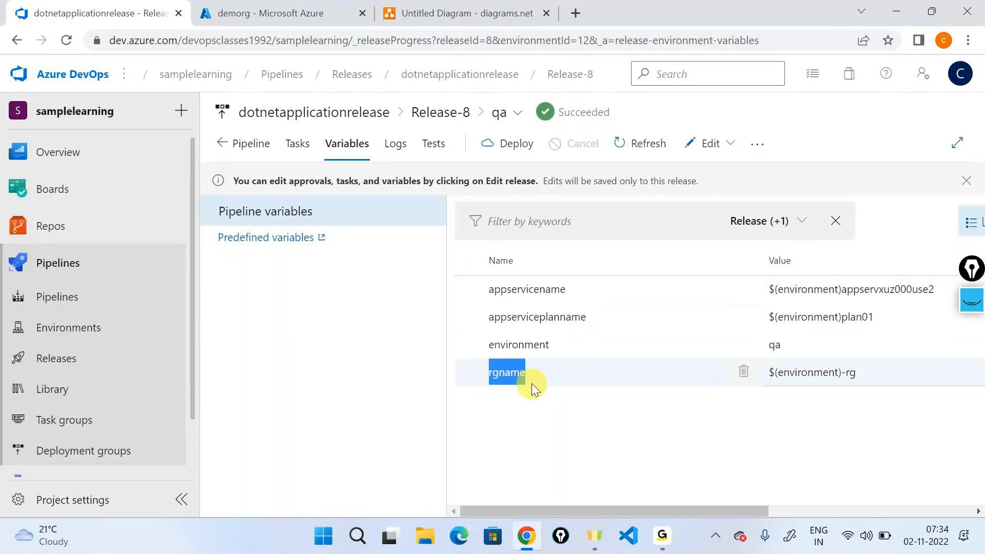
pyautogui.doubleClick(525, 344)
pyautogui.doubleClick(773, 344)
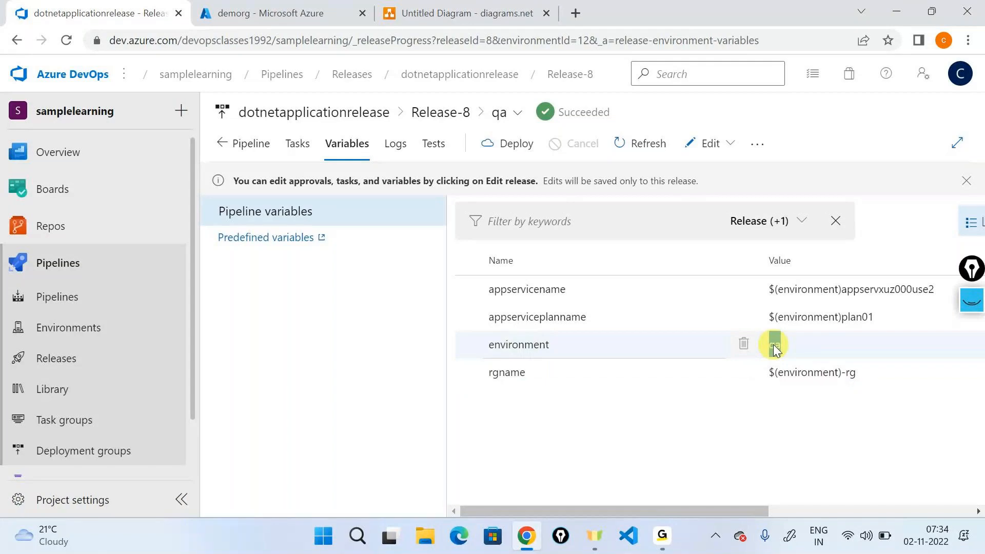
# Step: Draw freehand arrows from appservicename, appserviceplanname and rgname toward the environment variable, and dismiss the annotation
pyautogui.click(972, 300)
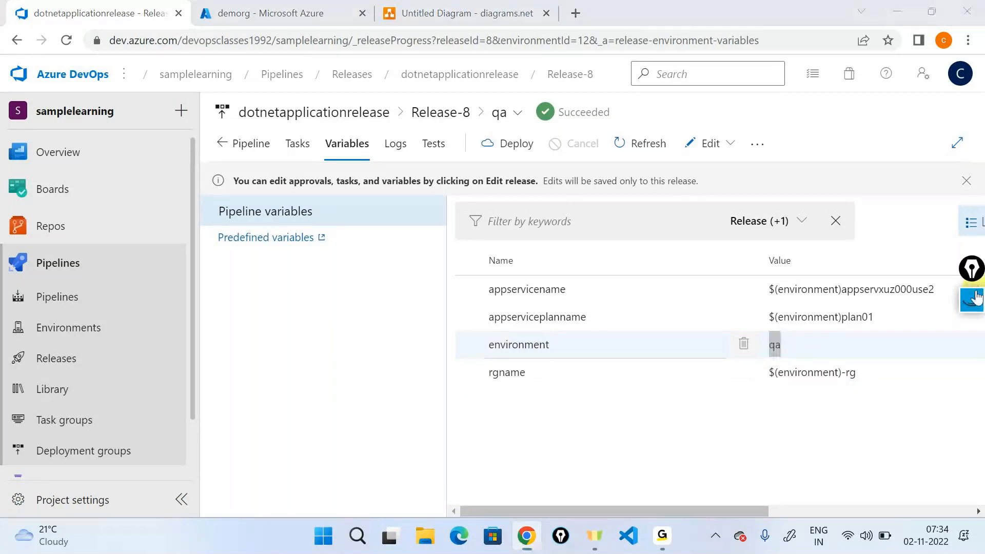
pyautogui.click(971, 346)
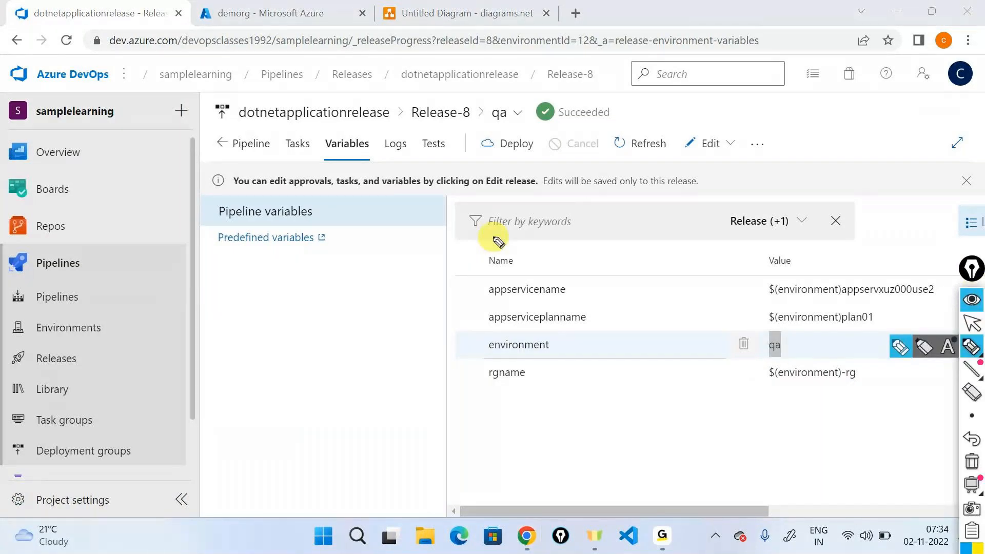
pyautogui.moveTo(603, 319); pyautogui.dragTo(599, 348)
pyautogui.moveTo(578, 292); pyautogui.dragTo(629, 342)
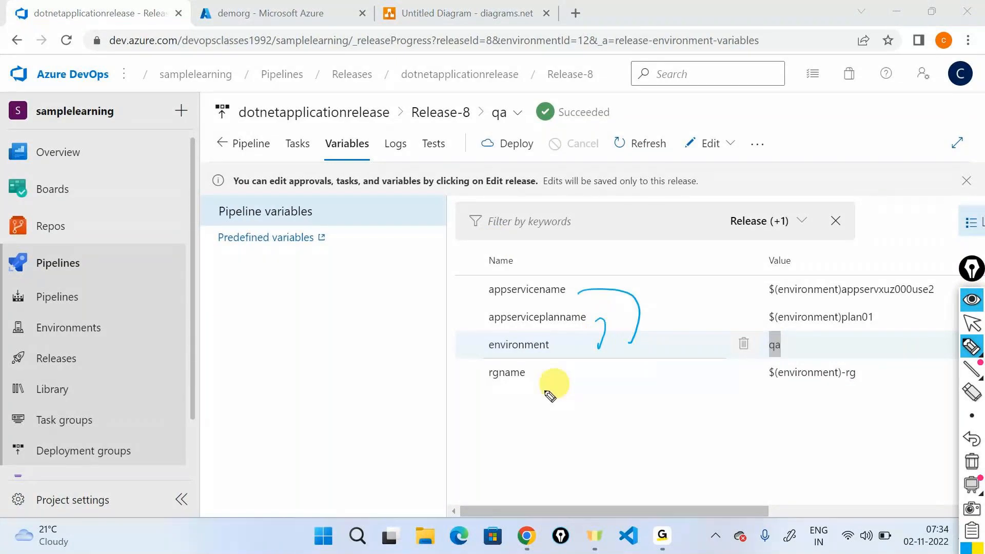
pyautogui.moveTo(539, 397); pyautogui.dragTo(564, 366)
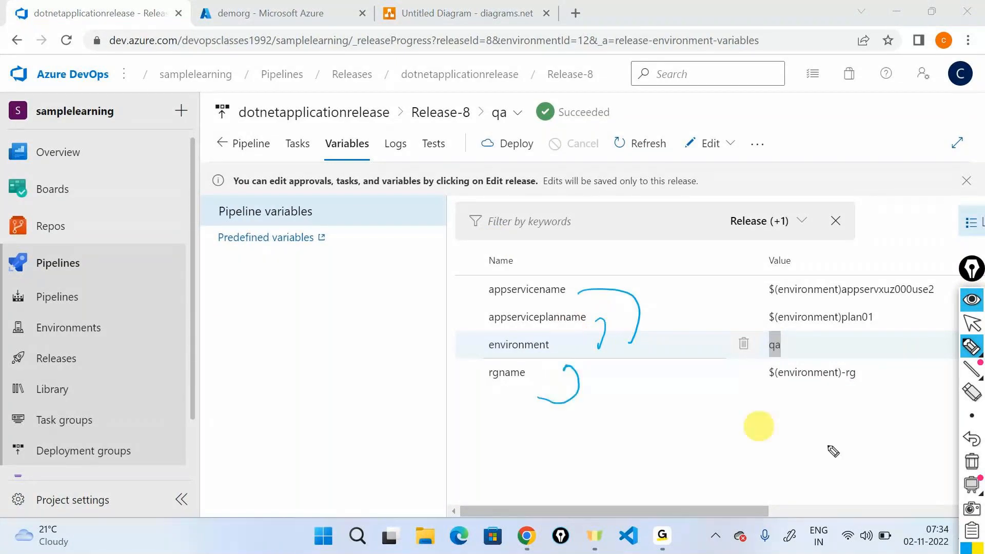
pyautogui.click(972, 301)
# Step: Open the qa stage's Initialize job log, search it for "environment" and highlight the ENVIRONMENT line with its value
pyautogui.click(393, 144)
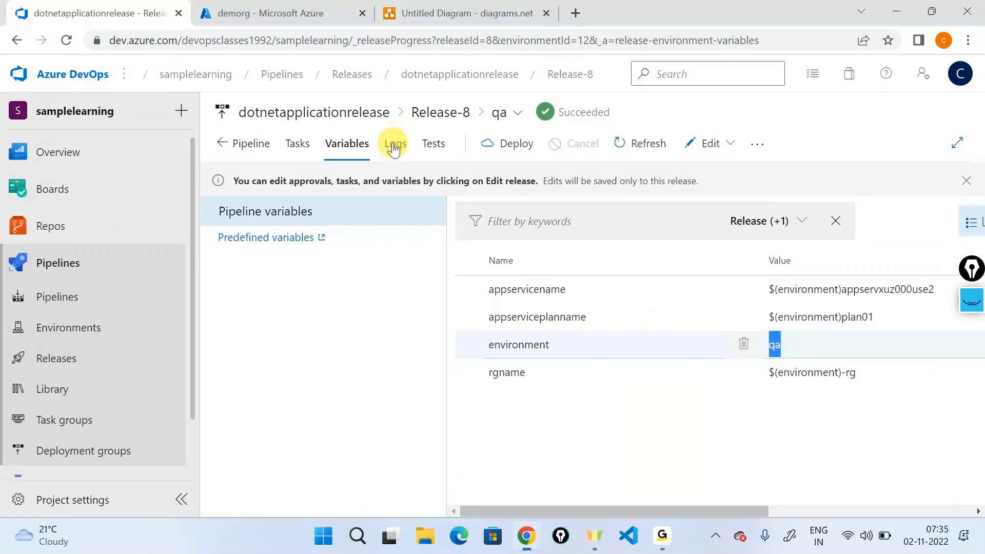
pyautogui.click(393, 145)
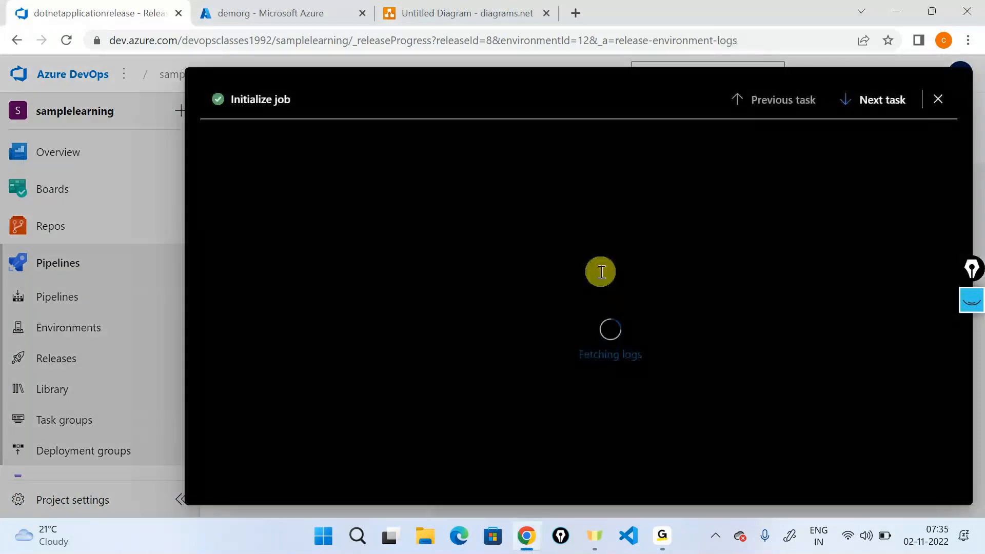
pyautogui.click(662, 249)
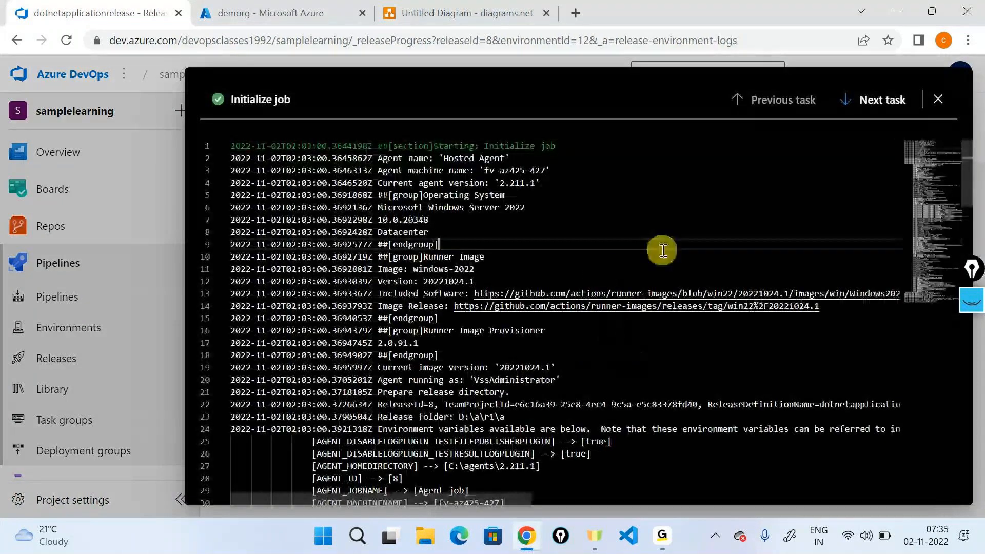
pyautogui.hotkey('ctrl', 'f')
pyautogui.write('envir')
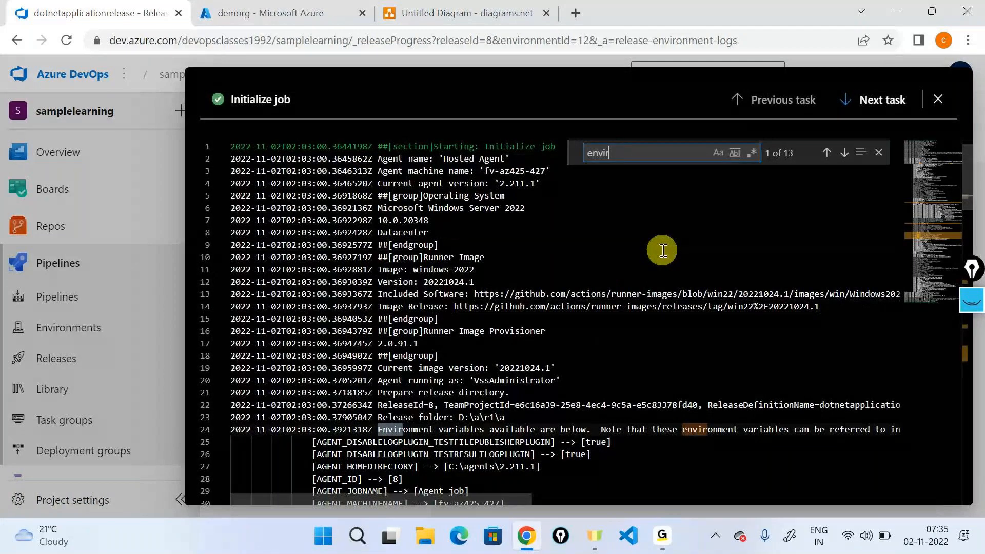
pyautogui.write('onment')
pyautogui.press('Return')
pyautogui.press('Return')
pyautogui.press('Return')
pyautogui.moveTo(231, 323); pyautogui.dragTo(365, 324)
# Step: Search the qa log for "rgname" and "appser", and examine the values of RGNAME, APPSERVICENAME and APPSERVICEPLANNAME
pyautogui.doubleClick(682, 153)
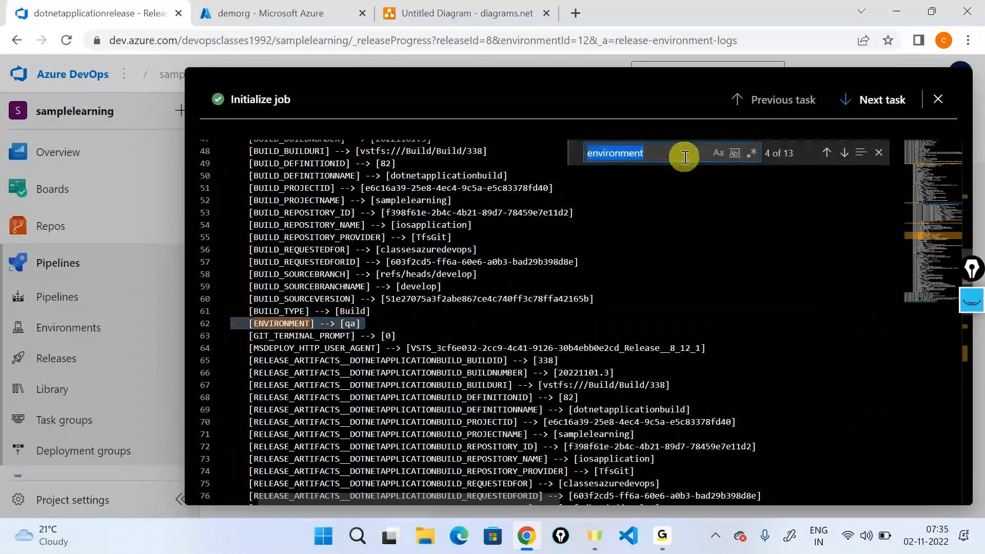
pyautogui.write('rgname')
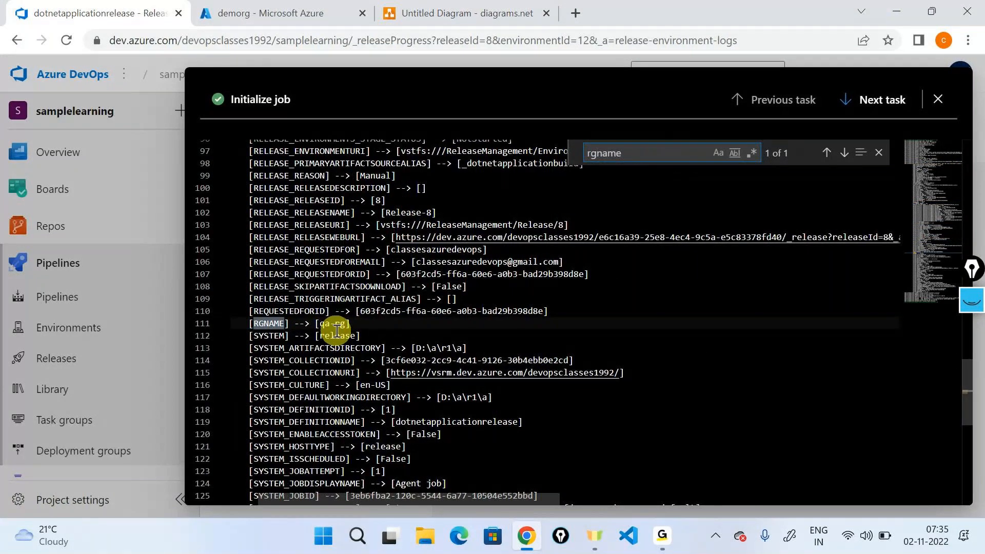
pyautogui.click(656, 156)
pyautogui.write('appser')
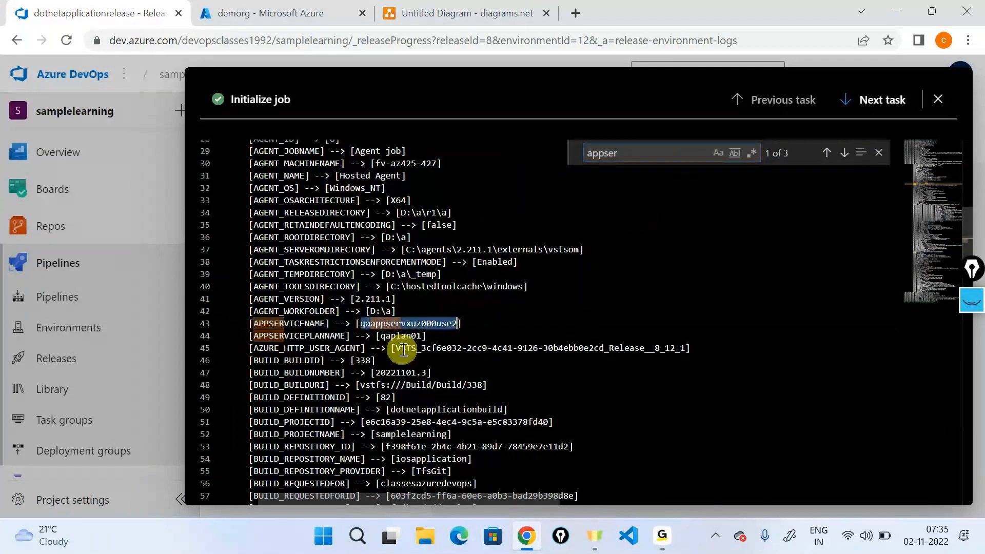
pyautogui.tripleClick(396, 336)
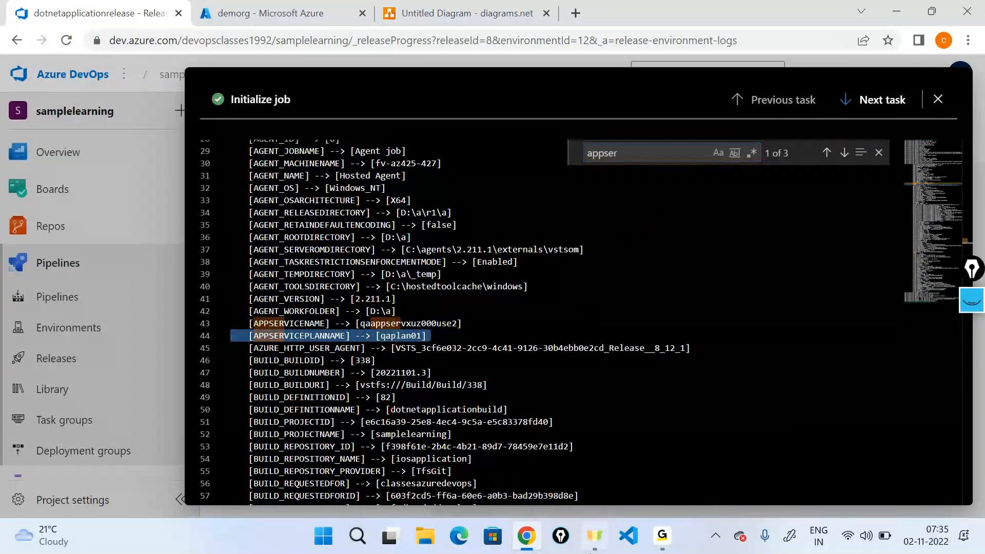
# Step: Close the log, open the dotnetapplicationrelease pipeline for editing, review its stages through prod and open its variables
pyautogui.click(938, 99)
pyautogui.click(877, 144)
pyautogui.click(795, 202)
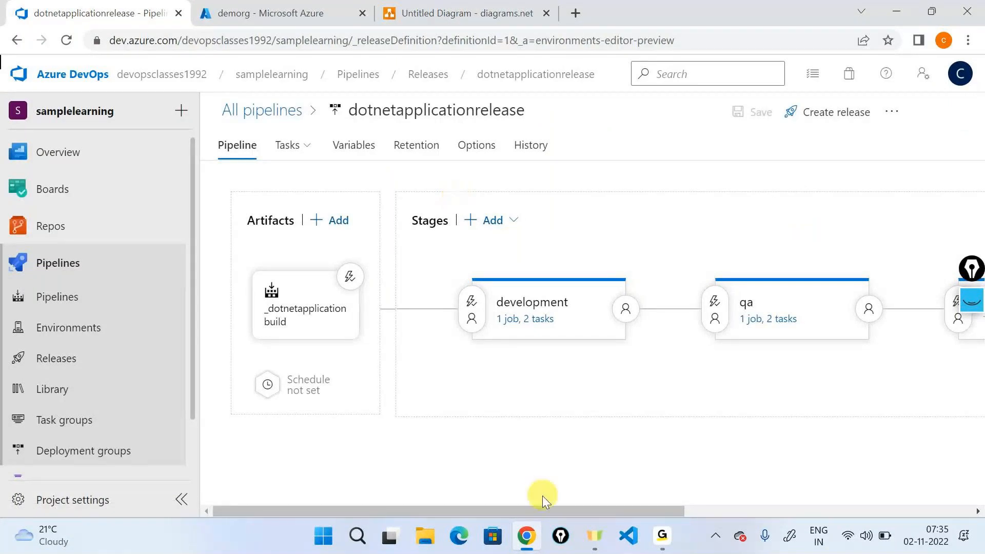
pyautogui.moveTo(550, 506); pyautogui.dragTo(778, 506)
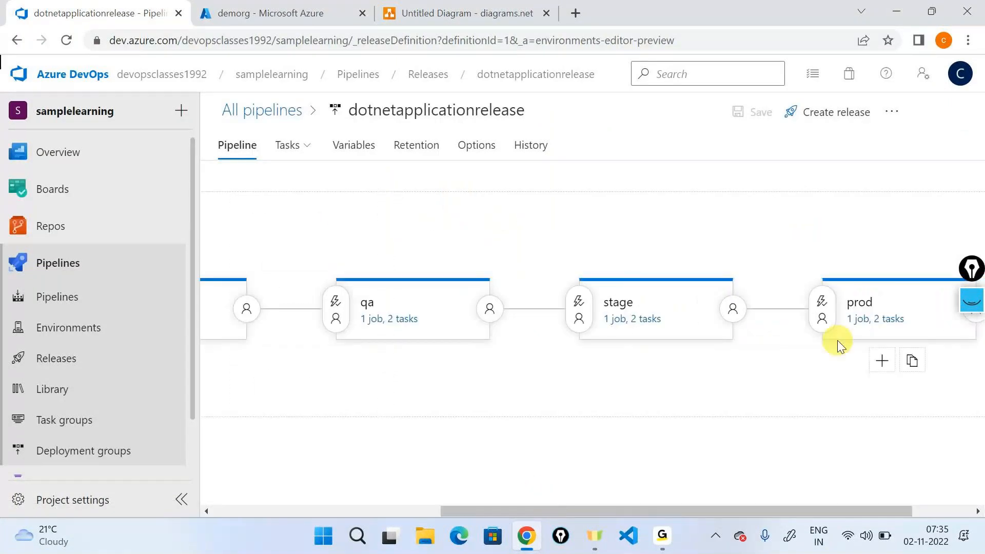
pyautogui.click(346, 150)
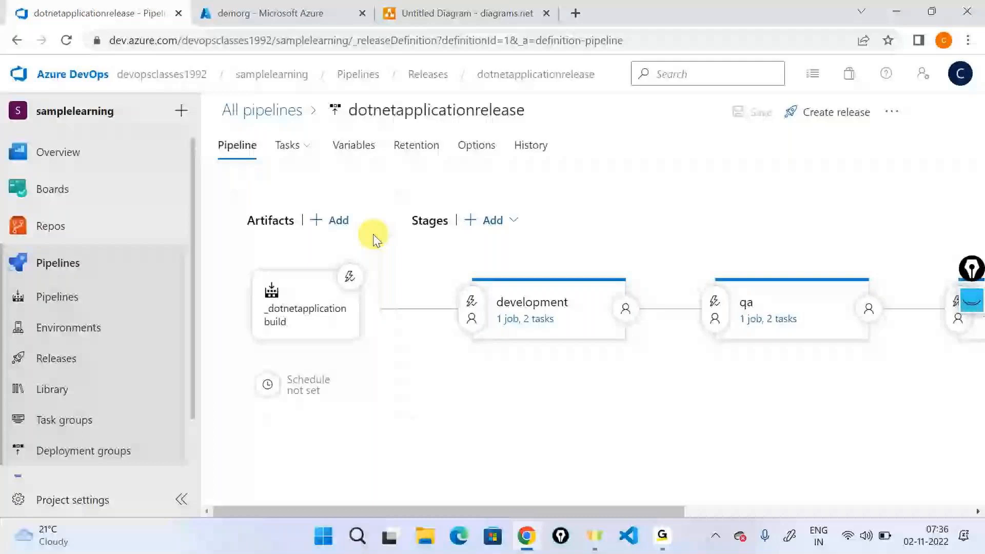
pyautogui.click(661, 535)
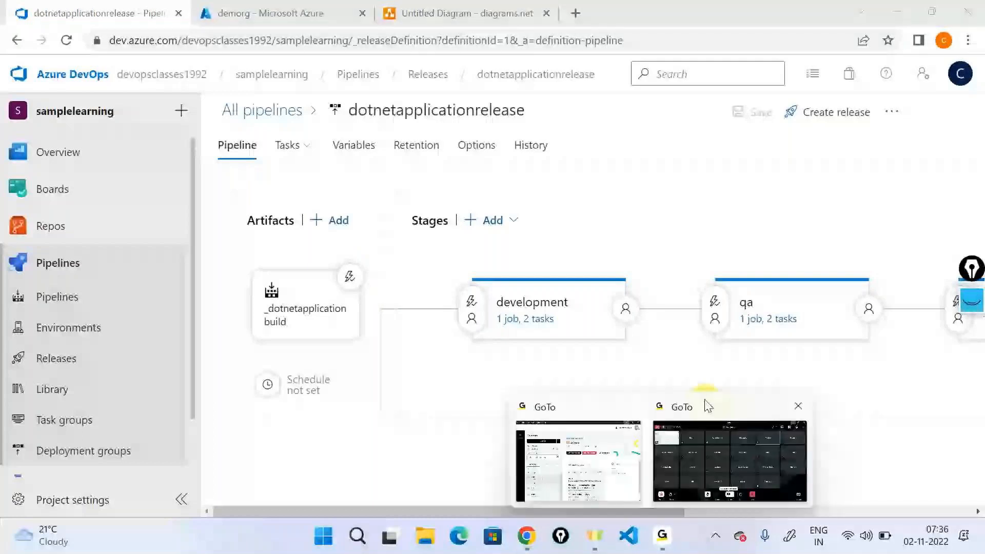
pyautogui.click(708, 405)
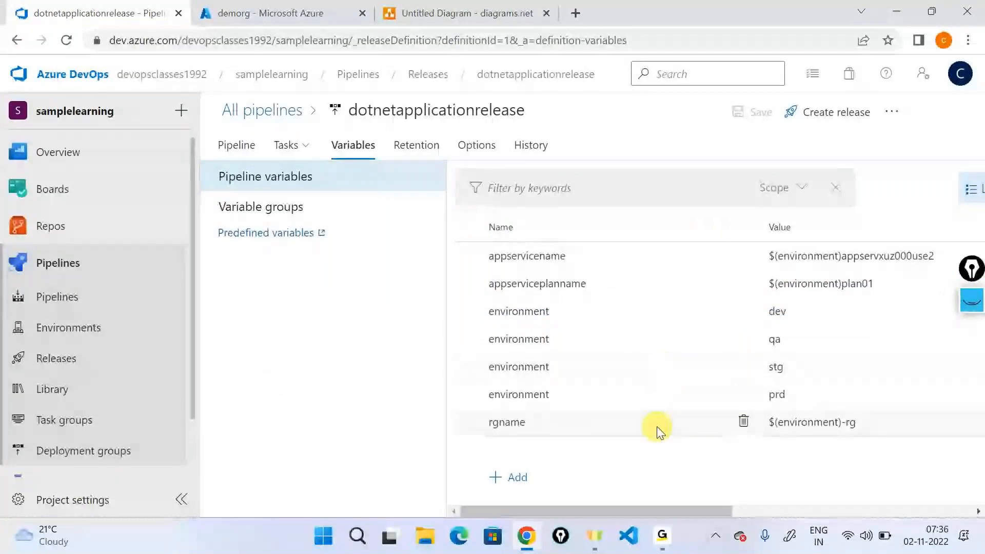
pyautogui.click(650, 367)
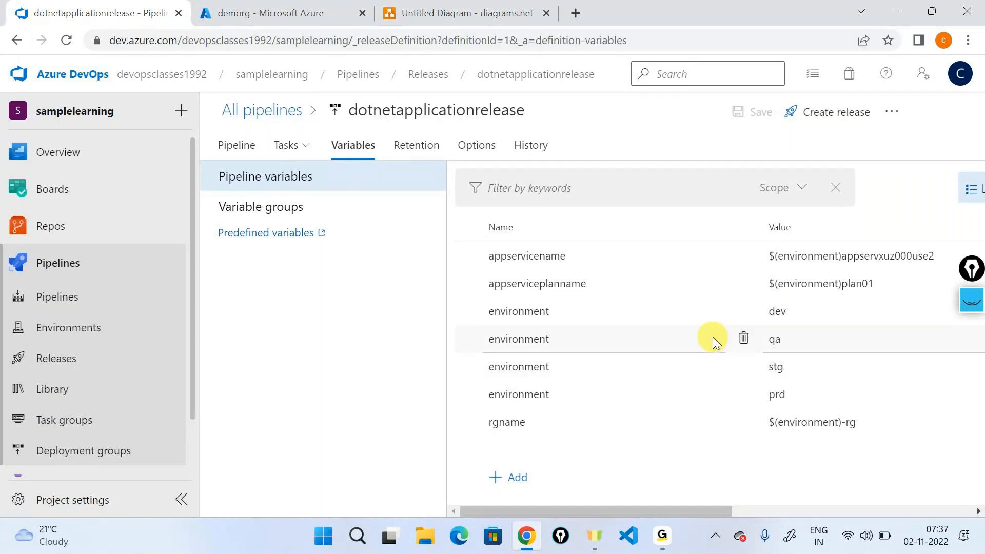
# Step: Append ",$(environment)plan02" to the value of the appserviceplanname variable
pyautogui.click(766, 284)
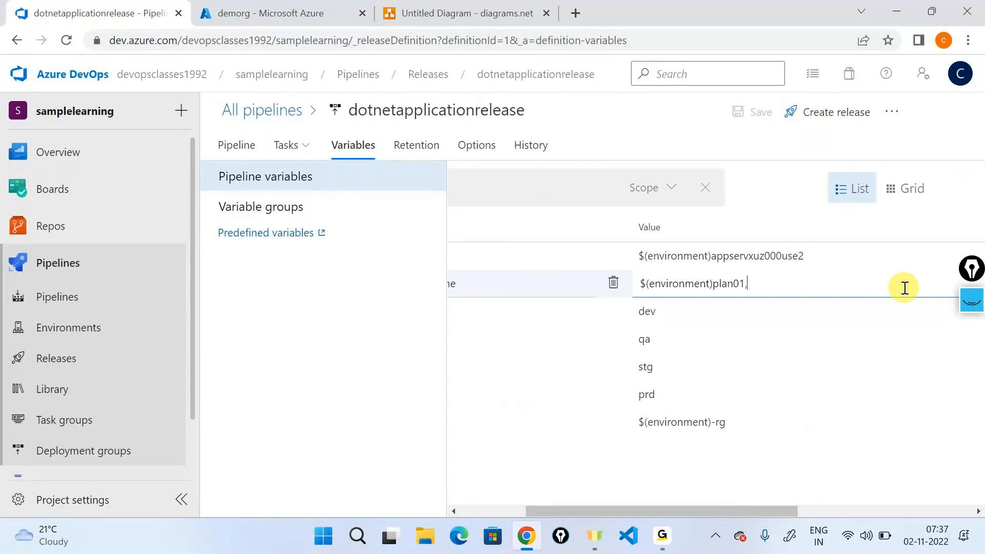
pyautogui.write(',$')
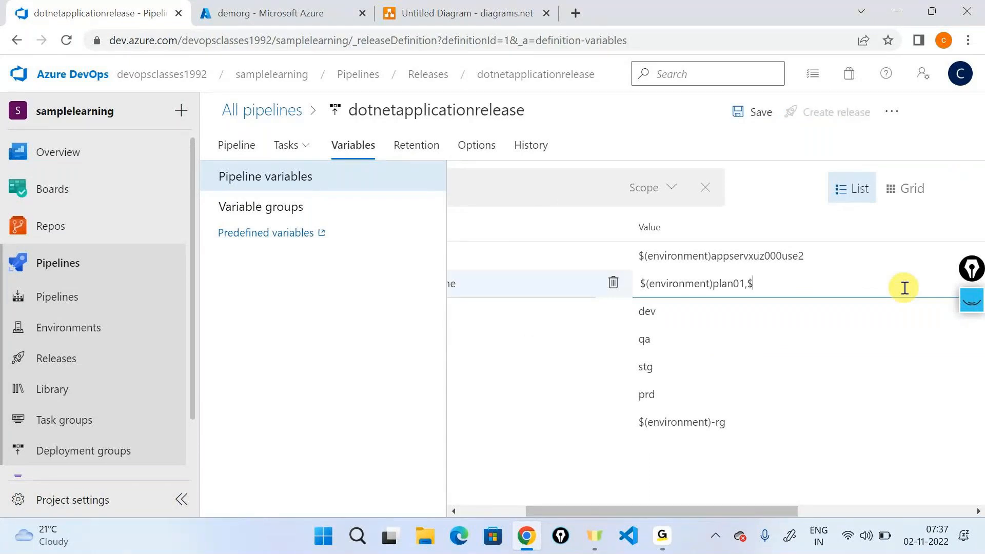
pyautogui.write('()')
pyautogui.write('environment')
pyautogui.write('plan02')
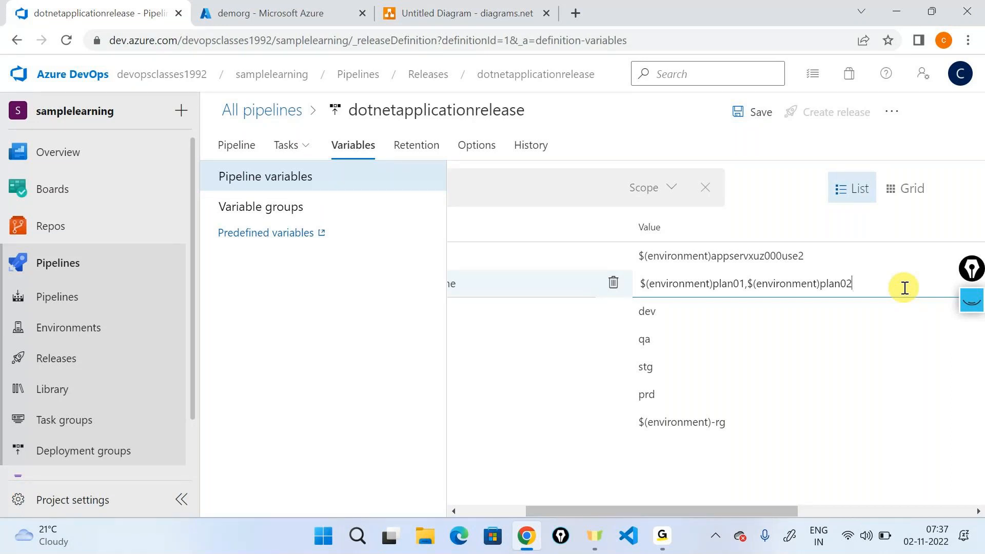
# Step: Remove the appended second plan name so the appserviceplanname value is $(environment)plan01 again
pyautogui.press('BackSpace')
pyautogui.press('BackSpace')
pyautogui.press('BackSpace')
pyautogui.press('BackSpace')
pyautogui.press('BackSpace')
pyautogui.press('BackSpace')
pyautogui.press('BackSpace')
pyautogui.press('BackSpace')
pyautogui.press('BackSpace')
pyautogui.press('BackSpace')
pyautogui.press('BackSpace')
pyautogui.press('BackSpace')
pyautogui.press('BackSpace')
pyautogui.press('BackSpace')
pyautogui.press('BackSpace')
pyautogui.press('BackSpace')
pyautogui.press('BackSpace')
pyautogui.press('BackSpace')
pyautogui.press('BackSpace')
pyautogui.press('BackSpace')
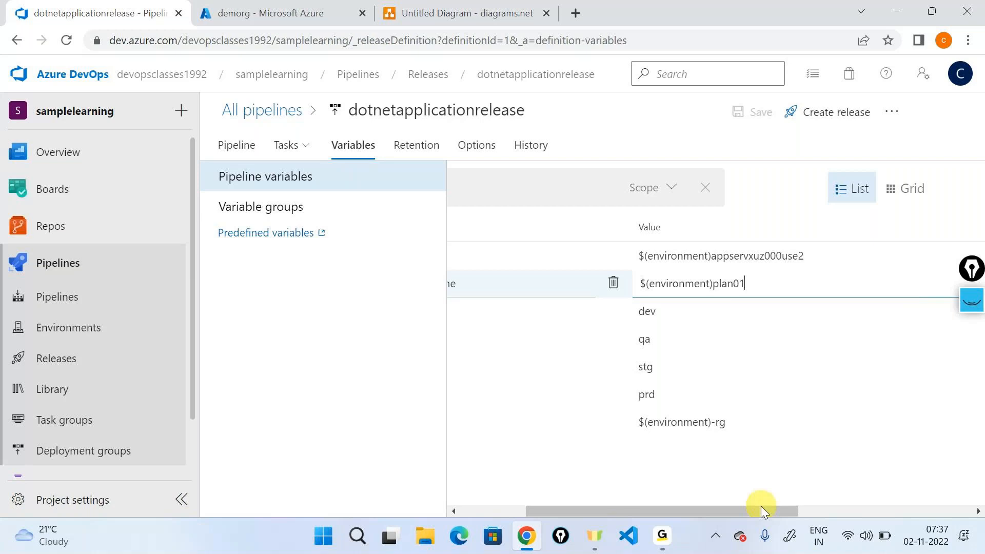
pyautogui.moveTo(741, 511); pyautogui.dragTo(319, 267)
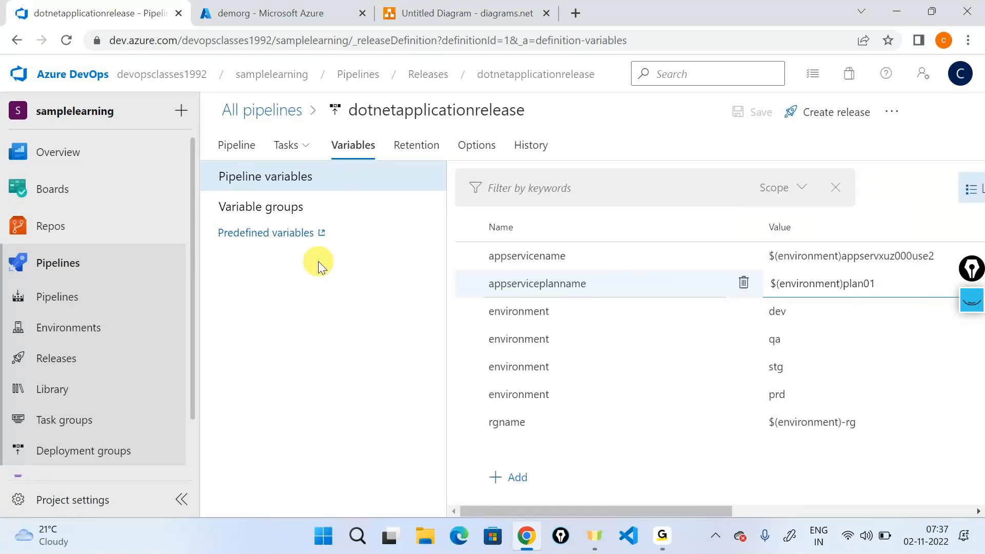
pyautogui.click(662, 536)
pyautogui.click(667, 416)
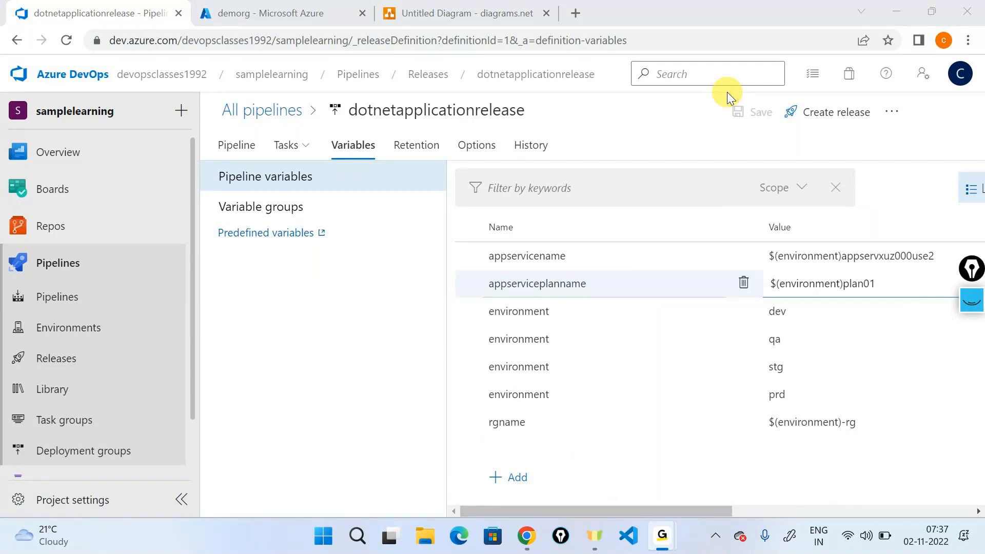
pyautogui.click(894, 11)
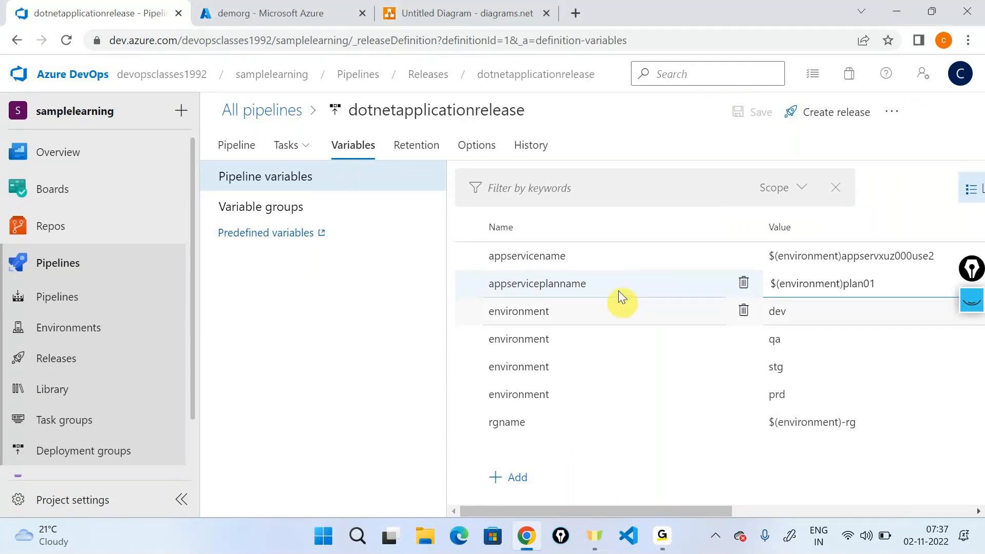
pyautogui.click(574, 413)
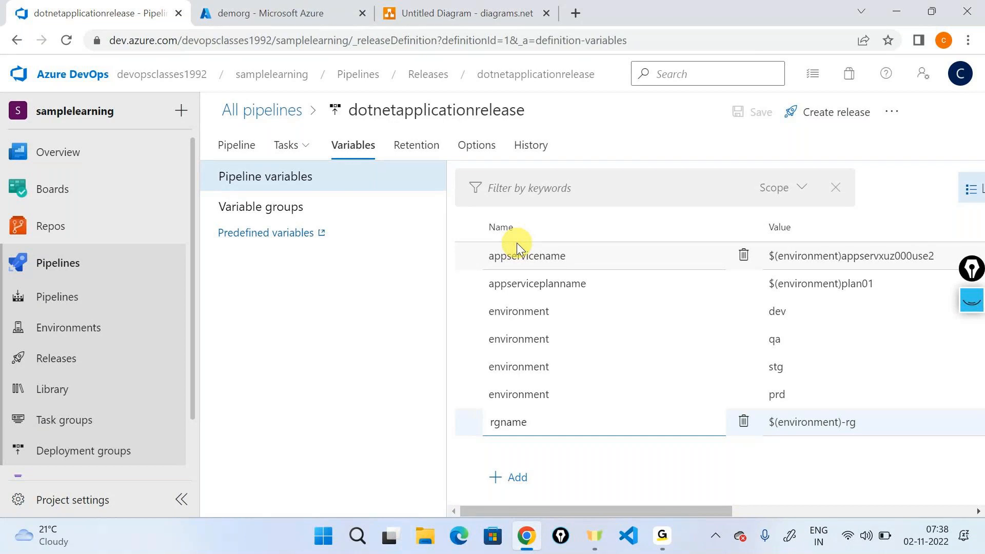
pyautogui.moveTo(208, 213)
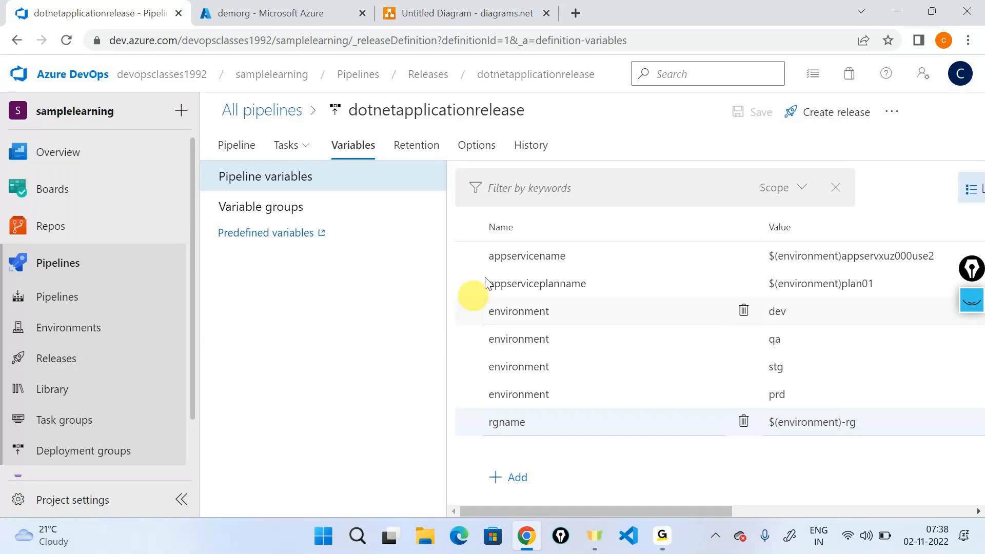
pyautogui.click(659, 543)
pyautogui.click(725, 421)
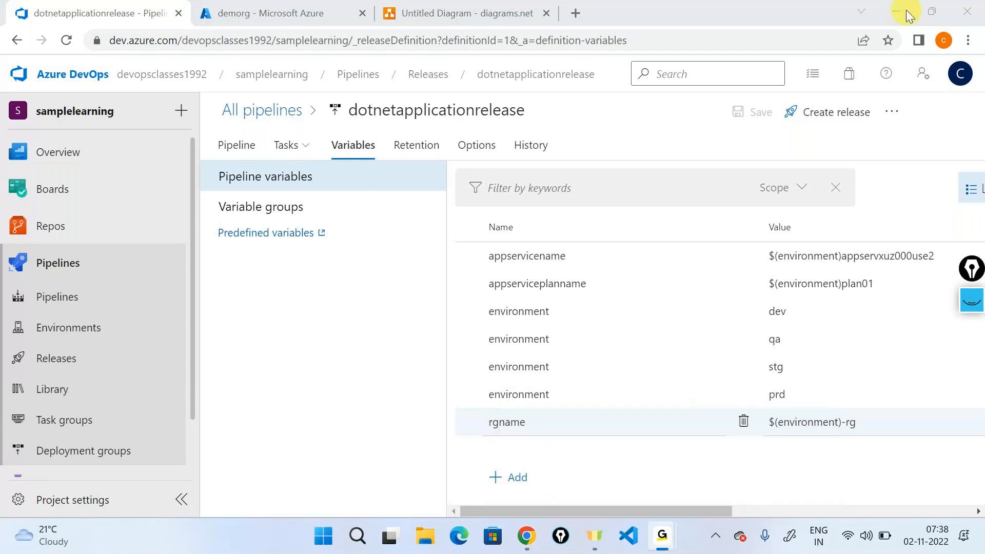
pyautogui.click(906, 11)
pyautogui.click(662, 536)
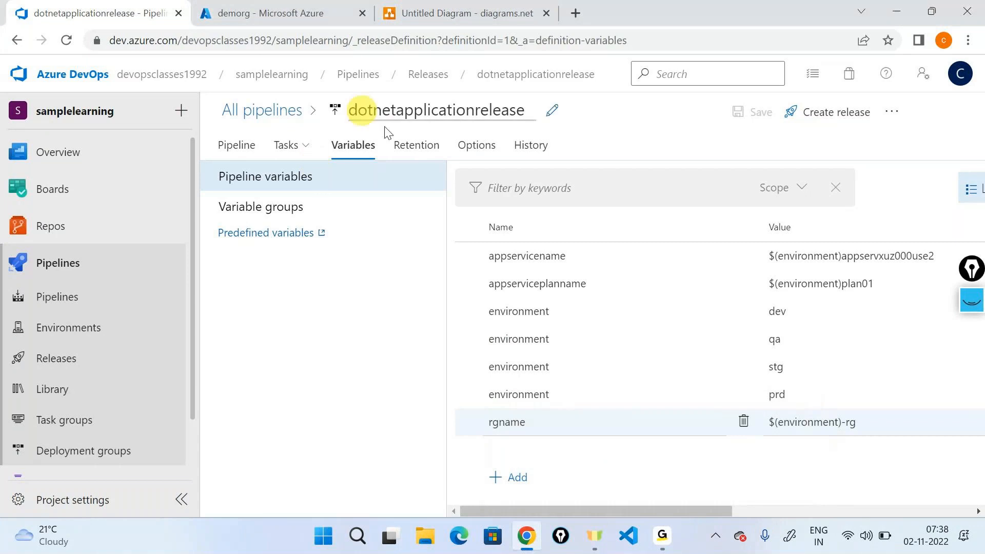
pyautogui.click(577, 256)
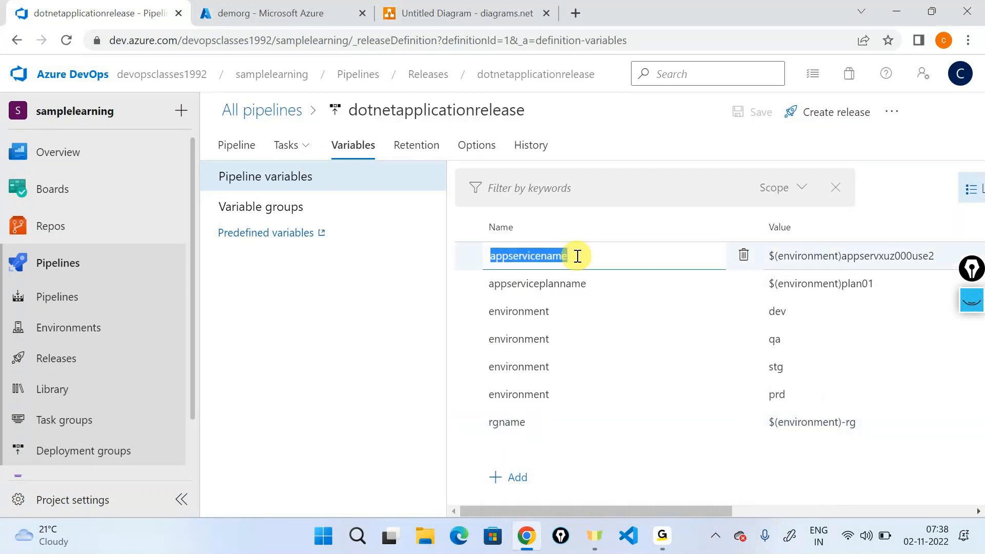
# Step: Clear the old pen marks, annotate Pipeline variables with an arrow and the note "Local variables", and erase the annotation
pyautogui.click(971, 300)
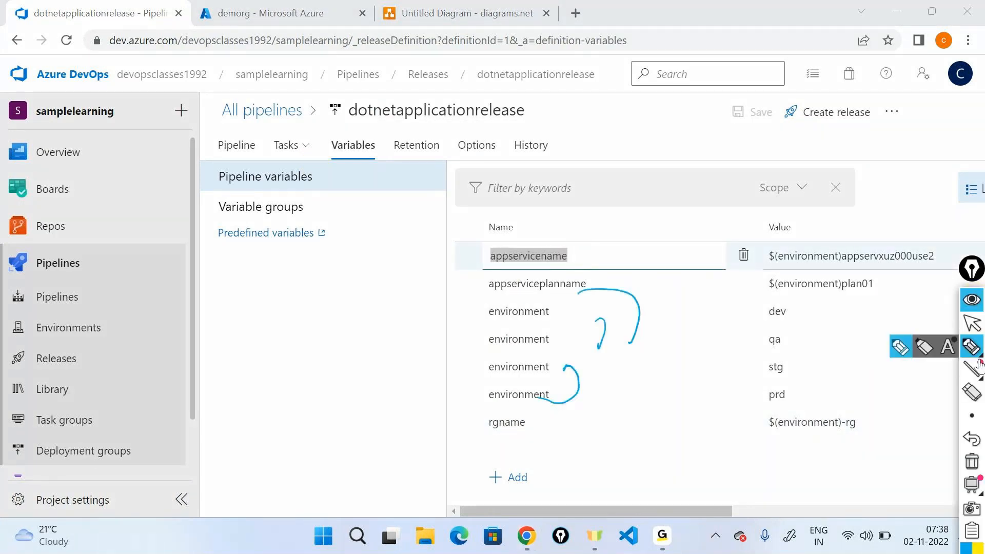
pyautogui.click(970, 463)
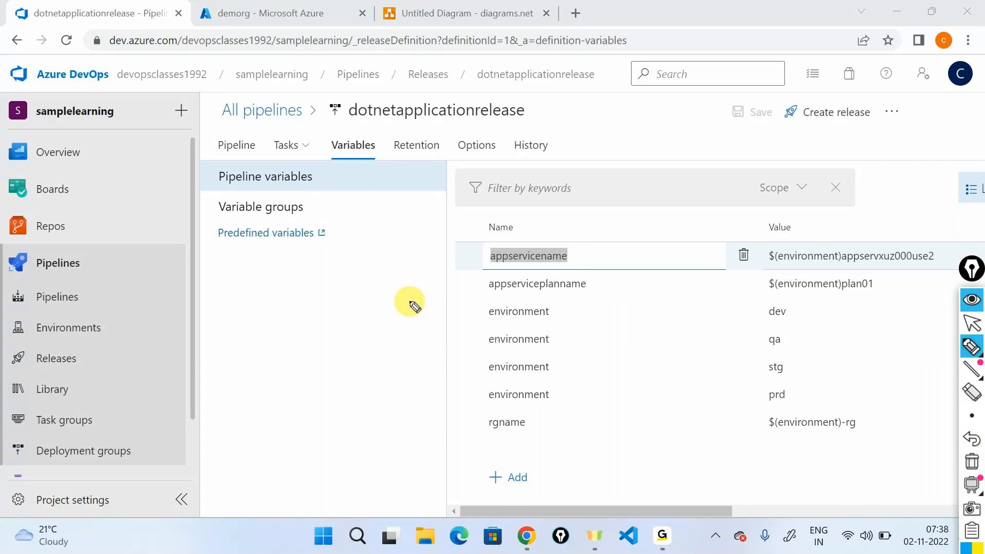
pyautogui.moveTo(369, 165)
pyautogui.mouseDown()
pyautogui.moveTo(320, 178)
pyautogui.moveTo(380, 181)
pyautogui.moveTo(385, 169)
pyautogui.moveTo(407, 169)
pyautogui.moveTo(409, 195)
pyautogui.moveTo(462, 167)
pyautogui.mouseUp()
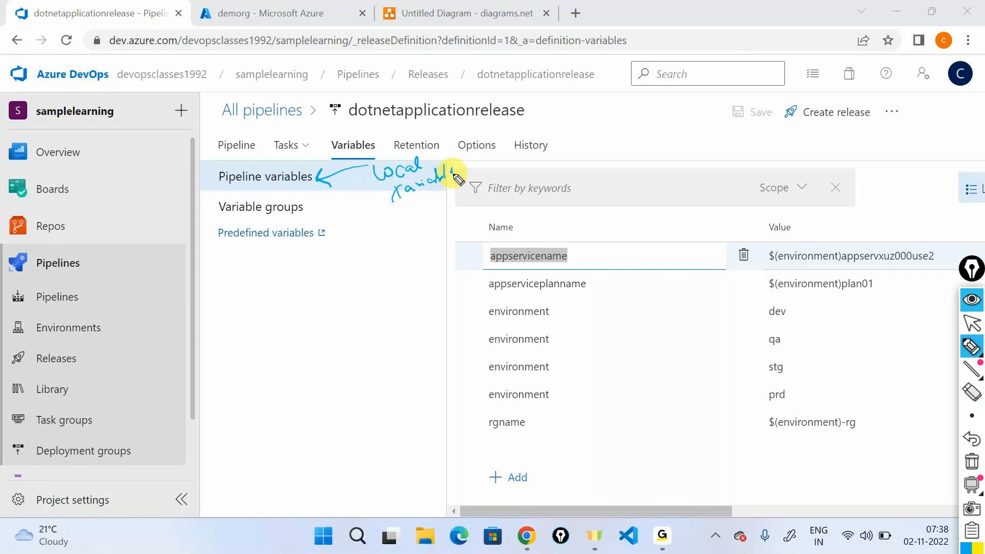
pyautogui.moveTo(385, 187); pyautogui.dragTo(393, 200)
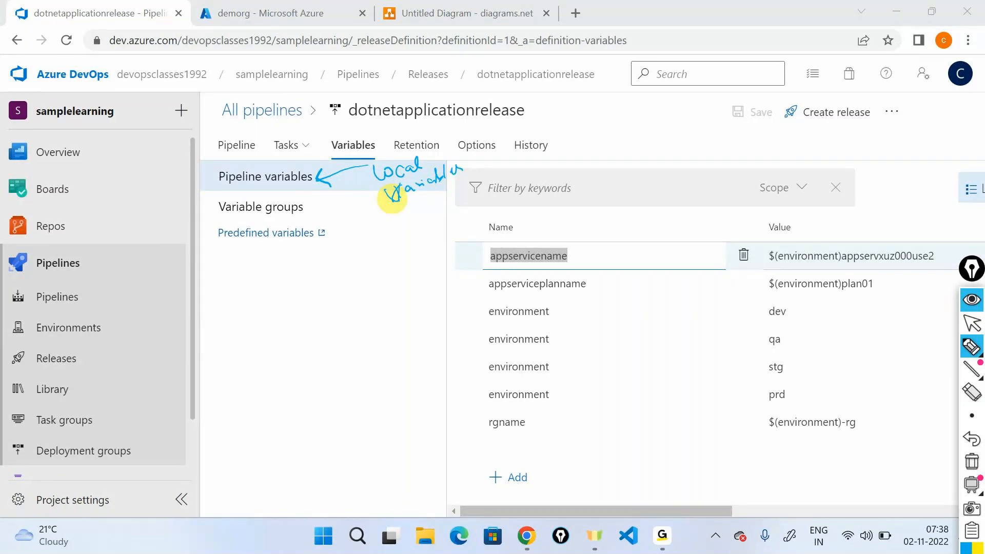
pyautogui.click(972, 368)
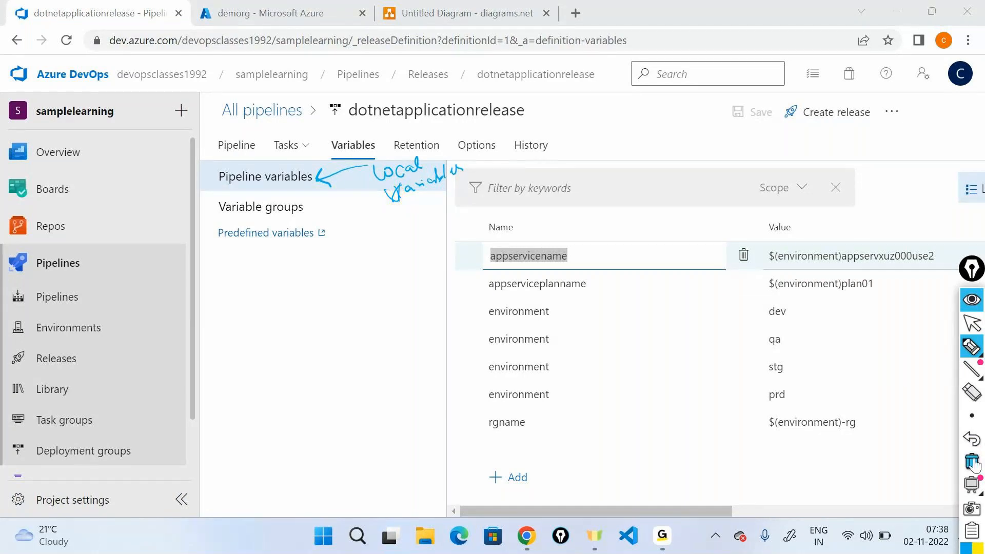
pyautogui.click(971, 300)
# Step: Open Releases in a separate browser tab and start a new release pipeline, dismissing the stage template selection
pyautogui.rightClick(45, 348)
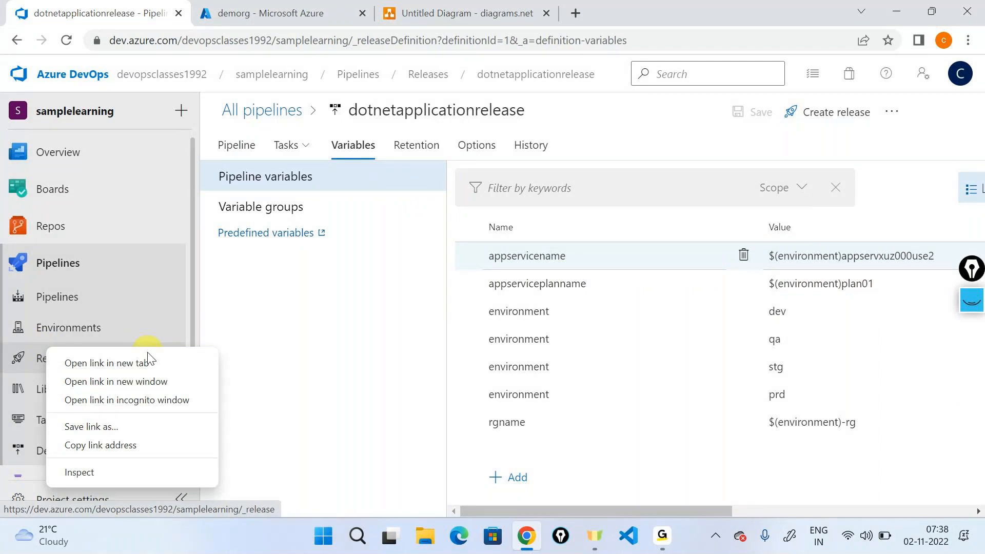
pyautogui.click(108, 363)
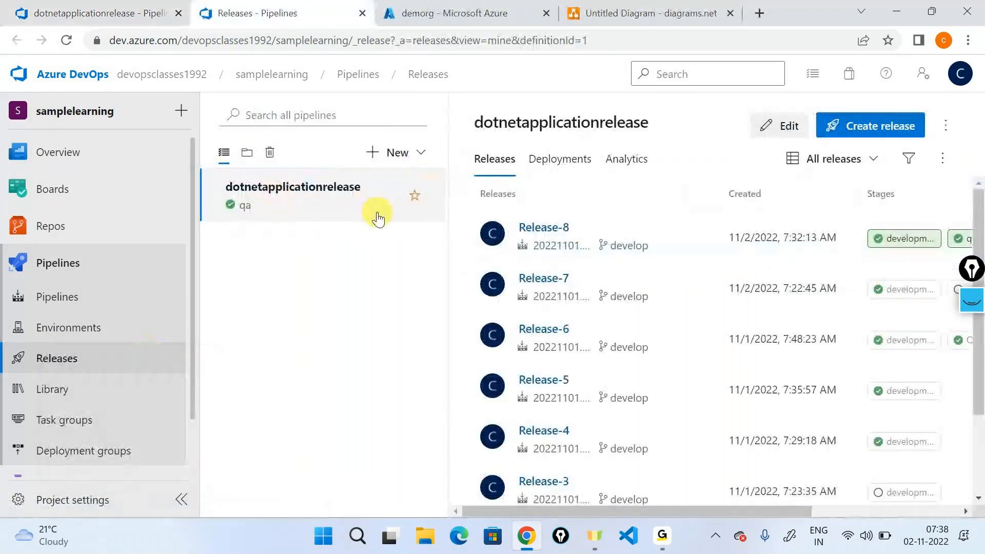
pyautogui.click(397, 152)
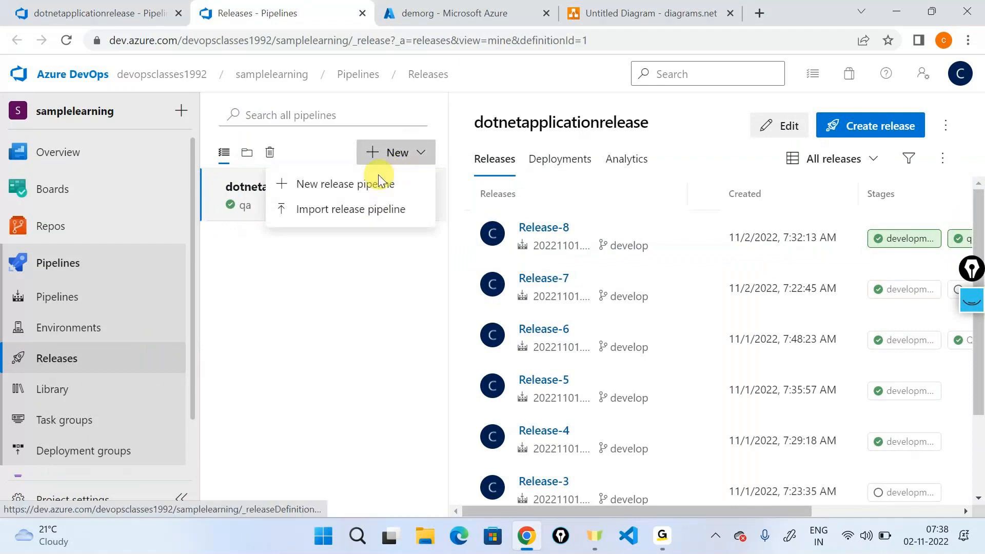
pyautogui.click(372, 182)
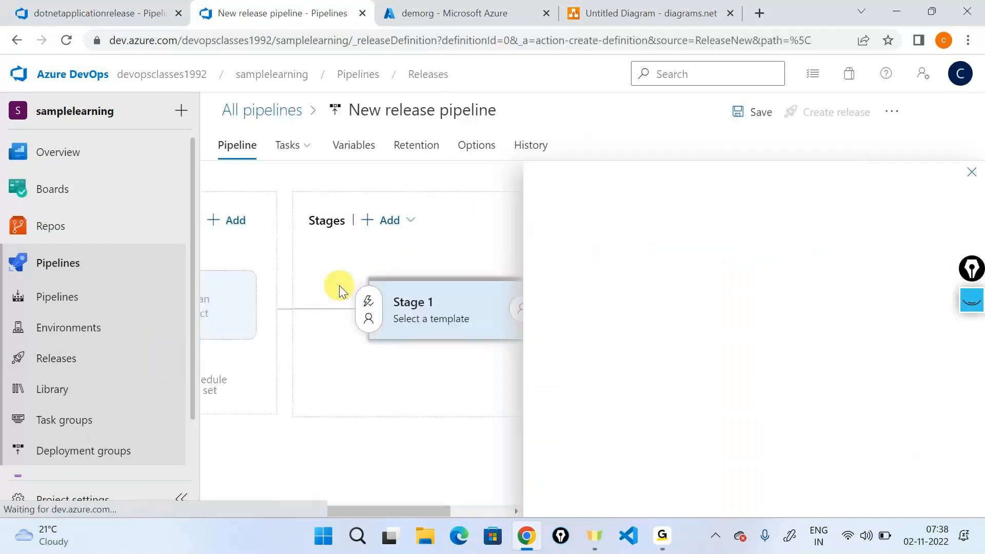
pyautogui.click(965, 73)
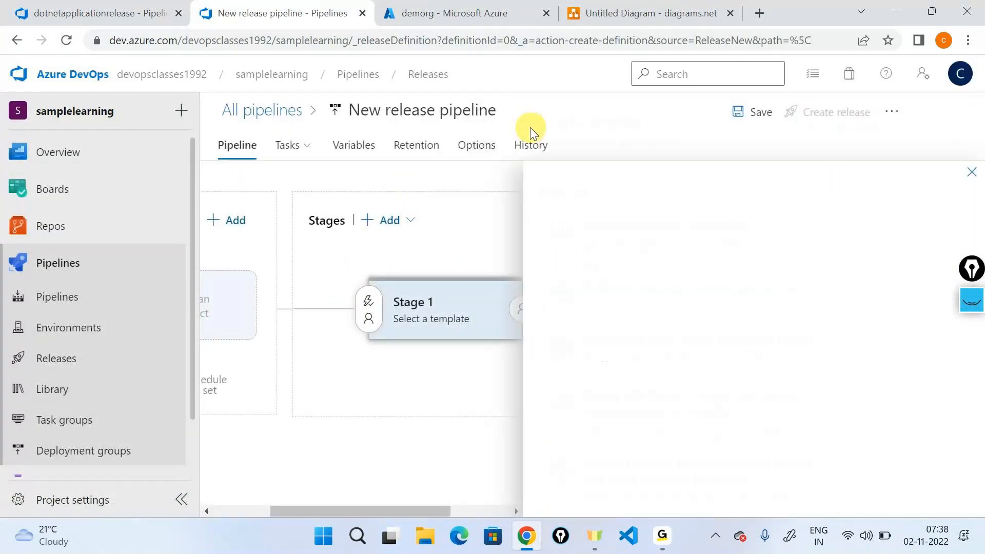
# Step: Name the new release pipeline dotnetapplication2 and open its variables
pyautogui.tripleClick(474, 111)
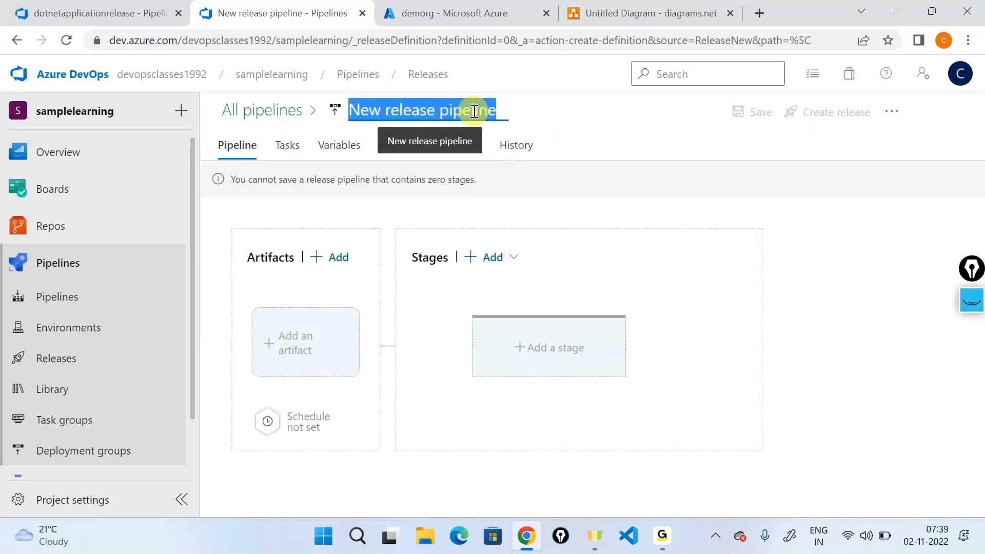
pyautogui.write('dotnetapplicatio')
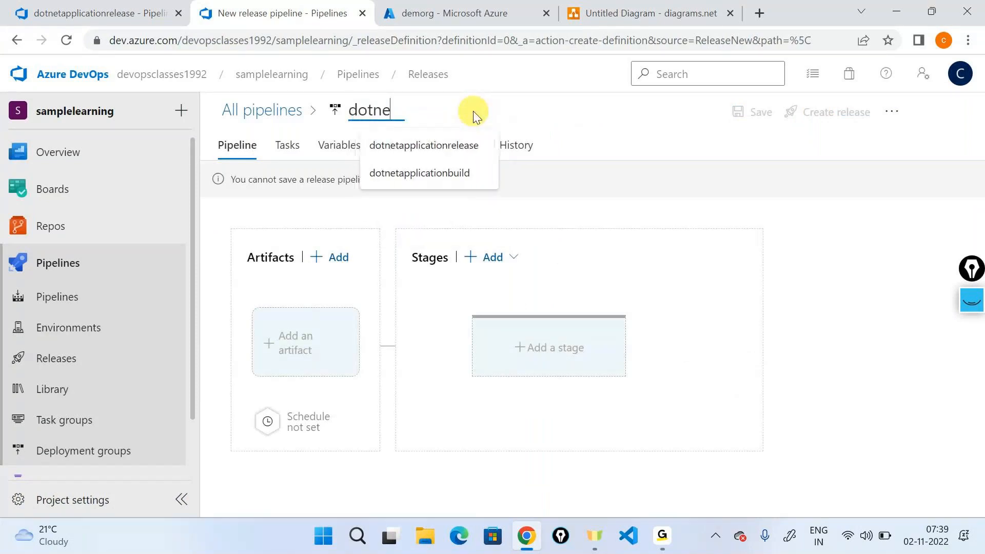
pyautogui.write('n2')
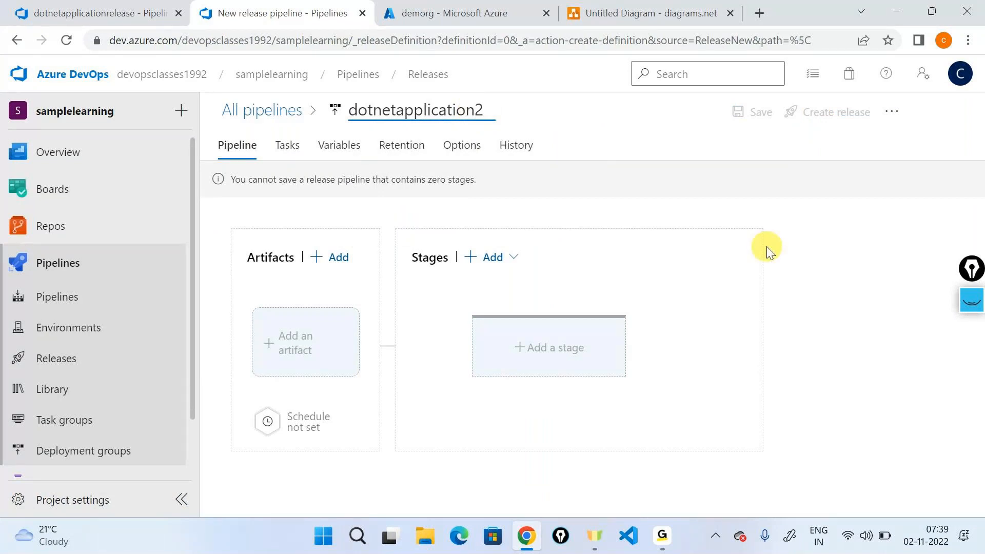
pyautogui.click(333, 146)
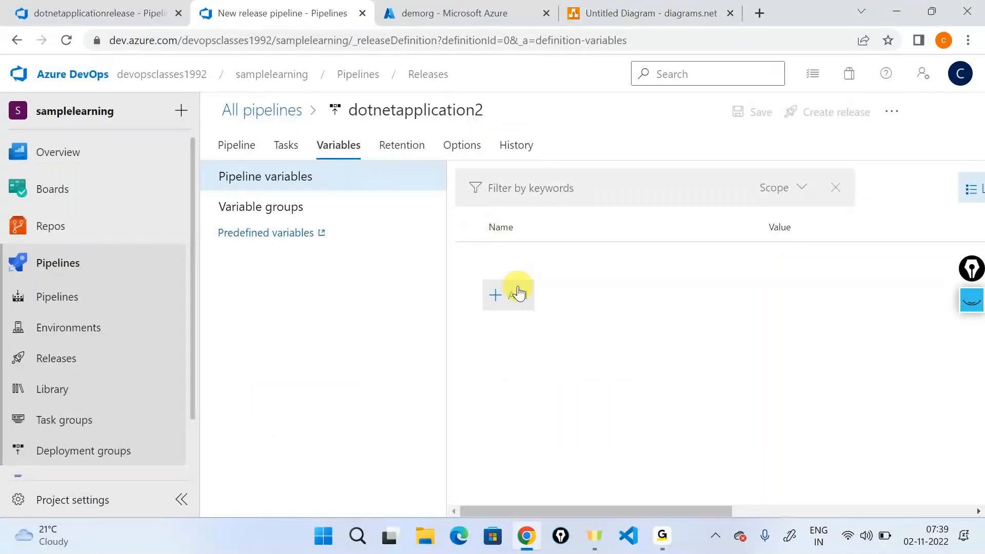
# Step: Return to the dotnetapplicationrelease variables, circle the whole list with the pen, and erase the circle
pyautogui.click(99, 14)
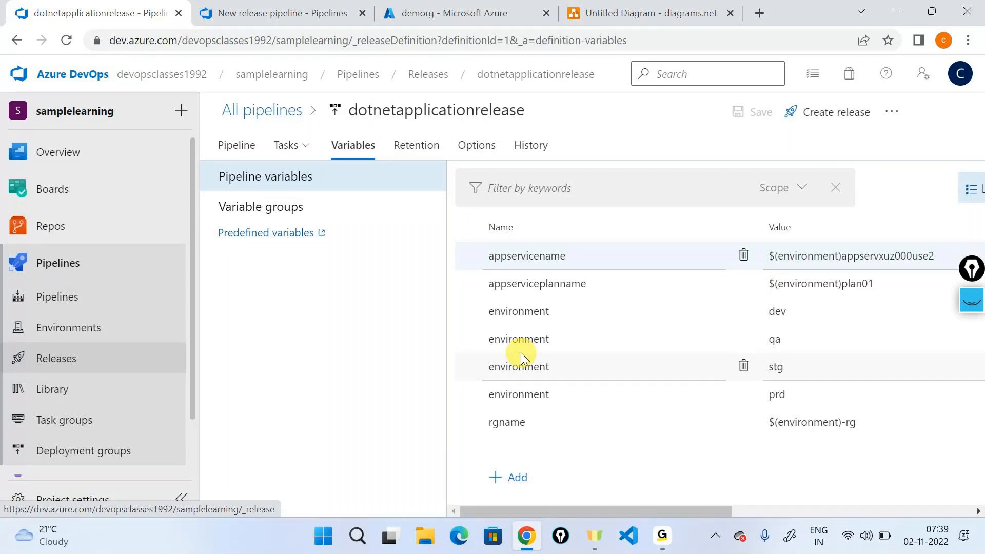
pyautogui.click(972, 301)
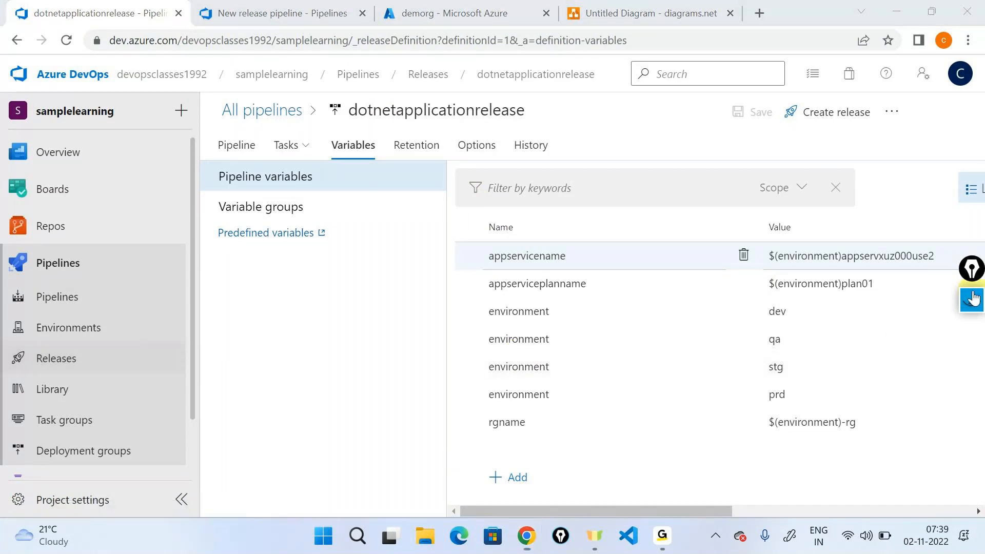
pyautogui.moveTo(973, 346)
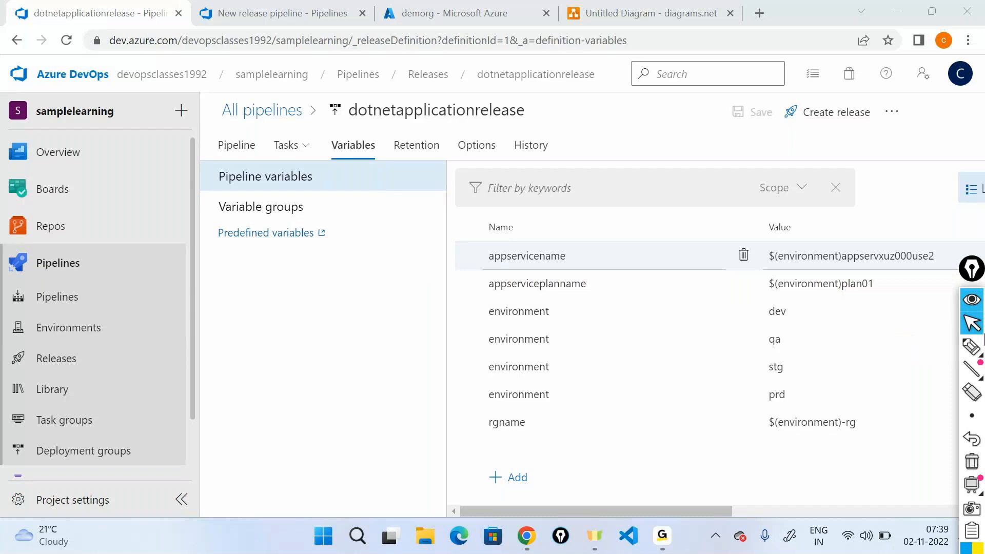
pyautogui.click(900, 347)
pyautogui.moveTo(534, 232)
pyautogui.mouseDown()
pyautogui.moveTo(445, 302)
pyautogui.moveTo(853, 223)
pyautogui.moveTo(478, 241)
pyautogui.mouseUp()
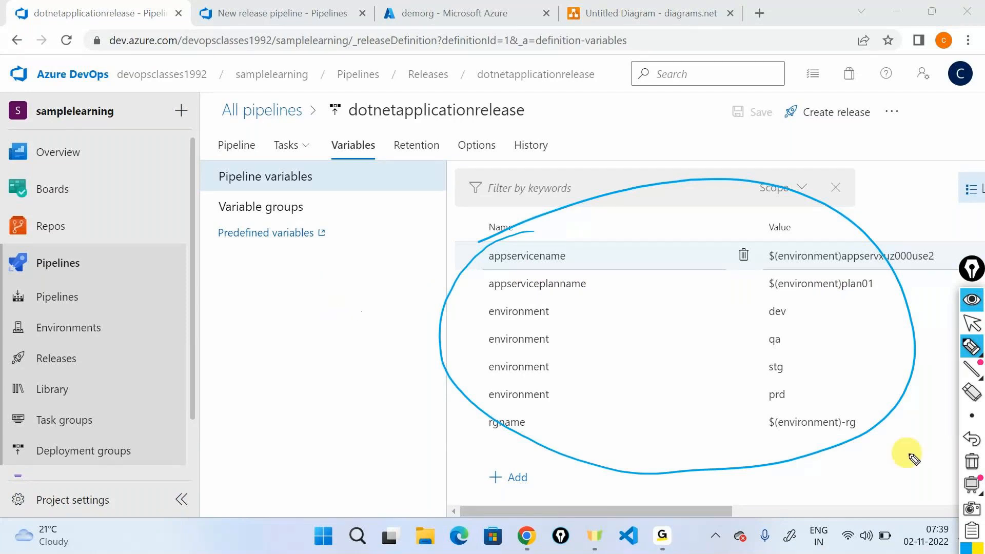
pyautogui.click(979, 463)
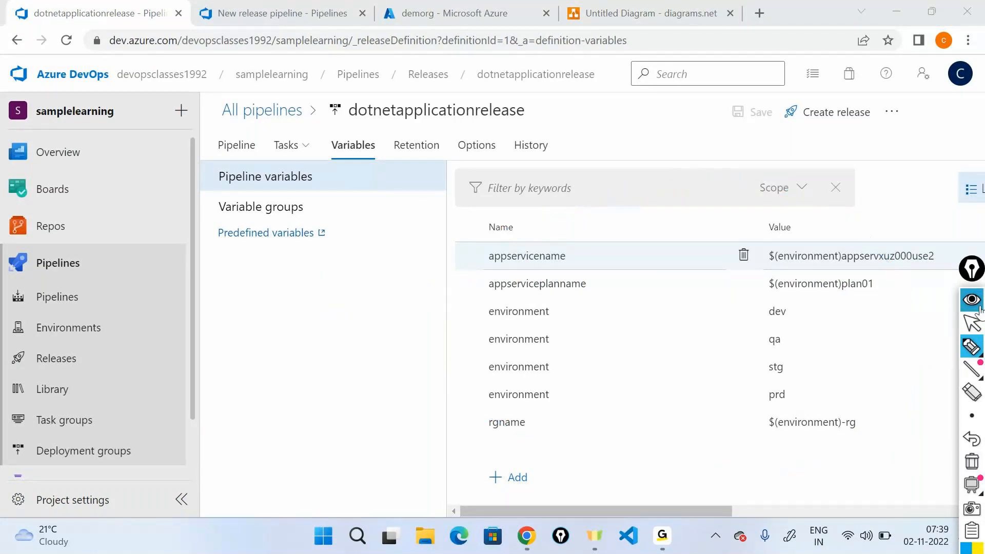
# Step: Add three blank variable rows to the dotnetapplication2 pipeline's variables
pyautogui.click(221, 12)
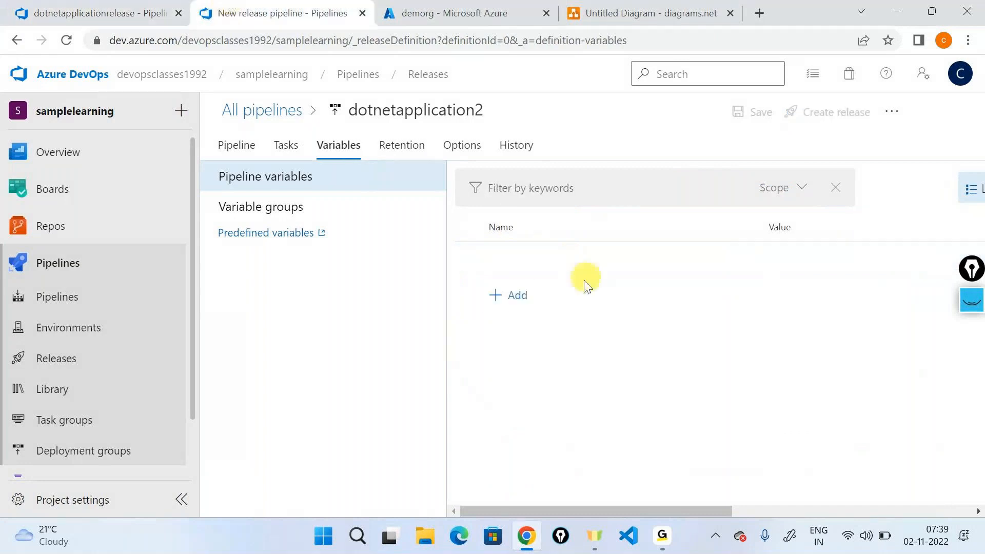
pyautogui.click(516, 295)
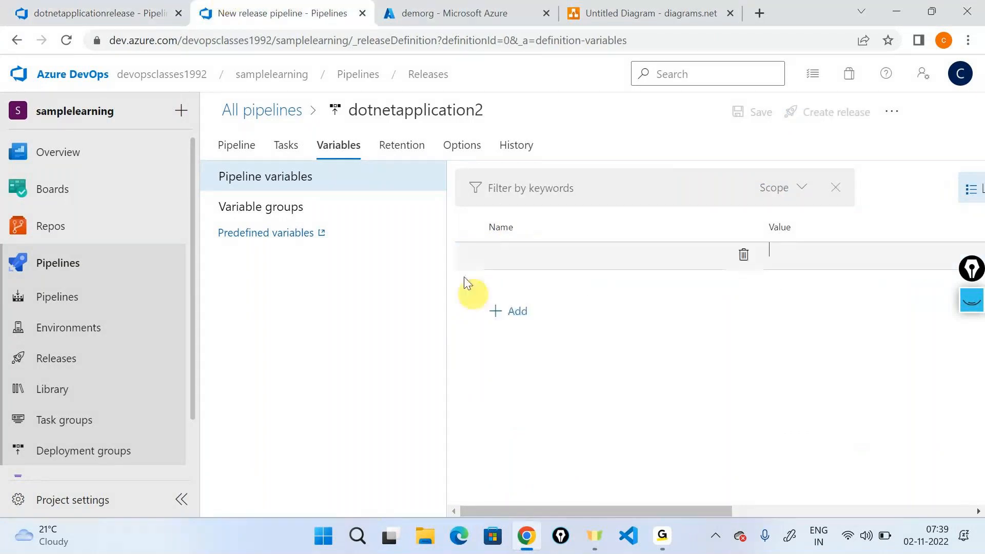
pyautogui.click(513, 311)
pyautogui.click(501, 365)
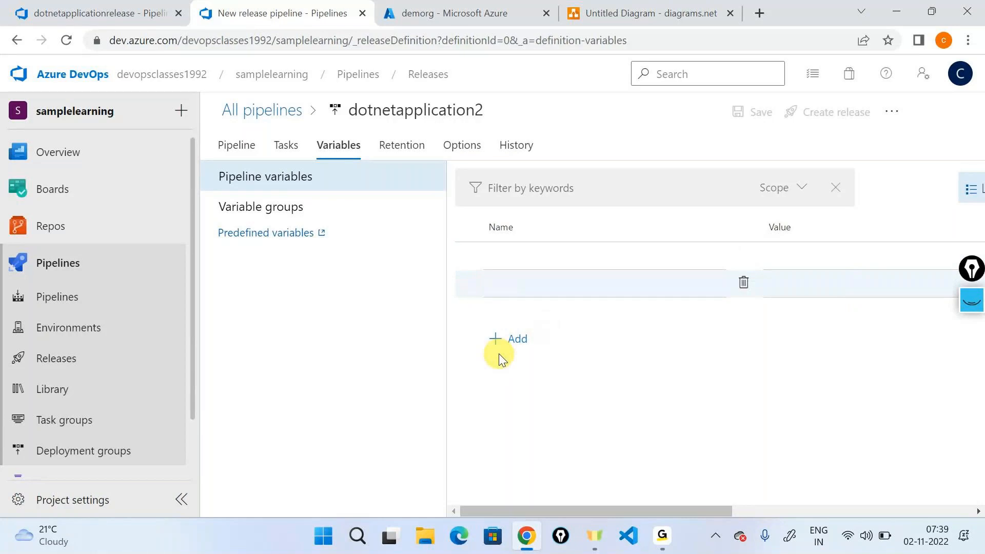
pyautogui.click(516, 339)
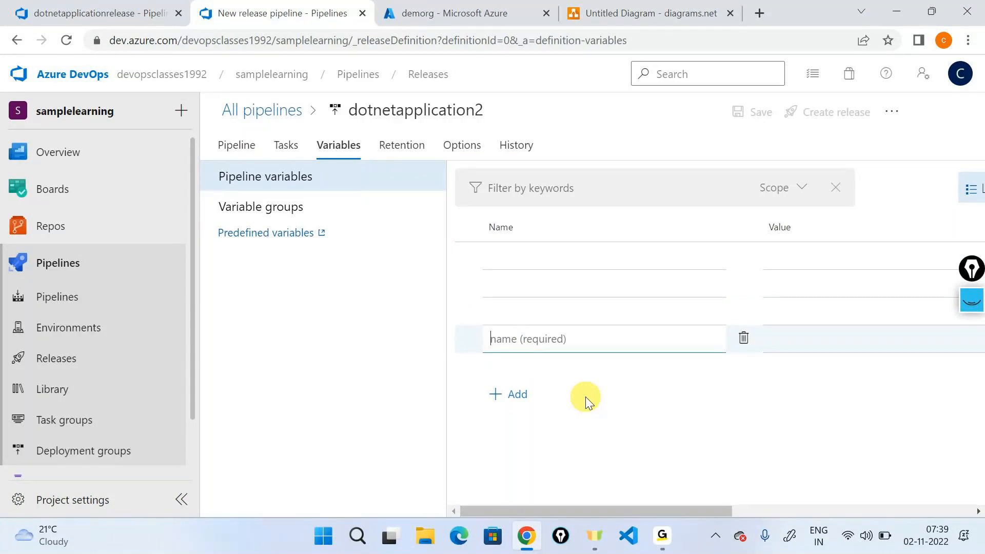
# Step: On the dotnetapplicationrelease variables, draw an arrow to Pipeline variables, box the pipeline name and label it "pipeline" with an arrow
pyautogui.click(51, 6)
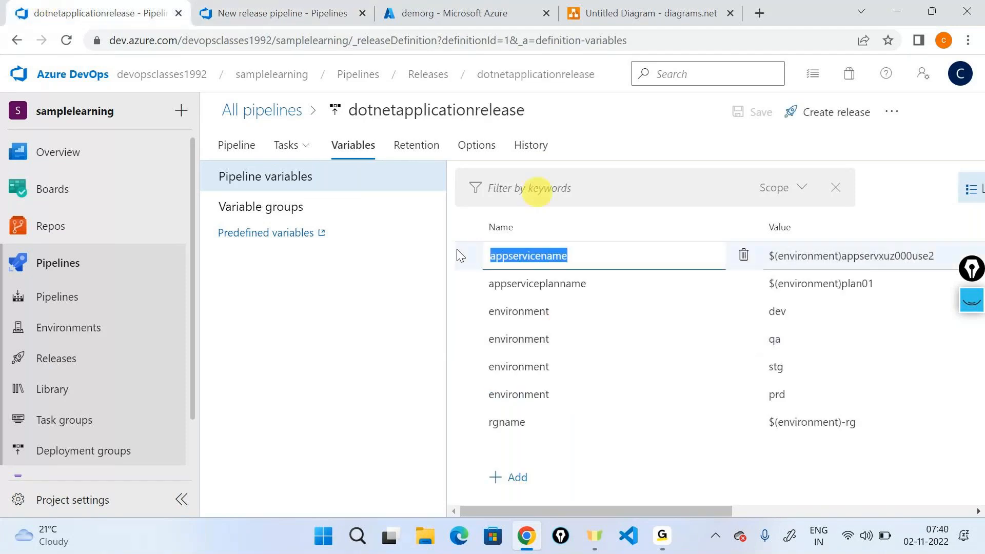
pyautogui.hotkey('ctrl', 'shift', '3')
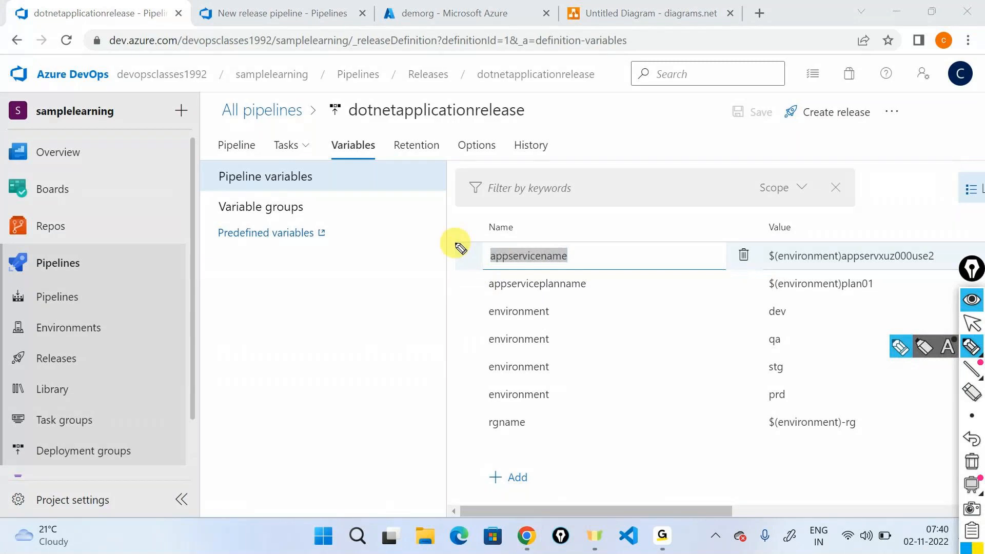
pyautogui.moveTo(372, 166); pyautogui.dragTo(321, 183)
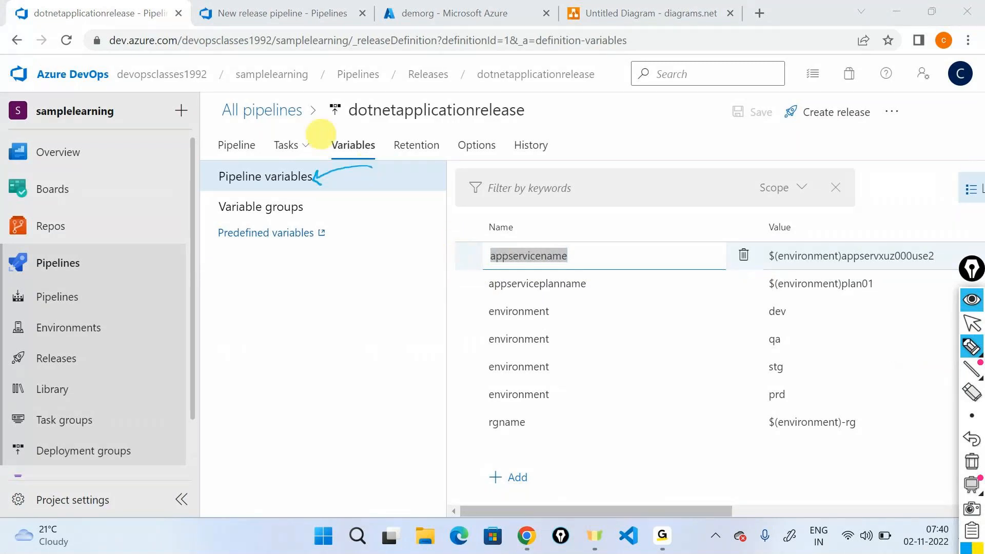
pyautogui.moveTo(339, 95)
pyautogui.mouseDown()
pyautogui.moveTo(337, 105)
pyautogui.moveTo(407, 128)
pyautogui.moveTo(537, 125)
pyautogui.moveTo(341, 106)
pyautogui.mouseUp()
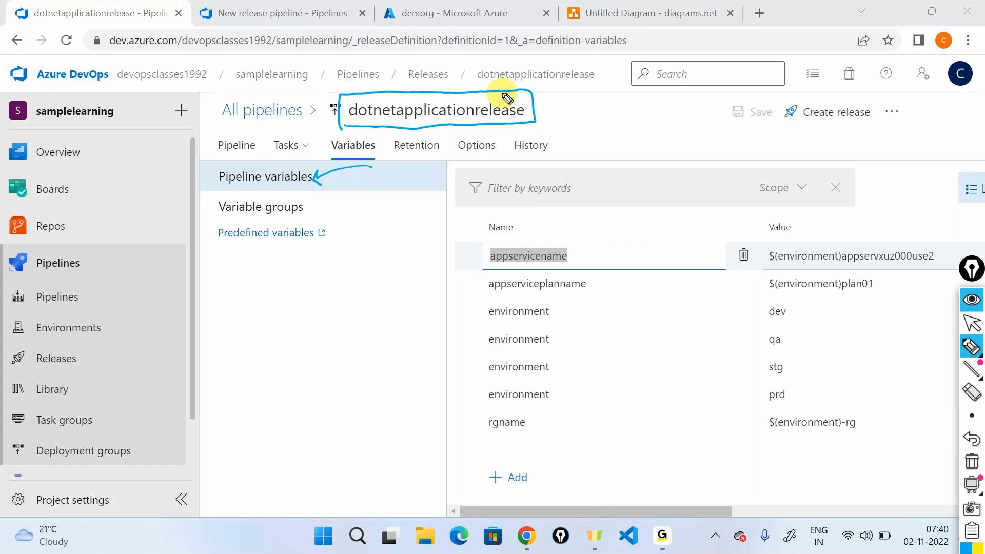
pyautogui.moveTo(508, 97)
pyautogui.mouseDown()
pyautogui.moveTo(622, 99)
pyautogui.moveTo(637, 88)
pyautogui.mouseUp()
pyautogui.moveTo(625, 134)
pyautogui.mouseDown()
pyautogui.moveTo(624, 123)
pyautogui.moveTo(632, 130)
pyautogui.moveTo(677, 99)
pyautogui.moveTo(704, 103)
pyautogui.mouseUp()
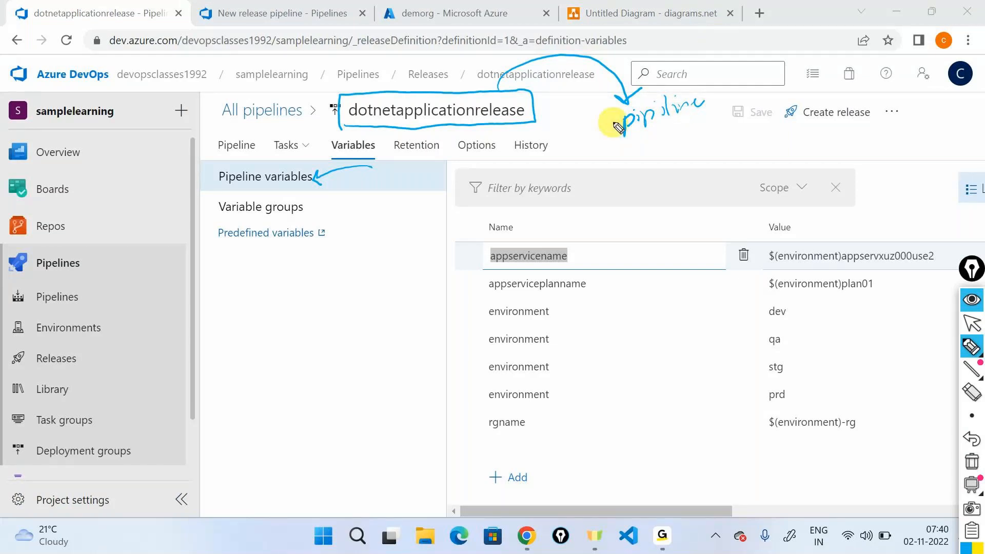
# Step: Draw an arrow from the "pipeline" label to the variable list, bracket the variable names with braces, and erase all annotations
pyautogui.moveTo(624, 119); pyautogui.dragTo(580, 237)
pyautogui.moveTo(570, 228); pyautogui.dragTo(592, 228)
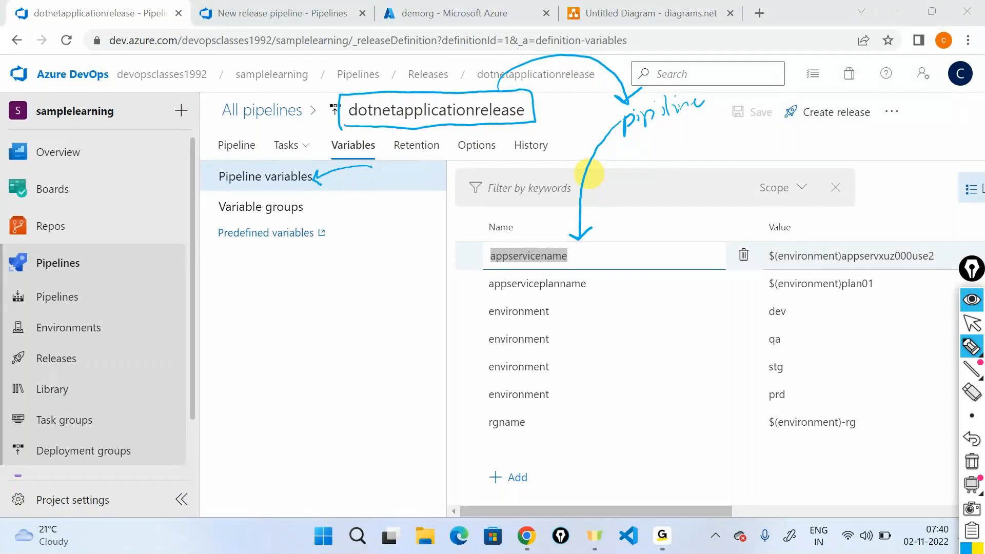
pyautogui.moveTo(474, 240)
pyautogui.mouseDown()
pyautogui.moveTo(448, 330)
pyautogui.moveTo(464, 437)
pyautogui.mouseUp()
pyautogui.moveTo(624, 222)
pyautogui.mouseDown()
pyautogui.moveTo(648, 310)
pyautogui.moveTo(658, 424)
pyautogui.mouseUp()
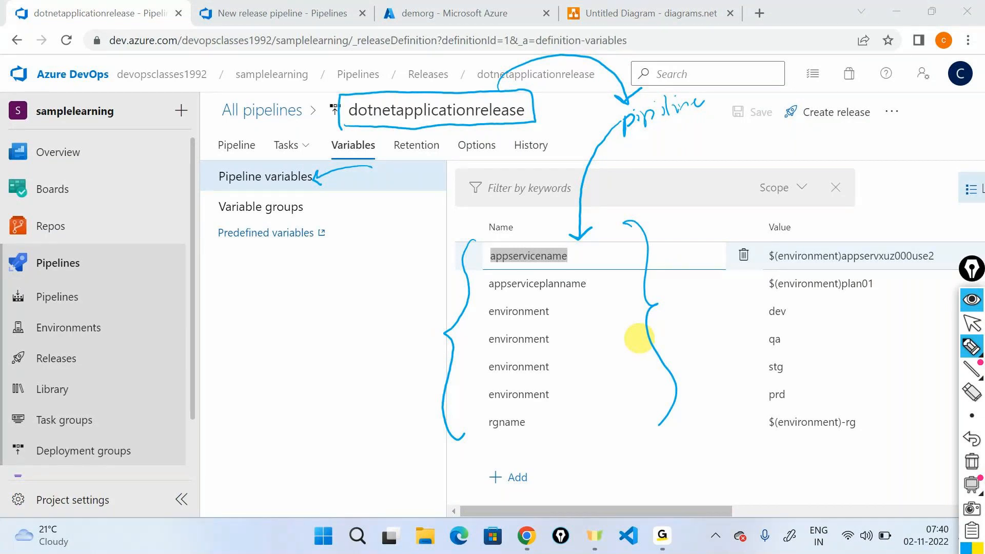
pyautogui.click(964, 461)
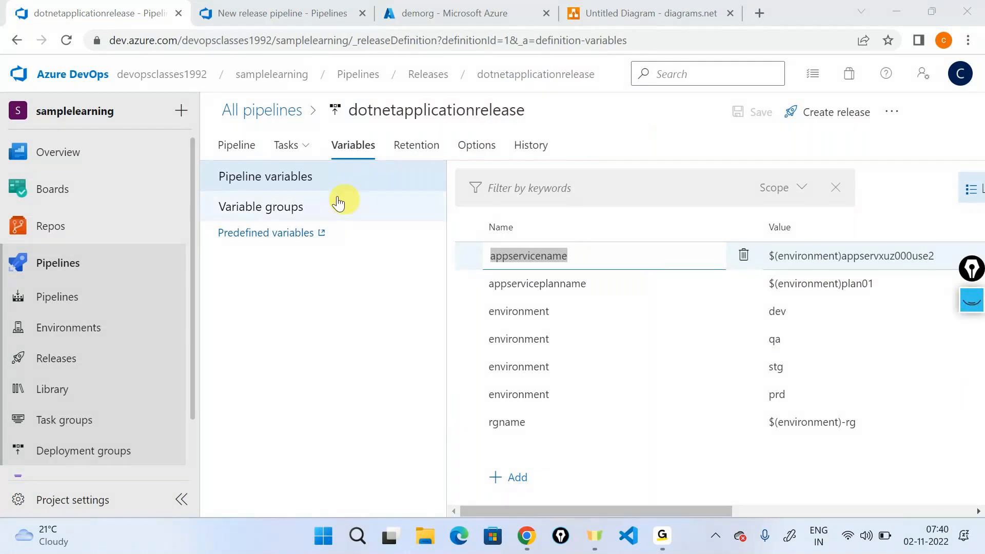
# Step: Open the dotnetapplicationrelease variable groups, circle "Variable groups" with the pen, and link it to handwritten notes "Libraries" and "Global"
pyautogui.click(322, 206)
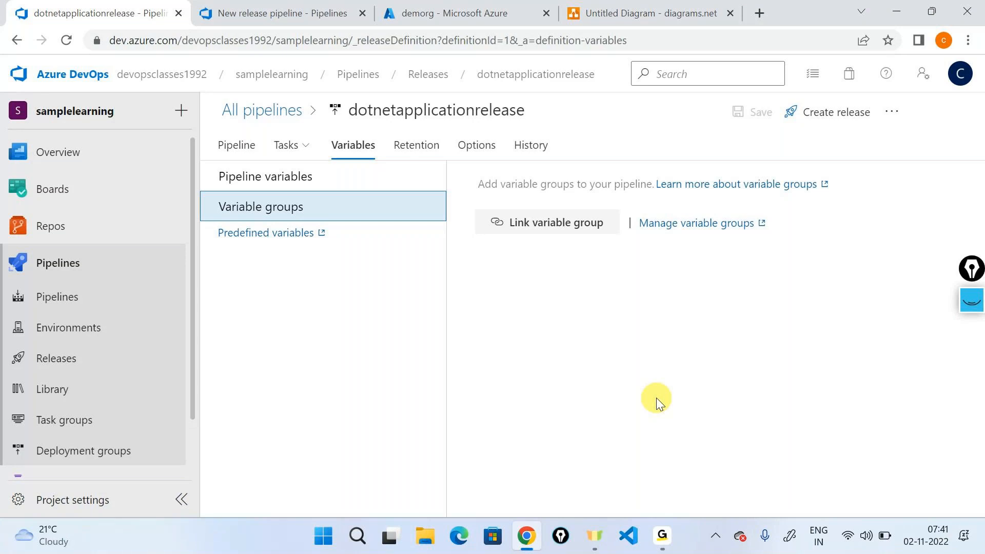
pyautogui.click(977, 311)
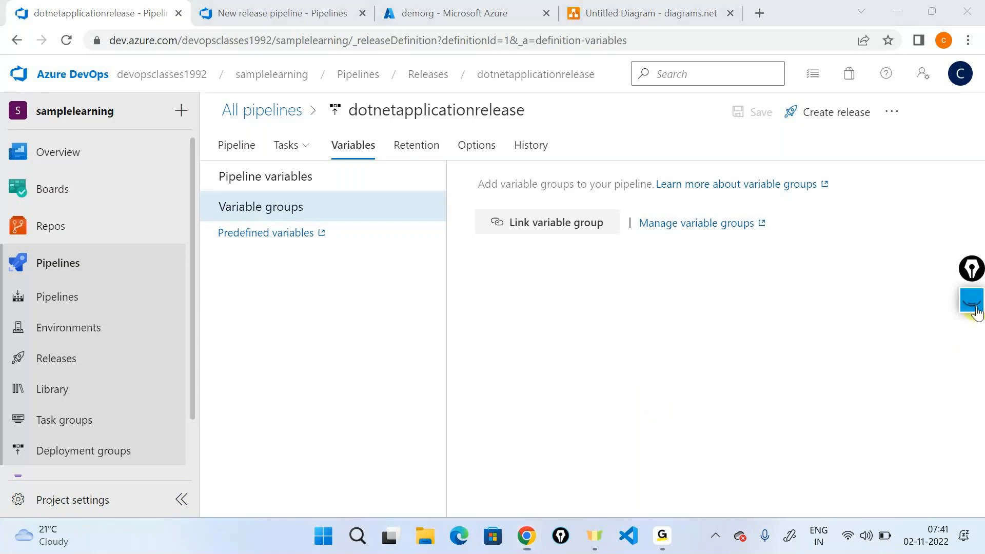
pyautogui.click(972, 347)
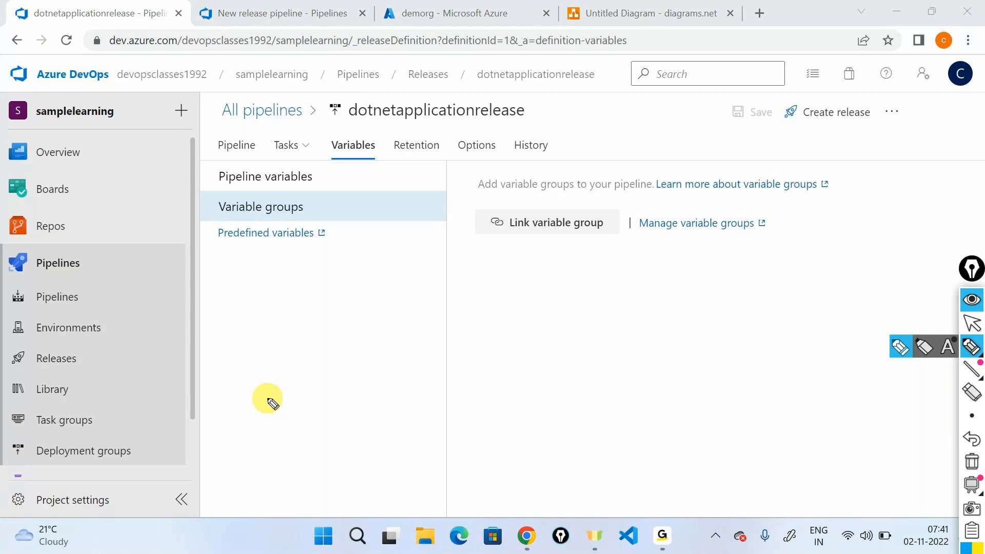
pyautogui.moveTo(361, 192)
pyautogui.mouseDown()
pyautogui.moveTo(286, 214)
pyautogui.moveTo(222, 195)
pyautogui.moveTo(229, 314)
pyautogui.moveTo(248, 361)
pyautogui.moveTo(244, 337)
pyautogui.moveTo(266, 347)
pyautogui.moveTo(342, 288)
pyautogui.mouseUp()
pyautogui.moveTo(328, 232); pyautogui.dragTo(375, 306)
pyautogui.moveTo(314, 370)
pyautogui.mouseDown()
pyautogui.moveTo(325, 392)
pyautogui.moveTo(389, 329)
pyautogui.mouseUp()
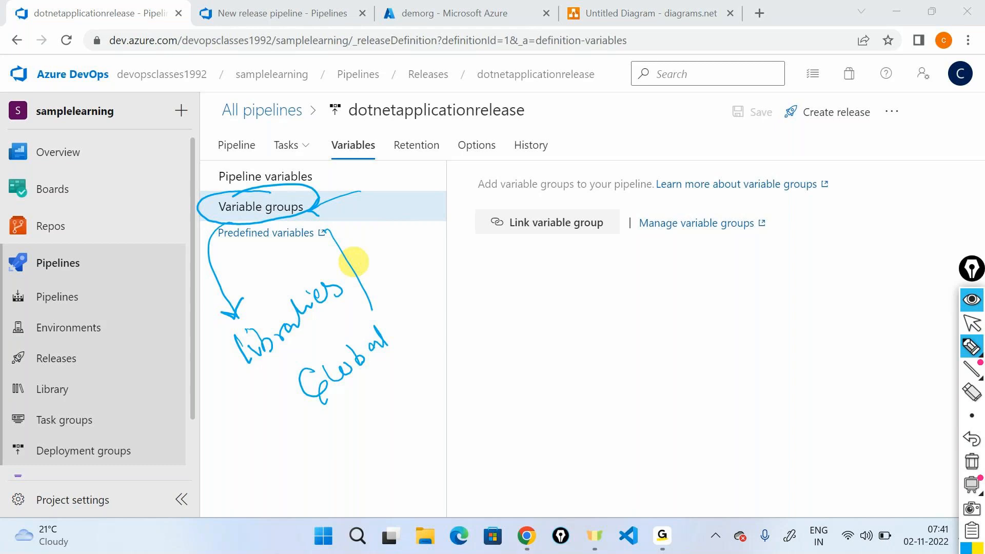
# Step: Underline the "Libraries" and "Global" notes, box "Variable groups", and erase all annotations
pyautogui.moveTo(242, 384); pyautogui.dragTo(338, 310)
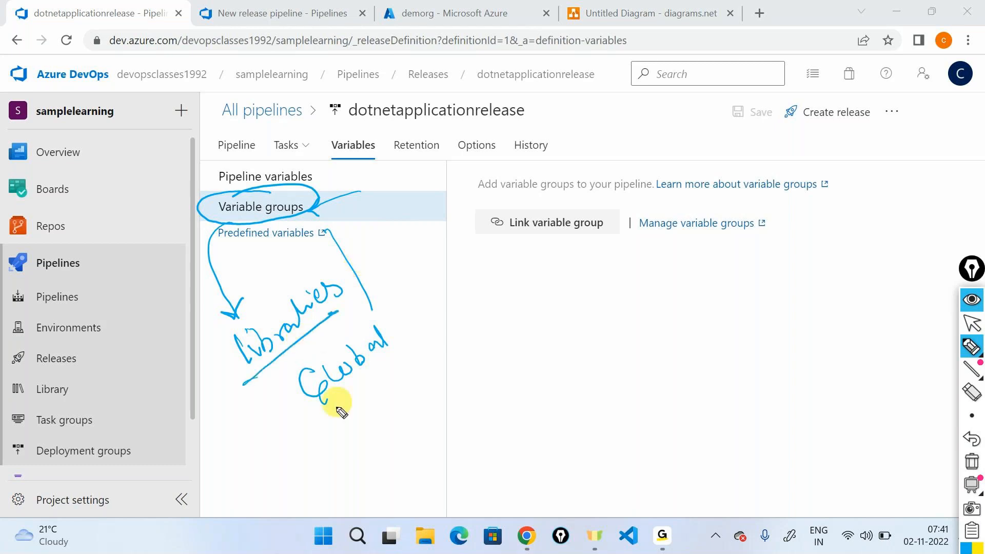
pyautogui.moveTo(310, 430); pyautogui.dragTo(420, 353)
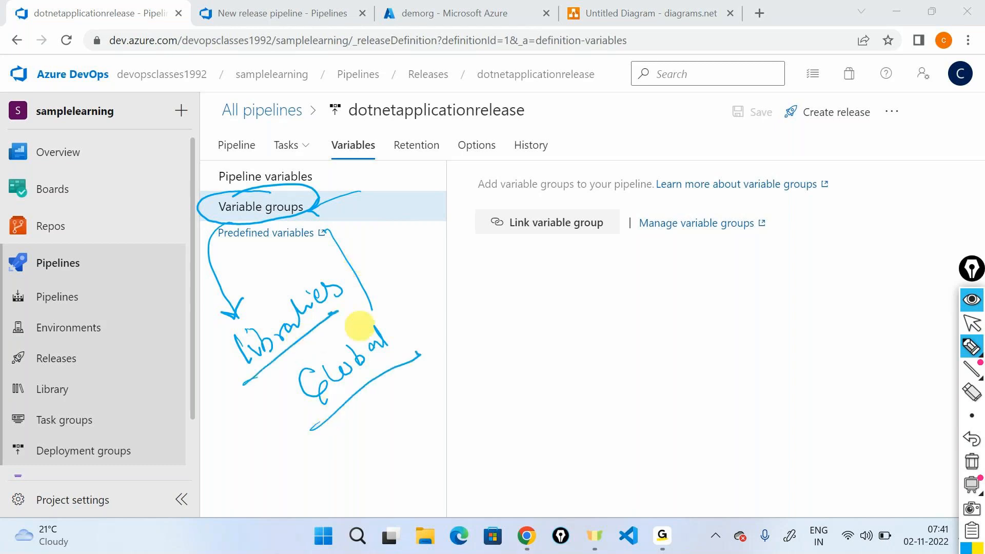
pyautogui.moveTo(237, 227); pyautogui.dragTo(214, 231)
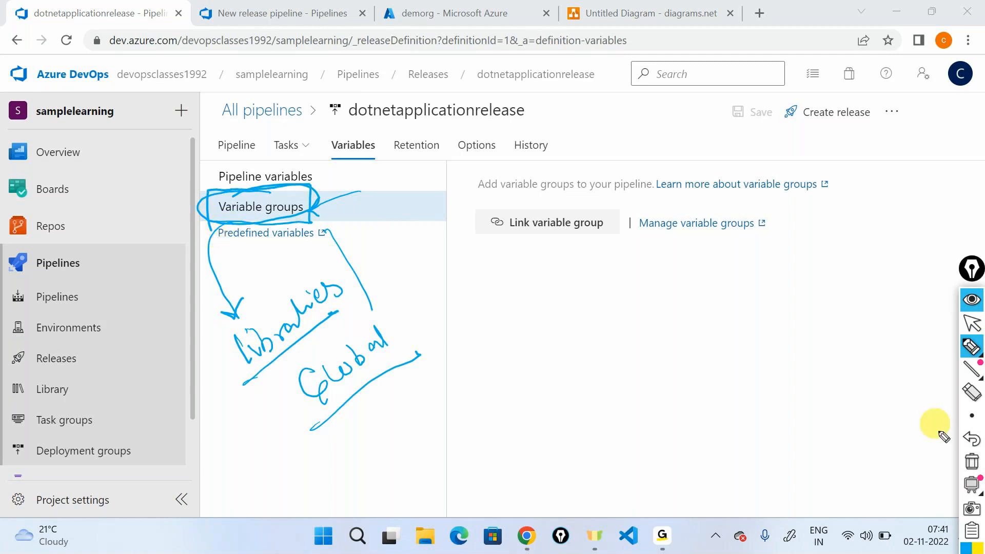
pyautogui.click(972, 461)
pyautogui.click(971, 320)
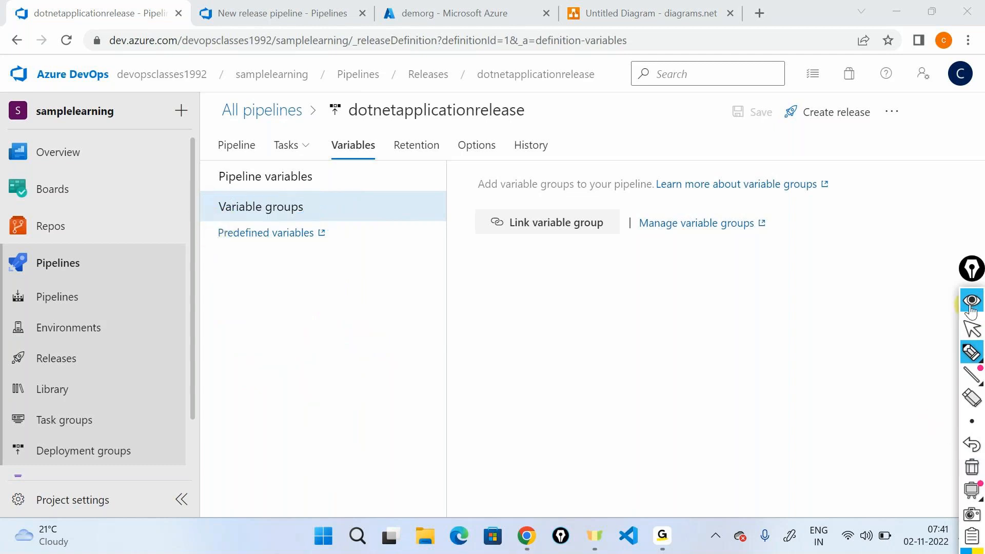
# Step: Open the project's pipeline Library in a new browser tab
pyautogui.moveTo(82, 239)
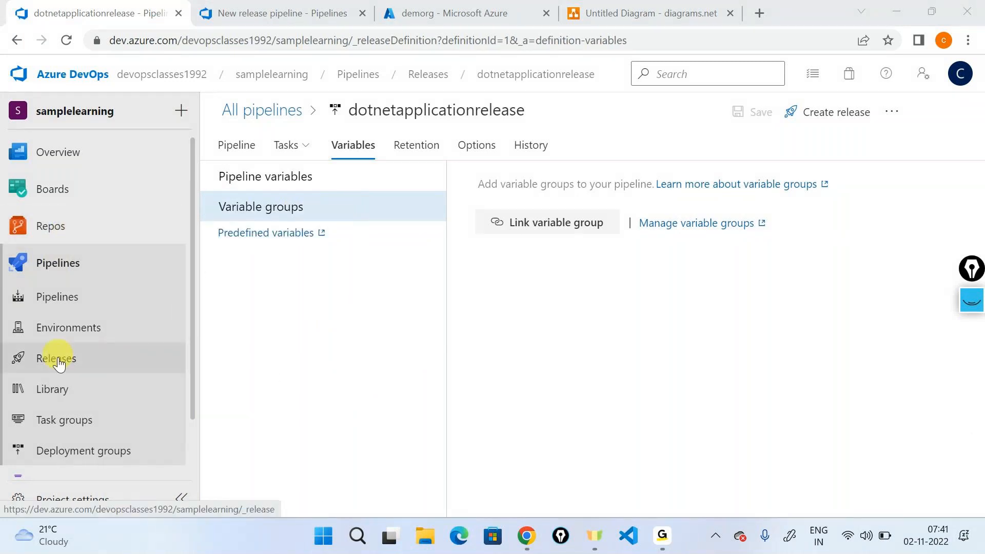
pyautogui.rightClick(60, 253)
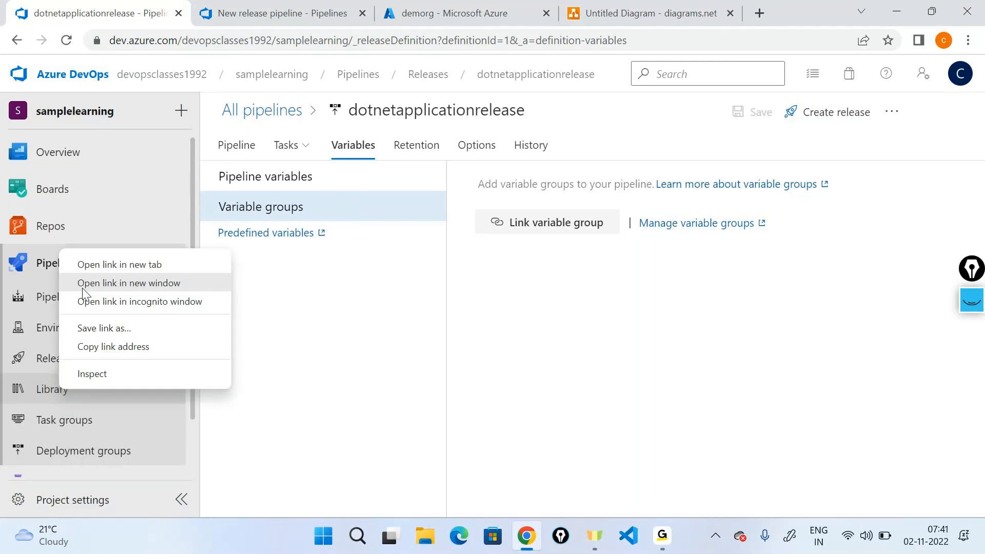
pyautogui.click(99, 263)
pyautogui.click(376, 13)
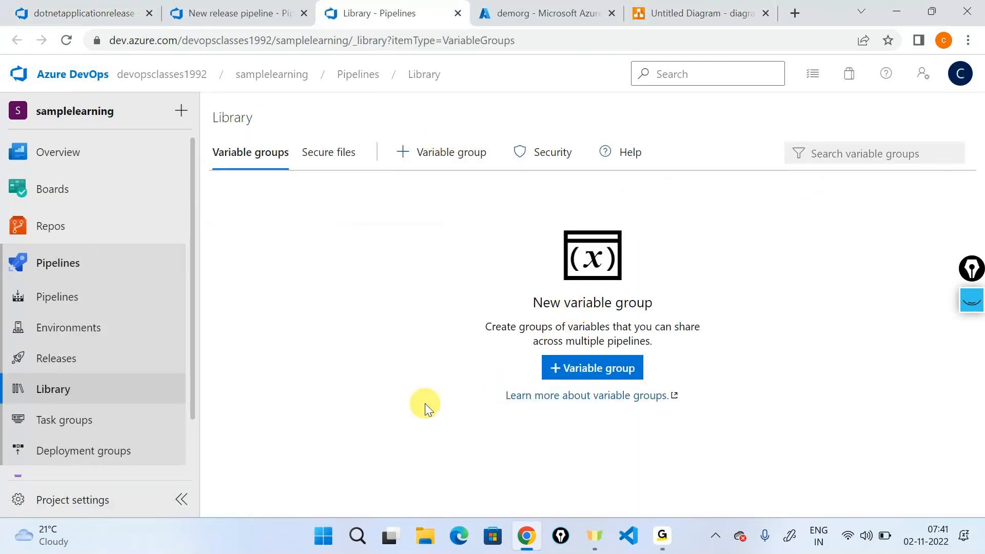
# Step: Create a new variable group and name it "development"
pyautogui.click(578, 367)
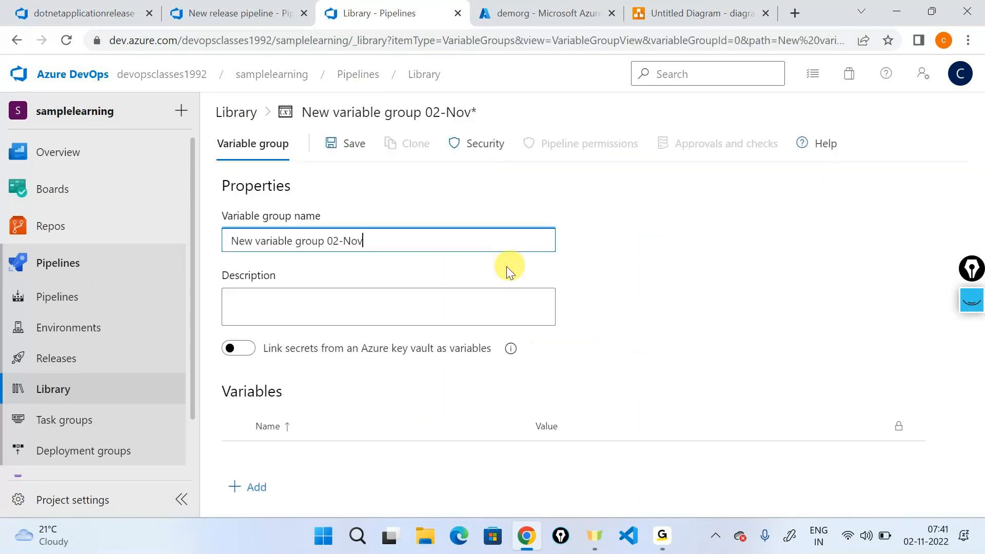
pyautogui.moveTo(432, 238); pyautogui.dragTo(129, 221)
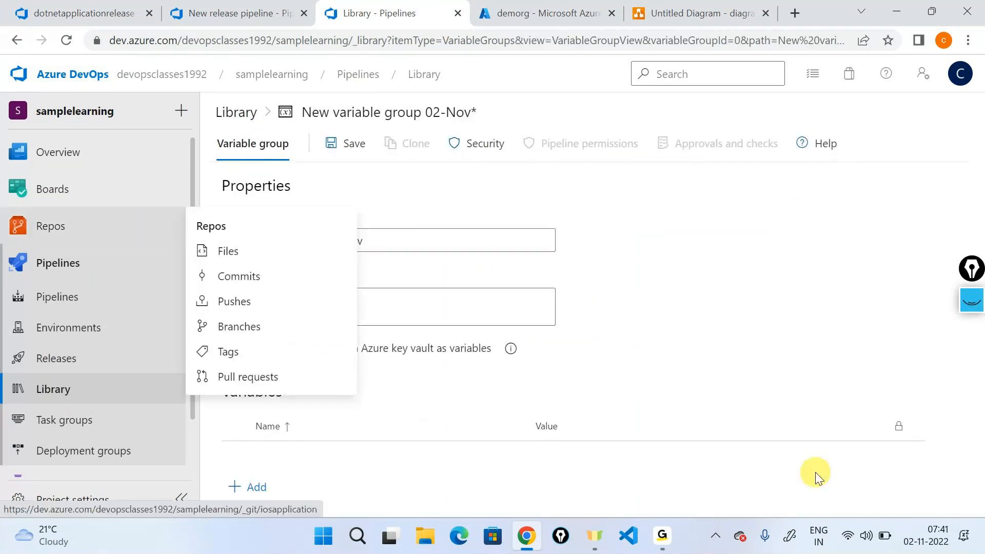
pyautogui.write('develio')
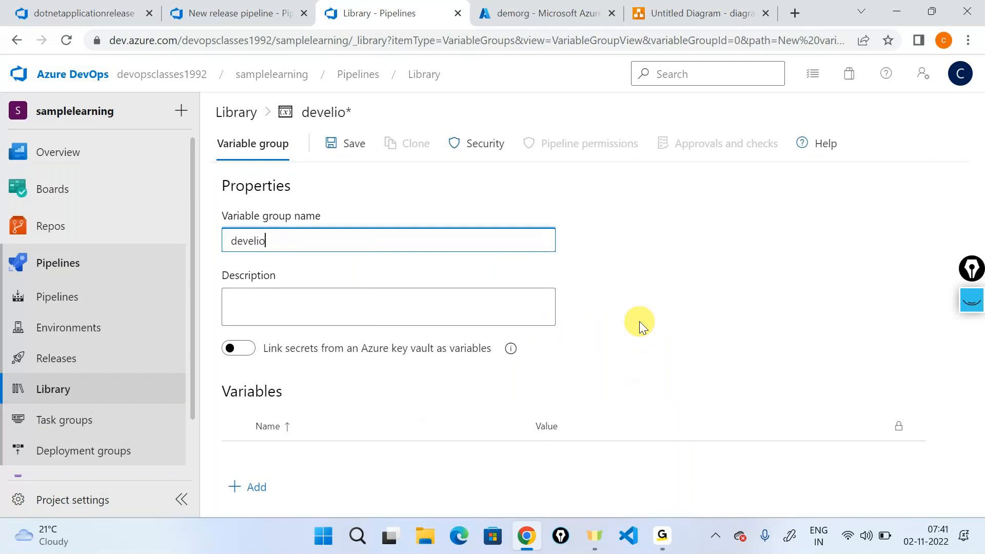
pyautogui.press('BackSpace')
pyautogui.press('BackSpace')
pyautogui.write('opment')
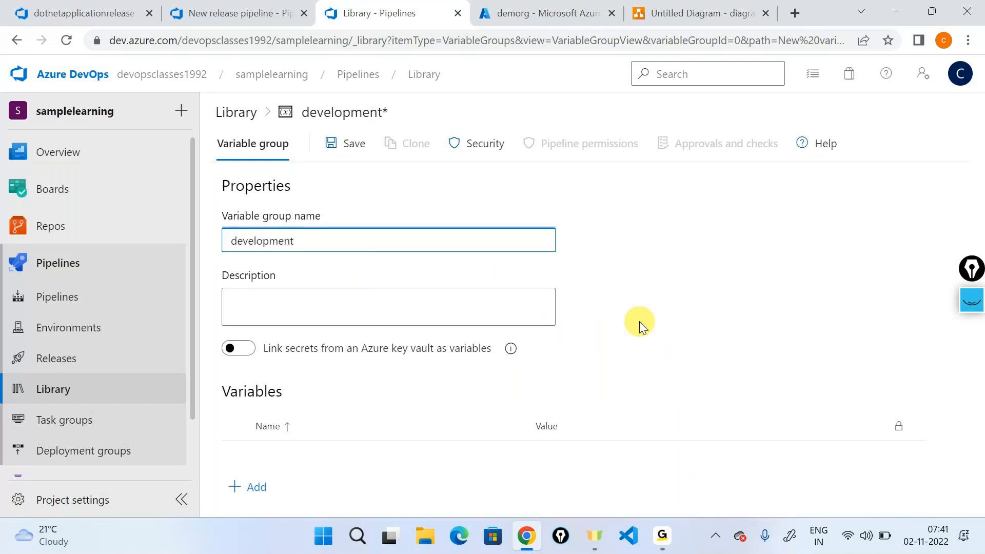
# Step: Add a variable named env with the value dev to the development group
pyautogui.click(282, 471)
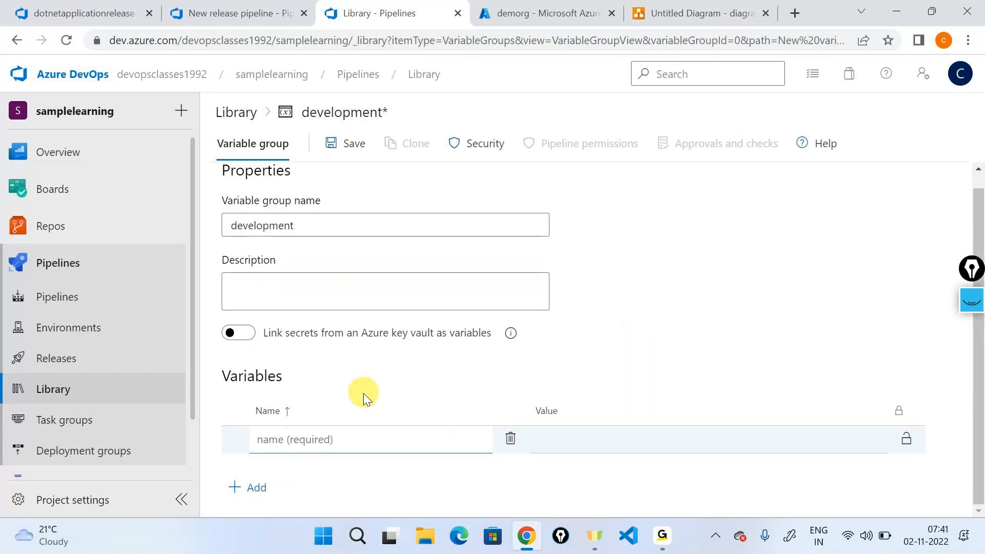
pyautogui.write('en')
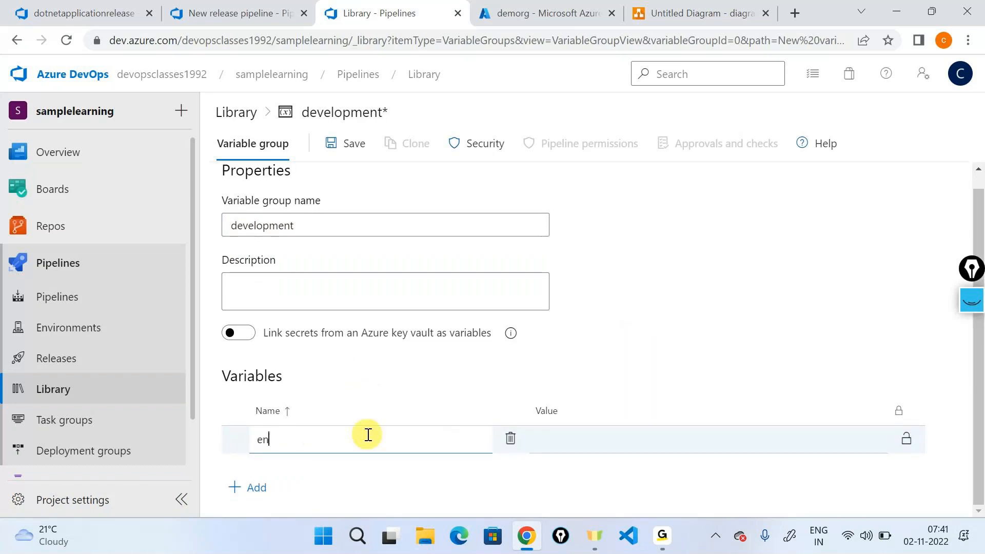
pyautogui.write('vronment')
pyautogui.press('BackSpace')
pyautogui.press('BackSpace')
pyautogui.press('BackSpace')
pyautogui.press('BackSpace')
pyautogui.press('BackSpace')
pyautogui.press('BackSpace')
pyautogui.press('BackSpace')
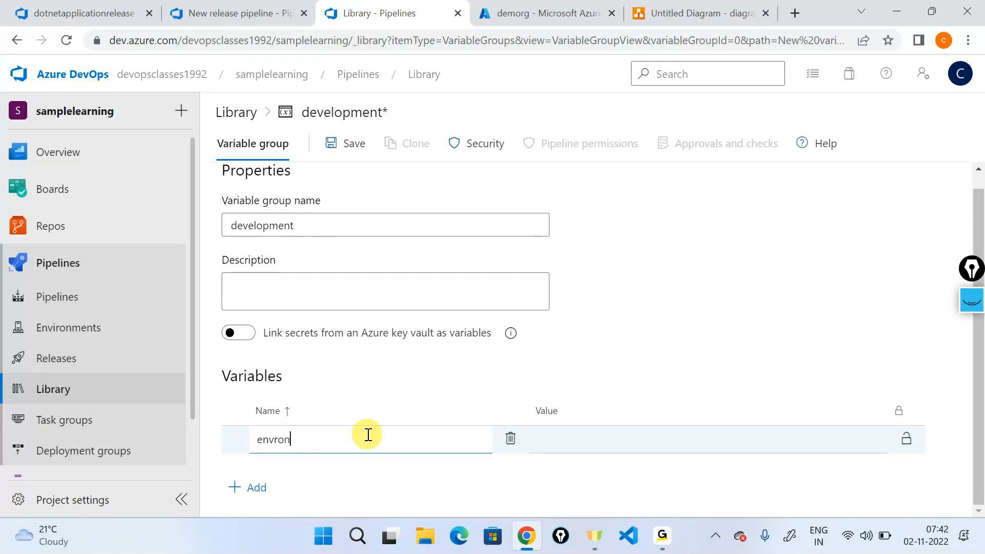
pyautogui.click(591, 435)
pyautogui.write('dev')
# Step: Add a blank variable row to the group and copy the name appserviceplanname from the dotnetapplicationrelease pipeline variables
pyautogui.click(256, 494)
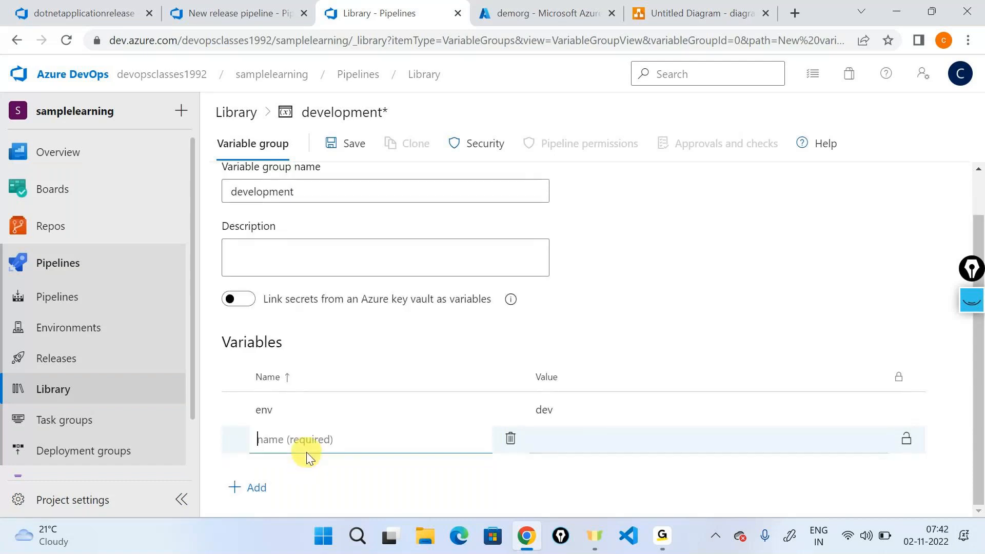
pyautogui.write('a')
pyautogui.press('BackSpace')
pyautogui.click(126, 11)
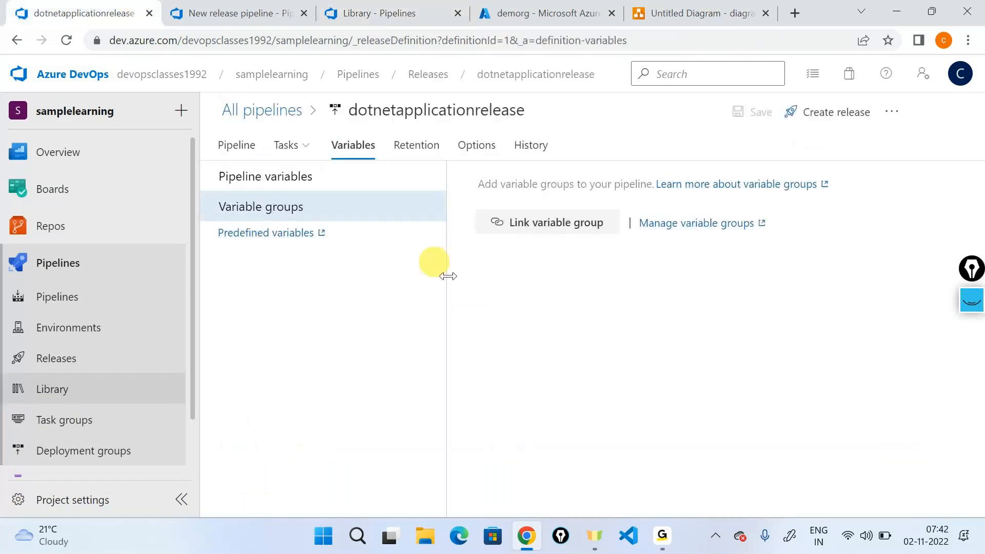
pyautogui.click(322, 179)
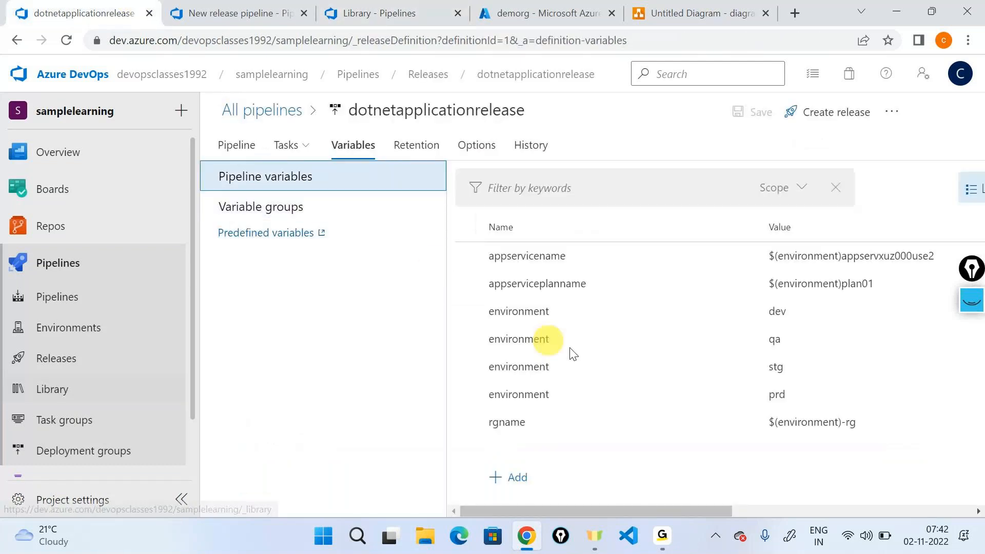
pyautogui.click(586, 282)
pyautogui.doubleClick(586, 282)
pyautogui.press('super+c')
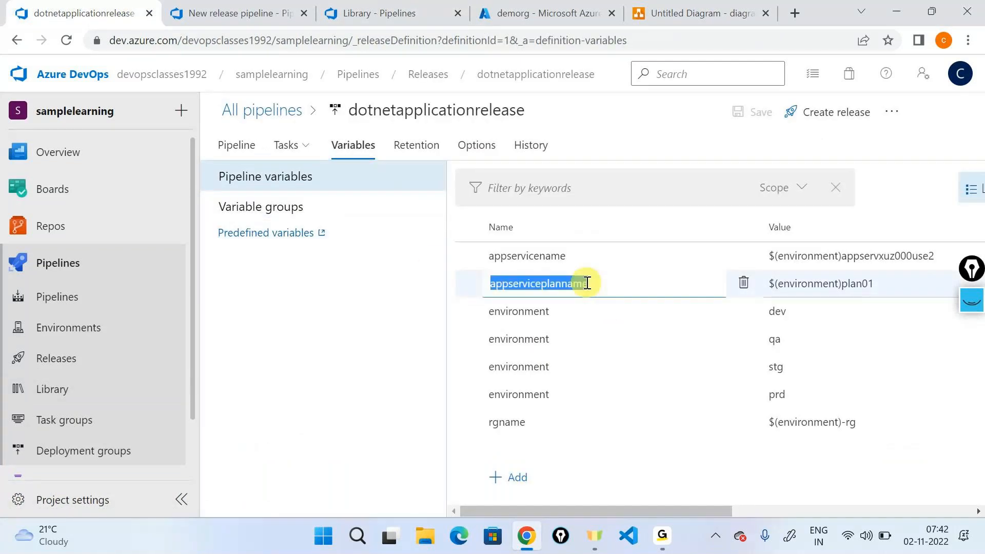
# Step: Add the variable names appservicename, appserviceplanname and rgname to the development group, reusing the copied names for the first two
pyautogui.click(213, 11)
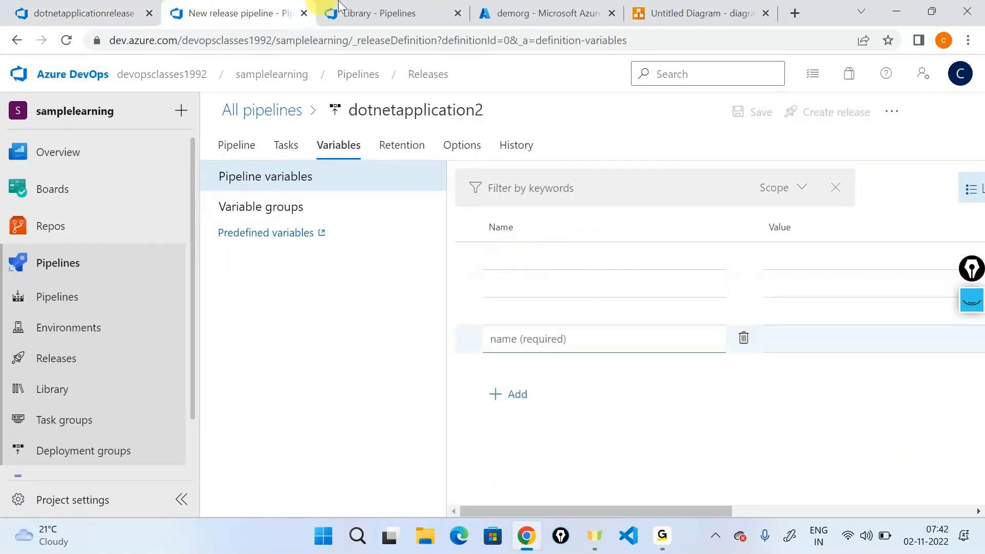
pyautogui.click(359, 11)
pyautogui.press('super+v')
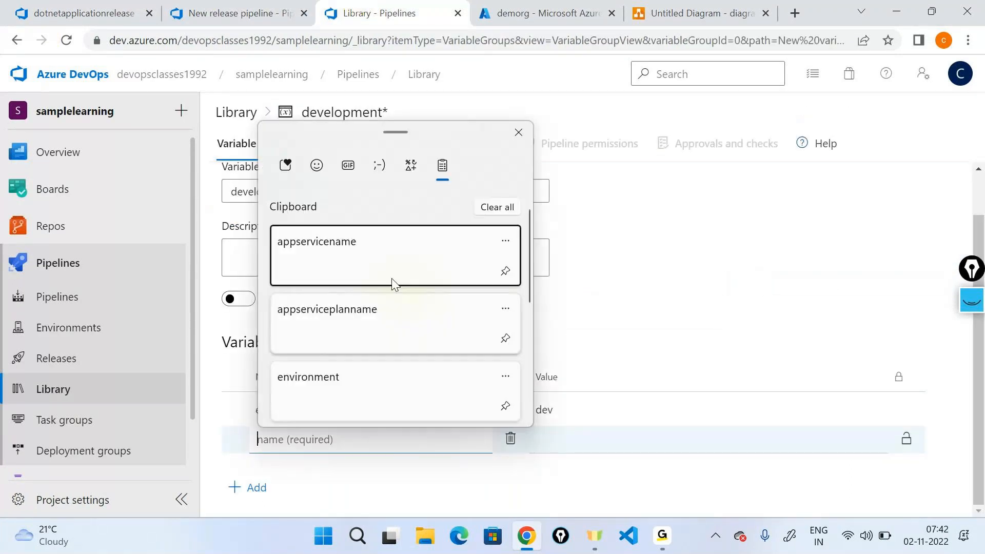
pyautogui.click(371, 260)
pyautogui.click(256, 488)
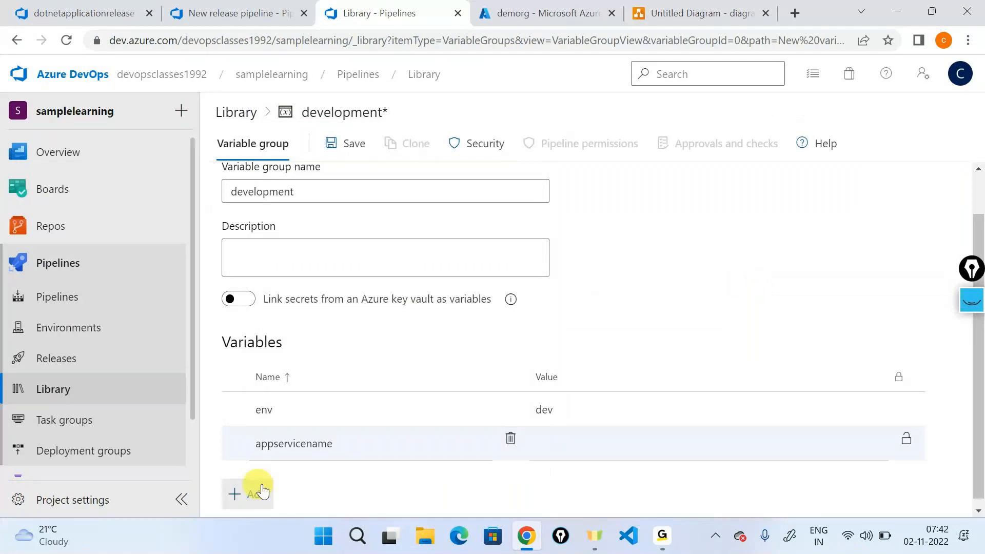
pyautogui.press('super+v')
pyautogui.click(352, 323)
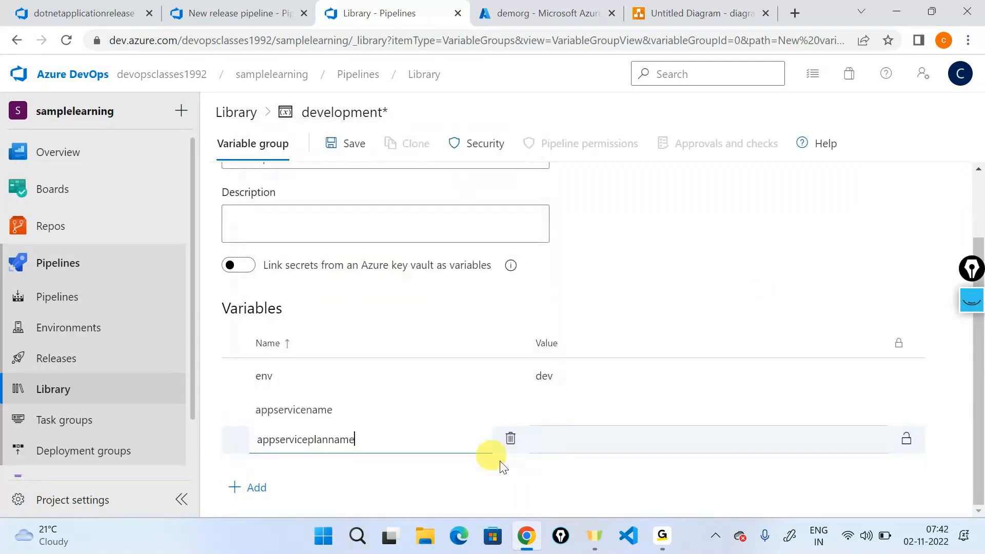
pyautogui.click(576, 414)
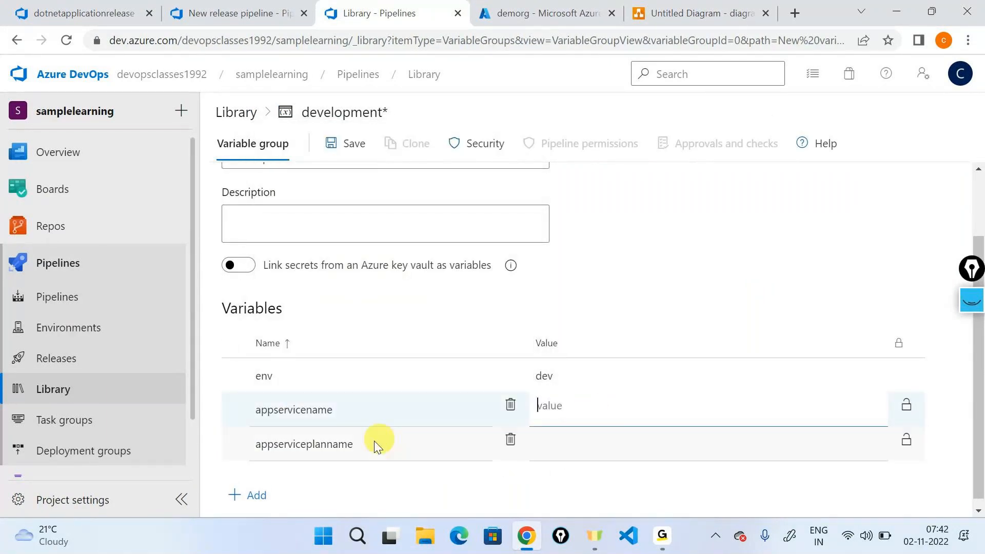
pyautogui.click(256, 494)
pyautogui.write('rgname')
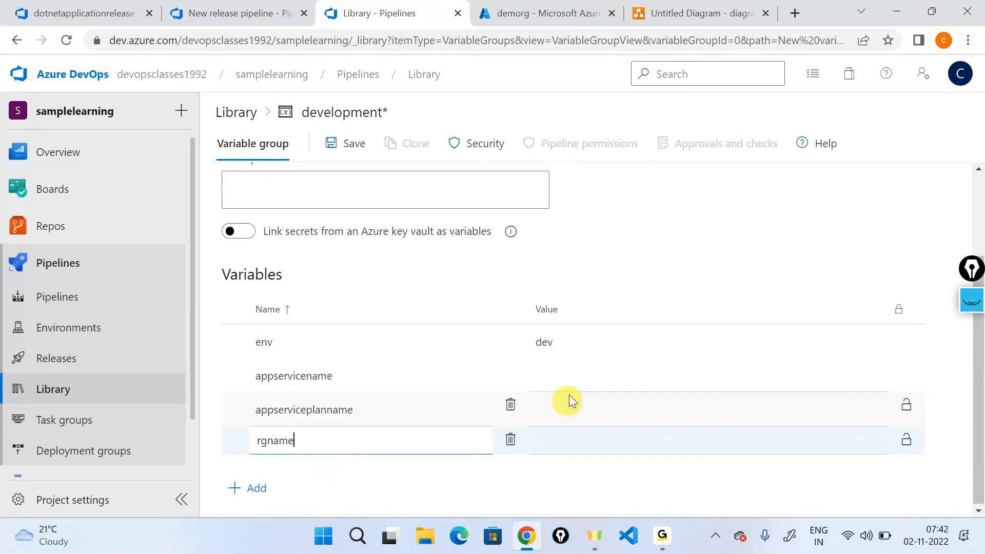
# Step: Enter $(env) as the value of appservicename
pyautogui.click(573, 380)
pyautogui.click(348, 341)
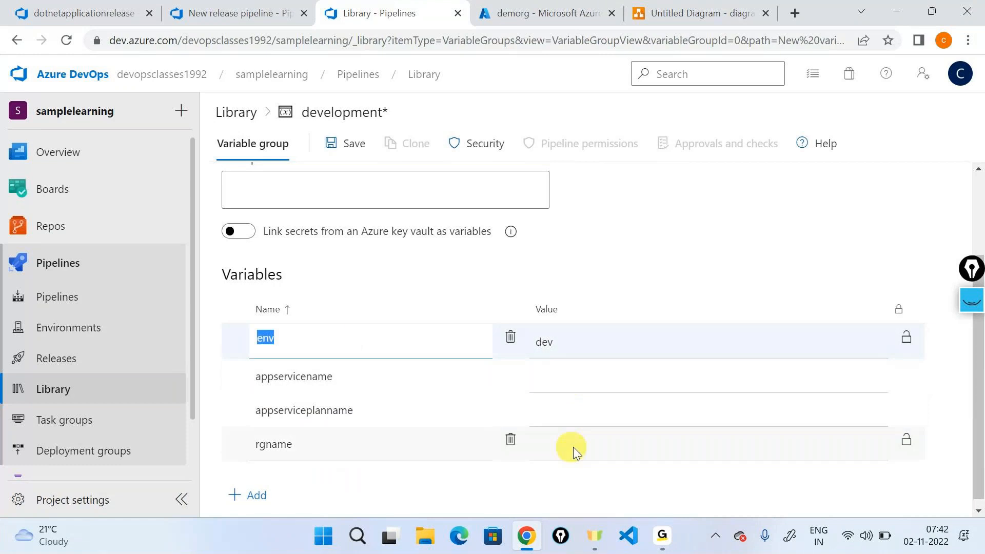
pyautogui.click(583, 390)
pyautogui.click(586, 386)
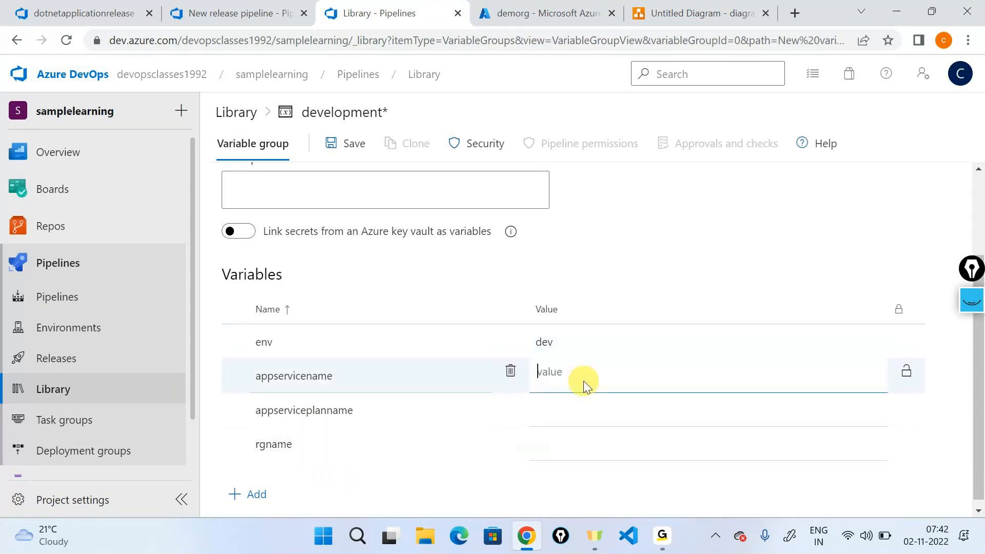
pyautogui.write('$(env)')
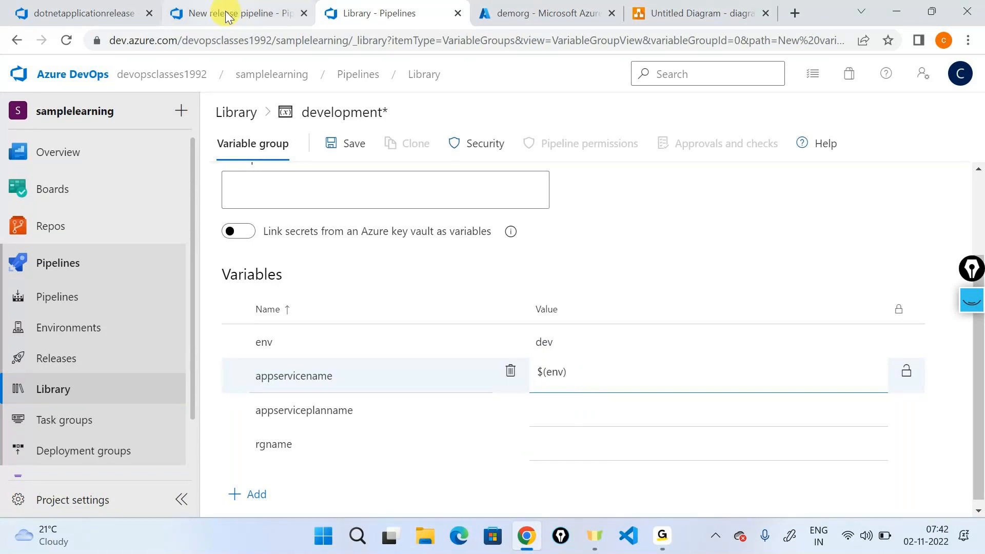
# Step: Copy the suffix appservxuz000use2 from the dotnetapplicationrelease appservicename value and append it to the group's appservicename value
pyautogui.click(103, 13)
pyautogui.click(821, 252)
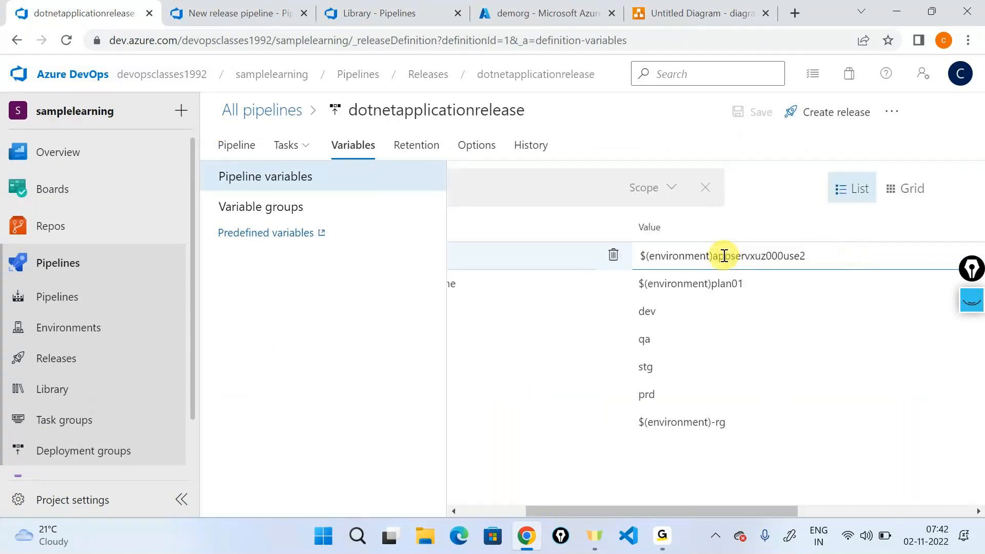
pyautogui.moveTo(713, 255); pyautogui.dragTo(814, 249)
pyautogui.hotkey('ctrl', 'c')
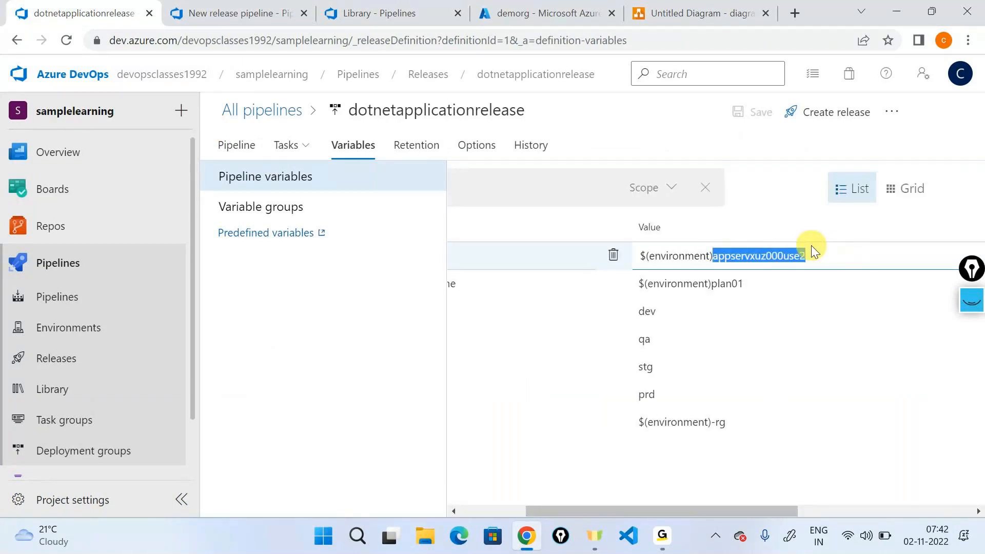
pyautogui.click(330, 6)
pyautogui.hotkey('ctrl', 'v')
# Step: Set the value of appserviceplanname to $(env)plan01
pyautogui.click(593, 411)
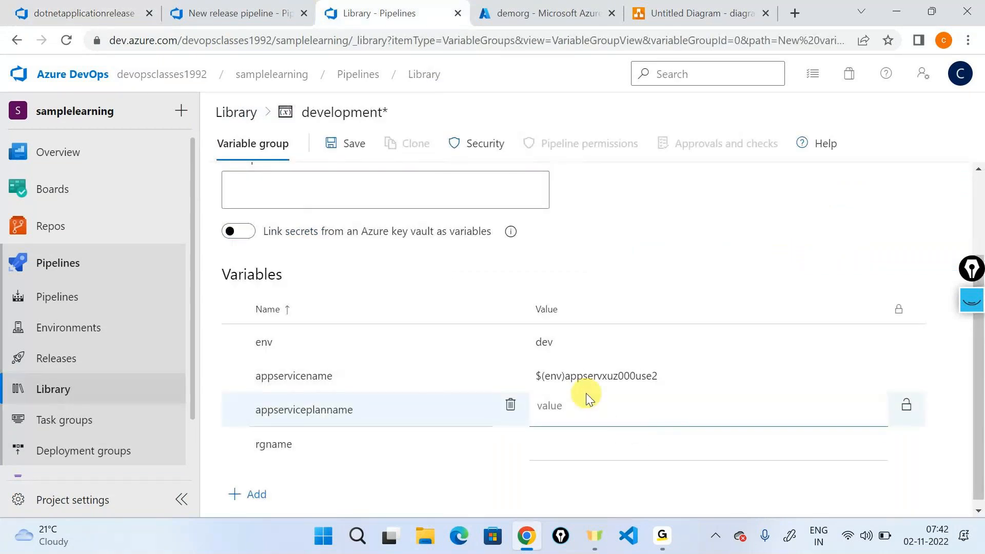
pyautogui.write('$()')
pyautogui.press('Left')
pyautogui.write('env')
# Step: Set the value of rgname to $(env)-rg
pyautogui.click(585, 438)
pyautogui.write('$(env)')
pyautogui.press('Left')
pyautogui.write('env')
pyautogui.press('Right')
pyautogui.write('-rg')
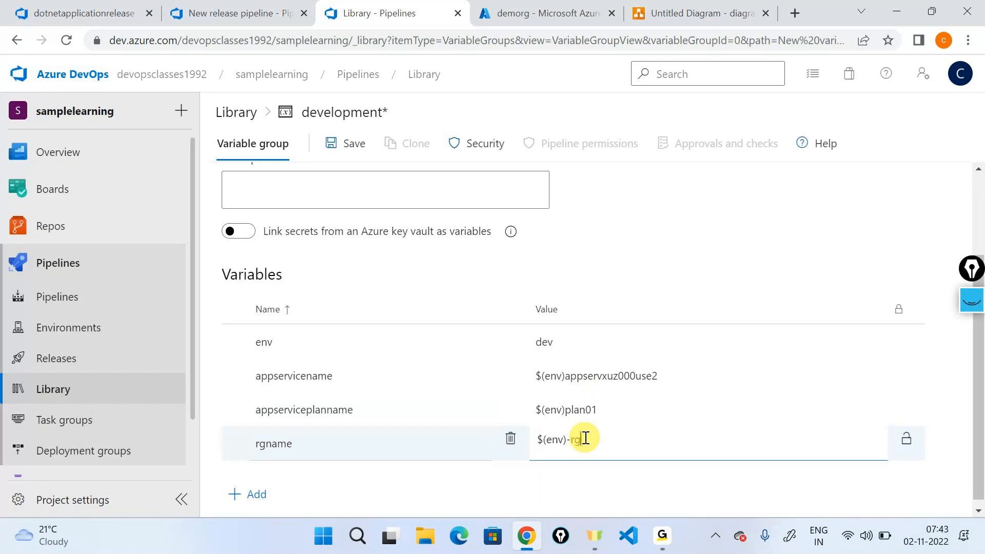
# Step: Rename the group's env variable to environment, matching the variable name used in the dotnetapplicationrelease pipeline
pyautogui.click(297, 341)
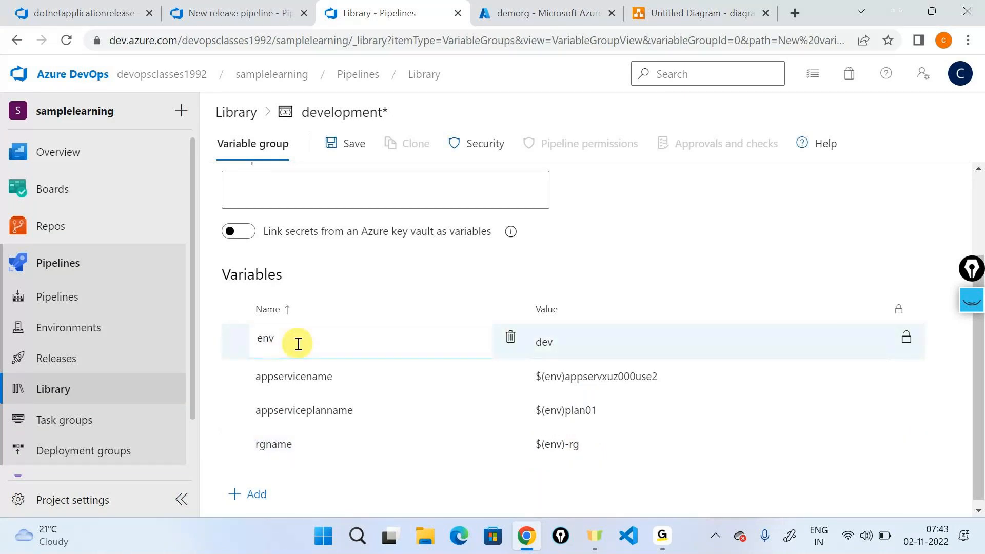
pyautogui.click(31, 13)
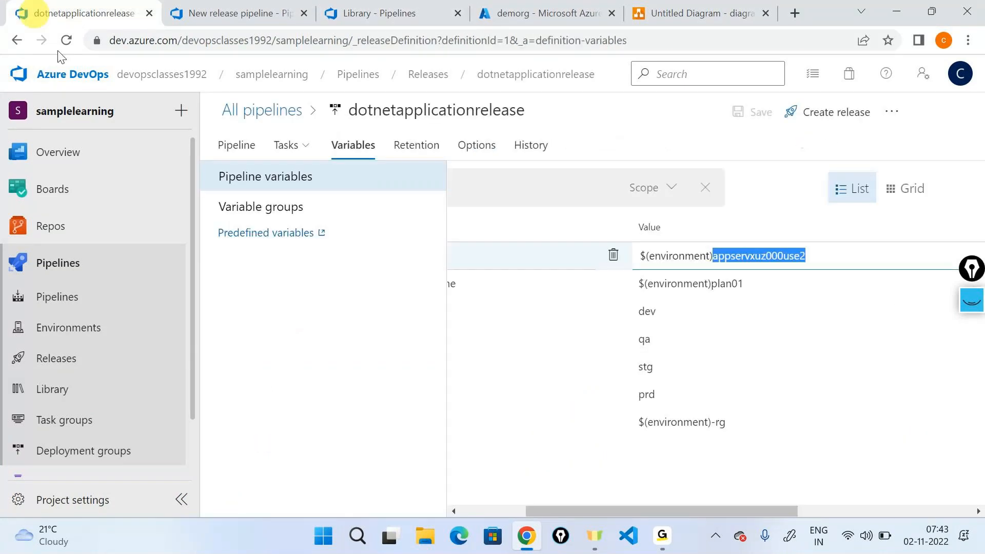
pyautogui.moveTo(630, 510); pyautogui.dragTo(471, 495)
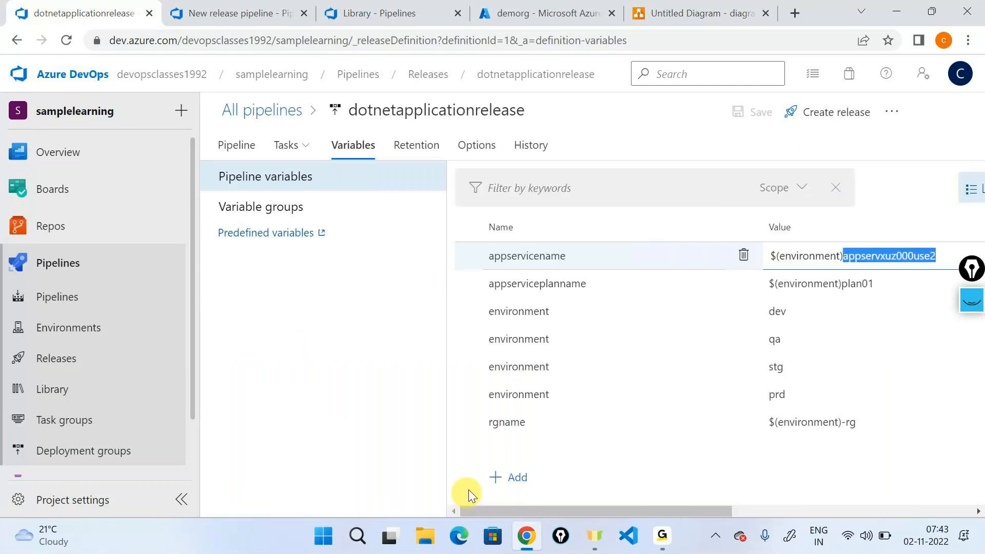
pyautogui.click(559, 343)
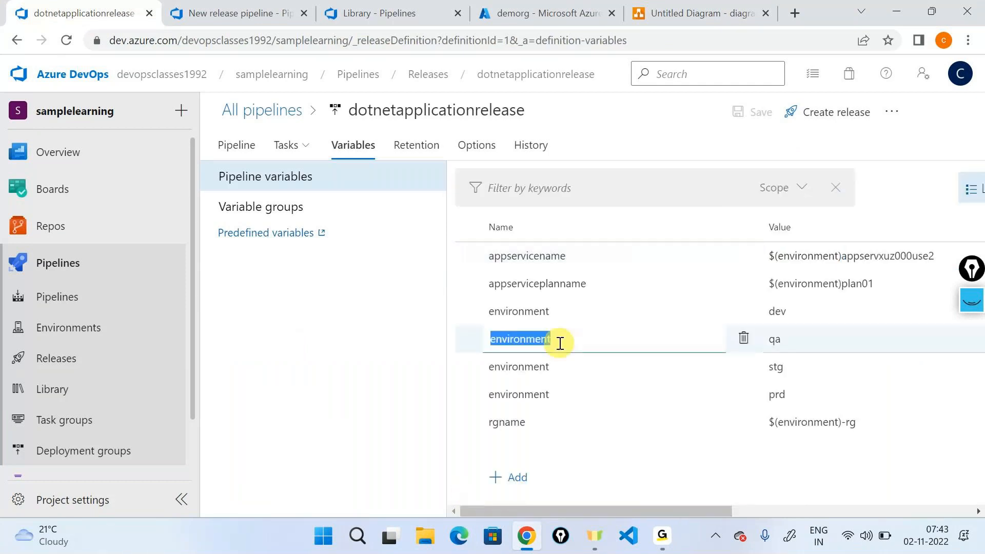
pyautogui.click(335, 8)
pyautogui.write('ironment')
# Step: Replace env with environment in the appservicename, appserviceplanname and rgname values, and save the development group
pyautogui.doubleClick(553, 384)
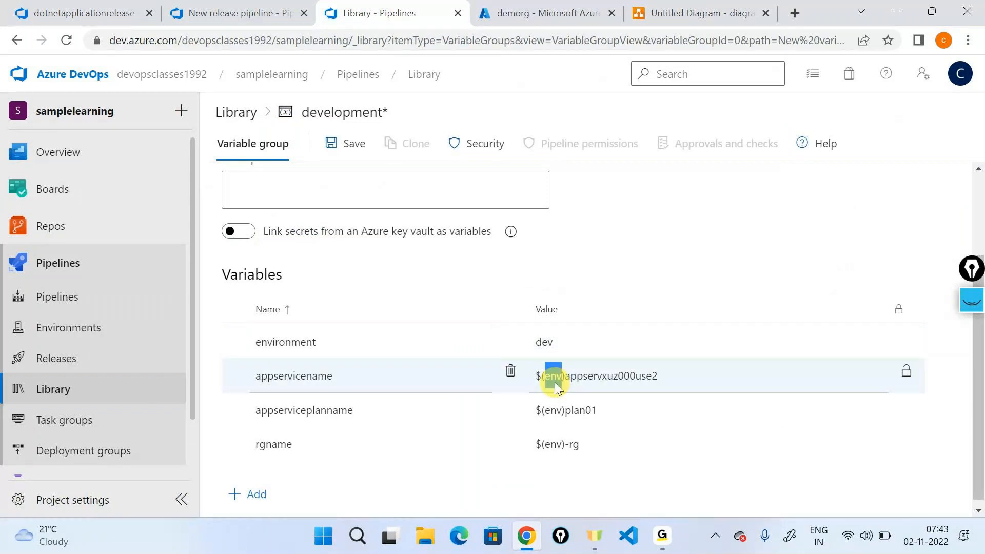
pyautogui.click(345, 329)
pyautogui.doubleClick(345, 328)
pyautogui.hotkey('ctrl', 'c')
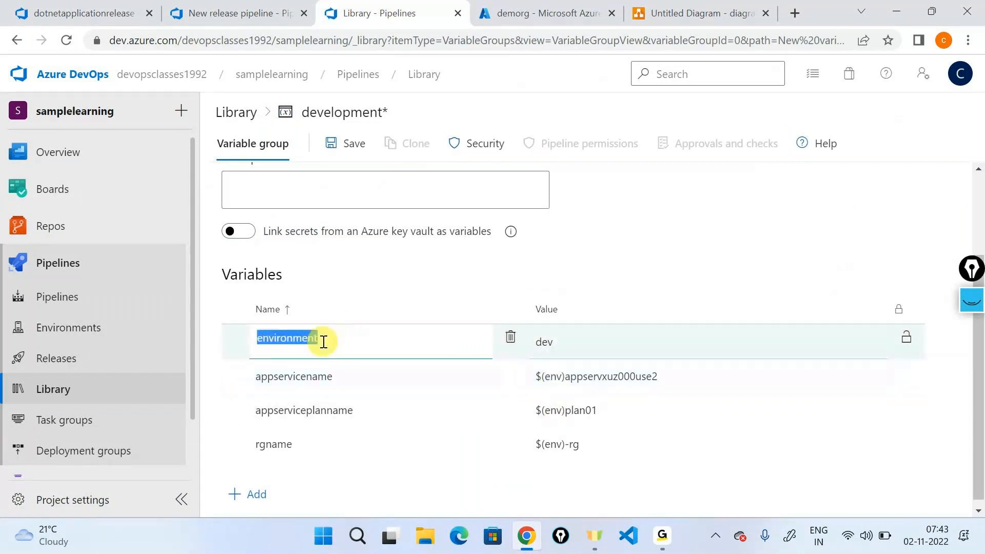
pyautogui.click(550, 379)
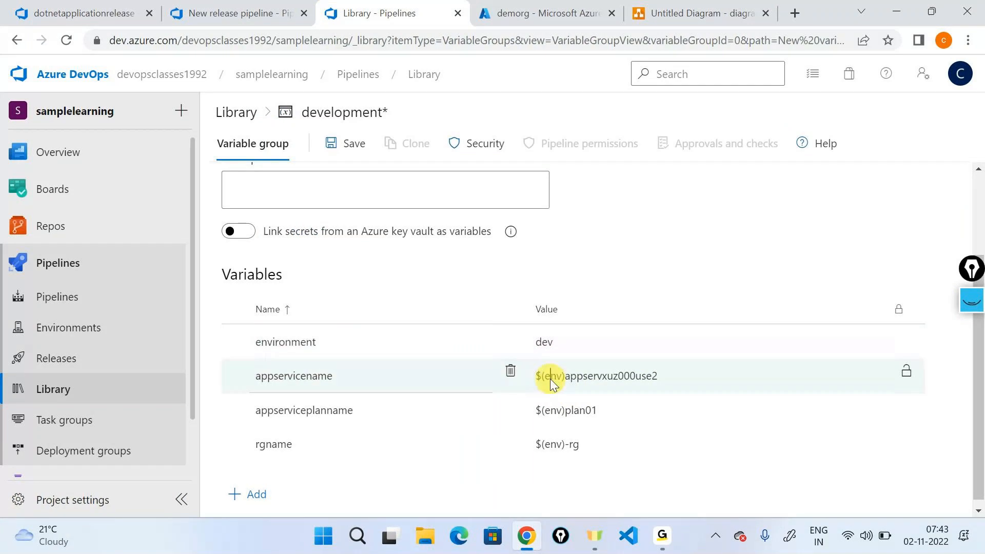
pyautogui.doubleClick(550, 379)
pyautogui.hotkey('ctrl', 'v')
pyautogui.write('environment')
pyautogui.doubleClick(554, 440)
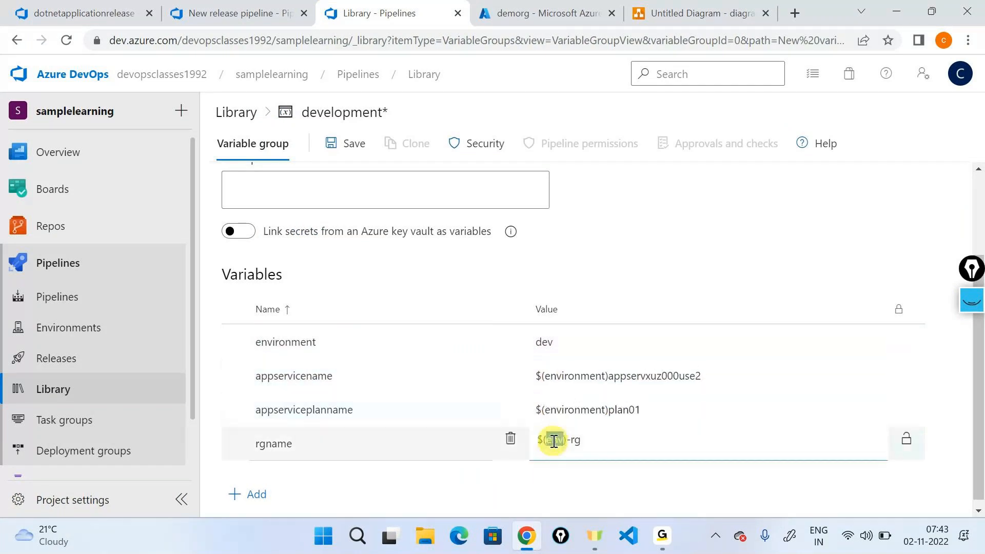
pyautogui.write('environment')
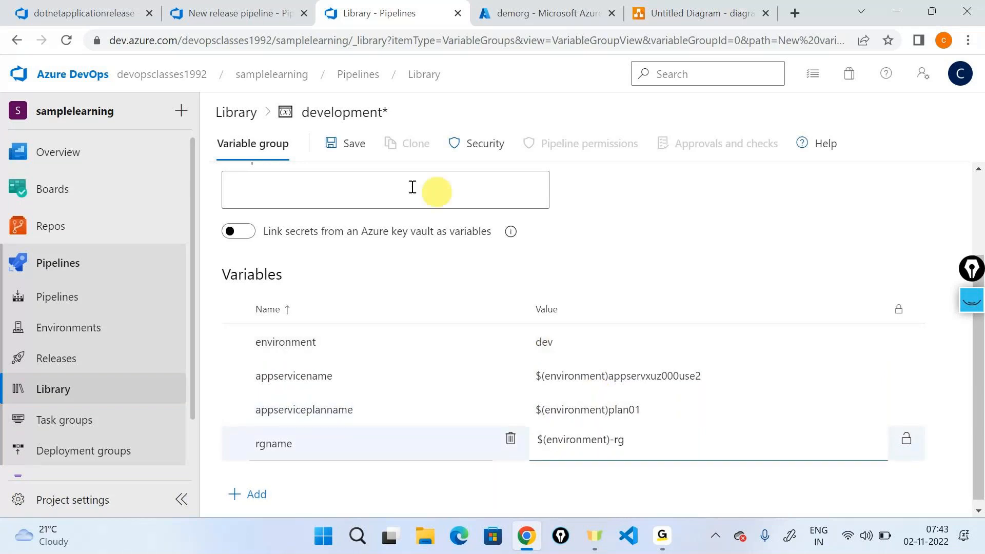
pyautogui.click(345, 144)
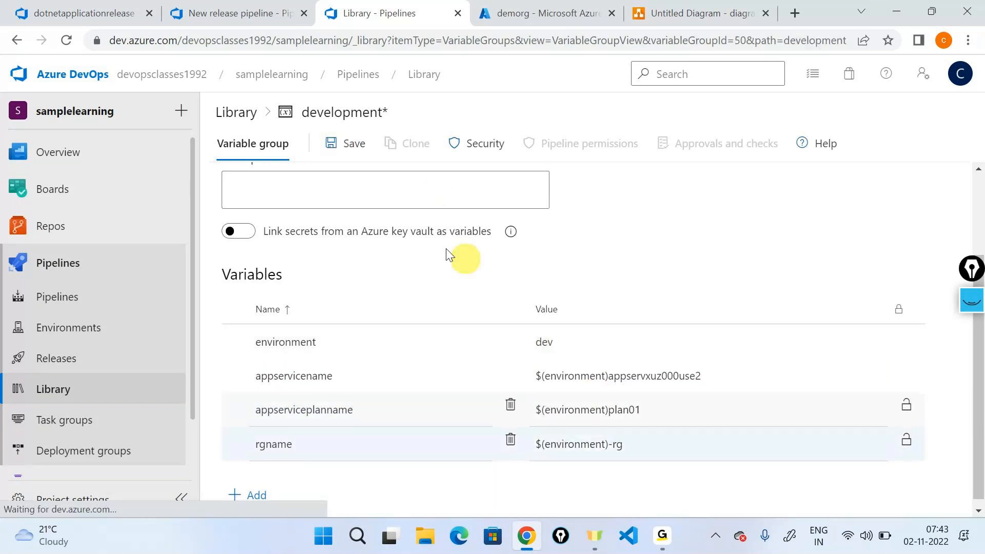
# Step: Reopen the saved development variable group from the Library and clone it under the name qa
pyautogui.doubleClick(364, 114)
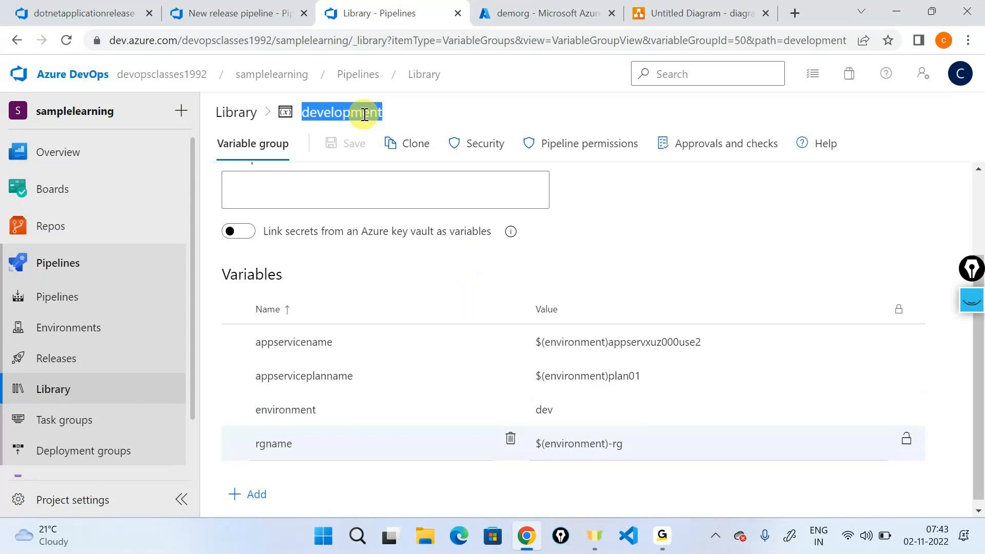
pyautogui.click(147, 392)
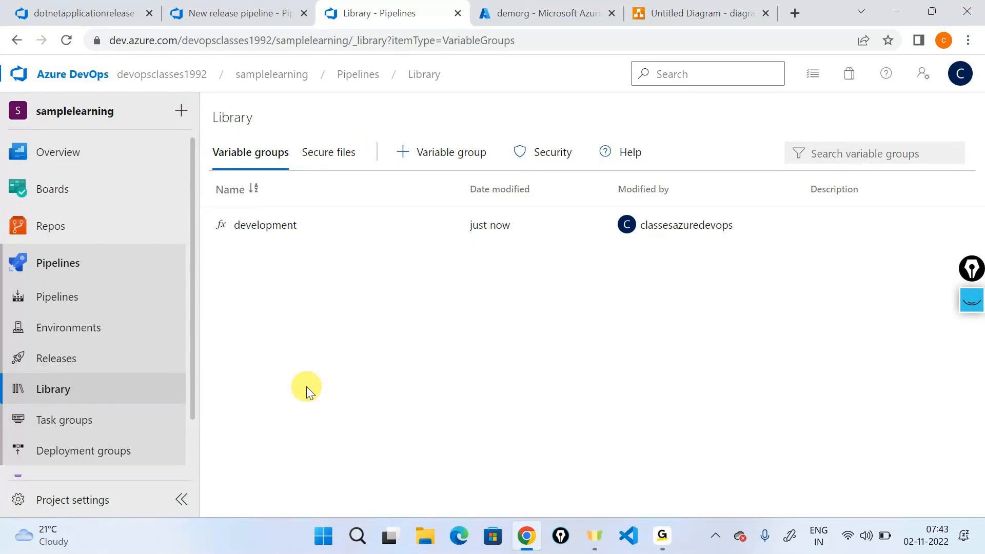
pyautogui.click(267, 227)
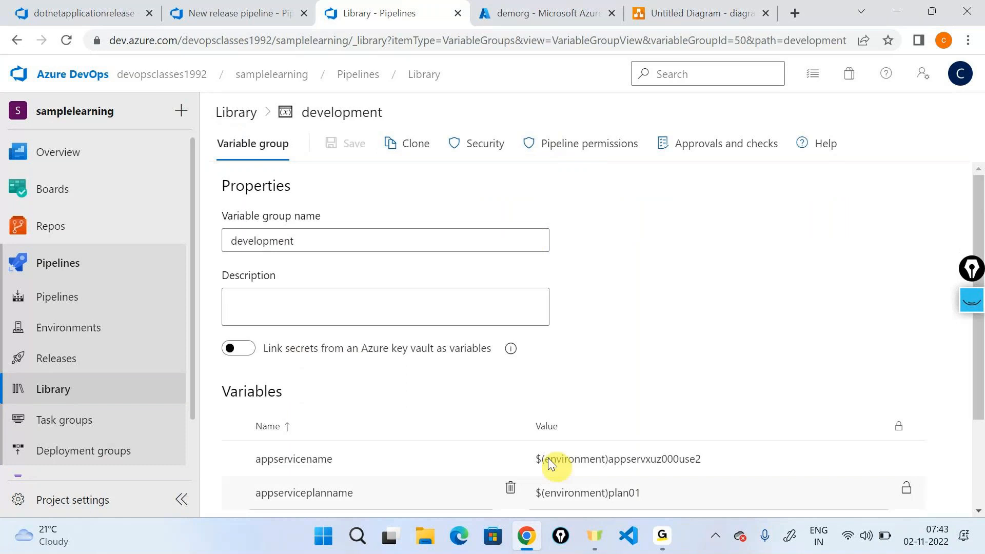
pyautogui.scroll(-2, 547, 457)
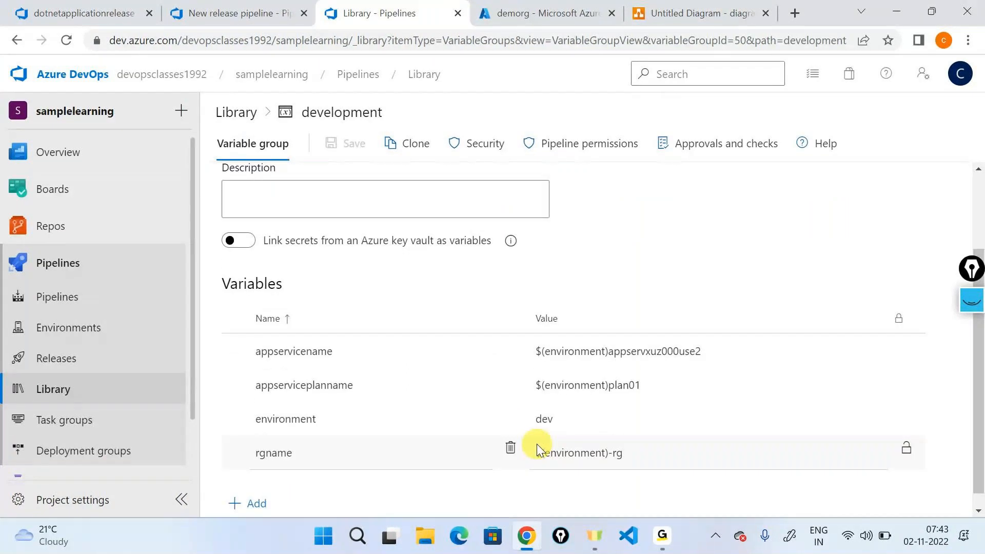
pyautogui.scroll(2, 533, 410)
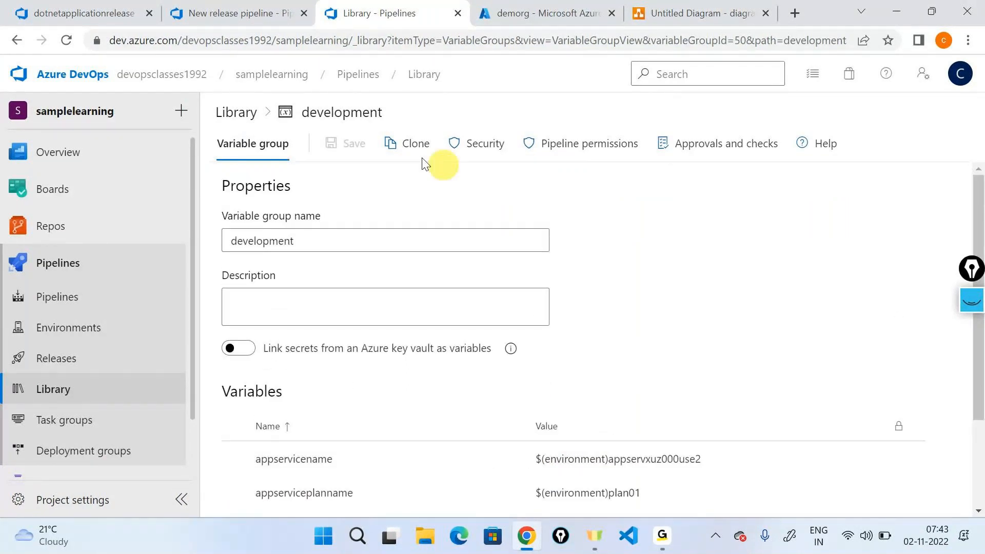
pyautogui.click(415, 145)
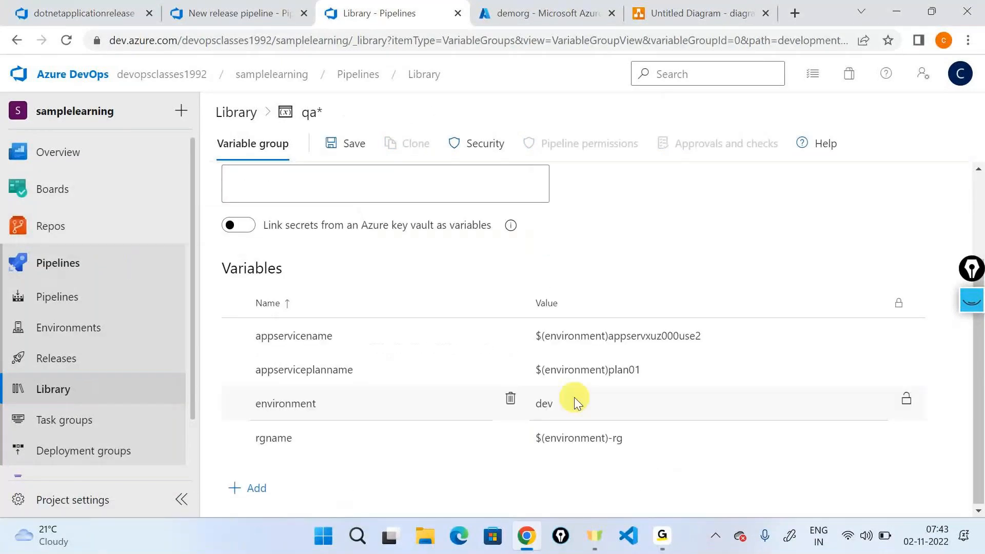
# Step: Set the environment variable's value to qa in the cloned group and save it
pyautogui.doubleClick(575, 402)
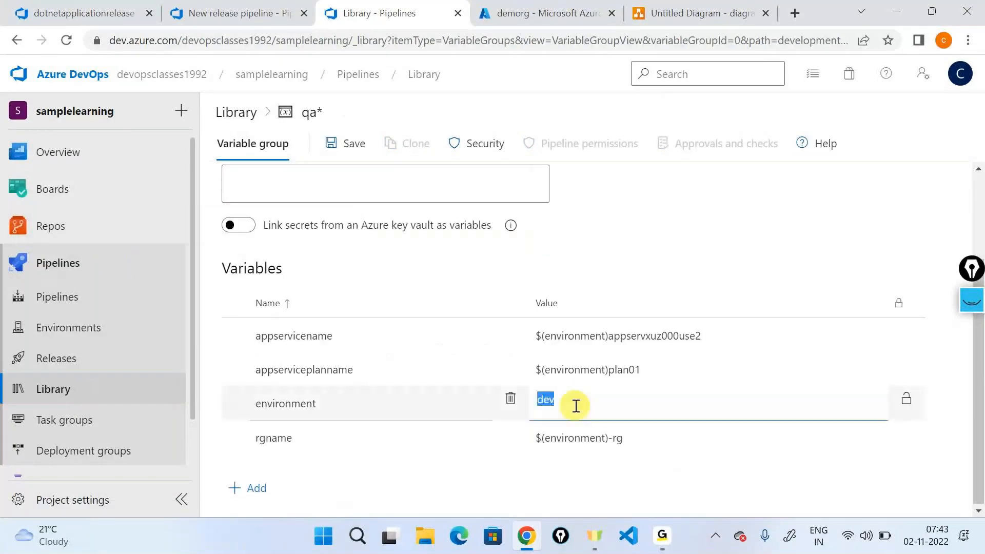
pyautogui.write('qa')
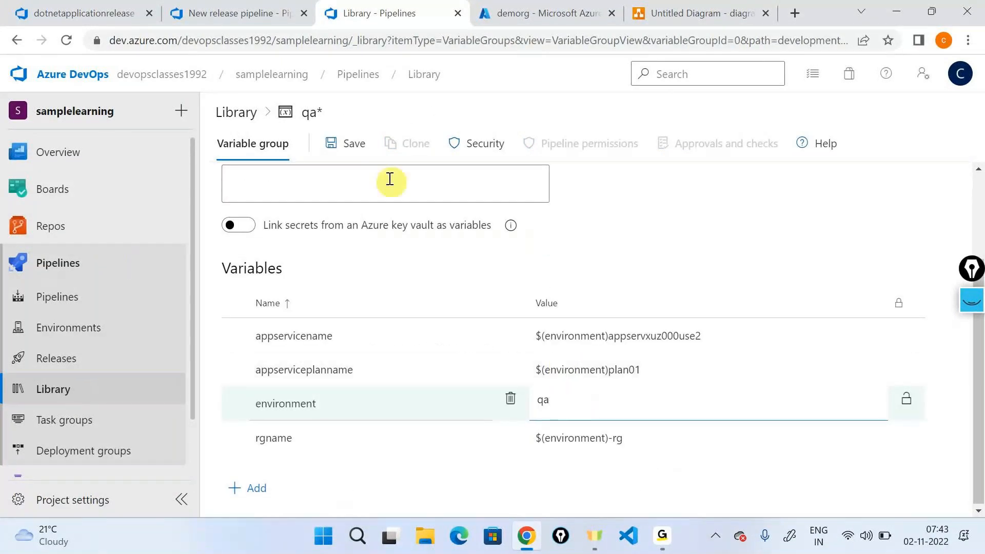
pyautogui.hotkey('ctrl', 's')
# Step: Clone the qa variable group and name the copy stage
pyautogui.scroll(3, 495, 344)
pyautogui.click(411, 145)
pyautogui.moveTo(287, 241); pyautogui.dragTo(245, 241)
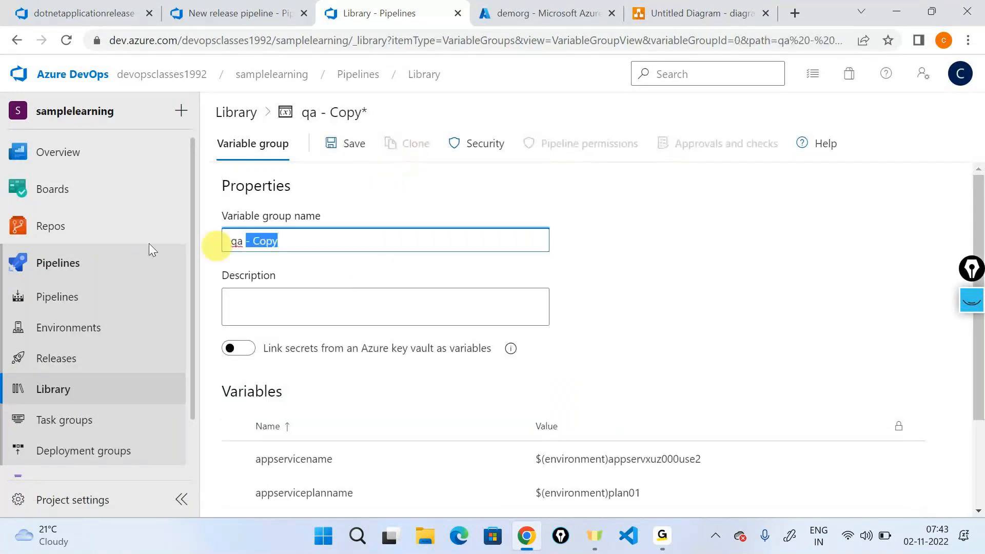
pyautogui.moveTo(150, 250); pyautogui.dragTo(182, 274)
pyautogui.write('stage')
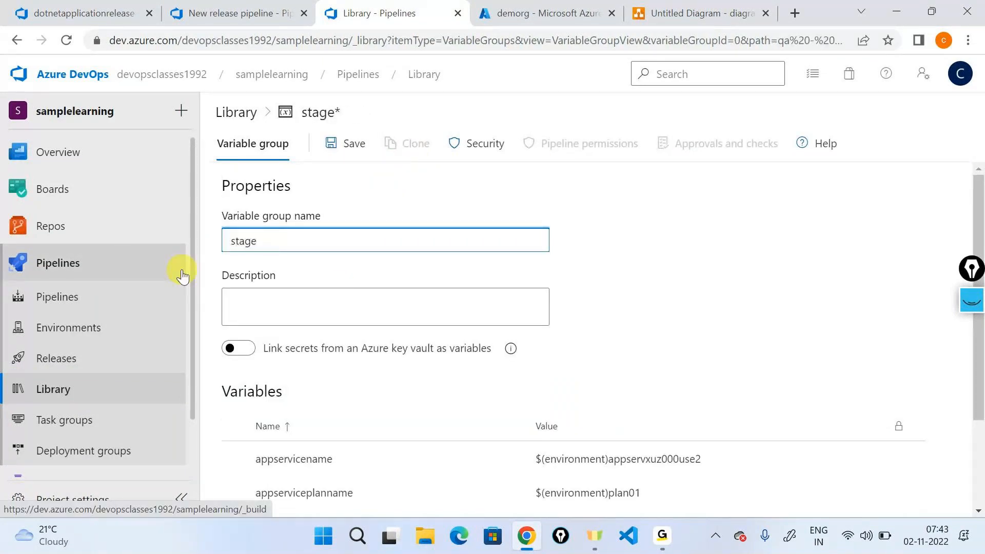
# Step: Set the stage group's environment value to stg and save the group
pyautogui.scroll(-2, 390, 380)
pyautogui.doubleClick(549, 398)
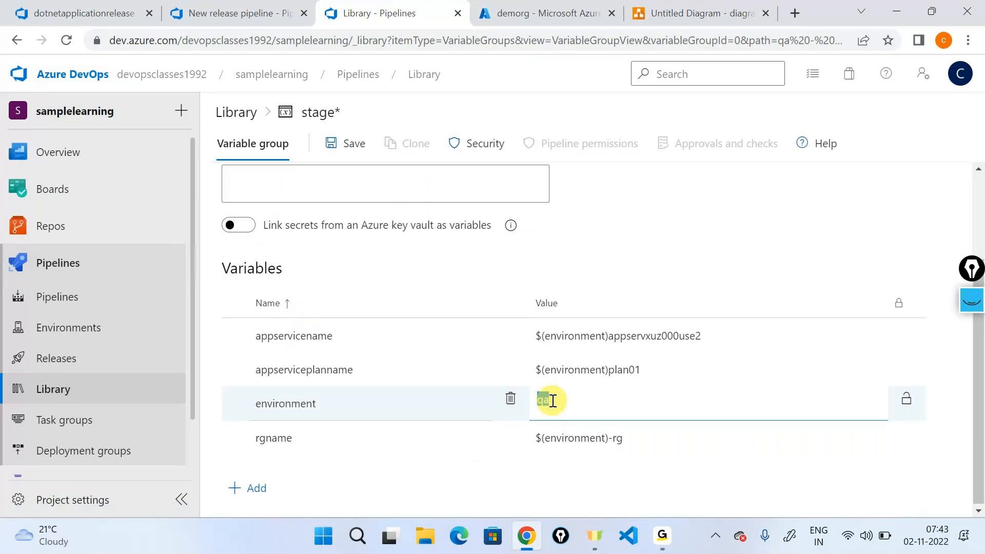
pyautogui.write('stg')
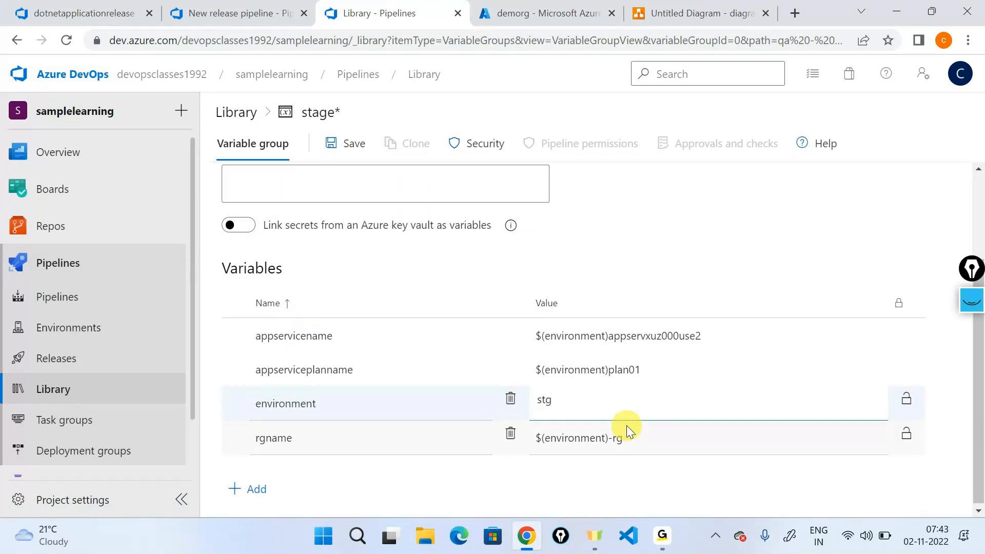
pyautogui.click(354, 144)
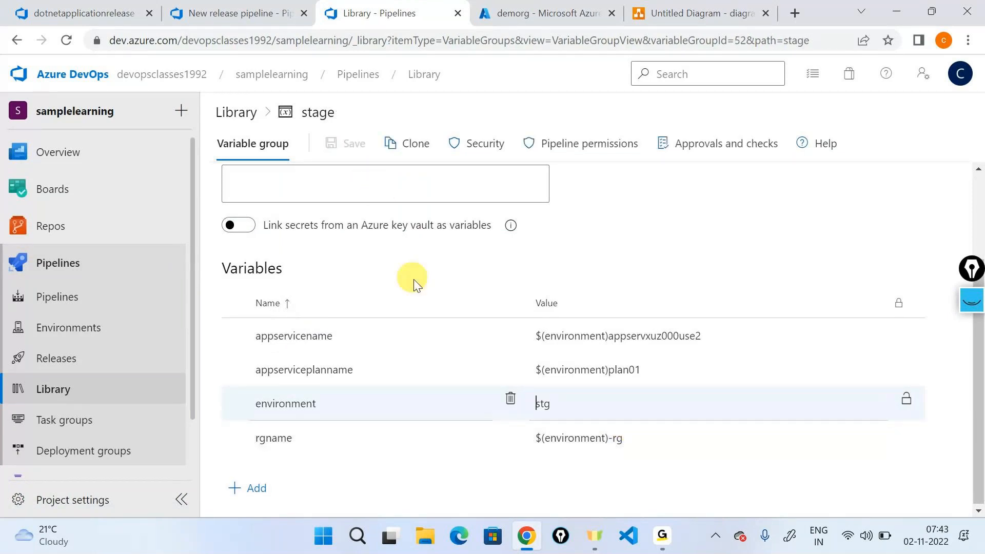
# Step: Clone the stage variable group and name the copy prod
pyautogui.scroll(3, 411, 279)
pyautogui.click(402, 144)
pyautogui.doubleClick(360, 240)
pyautogui.hotkey('ctrl', 'a')
pyautogui.write('pro')
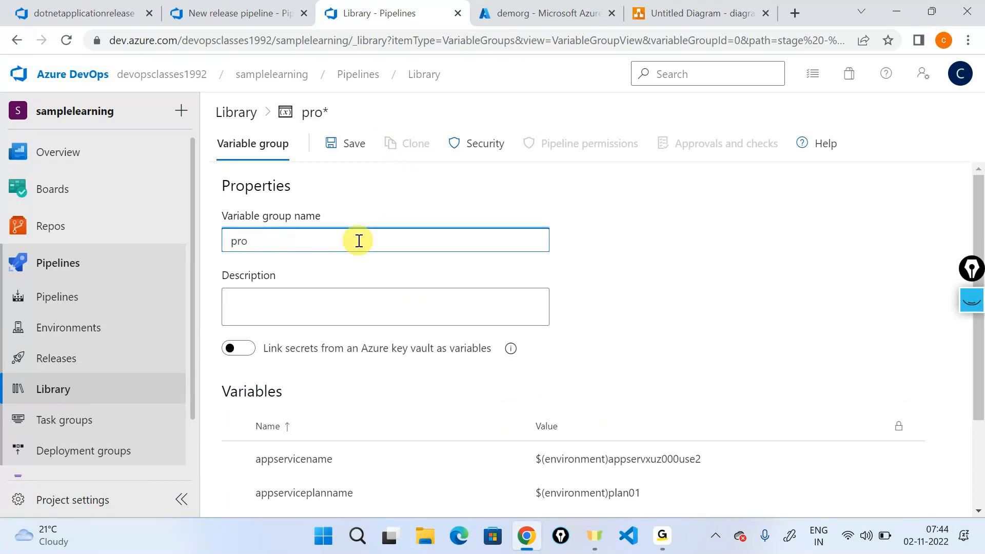
pyautogui.press('BackSpace')
pyautogui.write('od')
# Step: Set the prod group's environment value to prod, save the group and return to the Library list
pyautogui.scroll(-3, 403, 303)
pyautogui.doubleClick(556, 404)
pyautogui.write('prod')
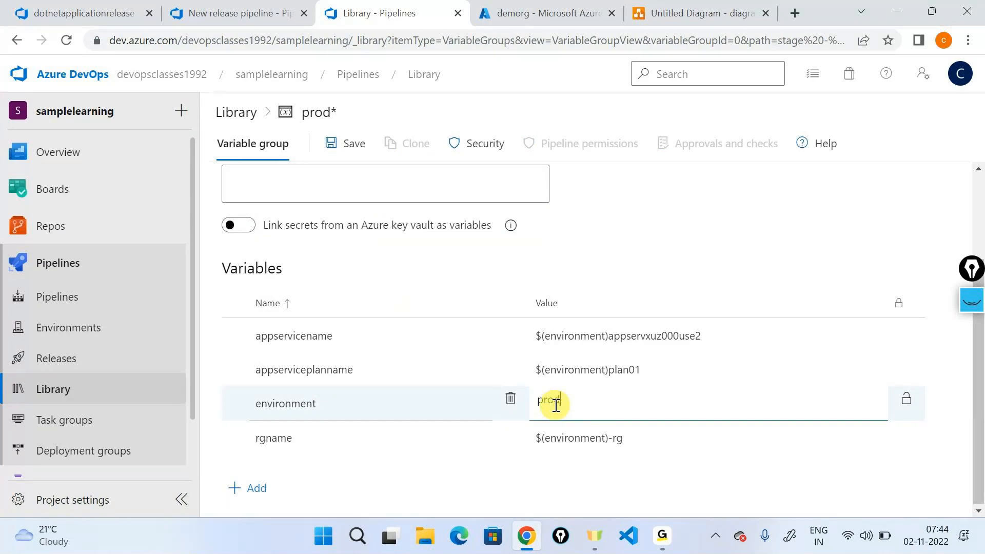
pyautogui.click(353, 146)
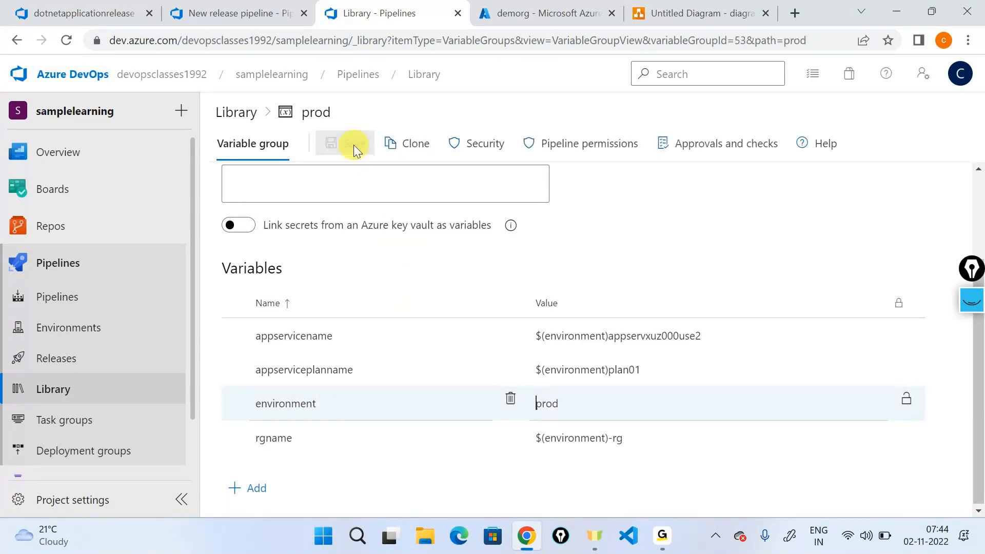
pyautogui.click(95, 391)
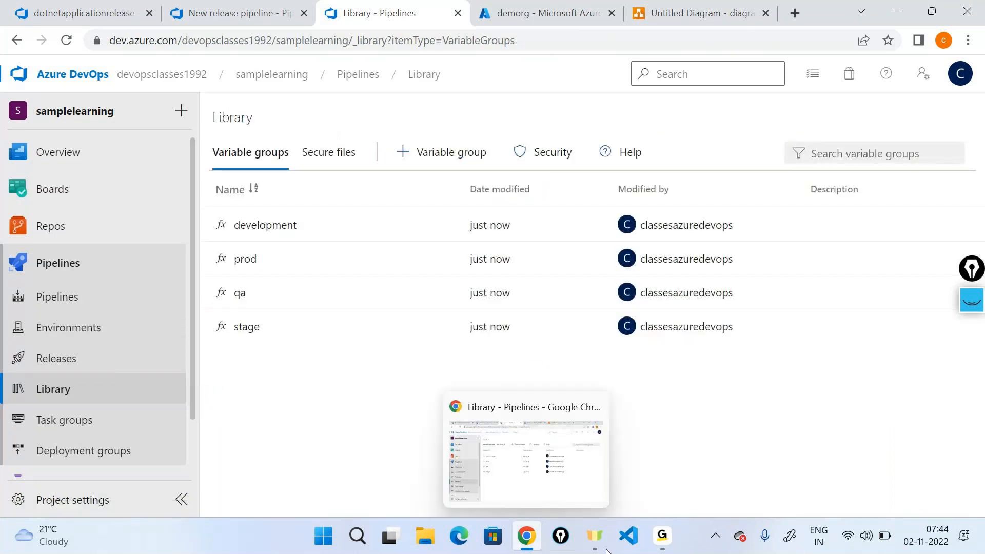
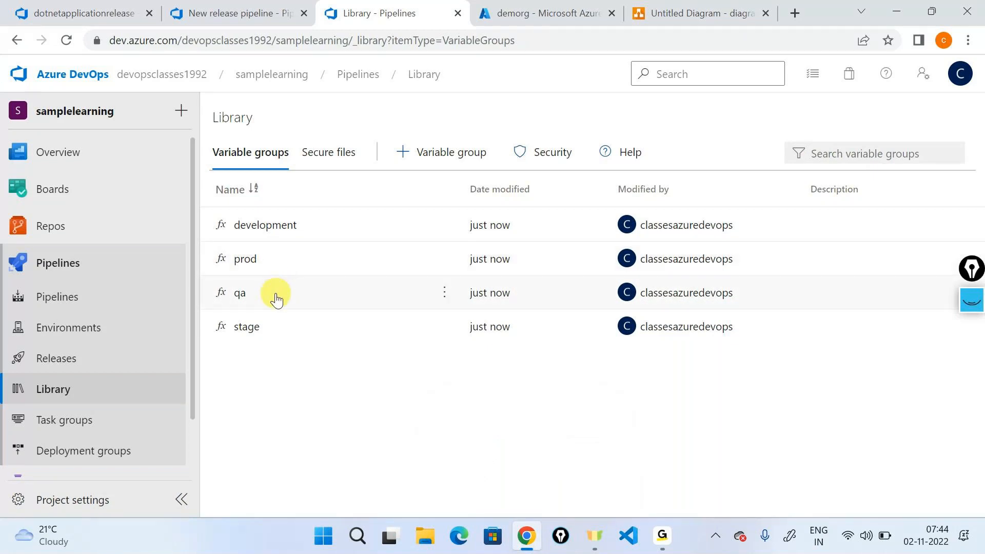
# Step: In the dotnetapplicationrelease pipeline, start linking the development variable group with its scope limited to the development stage
pyautogui.click(77, 11)
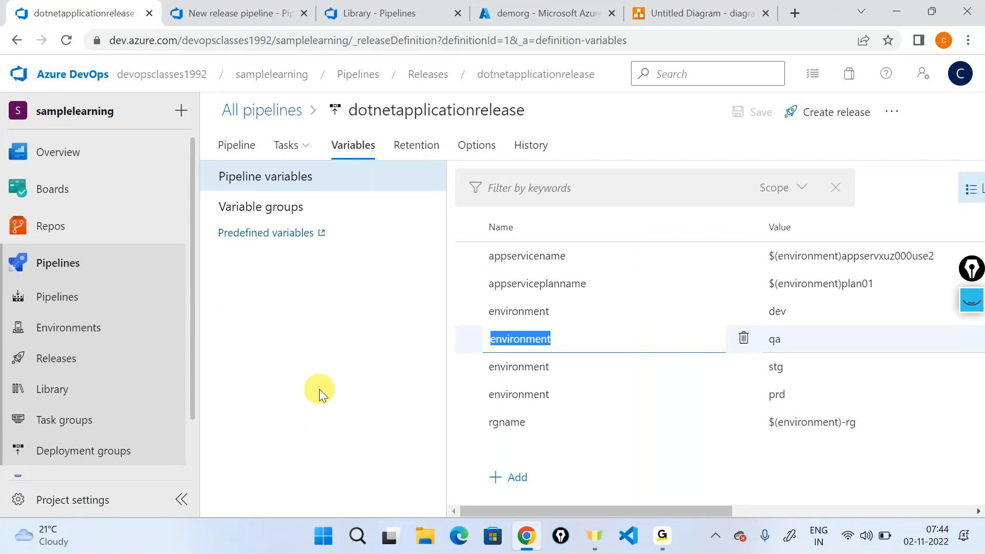
pyautogui.click(296, 210)
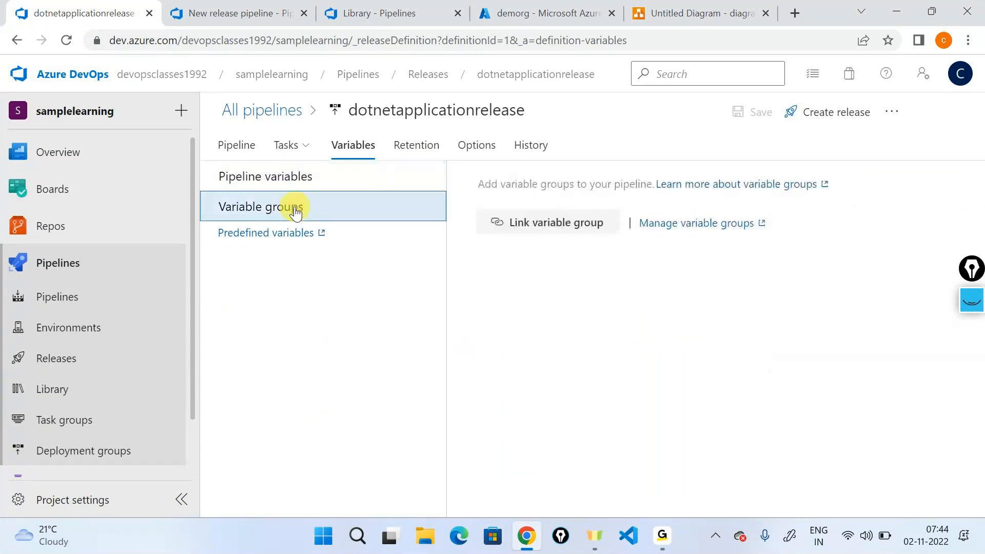
pyautogui.click(528, 225)
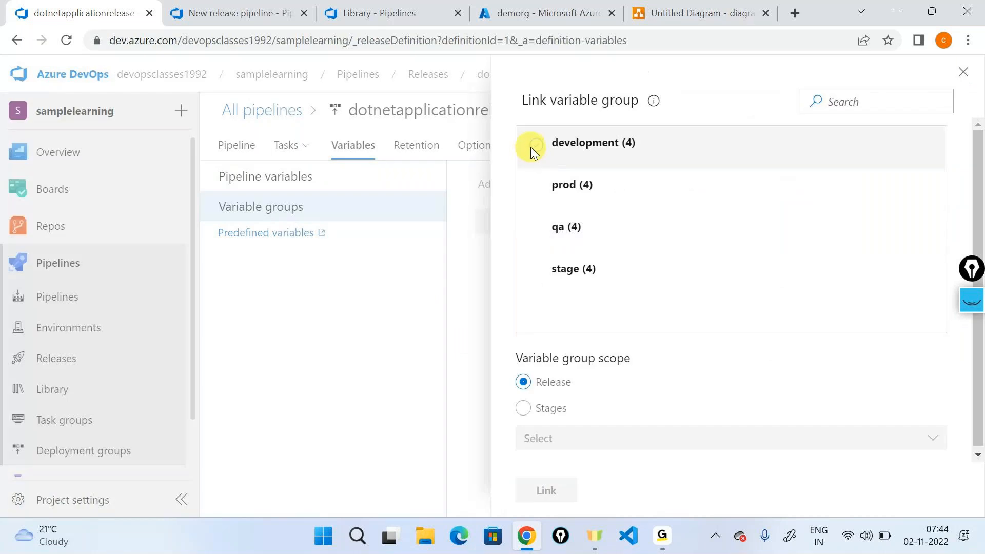
pyautogui.click(534, 146)
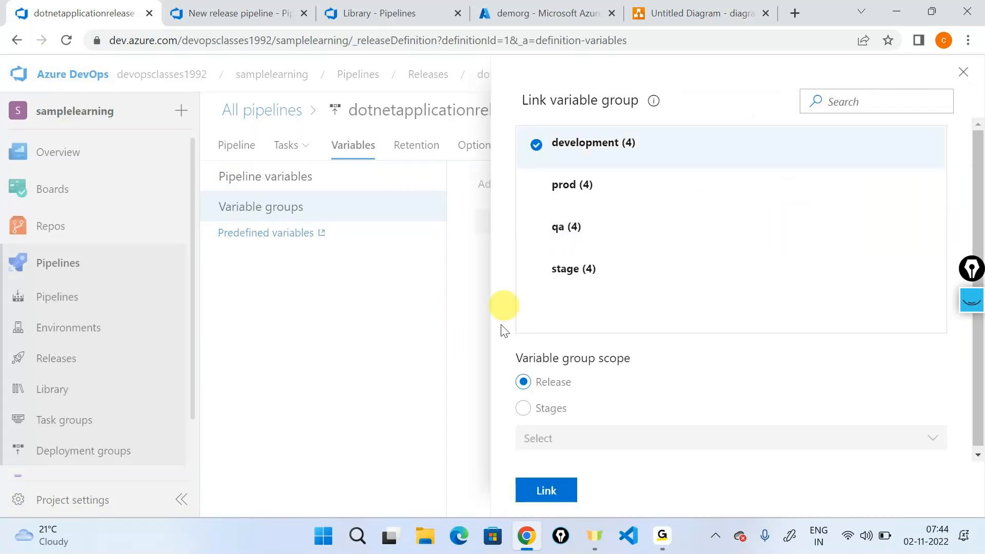
pyautogui.click(524, 409)
pyautogui.click(578, 440)
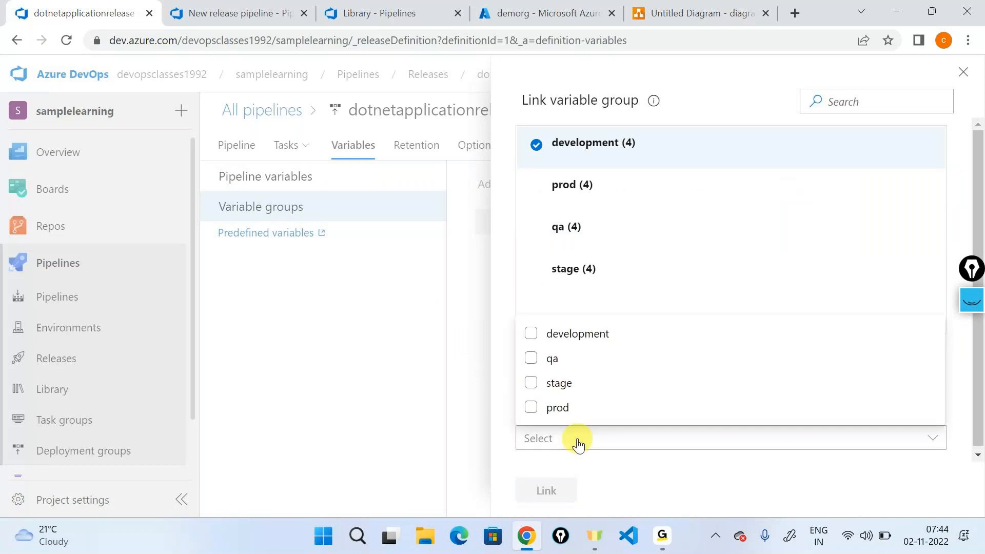
pyautogui.click(545, 334)
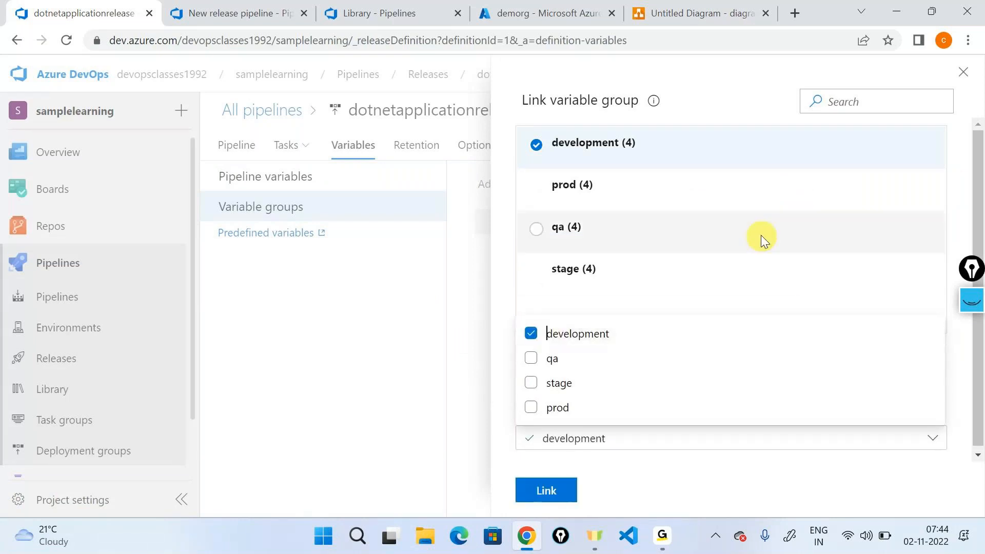
pyautogui.click(539, 191)
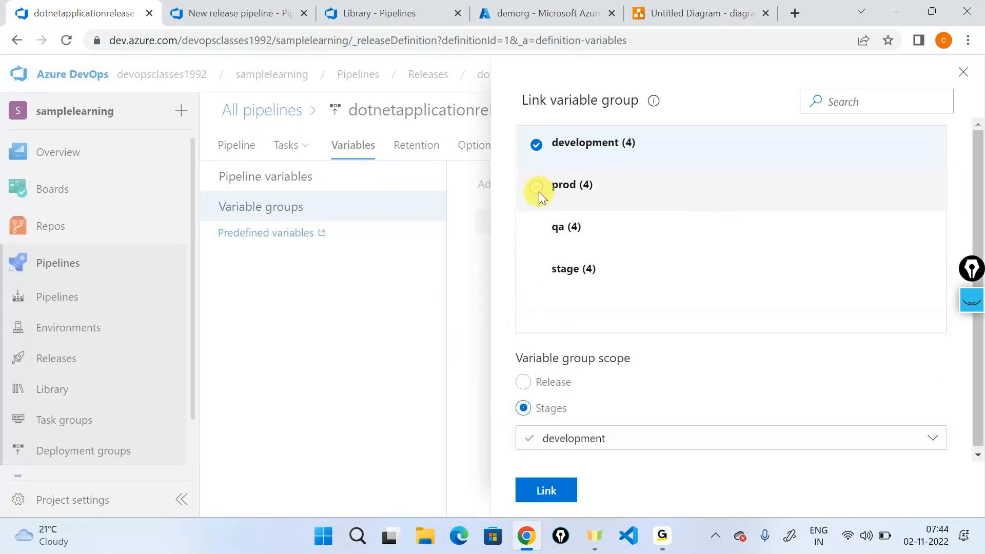
pyautogui.click(531, 186)
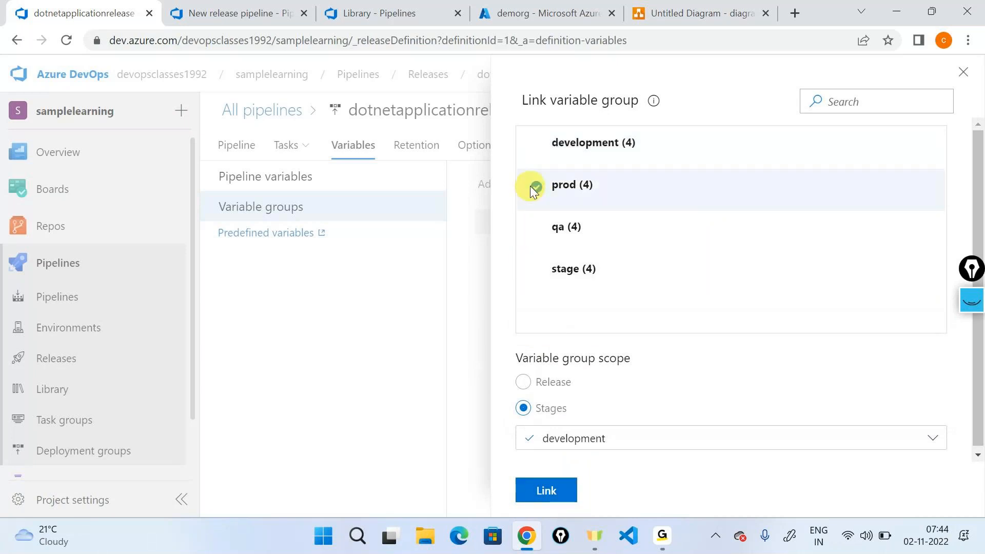
pyautogui.click(613, 435)
pyautogui.click(531, 335)
pyautogui.click(530, 408)
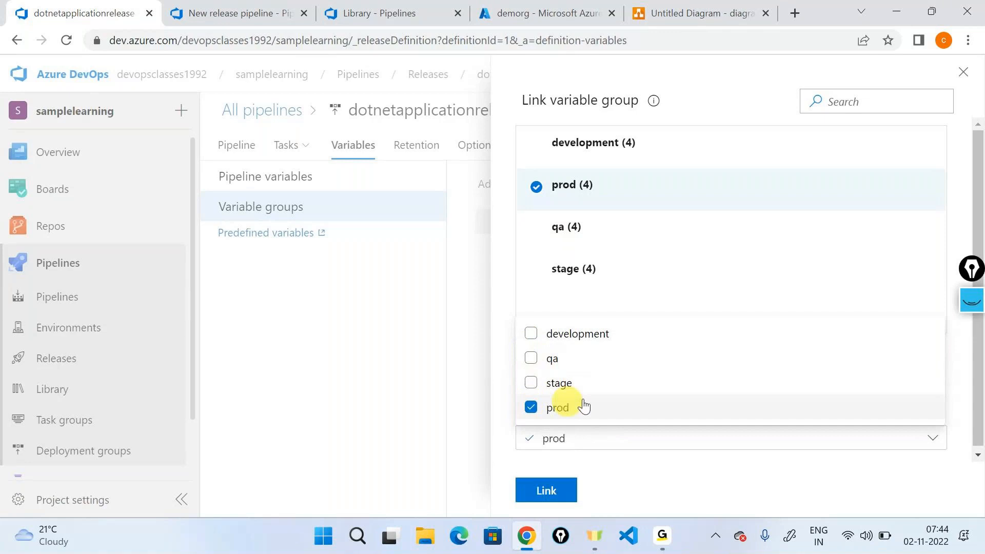
pyautogui.click(610, 231)
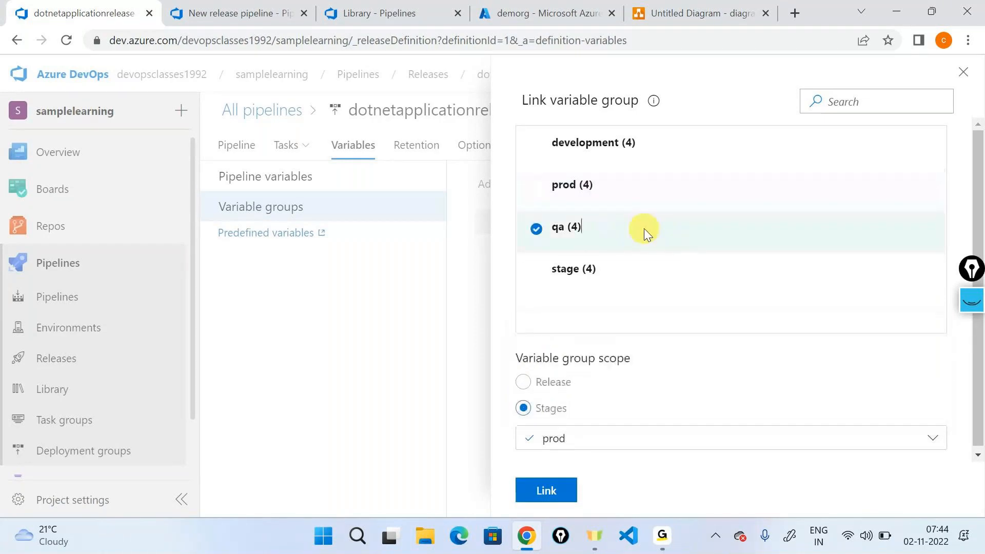
pyautogui.click(552, 437)
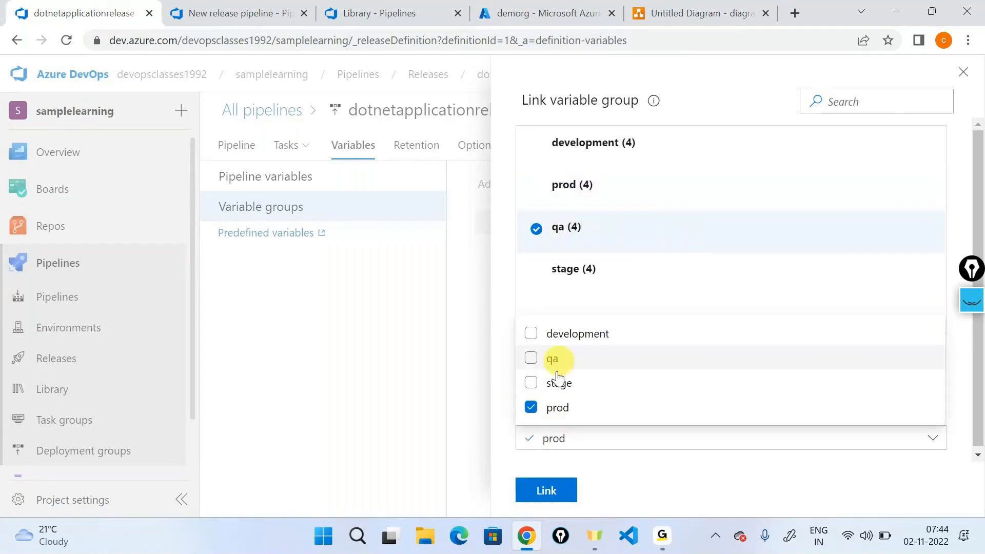
# Step: Reselect the development variable group, scope it only to the development stage and link it
pyautogui.click(557, 148)
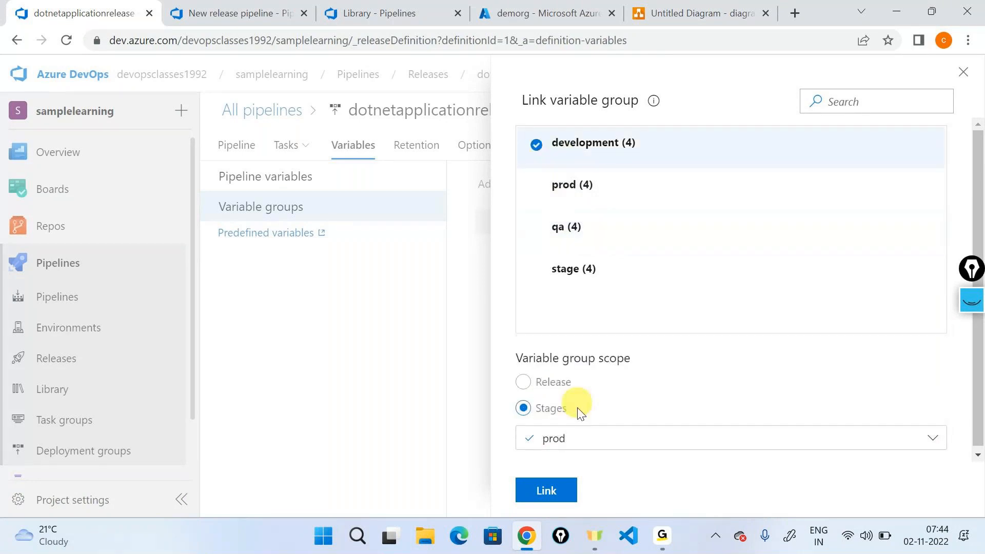
pyautogui.click(581, 436)
pyautogui.click(531, 408)
pyautogui.click(531, 334)
pyautogui.click(551, 493)
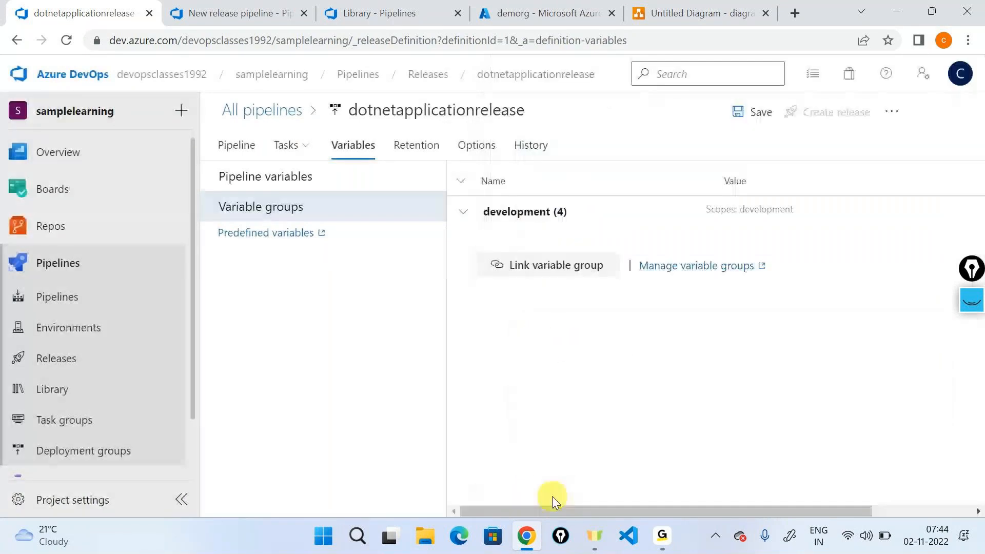
# Step: Link the prod variable group to the release pipeline with its scope limited to the prod stage
pyautogui.click(520, 269)
pyautogui.click(537, 146)
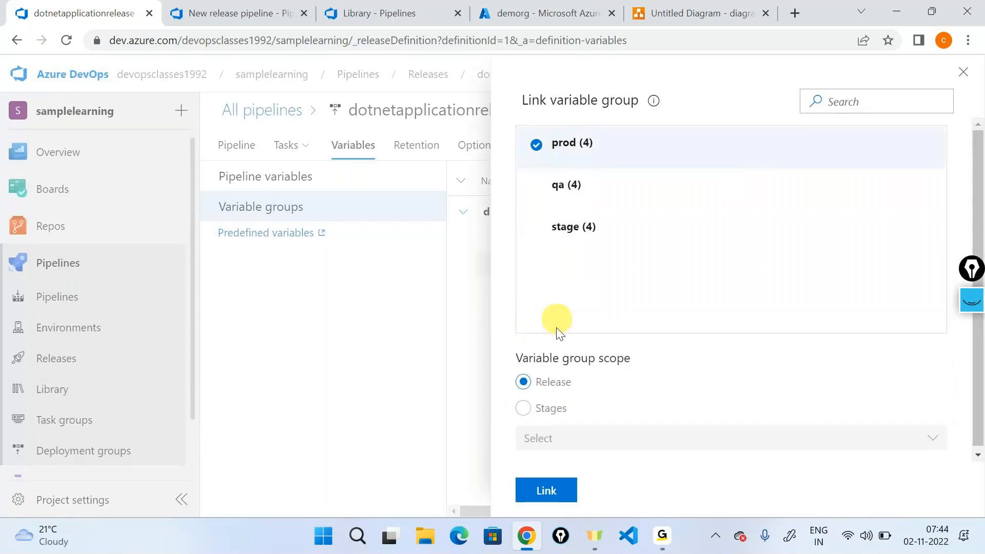
pyautogui.click(523, 408)
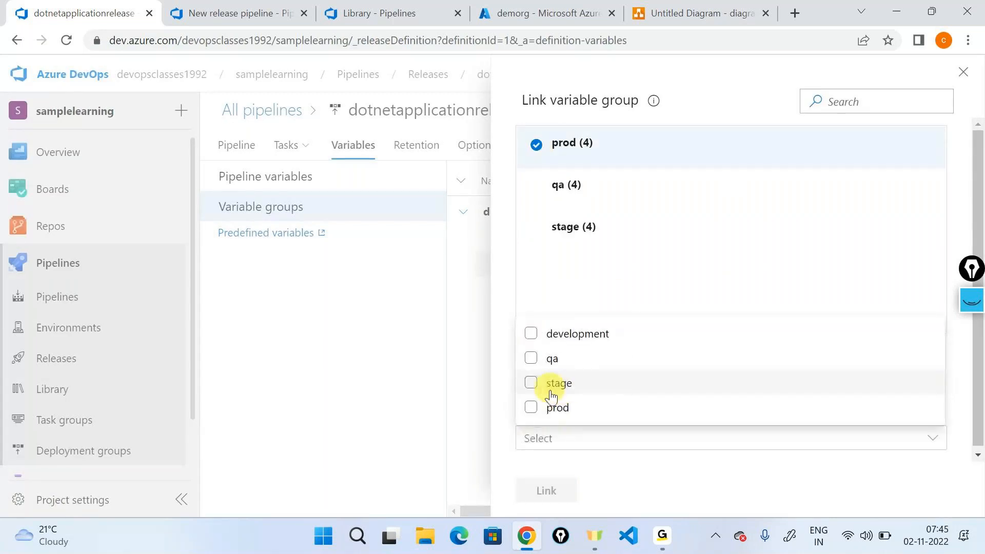
pyautogui.click(556, 408)
pyautogui.click(564, 487)
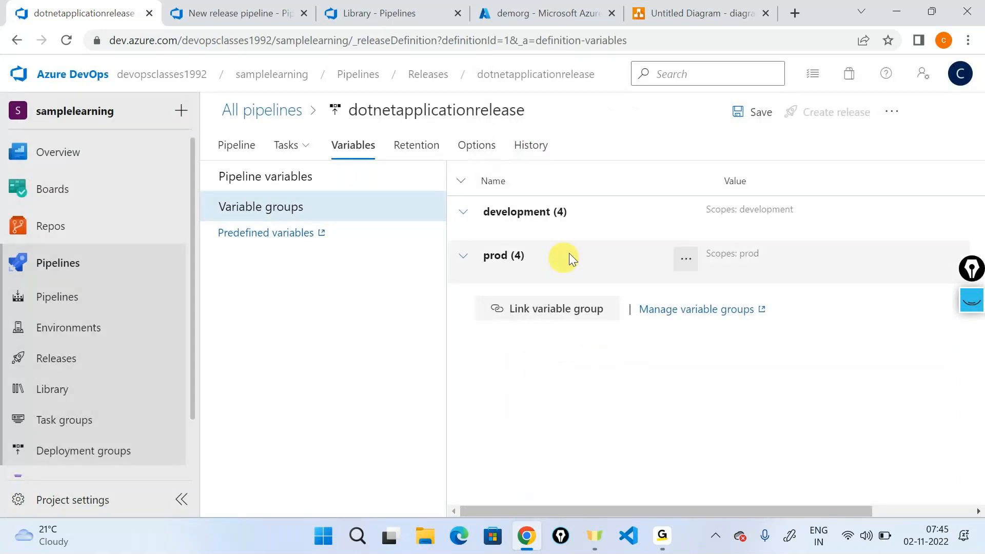
# Step: Link the qa variable group to the release pipeline with its scope limited to the qa stage
pyautogui.click(549, 308)
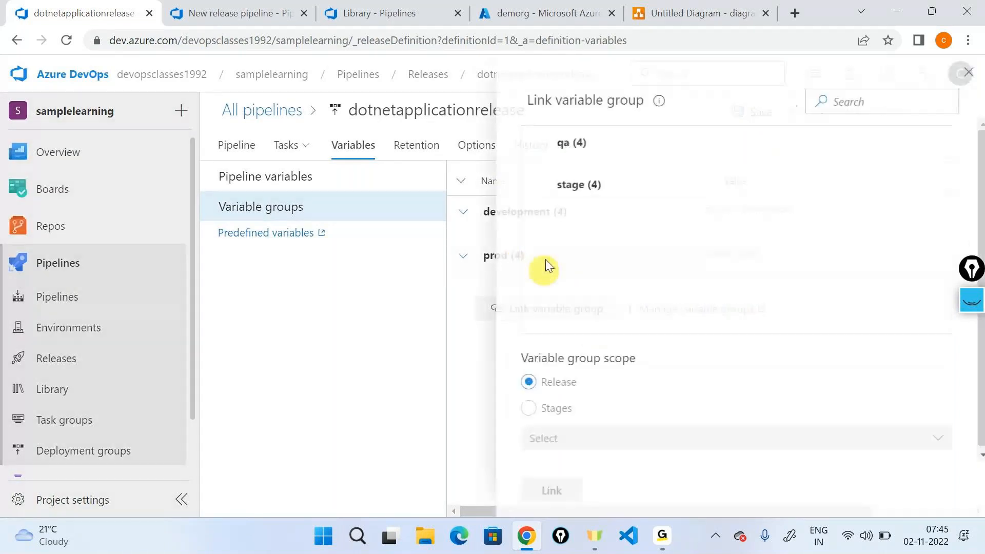
pyautogui.click(537, 144)
pyautogui.click(539, 407)
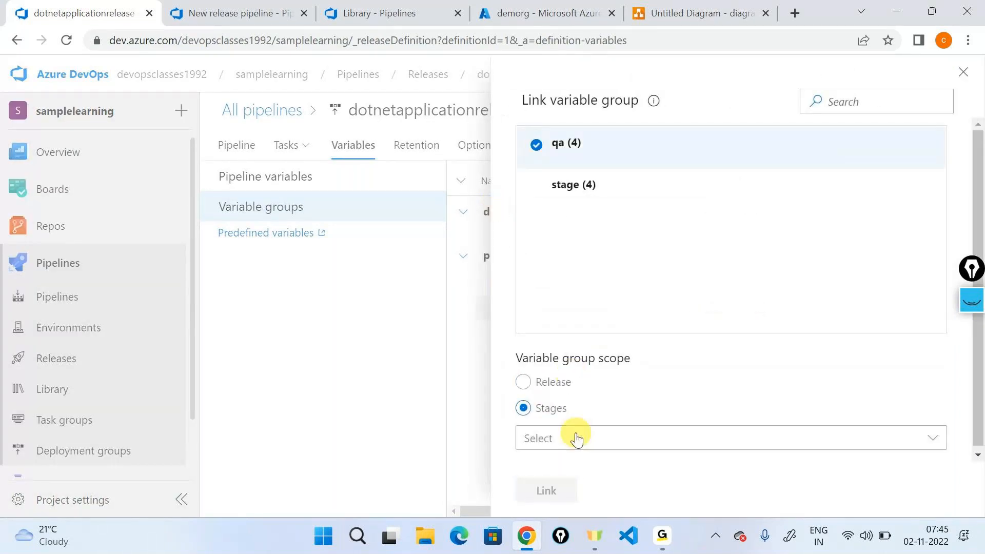
pyautogui.click(575, 437)
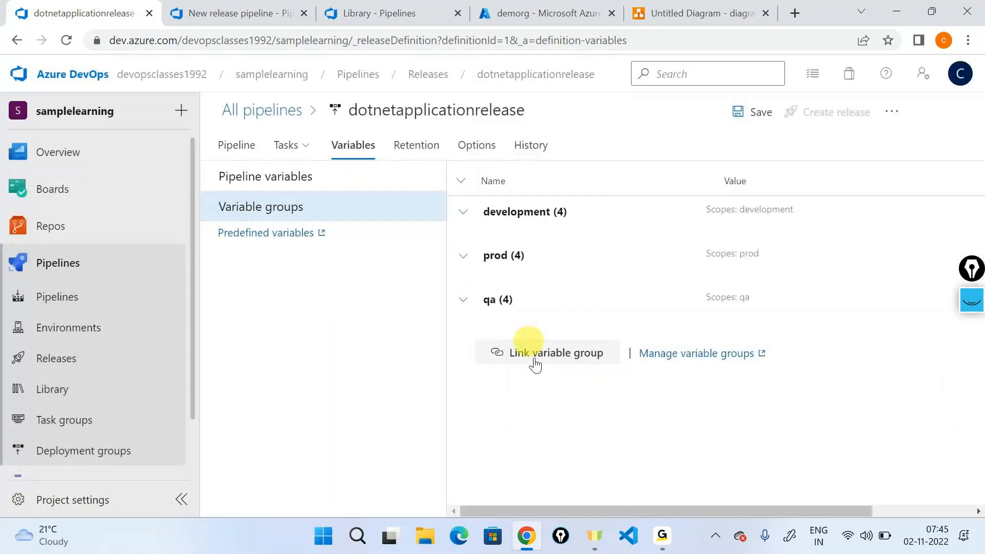
# Step: Link the stage variable group to the release pipeline with its scope limited to the stage stage
pyautogui.click(533, 354)
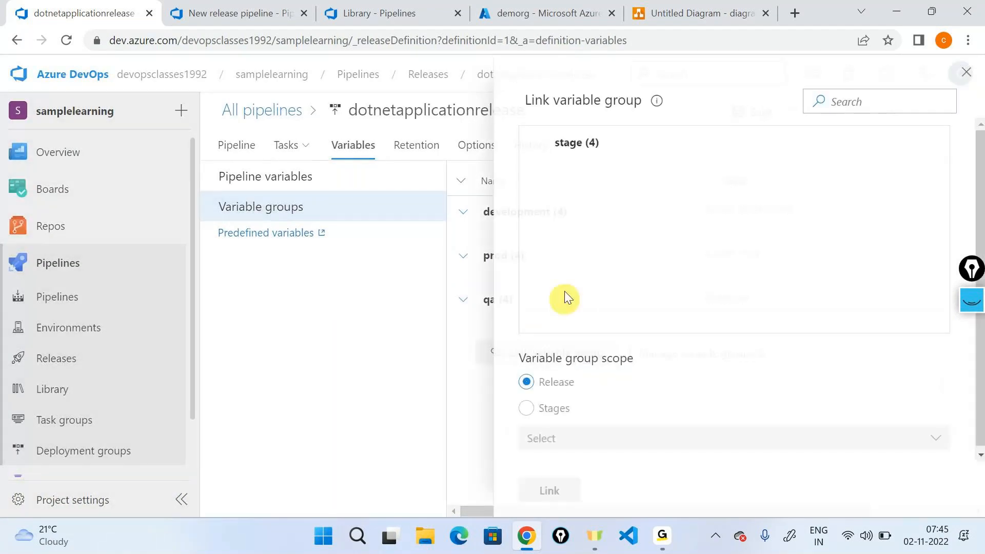
pyautogui.click(534, 143)
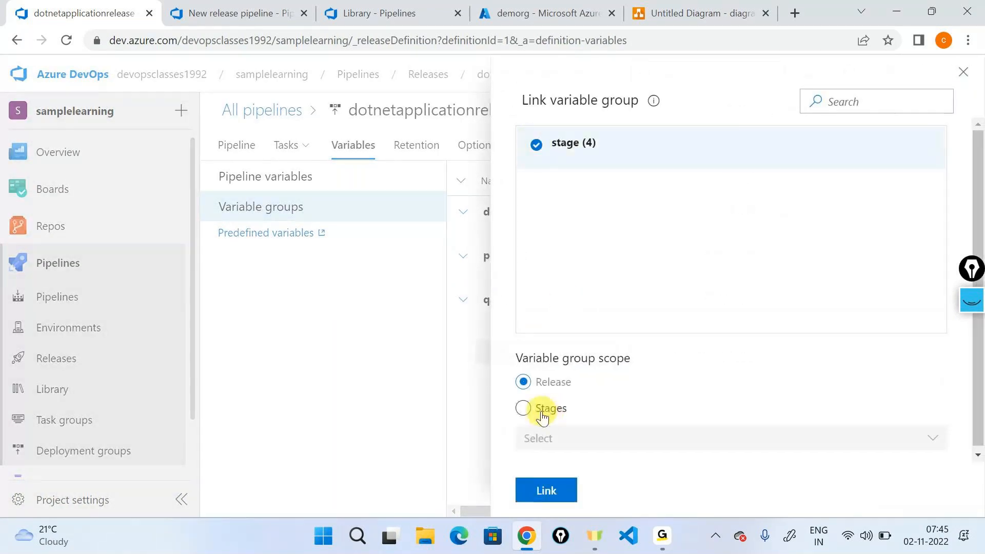
pyautogui.click(523, 408)
pyautogui.click(728, 438)
pyautogui.click(529, 380)
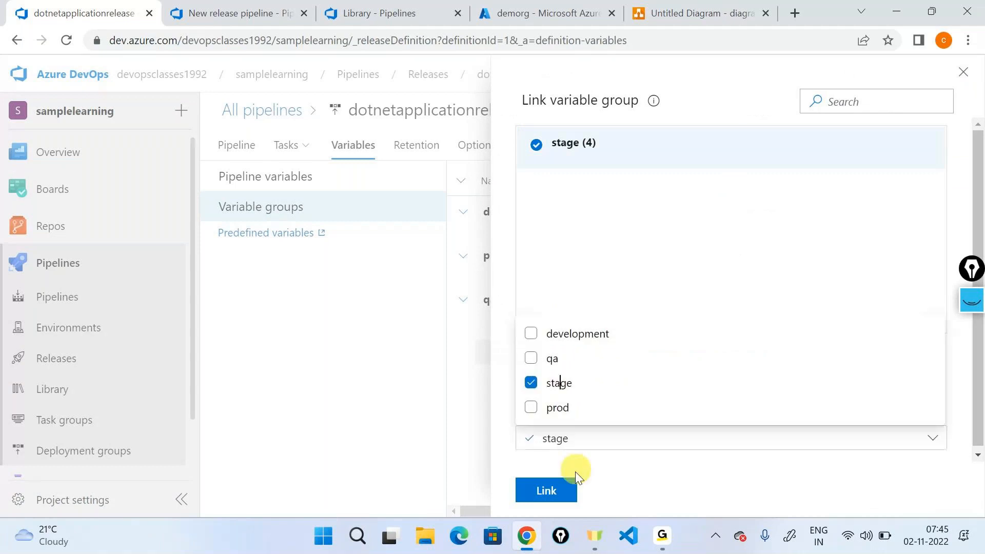
pyautogui.click(560, 491)
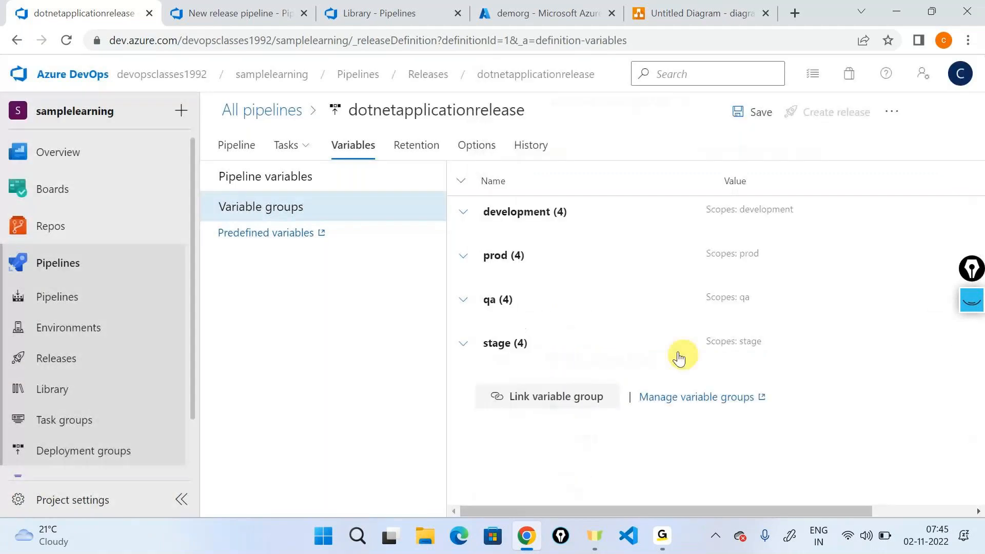
# Step: Save the dotnetapplicationrelease pipeline without a comment and review its pipeline variables and linked variable groups
pyautogui.click(732, 126)
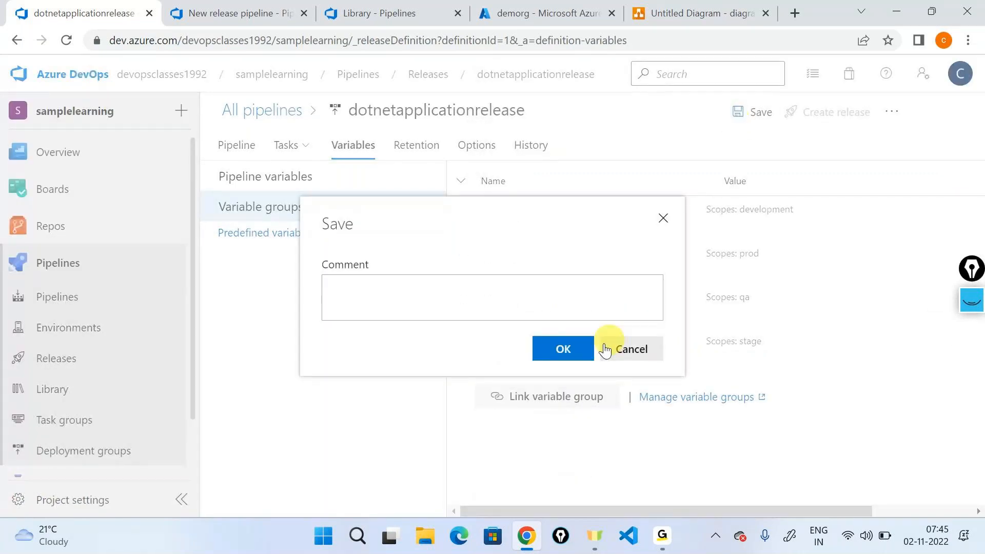
pyautogui.click(565, 349)
pyautogui.click(308, 176)
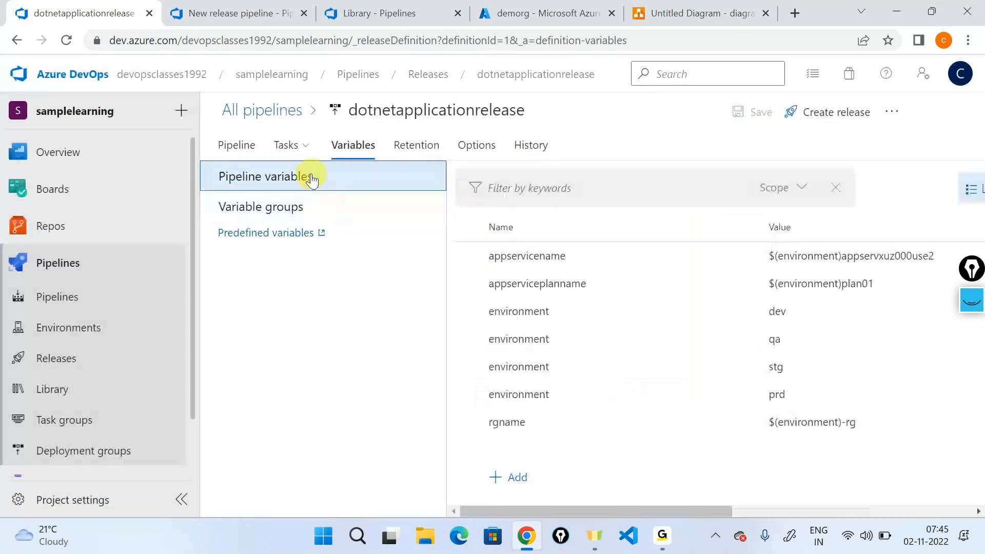
pyautogui.click(400, 199)
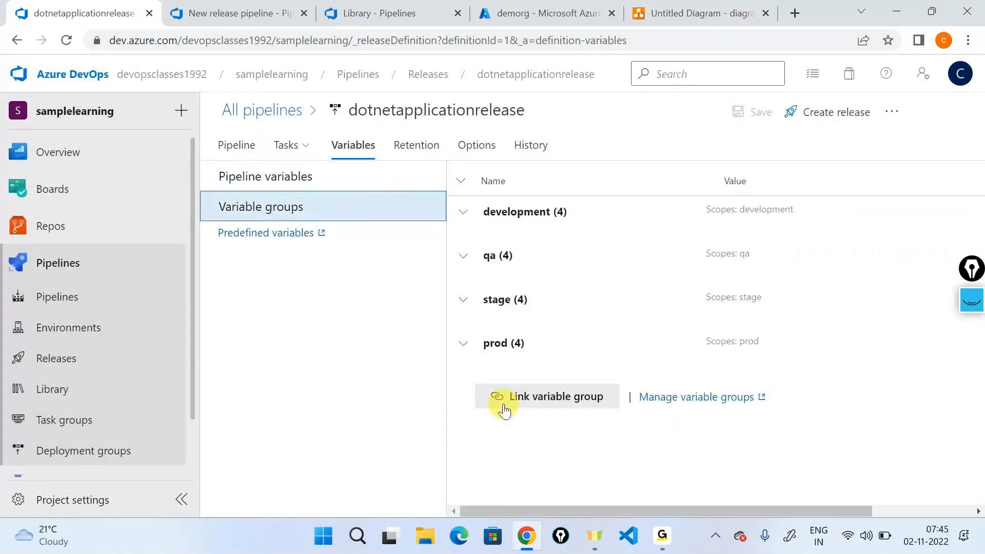
# Step: Link the development variable group to the dotnetapplication2 release pipeline with Release scope
pyautogui.click(276, 16)
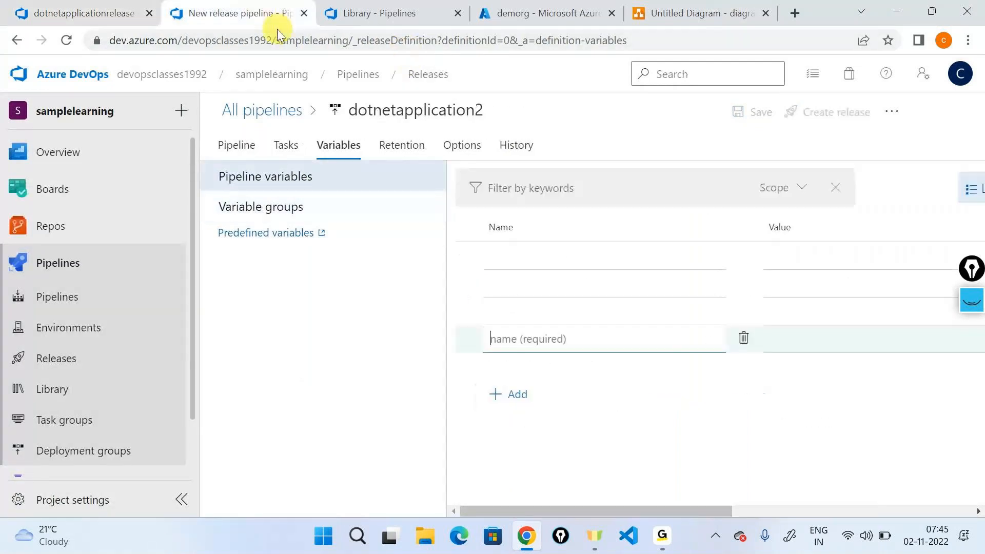
pyautogui.click(262, 224)
pyautogui.click(548, 222)
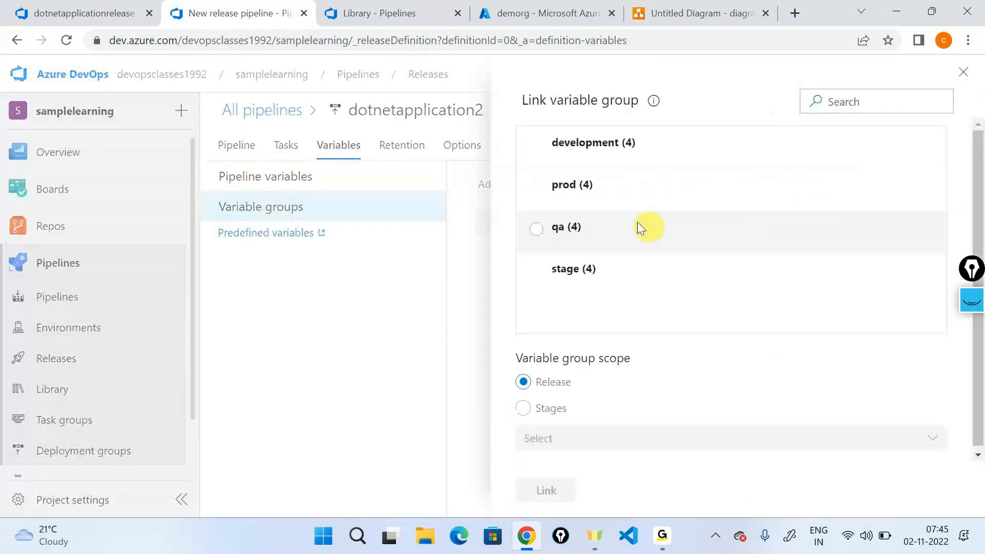
pyautogui.click(556, 154)
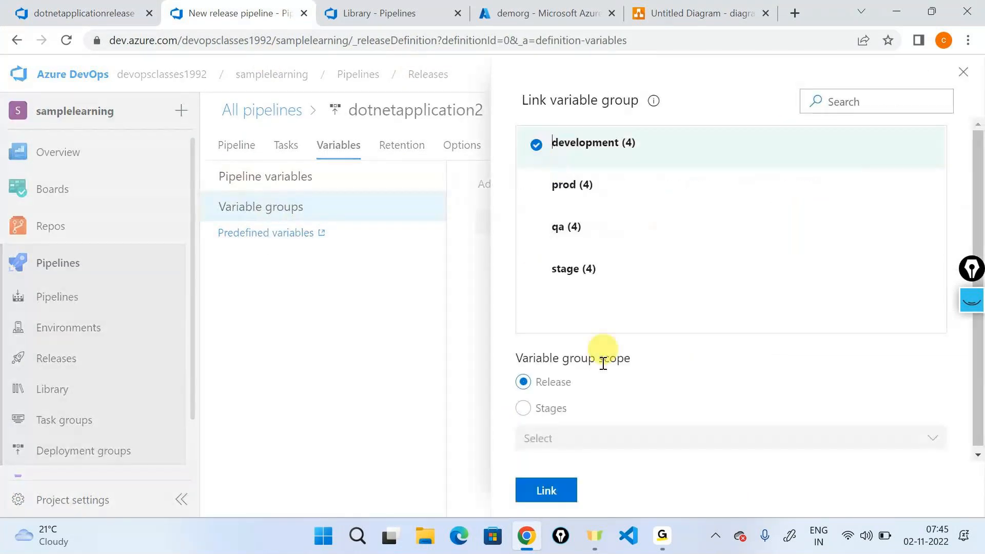
pyautogui.click(557, 484)
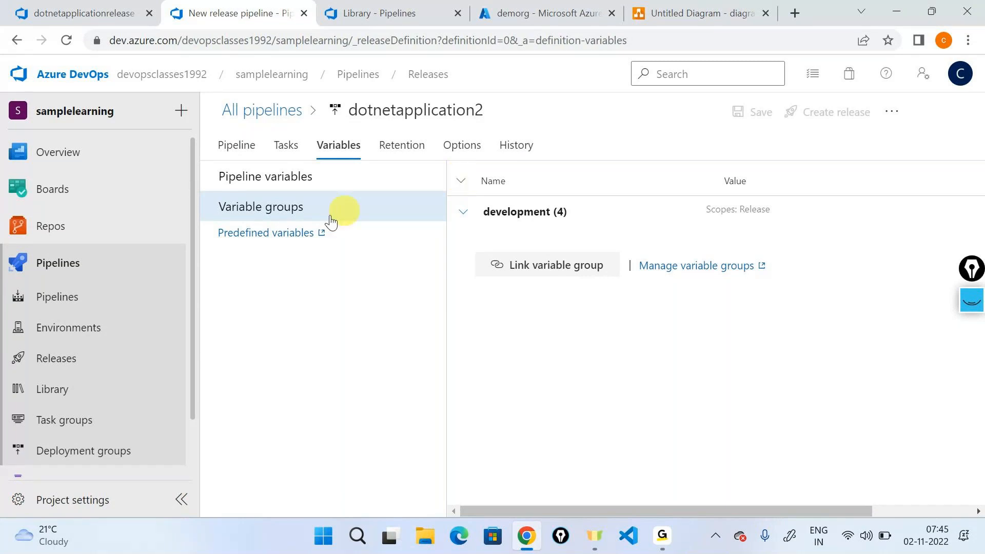
# Step: Leave the dotnetapplication2 pipeline without saving and open the dotnetapplicationbuild pipeline for editing
pyautogui.click(164, 283)
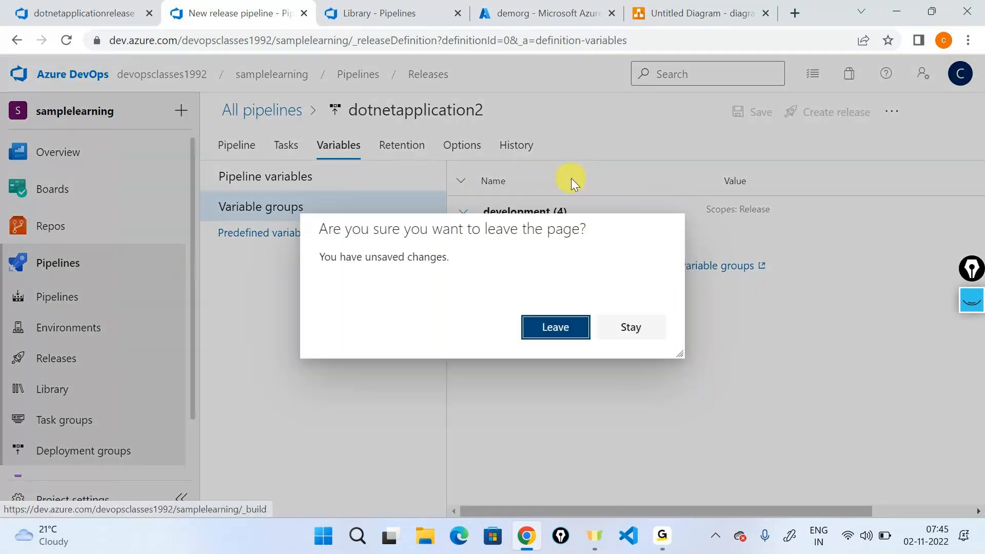
pyautogui.click(577, 330)
pyautogui.click(324, 299)
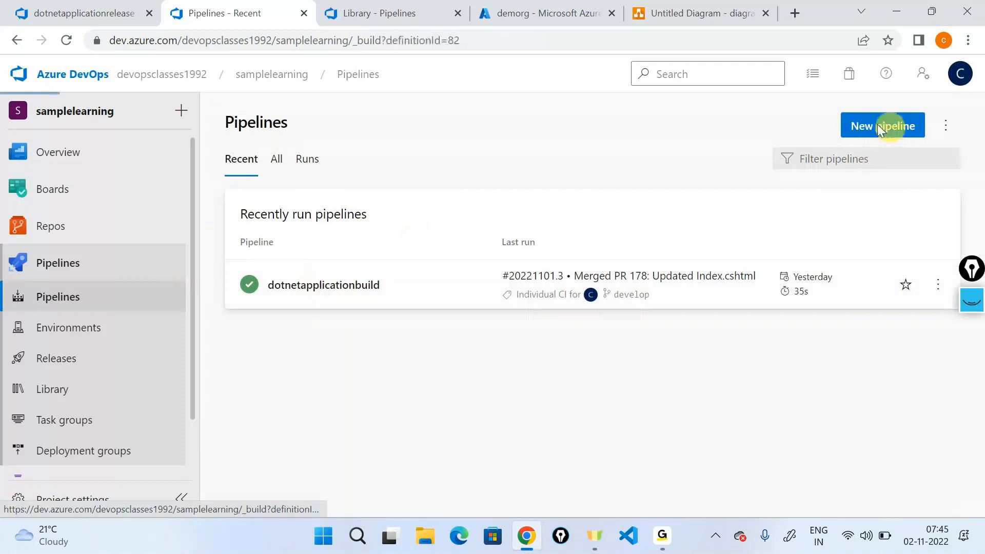
pyautogui.click(828, 122)
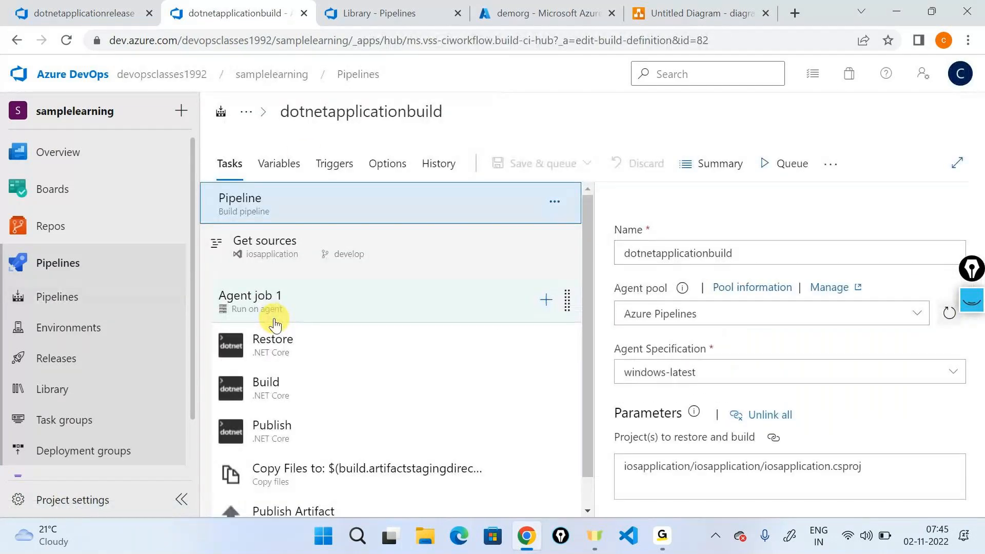
# Step: Link the development variable group to the dotnetapplicationbuild pipeline's variables
pyautogui.click(297, 163)
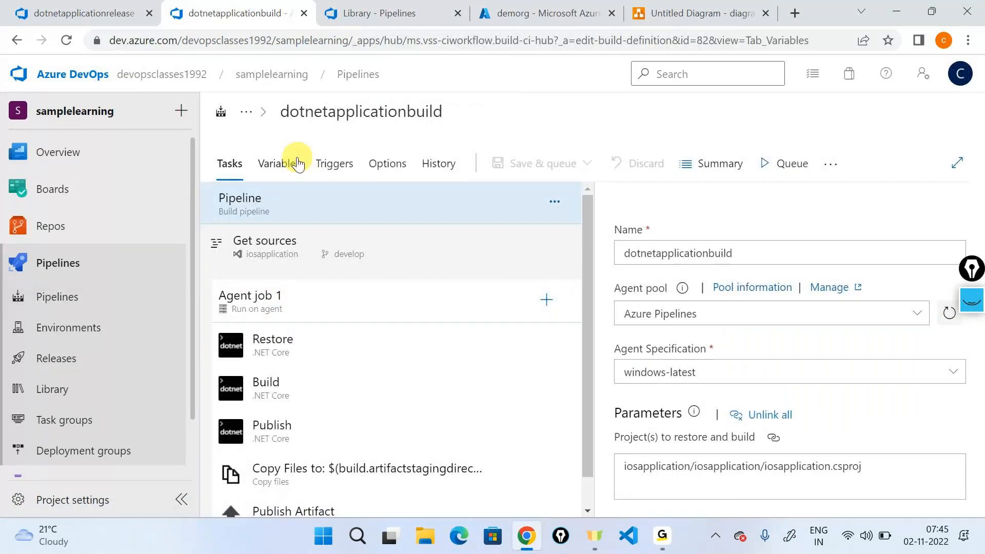
pyautogui.click(262, 228)
pyautogui.click(545, 244)
pyautogui.click(537, 148)
pyautogui.click(533, 384)
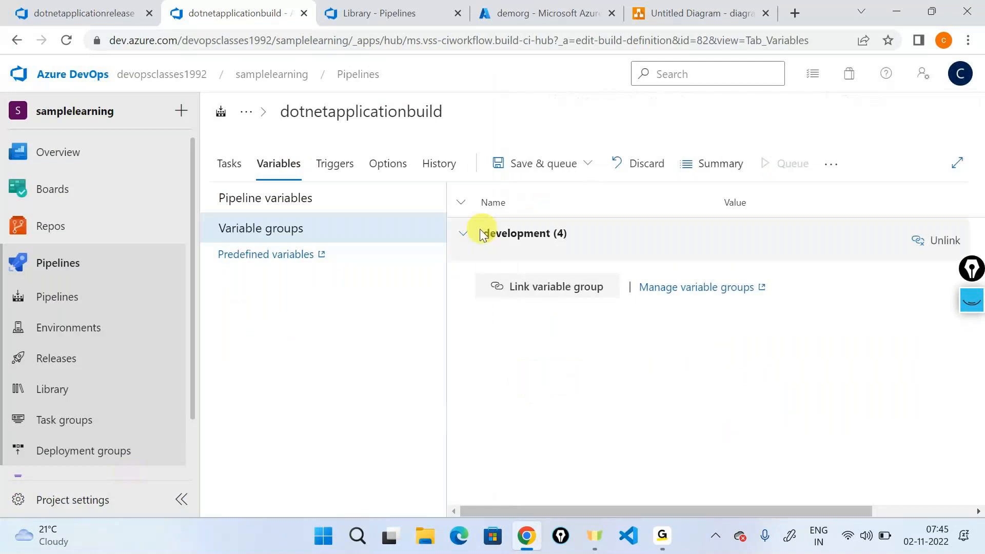
# Step: Inspect the linked development variable group and the pipeline variables of the dotnetapplicationbuild pipeline
pyautogui.click(462, 233)
pyautogui.click(461, 236)
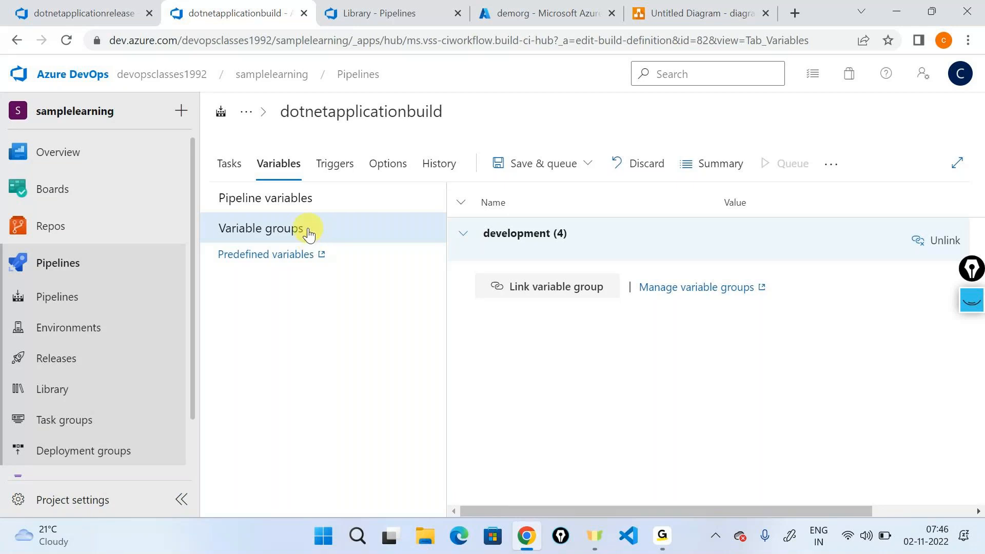
pyautogui.click(300, 205)
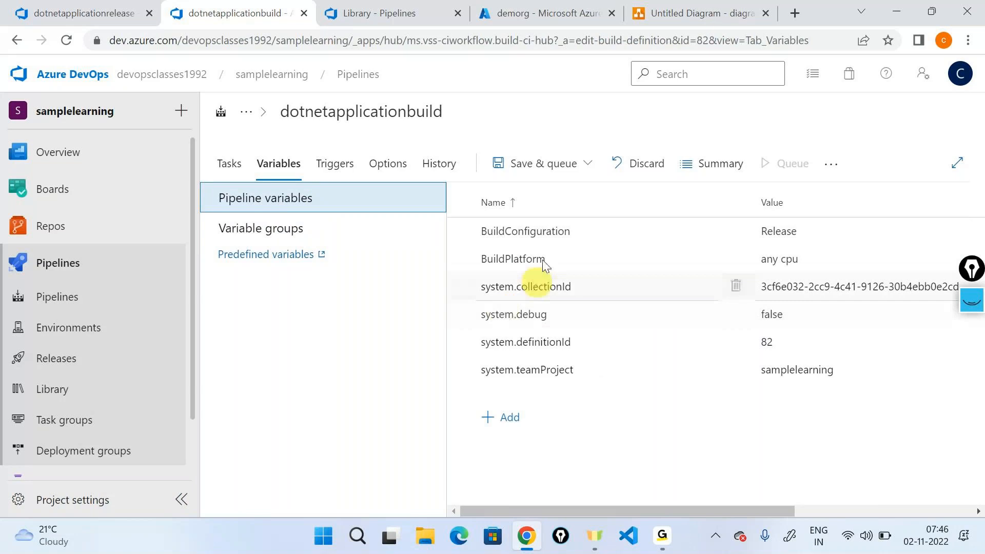
pyautogui.moveTo(281, 112); pyautogui.dragTo(359, 111)
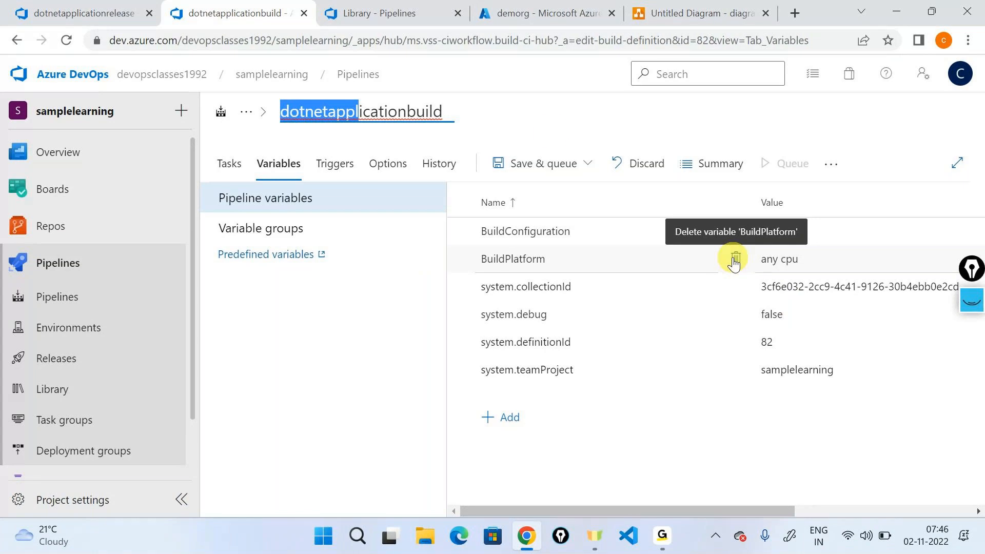
# Step: Review the pipeline variables of the dotnetapplicationrelease pipeline
pyautogui.click(127, 7)
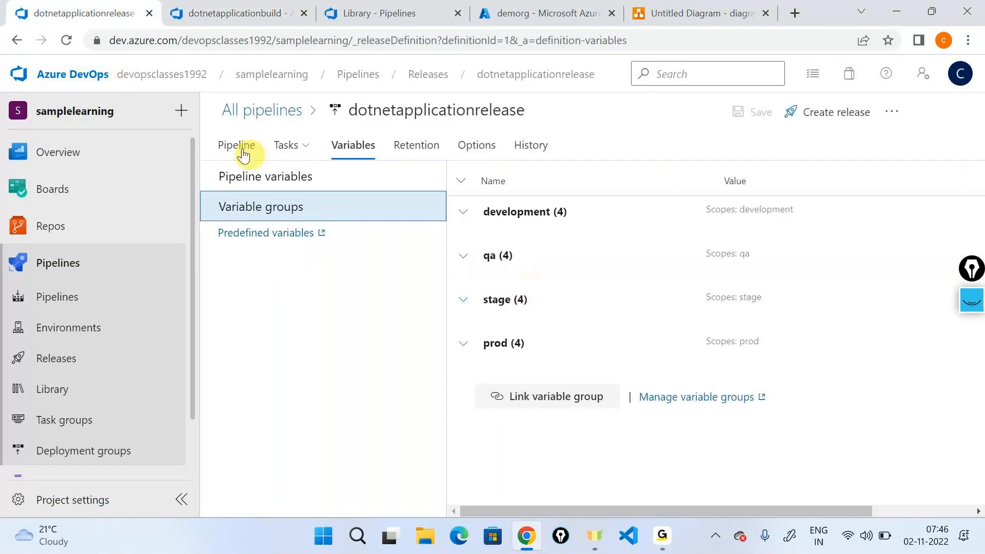
pyautogui.click(274, 181)
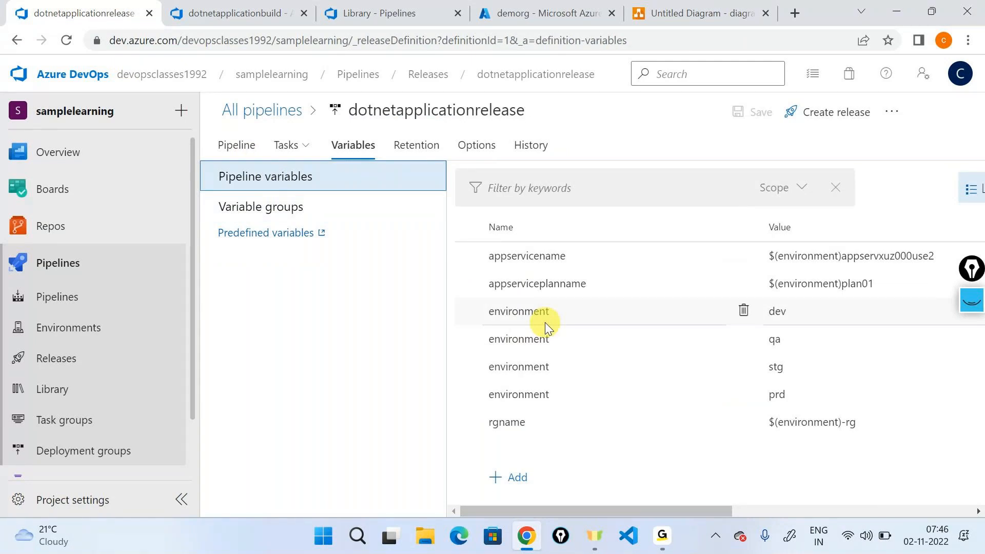
pyautogui.moveTo(599, 512); pyautogui.dragTo(545, 489)
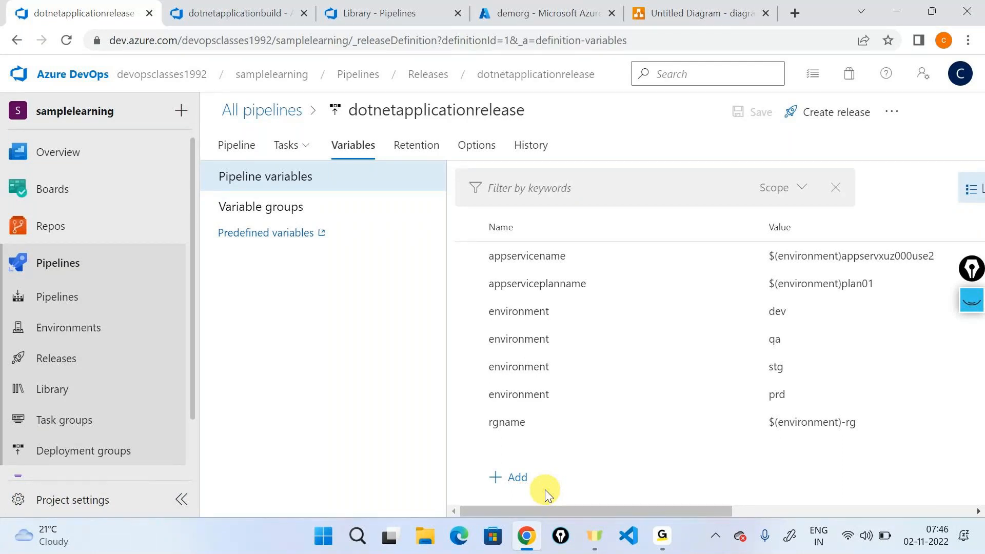
# Step: Close the dotnetapplicationbuild pipeline without saving its changes, and close the Library page
pyautogui.click(305, 11)
pyautogui.click(628, 139)
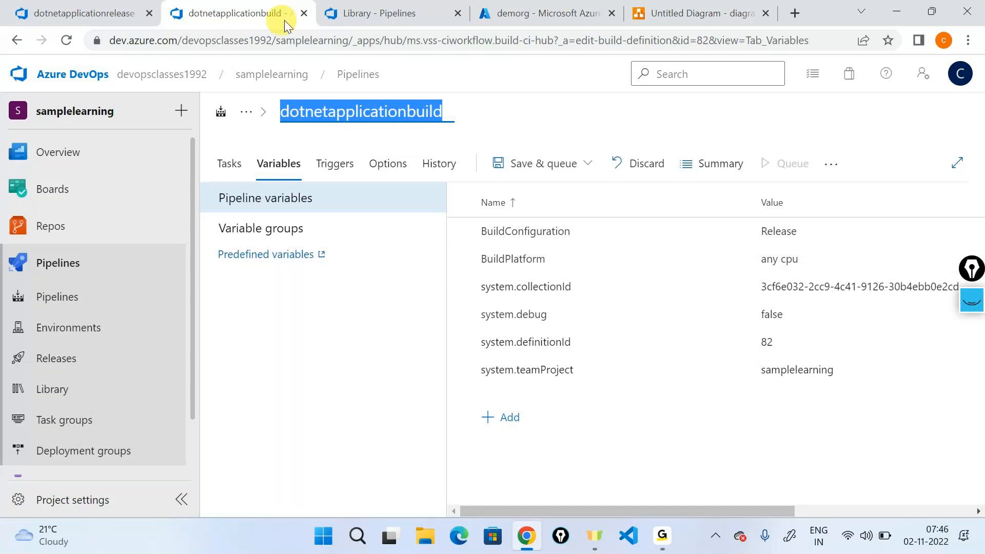
pyautogui.click(303, 13)
pyautogui.click(552, 152)
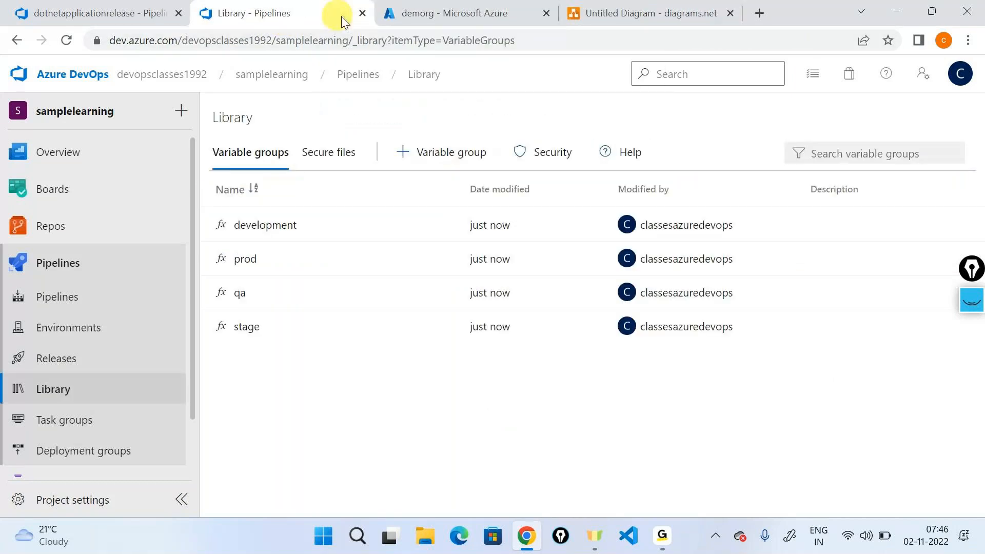
pyautogui.click(362, 13)
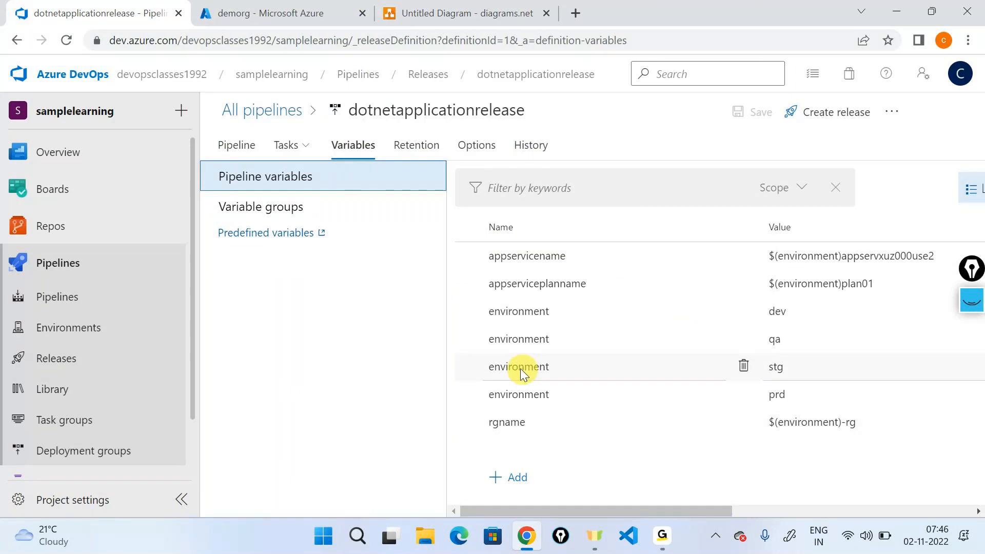
# Step: Open the Library in a separate browser tab and bring up the environment variable of the development variable group
pyautogui.rightClick(79, 383)
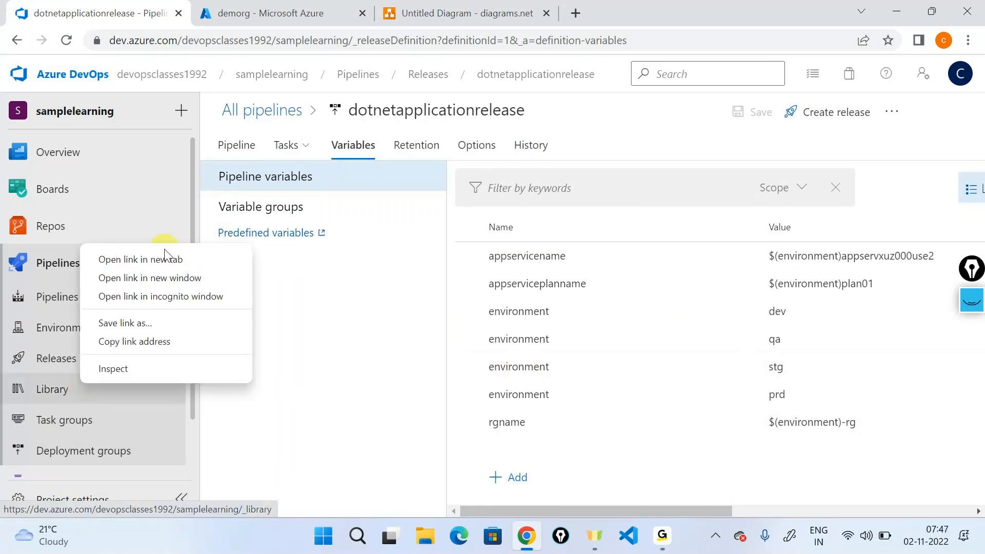
pyautogui.click(164, 260)
pyautogui.hotkey('ctrl', 'Tab')
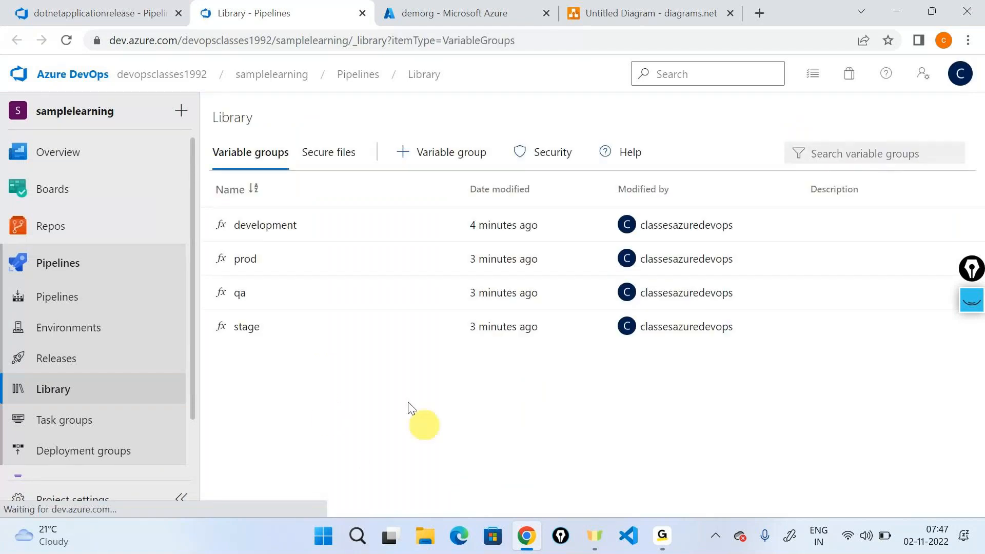
pyautogui.click(615, 225)
pyautogui.scroll(-2, 510, 362)
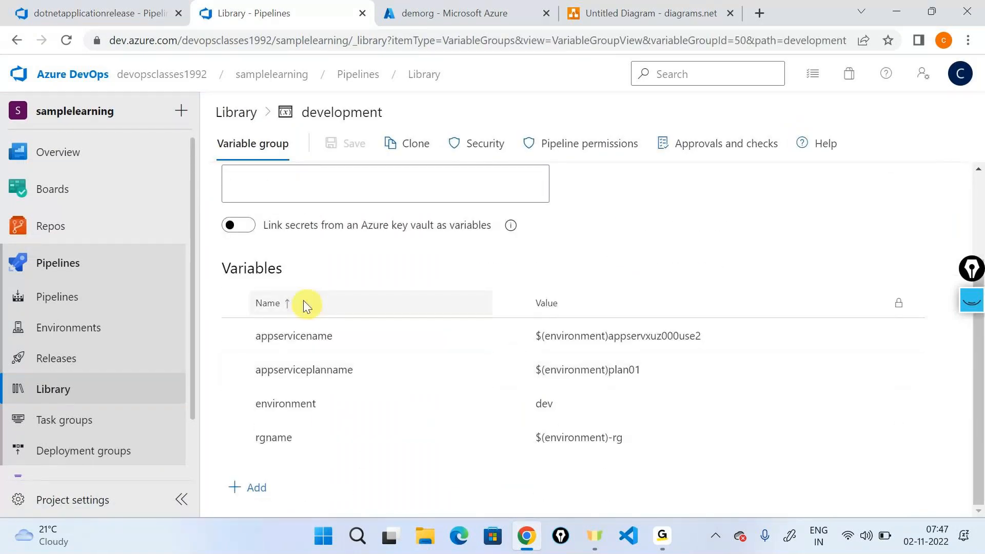
pyautogui.click(313, 408)
pyautogui.doubleClick(314, 408)
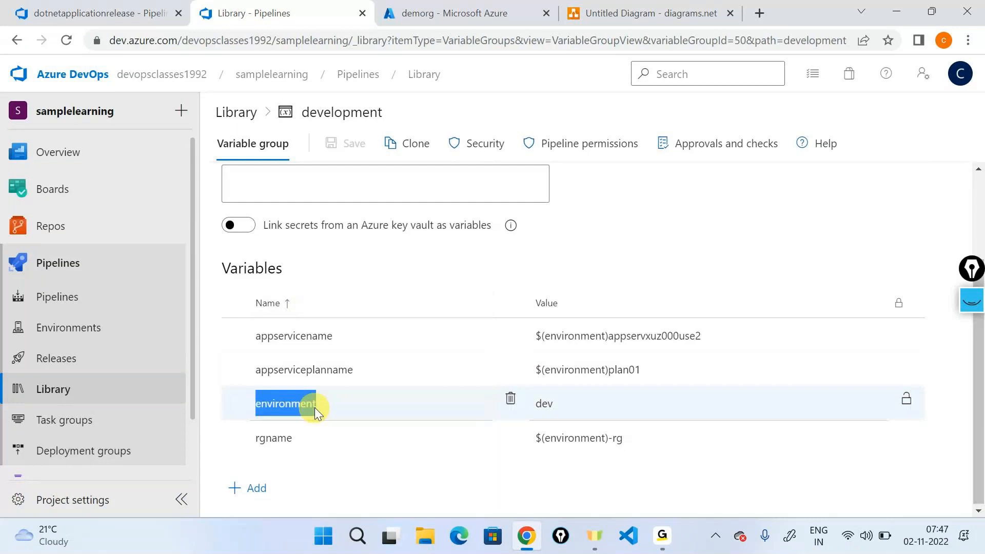
pyautogui.doubleClick(344, 114)
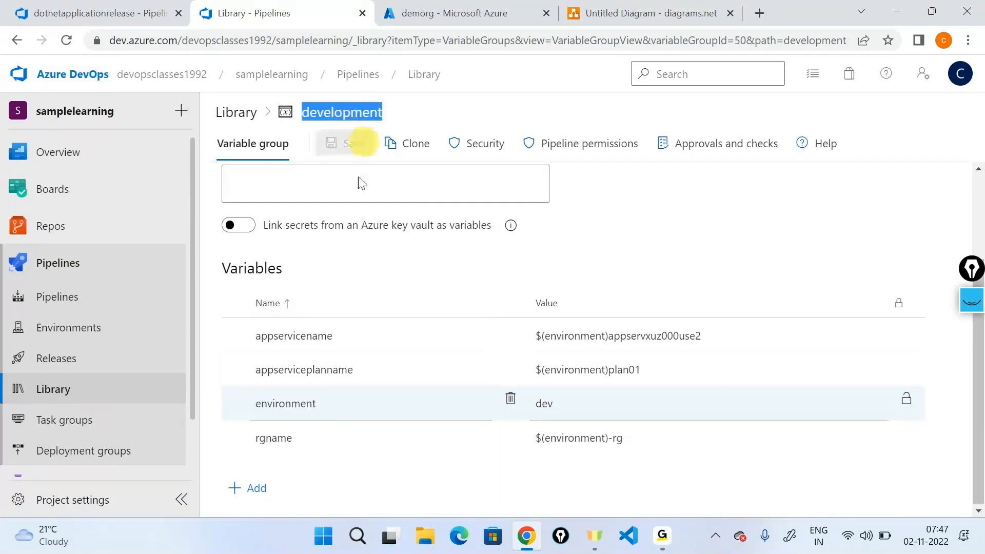
# Step: Set the environment variable's value in the development variable group to test and save the group
pyautogui.click(592, 406)
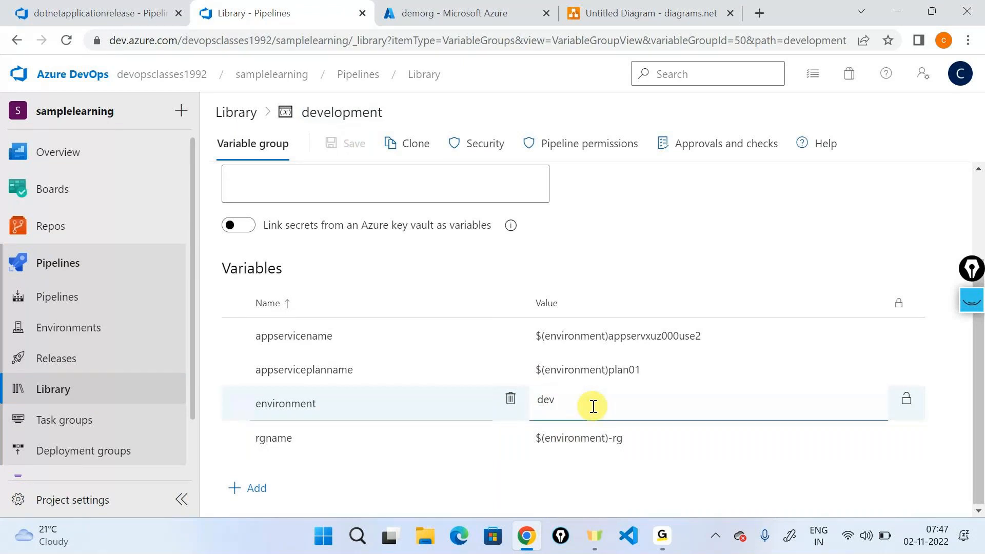
pyautogui.press('BackSpace')
pyautogui.press('BackSpace')
pyautogui.press('BackSpace')
pyautogui.write('tewst')
pyautogui.press('BackSpace')
pyautogui.press('BackSpace')
pyautogui.press('BackSpace')
pyautogui.write('st')
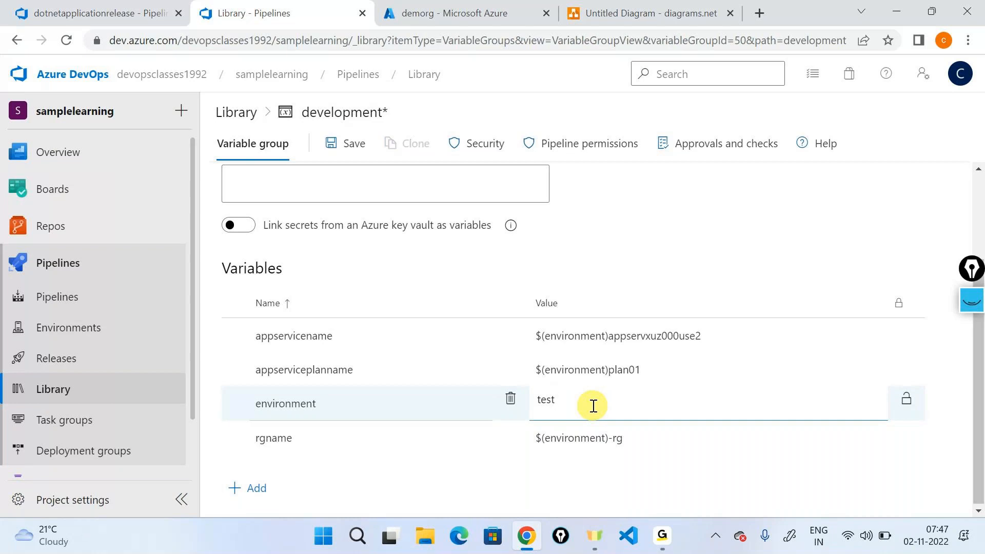
pyautogui.click(328, 153)
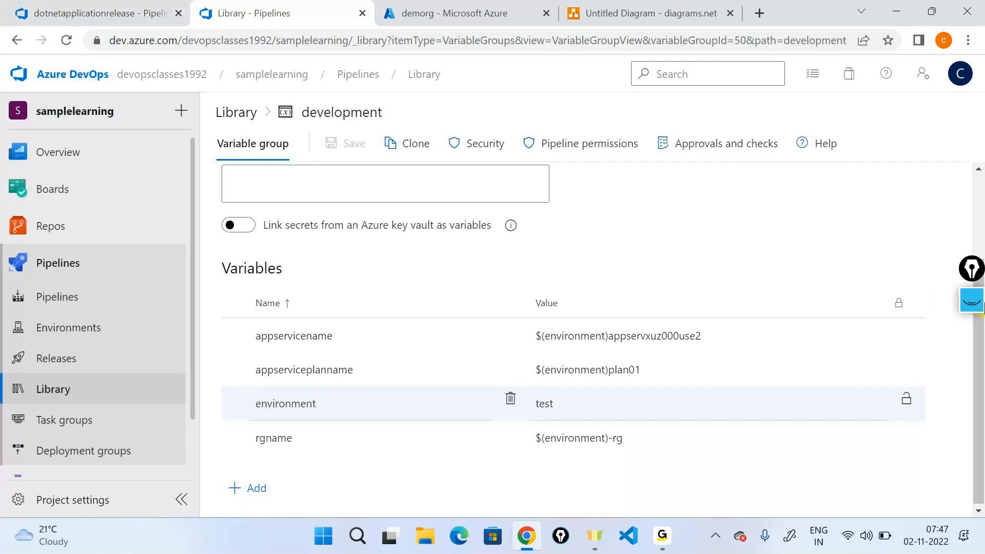
# Step: Circle the test value, the development group name and the environment variable with the on-screen pen, and clear the marks
pyautogui.click(979, 303)
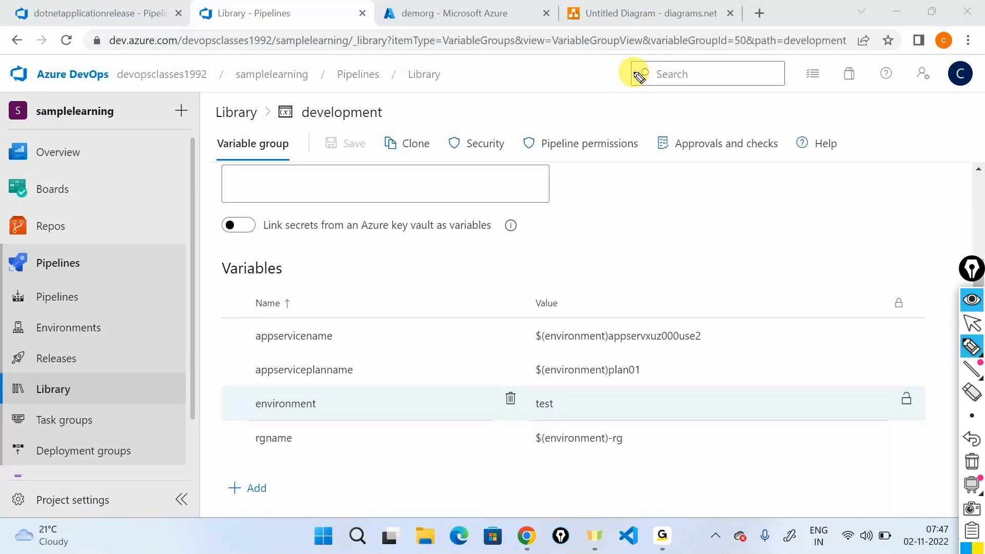
pyautogui.moveTo(649, 393)
pyautogui.mouseDown()
pyautogui.moveTo(521, 398)
pyautogui.moveTo(566, 409)
pyautogui.moveTo(556, 393)
pyautogui.mouseUp()
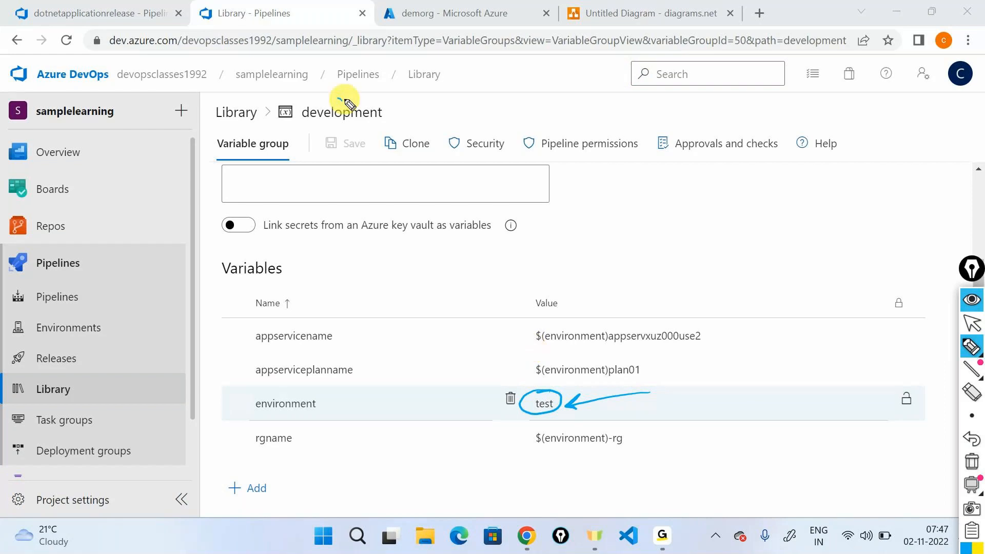
pyautogui.moveTo(342, 99)
pyautogui.mouseDown()
pyautogui.moveTo(287, 107)
pyautogui.moveTo(313, 134)
pyautogui.moveTo(313, 96)
pyautogui.mouseUp()
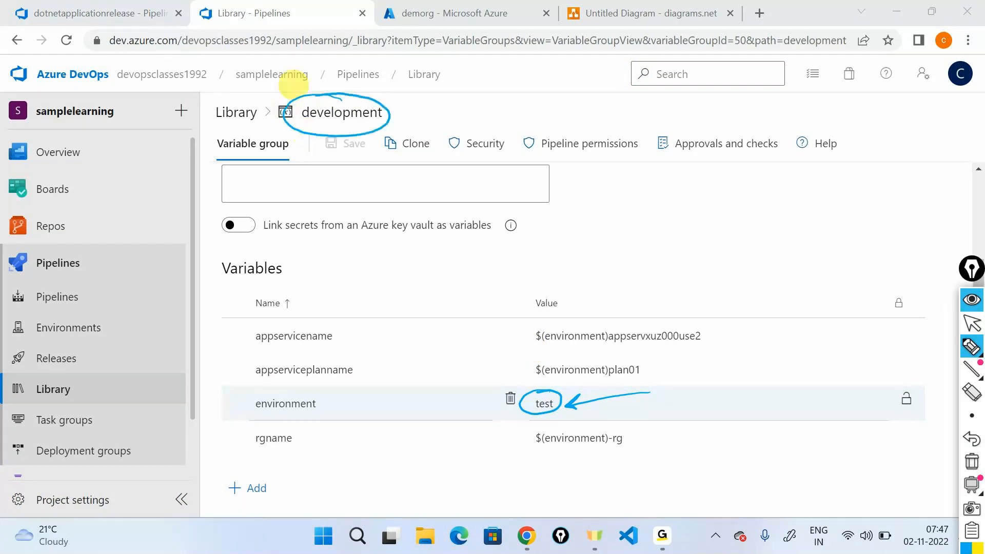
pyautogui.moveTo(267, 395)
pyautogui.mouseDown()
pyautogui.moveTo(254, 416)
pyautogui.moveTo(341, 406)
pyautogui.moveTo(233, 402)
pyautogui.mouseUp()
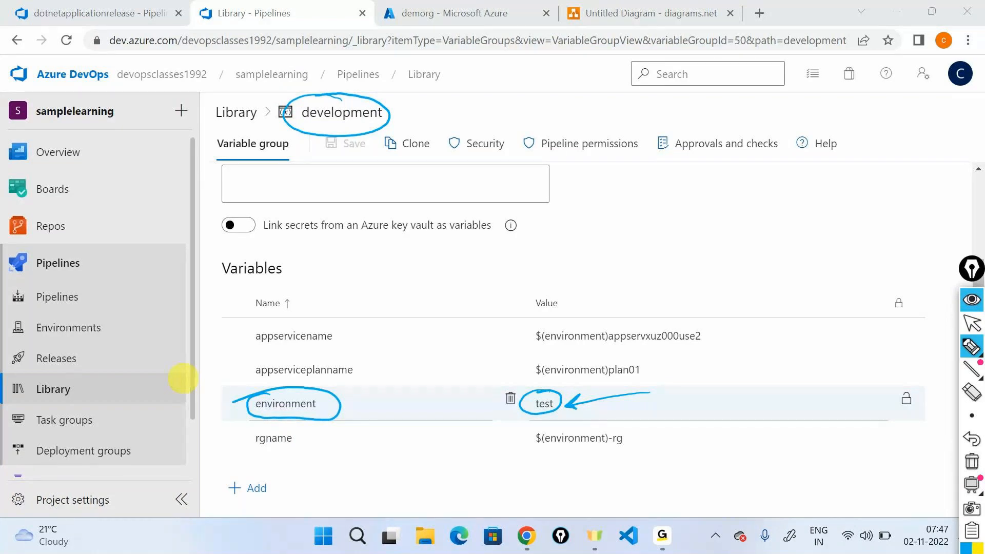
pyautogui.click(971, 462)
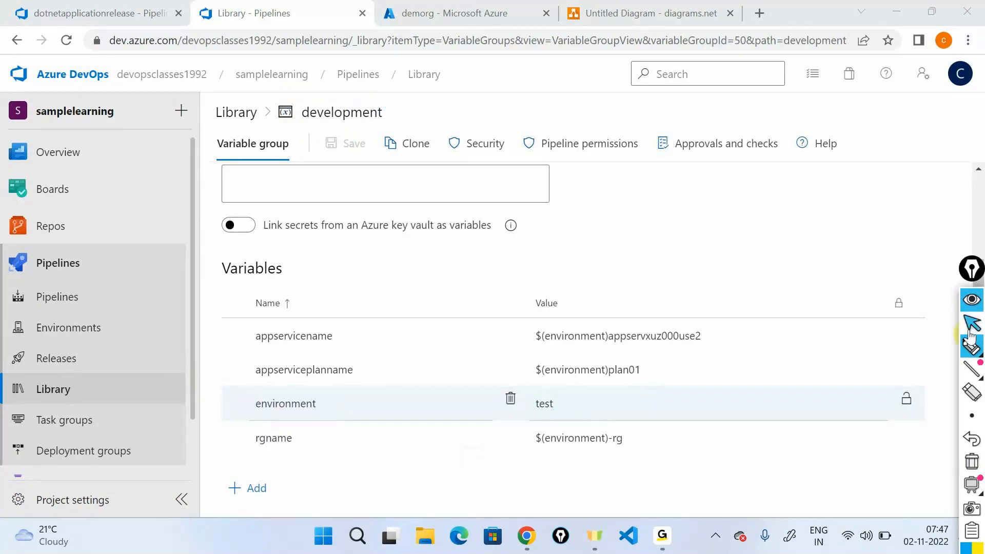
pyautogui.click(969, 308)
# Step: Examine the value and scope of the development stage's environment pipeline variable in dotnetapplicationrelease
pyautogui.hotkey('ctrl', 'shift', 'Tab')
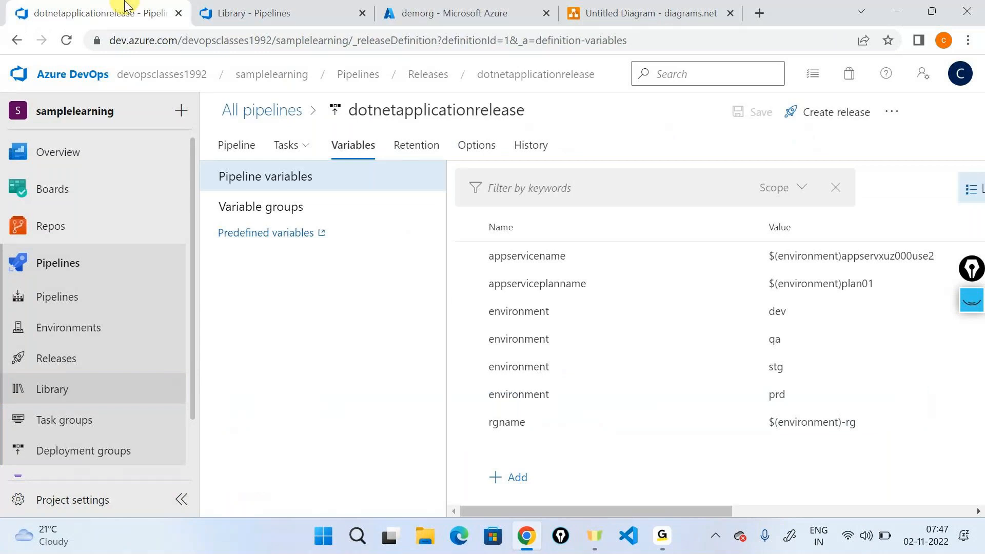
pyautogui.click(569, 318)
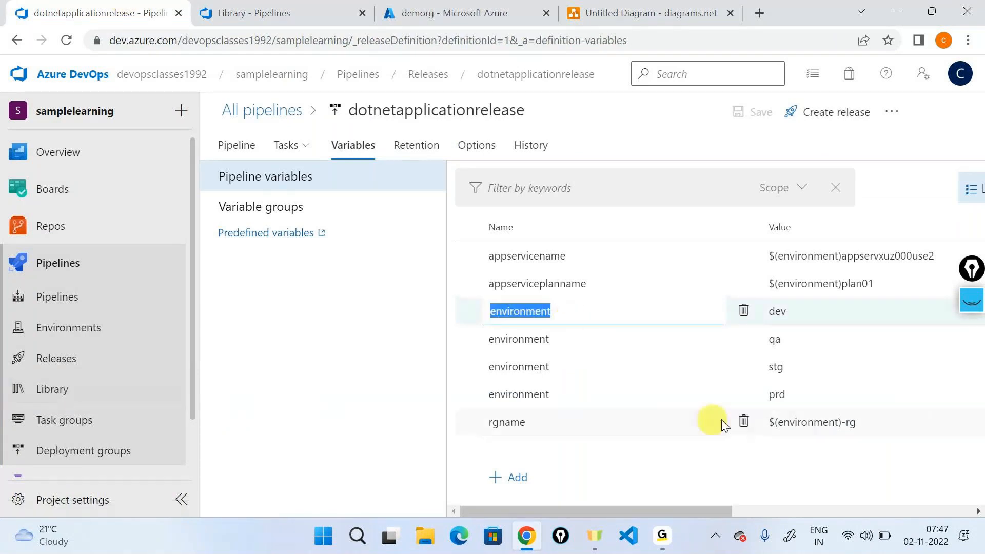
pyautogui.click(799, 310)
pyautogui.moveTo(662, 510); pyautogui.dragTo(903, 503)
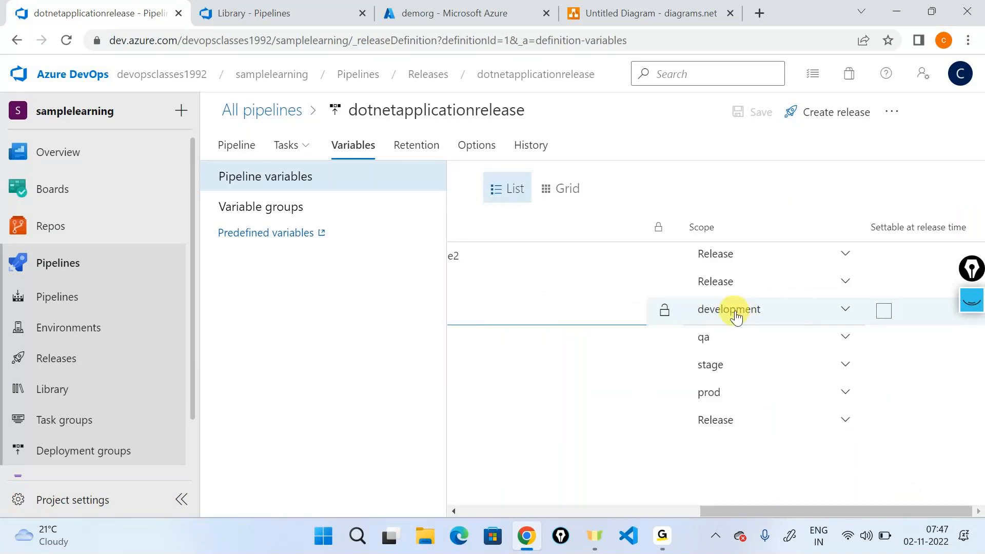
# Step: Mark the Pipeline variables section with the on-screen pen, and clear the mark
pyautogui.click(971, 300)
pyautogui.click(970, 348)
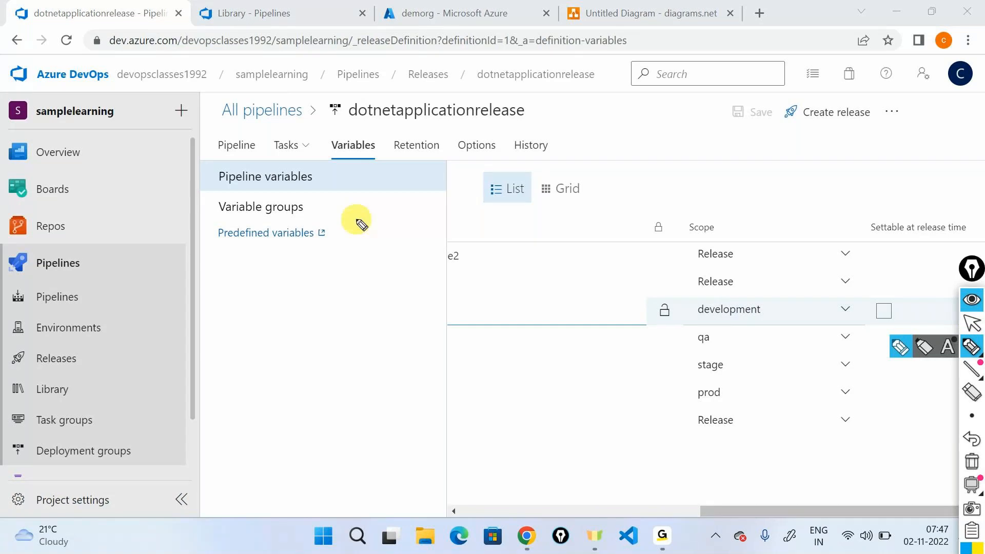
pyautogui.moveTo(361, 220); pyautogui.dragTo(329, 179)
pyautogui.click(971, 462)
pyautogui.click(972, 322)
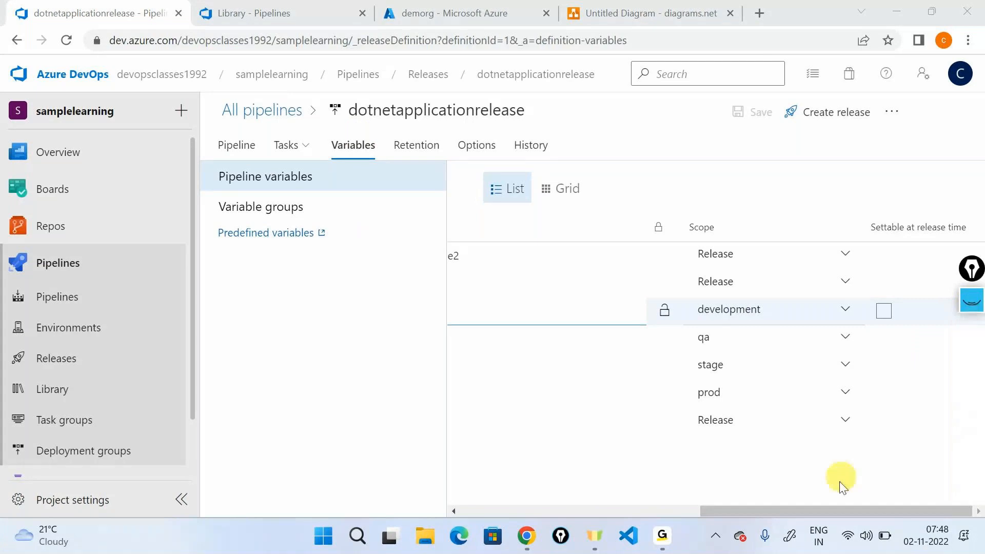
# Step: Open a blank Notepad document and enlarge its text to 140%
pyautogui.hscroll(-5, 842, 486)
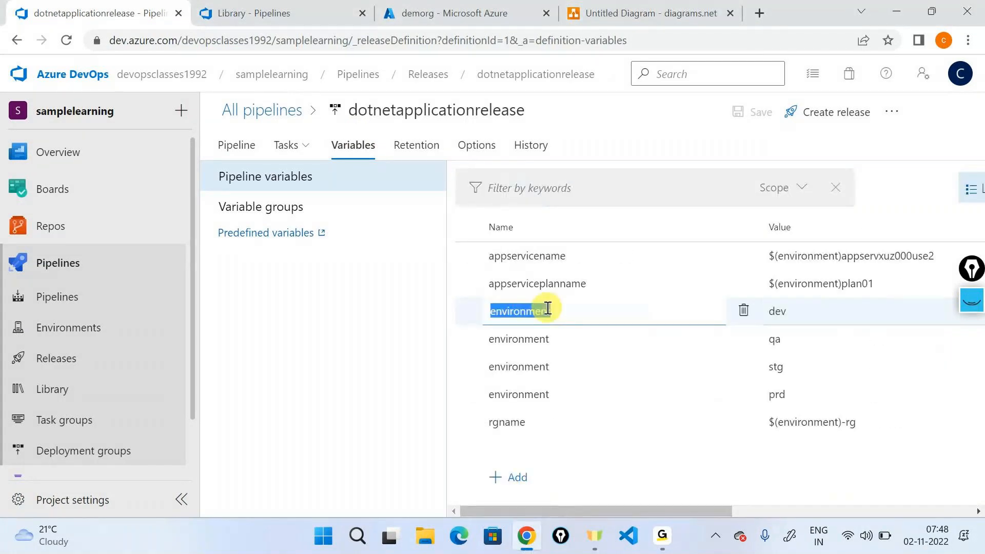
pyautogui.press('super+r')
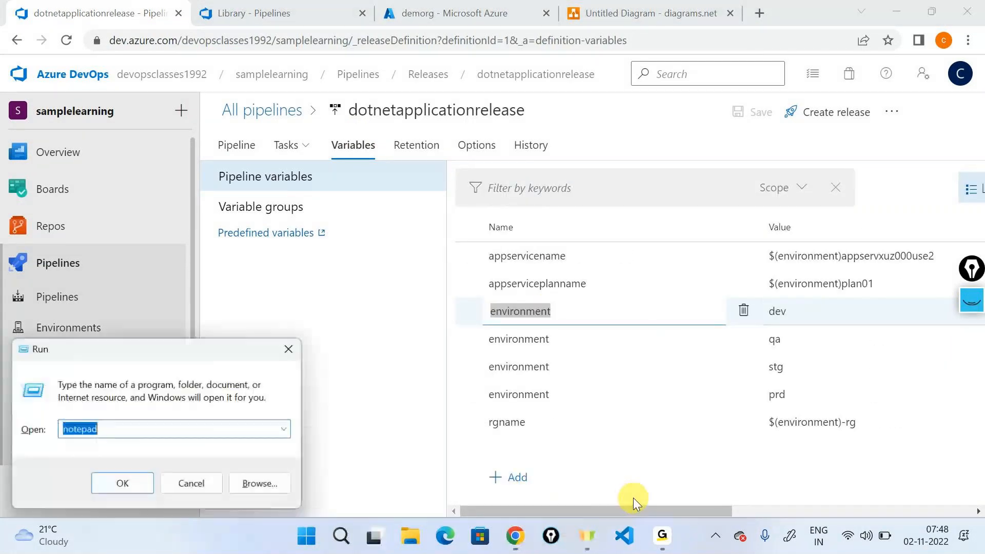
pyautogui.press('Return')
pyautogui.hotkey('ctrl', '+')
pyautogui.hotkey('ctrl', '+')
pyautogui.hotkey('ctrl', '+')
pyautogui.hotkey('ctrl', '+')
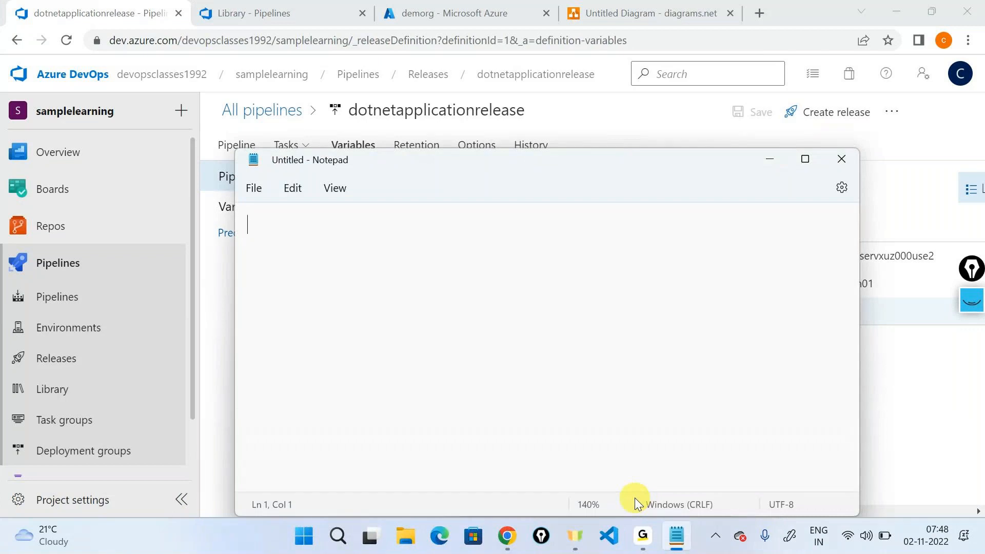
# Step: Write the note "environment - dev (declared at the pipeline variable)" in Notepad
pyautogui.write('environment')
pyautogui.write('- dev (')
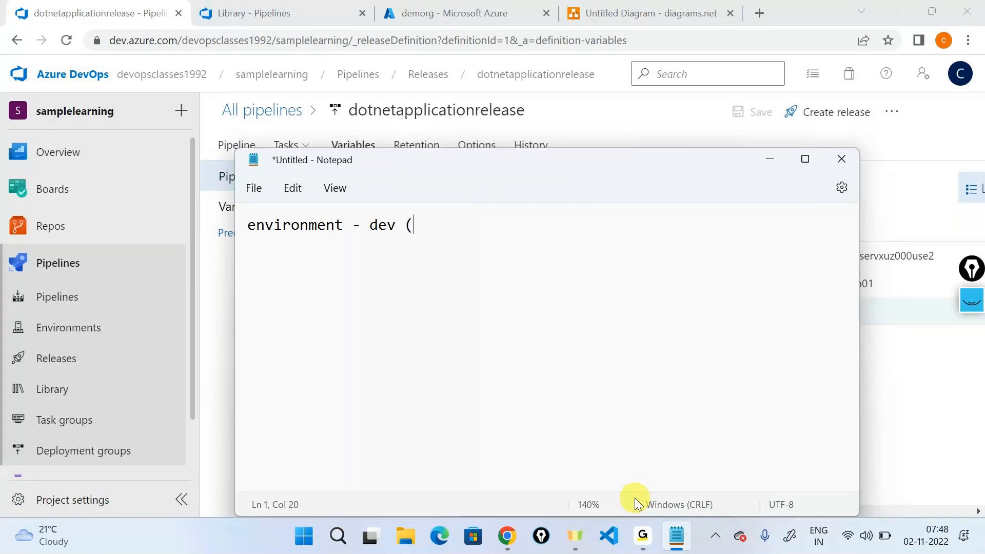
pyautogui.write('scoped to')
pyautogui.press('BackSpace')
pyautogui.press('BackSpace')
pyautogui.press('BackSpace')
pyautogui.press('BackSpace')
pyautogui.press('BackSpace')
pyautogui.press('BackSpace')
pyautogui.press('BackSpace')
pyautogui.press('BackSpace')
pyautogui.press('BackSpace')
pyautogui.press('BackSpace')
pyautogui.write('declared at ')
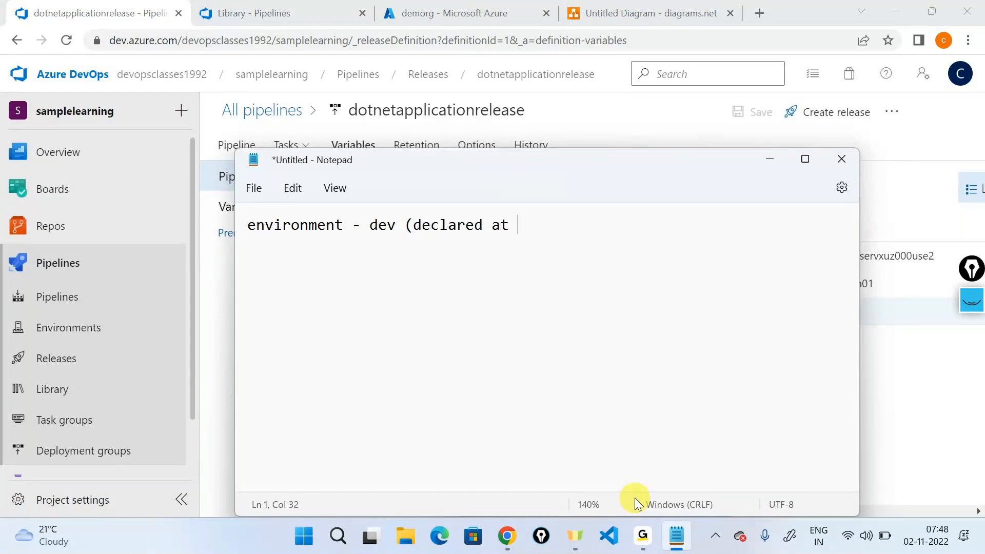
pyautogui.write('the pipeline variable)')
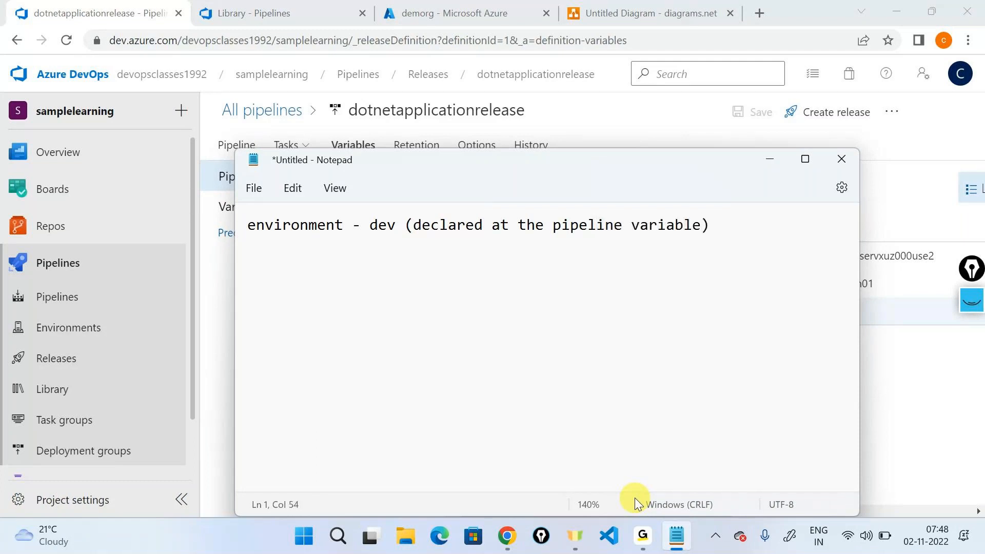
# Step: Add a second line to the Notepad note reading "environment - test (declared at the variable group)"
pyautogui.press('Return')
pyautogui.write('environment - ')
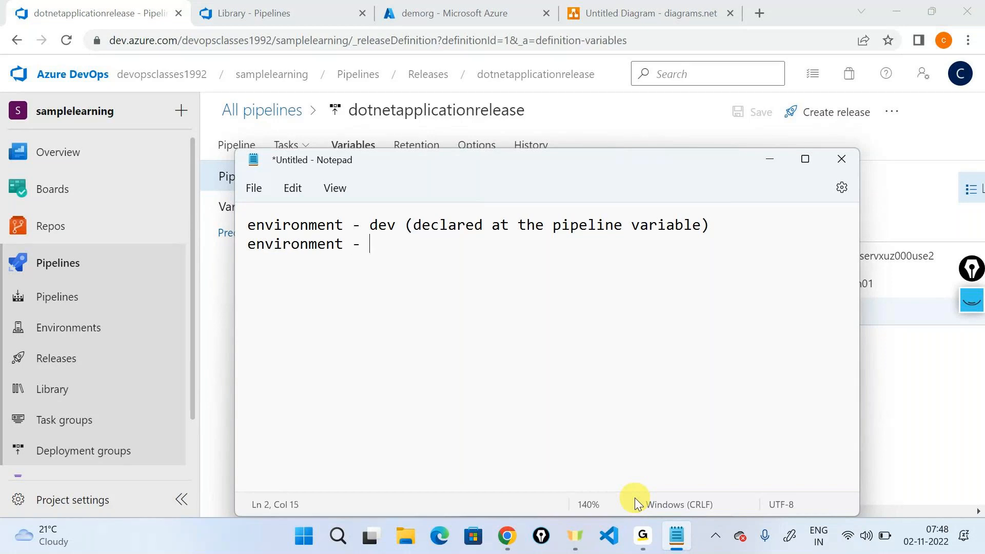
pyautogui.write('test (dev')
pyautogui.press('BackSpace')
pyautogui.write('clared at the varu')
pyautogui.press('BackSpace')
pyautogui.write('ib')
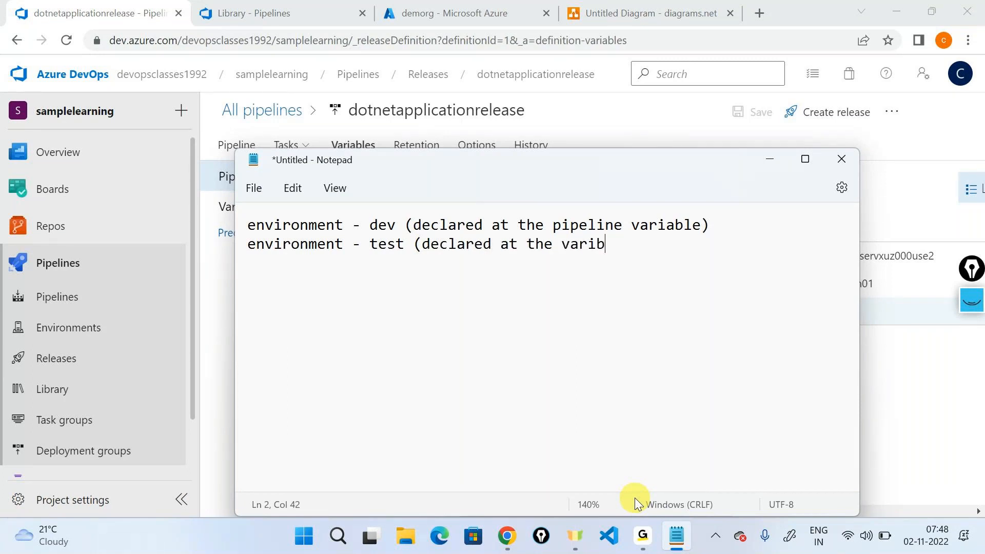
pyautogui.write('le')
pyautogui.press('BackSpace')
pyautogui.press('BackSpace')
pyautogui.press('BackSpace')
pyautogui.write('able group)')
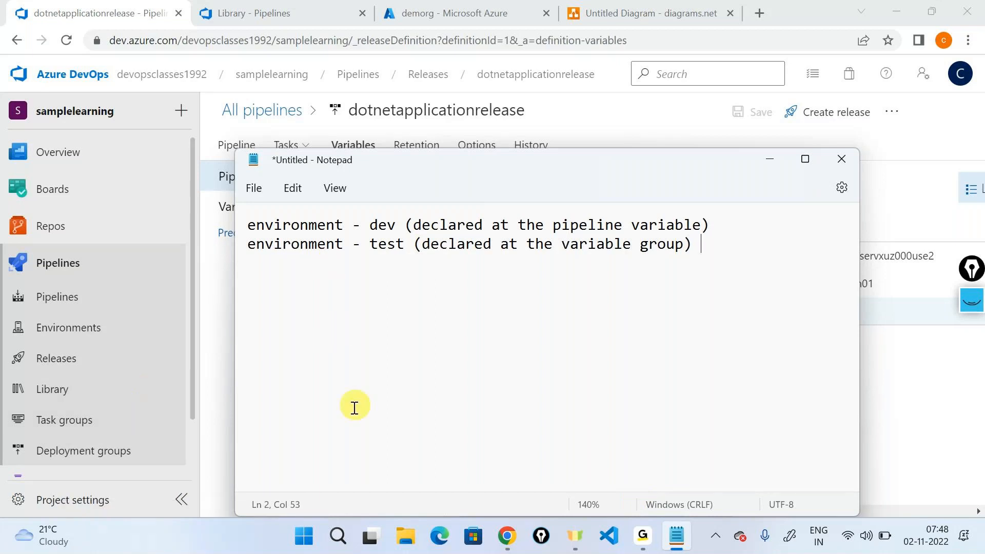
# Step: Circle the values dev and test in the note with the on-screen pen, and clear the marks
pyautogui.click(977, 304)
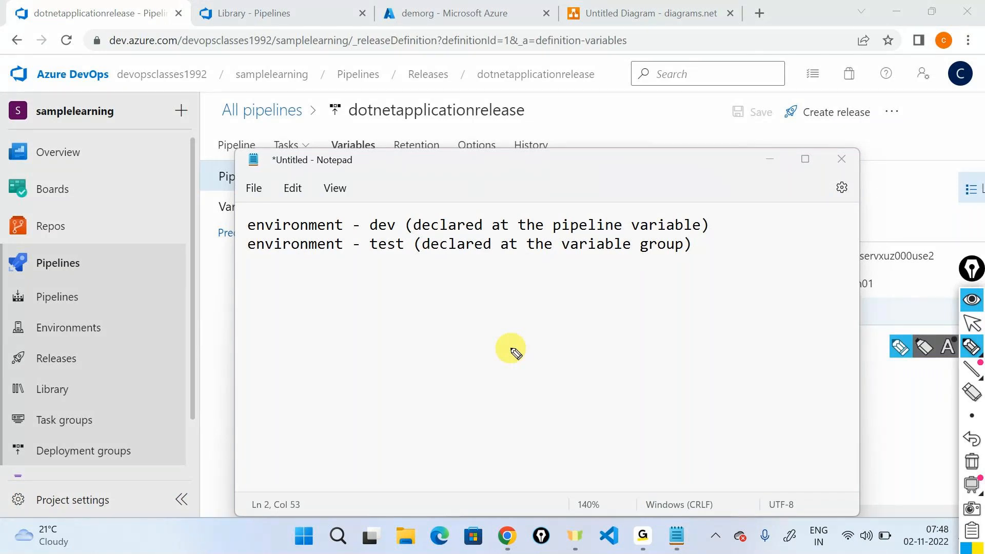
pyautogui.moveTo(378, 208); pyautogui.dragTo(370, 241)
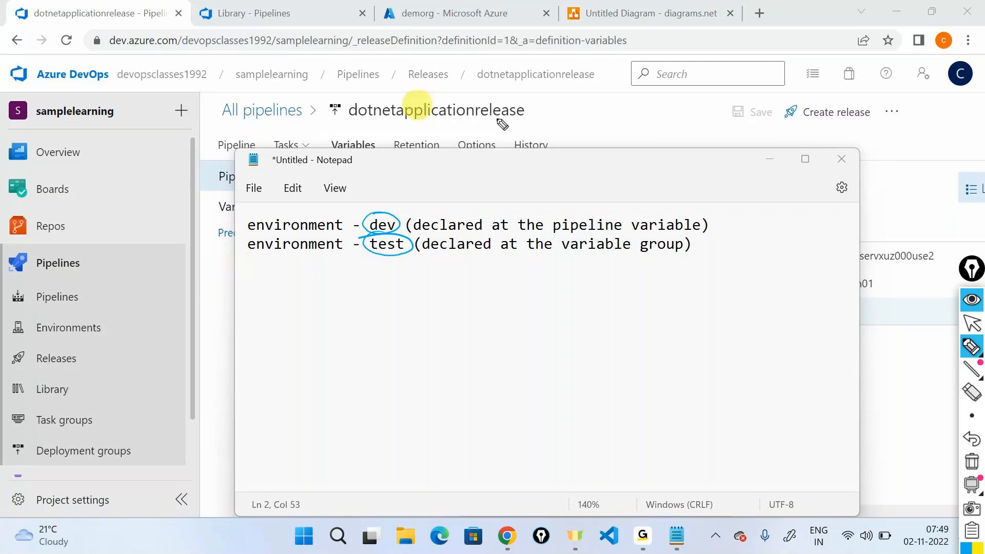
pyautogui.click(971, 300)
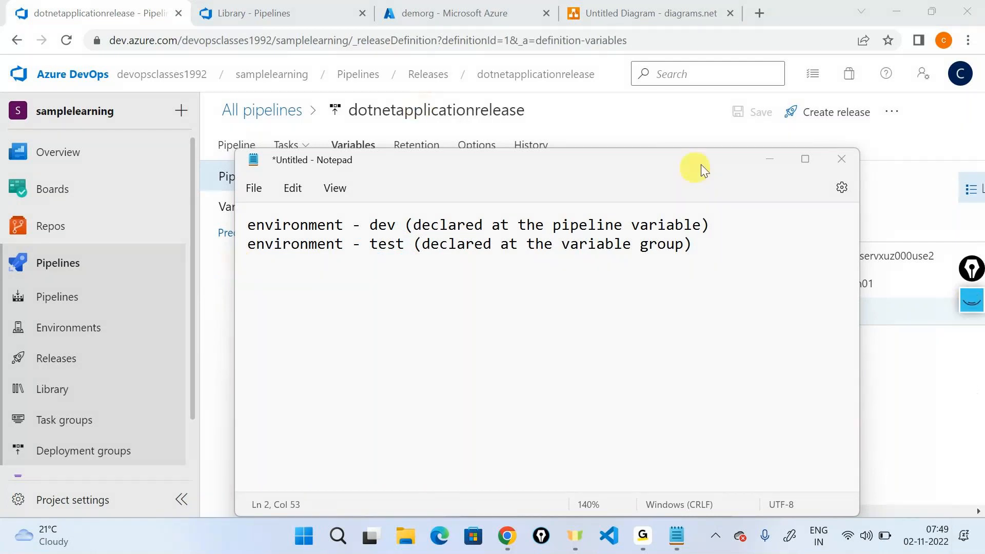
# Step: Create a new dotnetapplicationrelease release with the qa, stage and prod stages changed to manual triggering
pyautogui.click(759, 162)
pyautogui.click(826, 118)
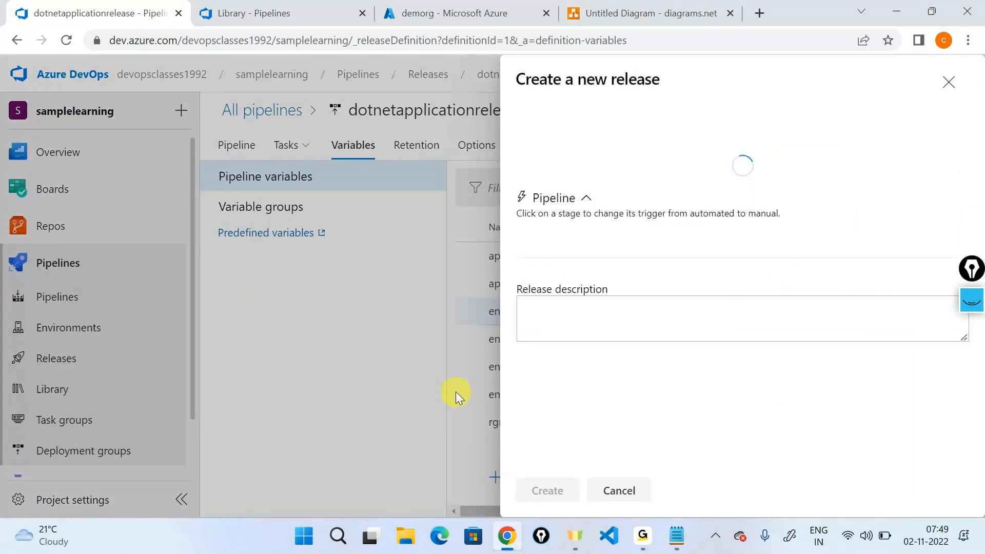
pyautogui.click(405, 194)
pyautogui.click(540, 194)
pyautogui.click(295, 194)
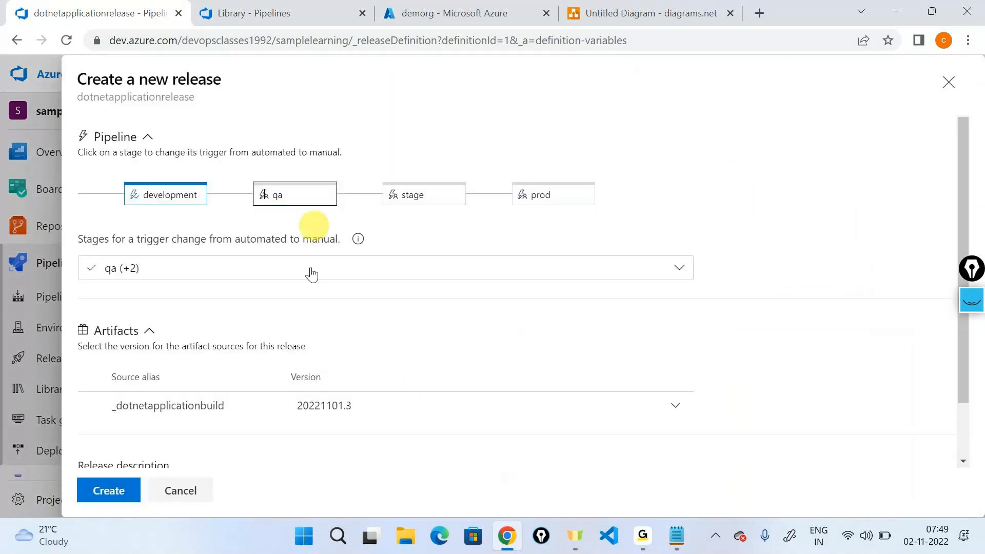
pyautogui.click(105, 489)
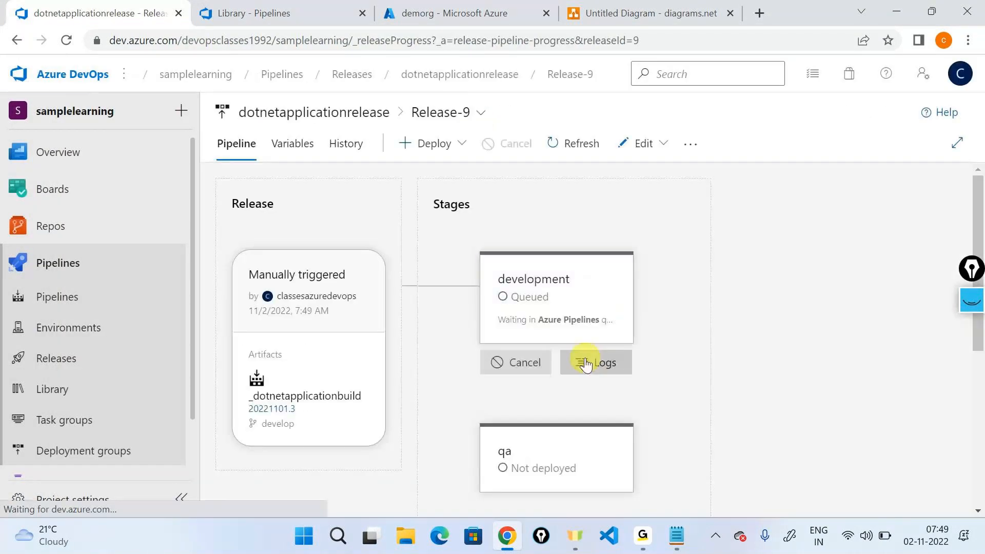
# Step: Open the development stage's logs for the new release and bring up the detailed Initialize job log
pyautogui.click(592, 360)
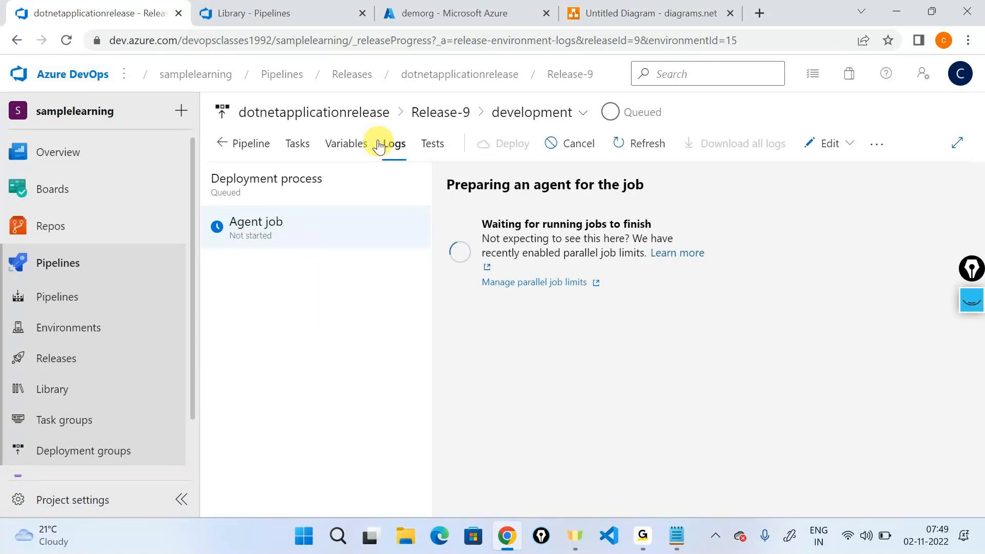
pyautogui.tripleClick(585, 231)
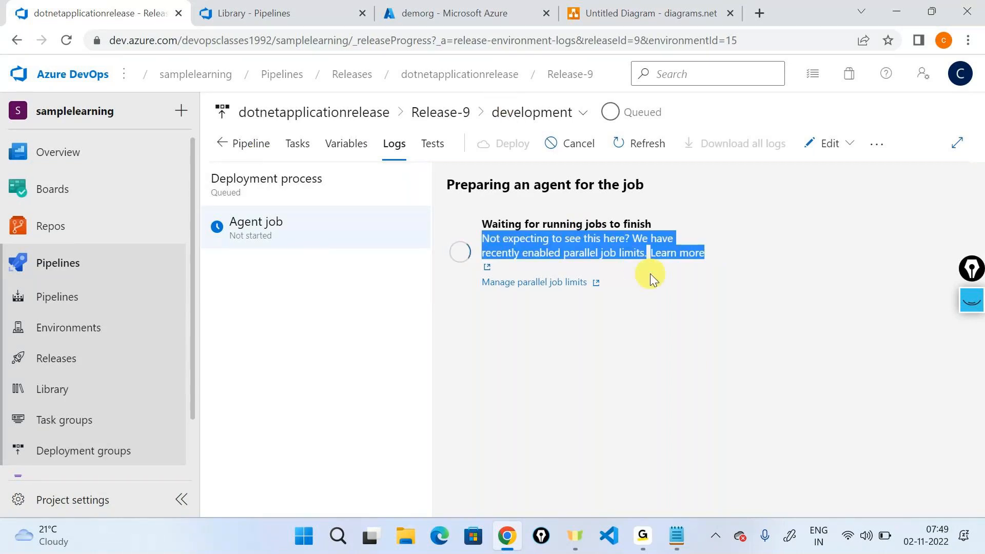
pyautogui.click(264, 81)
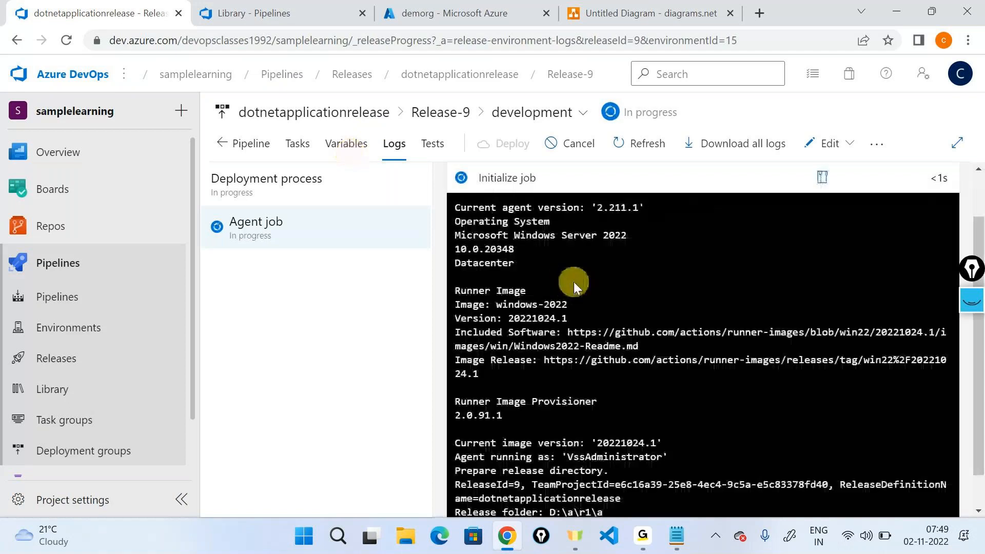
pyautogui.scroll(2, 574, 281)
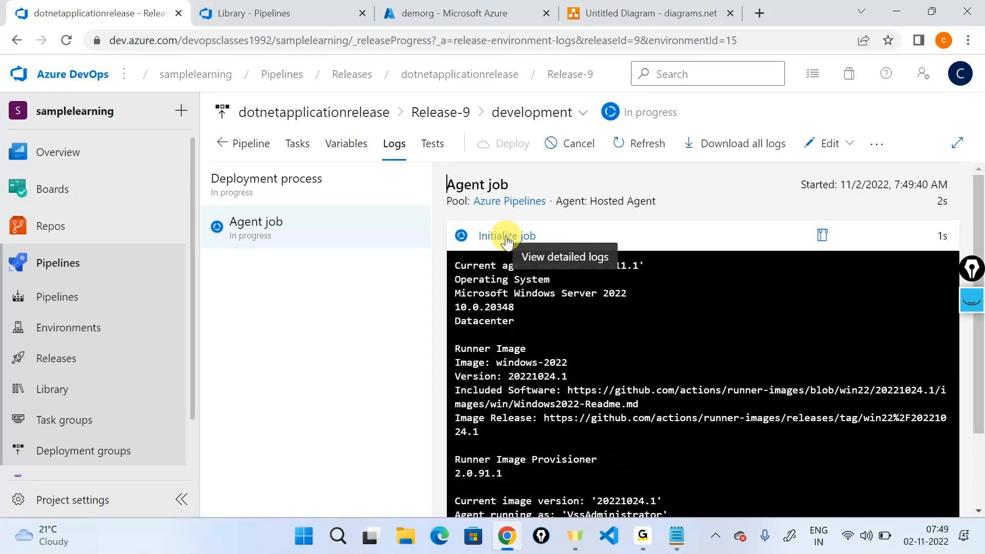
pyautogui.click(507, 236)
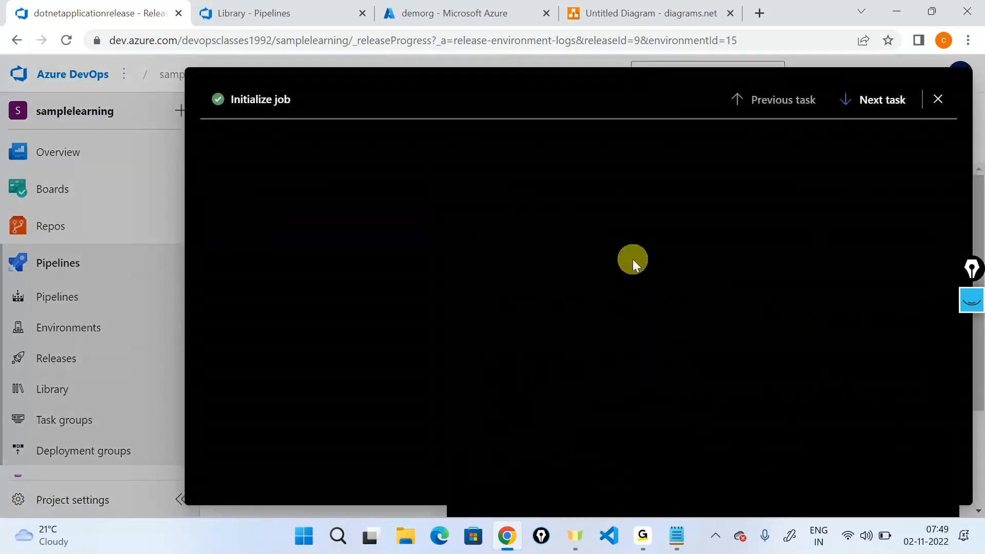
# Step: Switch to Notepad and compare the two environment values and where each one is declared
pyautogui.hotkey('alt', 'Tab')
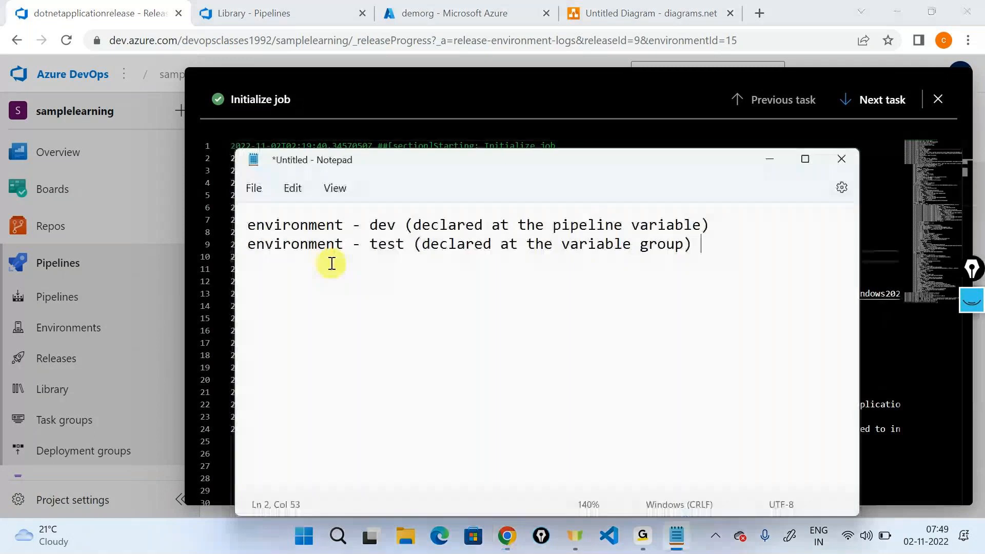
pyautogui.doubleClick(327, 224)
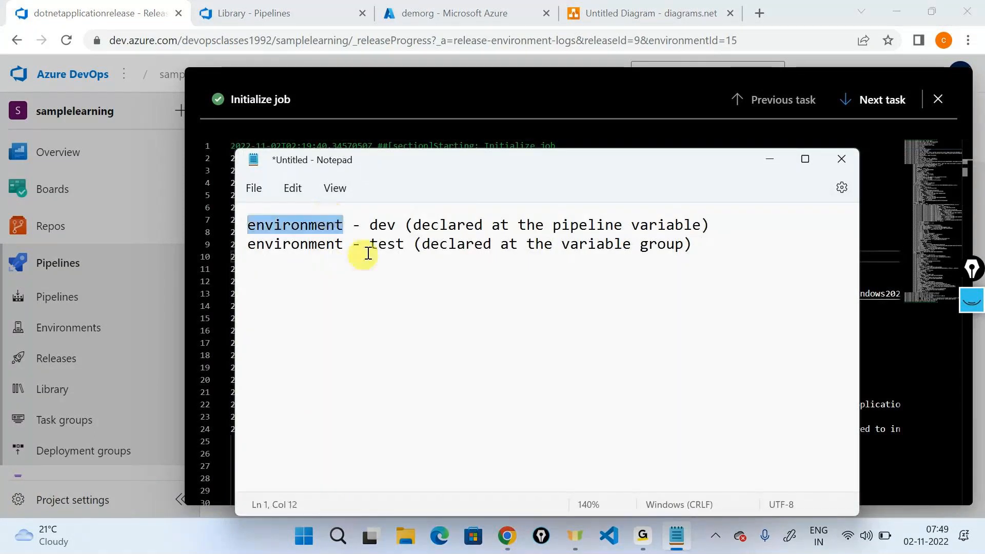
pyautogui.doubleClick(384, 229)
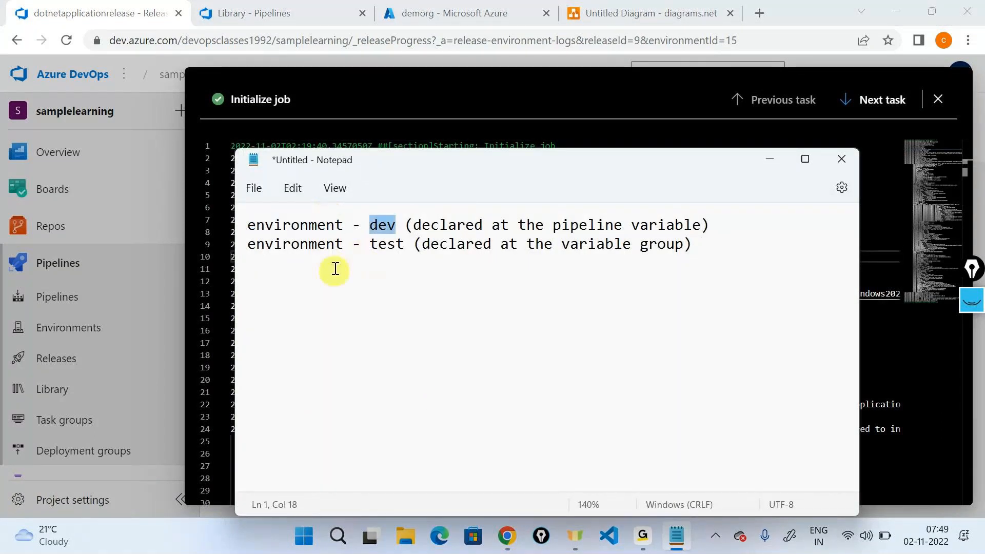
pyautogui.doubleClick(298, 243)
pyautogui.moveTo(710, 226); pyautogui.dragTo(401, 210)
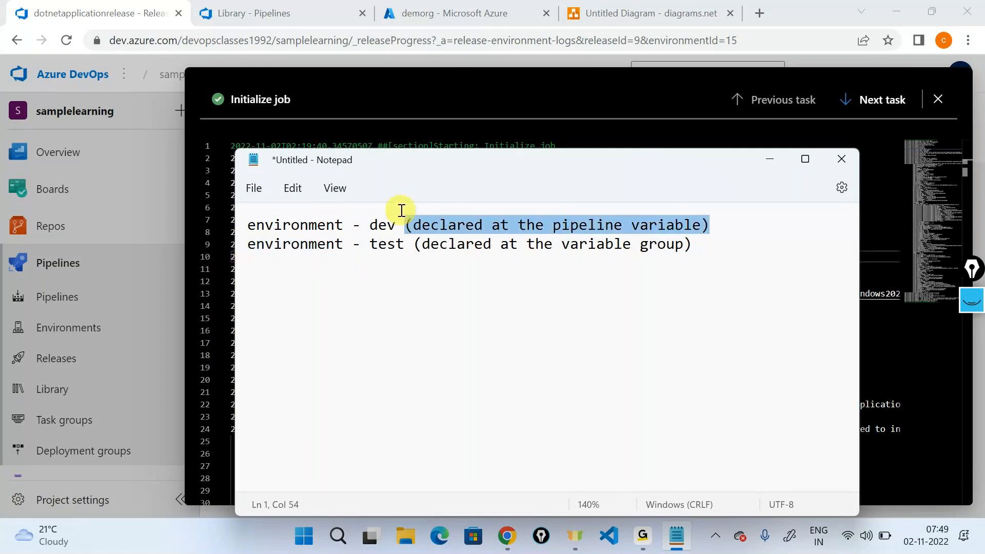
pyautogui.click(657, 242)
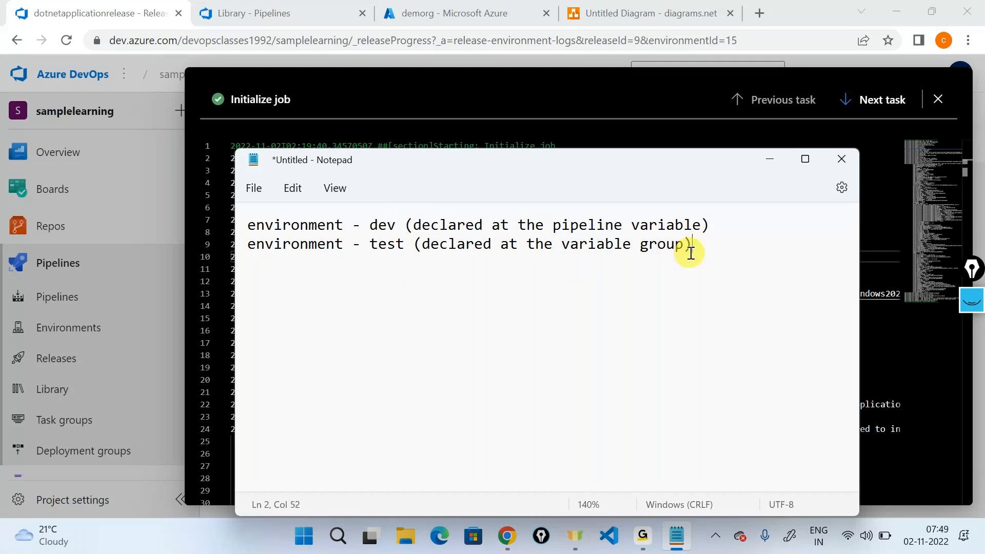
# Step: Take the word "environment" from the note, search the Initialize job log for it, and select the ENVIRONMENT variable's line
pyautogui.click(295, 225)
pyautogui.doubleClick(296, 224)
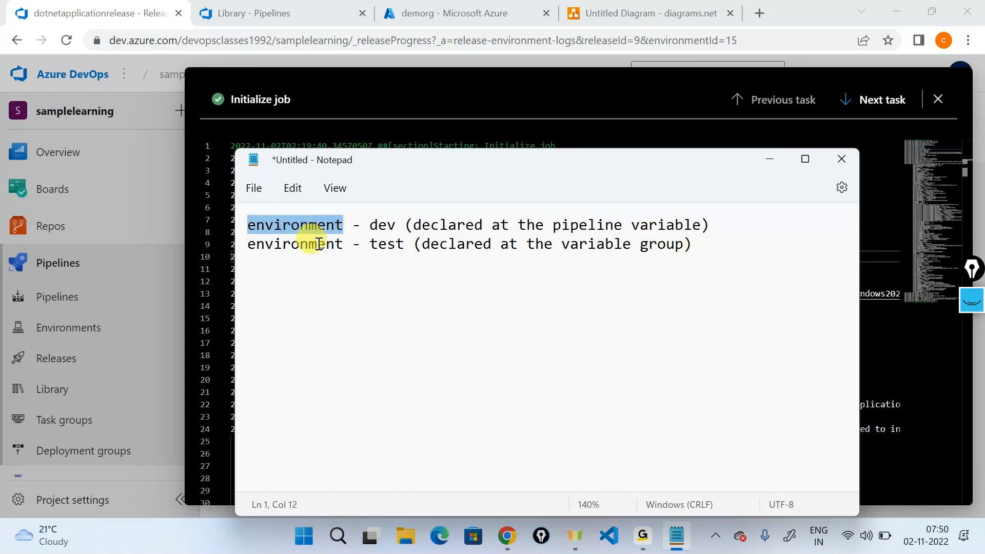
pyautogui.click(770, 159)
pyautogui.click(677, 208)
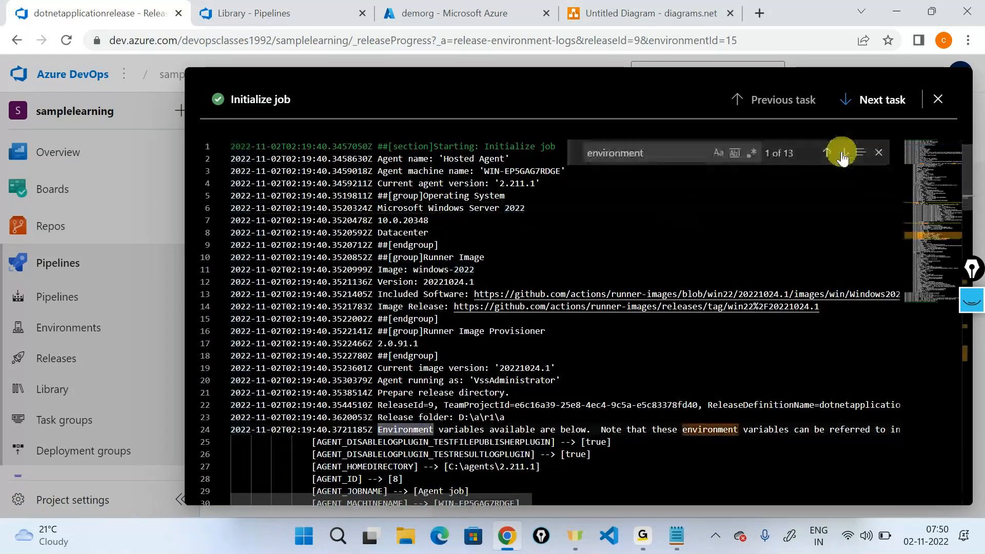
pyautogui.doubleClick(842, 153)
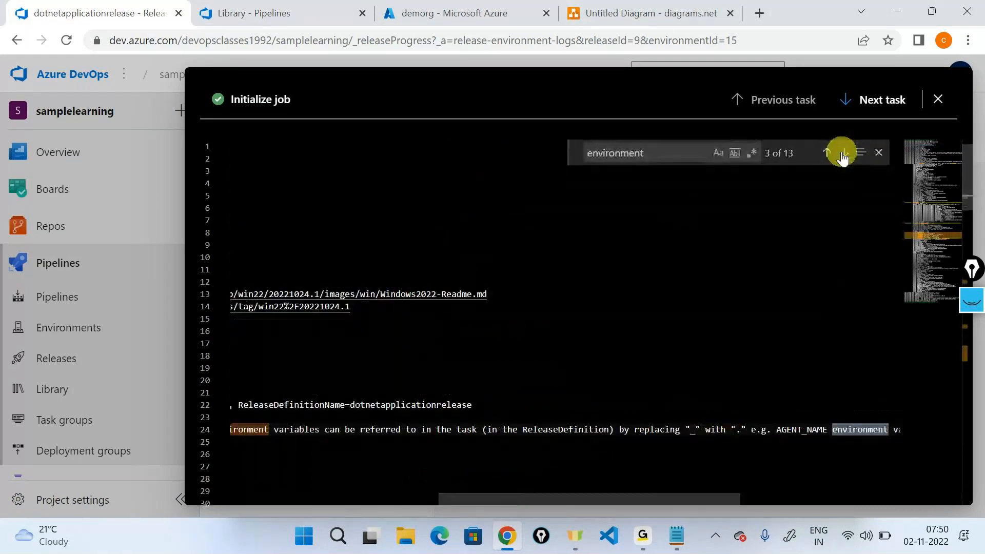
pyautogui.click(843, 153)
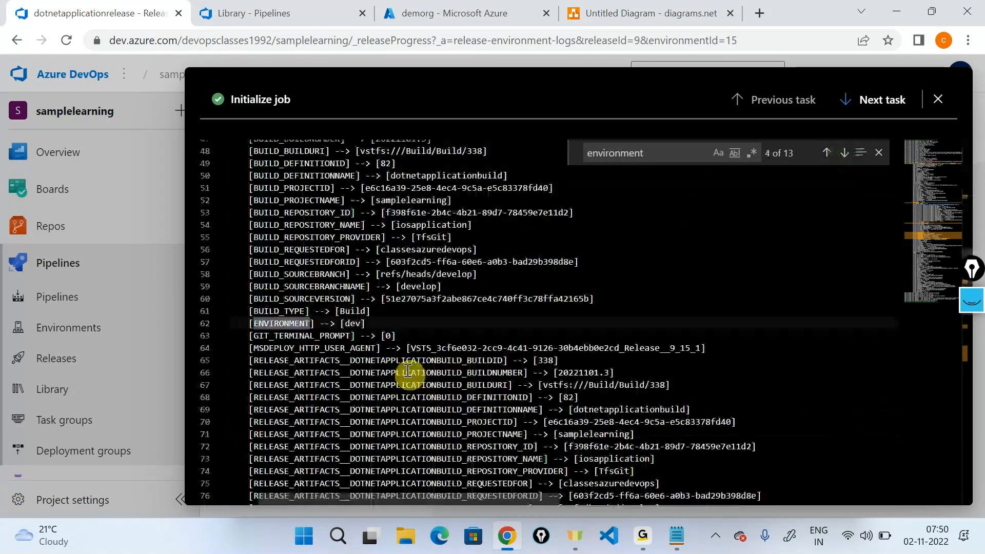
pyautogui.click(365, 323)
pyautogui.tripleClick(364, 323)
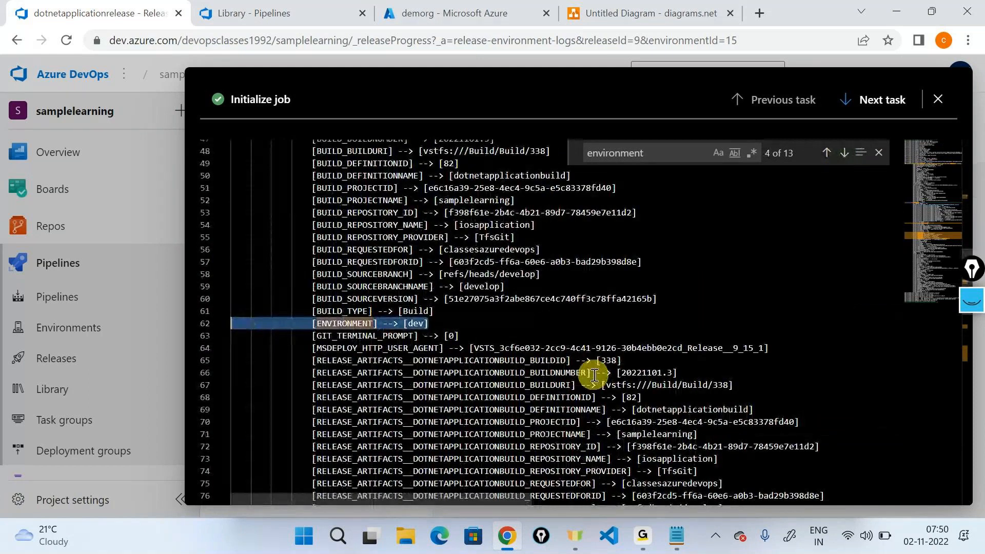
# Step: Switch back to Notepad to compare the logged environment value with the noted dev and test values
pyautogui.hotkey('alt', 'Tab')
pyautogui.click(621, 362)
pyautogui.moveTo(370, 224); pyautogui.dragTo(413, 245)
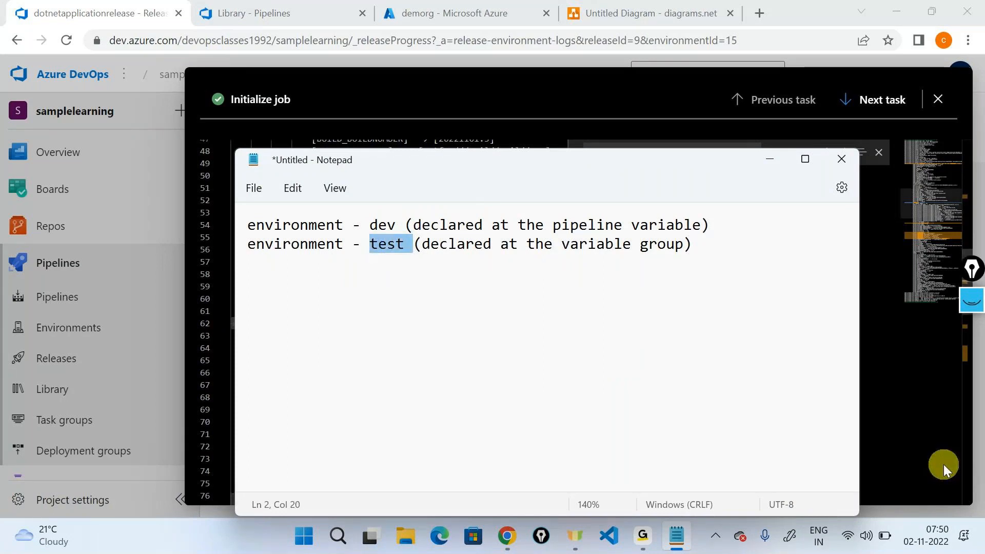
pyautogui.click(771, 158)
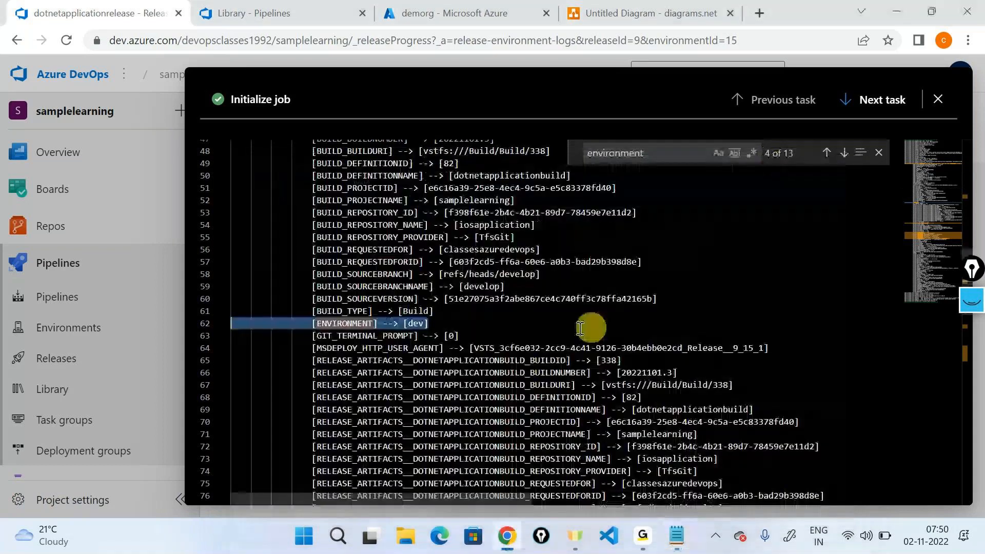
# Step: Highlight the ENVIRONMENT entry and its value in the Initialize job log, end the search and close the log
pyautogui.click(580, 330)
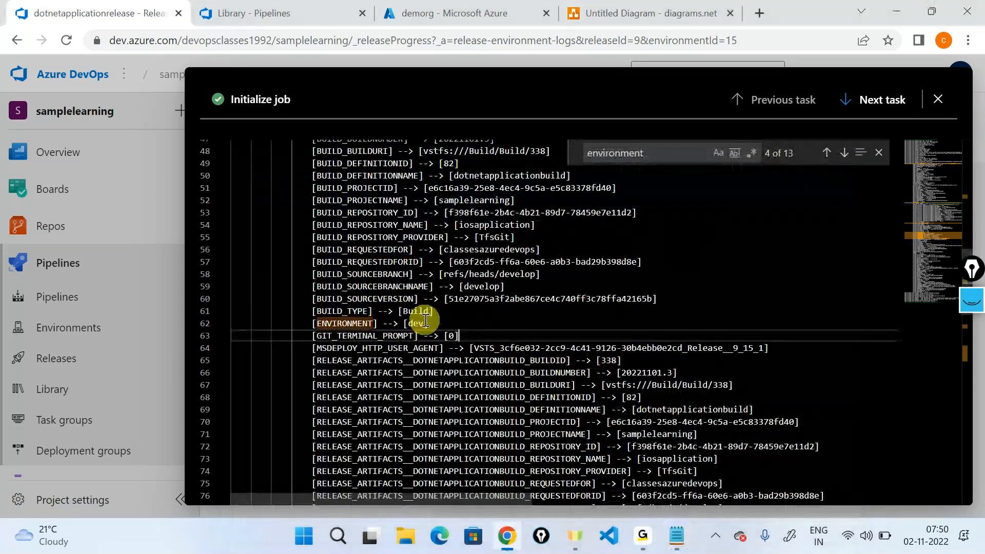
pyautogui.moveTo(425, 321); pyautogui.dragTo(327, 330)
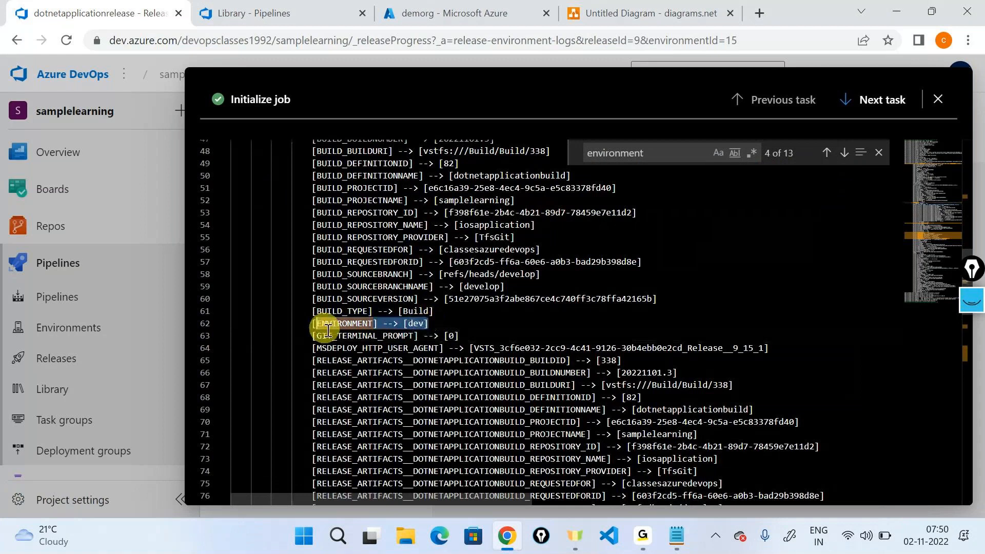
pyautogui.press('Escape')
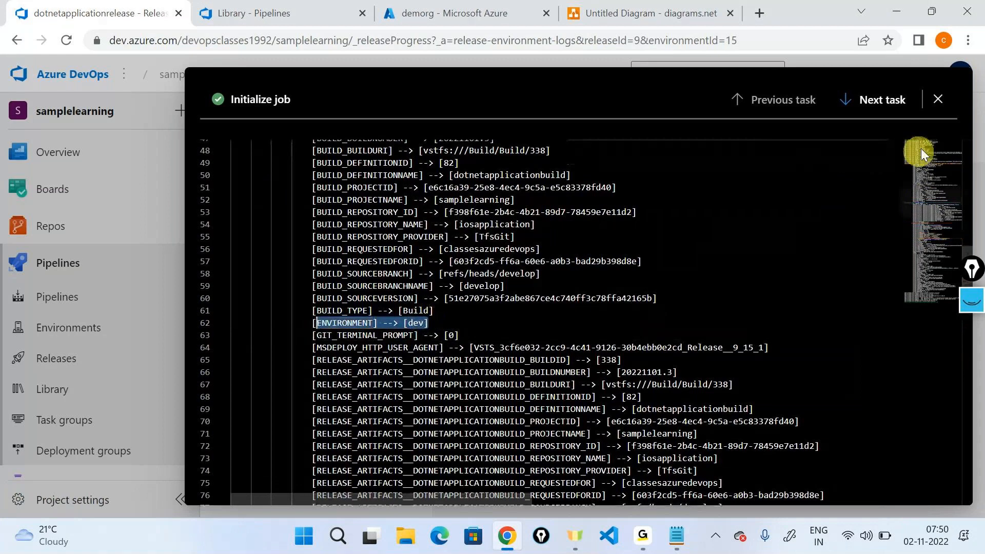
pyautogui.click(938, 100)
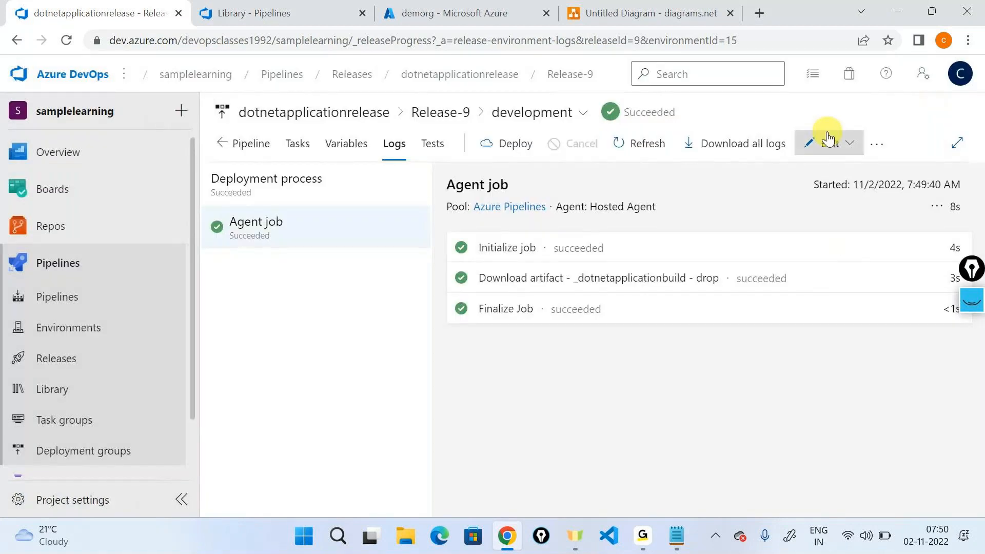
# Step: Open the release pipeline for editing and check the value and scope of the development stage's environment pipeline variable
pyautogui.click(826, 139)
pyautogui.click(771, 195)
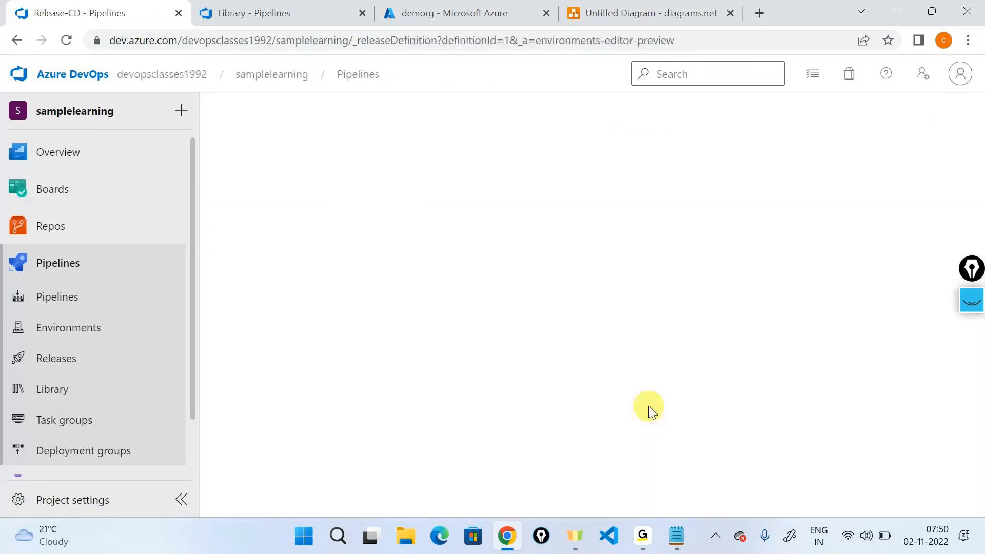
pyautogui.click(354, 146)
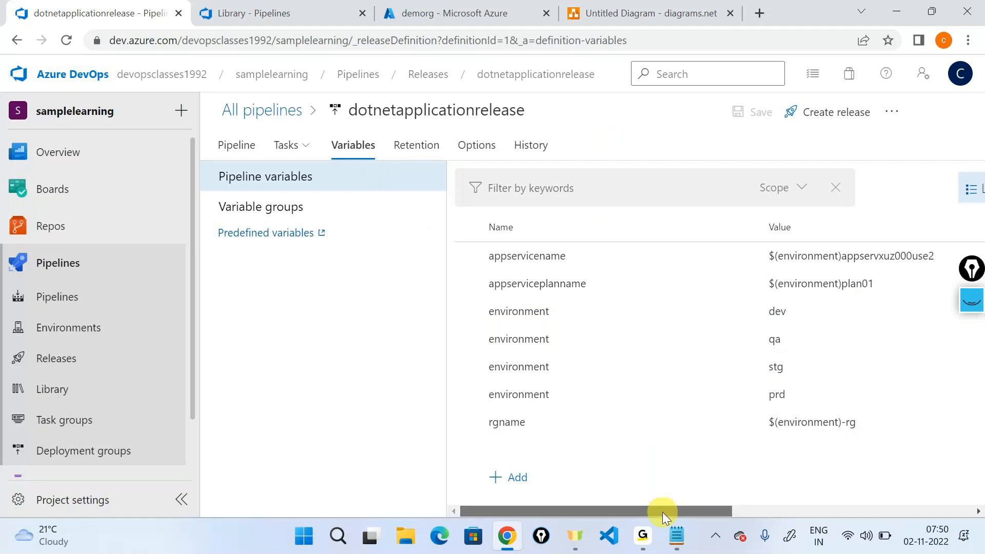
pyautogui.doubleClick(550, 310)
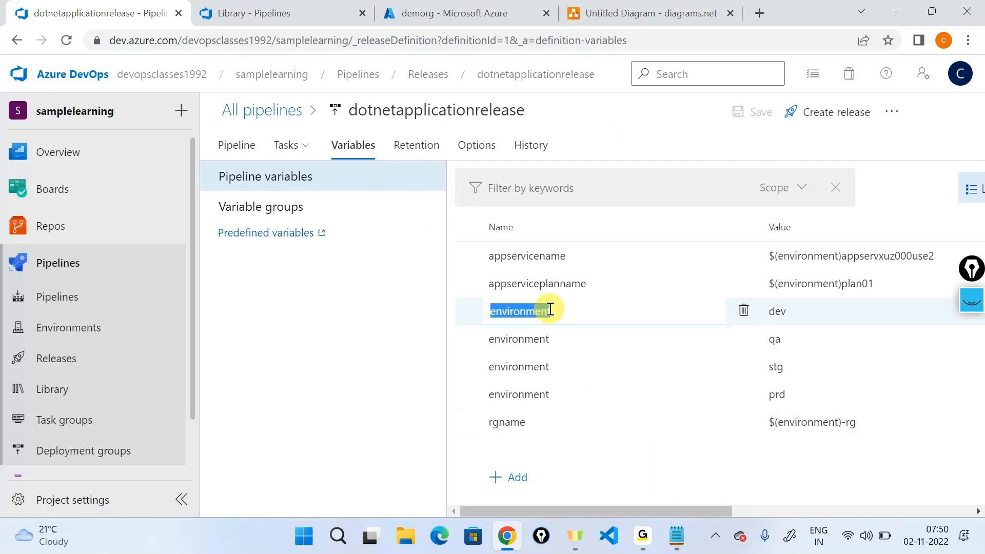
pyautogui.moveTo(663, 509); pyautogui.dragTo(728, 510)
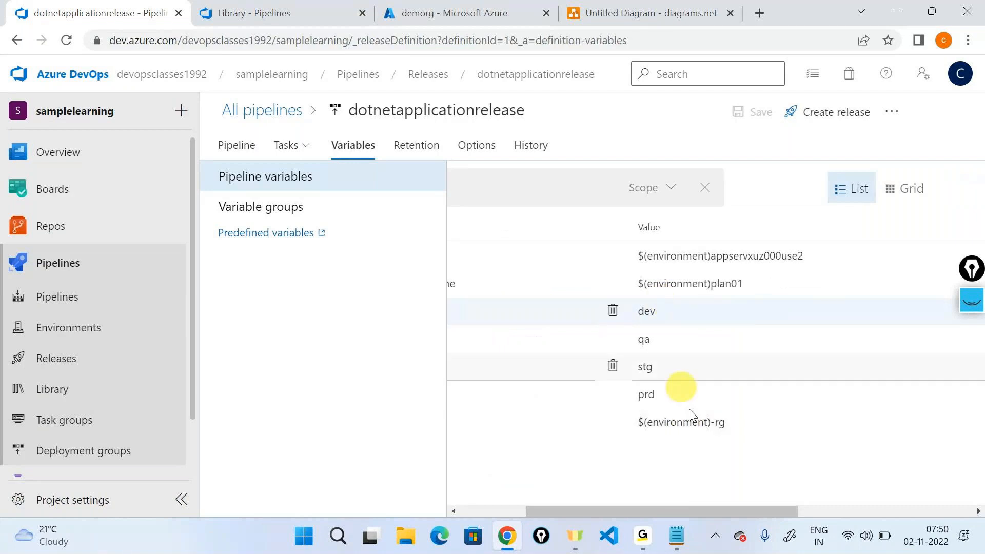
pyautogui.moveTo(749, 512); pyautogui.dragTo(896, 512)
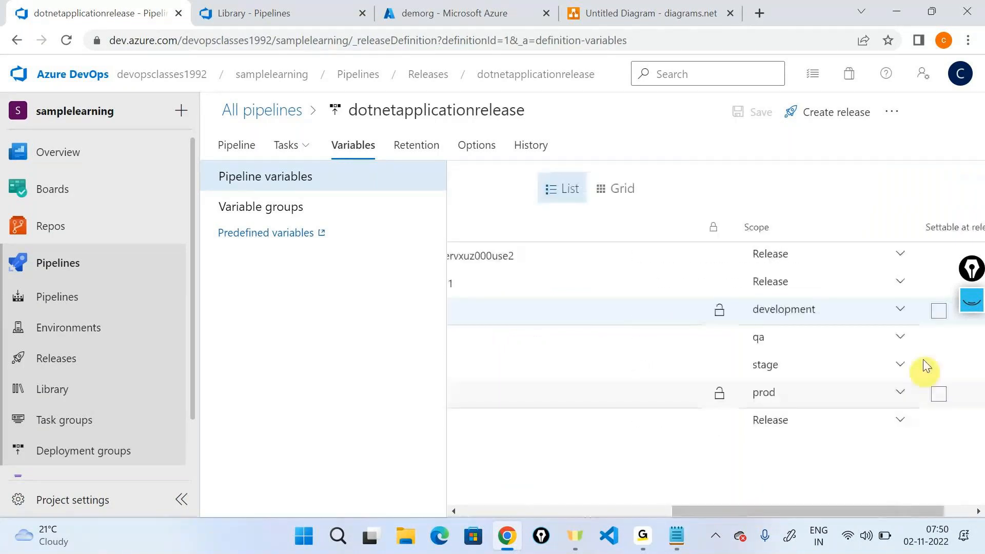
# Step: Change the scope of the development-stage environment pipeline variable to Release and save the release pipeline
pyautogui.click(901, 310)
pyautogui.click(824, 342)
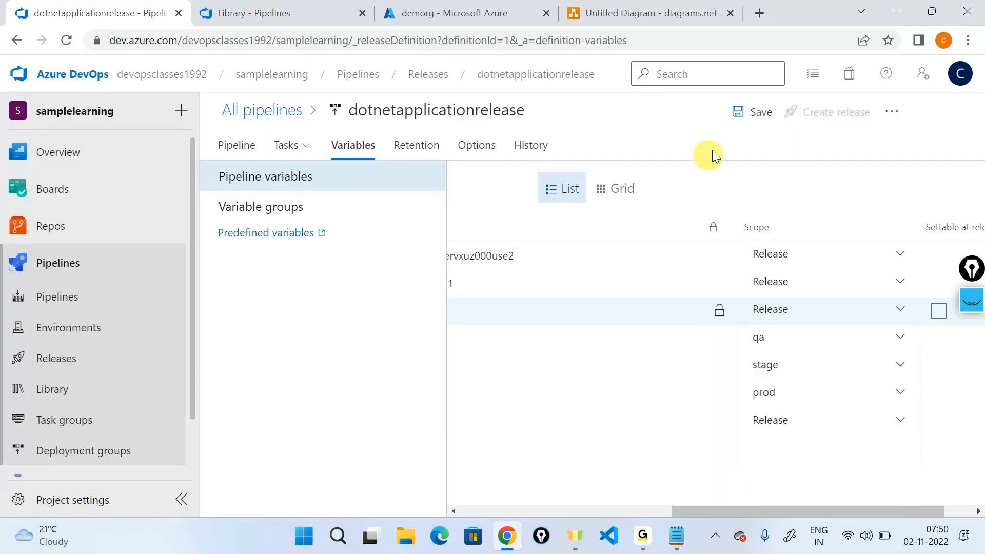
pyautogui.click(738, 116)
pyautogui.click(577, 349)
# Step: Create a release with the qa, stage and prod stages set to manual trigger, and open the development stage's logs
pyautogui.click(836, 113)
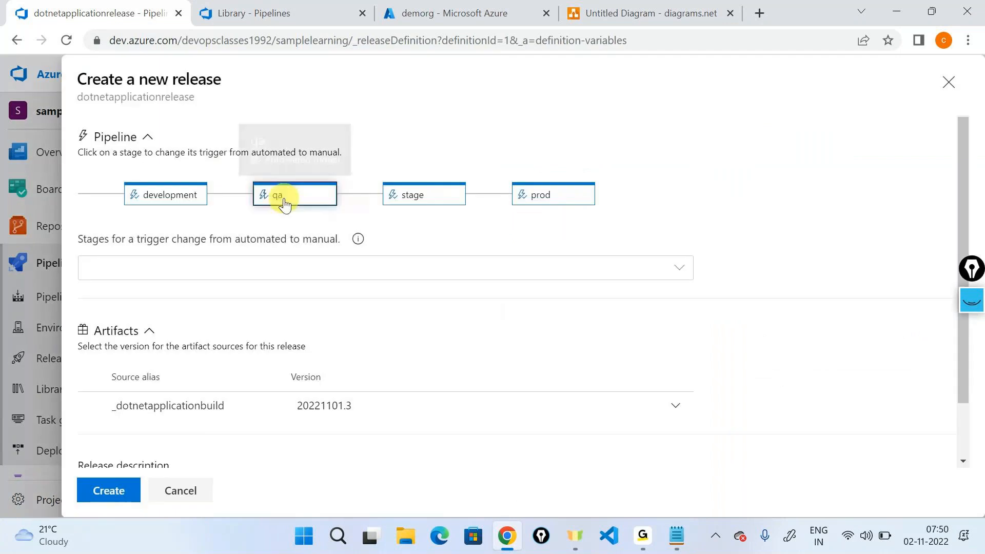
pyautogui.click(285, 204)
pyautogui.click(401, 202)
pyautogui.click(543, 201)
pyautogui.click(123, 492)
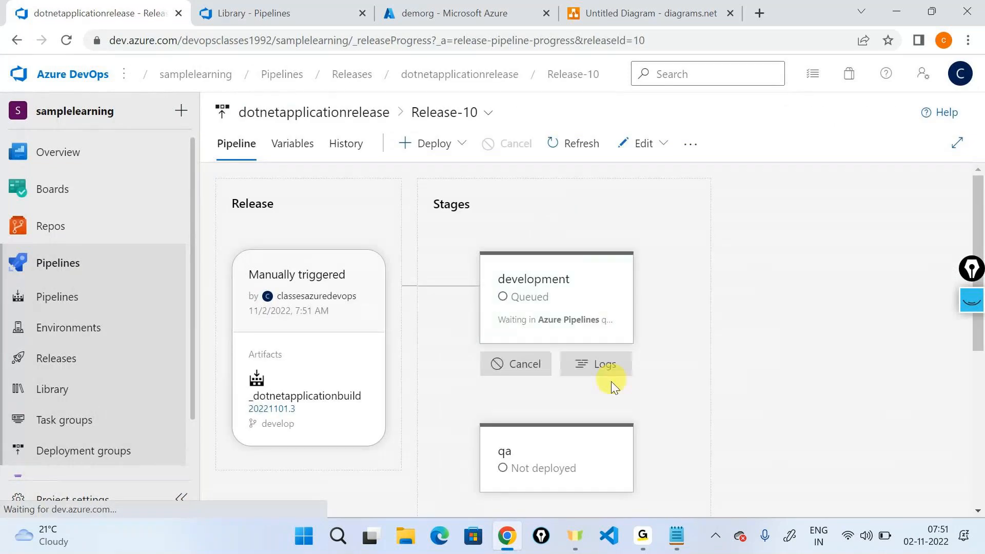
pyautogui.click(604, 367)
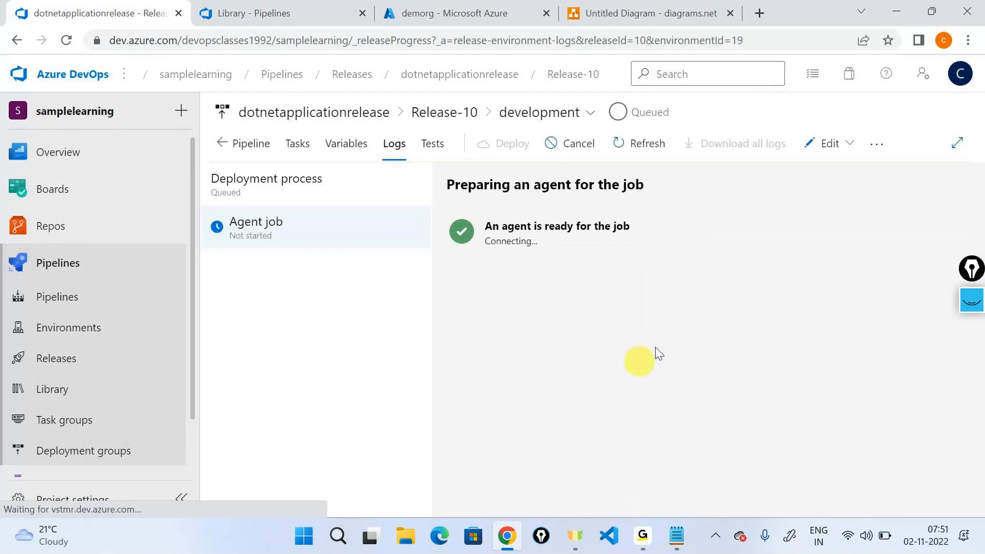
# Step: Switch to Notepad and extend the pipeline variable line's bracketed note with "- value is scoped at release"
pyautogui.hotkey('alt', 'Tab')
pyautogui.click(429, 284)
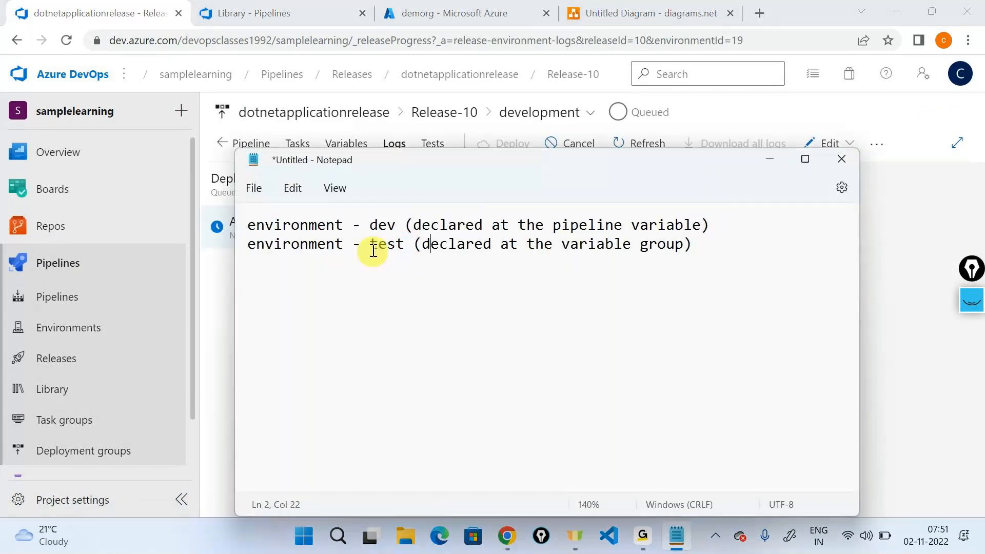
pyautogui.moveTo(343, 224); pyautogui.dragTo(266, 237)
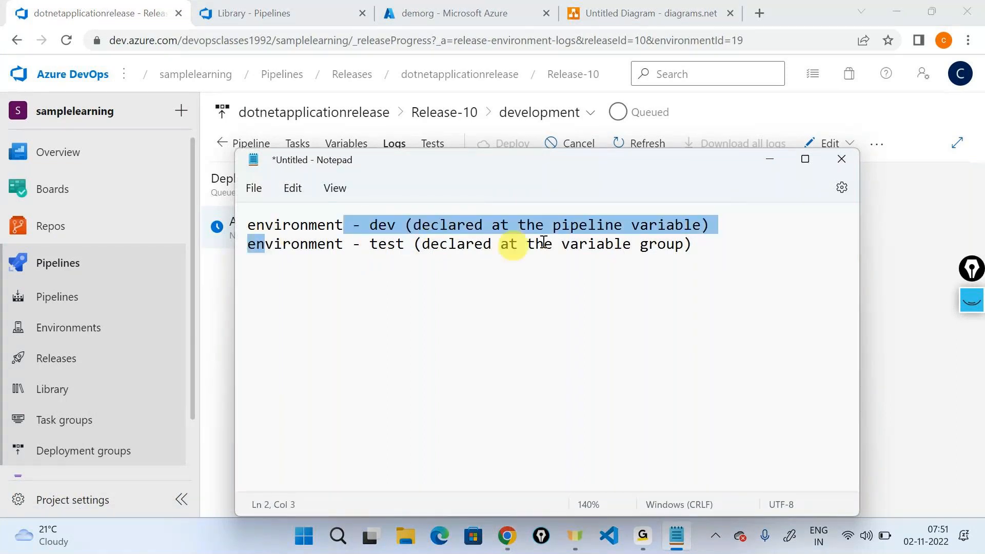
pyautogui.click(565, 224)
pyautogui.doubleClick(326, 245)
pyautogui.click(395, 250)
pyautogui.click(704, 224)
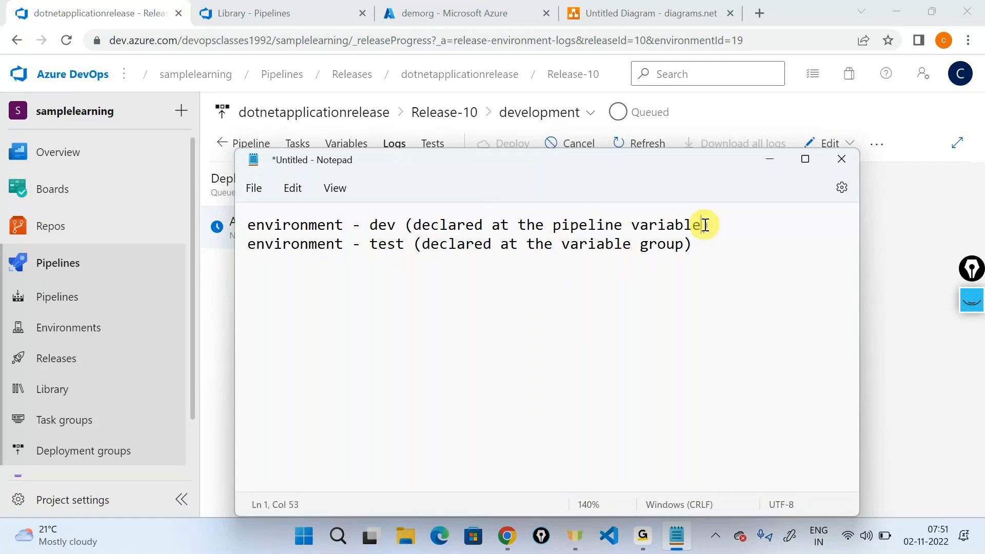
pyautogui.write('-')
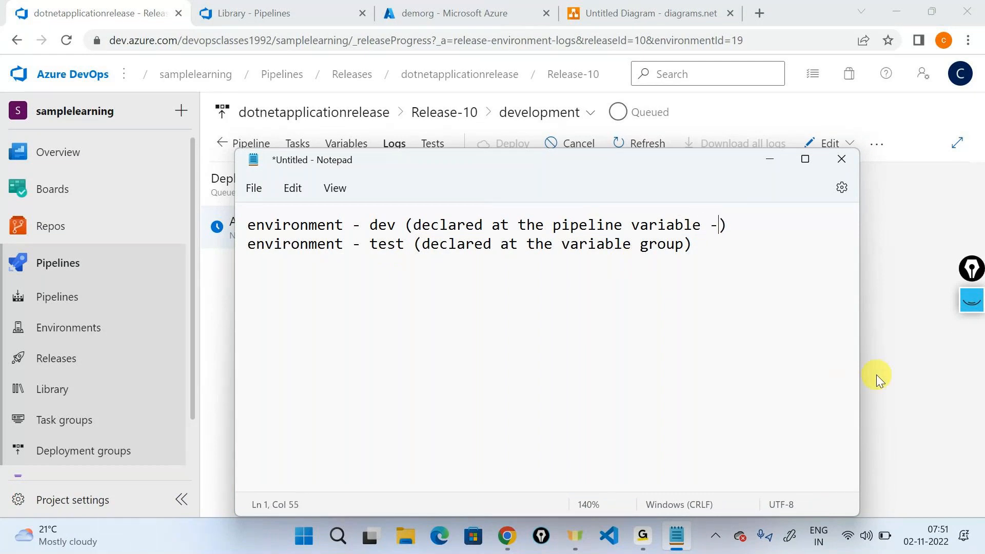
pyautogui.write(' value is s')
pyautogui.write('cip')
pyautogui.press('BackSpace')
pyautogui.press('BackSpace')
pyautogui.write('oped ')
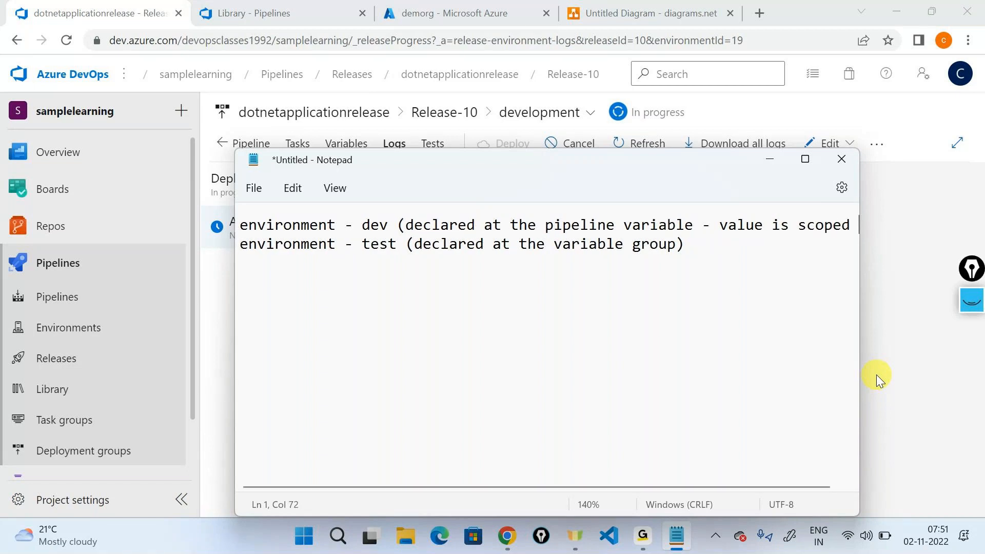
pyautogui.write('at release')
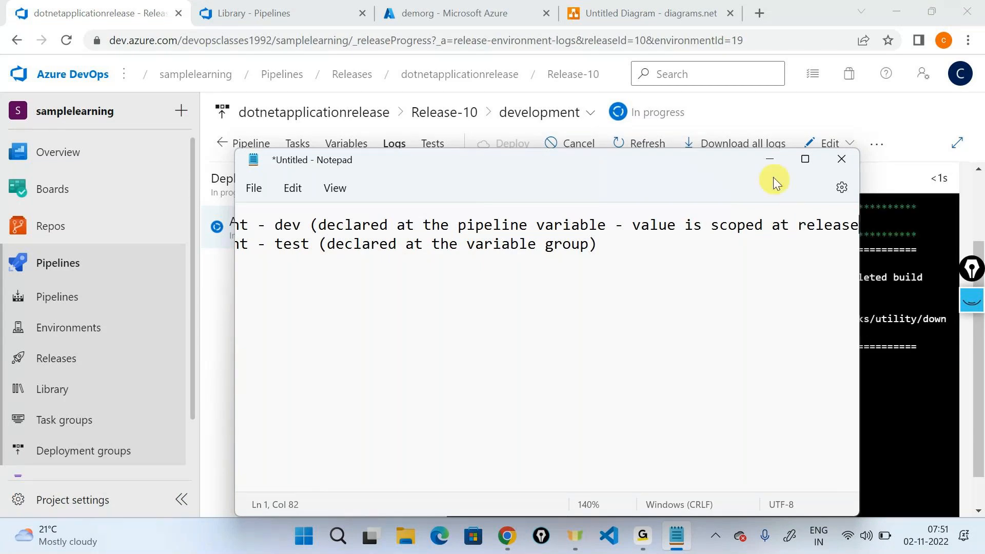
# Step: Open the Initialize job log, and return to Notepad to highlight the test value in the variable group line
pyautogui.click(769, 160)
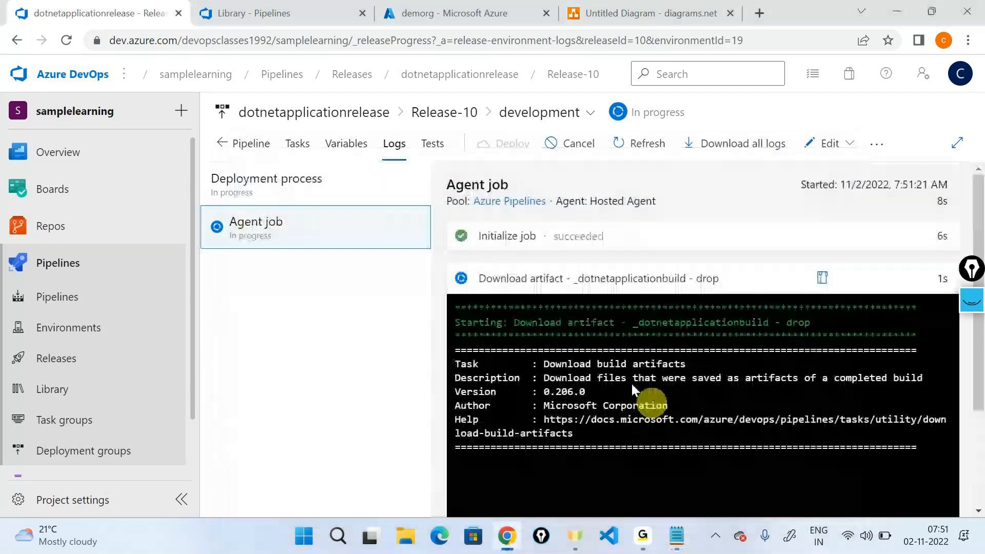
pyautogui.click(527, 235)
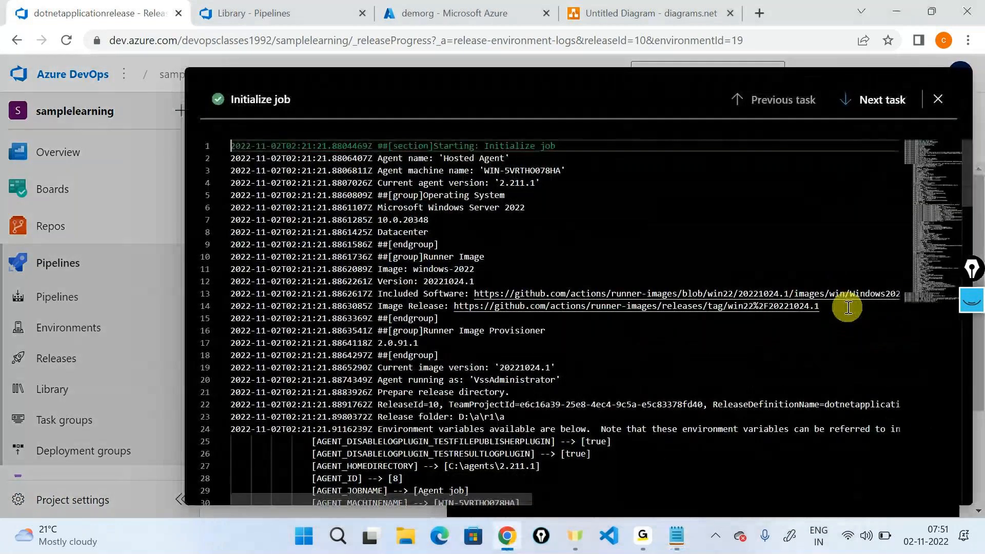
pyautogui.hotkey('alt', 'Tab')
pyautogui.moveTo(137, 79); pyautogui.dragTo(160, 94)
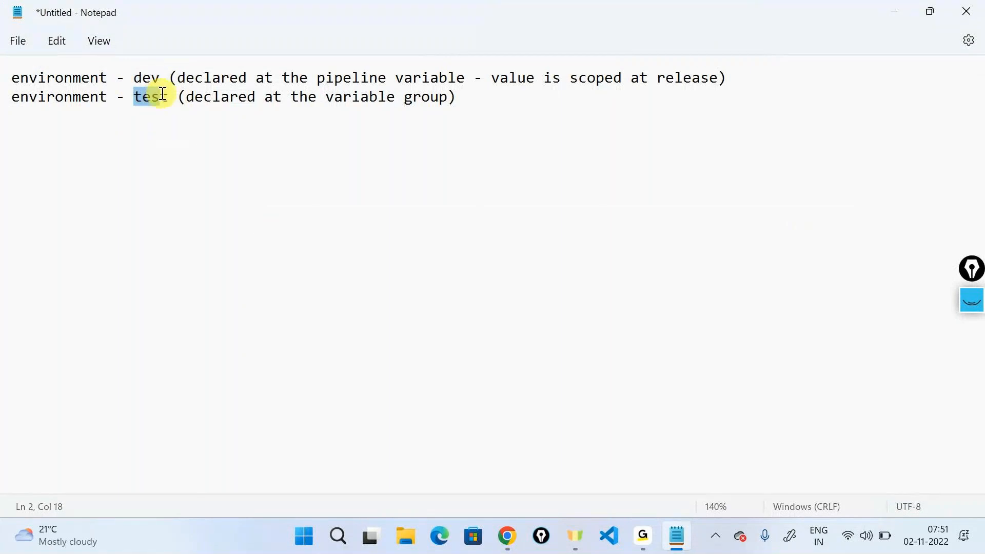
# Step: Clear the old screen ink, draw a tick beside the variable group line, erase it and go back to the job log
pyautogui.click(972, 300)
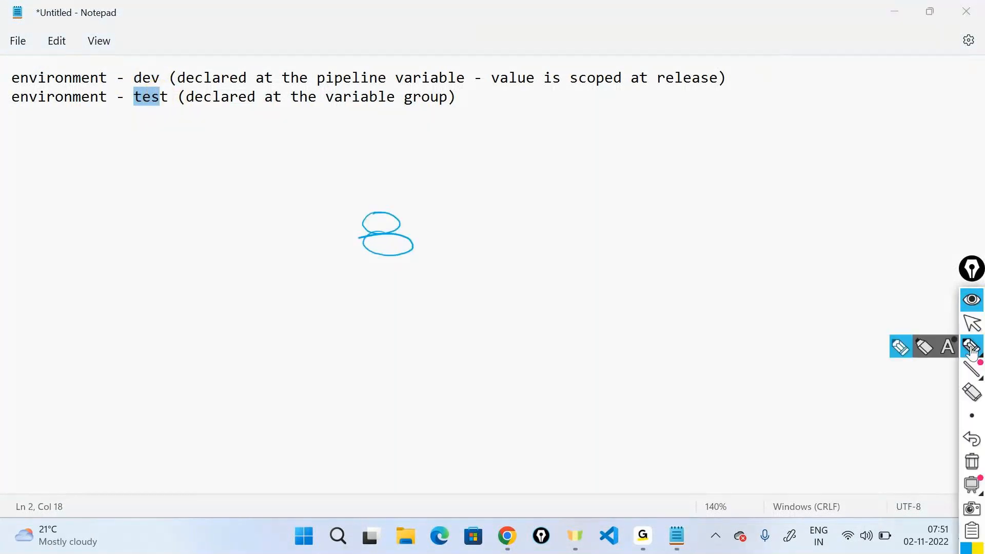
pyautogui.click(972, 461)
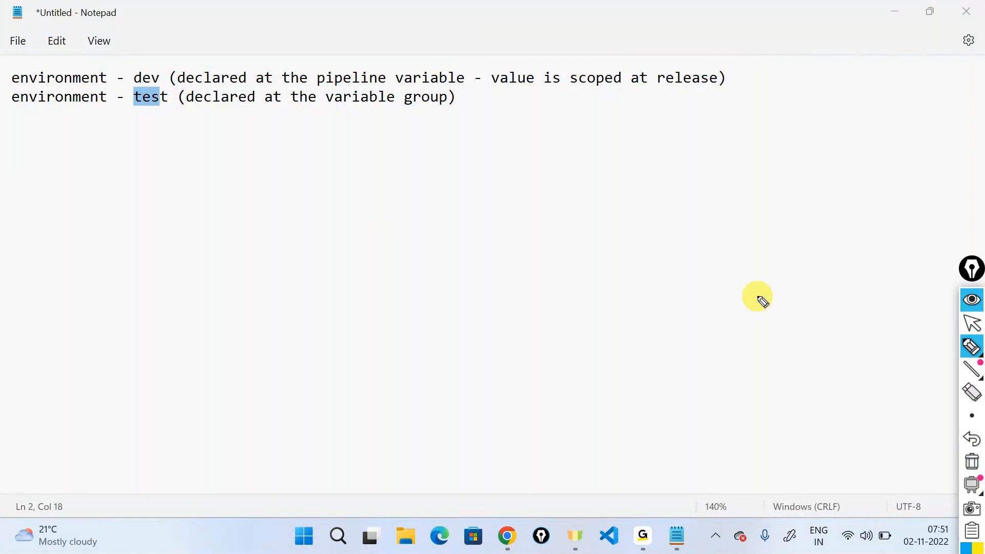
pyautogui.moveTo(466, 94); pyautogui.dragTo(517, 61)
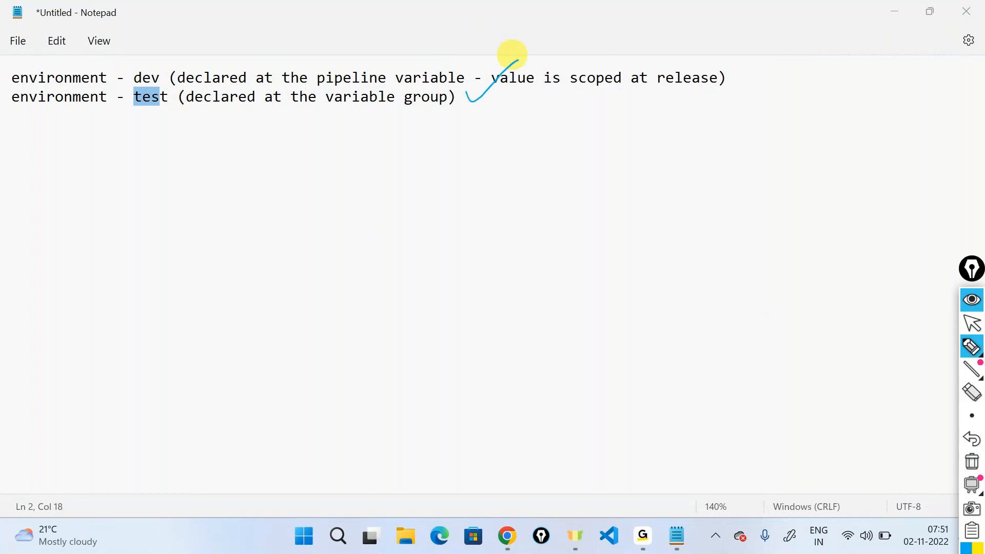
pyautogui.click(972, 461)
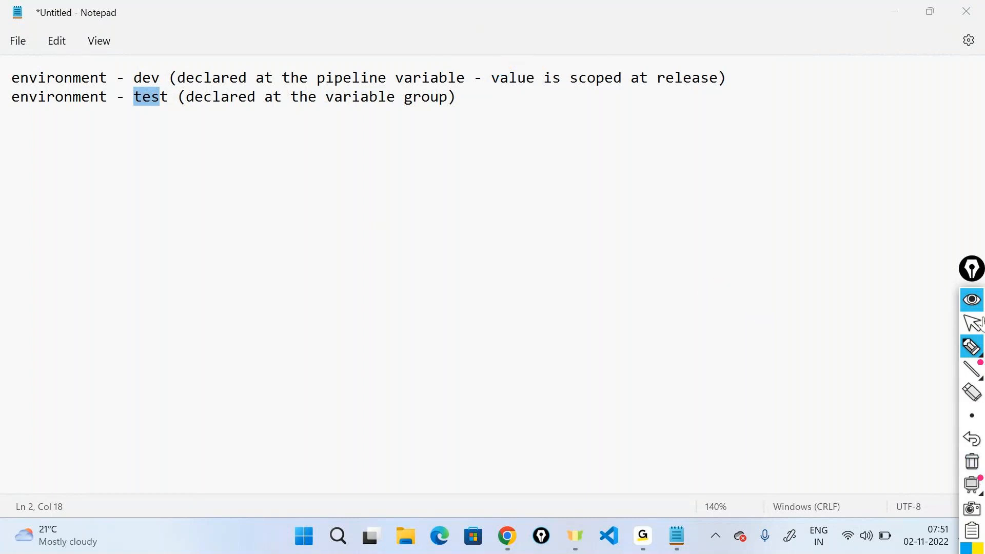
pyautogui.click(980, 323)
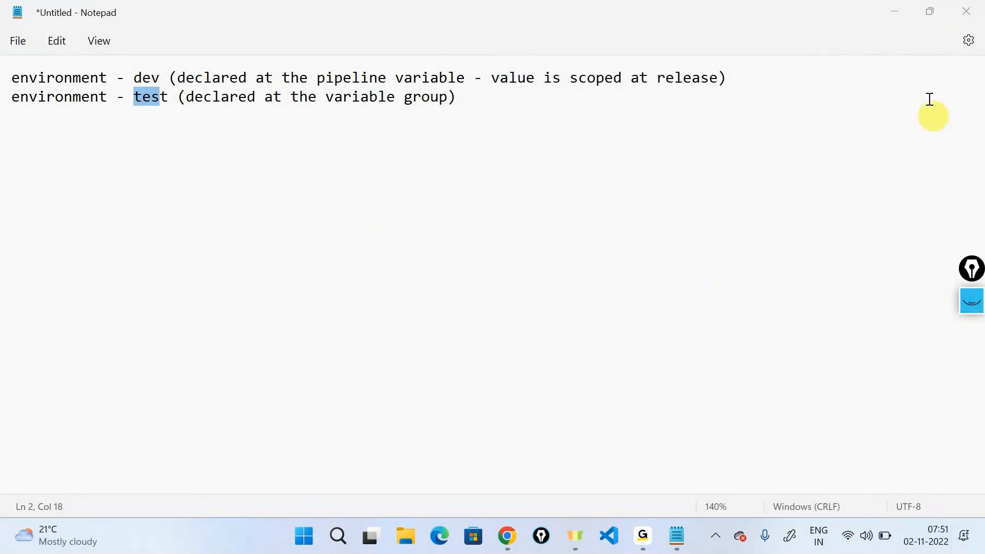
pyautogui.click(889, 18)
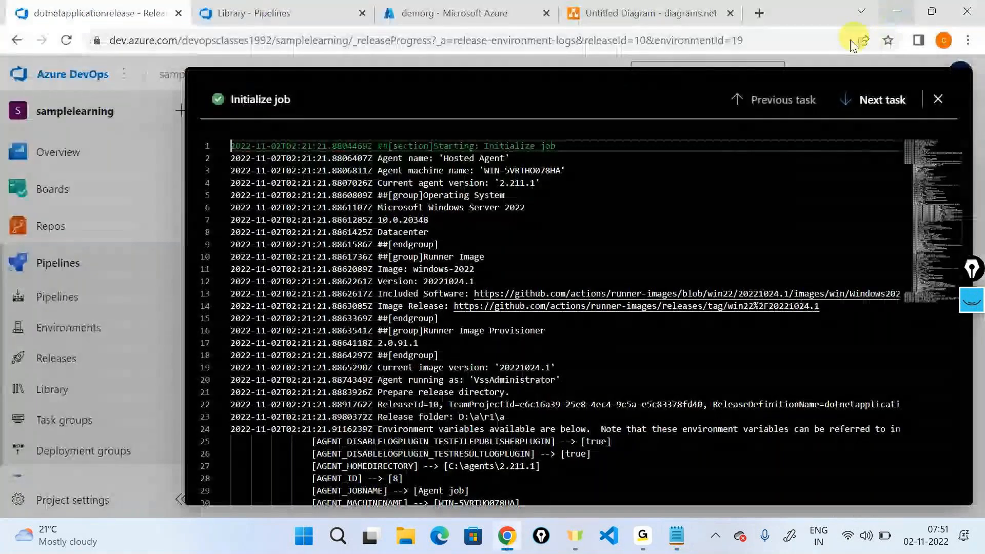
# Step: Search the Initialize job log for "environment" and highlight the ENVIRONMENT variable's entry with its value
pyautogui.click(723, 176)
pyautogui.hotkey('ctrl', 'f')
pyautogui.write('en')
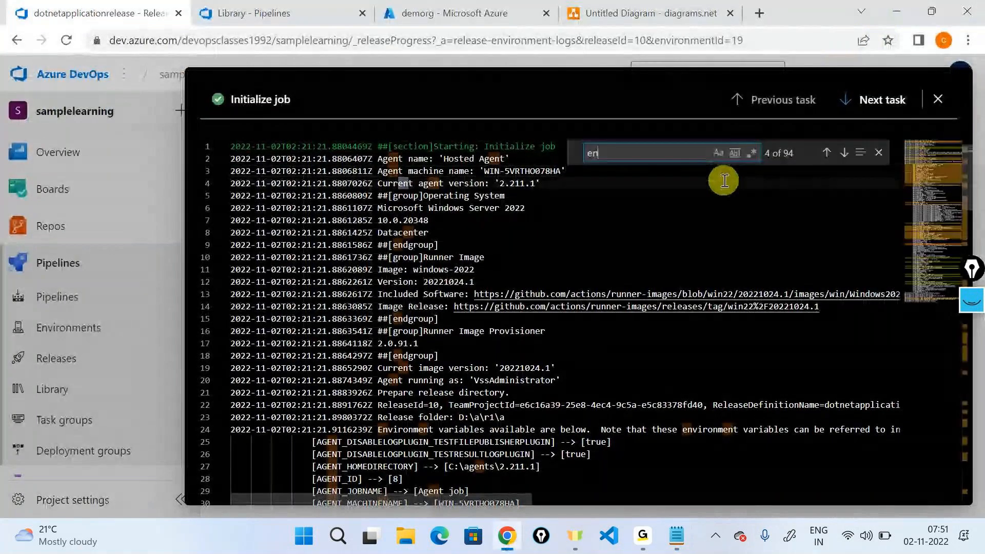
pyautogui.write('vironment')
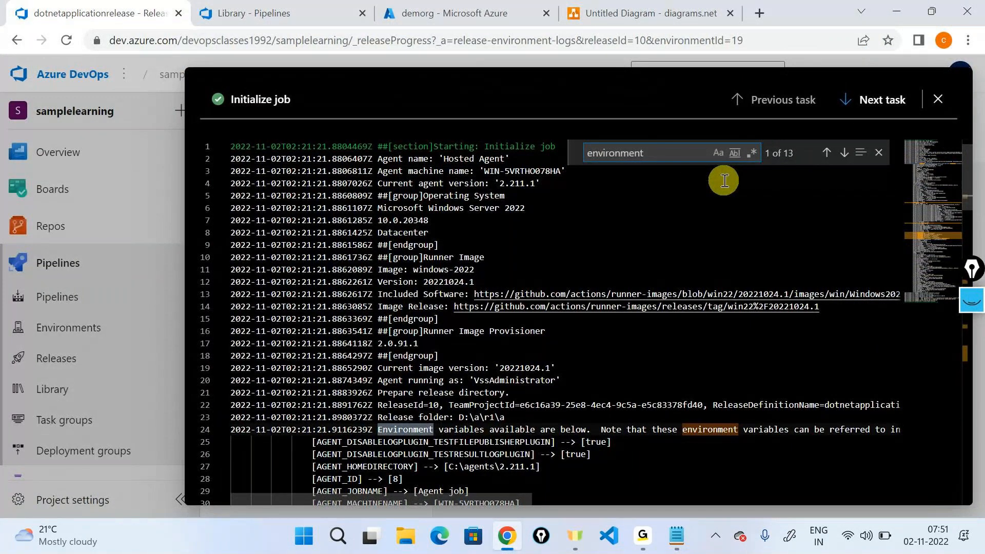
pyautogui.press('Return')
pyautogui.press('Return')
pyautogui.press('Return')
pyautogui.moveTo(370, 323); pyautogui.dragTo(260, 322)
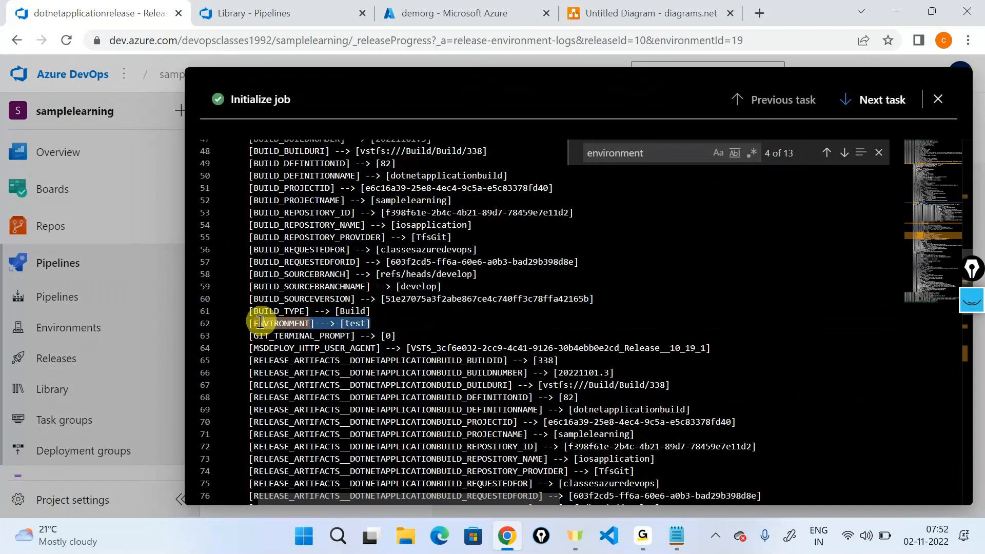
# Step: Switch to Notepad, copy both environment lines and insert three blank lines above them
pyautogui.hotkey('alt', 'Tab')
pyautogui.moveTo(494, 115); pyautogui.dragTo(2, 6)
pyautogui.hotkey('ctrl', 'c')
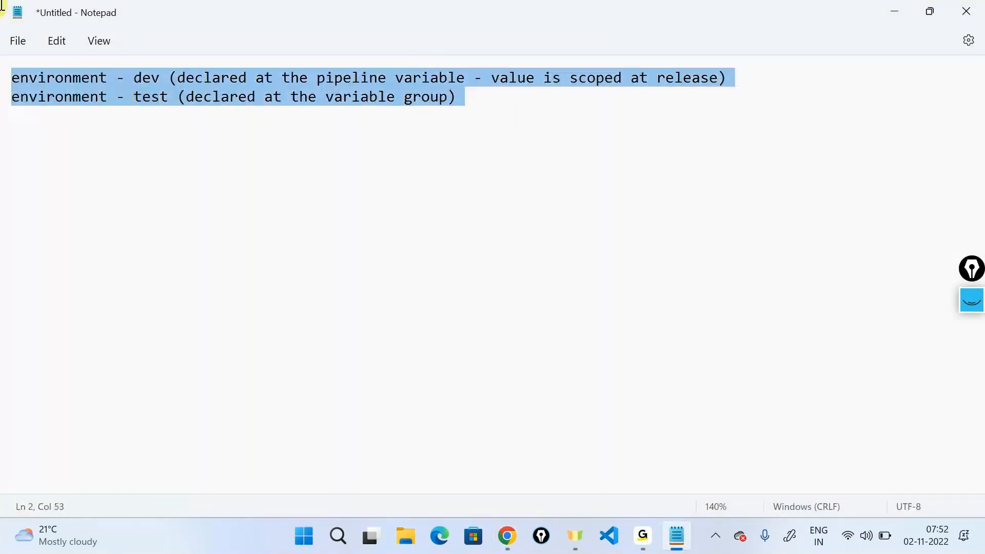
pyautogui.click(16, 72)
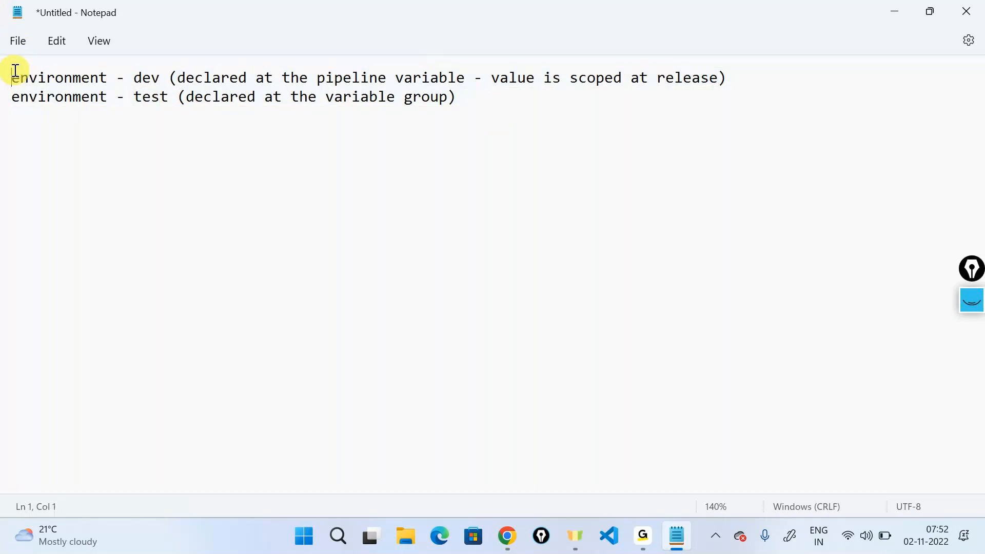
pyautogui.press('Return')
pyautogui.press('Return')
pyautogui.press('Return')
pyautogui.press('Up')
pyautogui.press('Up')
pyautogui.press('Up')
# Step: Add the heading "Sce-1" at the start of the note and paste the copied environment lines beneath it
pyautogui.write('Sne')
pyautogui.press('BackSpace')
pyautogui.press('BackSpace')
pyautogui.write('ce')
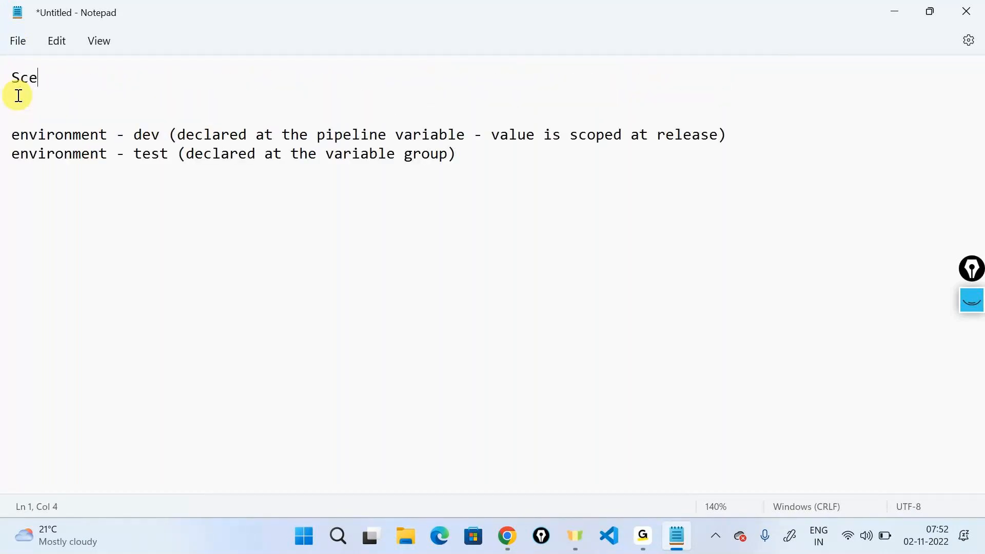
pyautogui.write('-1')
pyautogui.press('Return')
pyautogui.press('Return')
pyautogui.hotkey('ctrl', 'v')
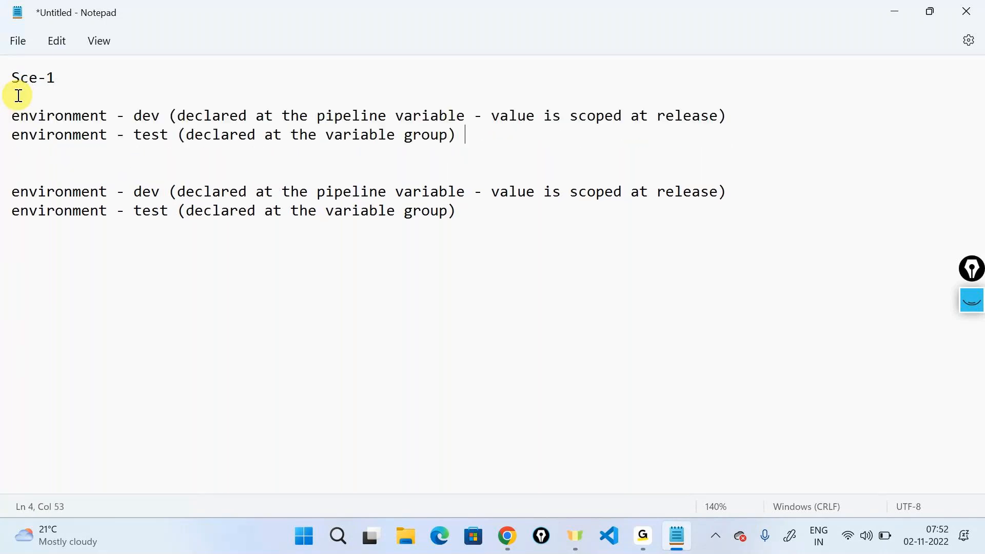
# Step: Replace "release" with "environment" as the scope in the pipeline variable line under Sce-1
pyautogui.doubleClick(661, 115)
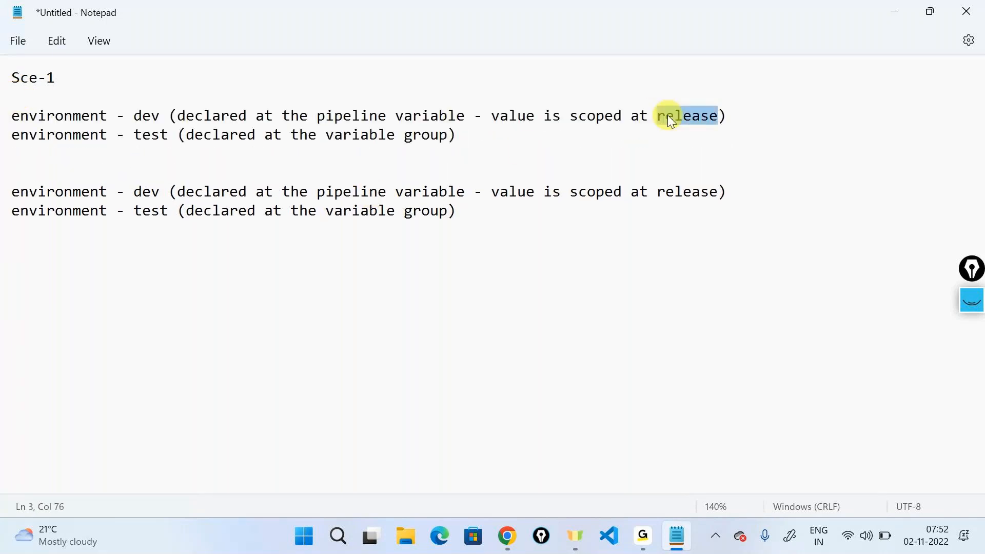
pyautogui.write('envi')
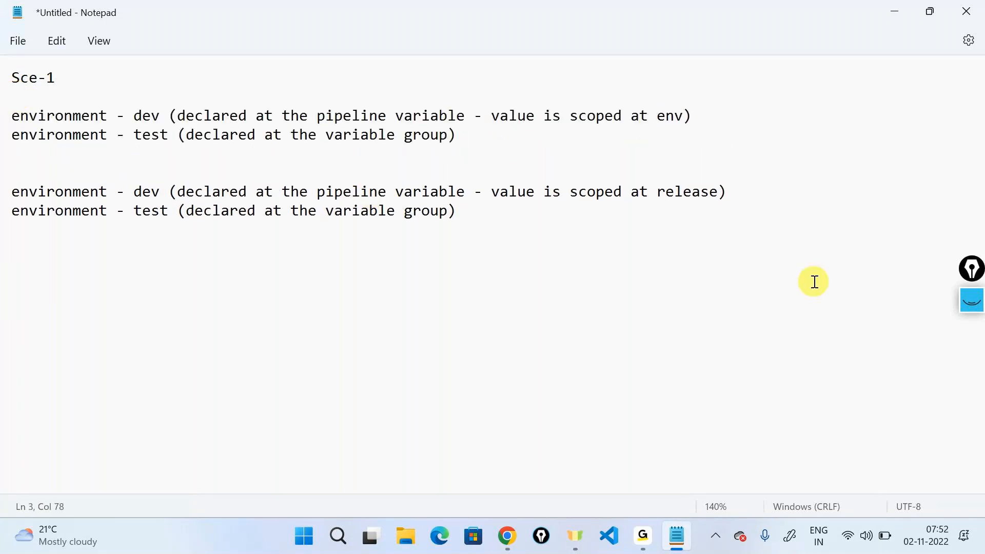
pyautogui.write('v')
pyautogui.press('BackSpace')
pyautogui.write('ronment')
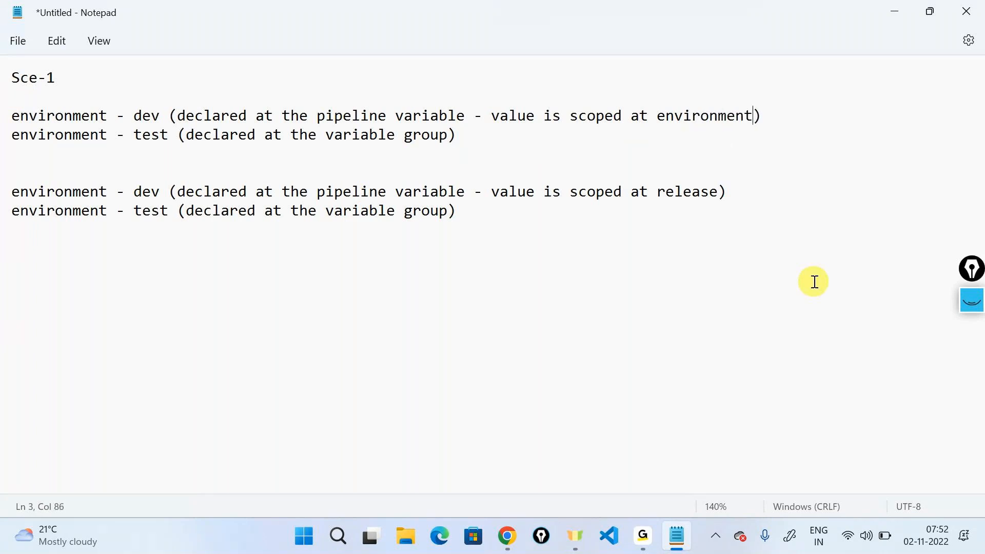
# Step: Add "- scoped to a particular environemnt" inside the brackets of the variable group line under Sce-1
pyautogui.doubleClick(688, 198)
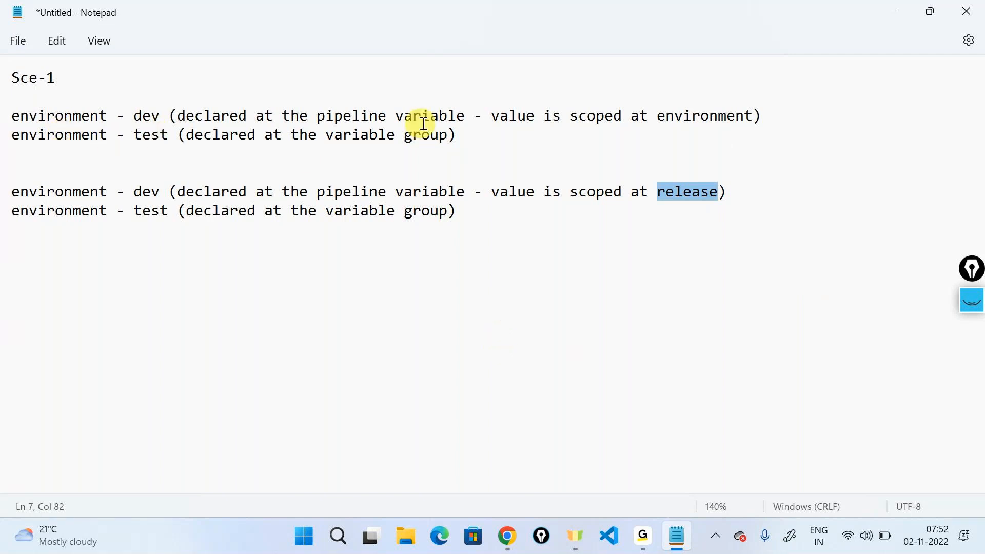
pyautogui.click(454, 135)
pyautogui.write('- ')
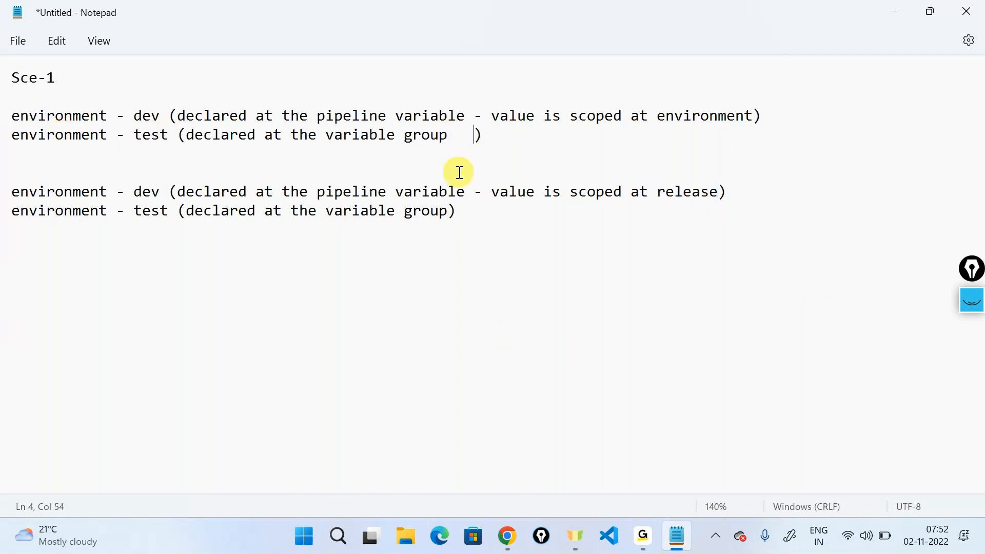
pyautogui.write('scr')
pyautogui.press('BackSpace')
pyautogui.write('oped to ')
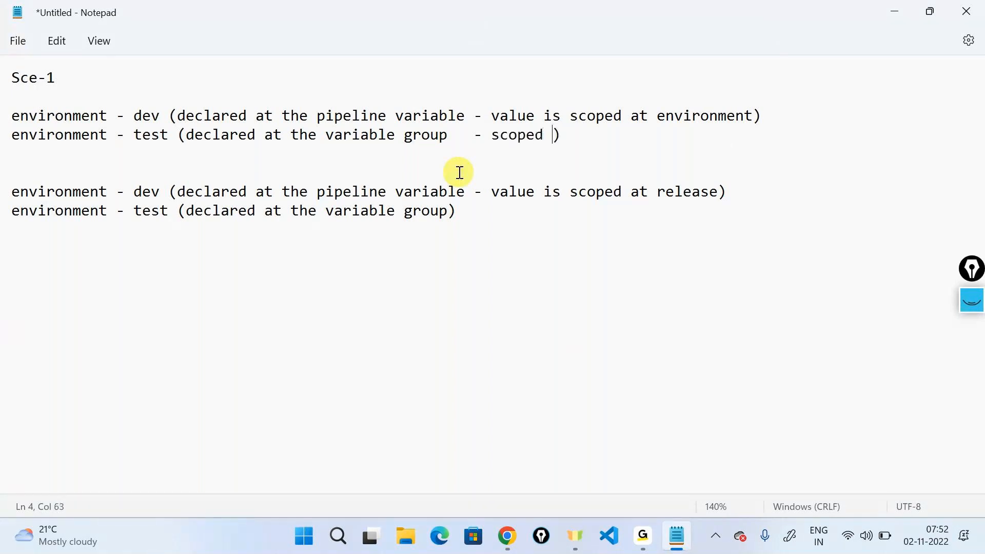
pyautogui.write('a parti')
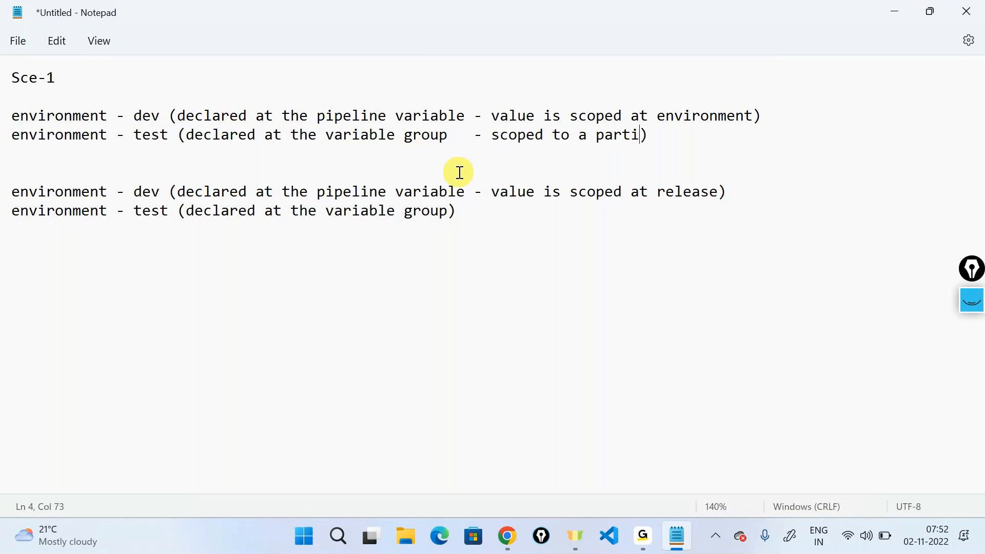
pyautogui.write('cular environemnt')
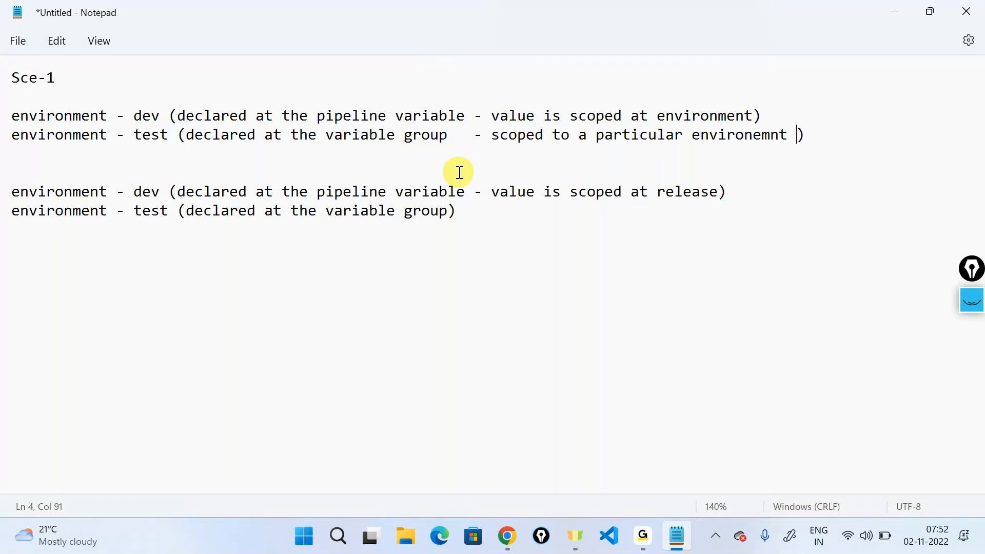
# Step: Copy "- scoped to a particular environemnt" from the Sce-1 variable group line into the brackets of the lower variable group line
pyautogui.moveTo(476, 134); pyautogui.dragTo(786, 137)
pyautogui.hotkey('ctrl', 'c')
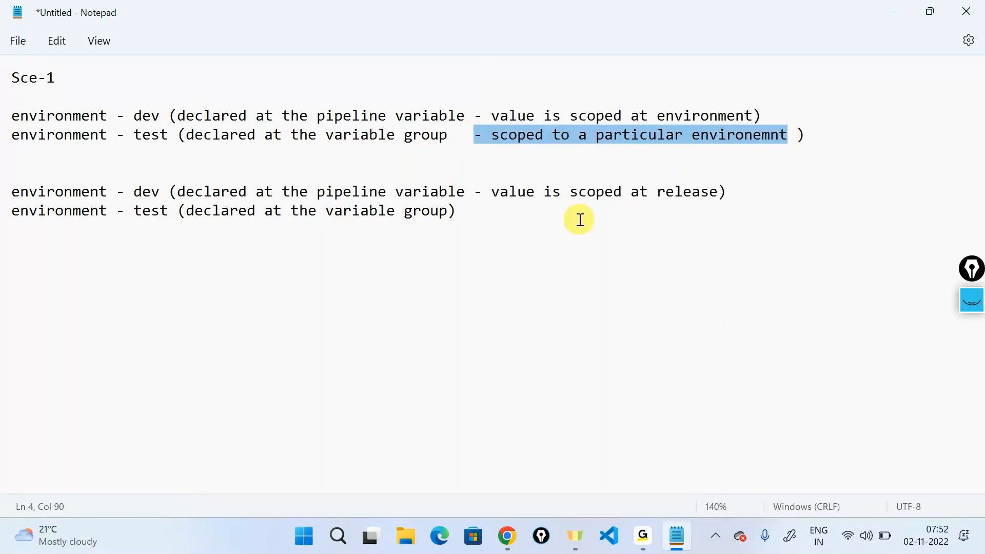
pyautogui.click(449, 211)
pyautogui.write('-')
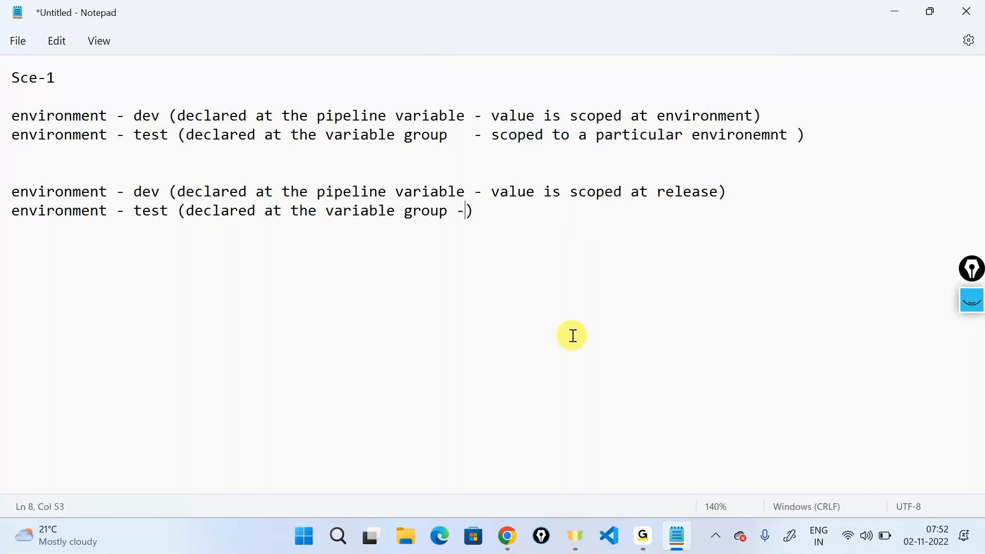
pyautogui.hotkey('ctrl', 'v')
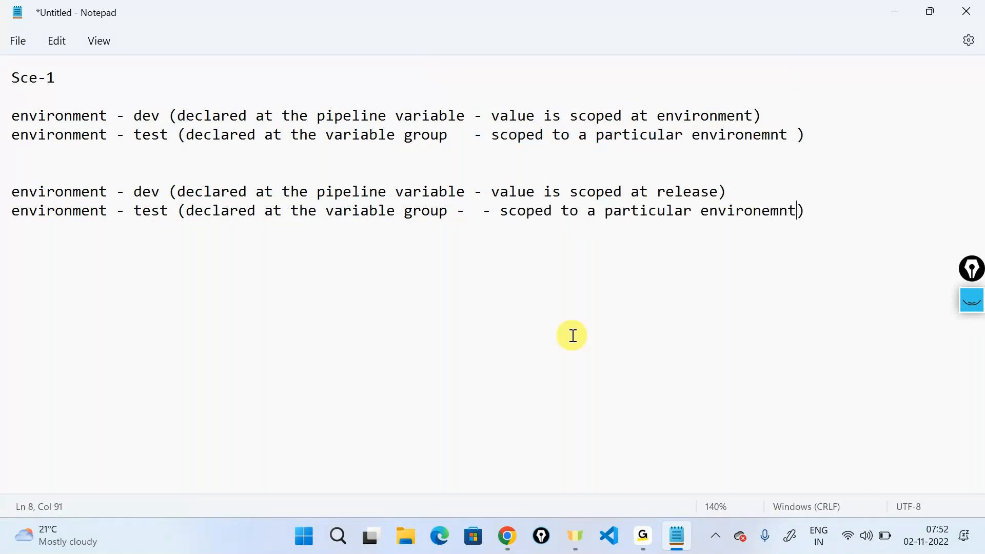
# Step: Add the heading "Sce-2" above the second pair of environment lines, separated by a blank line
pyautogui.click(177, 162)
pyautogui.press('Return')
pyautogui.press('Return')
pyautogui.write('Sce-2')
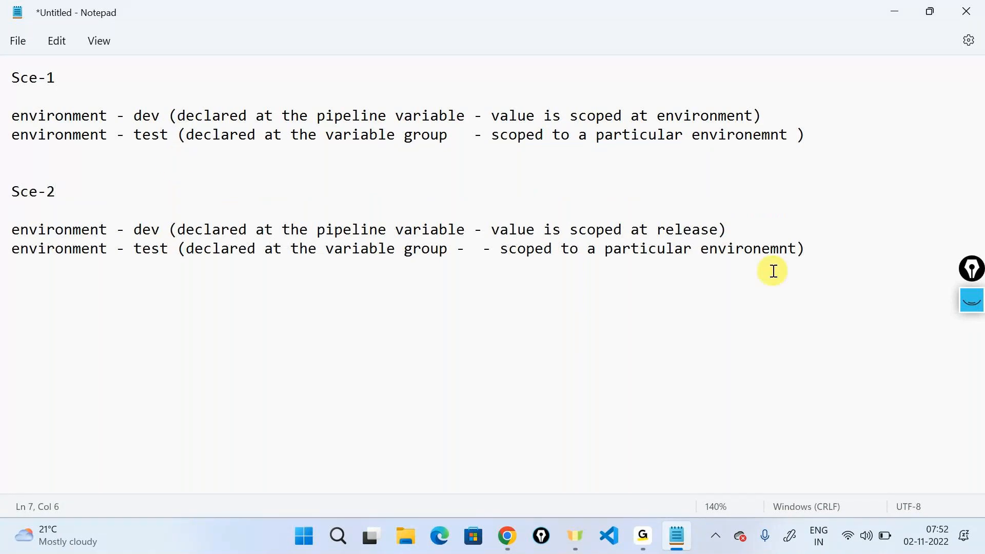
# Step: Add the heading "sce-3" below the Sce-2 block and paste a copy of both Sce-2 environment lines beneath it
pyautogui.click(839, 253)
pyautogui.press('Return')
pyautogui.press('Return')
pyautogui.press('Return')
pyautogui.write('sn')
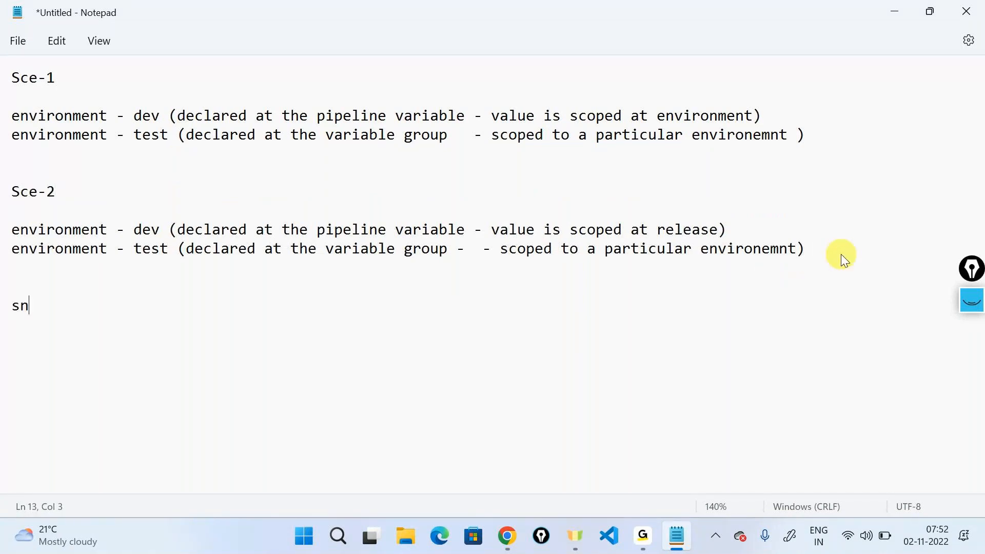
pyautogui.press('BackSpace')
pyautogui.write('ce-3')
pyautogui.moveTo(842, 254); pyautogui.dragTo(2, 235)
pyautogui.hotkey('ctrl', 'c')
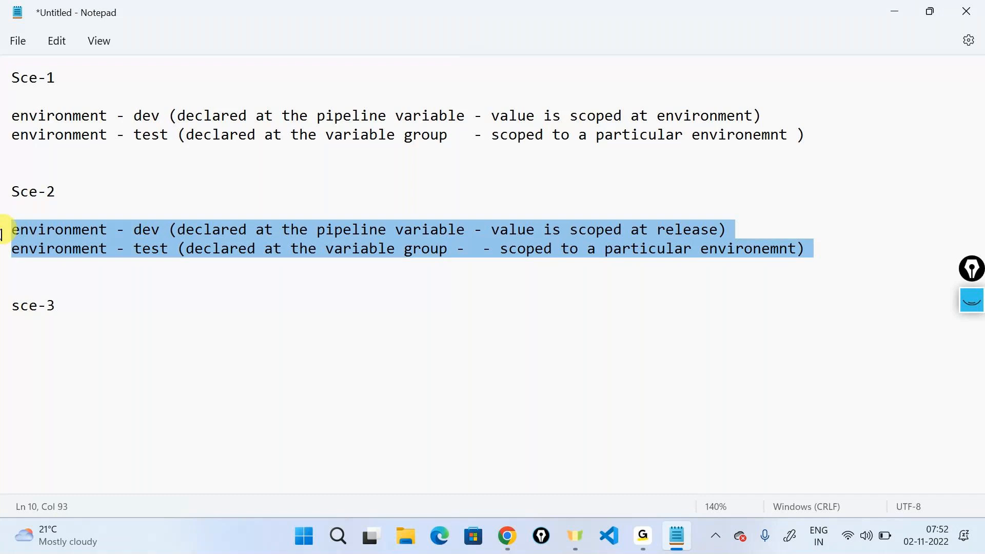
pyautogui.hotkey('ctrl', 'End')
pyautogui.hotkey('ctrl', 'v')
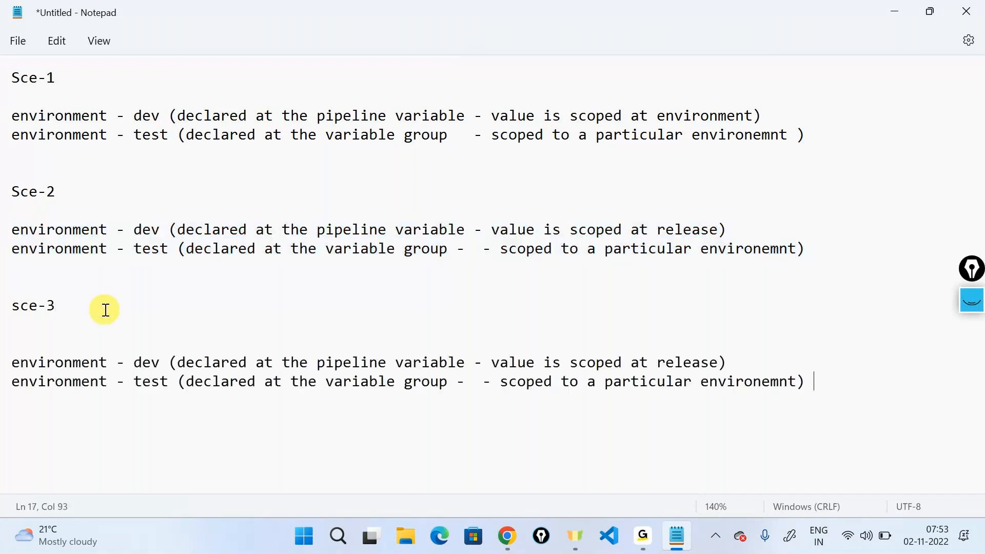
# Step: Replace "environemnt" with "release" as the scope in the variable group line under sce-3
pyautogui.tripleClick(735, 384)
pyautogui.doubleClick(736, 383)
pyautogui.write('release')
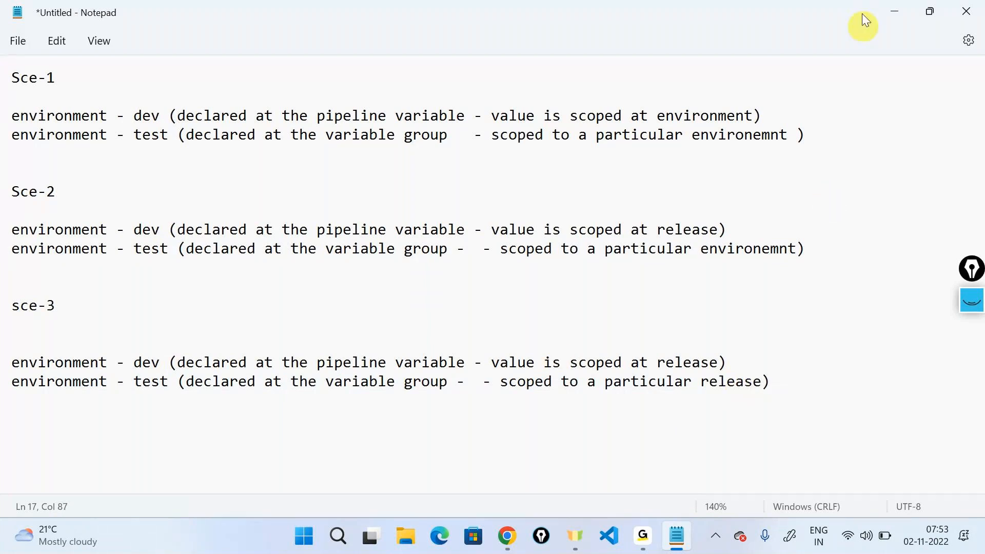
# Step: Switch to Azure DevOps, open the dotnetapplicationrelease pipeline for editing and display its variables
pyautogui.click(891, 10)
pyautogui.press('Escape')
pyautogui.click(822, 149)
pyautogui.click(779, 204)
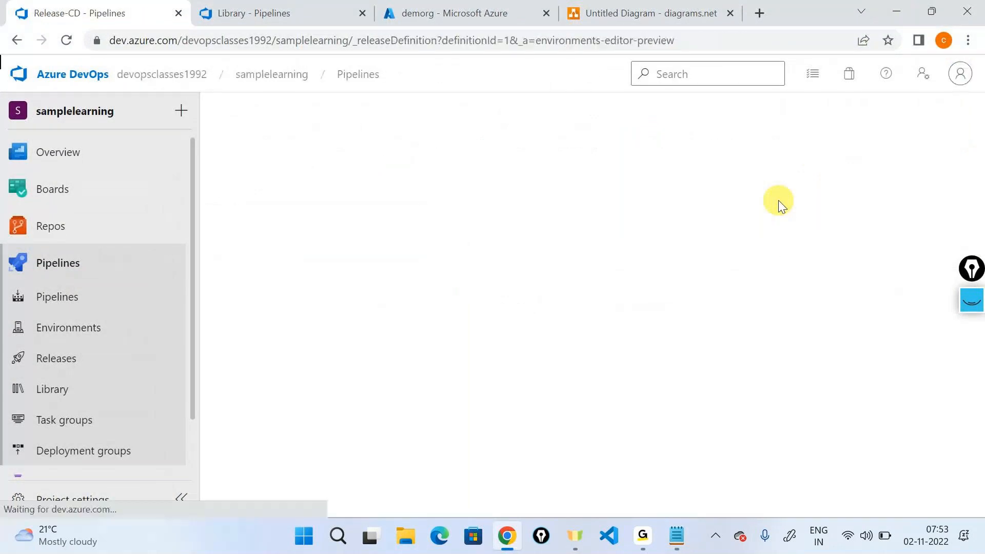
pyautogui.click(348, 146)
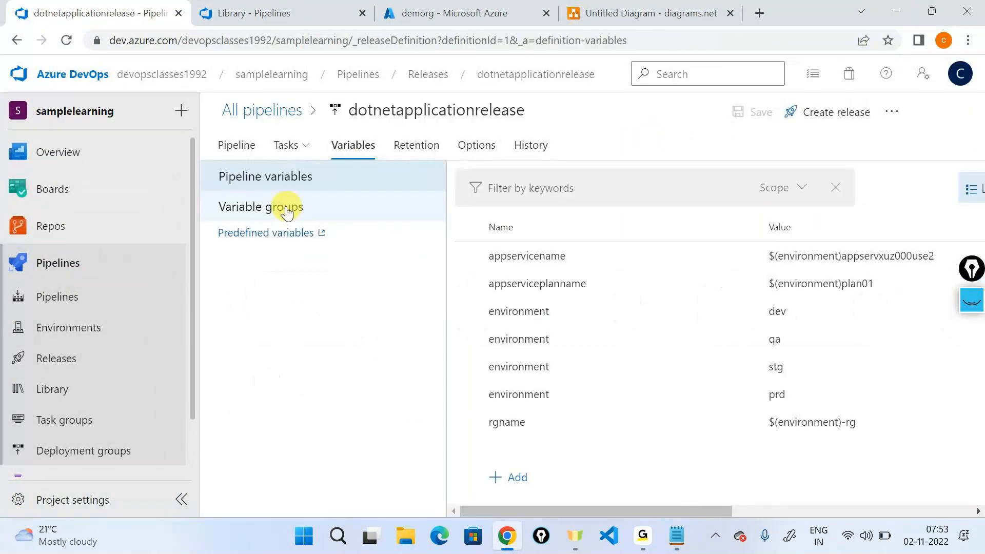
# Step: Change the scope of the linked development variable group from a stage to Release
pyautogui.click(286, 211)
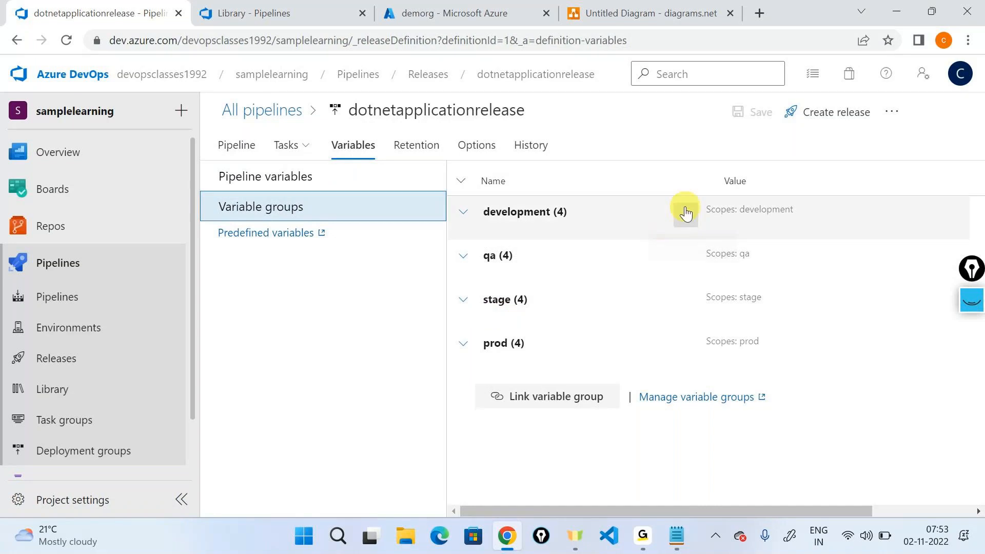
pyautogui.click(686, 213)
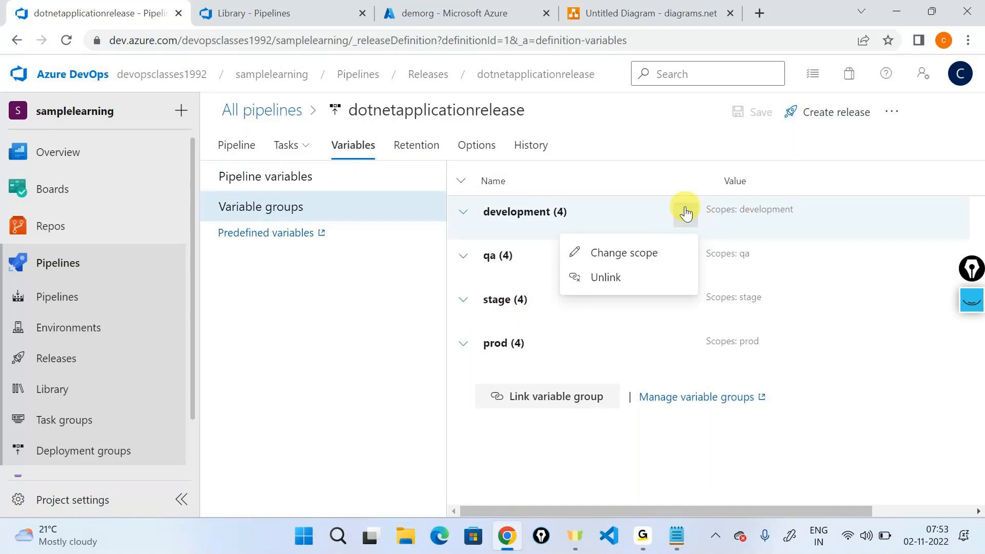
pyautogui.click(635, 252)
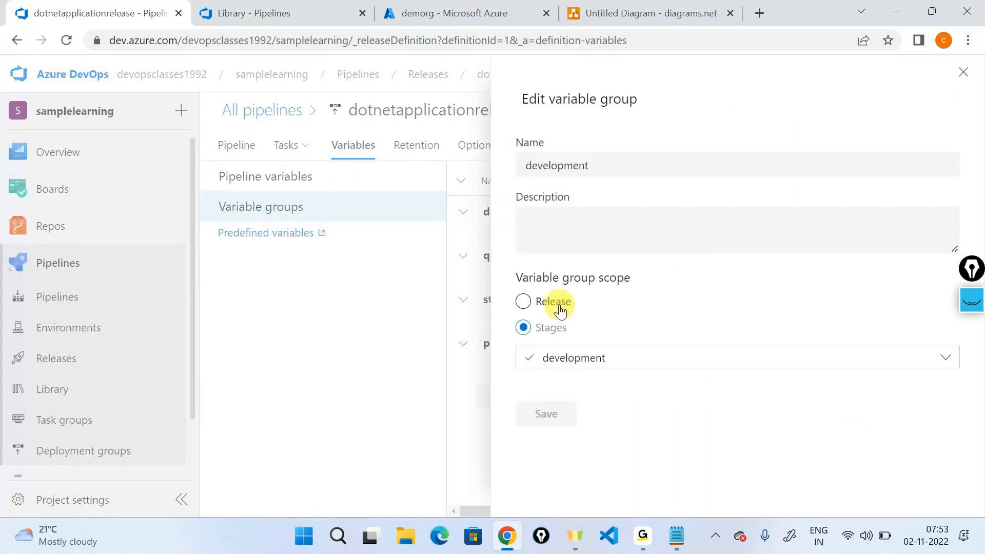
pyautogui.click(560, 311)
pyautogui.click(535, 417)
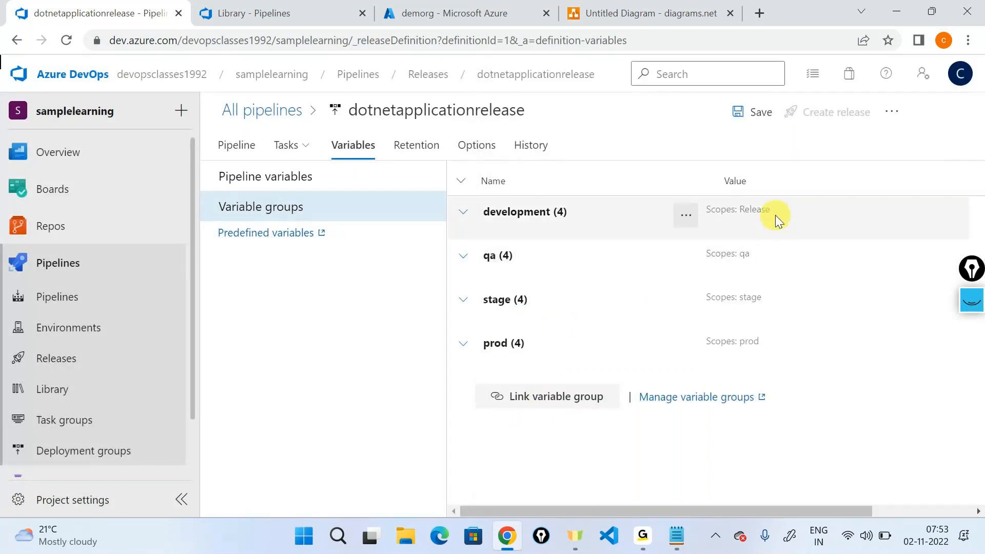
# Step: Compare the environment value in the development variable group with the first environment pipeline variable and check that variable's scope
pyautogui.click(463, 211)
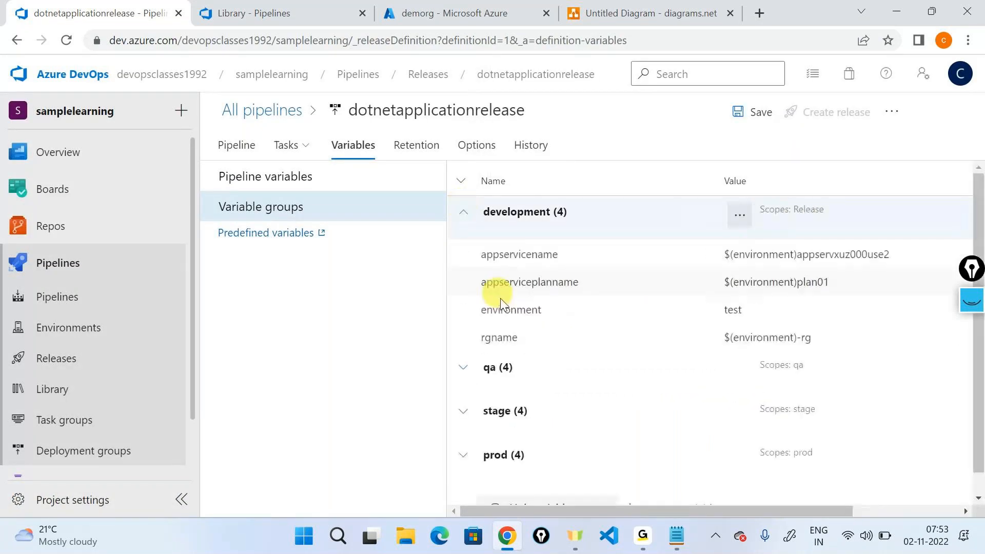
pyautogui.doubleClick(519, 310)
pyautogui.click(732, 310)
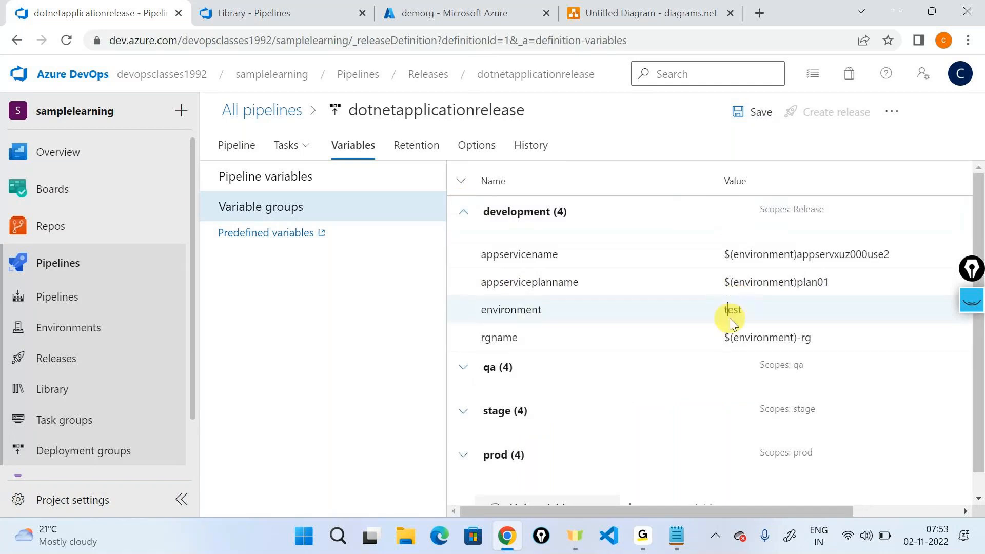
pyautogui.doubleClick(732, 310)
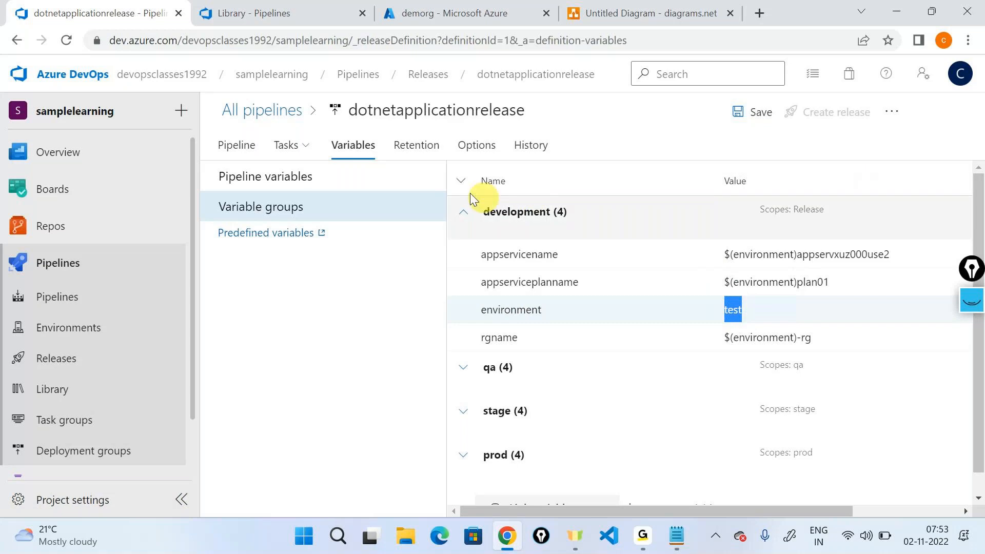
pyautogui.click(267, 197)
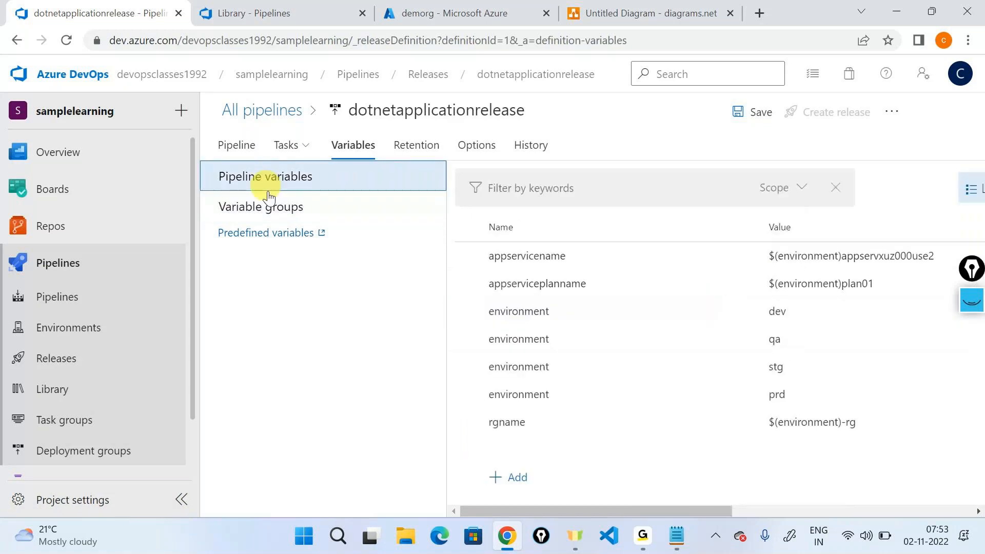
pyautogui.click(587, 316)
pyautogui.click(792, 313)
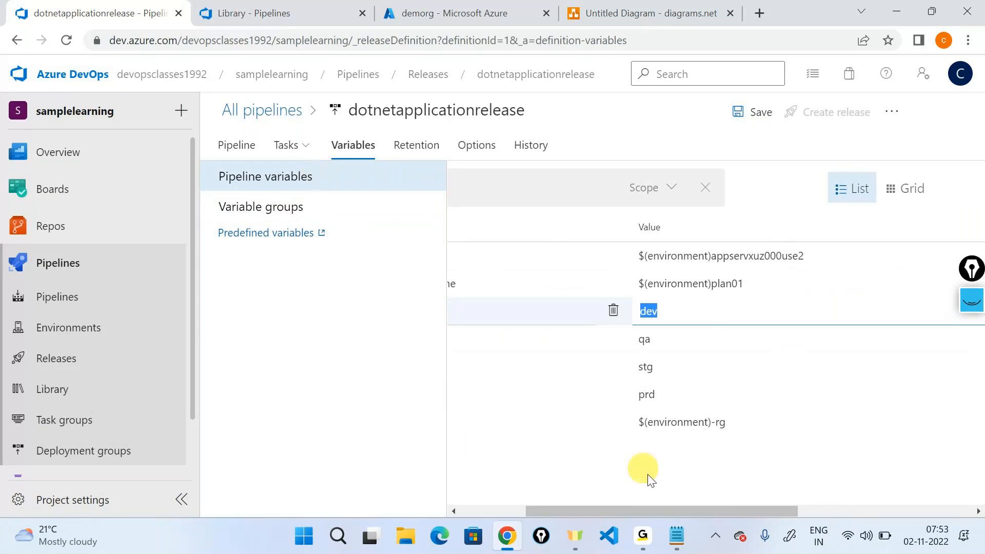
pyautogui.moveTo(661, 507); pyautogui.dragTo(855, 497)
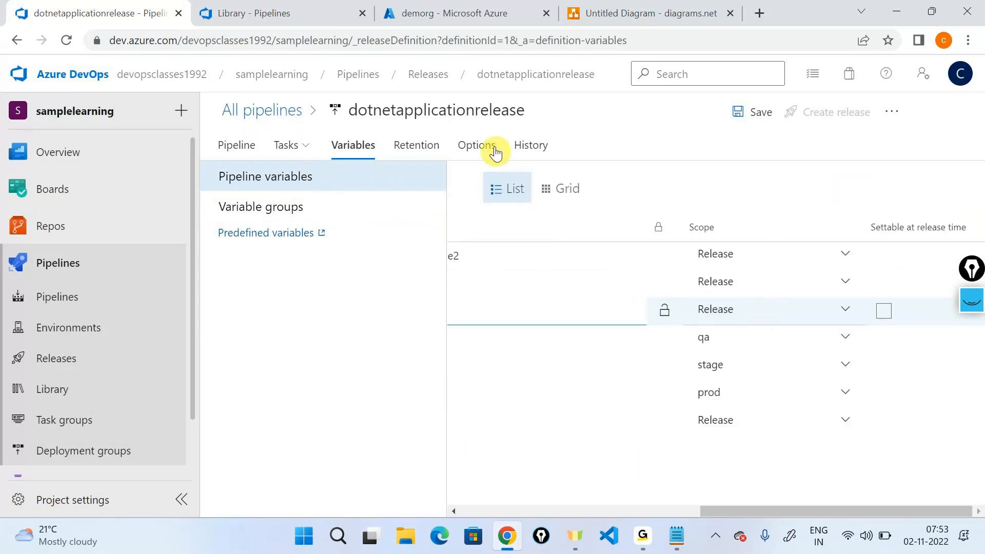
# Step: Save the pipeline changes and create a new release with the qa, stage and prod stages set to manual trigger
pyautogui.click(738, 115)
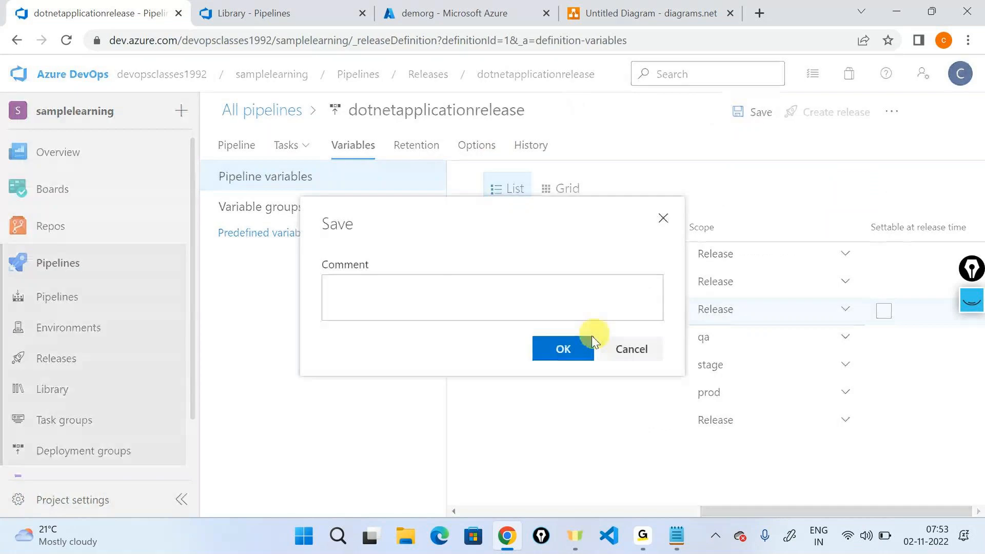
pyautogui.click(592, 338)
pyautogui.click(842, 117)
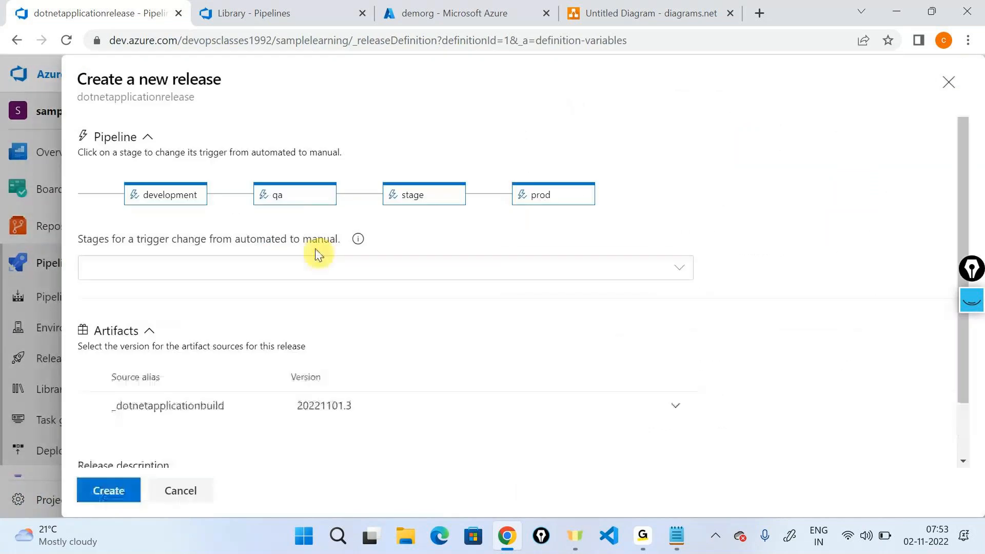
pyautogui.click(298, 196)
pyautogui.click(431, 196)
pyautogui.click(544, 196)
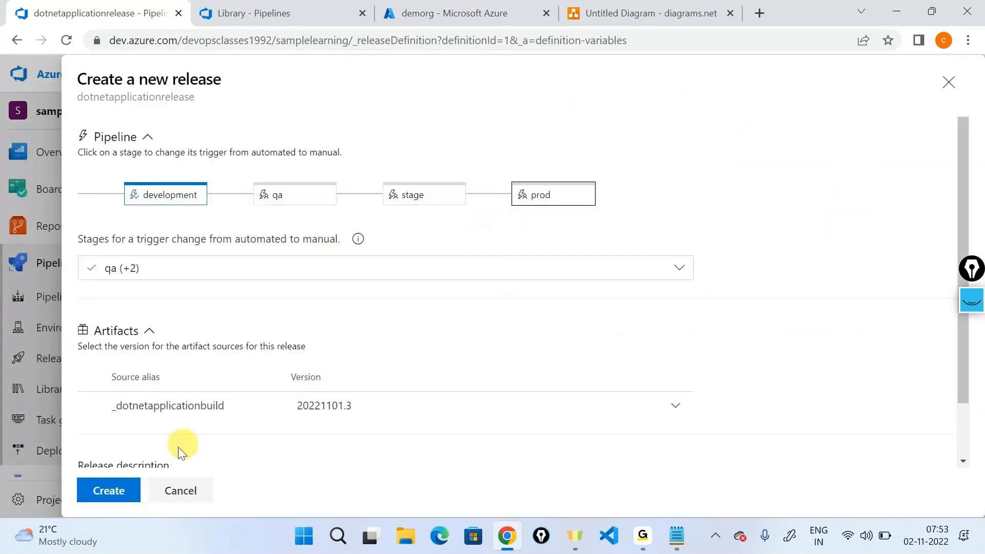
pyautogui.click(108, 490)
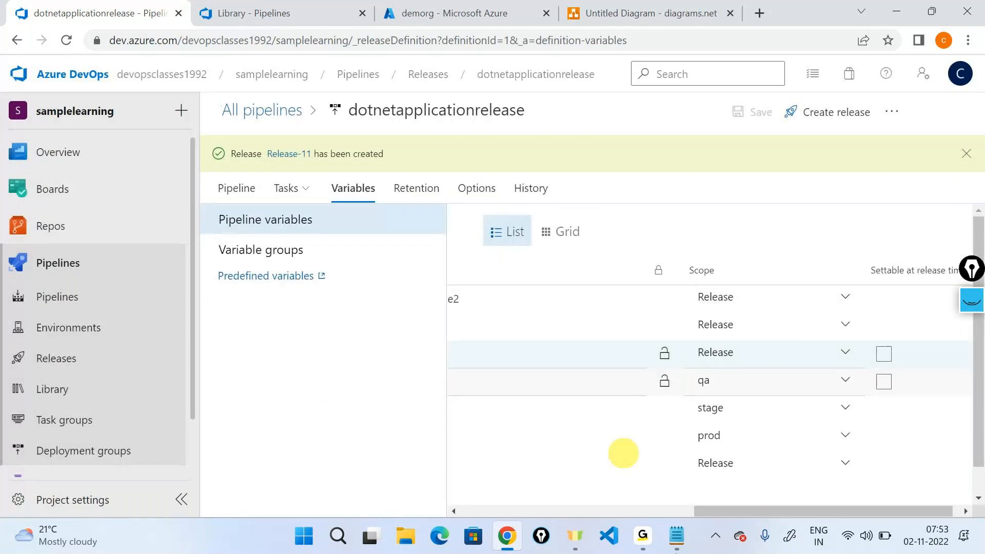
# Step: Open the newly created release and display the logs of its development stage
pyautogui.click(289, 154)
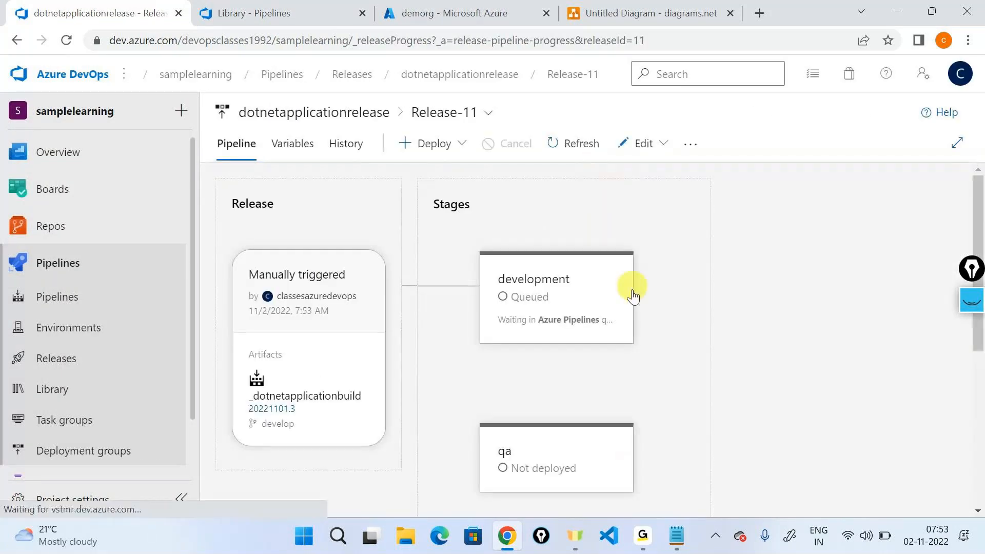
pyautogui.click(530, 266)
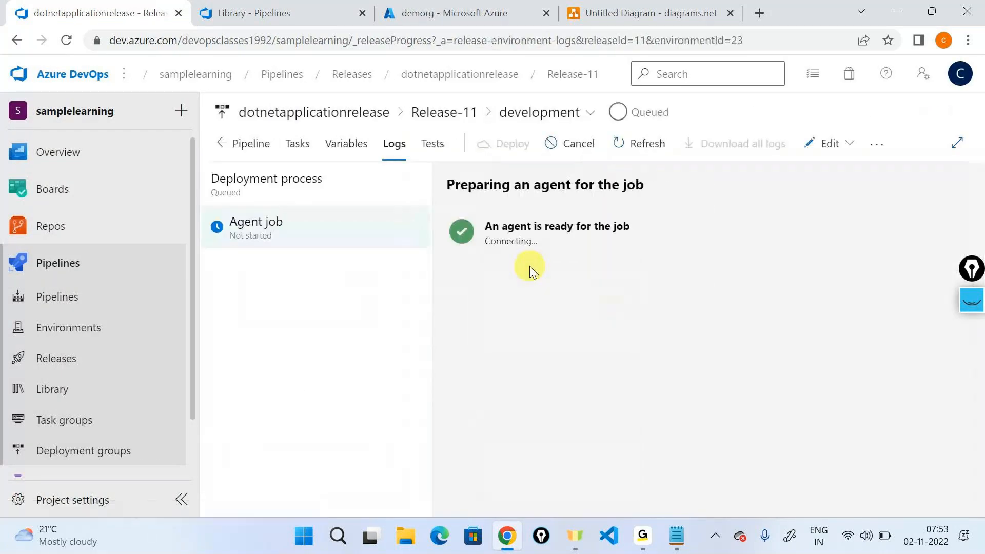
# Step: Switch to Notepad and review the environment values and scopes in both lines under sce-3
pyautogui.click(667, 531)
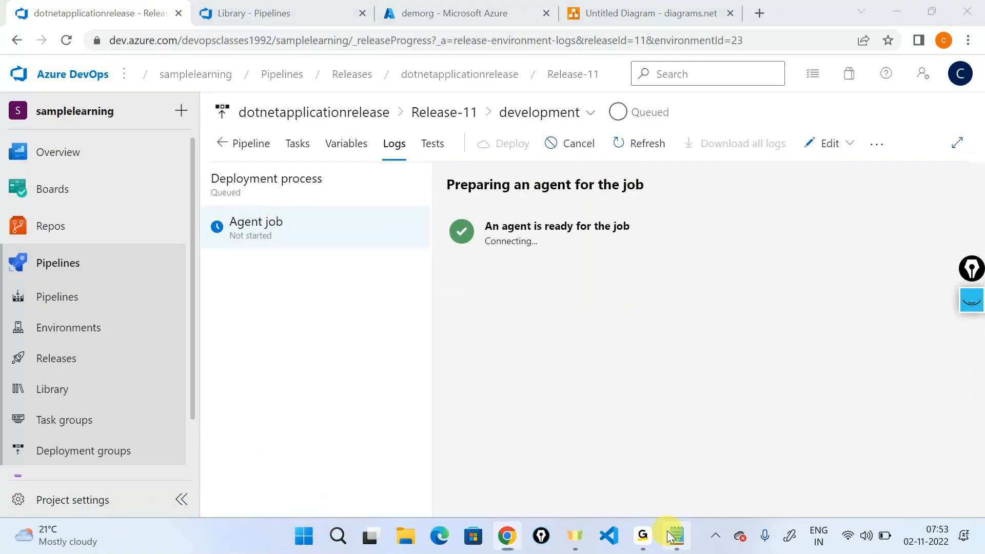
pyautogui.tripleClick(109, 363)
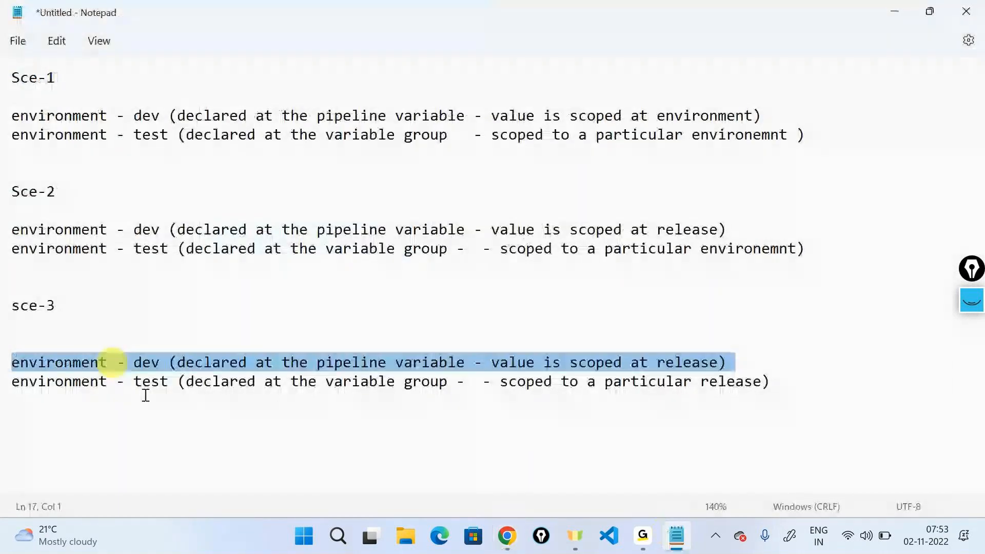
pyautogui.click(352, 413)
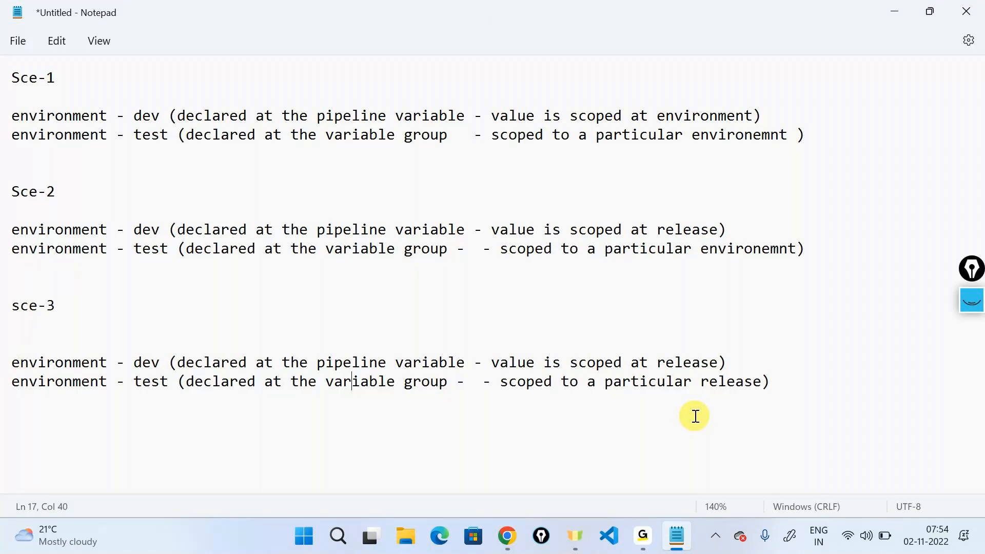
pyautogui.doubleClick(154, 364)
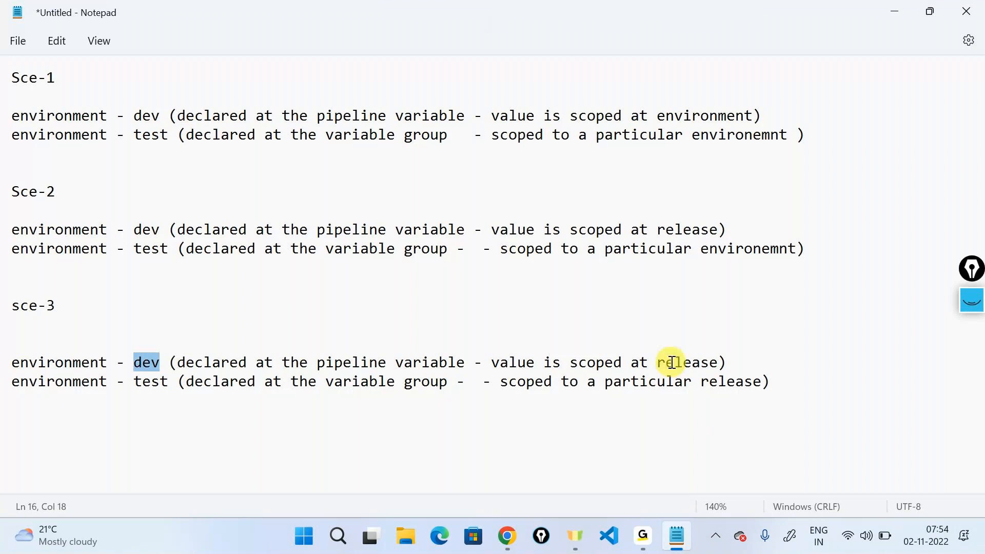
pyautogui.doubleClick(706, 361)
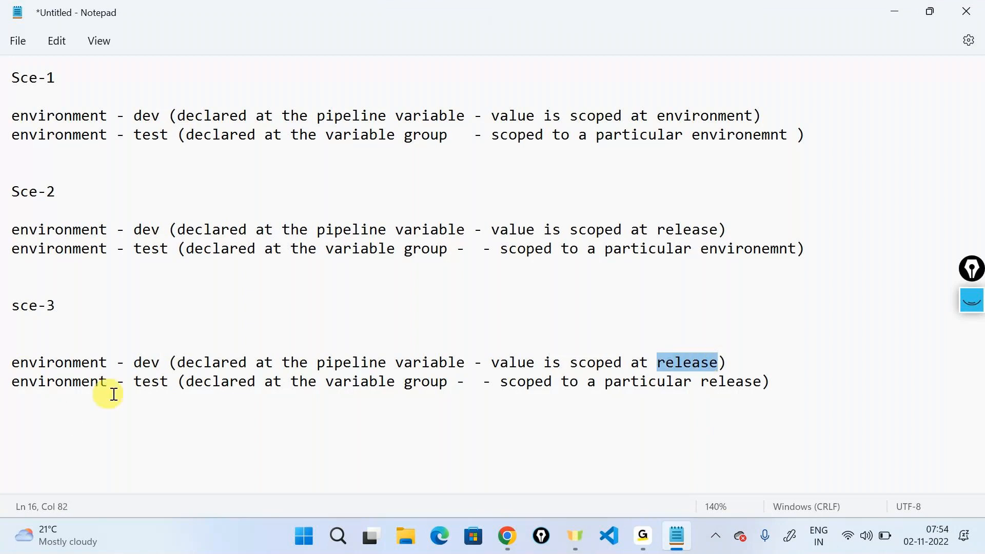
pyautogui.click(273, 427)
pyautogui.doubleClick(146, 389)
pyautogui.click(832, 373)
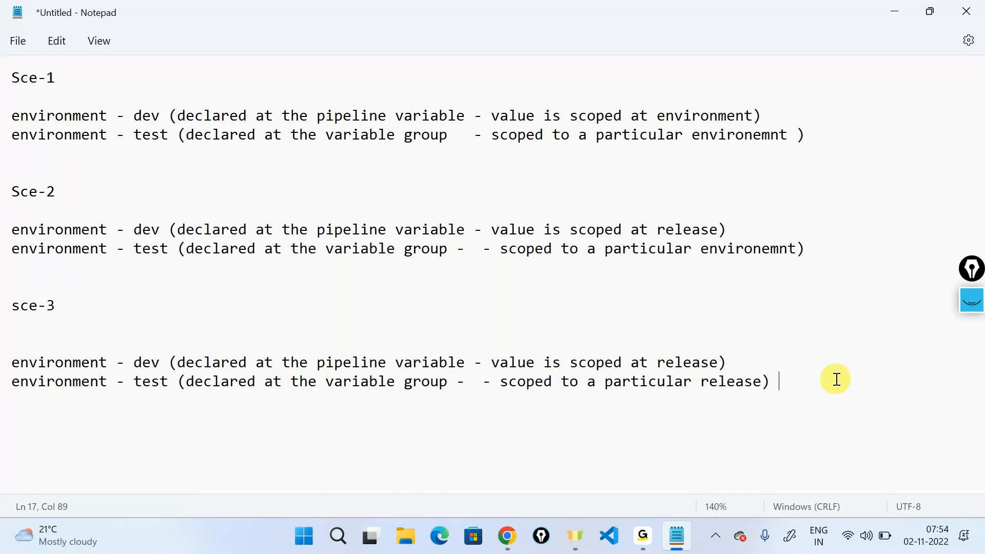
pyautogui.doubleClick(52, 398)
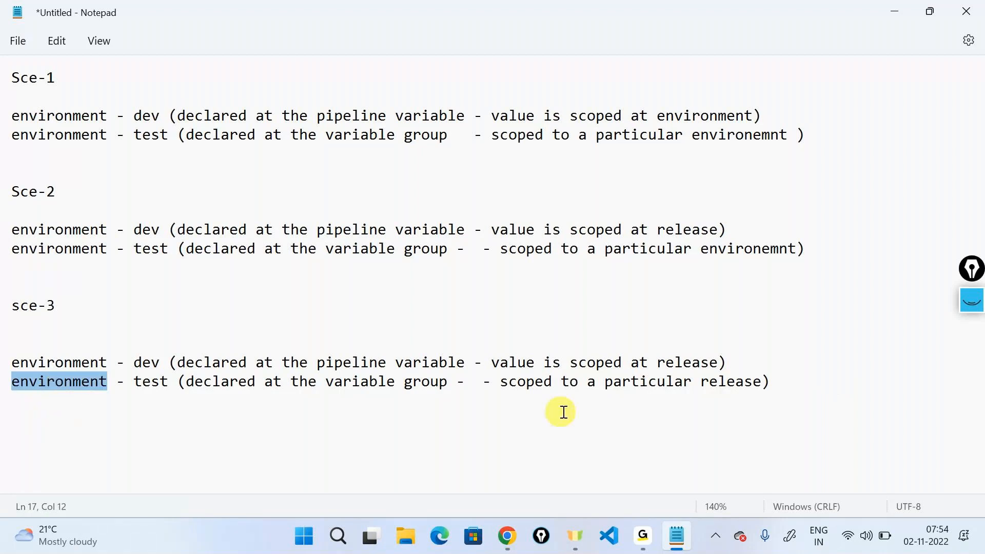
# Step: Switch to Azure DevOps, open the development stage's Initialize job log, and search it for the environment variable
pyautogui.click(895, 11)
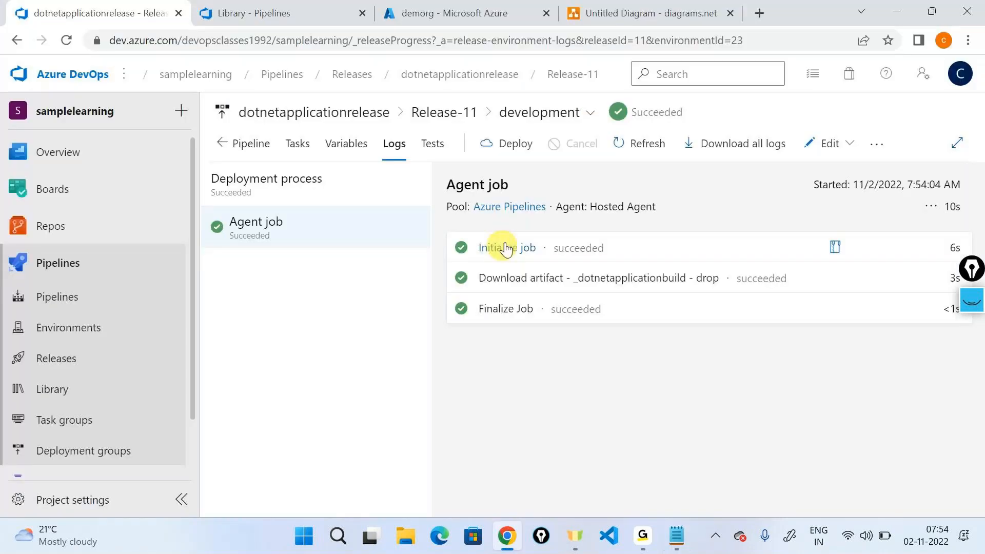
pyautogui.click(501, 247)
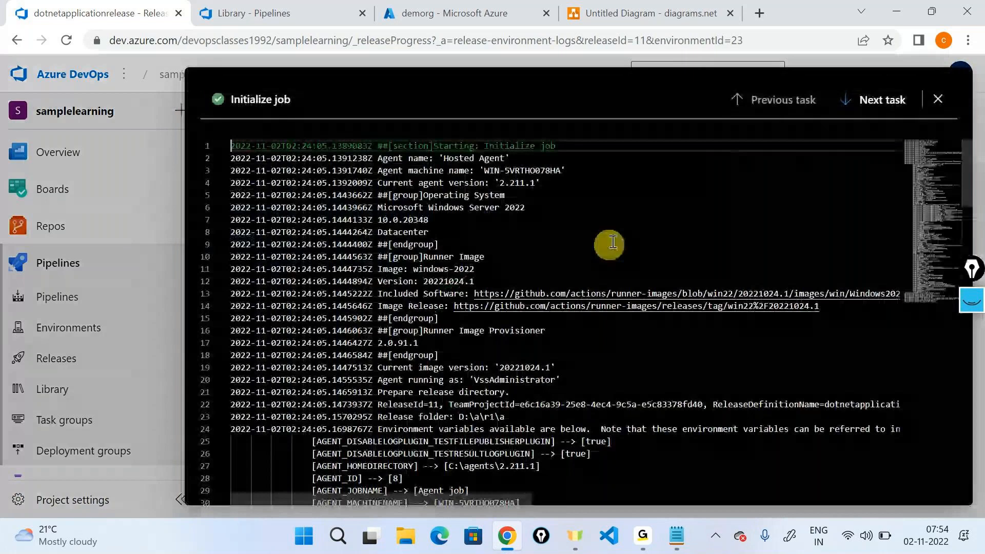
pyautogui.click(619, 231)
pyautogui.hotkey('ctrl', 'f')
pyautogui.write('environment')
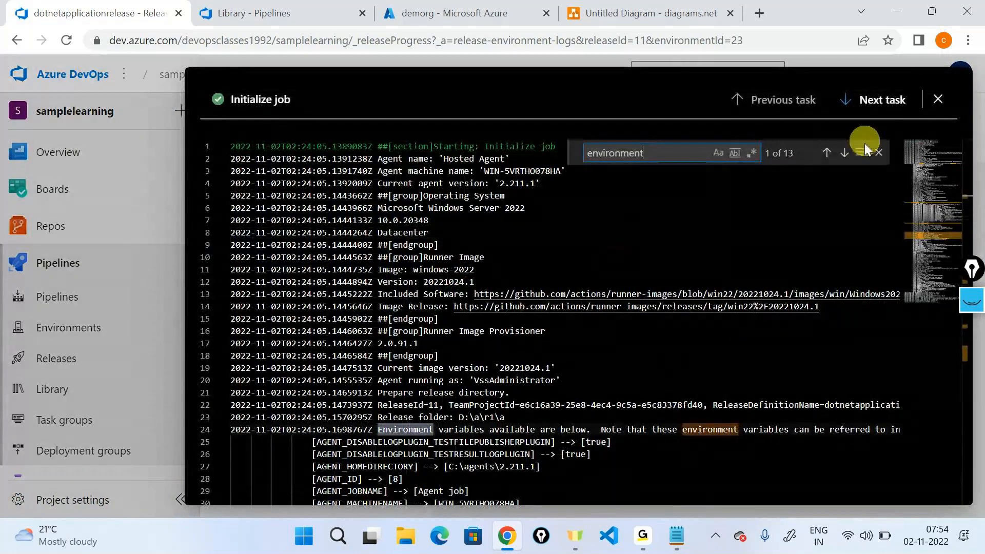
pyautogui.click(844, 153)
pyautogui.click(844, 153)
pyautogui.click(844, 153)
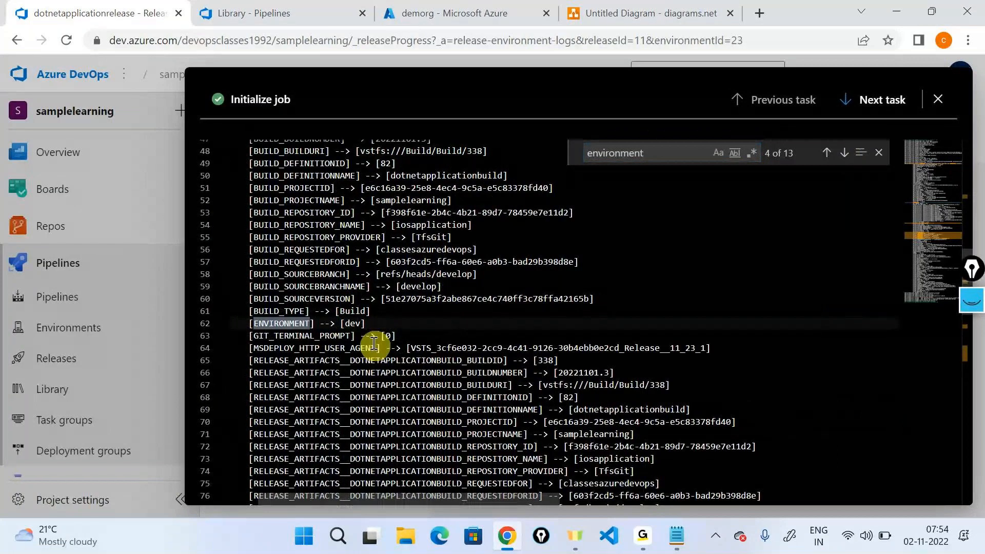
# Step: Switch to Notepad and compare the pipeline variable and variable group lines under sce-3 and Sce-2
pyautogui.hotkey('alt', 'Tab')
pyautogui.moveTo(308, 363); pyautogui.dragTo(468, 363)
pyautogui.click(367, 387)
pyautogui.doubleClick(367, 387)
pyautogui.doubleClick(93, 229)
pyautogui.click(130, 240)
pyautogui.moveTo(131, 240); pyautogui.dragTo(187, 248)
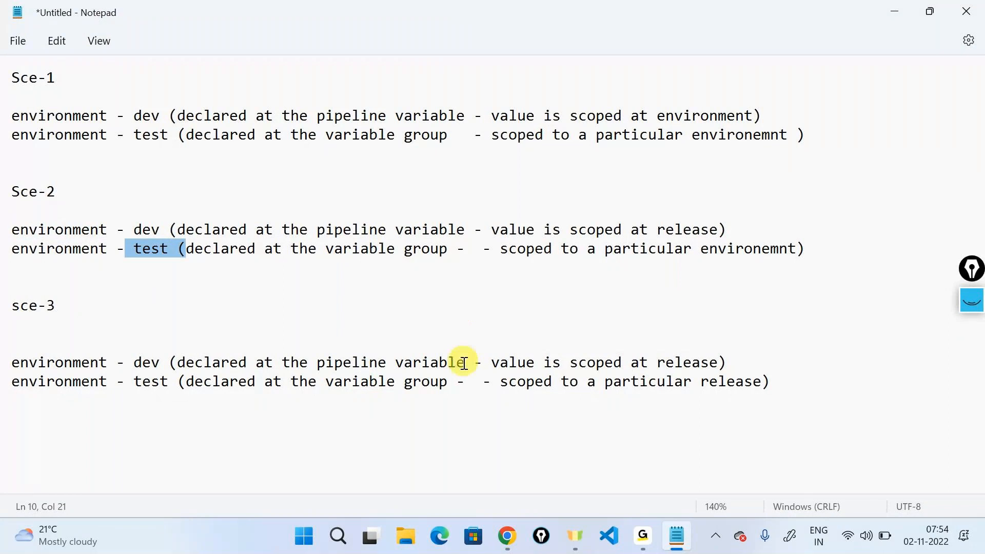
pyautogui.hotkey('ctrl', 'a')
# Step: Add the heading "Azure DevOps order of precedence" a few blank lines below the sce-3 notes
pyautogui.click(873, 417)
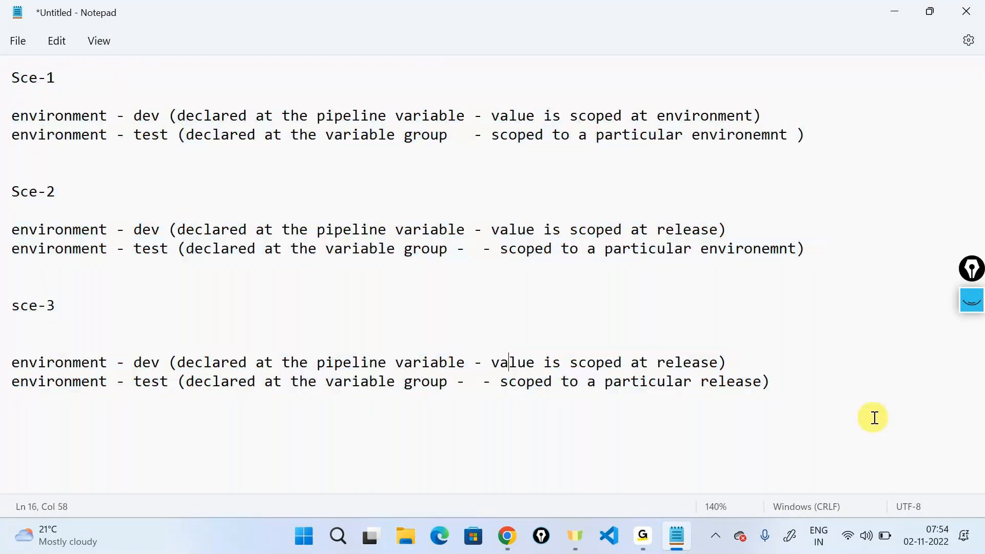
pyautogui.press('Return')
pyautogui.press('Return')
pyautogui.press('Return')
pyautogui.press('Return')
pyautogui.press('Return')
pyautogui.write('Azure DevOps')
pyautogui.press('BackSpace')
pyautogui.write('s')
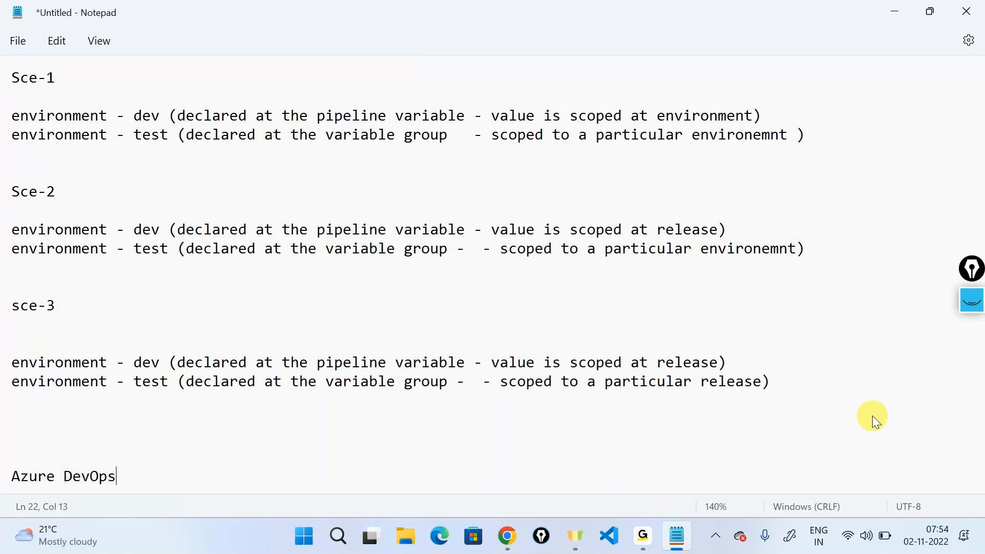
pyautogui.write(' order of precedence')
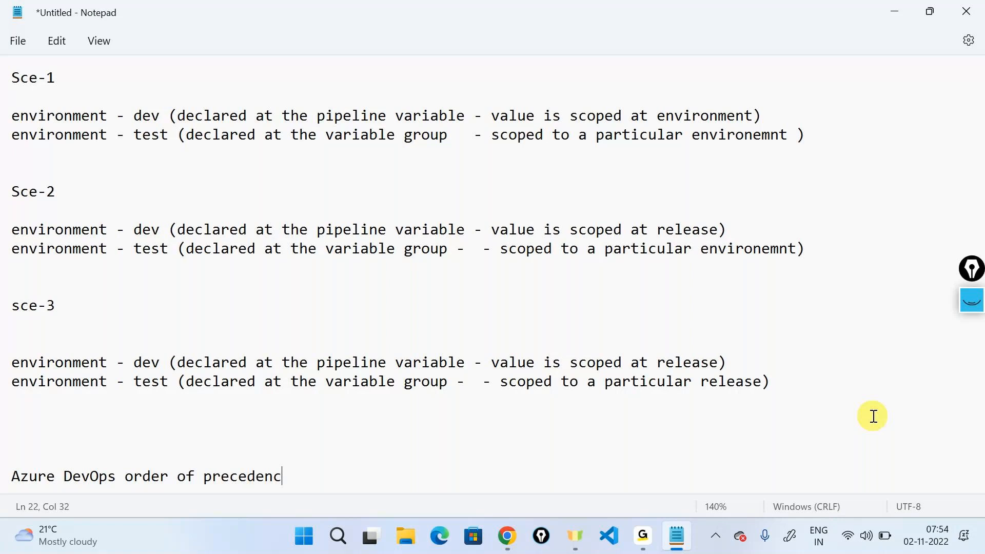
# Step: Below the heading, add the line "- 1st priority - Pipeline variables scoped to a particular stage", leaving blank lines between them
pyautogui.press('Return')
pyautogui.press('Return')
pyautogui.press('Return')
pyautogui.press('Return')
pyautogui.press('Return')
pyautogui.press('Return')
pyautogui.press('Return')
pyautogui.press('Return')
pyautogui.press('Return')
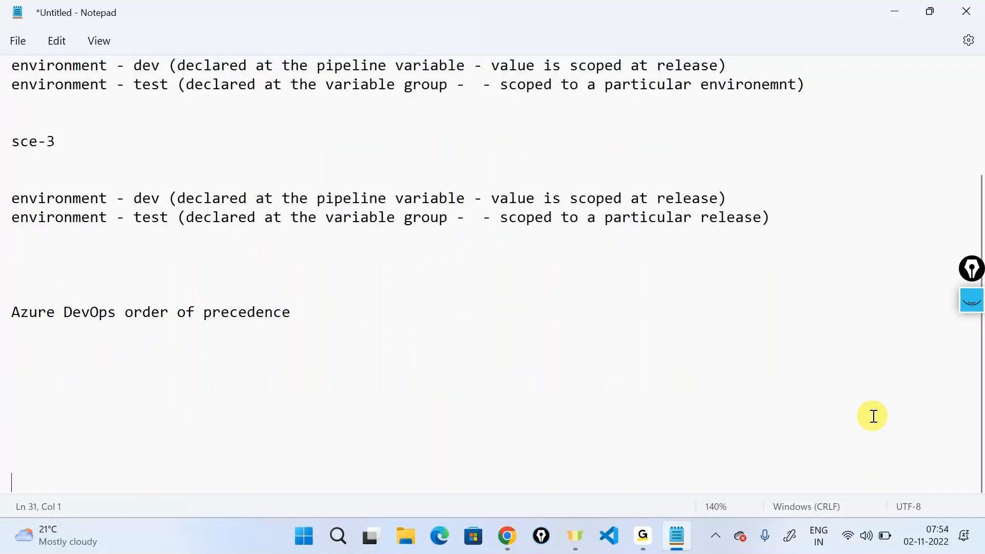
pyautogui.press('BackSpace')
pyautogui.press('BackSpace')
pyautogui.press('BackSpace')
pyautogui.press('BackSpace')
pyautogui.press('BackSpace')
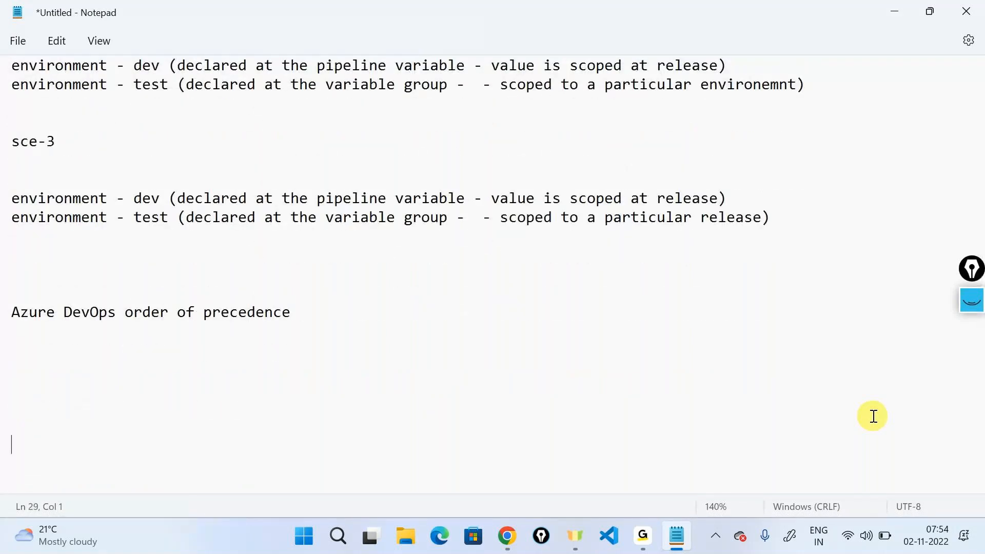
pyautogui.write('- 1st priority - Pipelines')
pyautogui.press('BackSpace')
pyautogui.press('BackSpace')
pyautogui.write('variables scoped to a ')
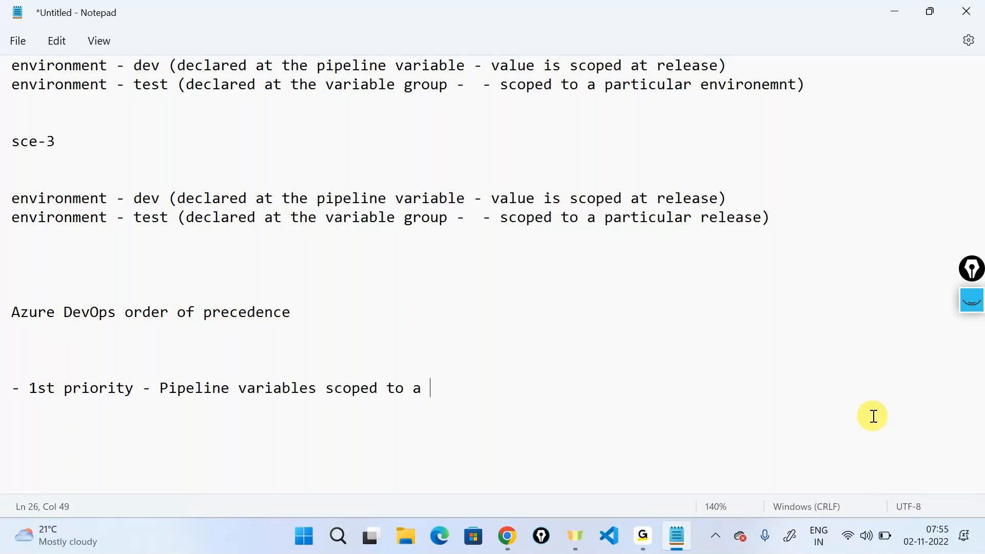
pyautogui.write('particular environment')
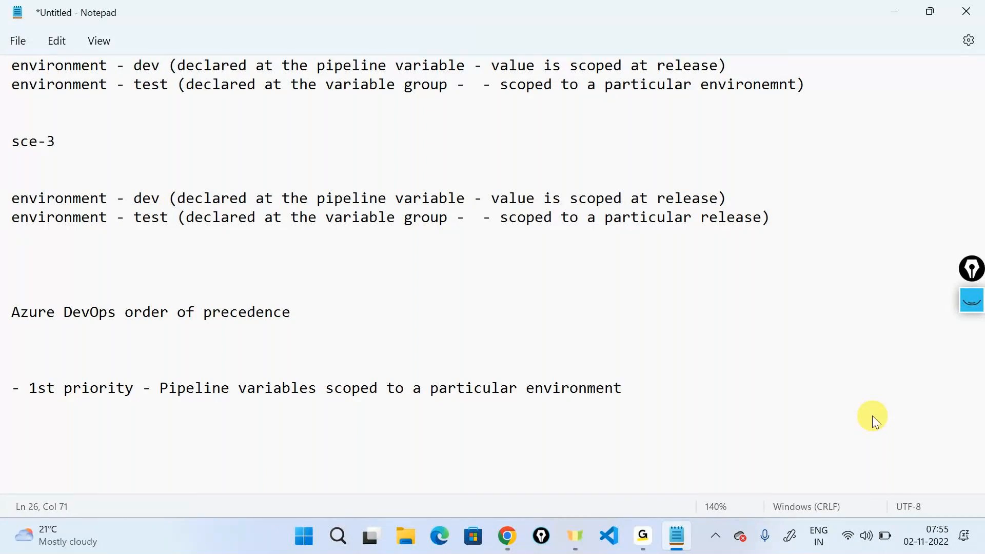
pyautogui.hotkey('ctrl', 'BackSpace')
pyautogui.write('stage')
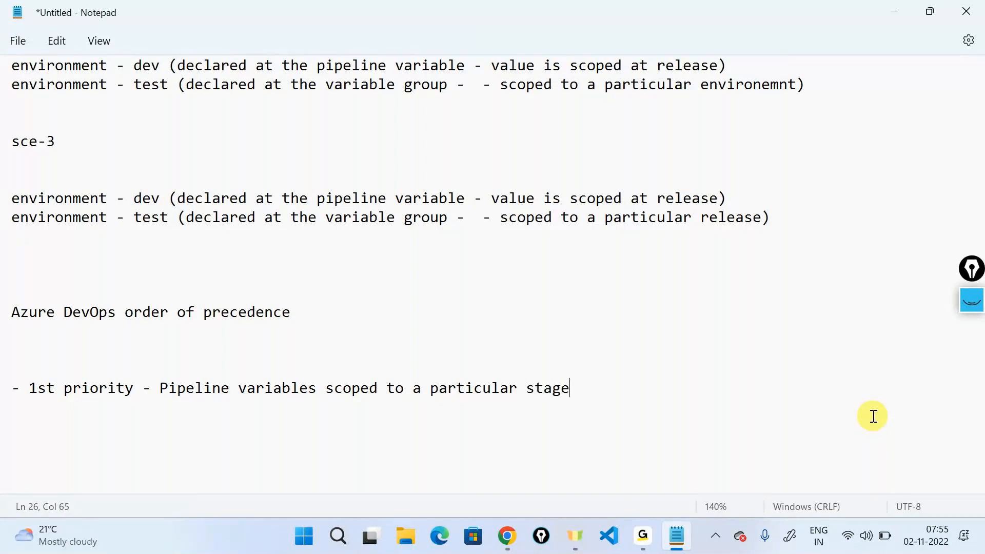
# Step: Review the Sce-1 pipeline variable's value and environment scope against the first priority entry
pyautogui.scroll(3, 872, 416)
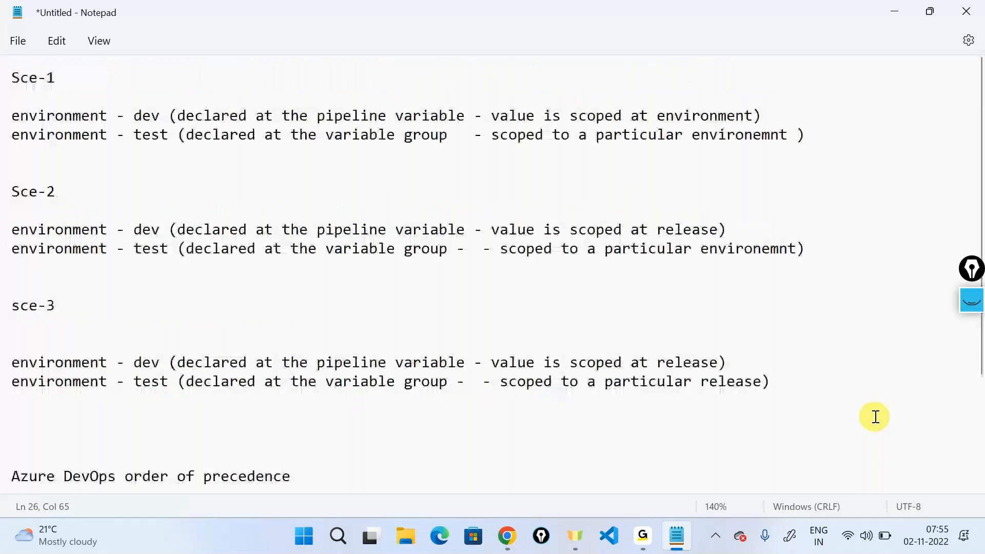
pyautogui.click(136, 111)
pyautogui.moveTo(136, 112); pyautogui.dragTo(160, 113)
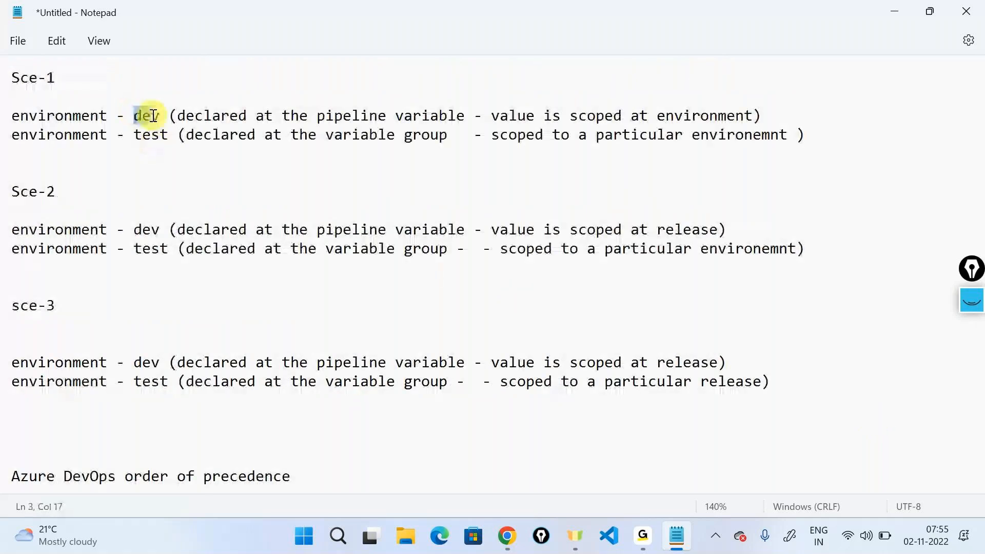
pyautogui.moveTo(491, 114); pyautogui.dragTo(517, 117)
pyautogui.click(699, 113)
pyautogui.doubleClick(698, 113)
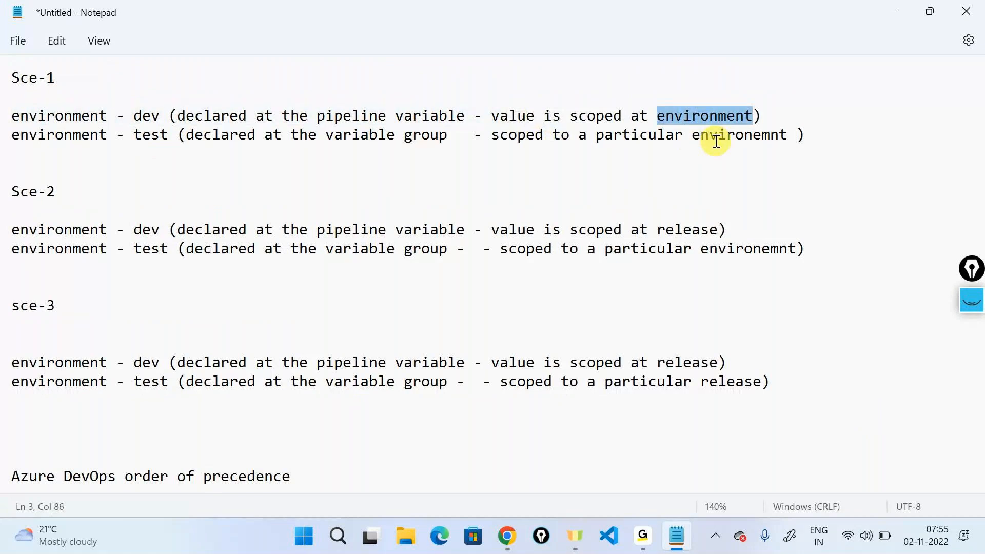
pyautogui.scroll(-3, 703, 193)
pyautogui.scroll(3, 703, 192)
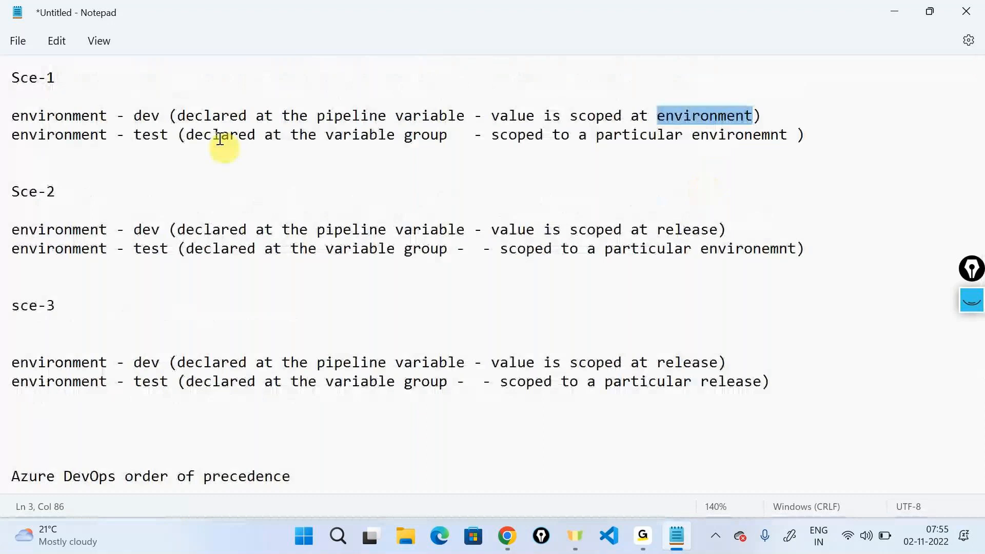
pyautogui.doubleClick(97, 116)
pyautogui.scroll(-3, 319, 213)
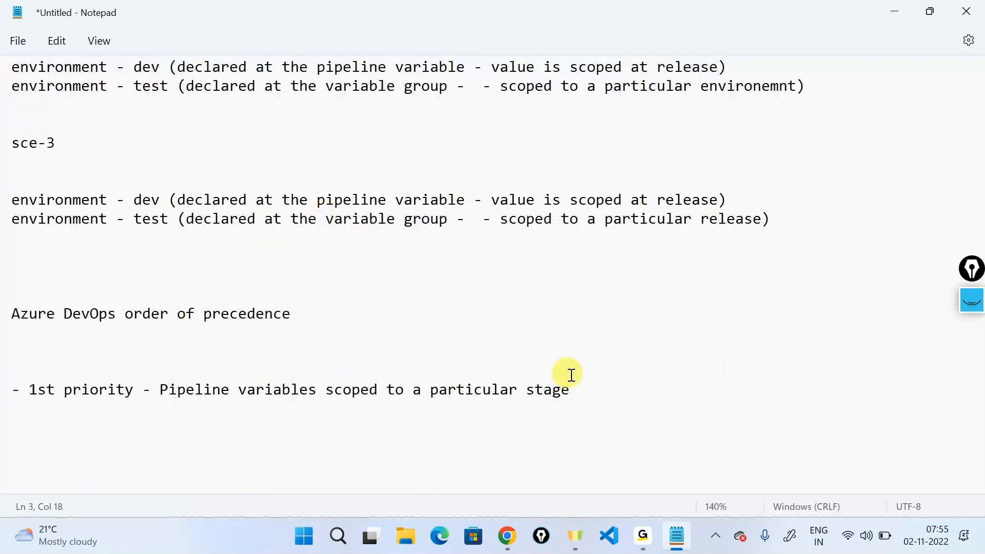
# Step: Add the line "- 2nd Priority - Variable groups scoped to a stage" below the first priority entry
pyautogui.click(619, 401)
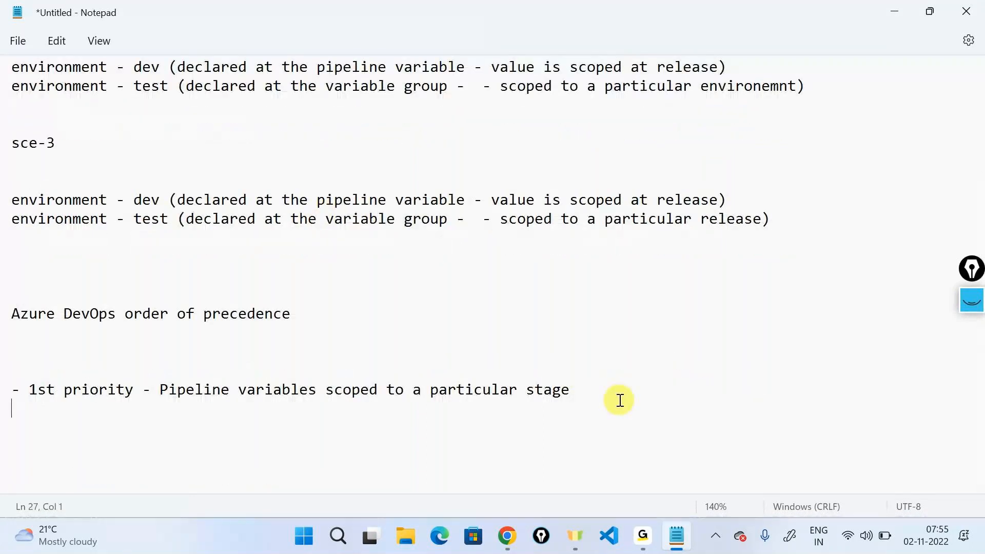
pyautogui.write('- 2nd Priority')
pyautogui.press('BackSpace')
pyautogui.press('BackSpace')
pyautogui.write('y ')
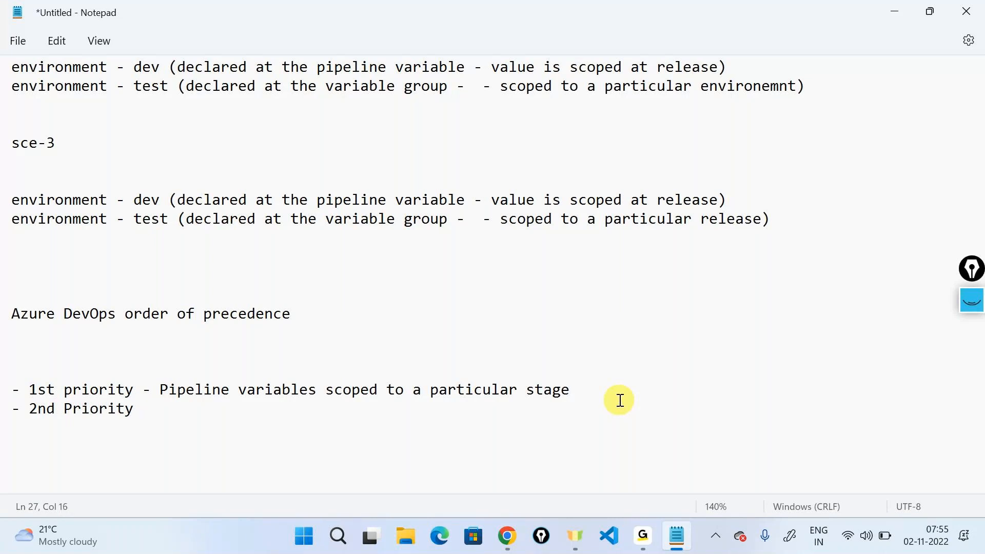
pyautogui.write('- Variable g')
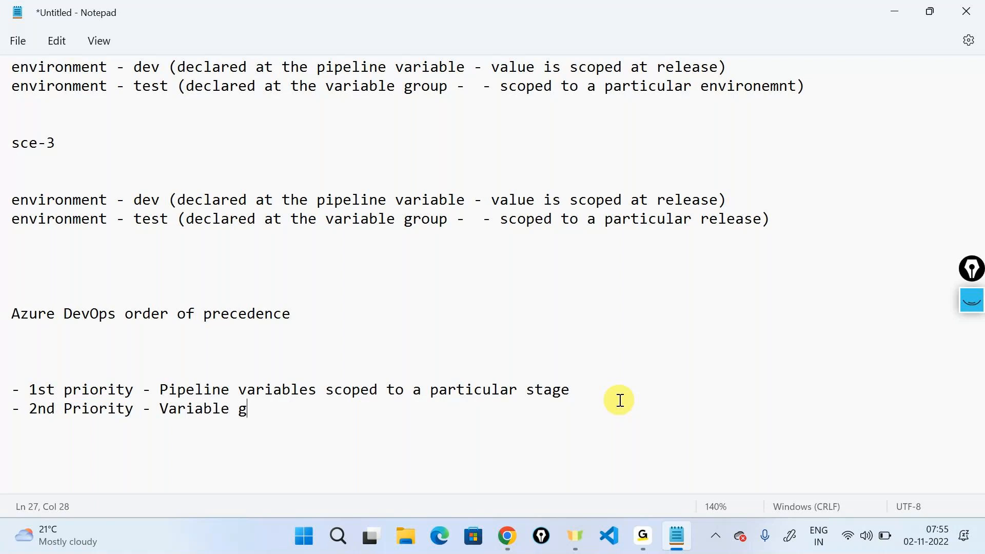
pyautogui.write('roups scoped to s')
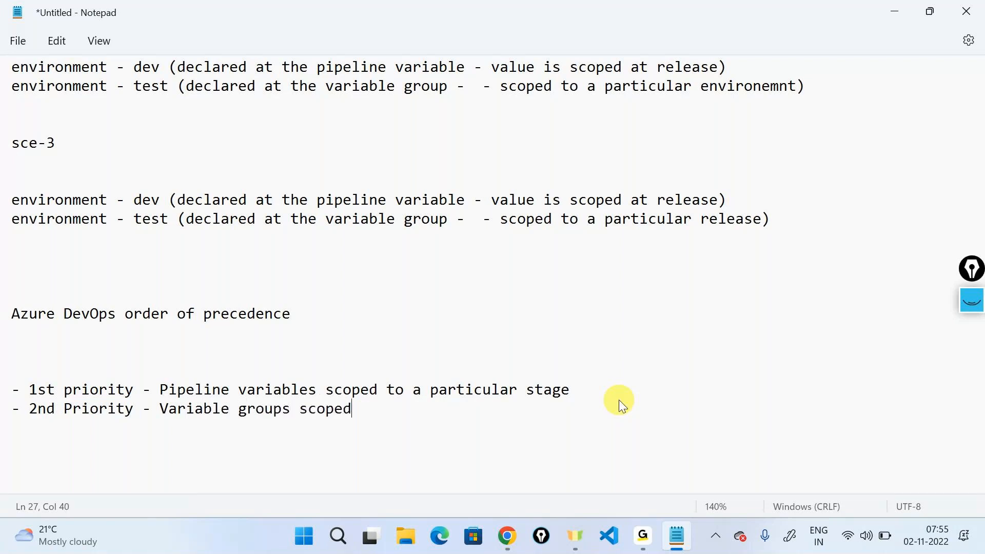
pyautogui.press('BackSpace')
pyautogui.write('a dta')
pyautogui.press('BackSpace')
pyautogui.press('BackSpace')
pyautogui.press('BackSpace')
pyautogui.write('stage')
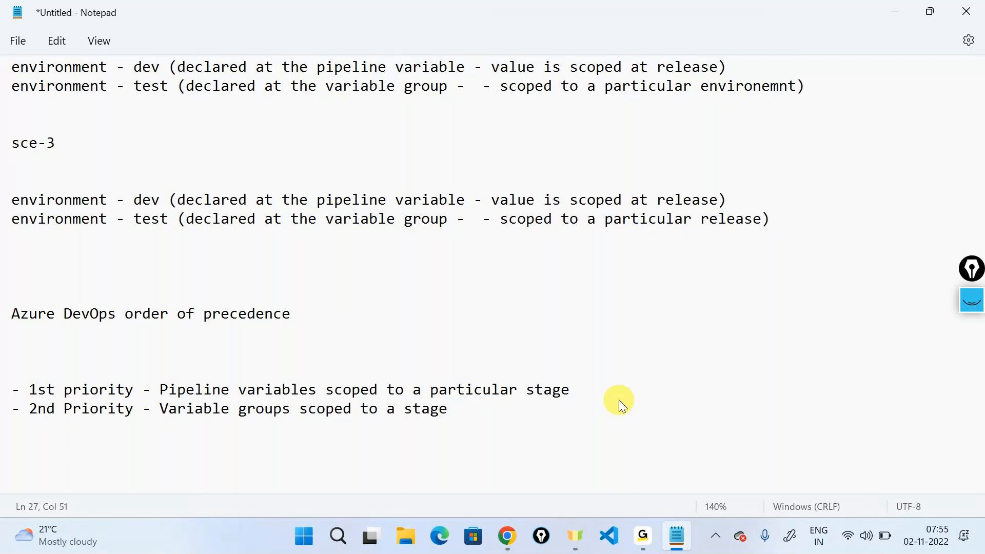
# Step: Review the values and scopes of the pipeline variable and variable group lines under Sce-2
pyautogui.scroll(3, 619, 400)
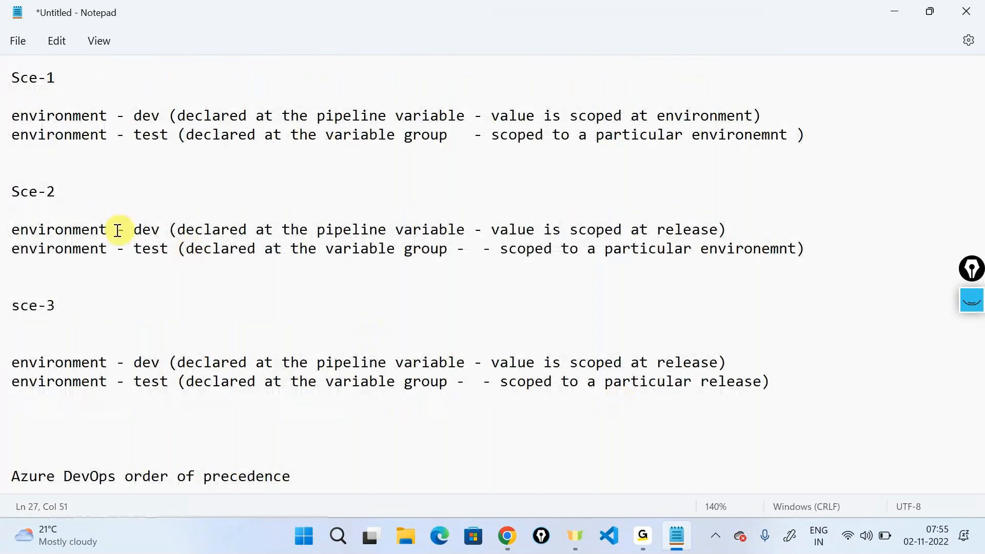
pyautogui.click(7, 235)
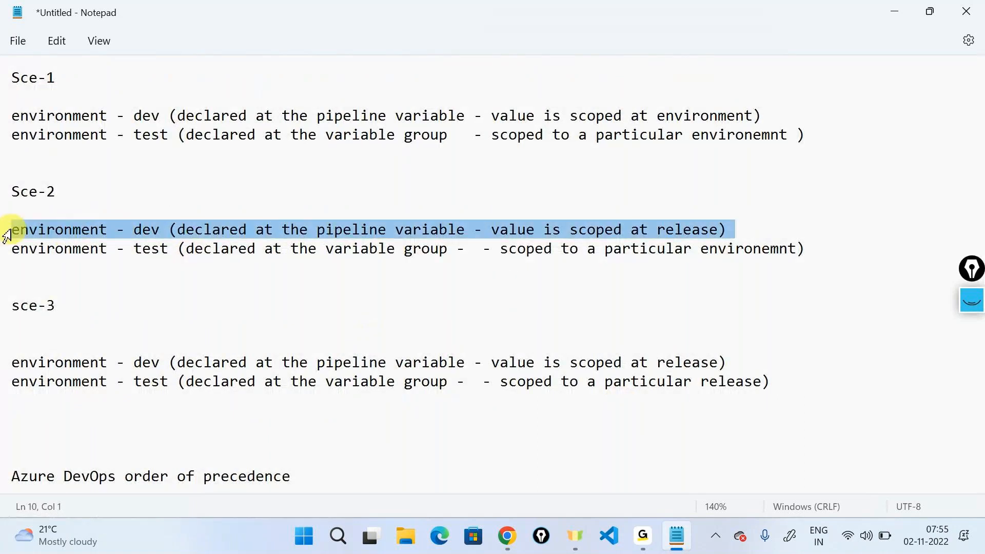
pyautogui.doubleClick(137, 235)
pyautogui.moveTo(490, 229); pyautogui.dragTo(717, 229)
pyautogui.click(26, 252)
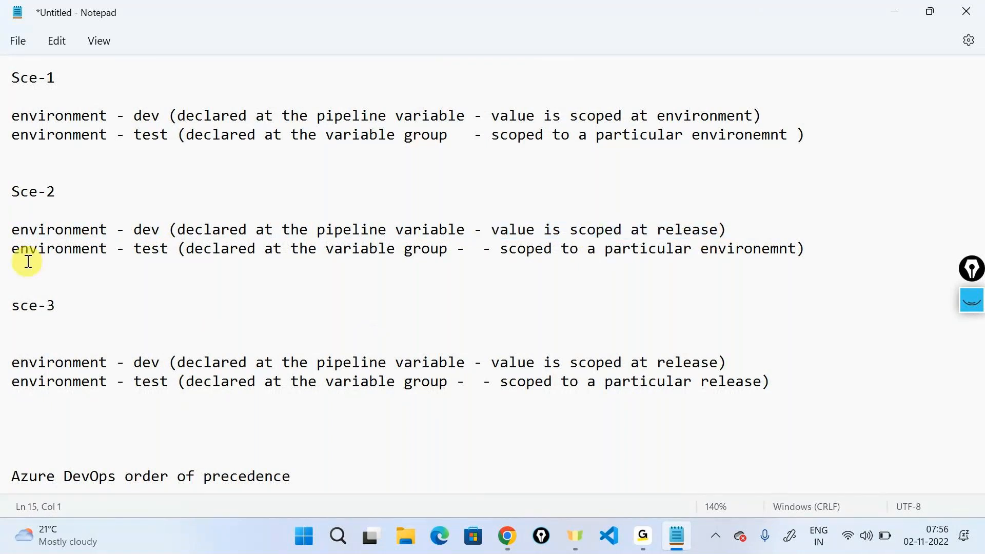
pyautogui.doubleClick(26, 251)
pyautogui.click(142, 249)
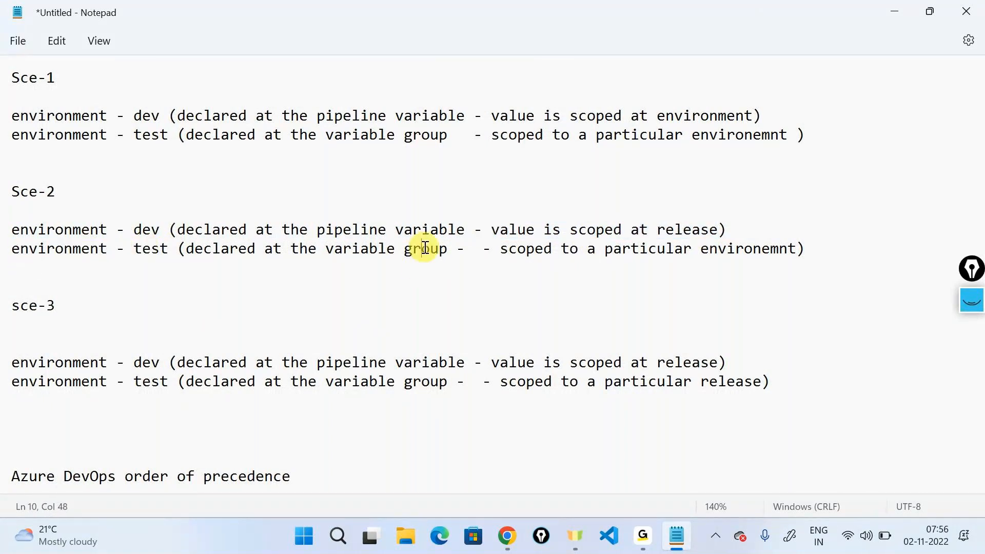
pyautogui.doubleClick(426, 249)
pyautogui.doubleClick(731, 248)
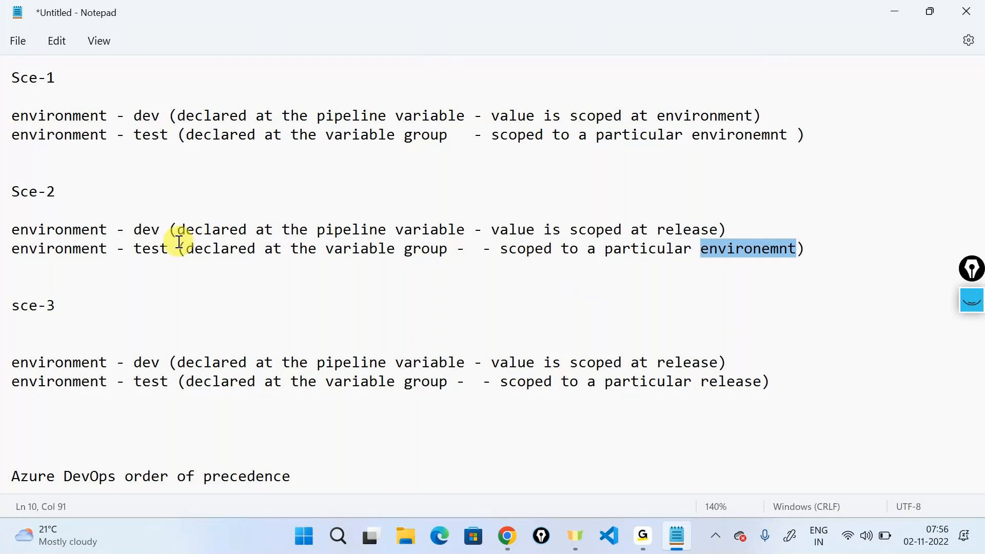
pyautogui.moveTo(170, 248); pyautogui.dragTo(11, 248)
# Step: Add the line "- 3rd priority - Pipeline variables scoped to a release" below the second priority entry
pyautogui.scroll(-3, 427, 354)
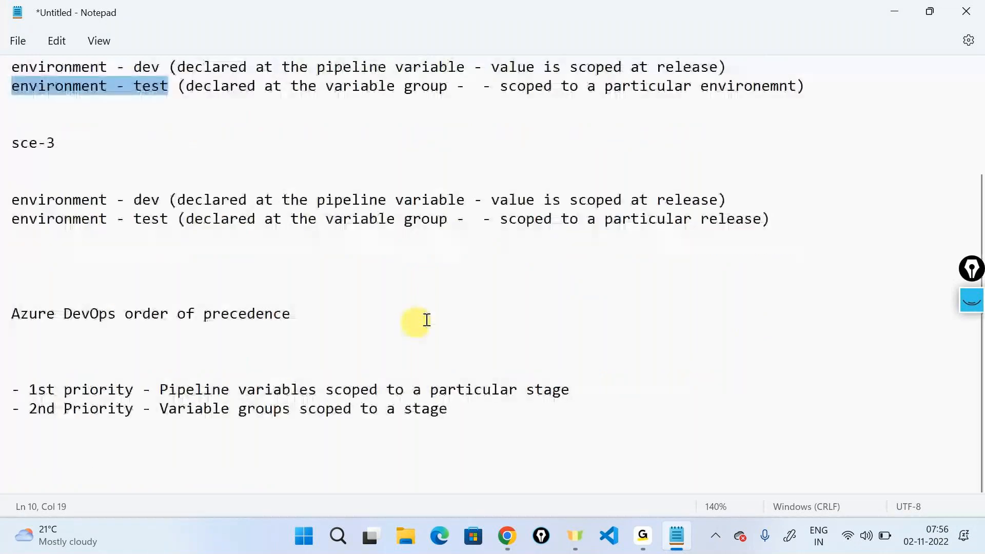
pyautogui.click(468, 410)
pyautogui.press('Return')
pyautogui.write('- 3')
pyautogui.press('BackSpace')
pyautogui.write('4')
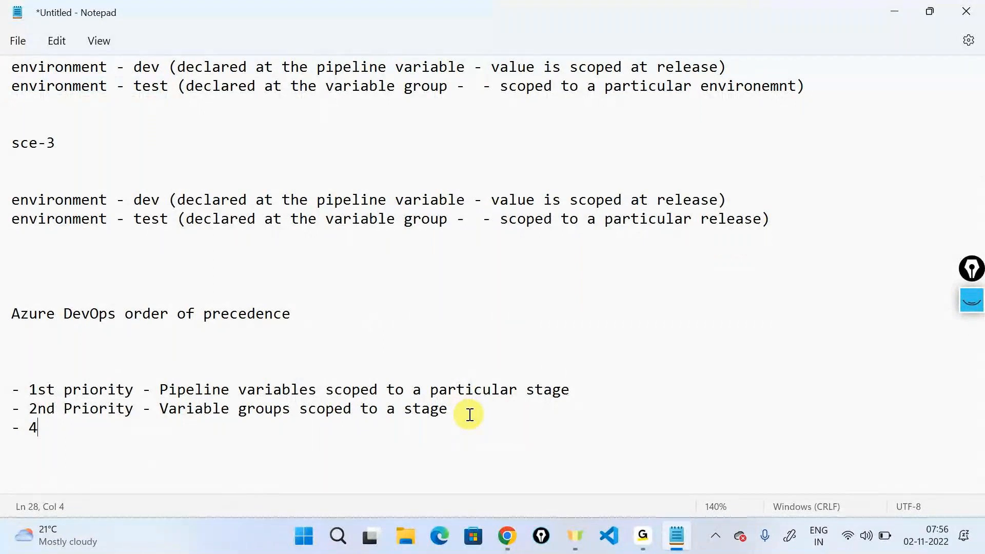
pyautogui.press('BackSpace')
pyautogui.write('3rd pri')
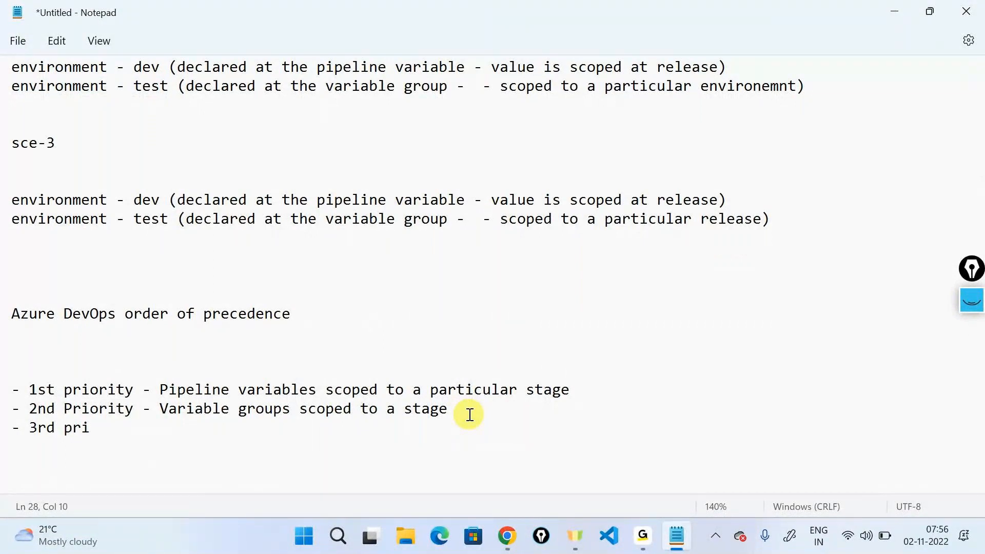
pyautogui.write('ority  - Pipeline')
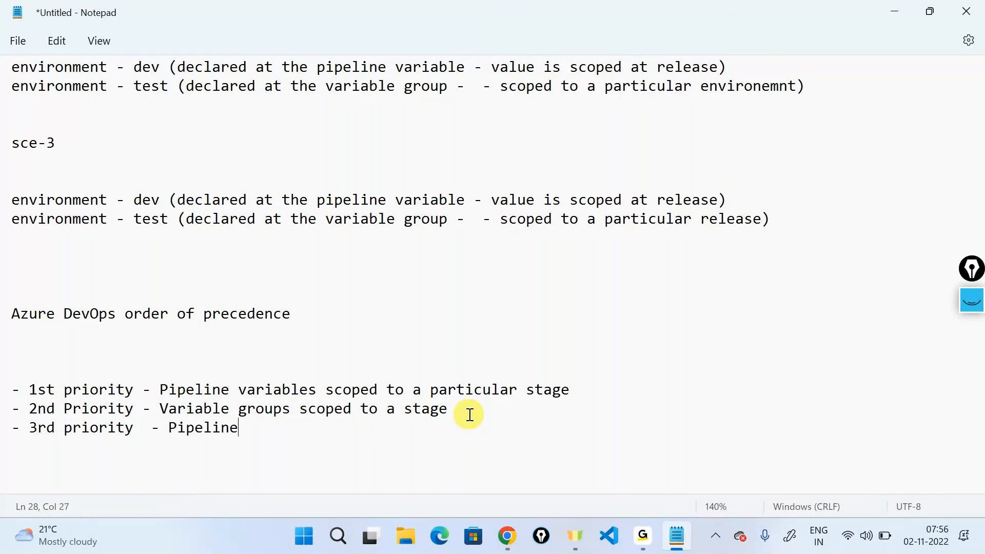
pyautogui.write(' variables s')
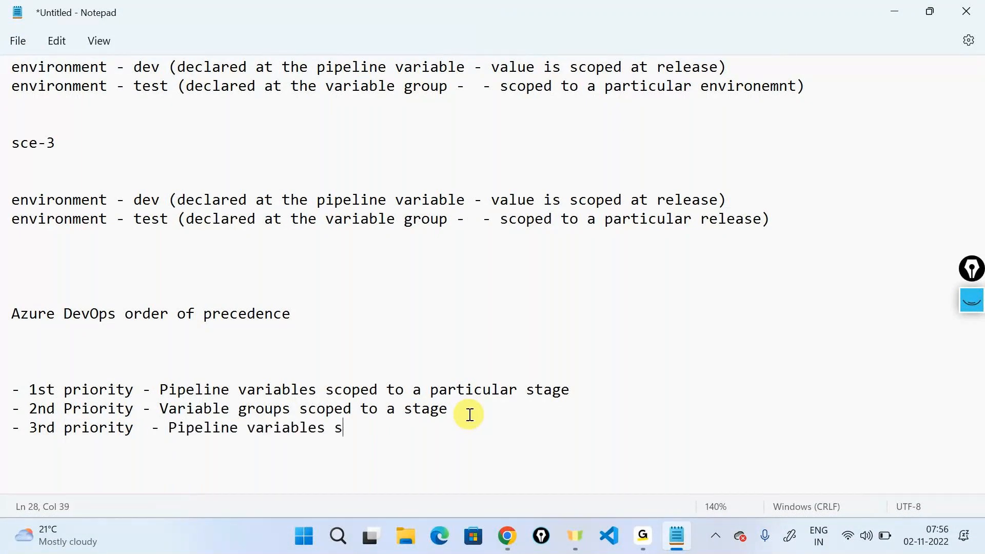
pyautogui.write('cope')
pyautogui.press('BackSpace')
pyautogui.write('d to a release')
# Step: Review the values and release scopes of the pipeline variable and variable group lines under sce-3
pyautogui.scroll(1, 684, 374)
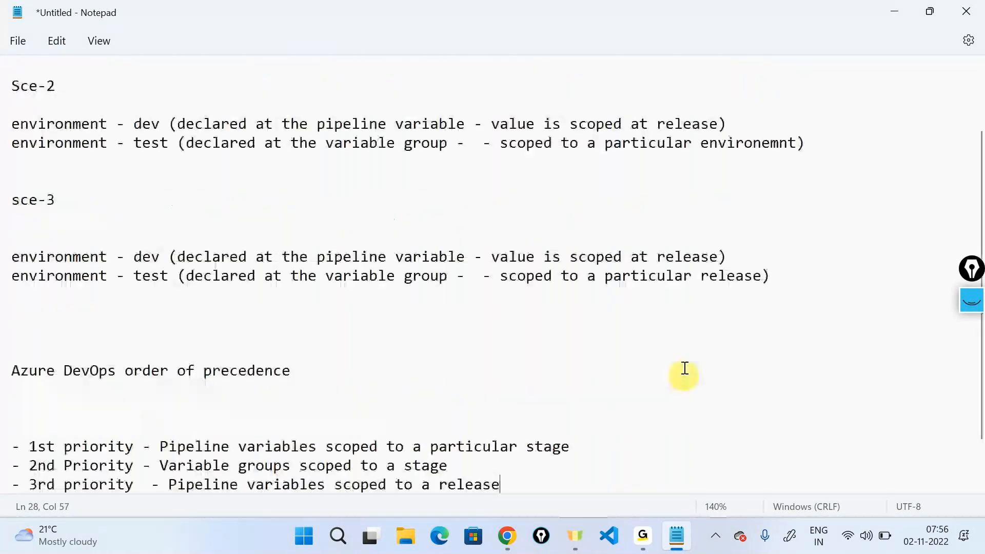
pyautogui.moveTo(798, 282); pyautogui.dragTo(2, 272)
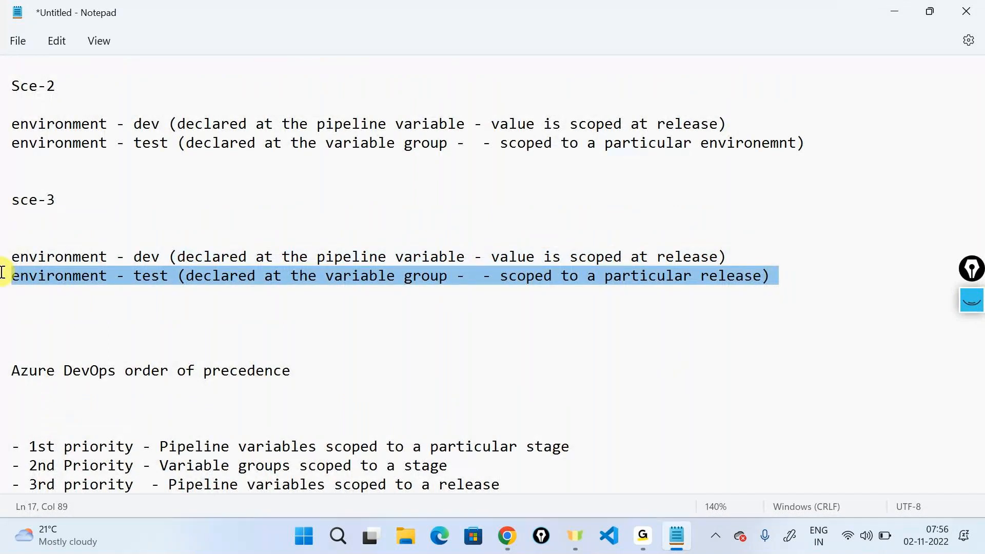
pyautogui.click(33, 268)
pyautogui.moveTo(136, 255); pyautogui.dragTo(162, 260)
pyautogui.doubleClick(689, 252)
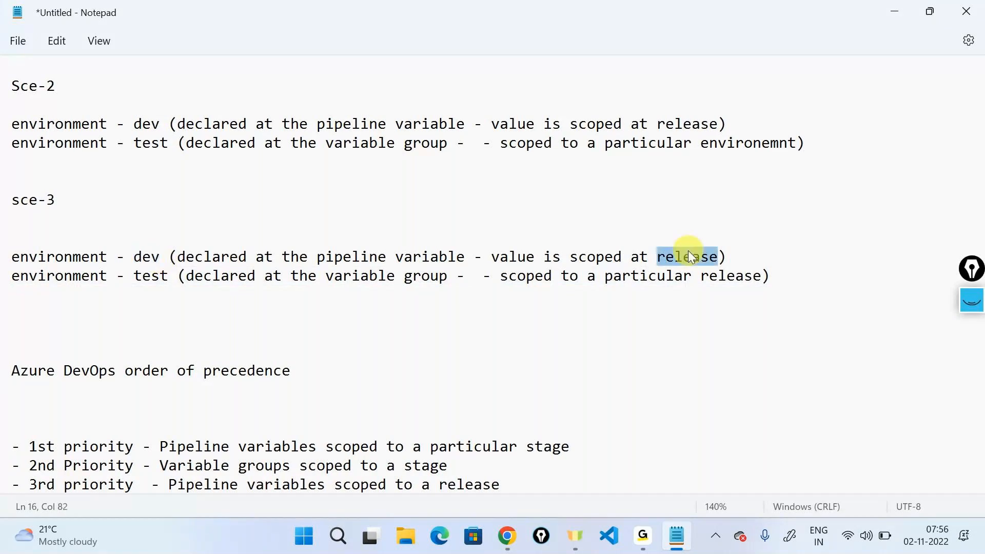
# Step: Add the line "- 4th Priority - Variable groups scoped to release" below the third priority entry
pyautogui.scroll(-1, 466, 389)
pyautogui.click(541, 415)
pyautogui.press('Return')
pyautogui.write('- ')
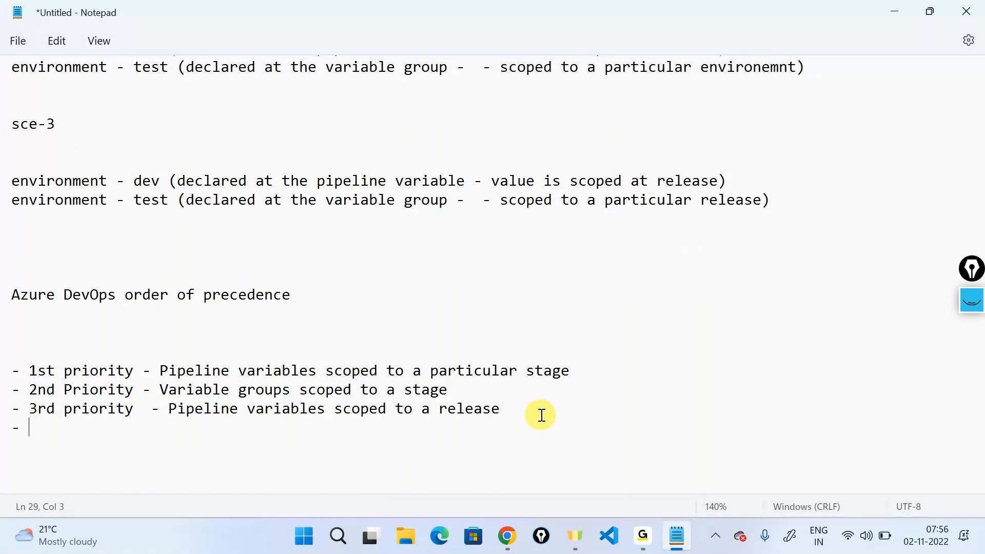
pyautogui.write('4th Prioroty')
pyautogui.press('BackSpace')
pyautogui.press('BackSpace')
pyautogui.press('BackSpace')
pyautogui.write('ity -')
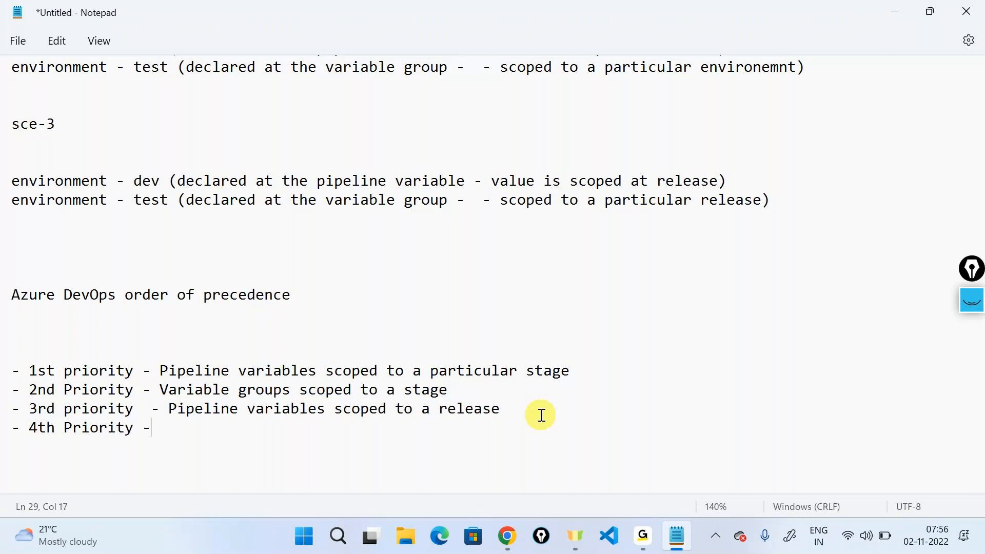
pyautogui.write(' Variable groups')
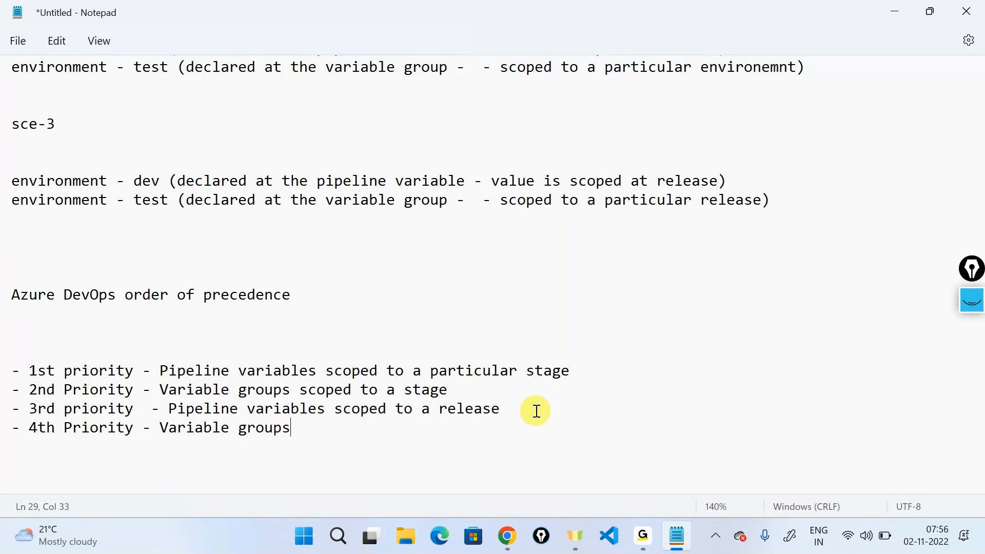
pyautogui.write(' scoped to release')
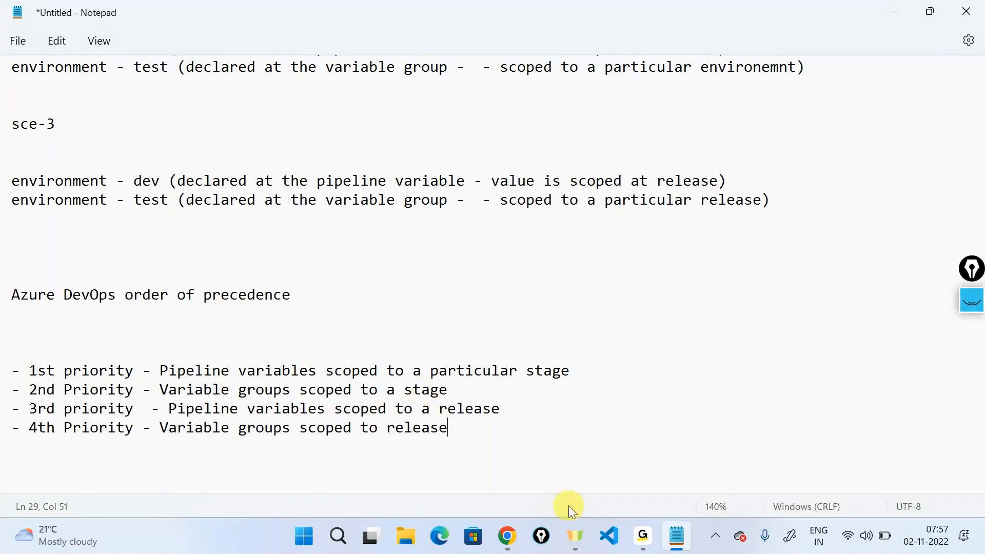
# Step: Review the order of the priority entries, comparing the two stage-scoped entries with the release-scoped ones
pyautogui.click(588, 373)
pyautogui.click(22, 388)
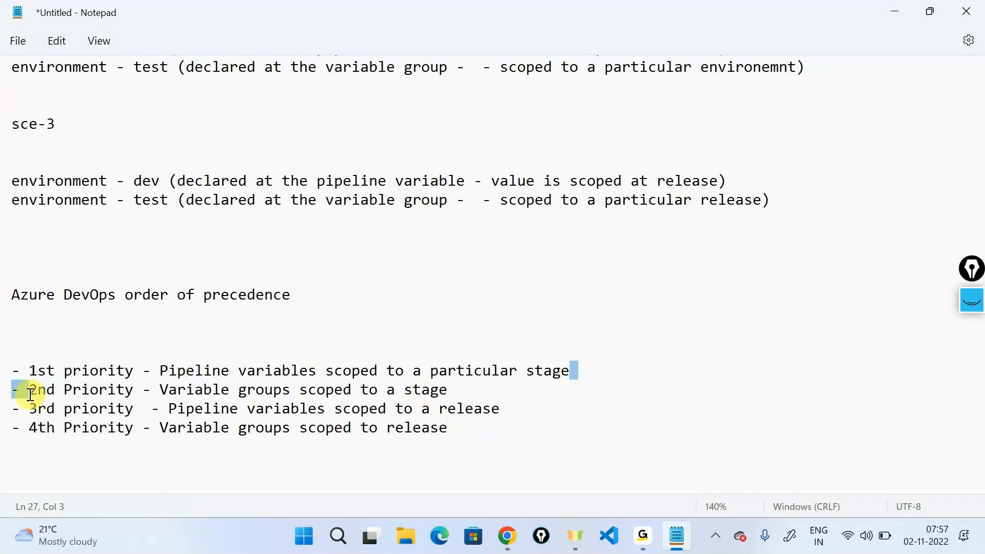
pyautogui.click(205, 370)
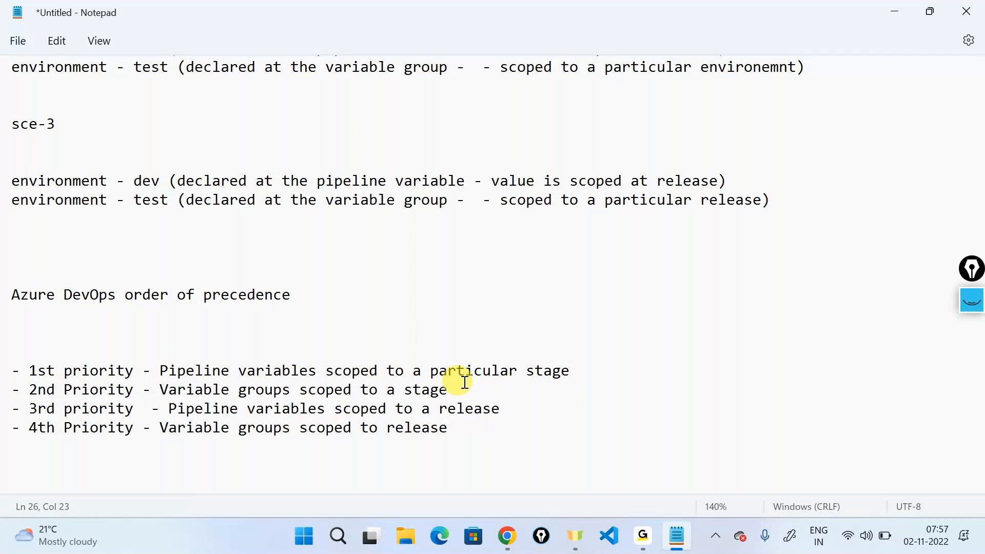
pyautogui.moveTo(464, 382); pyautogui.dragTo(43, 367)
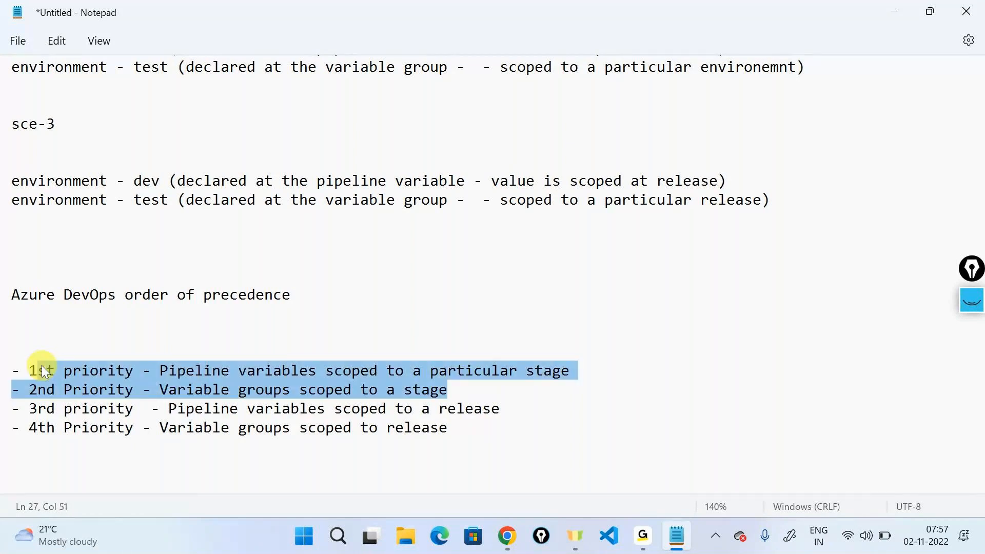
pyautogui.click(239, 426)
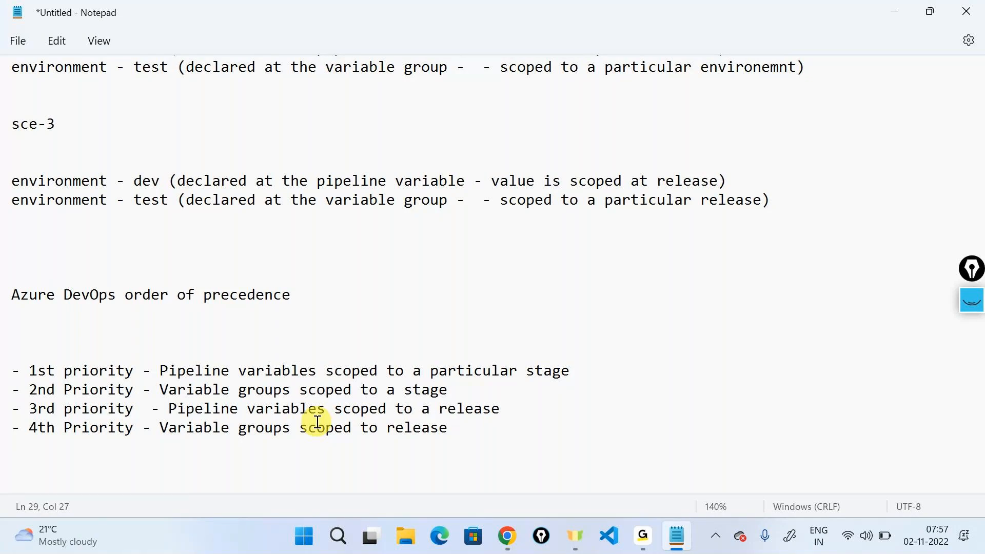
# Step: Review the Sce-1, Sce-2 and sce-3 scenarios together with the four-entry list under Azure DevOps order of precedence
pyautogui.scroll(3, 317, 422)
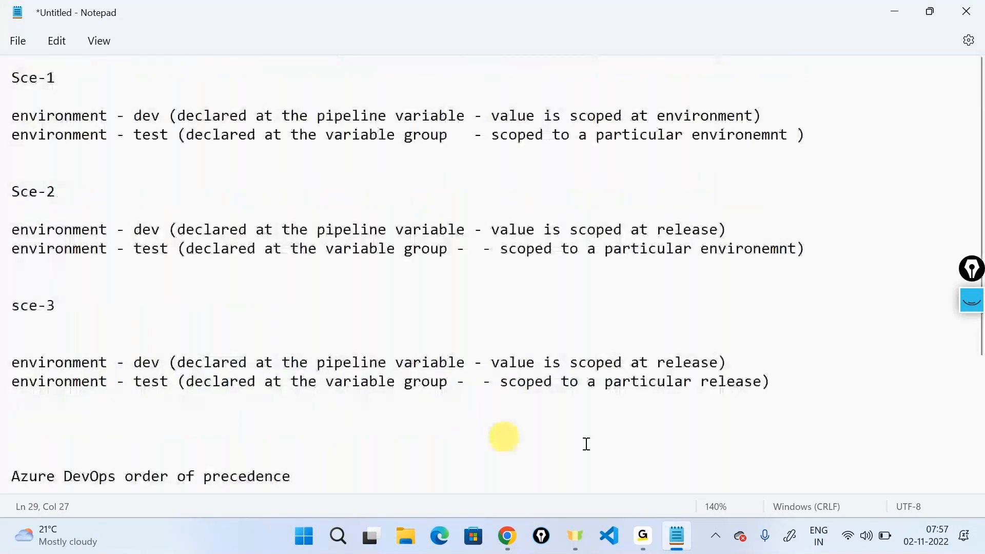
pyautogui.click(795, 396)
pyautogui.moveTo(796, 396); pyautogui.dragTo(11, 74)
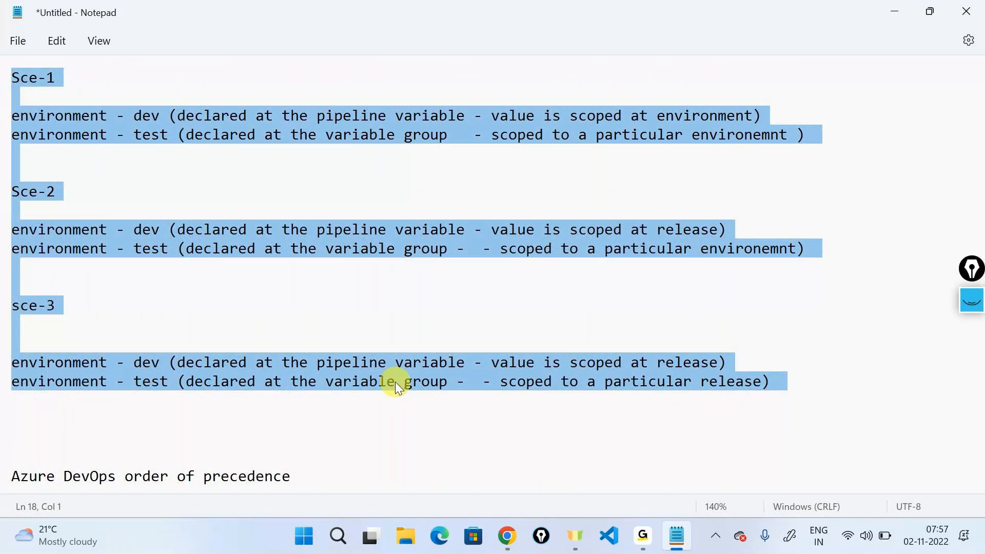
pyautogui.scroll(-4, 395, 382)
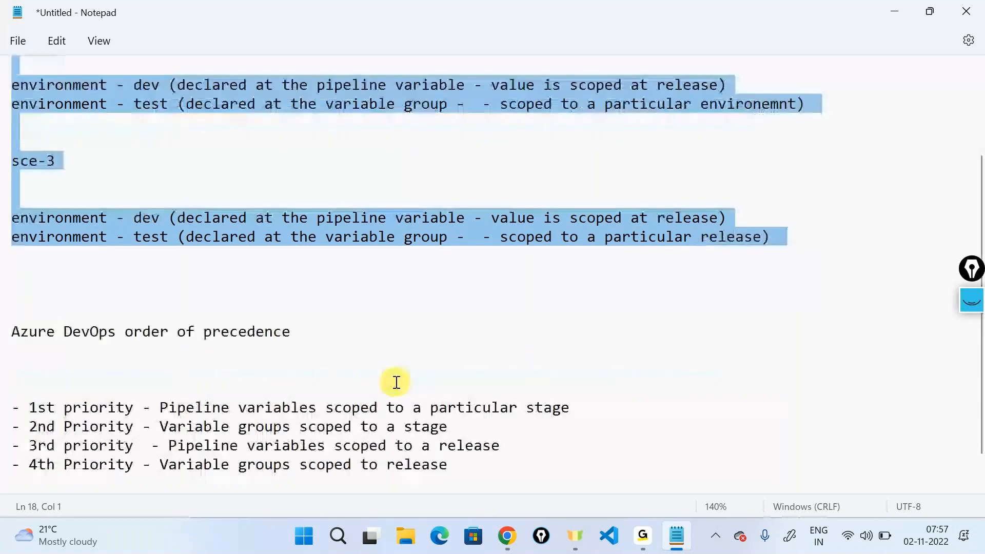
pyautogui.click(469, 439)
pyautogui.moveTo(466, 427); pyautogui.dragTo(35, 315)
pyautogui.click(36, 430)
pyautogui.moveTo(442, 404); pyautogui.dragTo(3, 348)
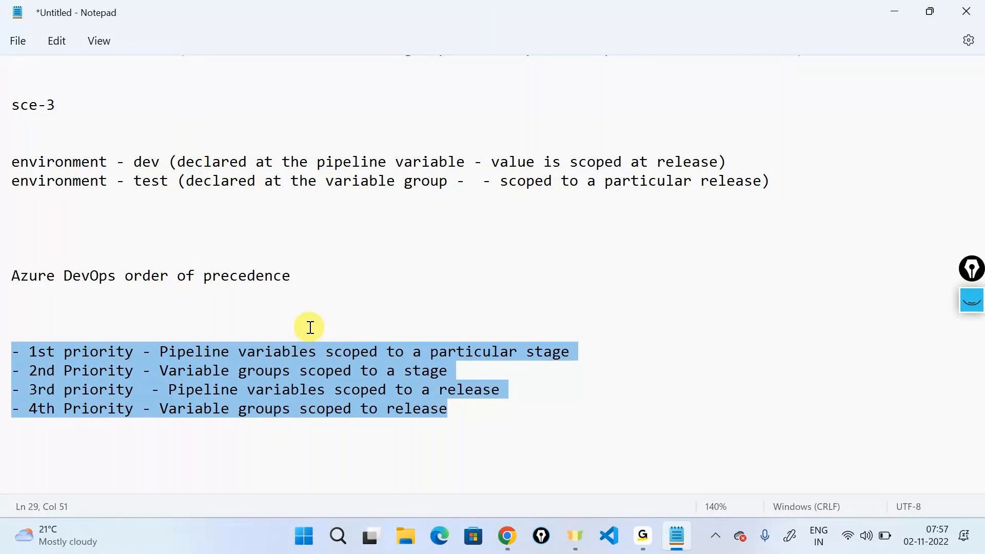
pyautogui.click(893, 12)
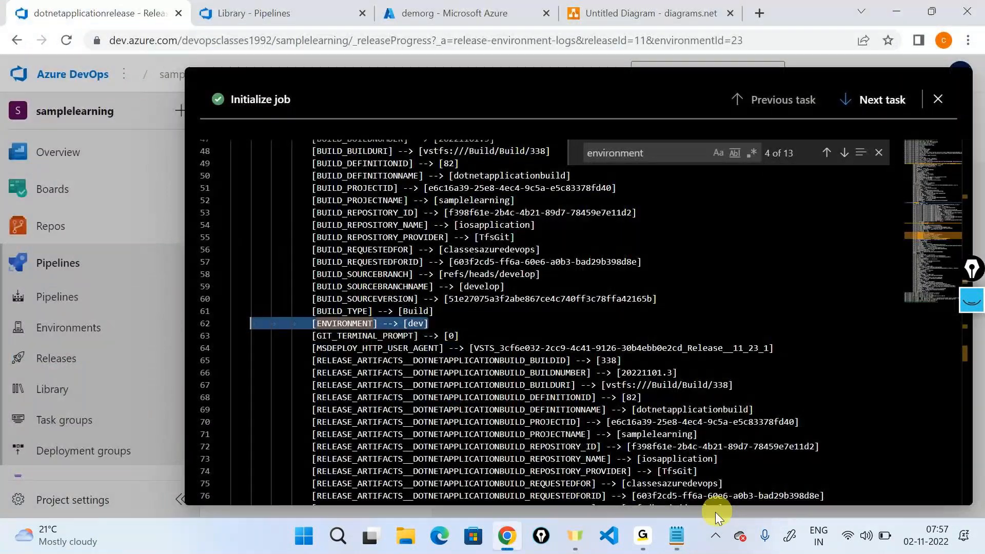
pyautogui.moveTo(642, 536)
pyautogui.click(691, 437)
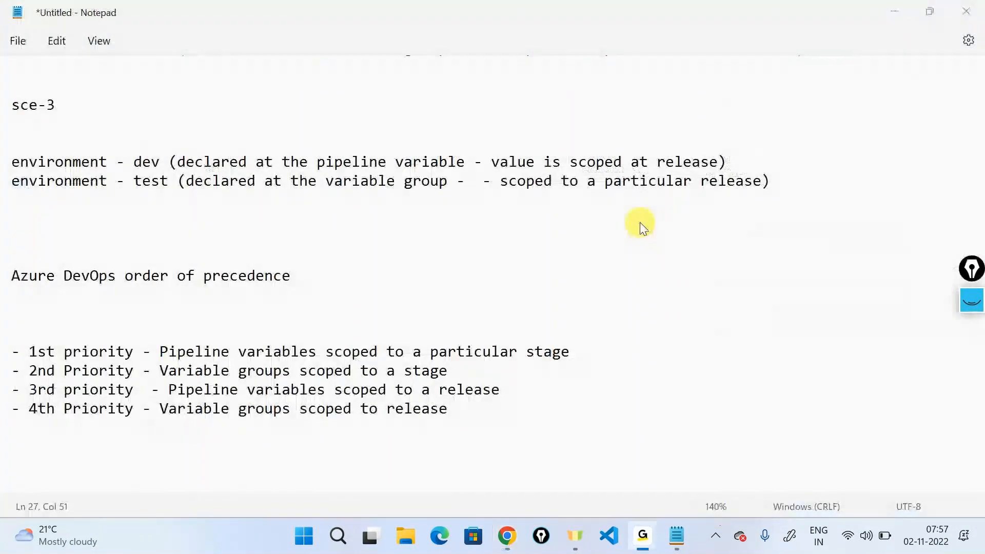